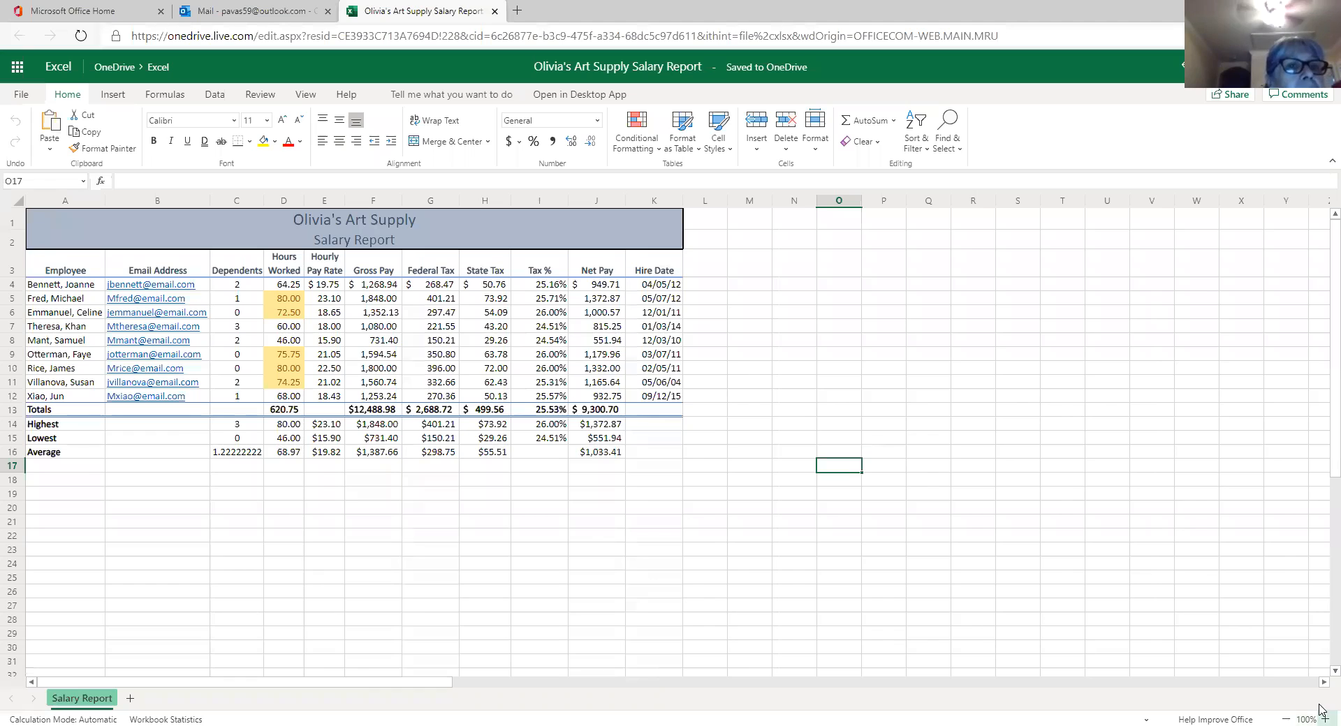
- Zoom the worksheet to 160% and bring the whole salary report into view from its title row
click(1325, 719)
click(1325, 719)
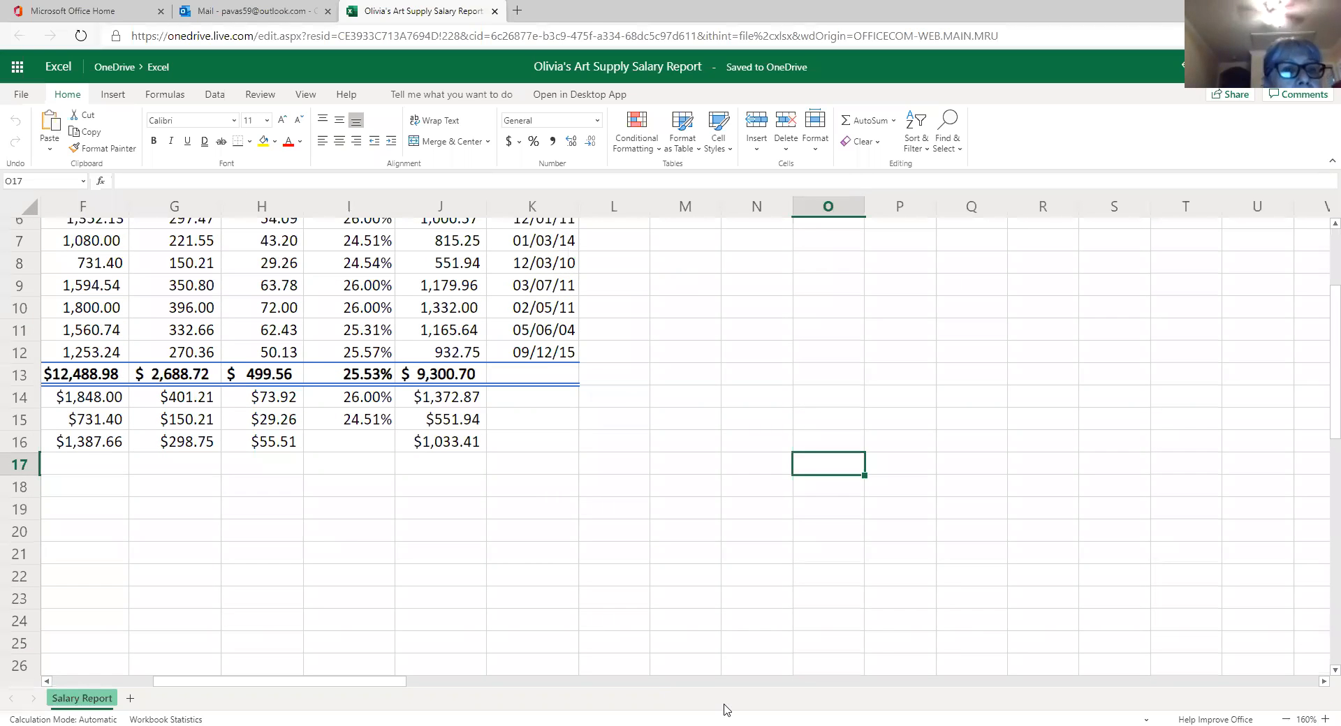
drag(356, 683, 255, 682)
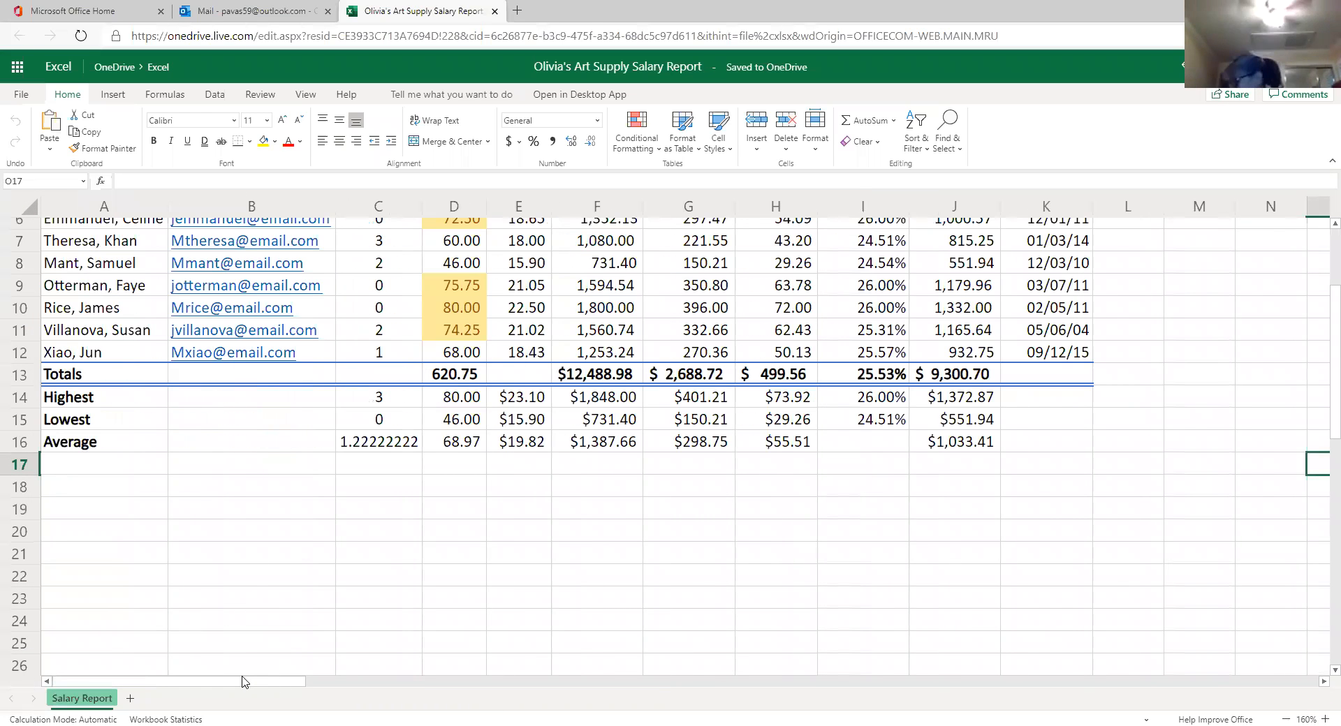
scroll(814, 515, up, 1)
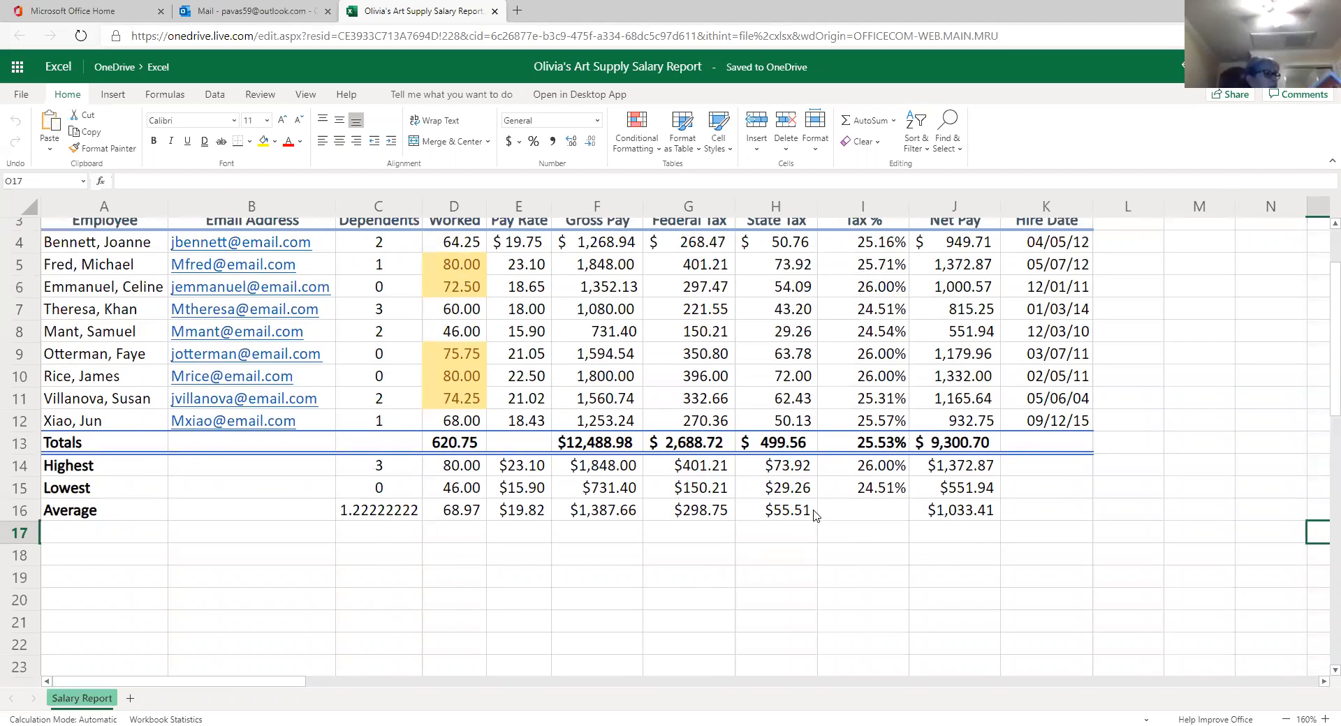
scroll(814, 515, up, 1)
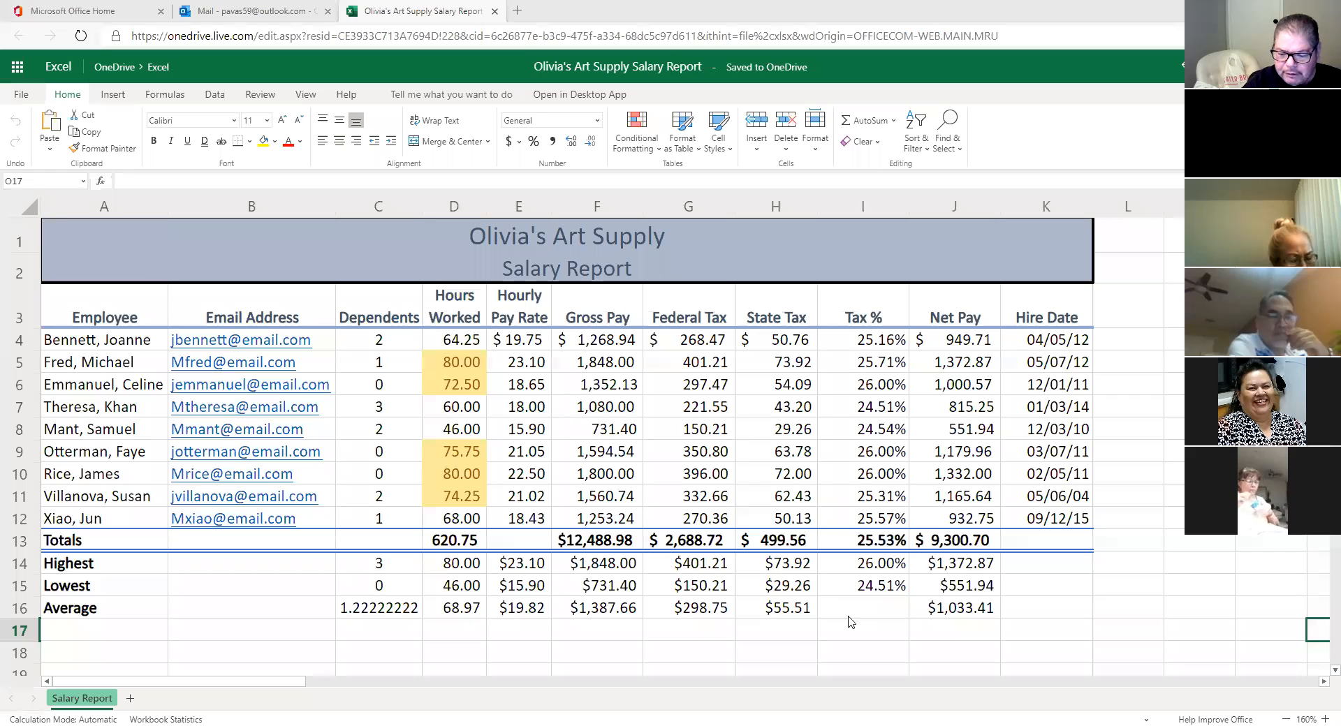
- Highlight worksheet columns G, H and I one at a time to examine how columns are lettered
click(1057, 654)
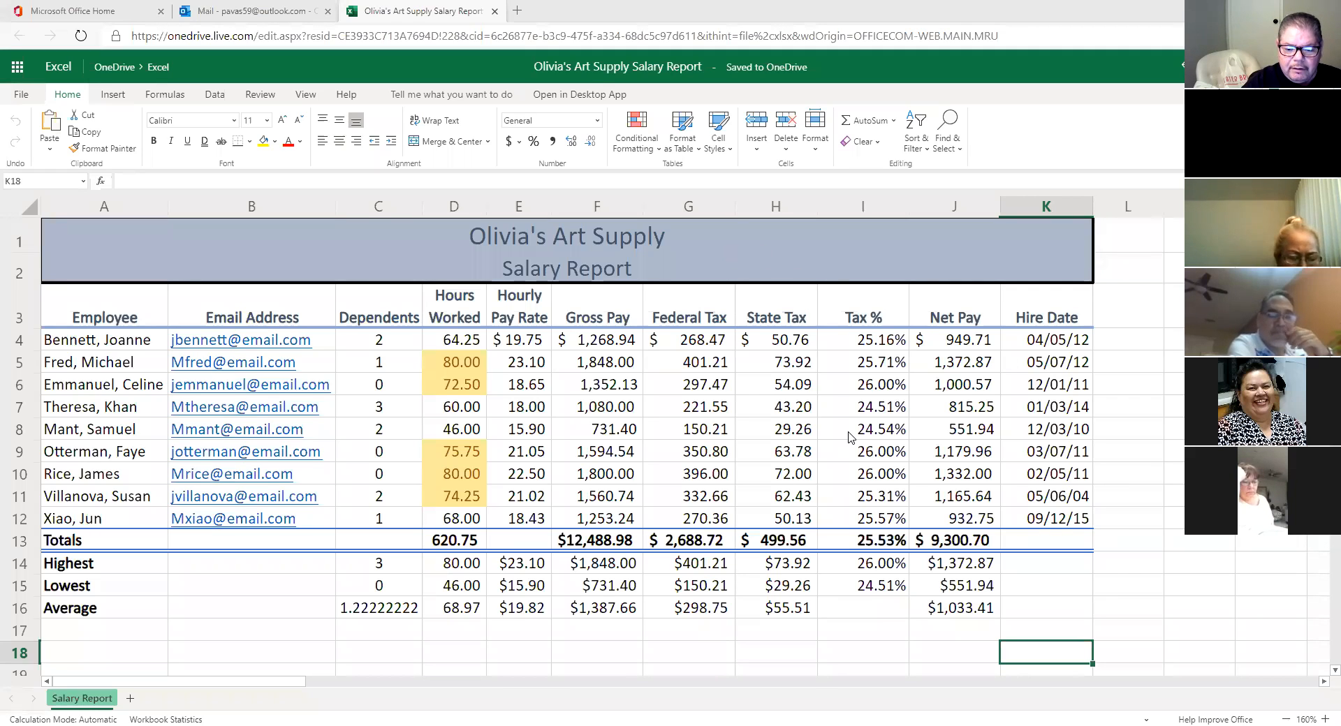
click(705, 210)
click(781, 212)
click(719, 211)
click(768, 208)
click(852, 209)
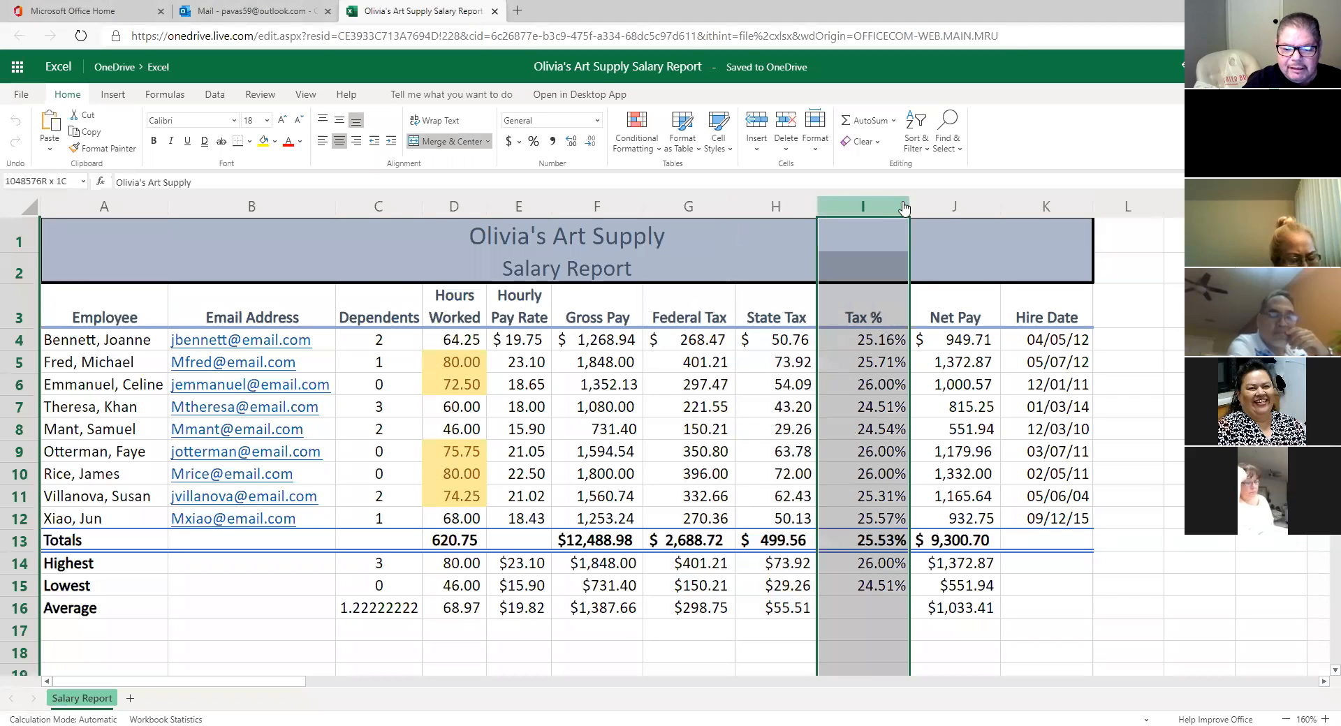
click(746, 208)
click(849, 209)
click(754, 209)
click(848, 209)
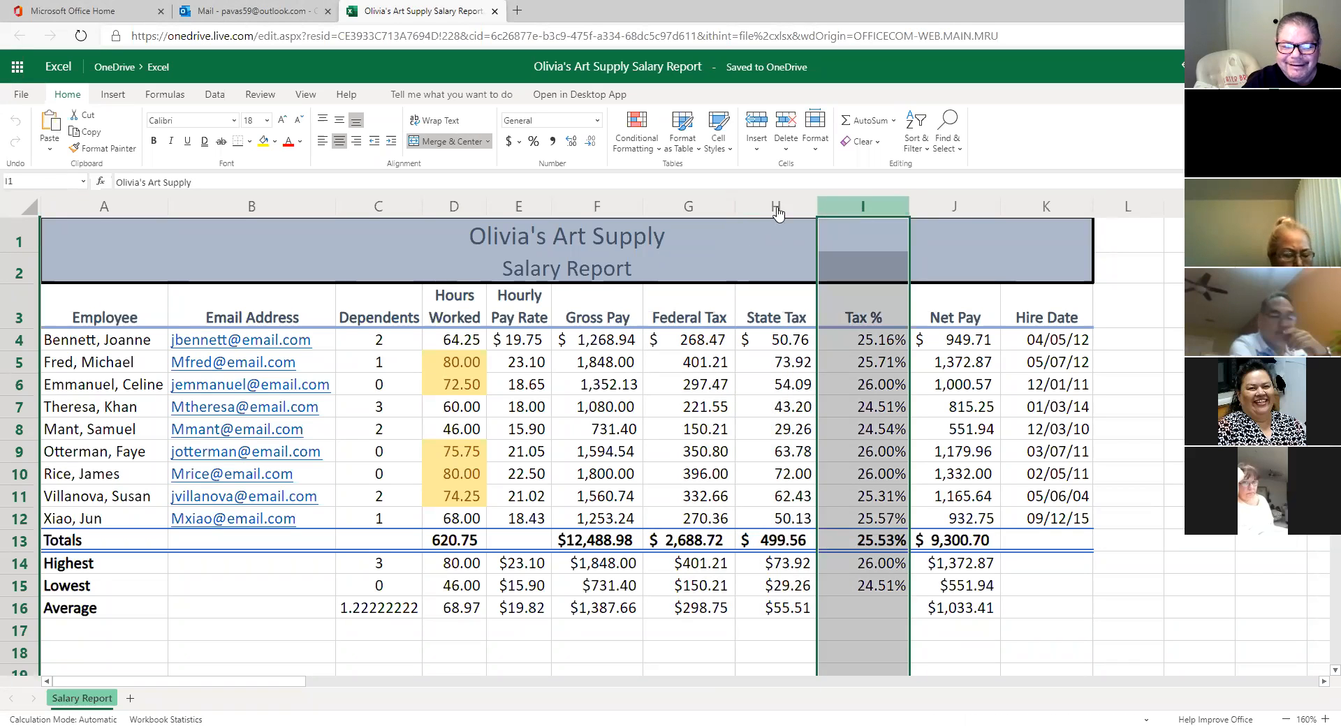
click(771, 210)
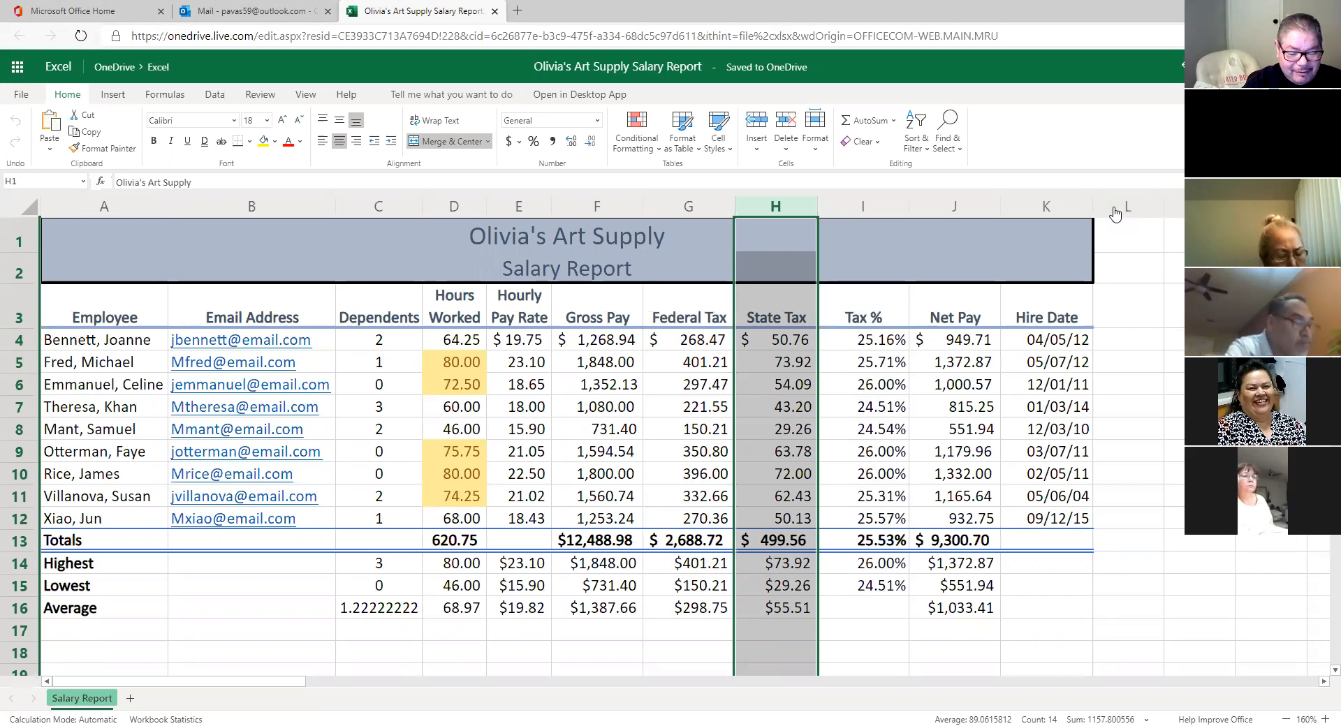
- Examine the lettered columns beyond Hire Date, and highlight the Federal Tax and Gross Pay columns in turn
click(345, 681)
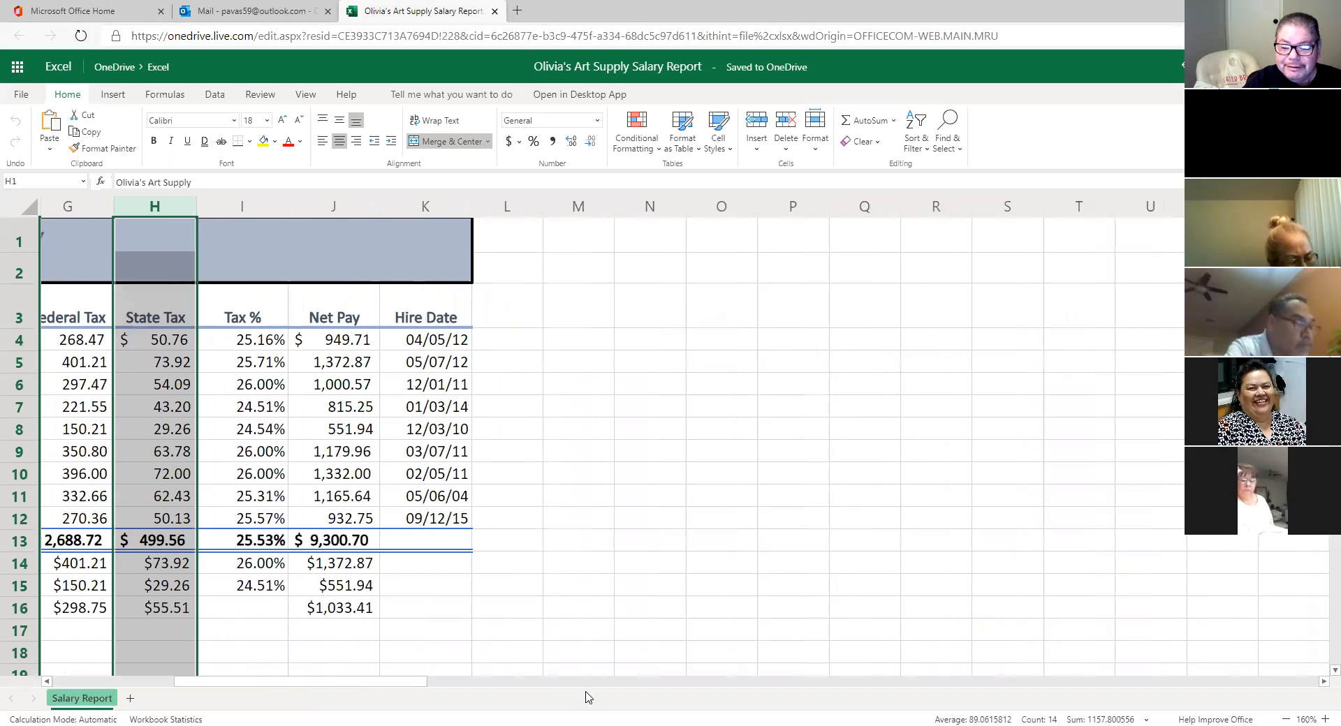
mouse_move(587, 697)
mouse_down()
mouse_move(774, 710)
mouse_move(585, 696)
mouse_up()
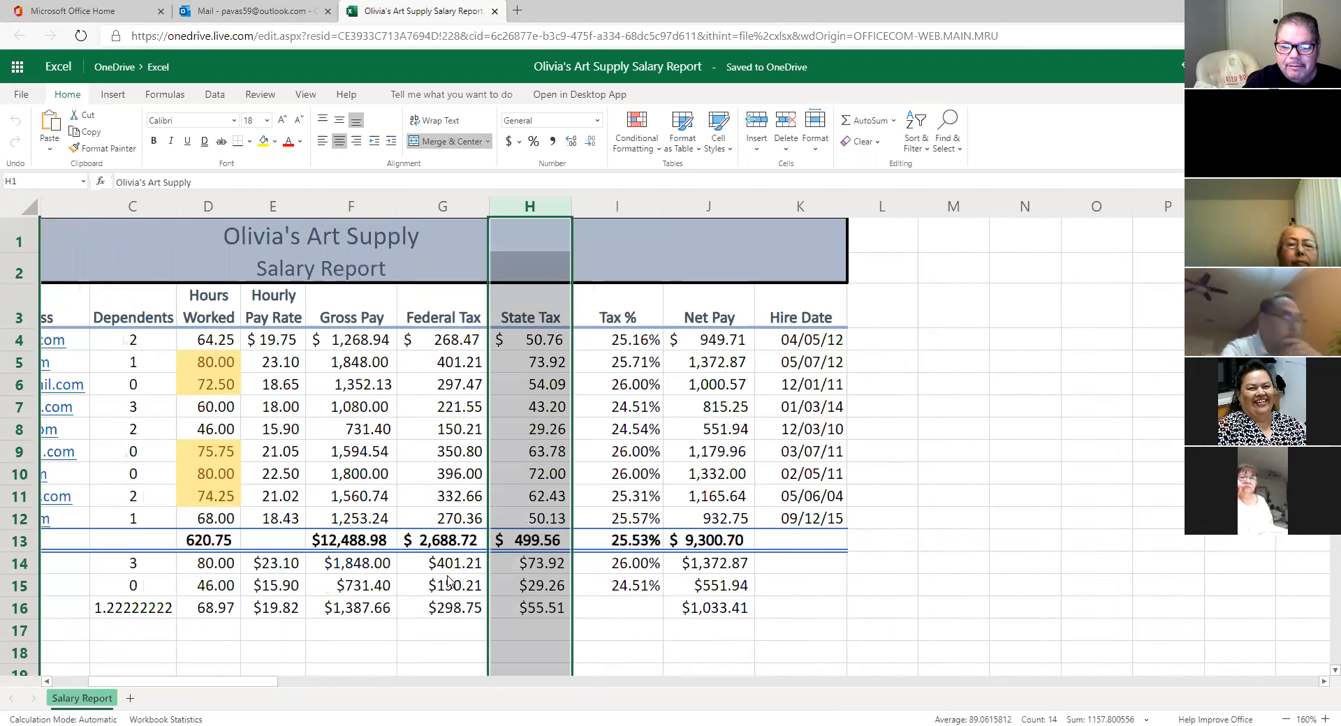
scroll(454, 553, left, 3)
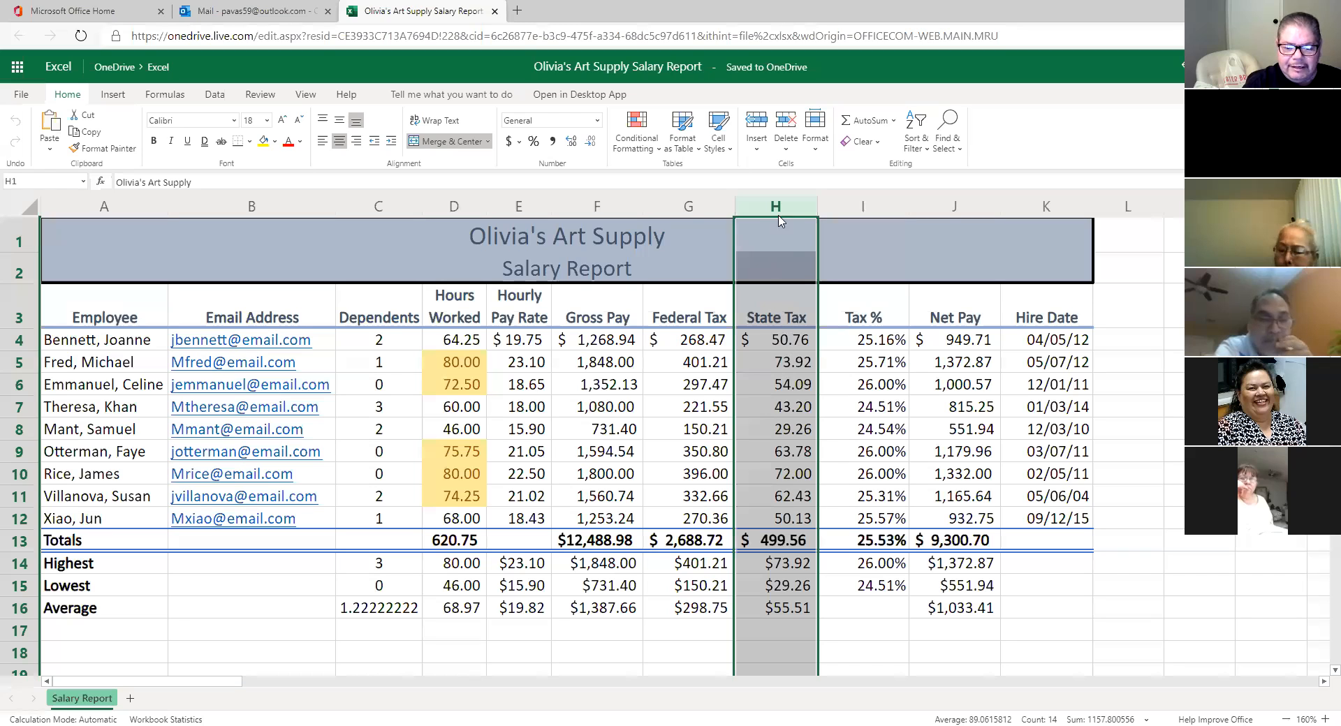
click(690, 208)
click(617, 211)
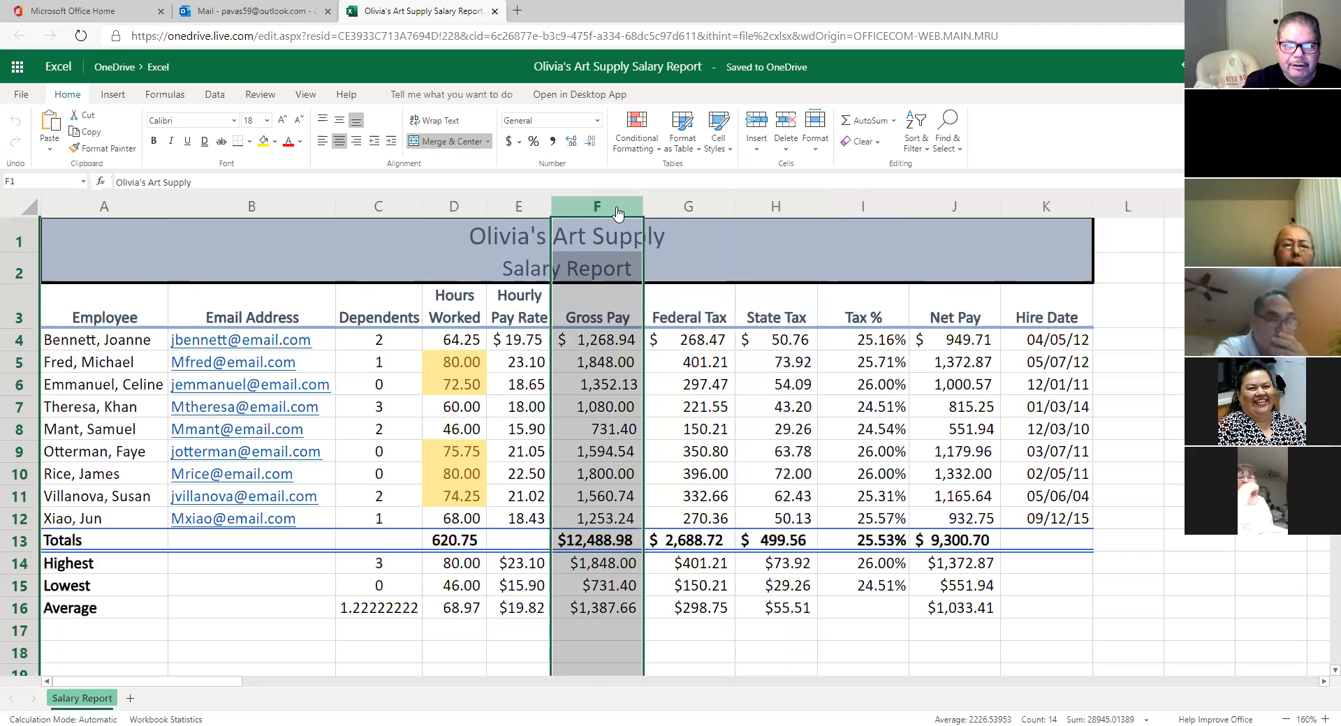
- Highlight title rows 1 and 2 and examine how the row numbers continue below the report
click(15, 241)
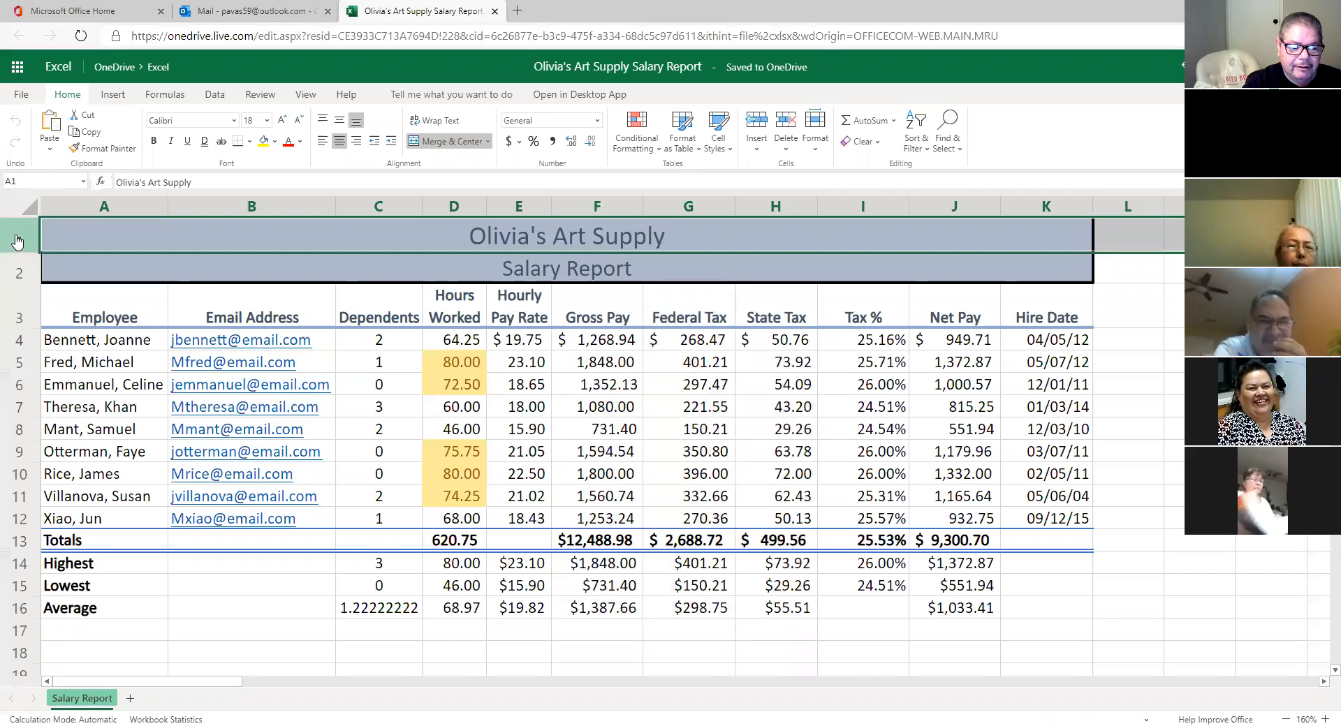
click(18, 281)
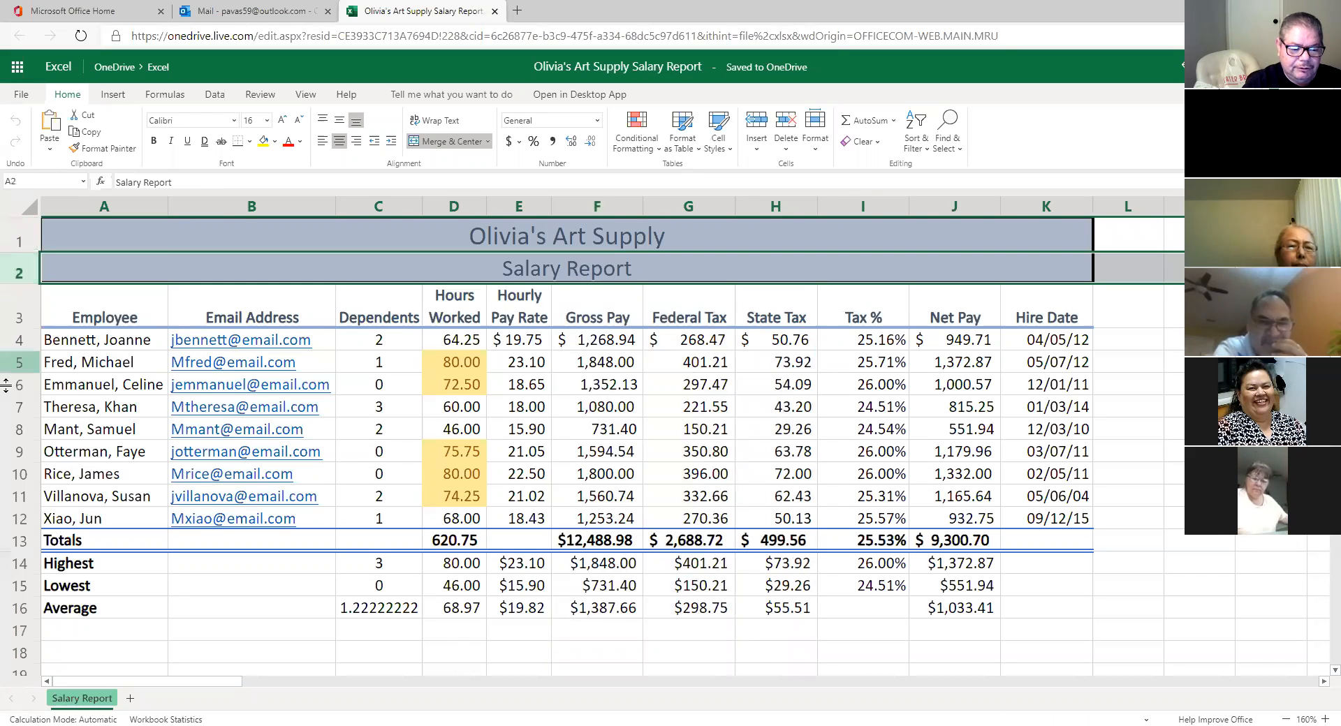
scroll(227, 475, down, 10)
scroll(227, 478, down, 14)
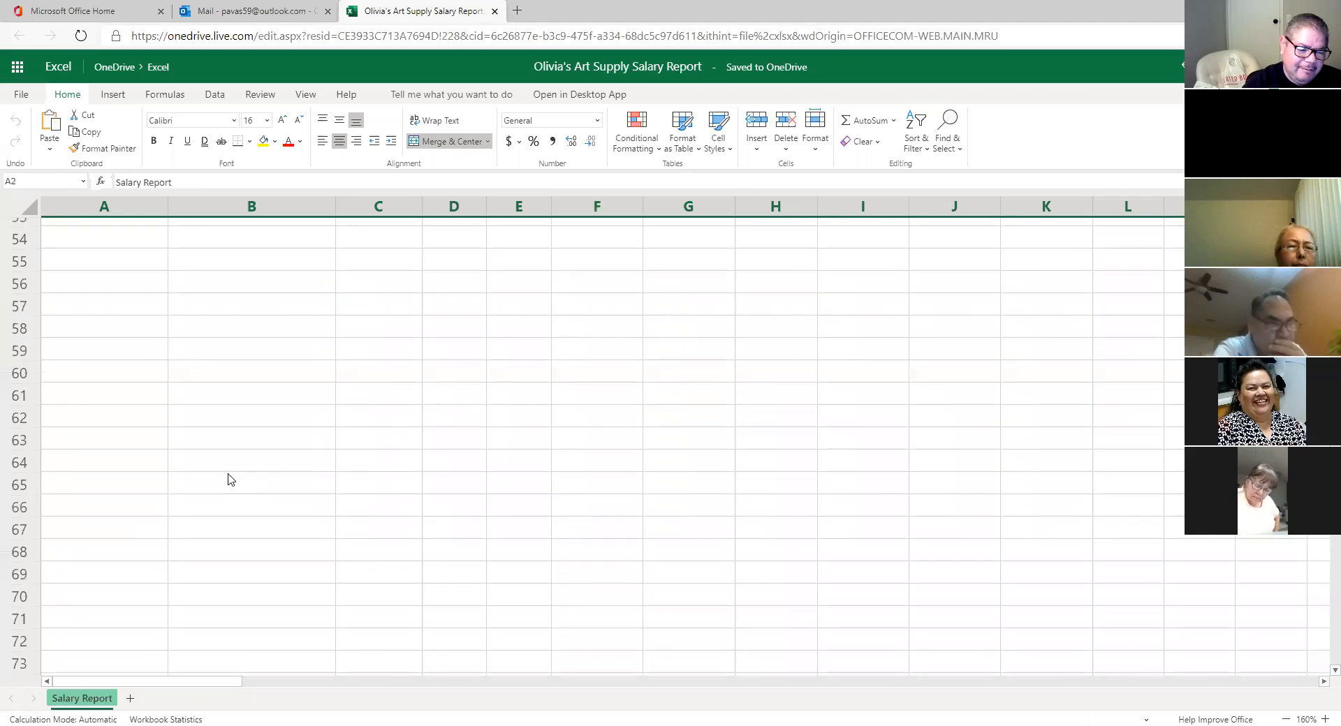
scroll(229, 479, up, 16)
scroll(231, 481, up, 8)
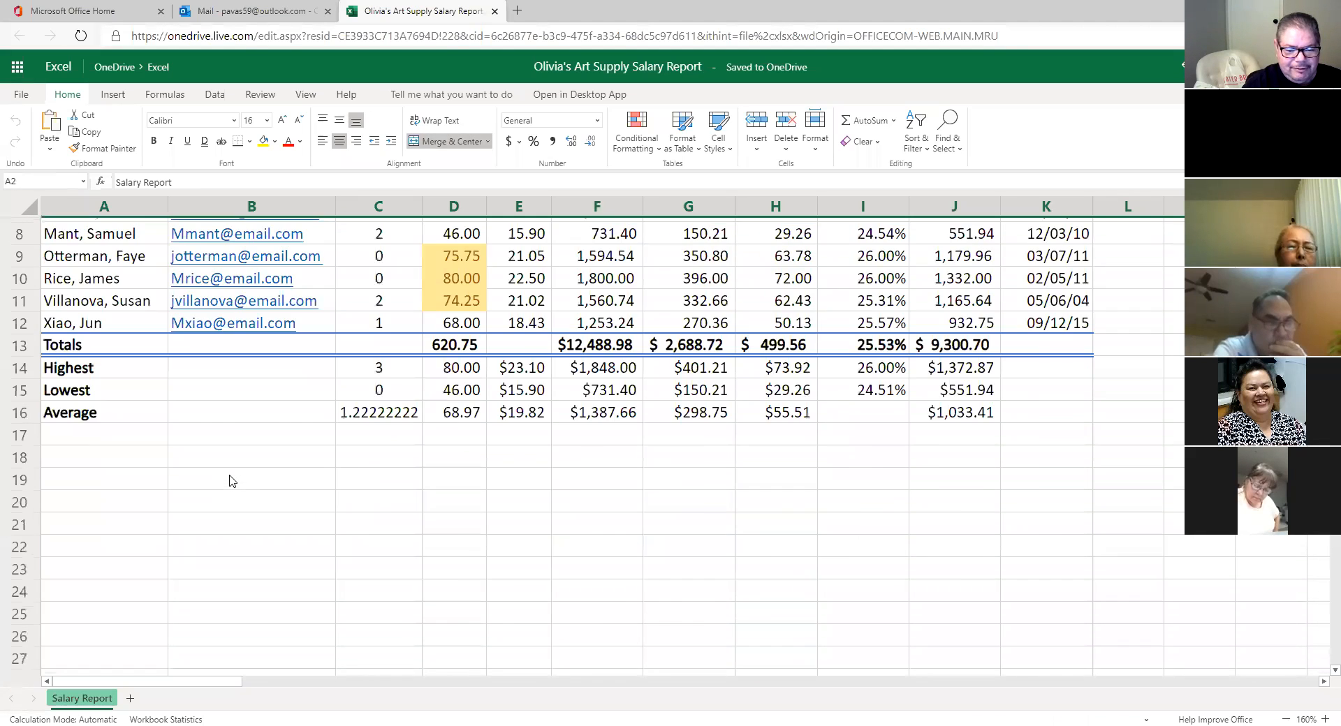
scroll(230, 481, down, 1)
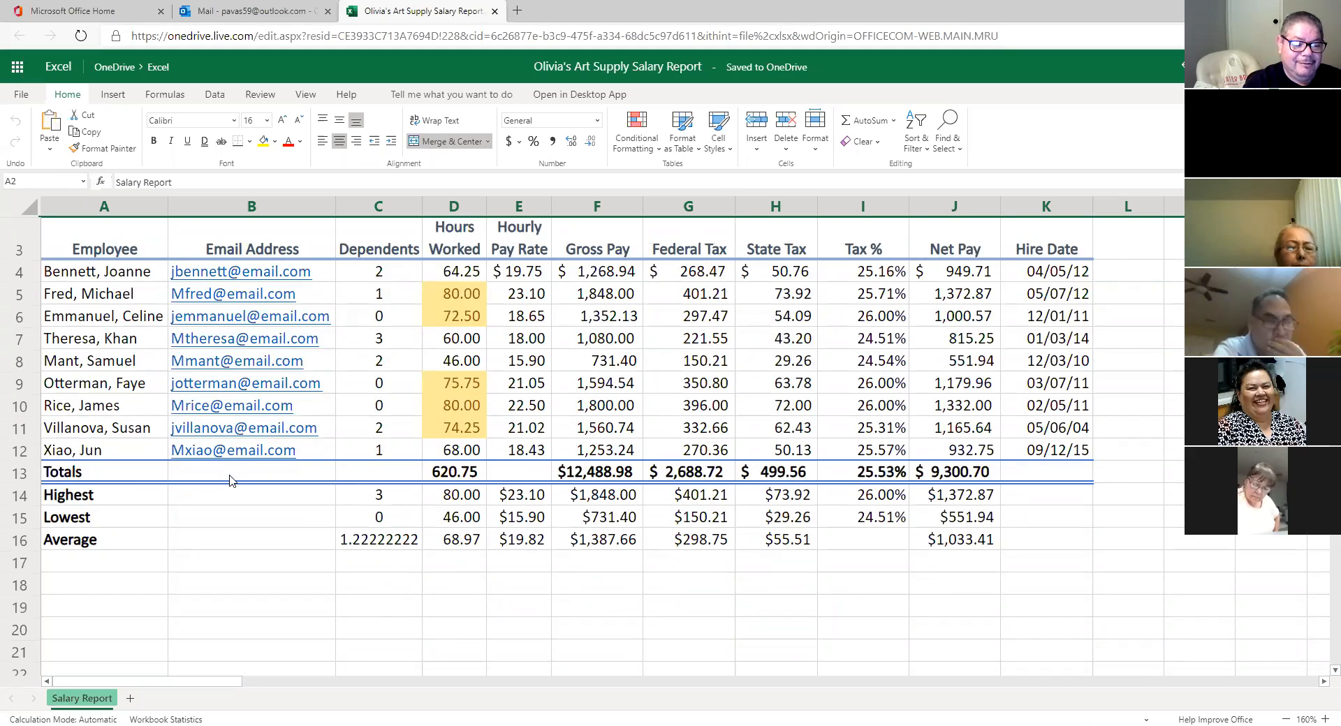
scroll(91, 388, up, 1)
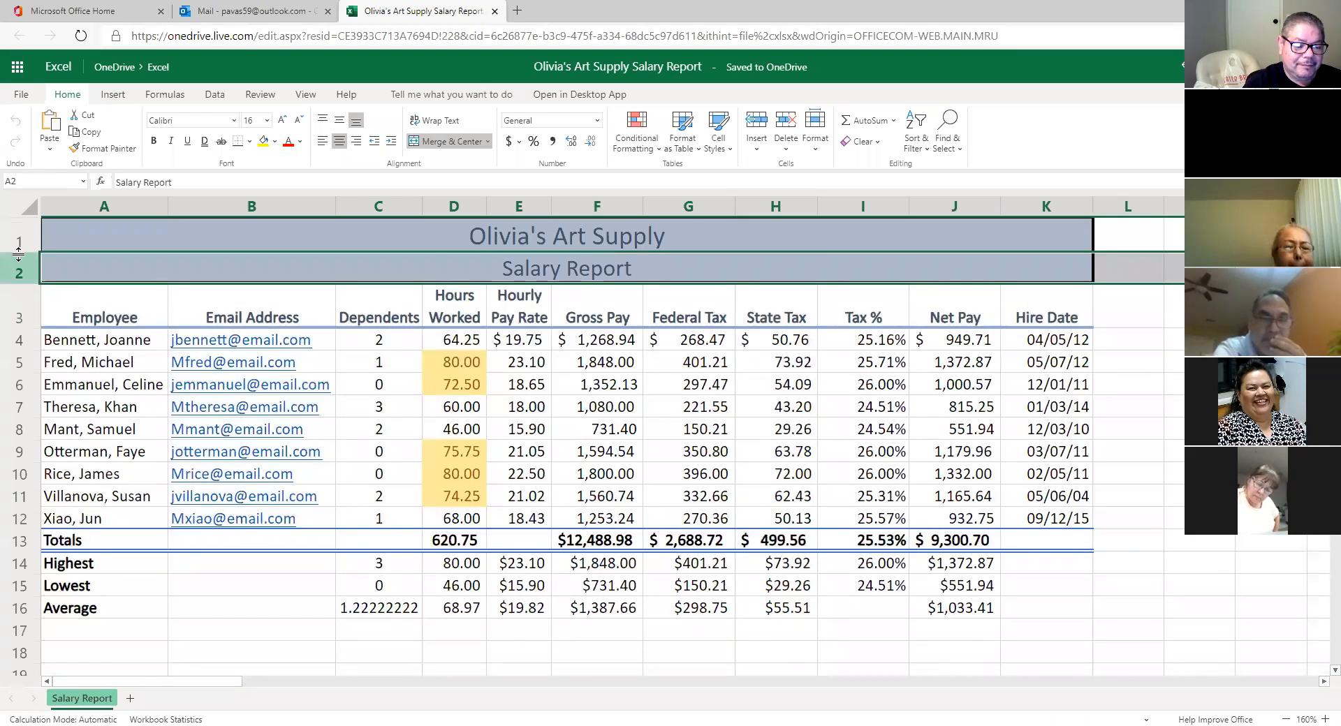
- Select cells B3, B19, C19, E19 and C24 in turn to examine how each cell reference is displayed
click(175, 322)
scroll(260, 523, down, 6)
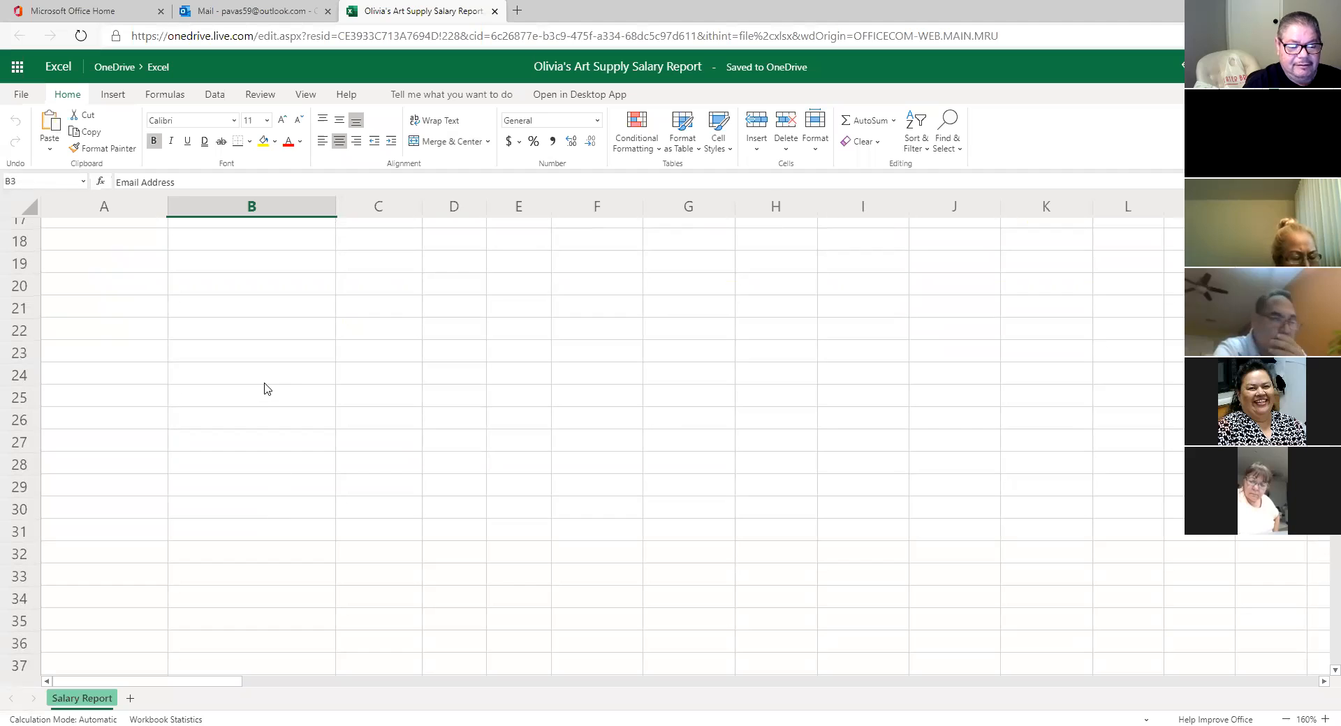
click(238, 265)
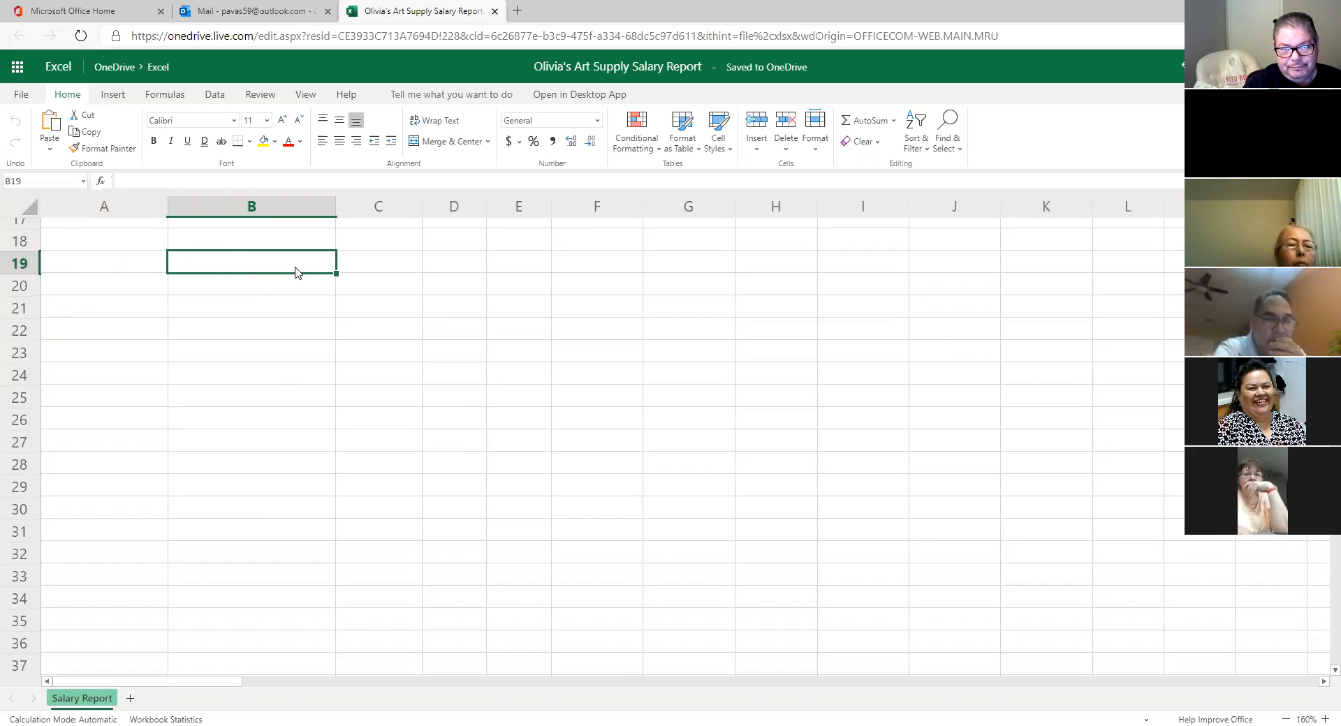
click(363, 273)
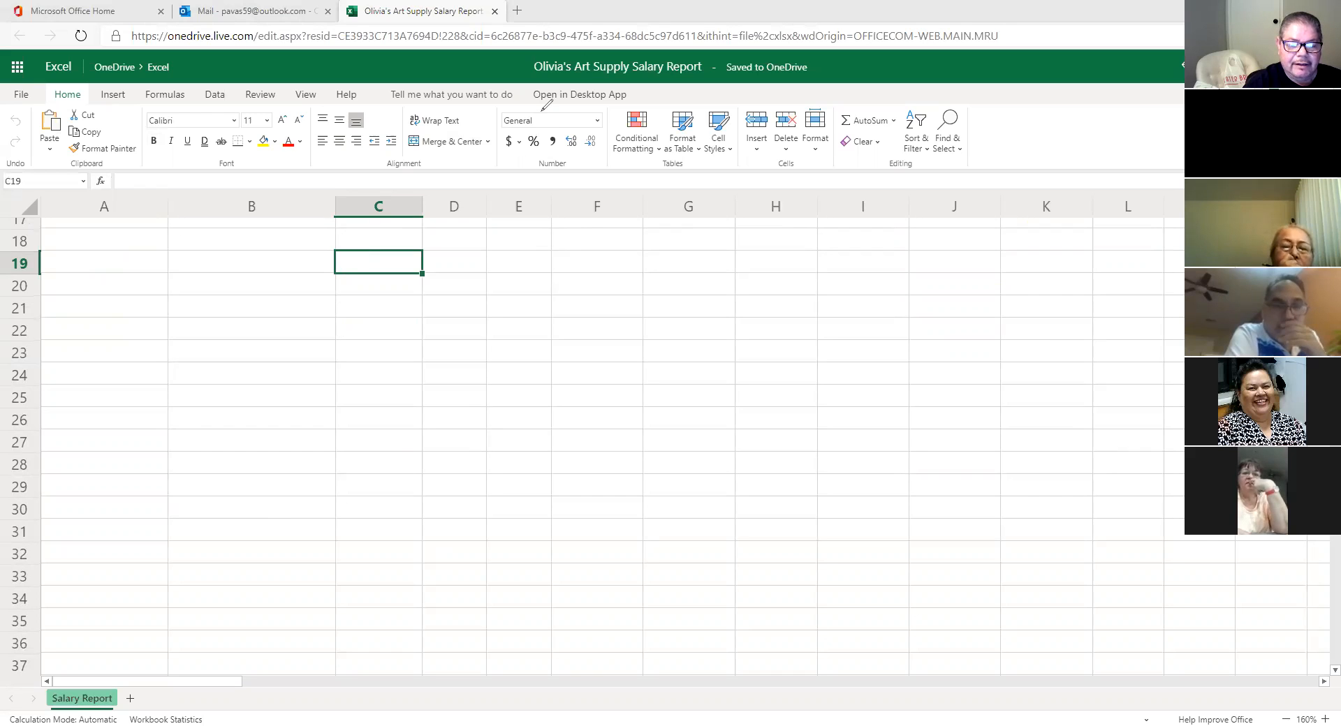
mouse_move(364, 261)
mouse_down()
mouse_move(12, 138)
mouse_move(30, 184)
mouse_up()
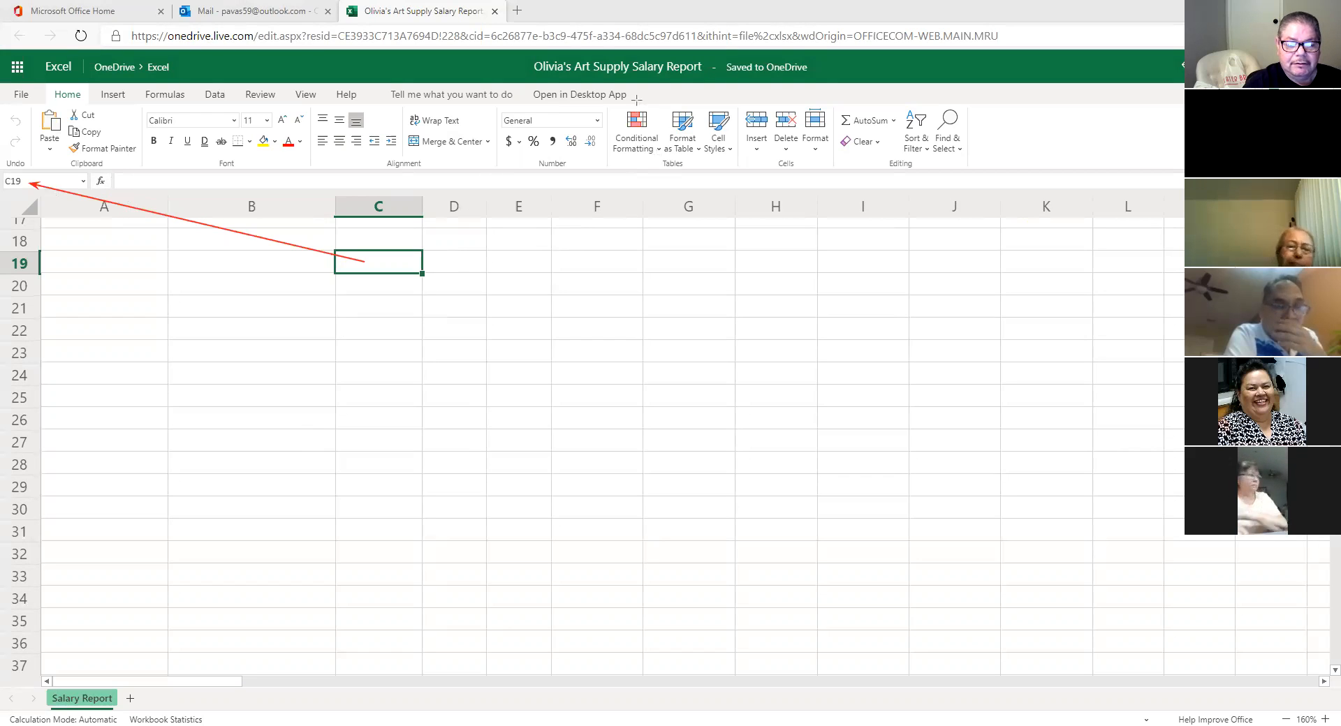
click(531, 264)
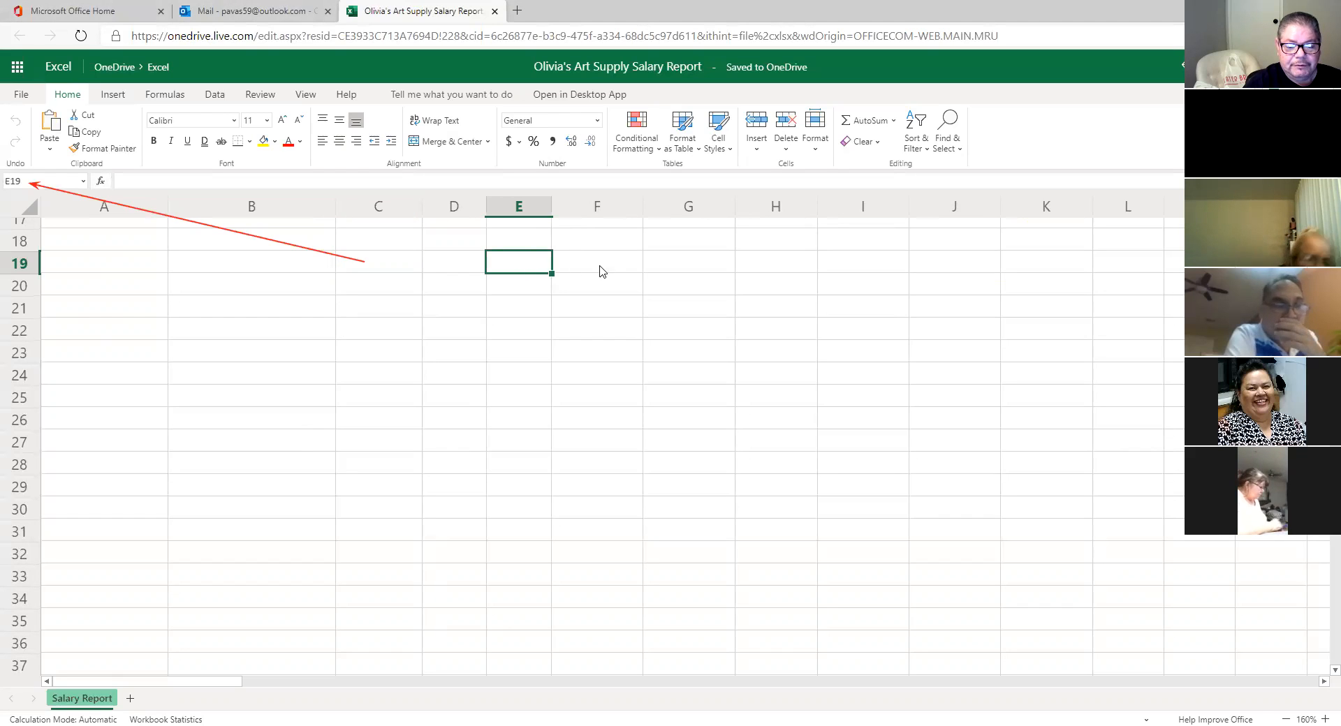
click(352, 378)
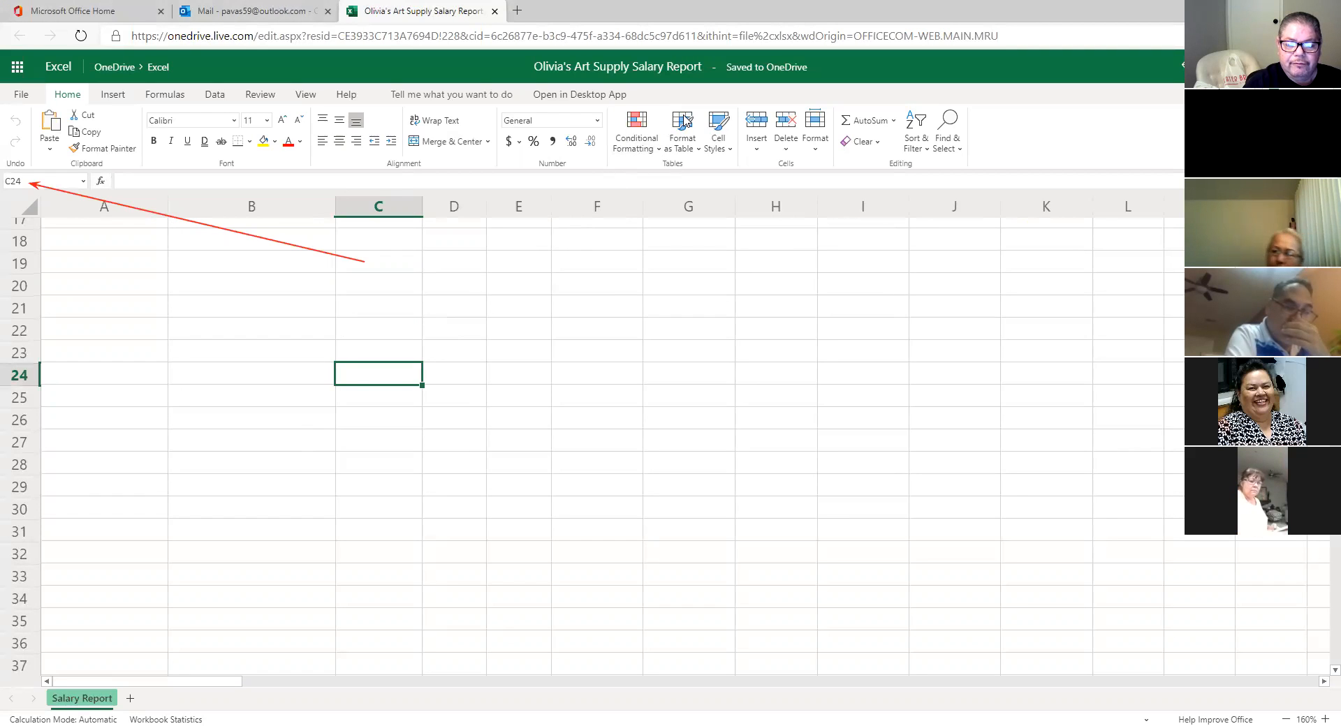
click(362, 261)
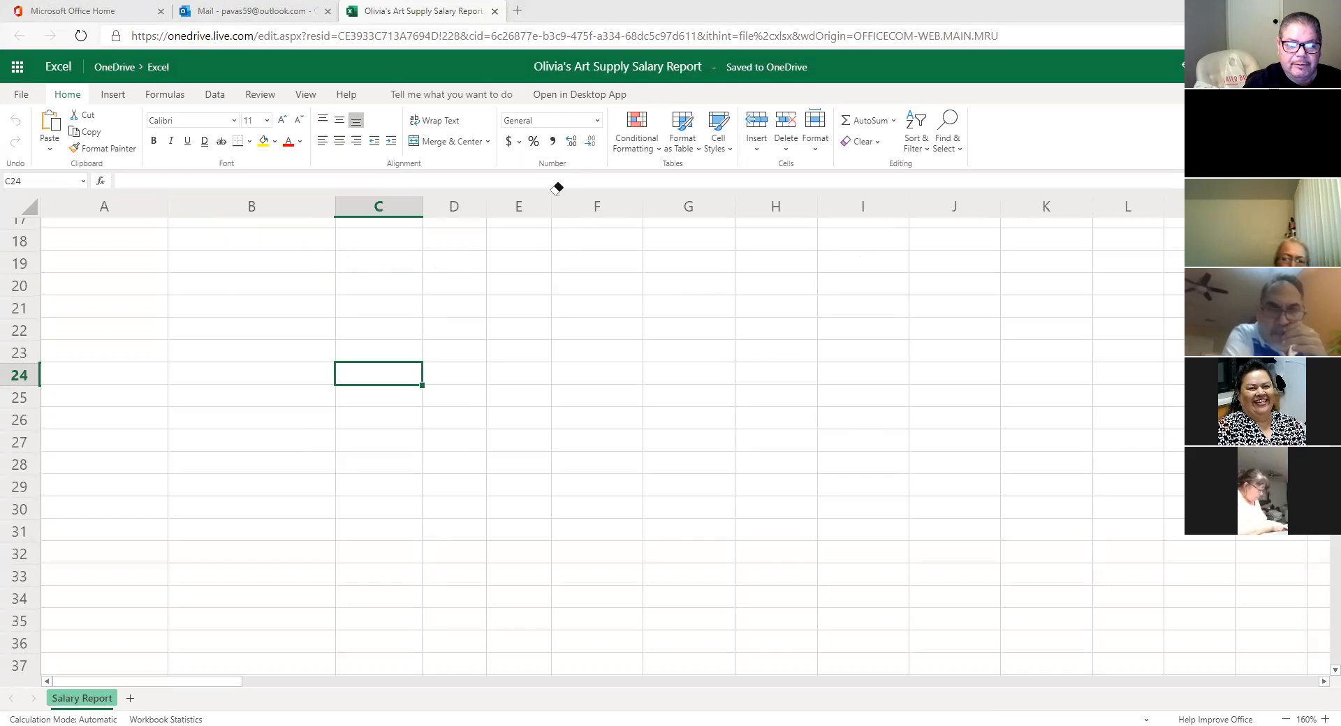
- Increase the height of header row 3 to 48.00 (64 pixels)
scroll(569, 343, up, 6)
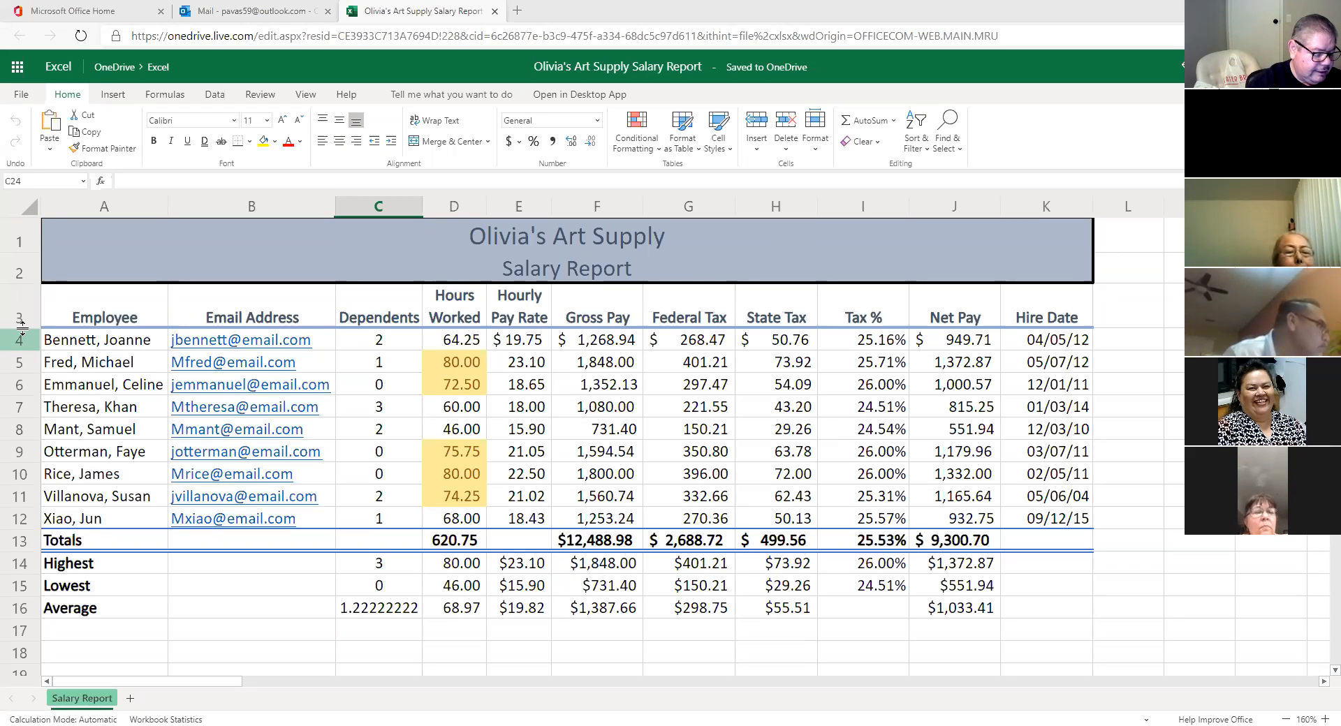
drag(22, 325, 26, 333)
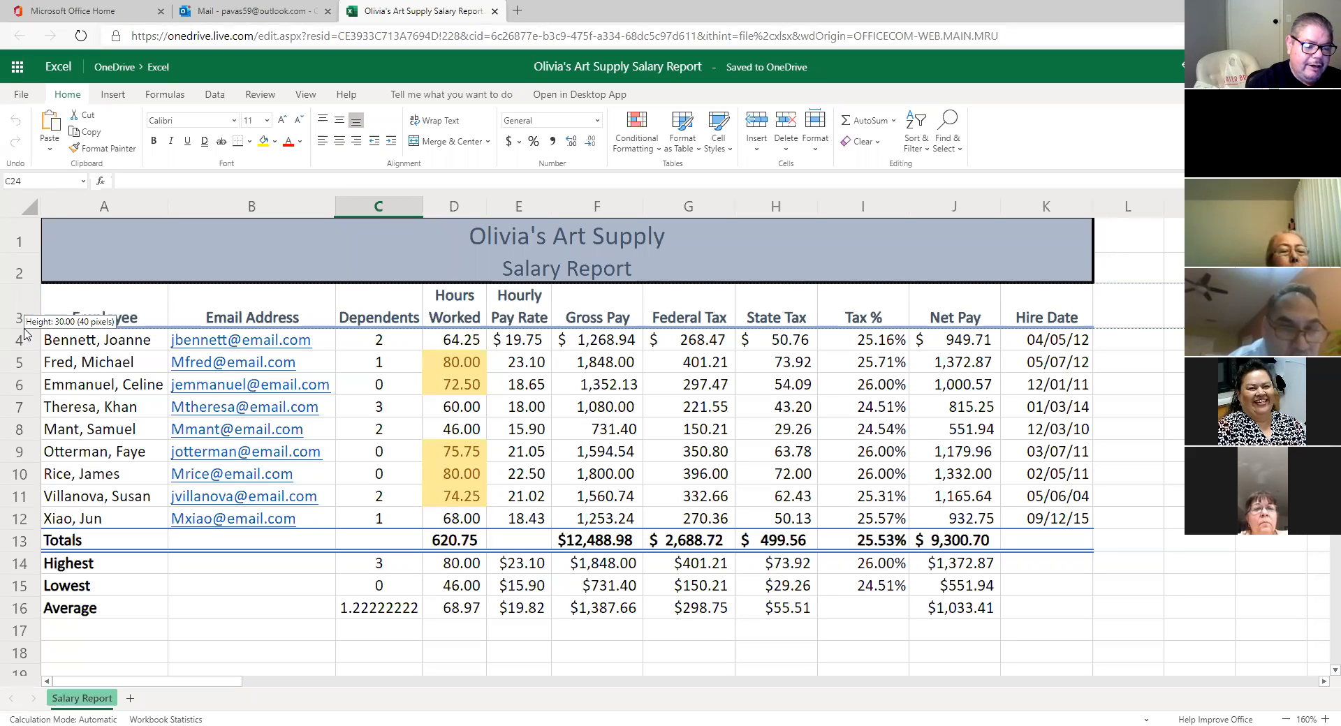
drag(24, 333, 22, 349)
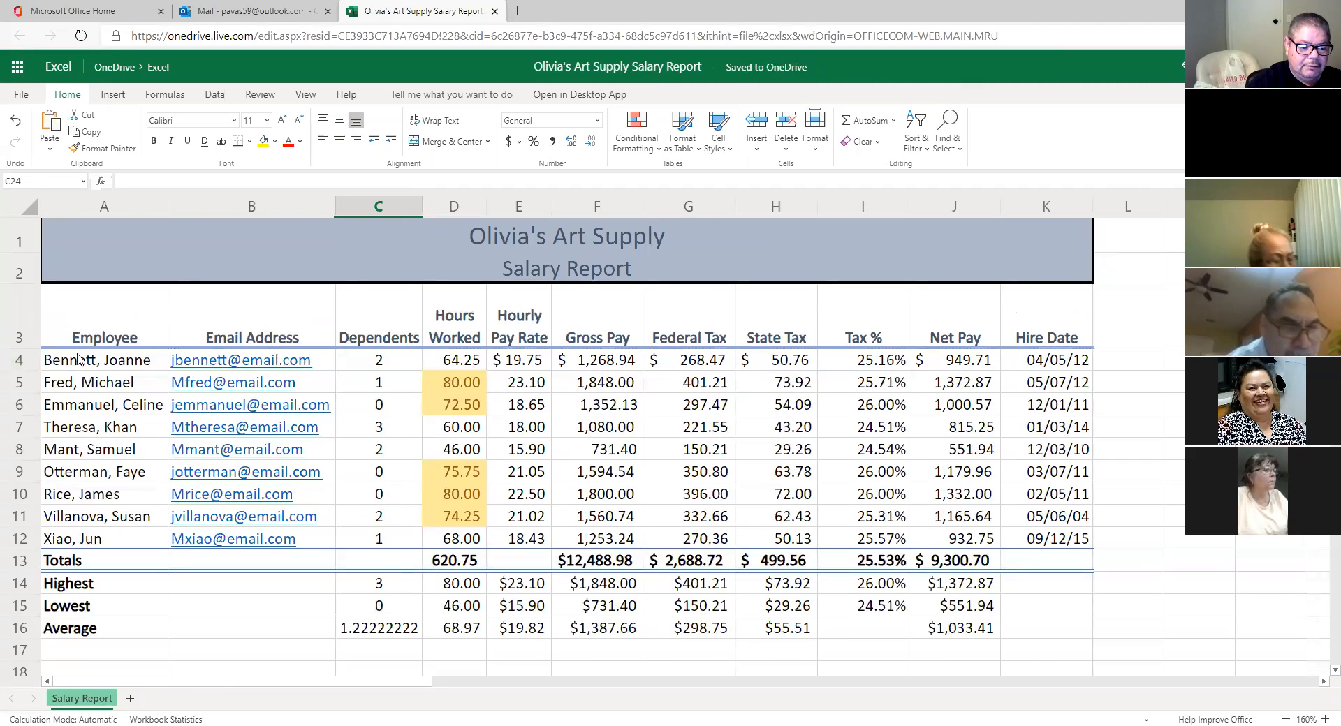
drag(34, 350, 34, 350)
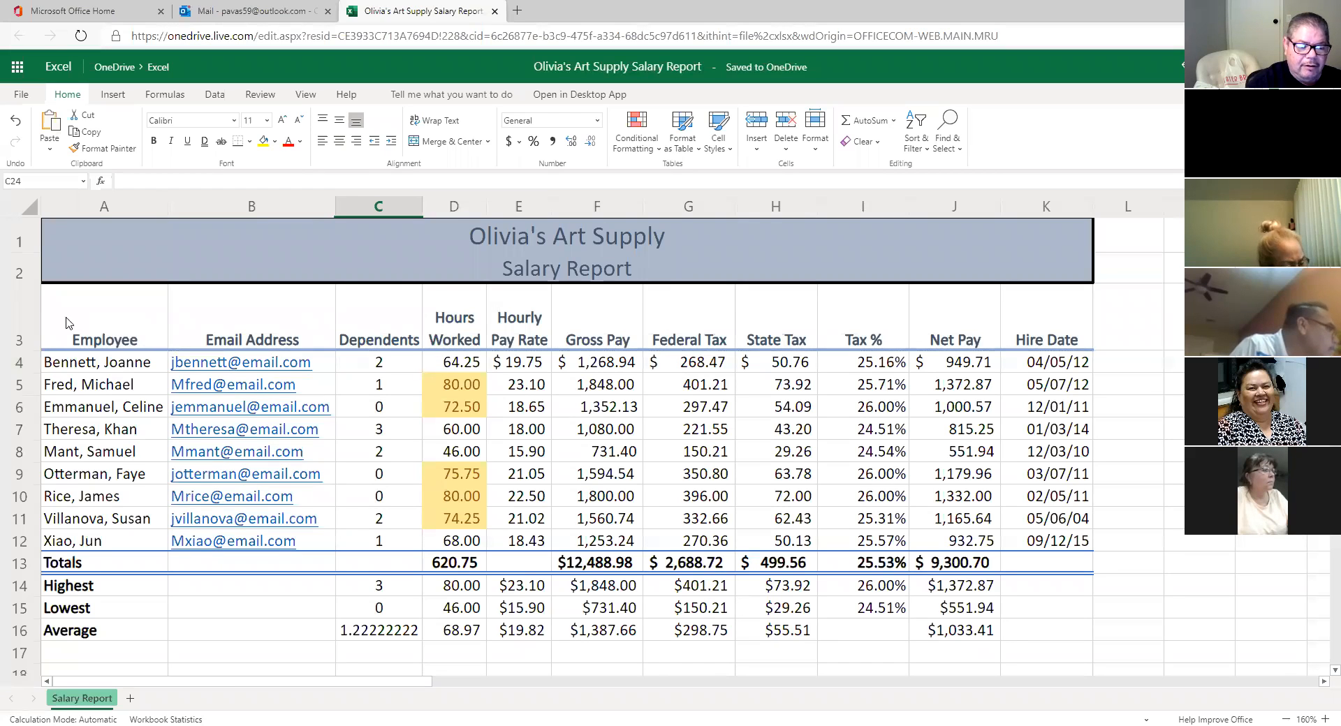
click(20, 319)
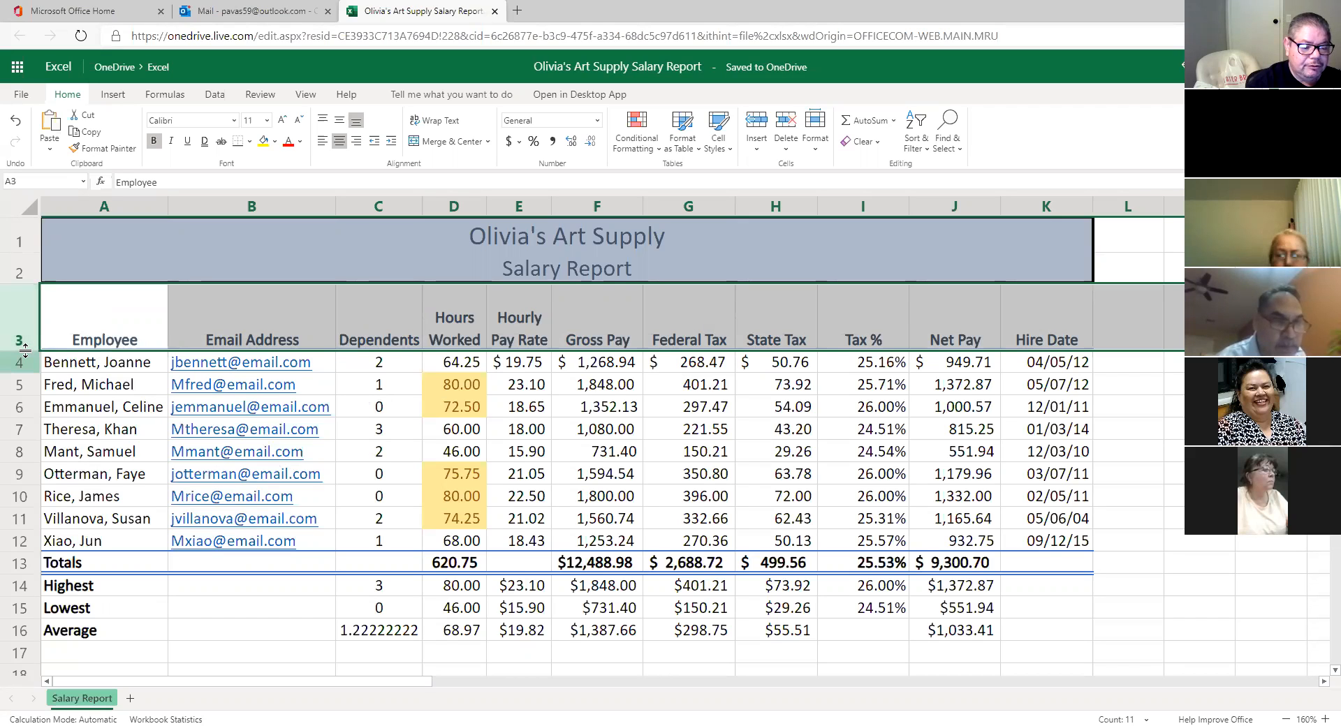
drag(25, 347, 26, 347)
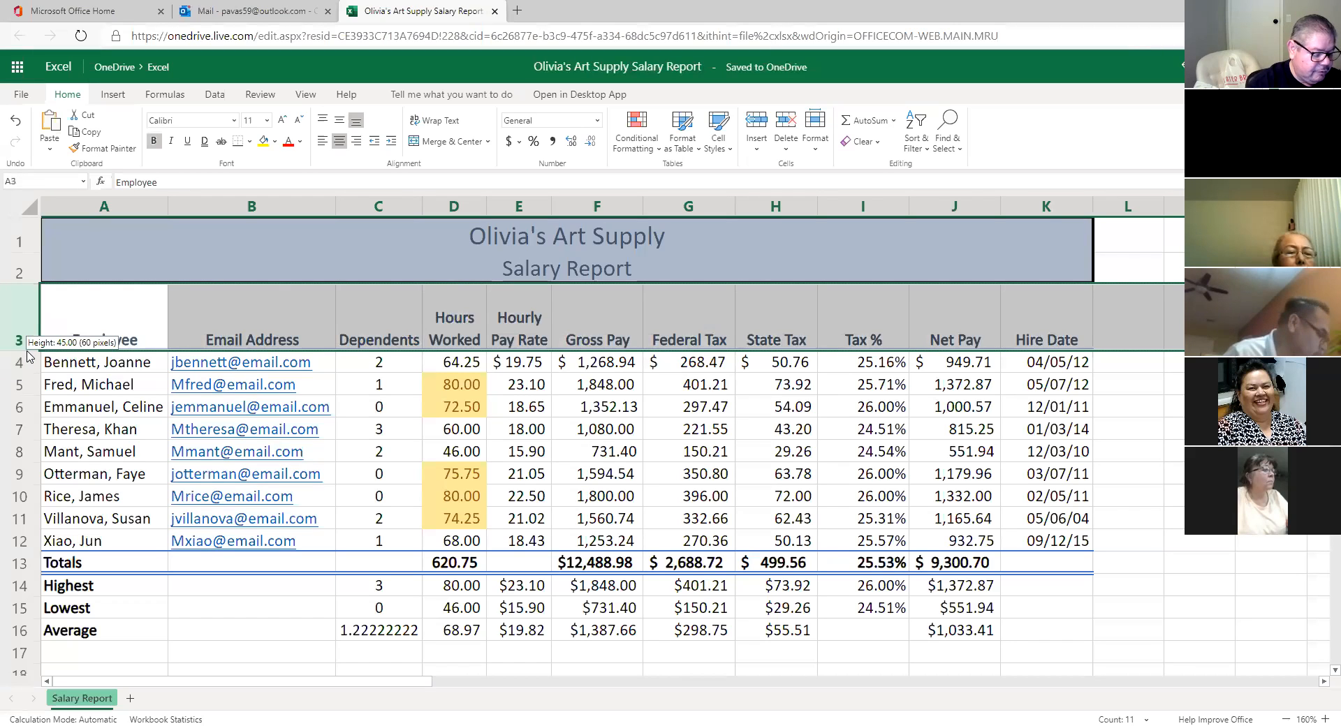
drag(28, 356, 28, 360)
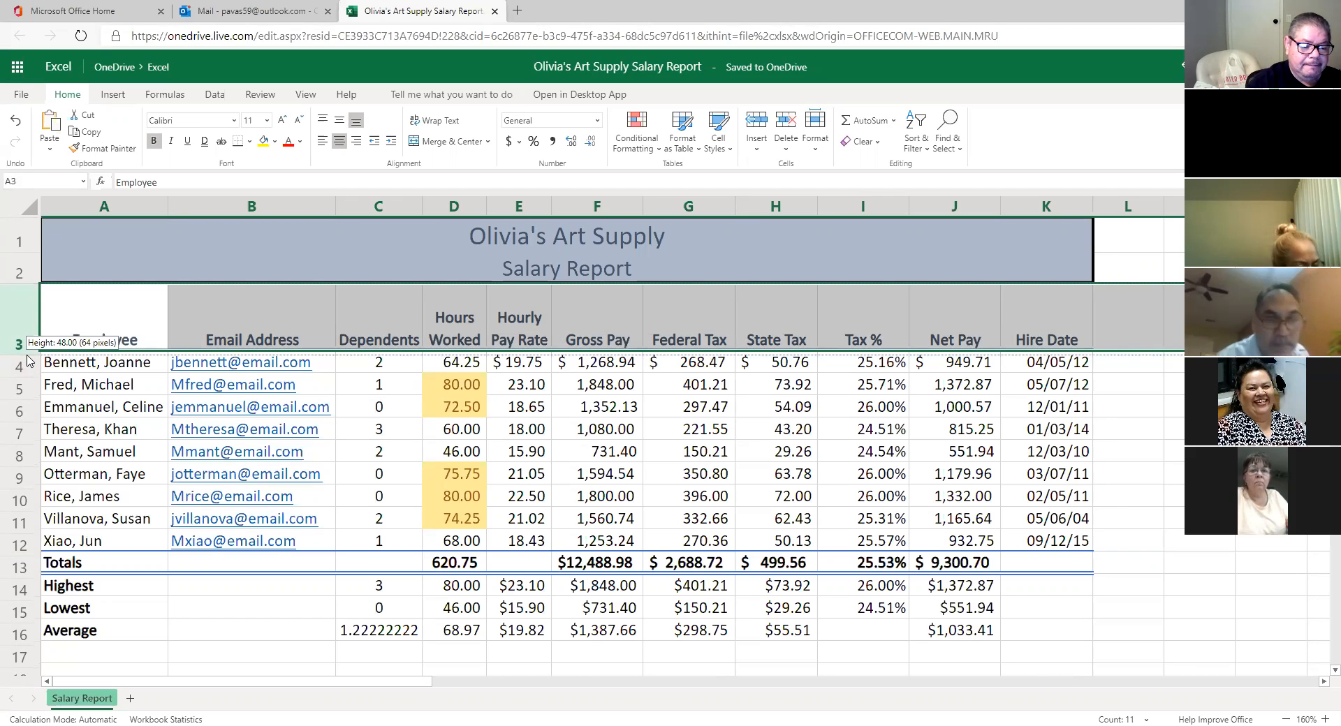
drag(28, 357, 27, 360)
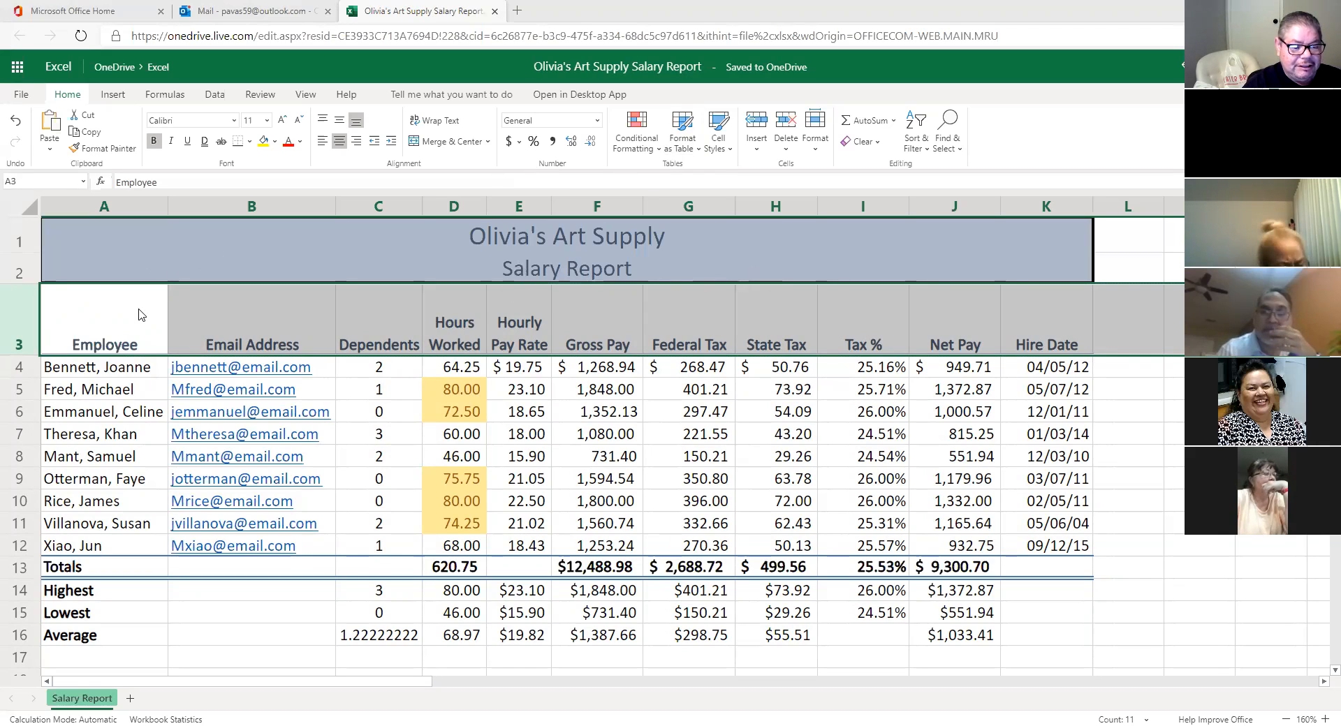
- Clear the row 3 selection by selecting cell A3, and increase the height of the Highest row (row 14)
click(50, 330)
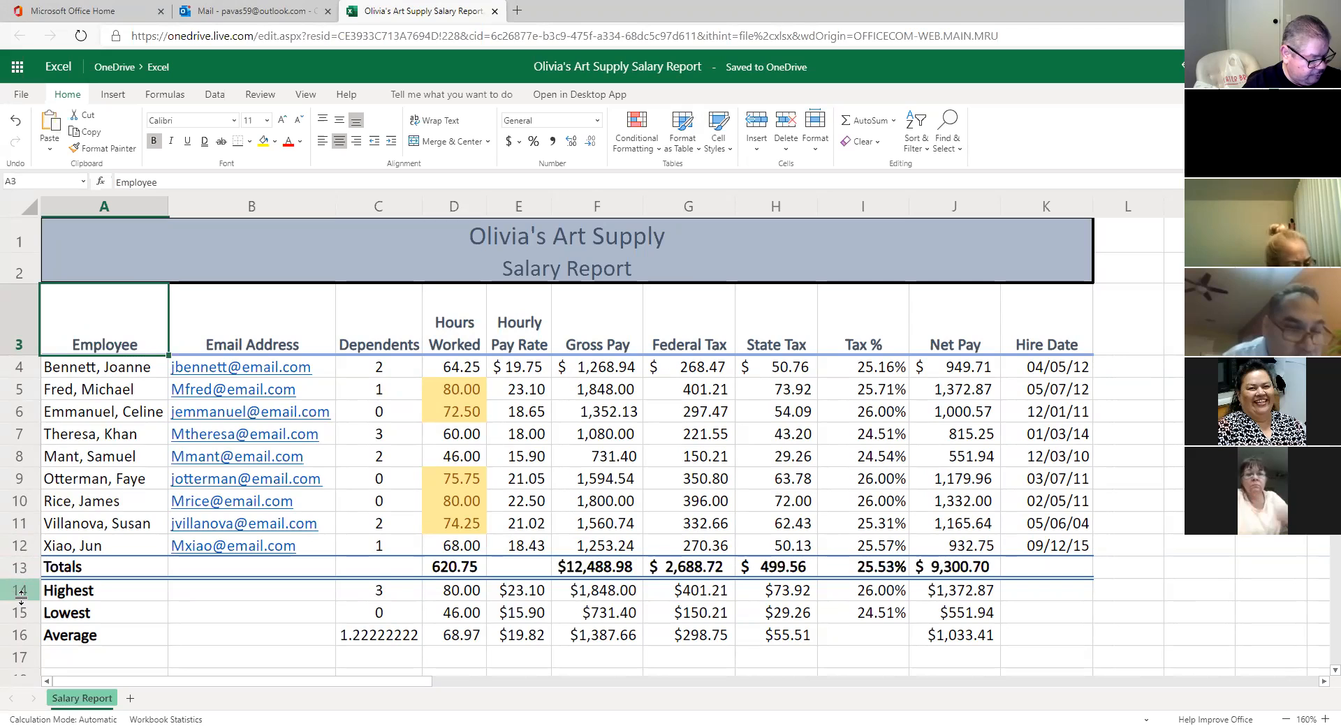
drag(21, 598, 30, 620)
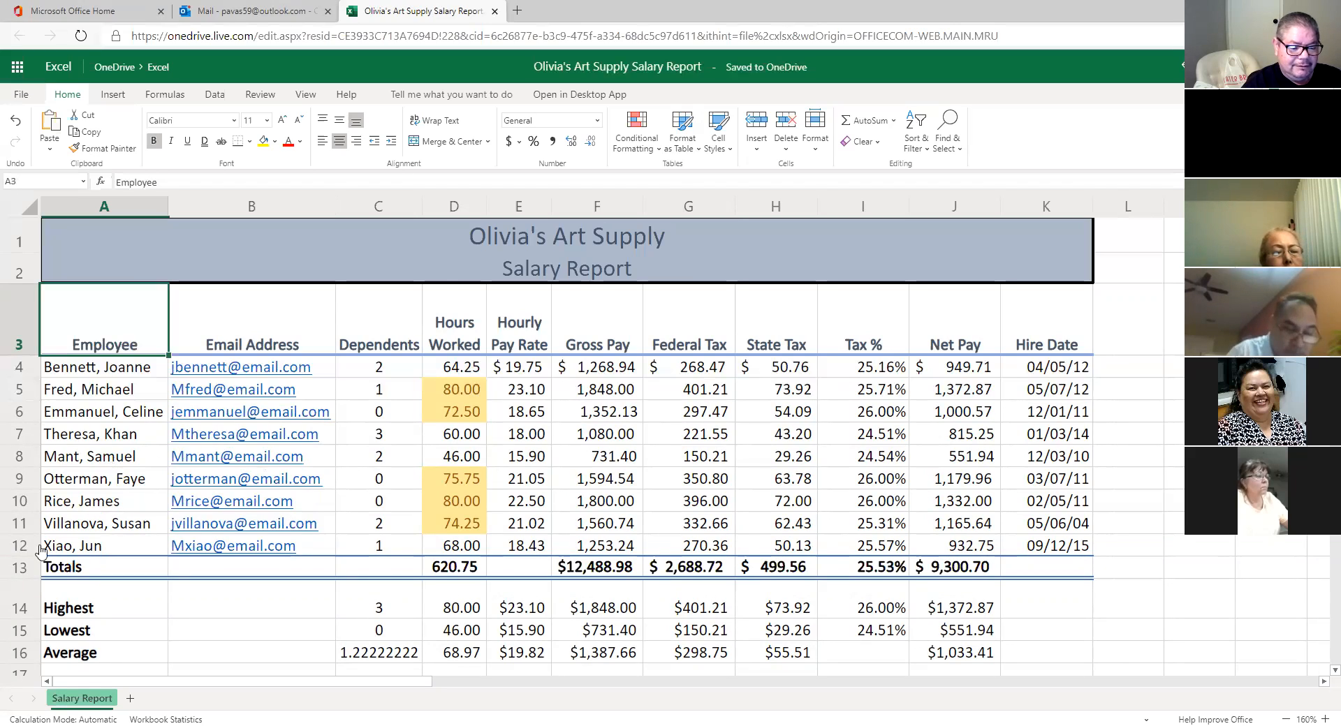
click(20, 604)
right_click(19, 605)
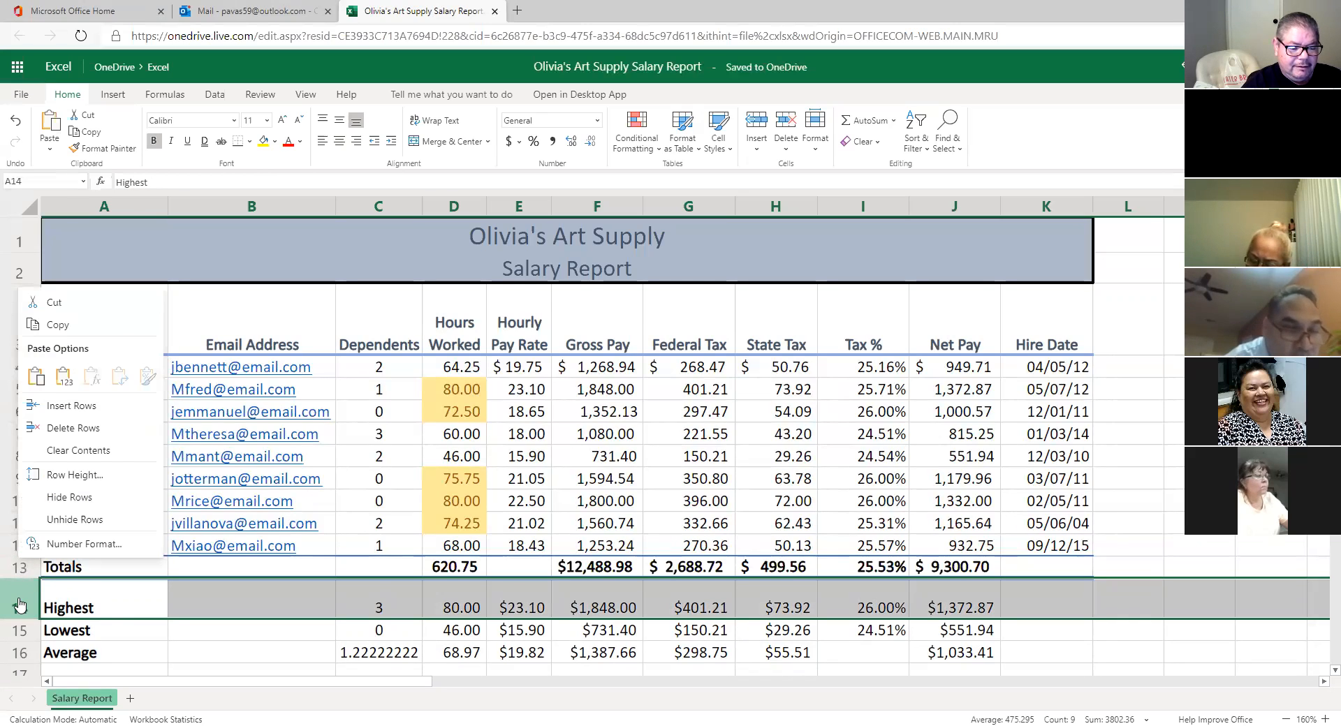
click(44, 606)
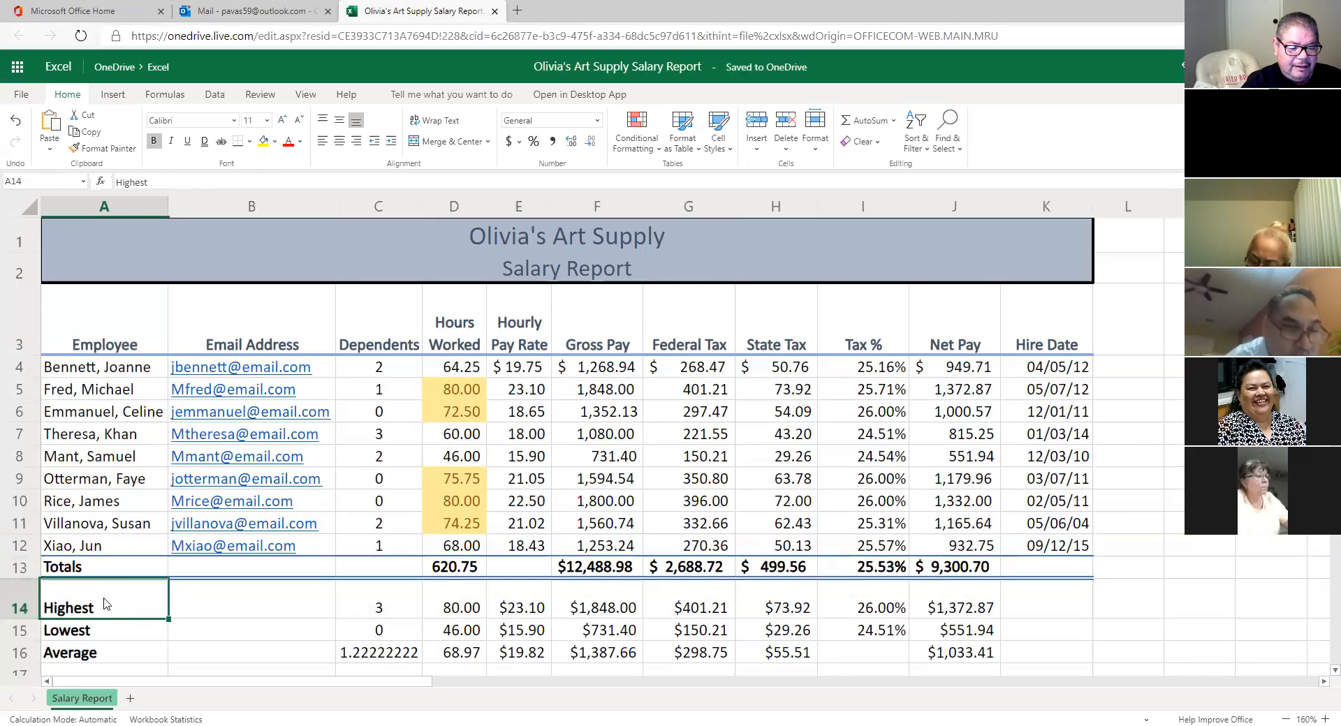
- Set the height of the Highest row (row 14) to 27 default units, and apply it with pixels as the unit
right_click(20, 606)
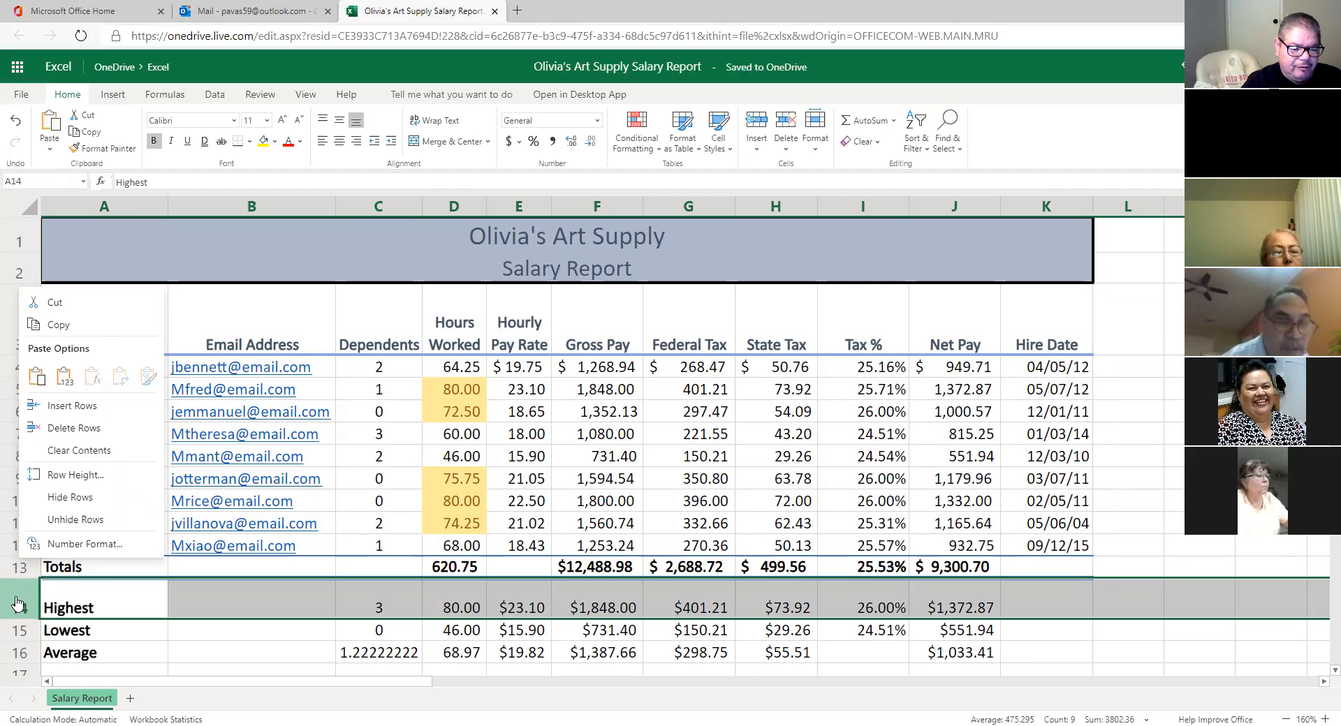
right_click(16, 599)
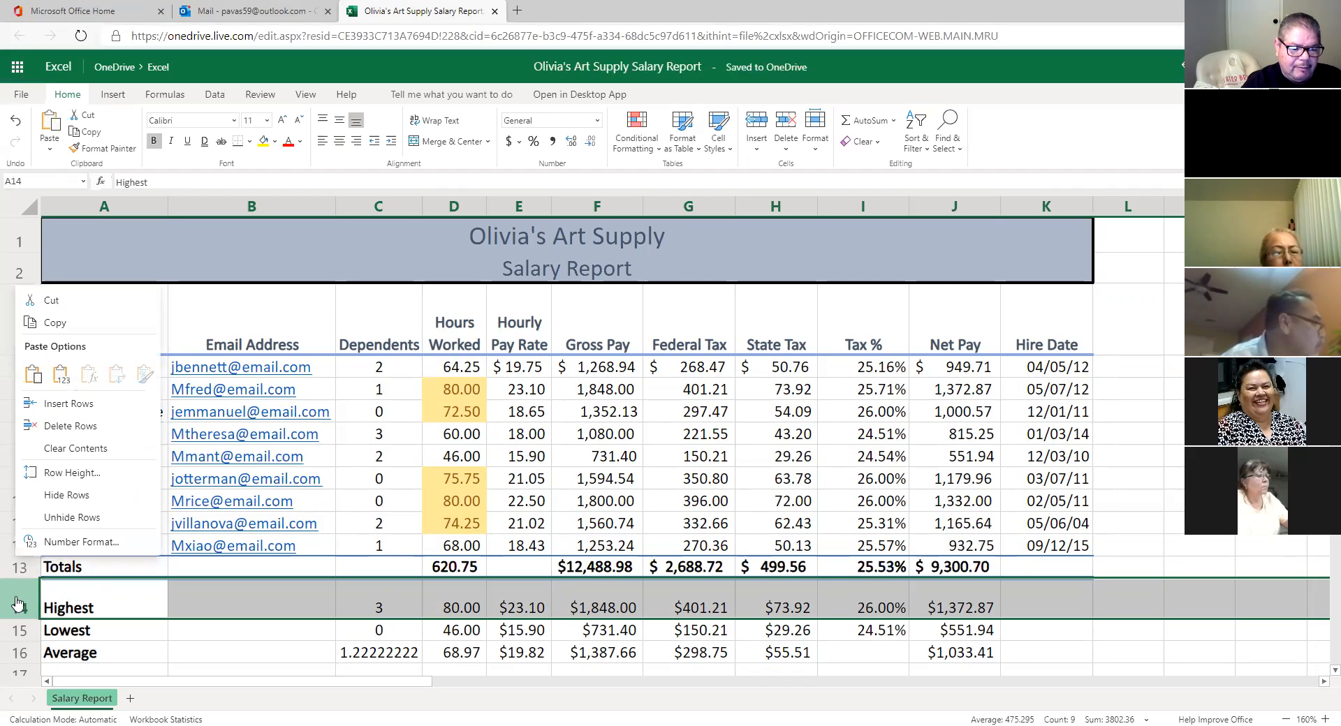
click(71, 473)
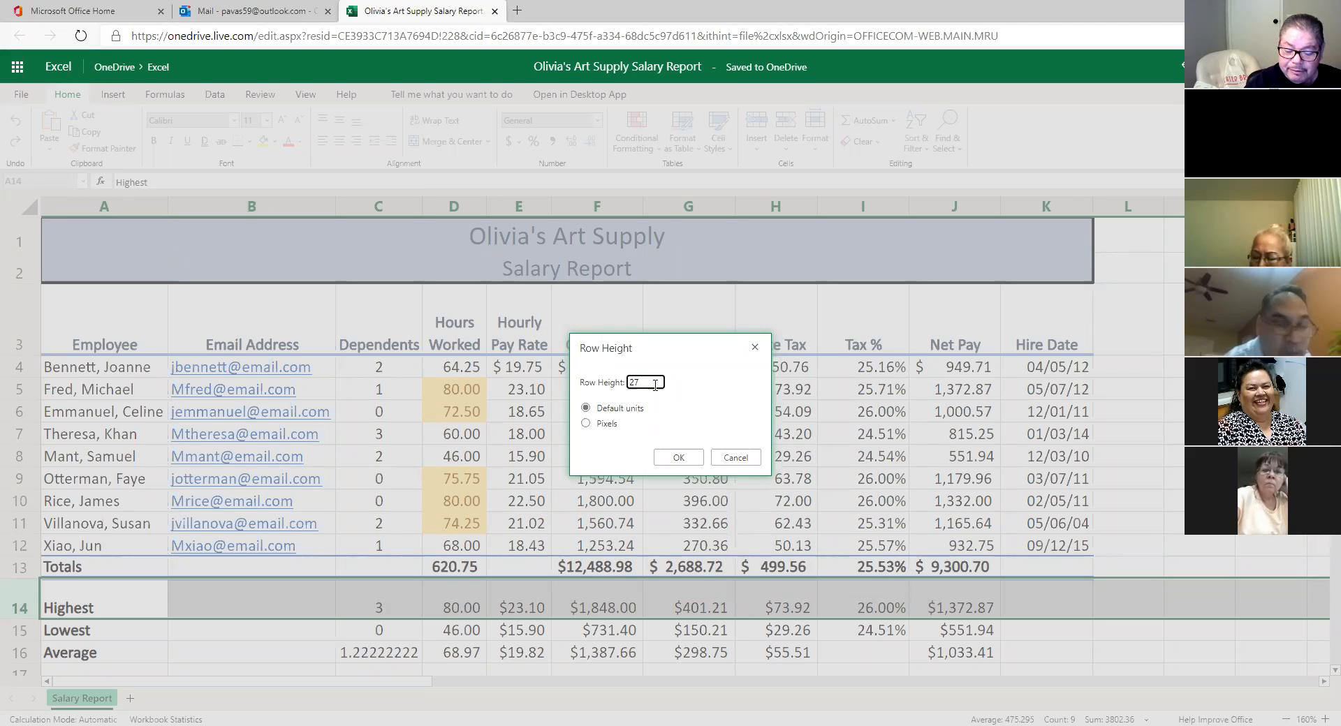
text(27)
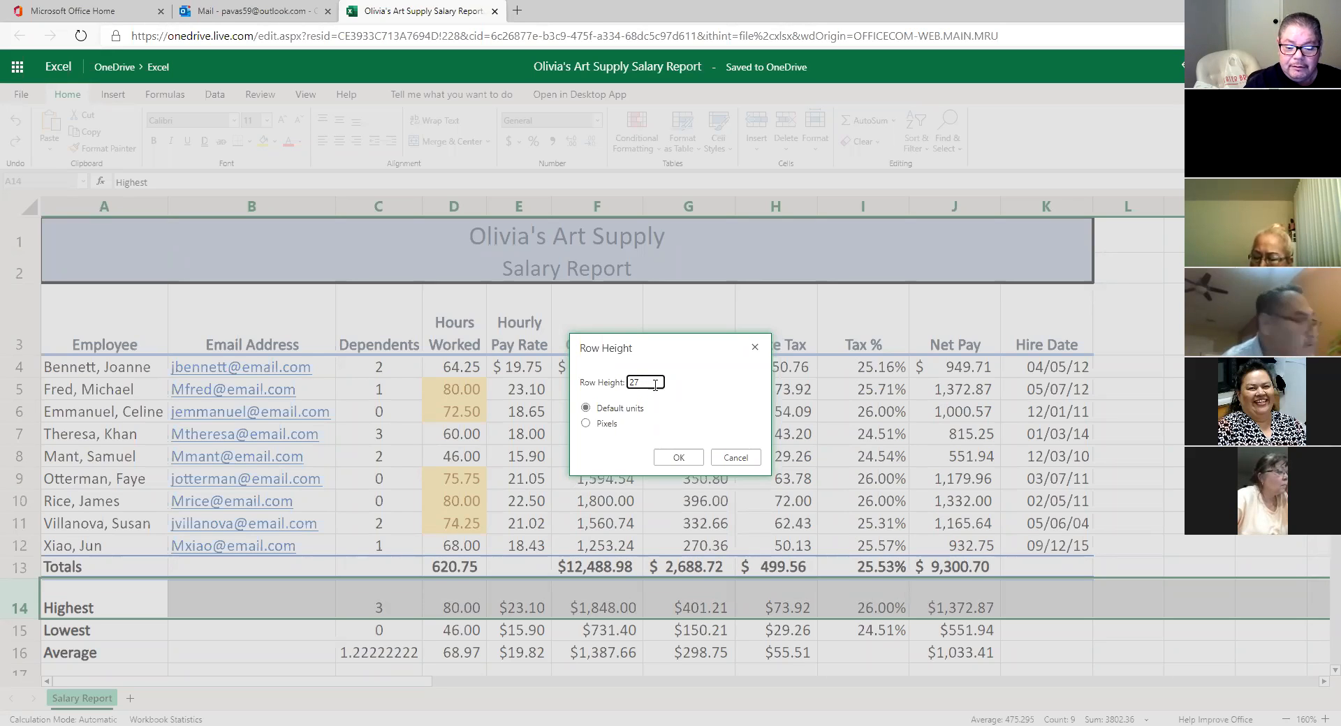
click(679, 458)
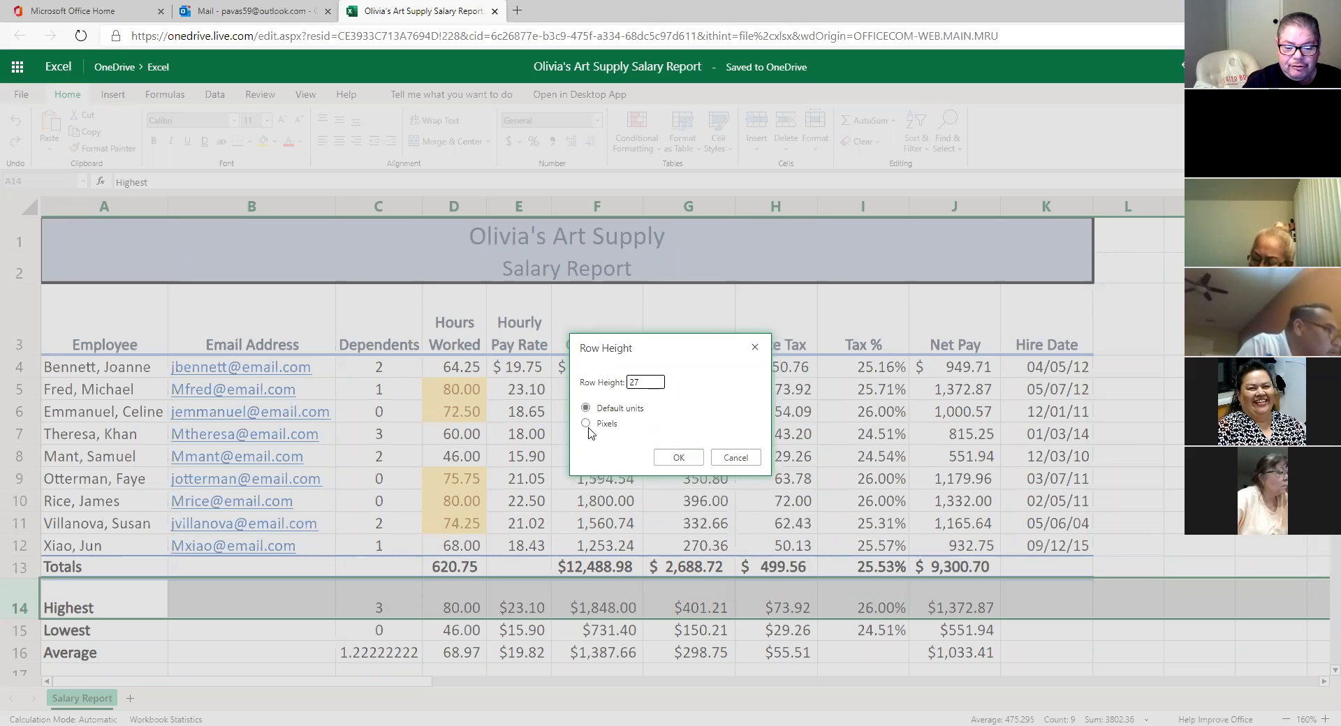
double_click(643, 381)
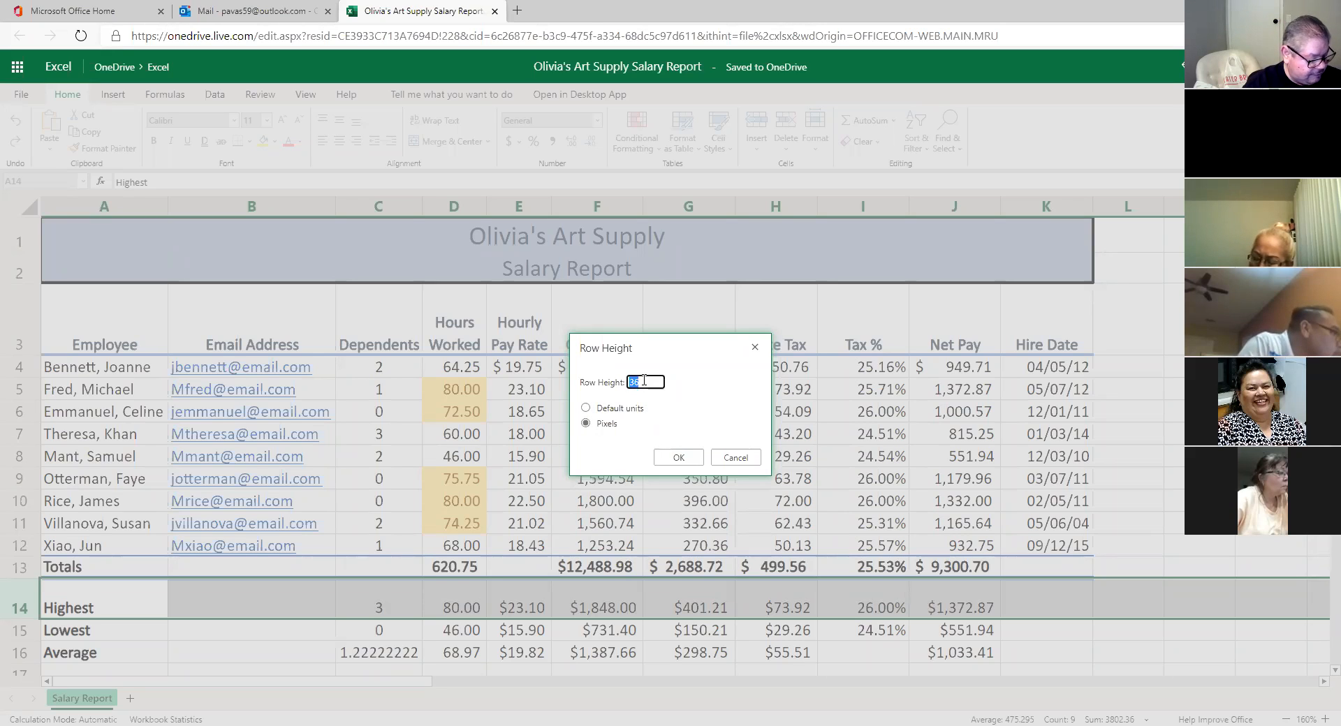
click(679, 456)
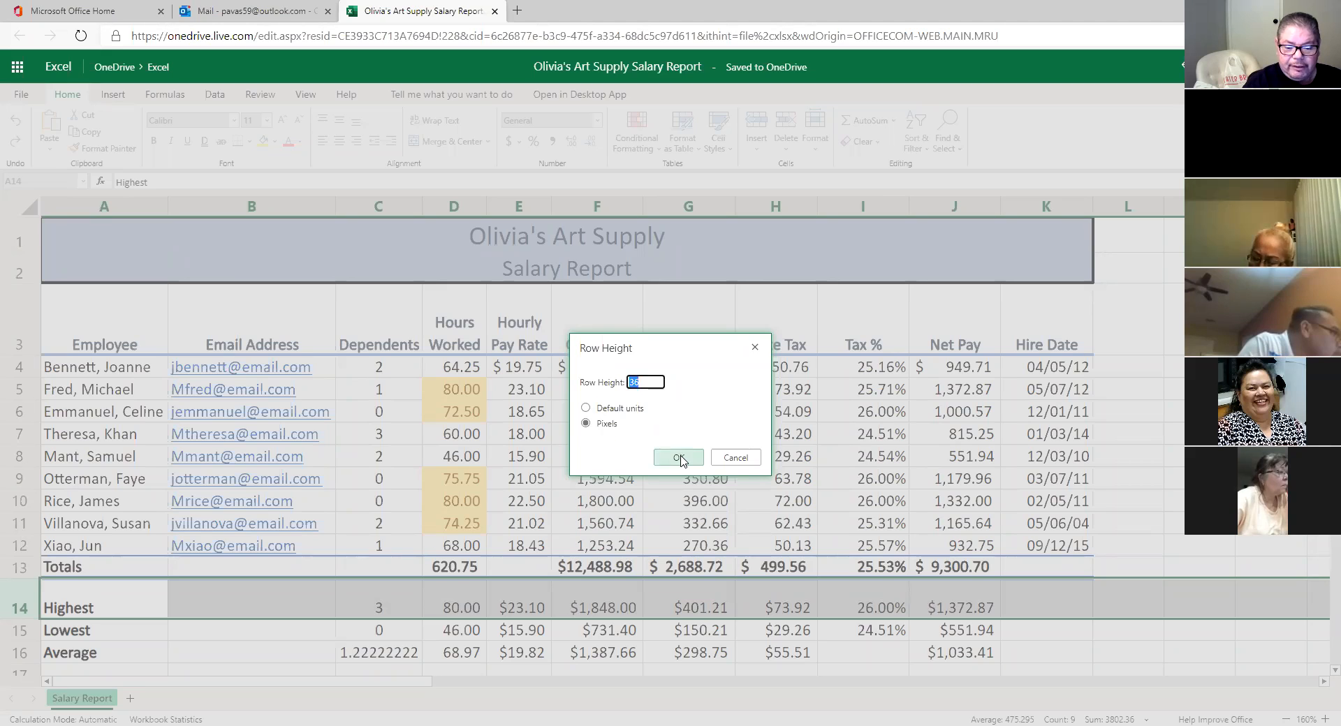
- Examine the height of header row 3 in default units and in pixels, and accept it in pixels
click(38, 349)
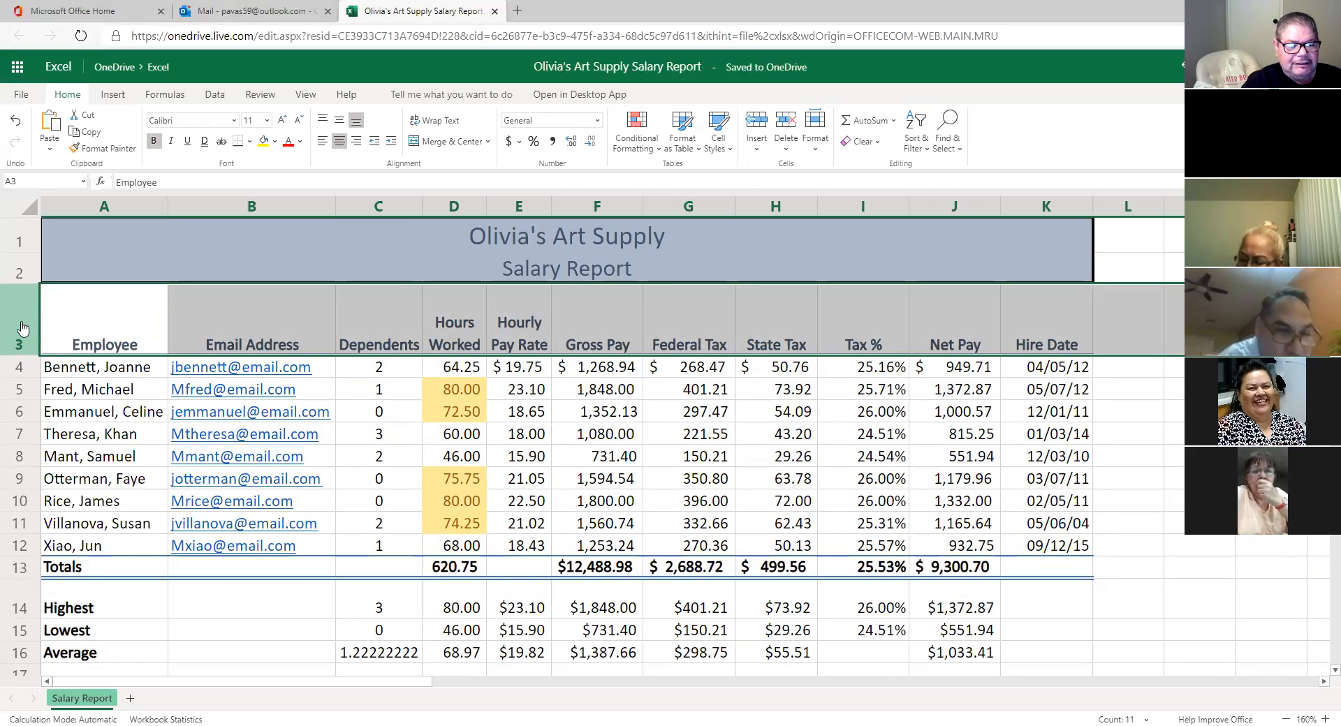
right_click(22, 332)
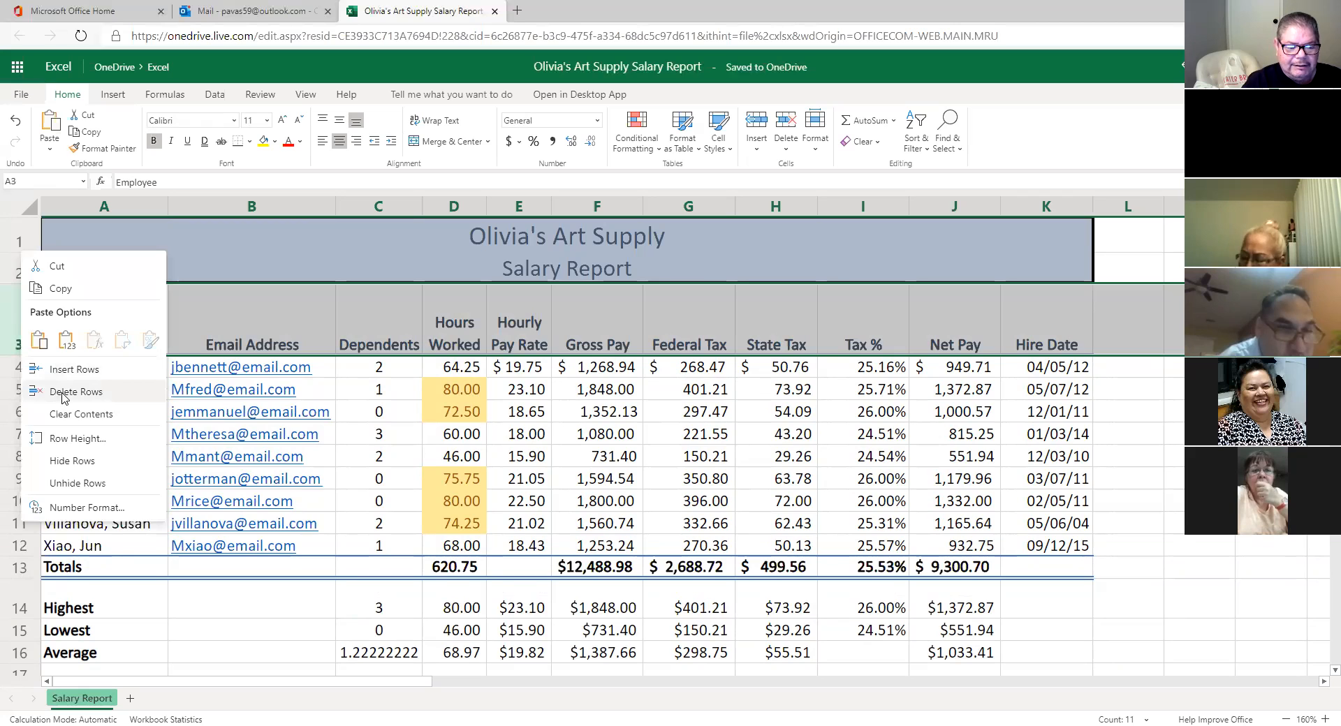
click(84, 440)
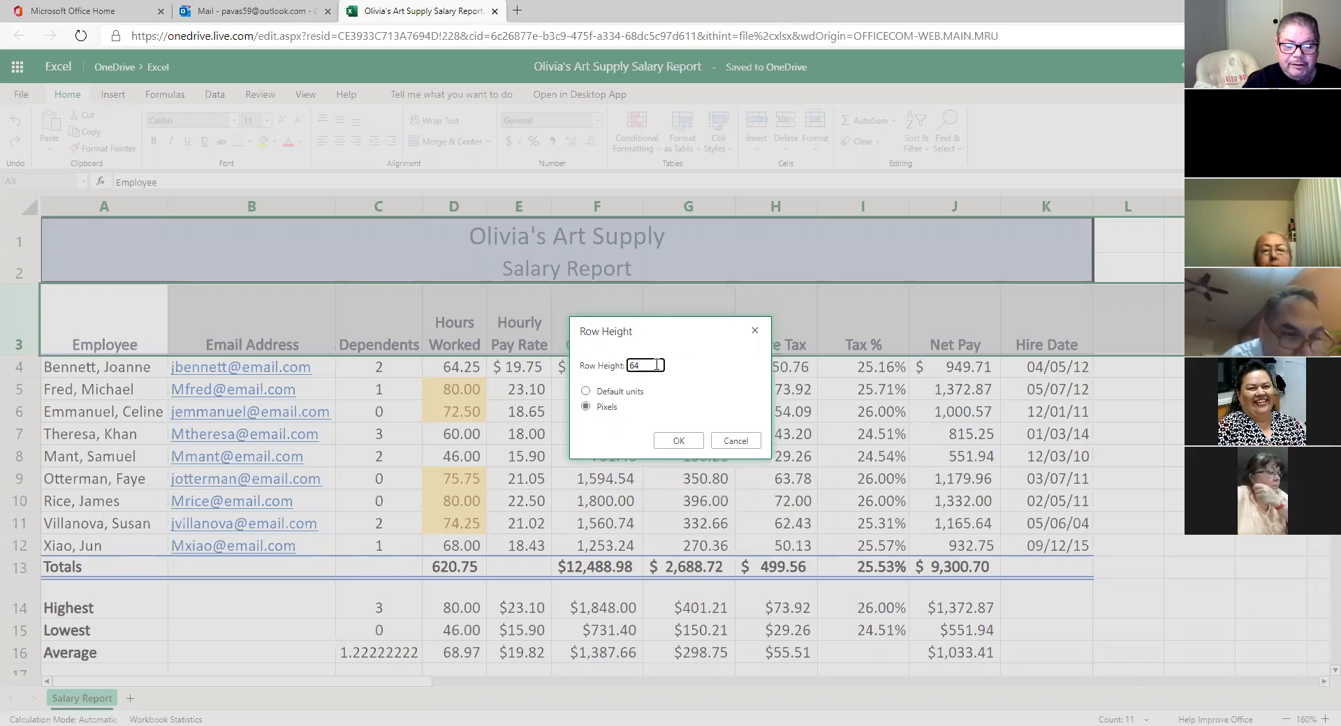
click(585, 391)
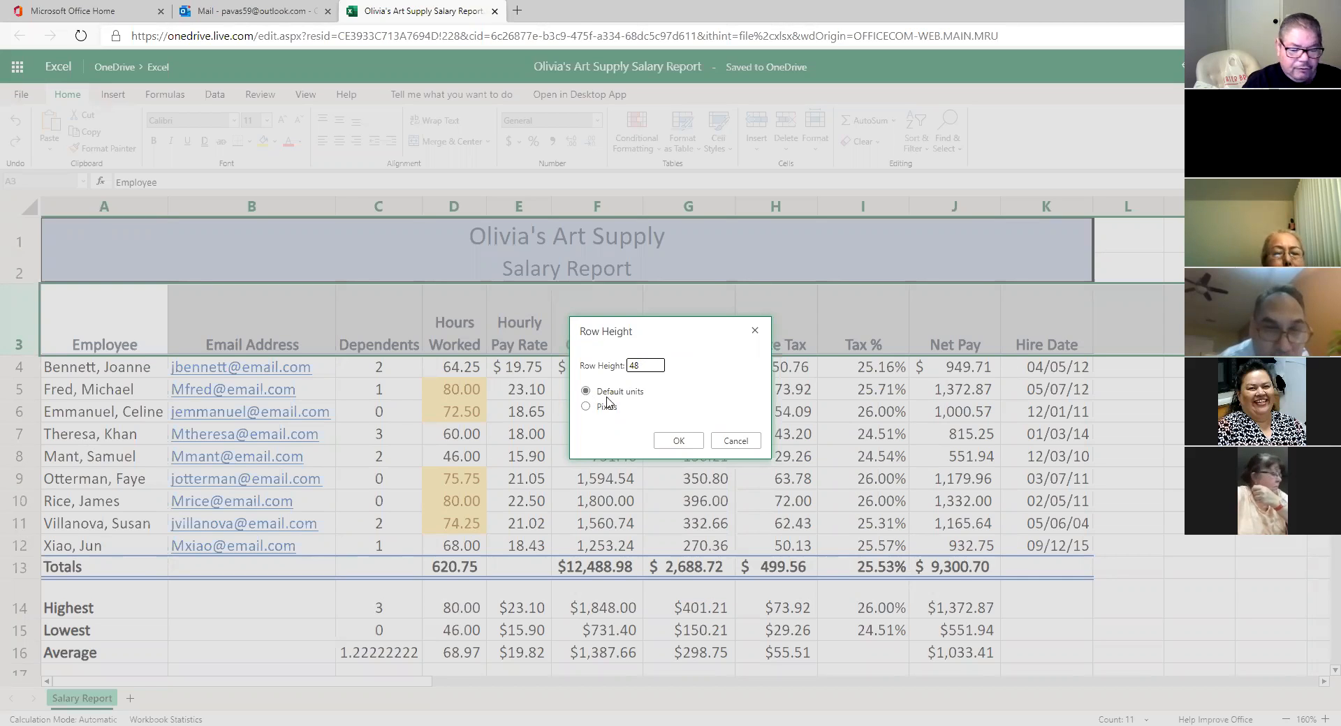
click(586, 406)
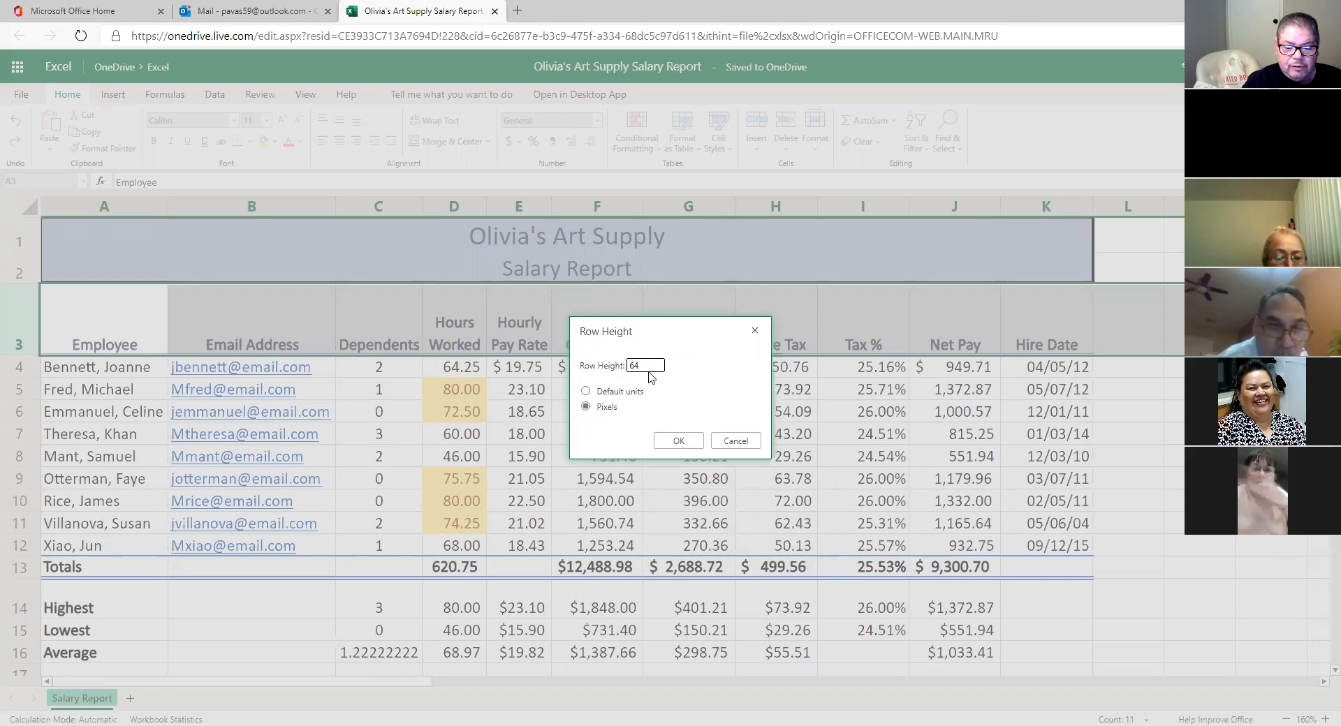
click(678, 441)
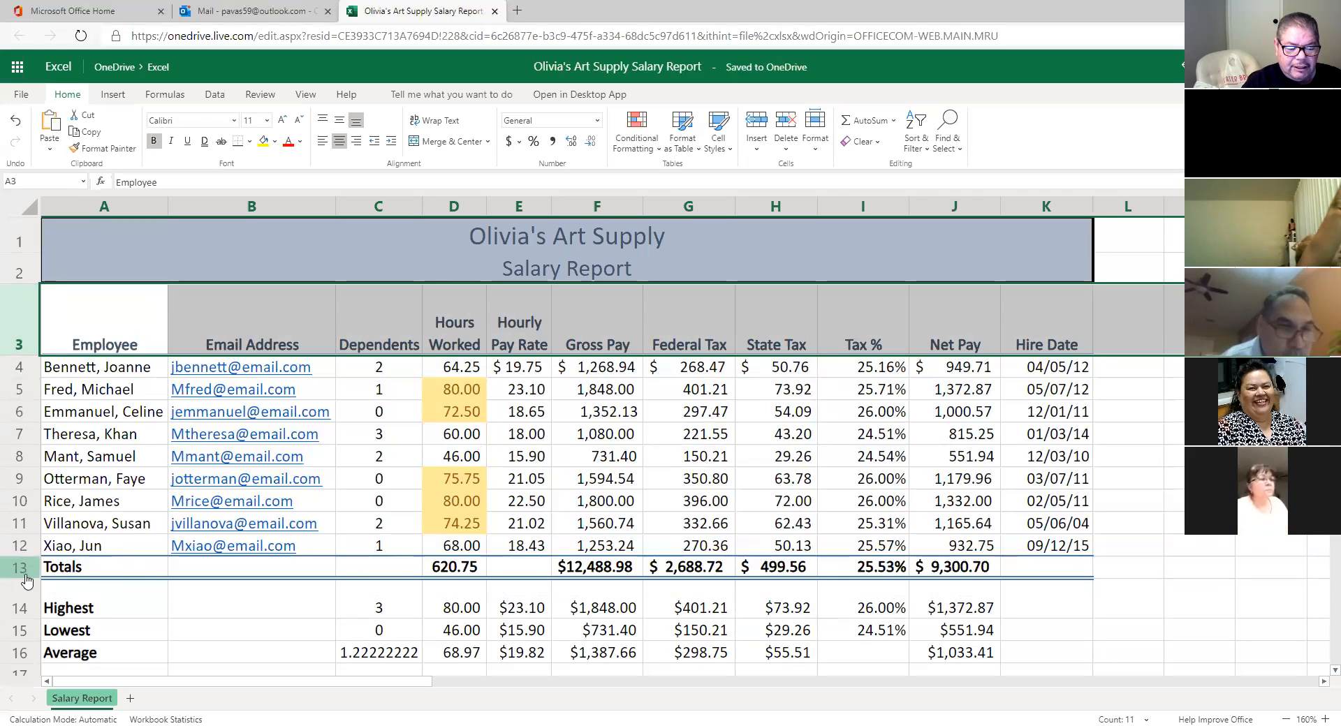
scroll(246, 534, down, 1)
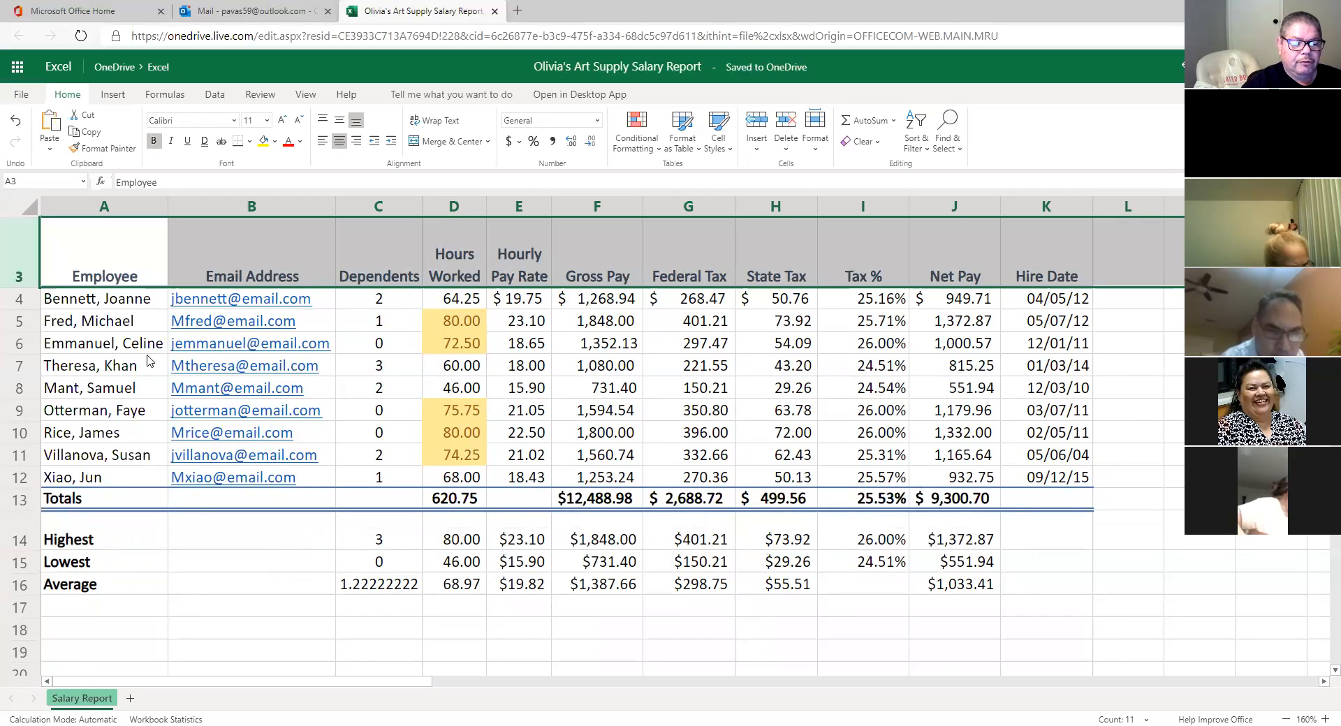
click(196, 542)
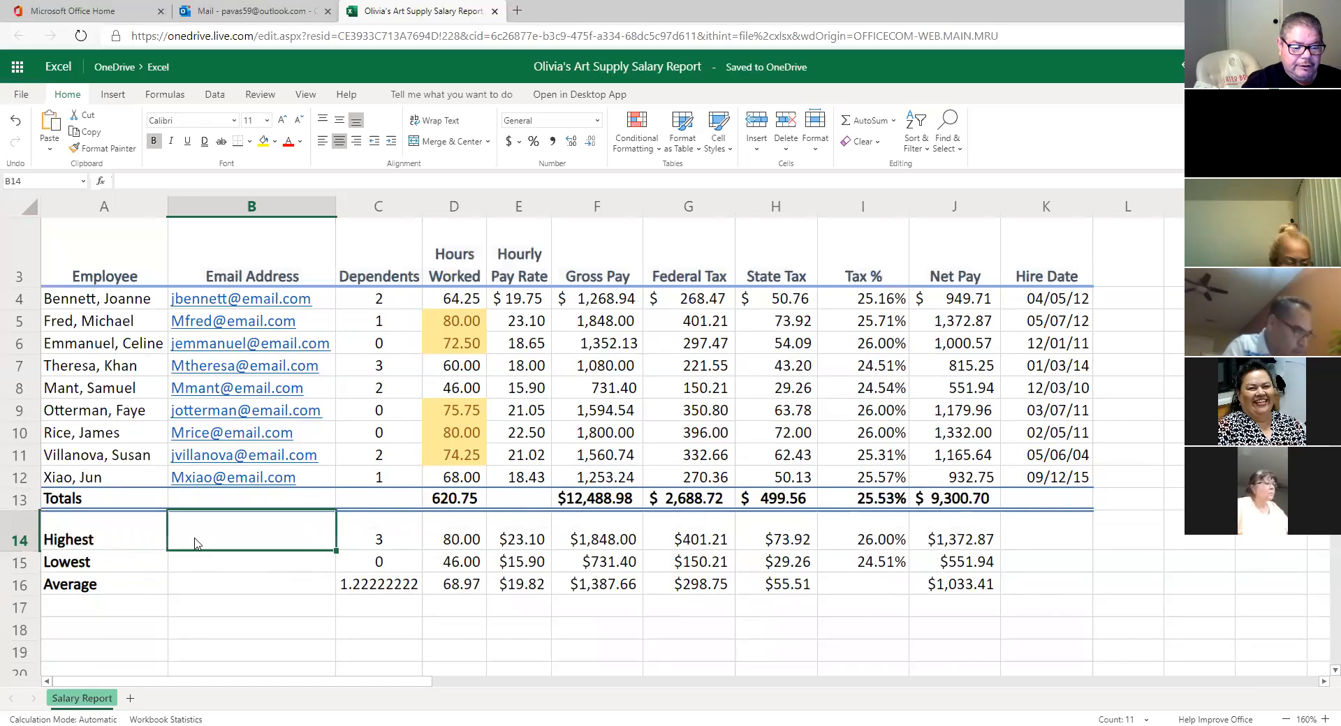
click(252, 604)
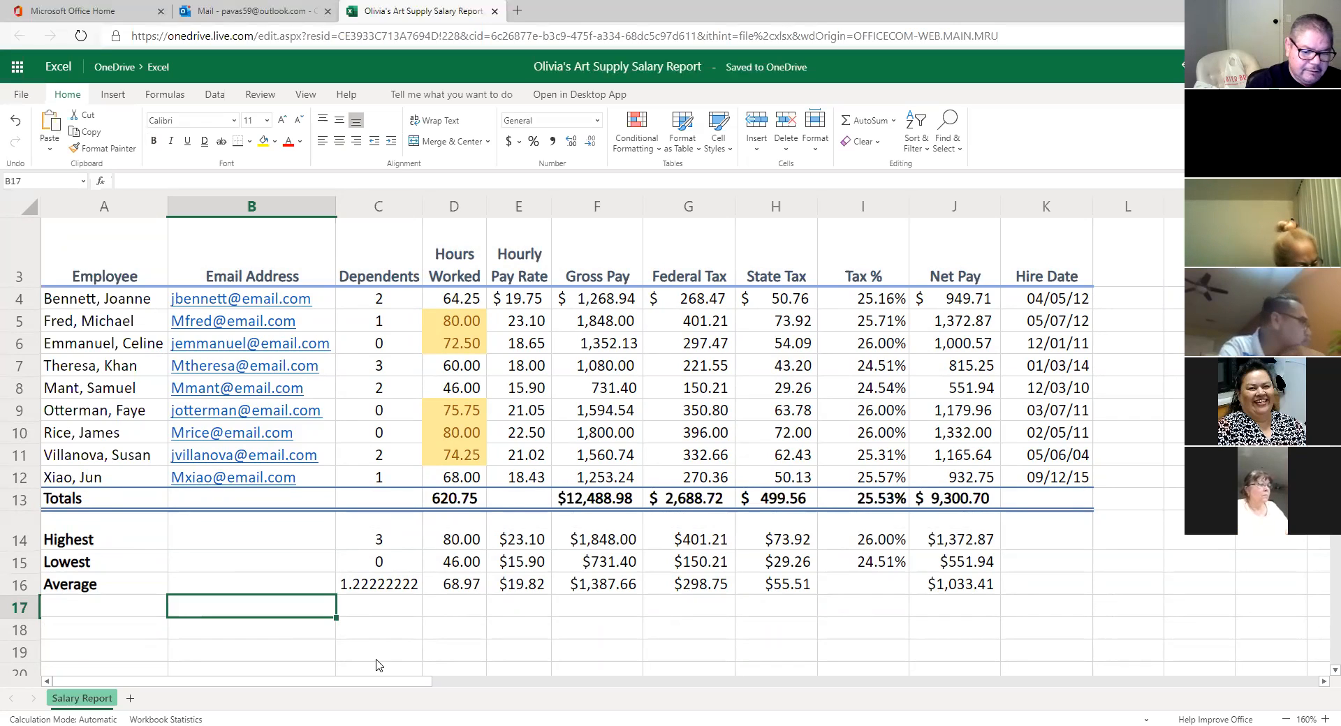
click(361, 636)
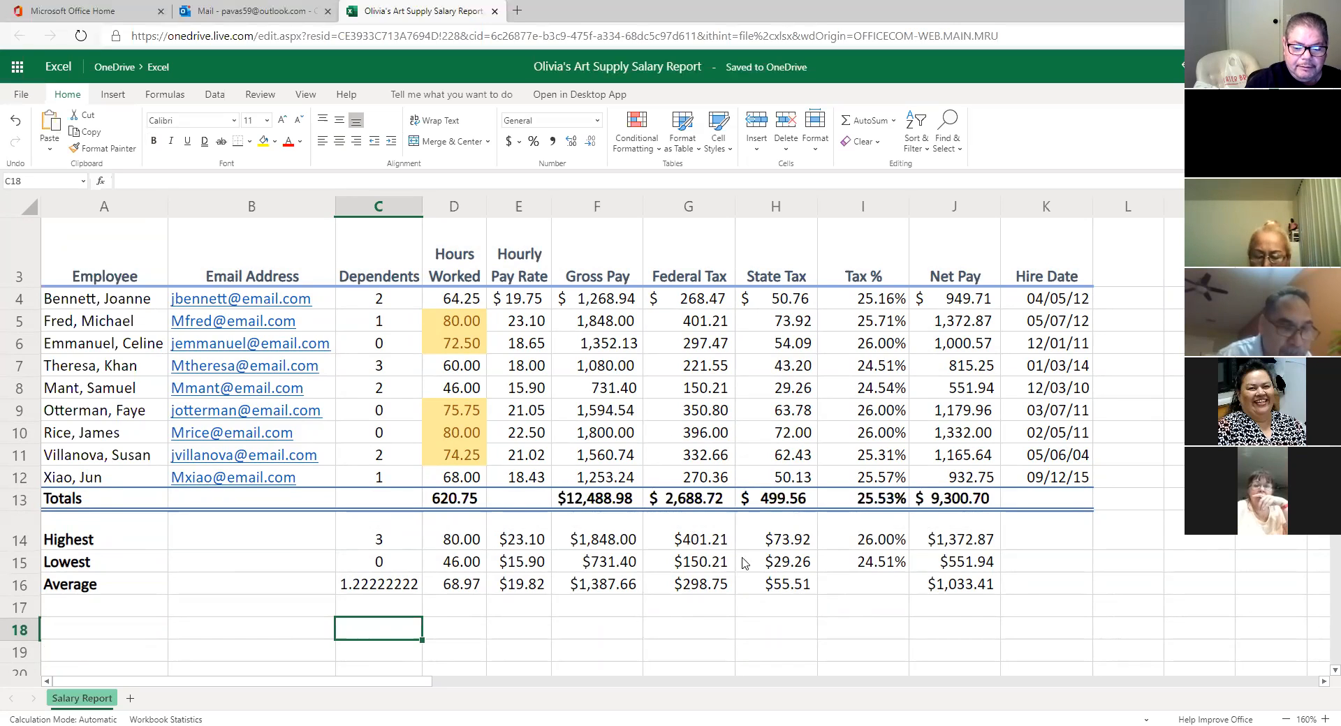
click(776, 605)
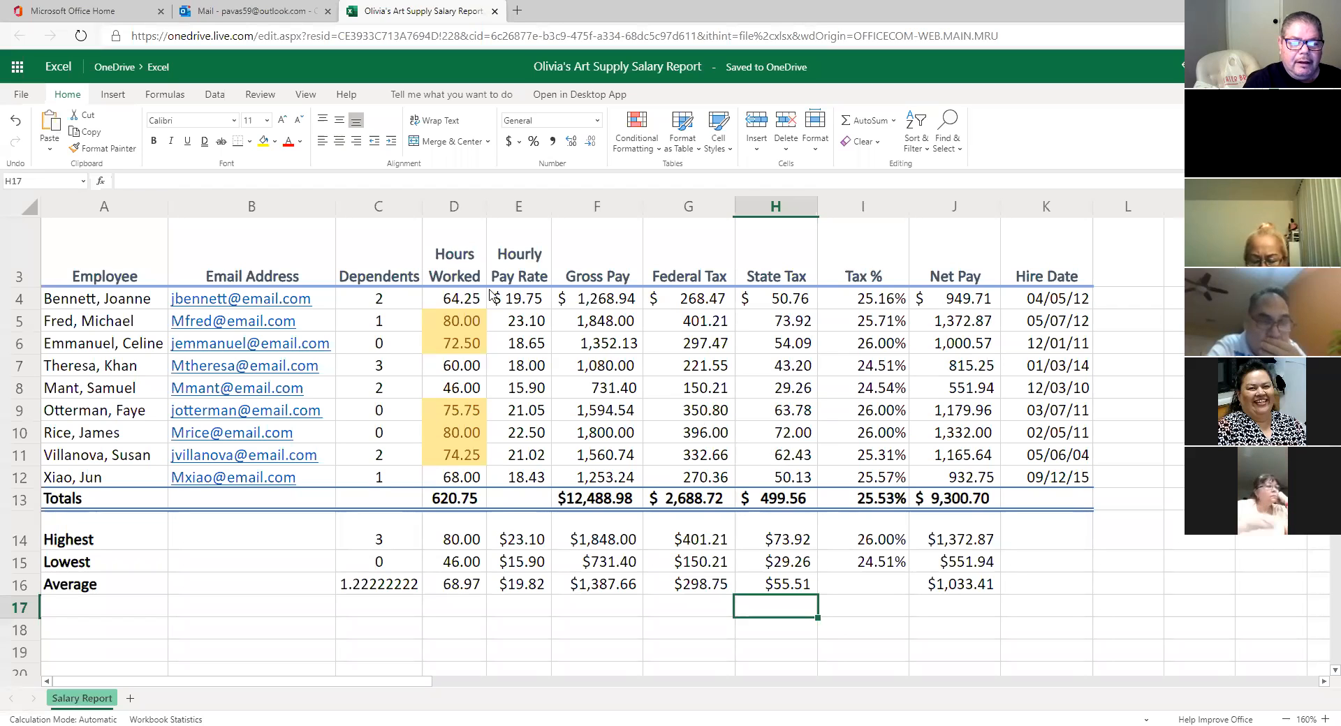
- Check the spelling of the salary report, and repeat the check from empty cell F17
click(262, 97)
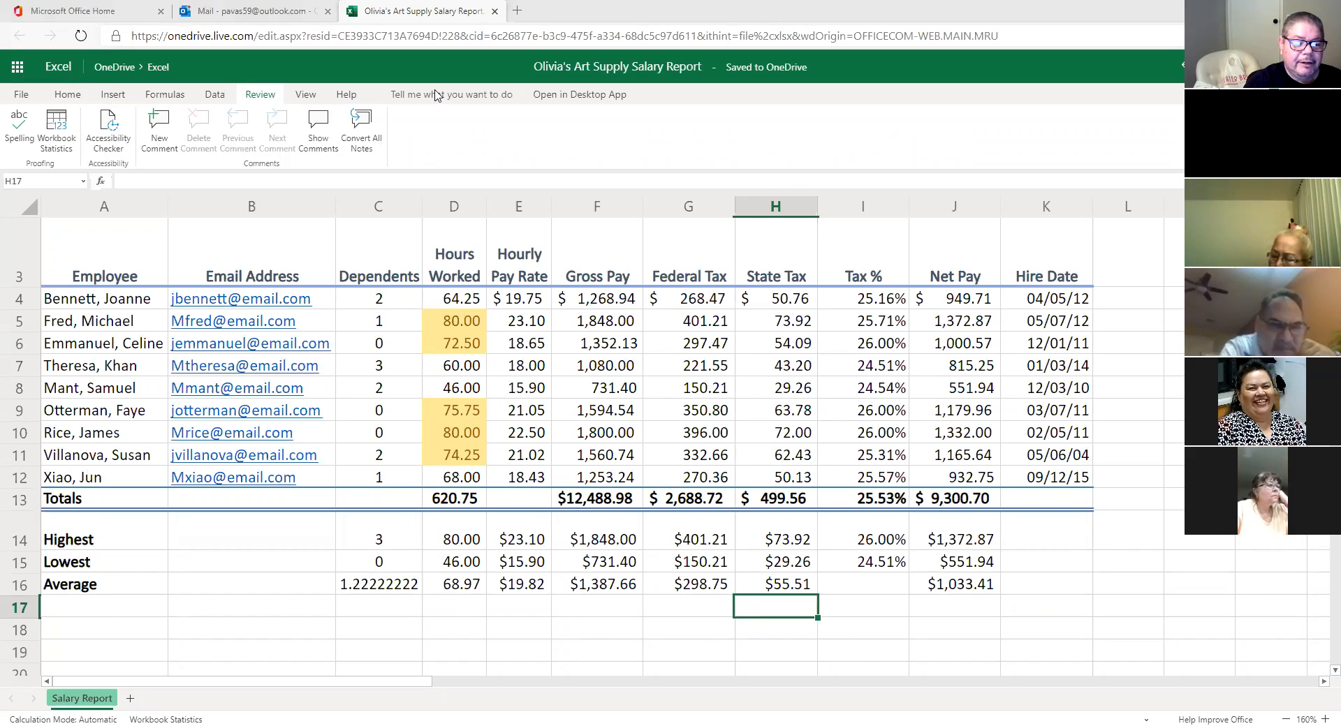
mouse_move(260, 76)
mouse_down()
mouse_move(241, 113)
mouse_move(281, 108)
mouse_move(259, 75)
mouse_up()
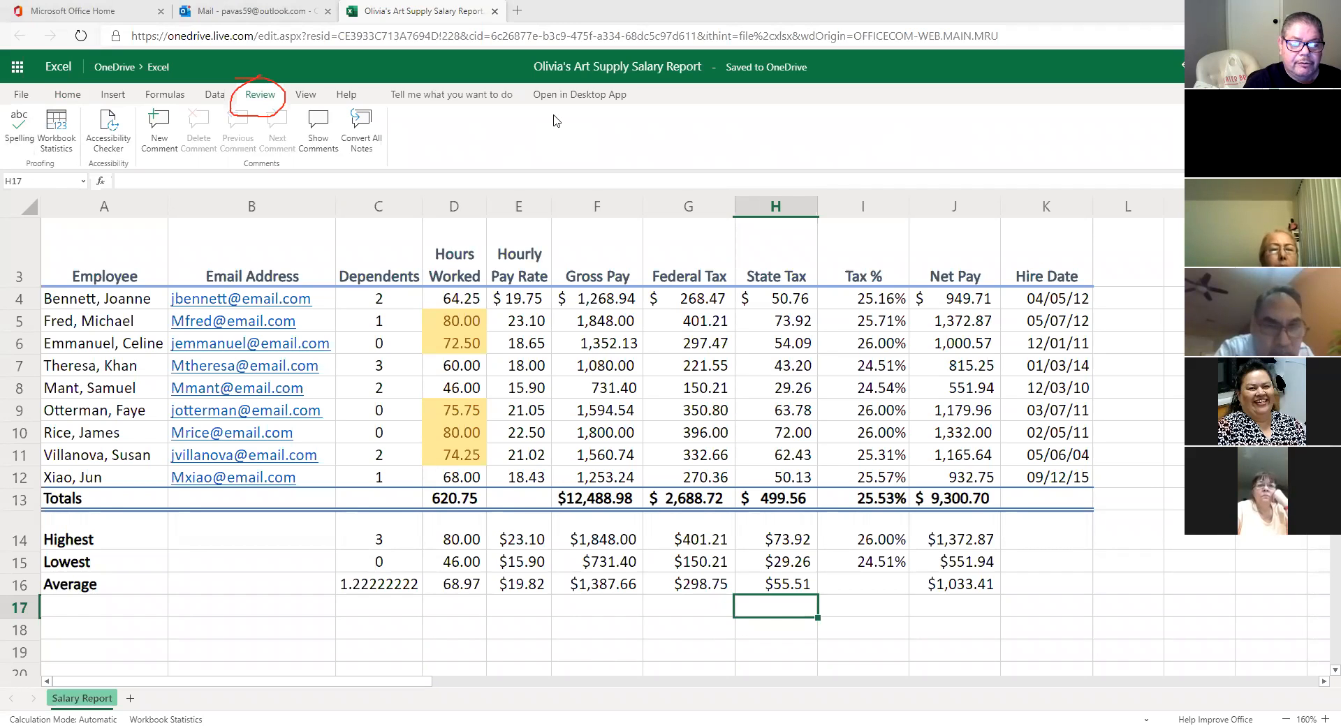
drag(103, 203, 28, 138)
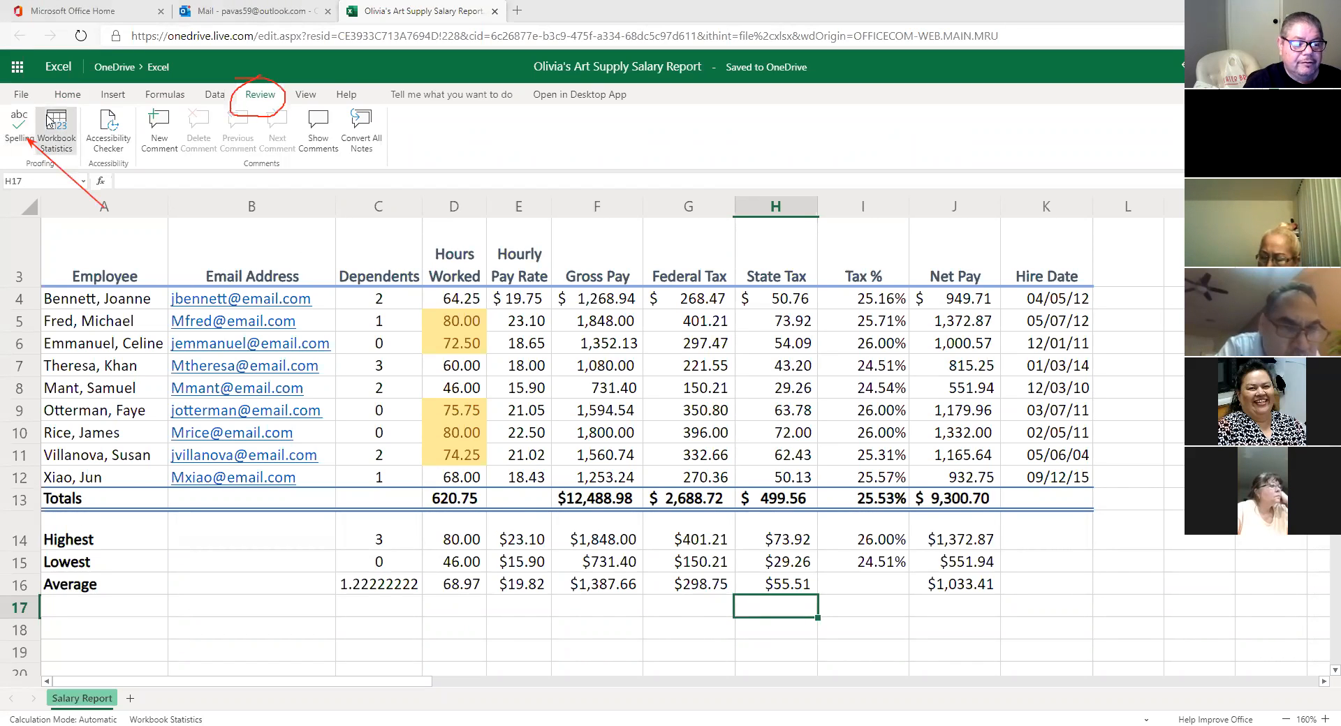
click(17, 127)
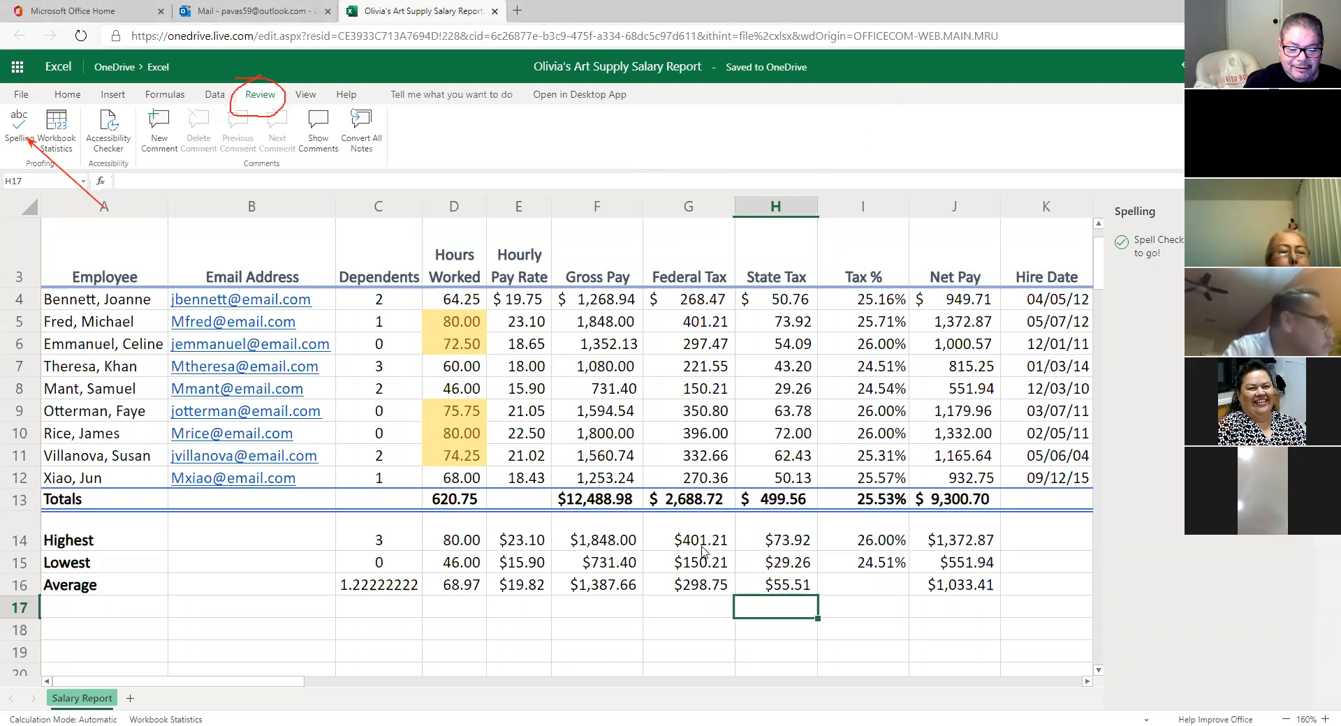
click(599, 606)
click(18, 129)
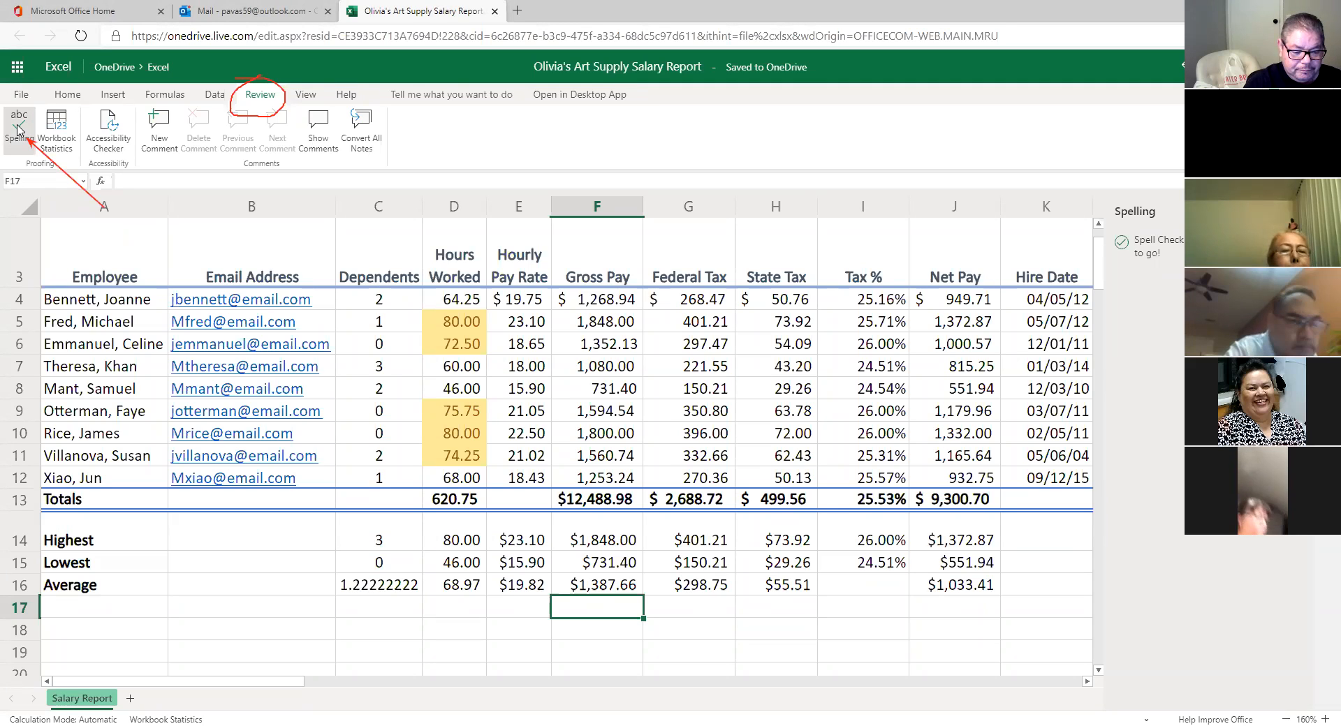
click(18, 130)
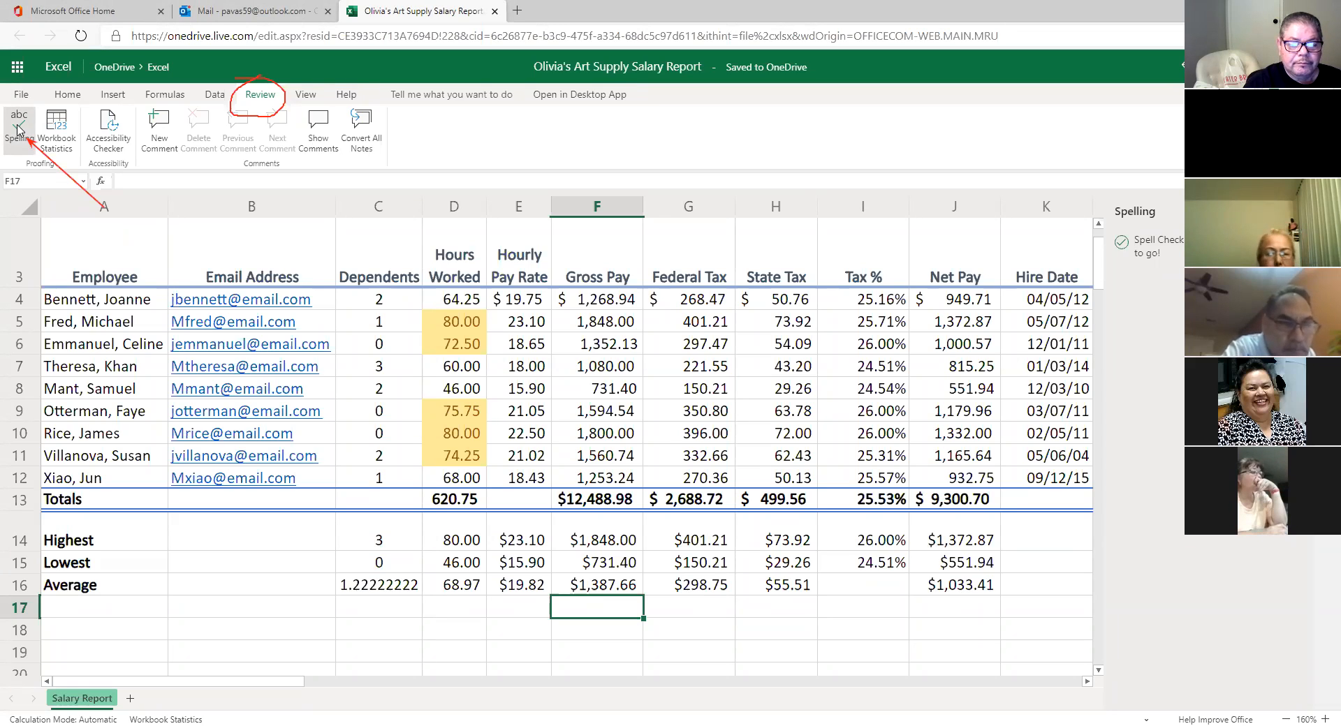
click(18, 126)
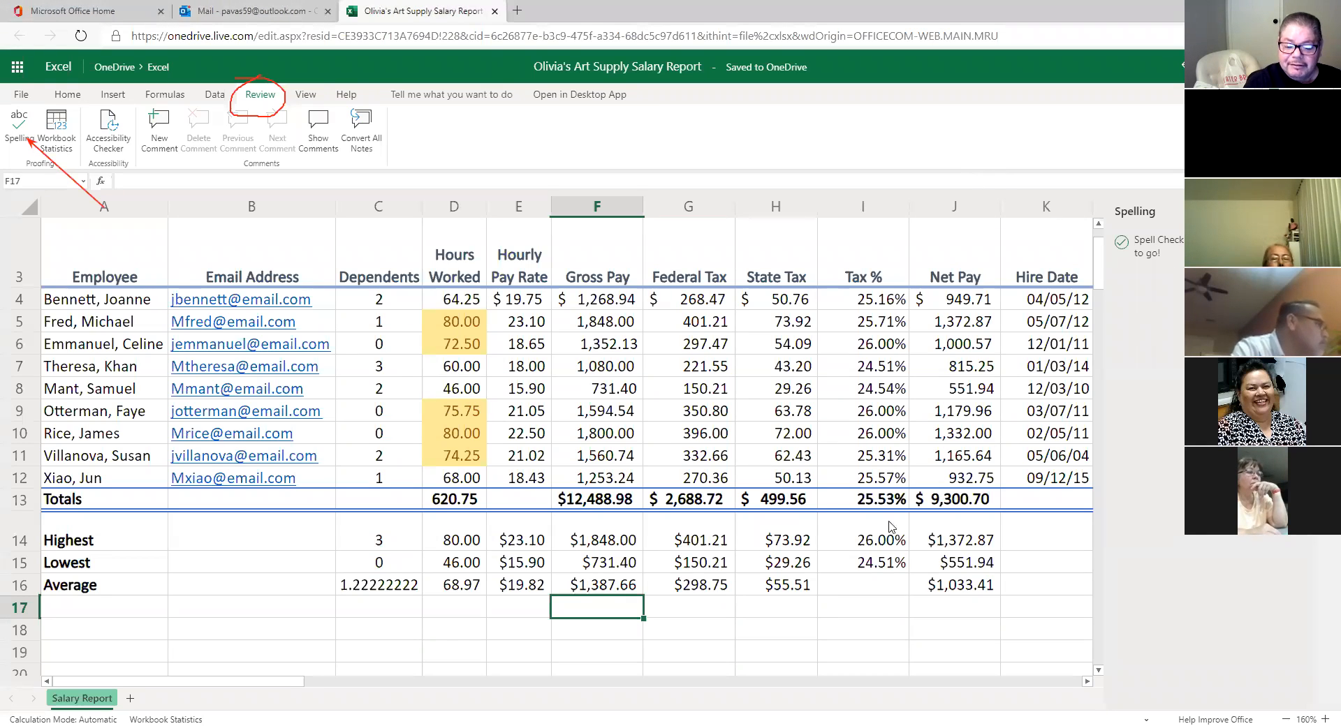
- Review the spelling check result and the OneDrive save status, and close the spelling results
mouse_move(1185, 197)
mouse_down()
mouse_move(1126, 194)
mouse_move(1130, 288)
mouse_move(1184, 292)
mouse_up()
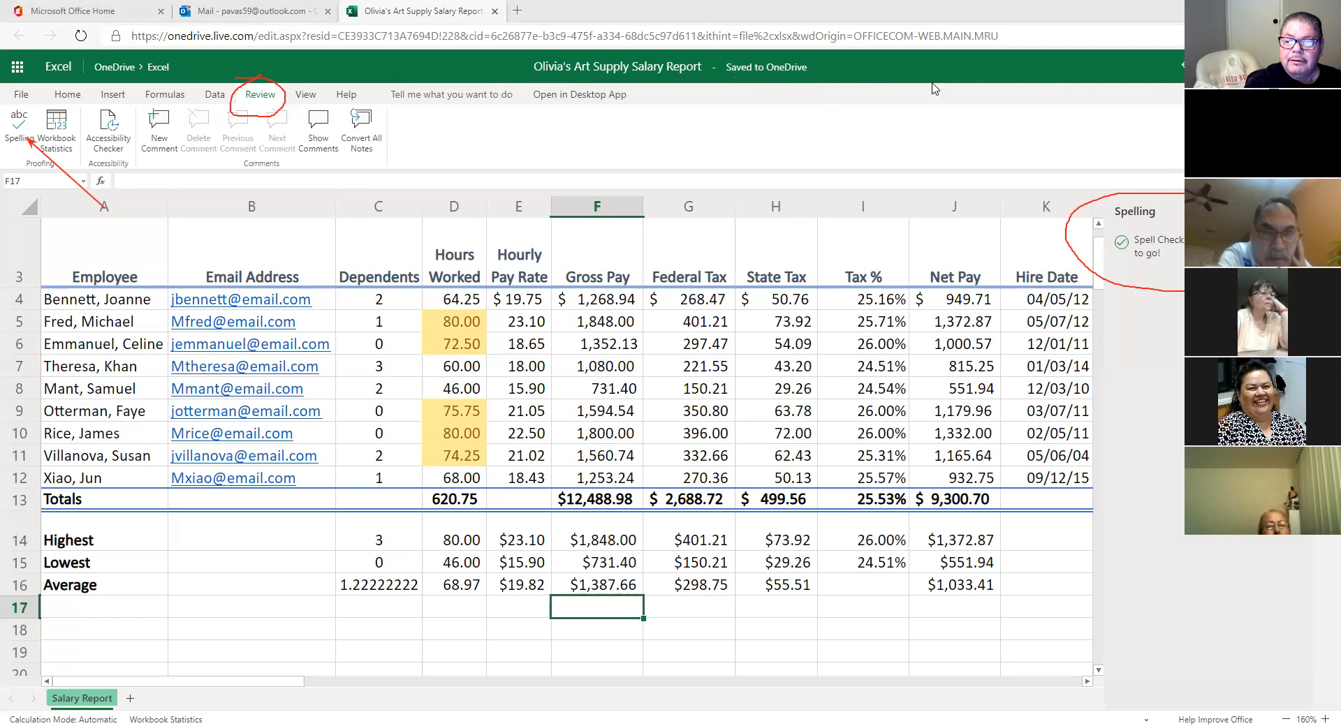
mouse_move(766, 96)
mouse_down()
mouse_move(819, 80)
mouse_move(746, 57)
mouse_move(771, 98)
mouse_move(796, 95)
mouse_up()
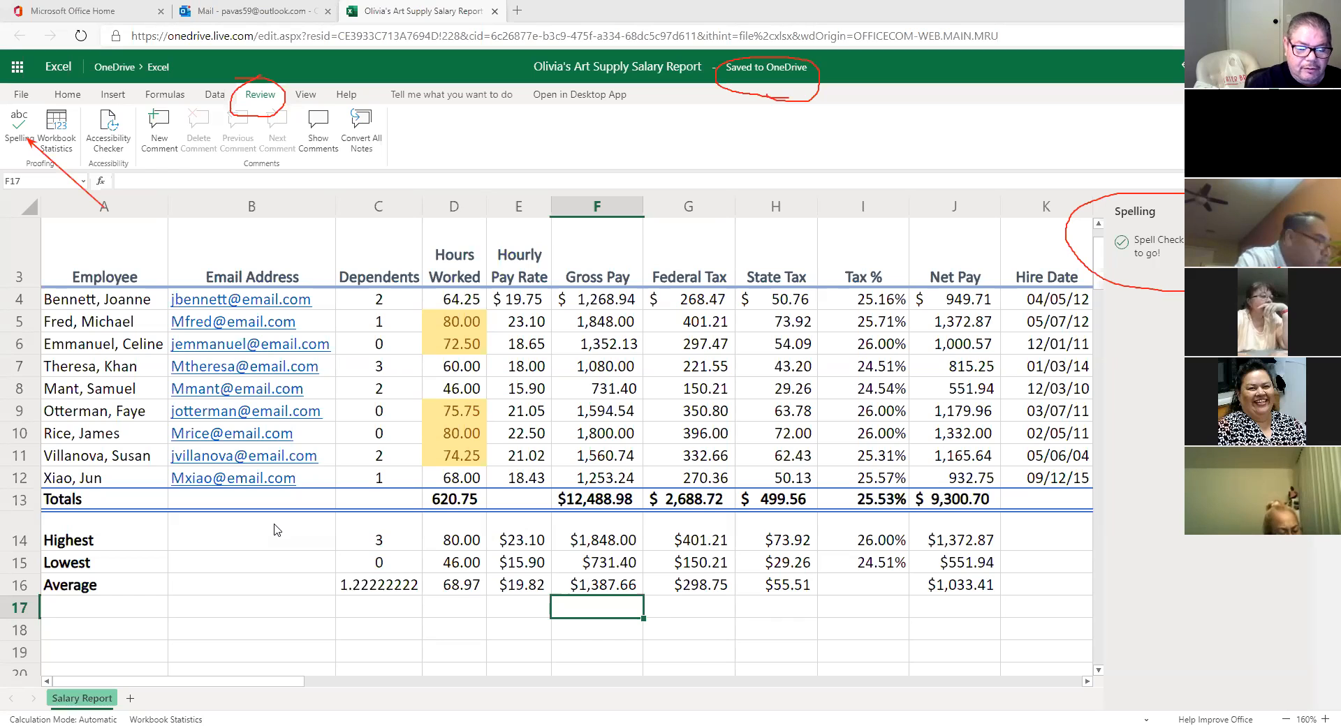
scroll(373, 484, up, 2)
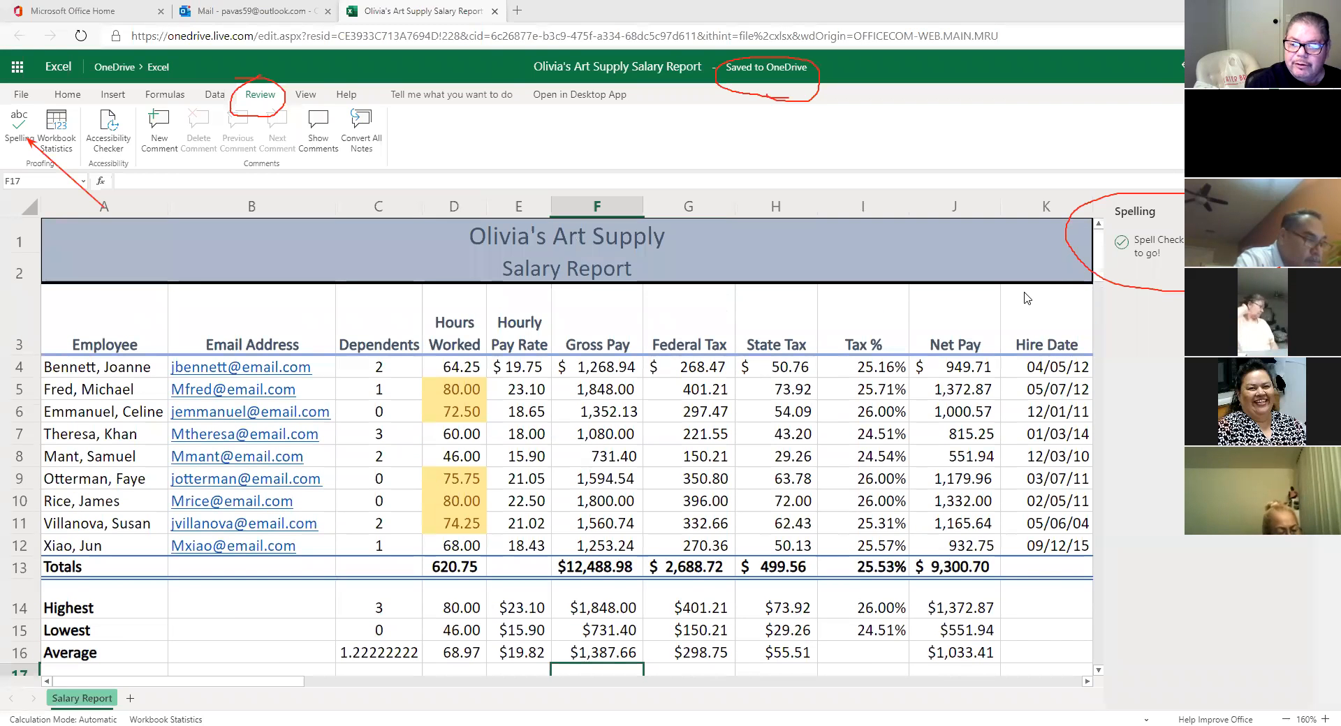
key(Escape)
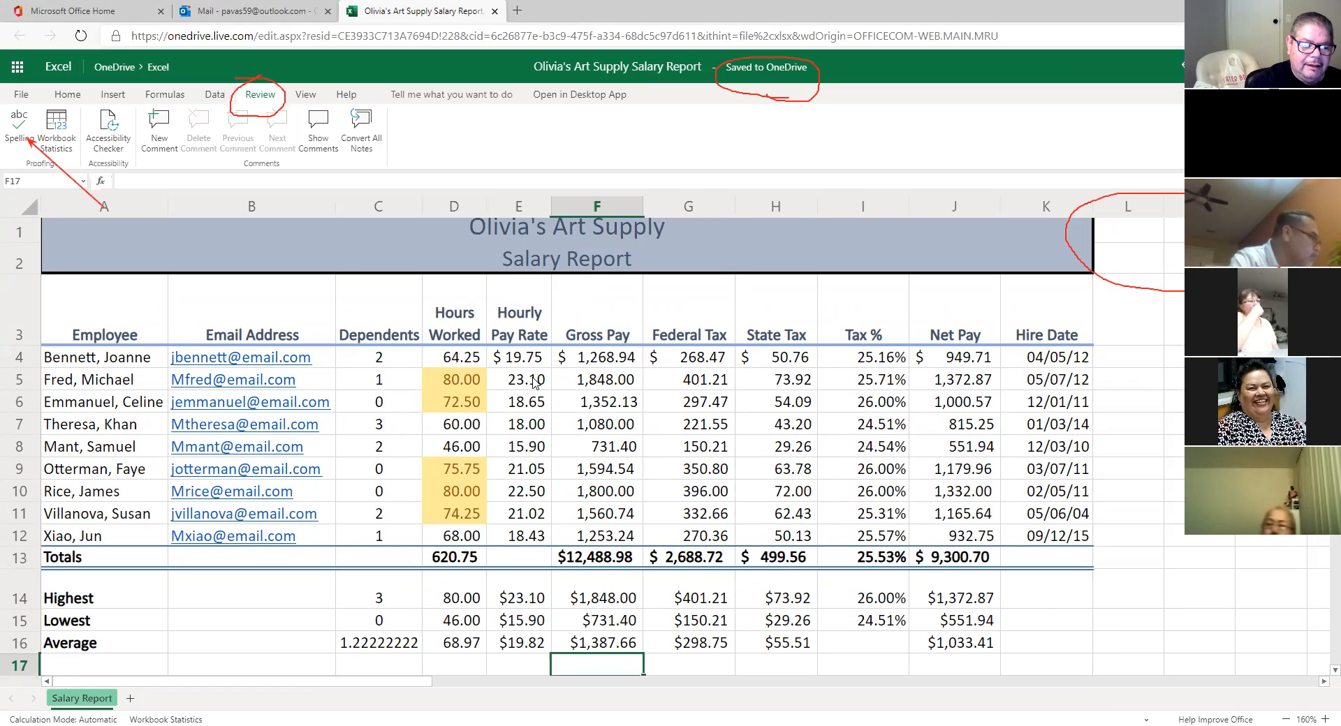
- Misspell the "Employee" header in cell A3 as "Empolyee" for the spelling demonstration
click(105, 339)
double_click(105, 340)
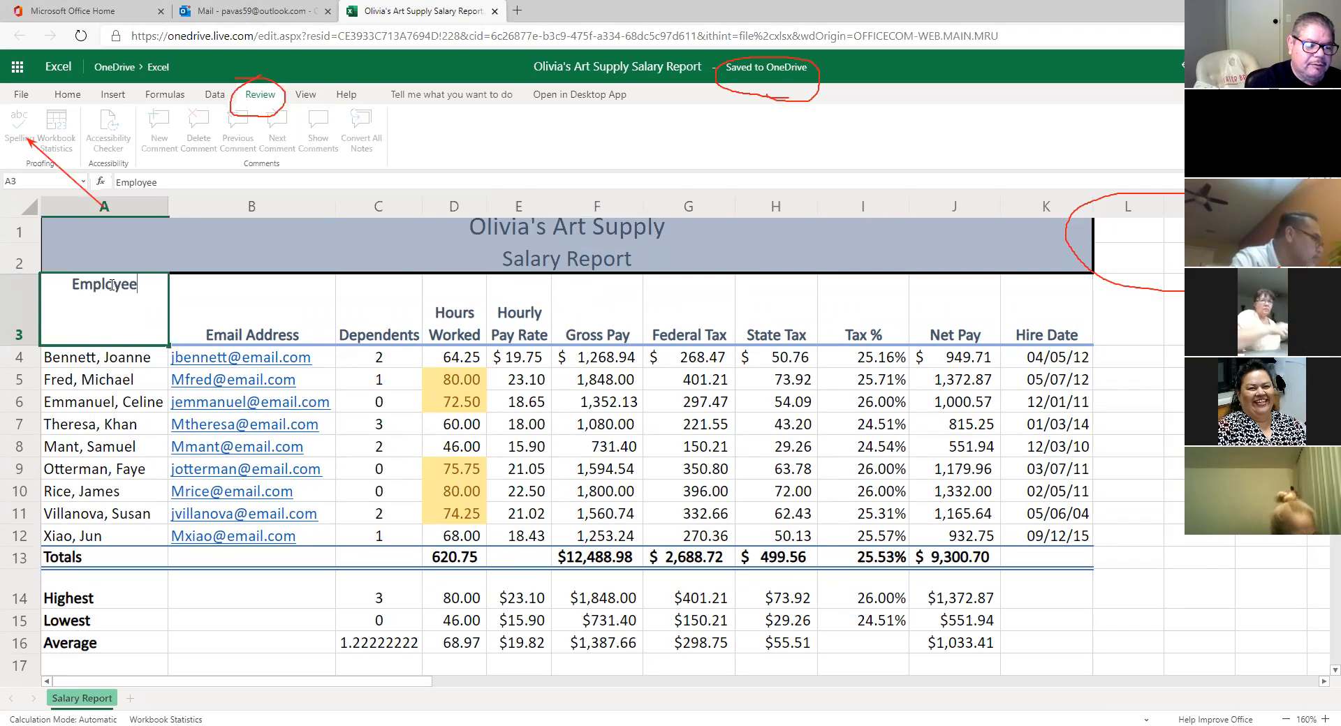
key(BackSpace)
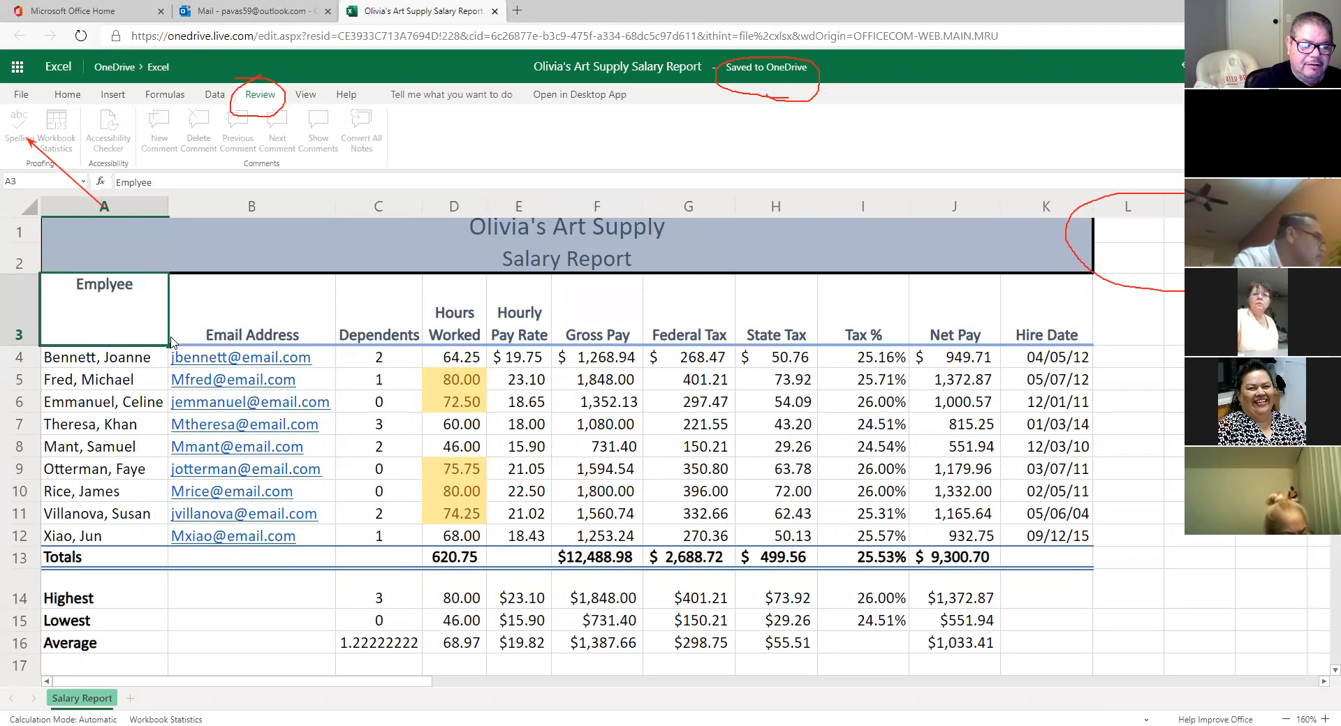
key(BackSpace)
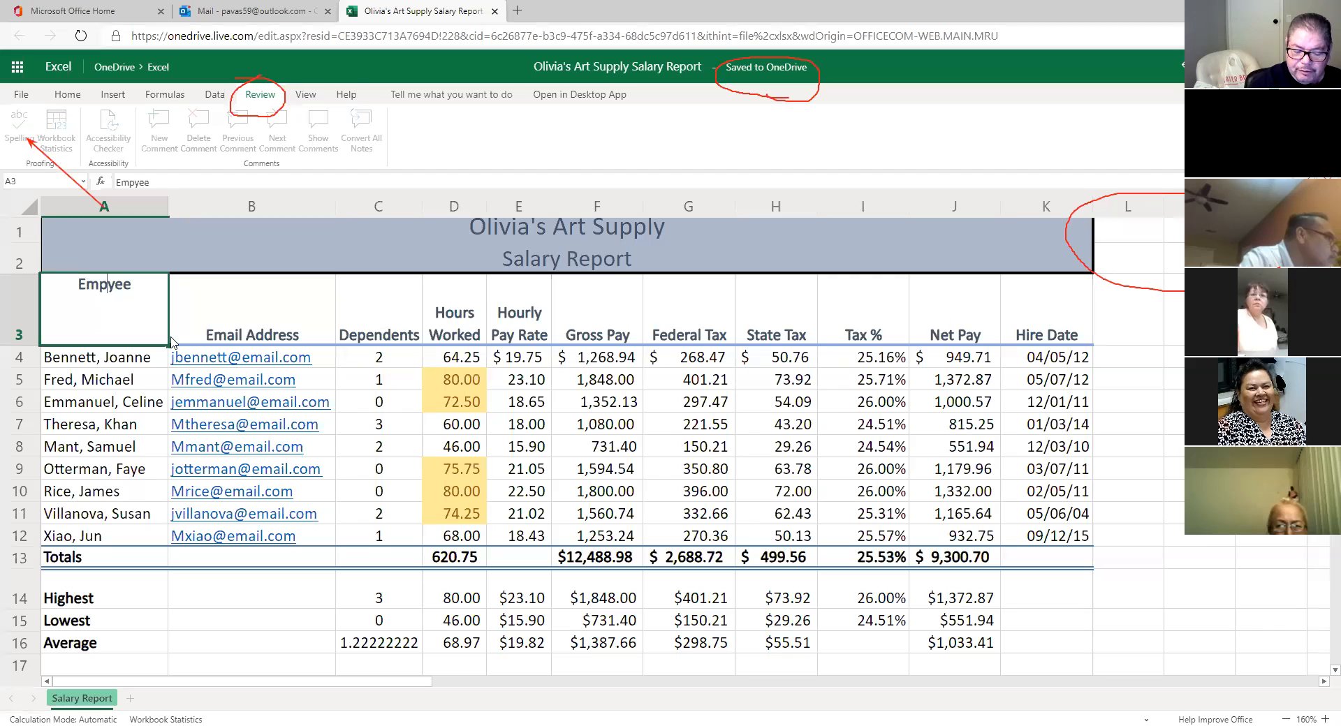
text(ol)
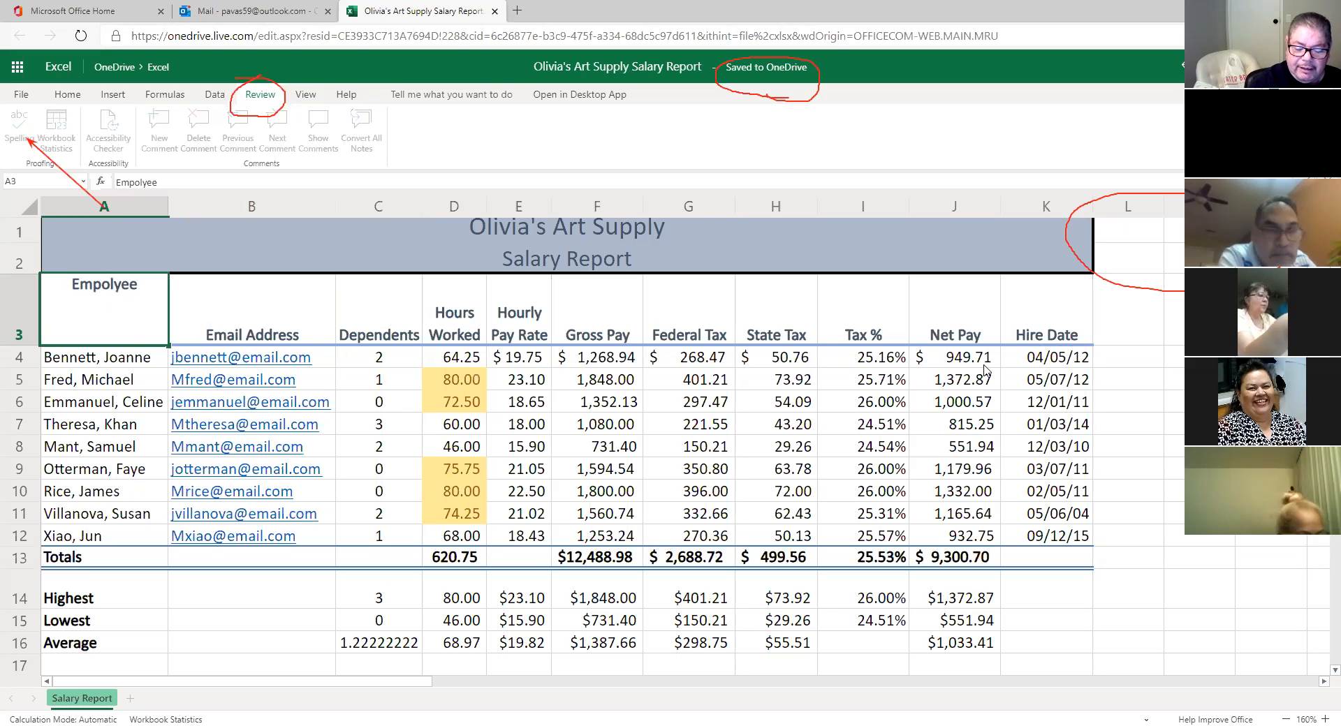
key(Return)
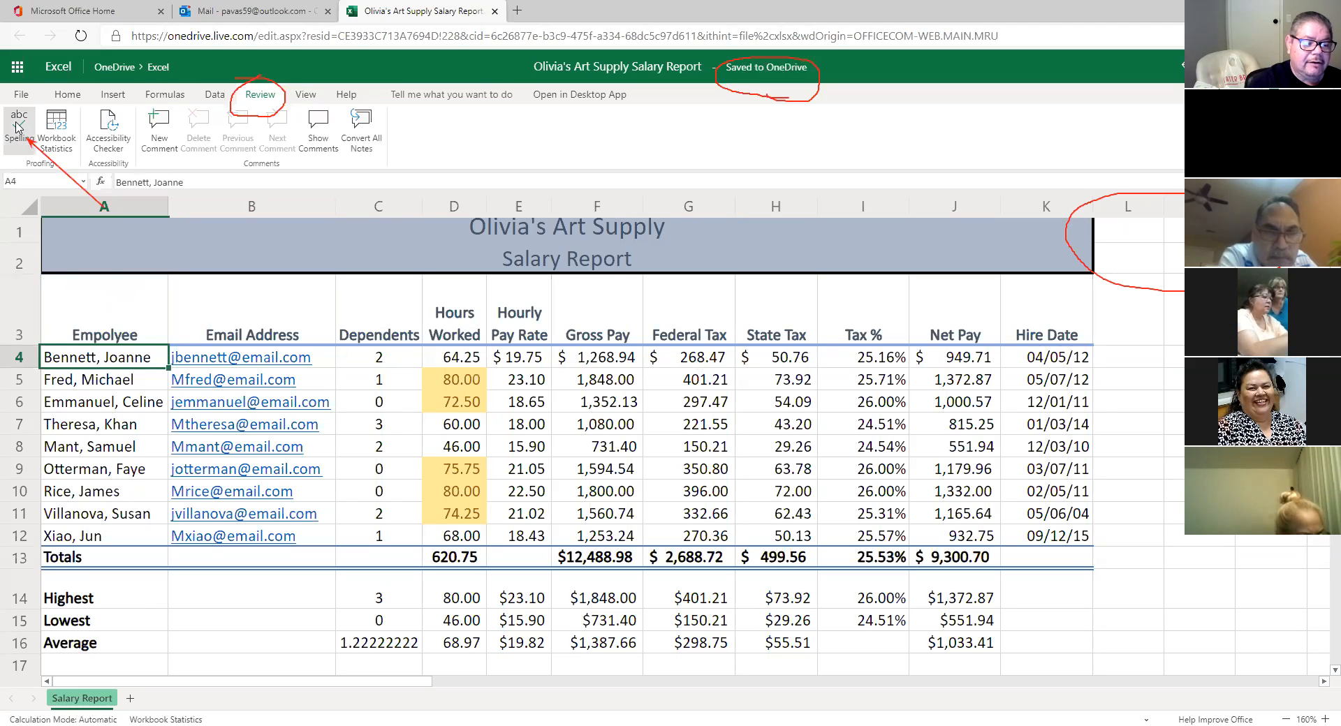
- Check the spelling of the sheet and replace "Empolyee" in A3 with the suggestion "Employee"
click(18, 126)
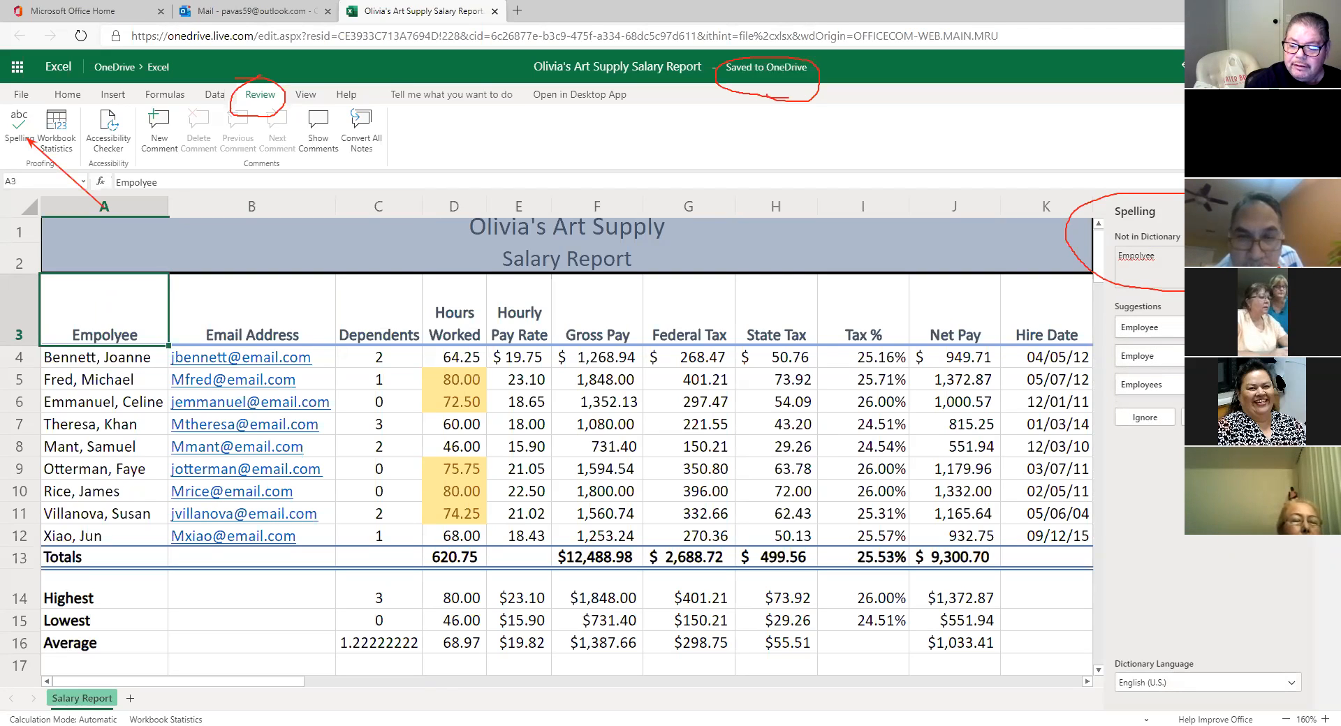
click(1148, 326)
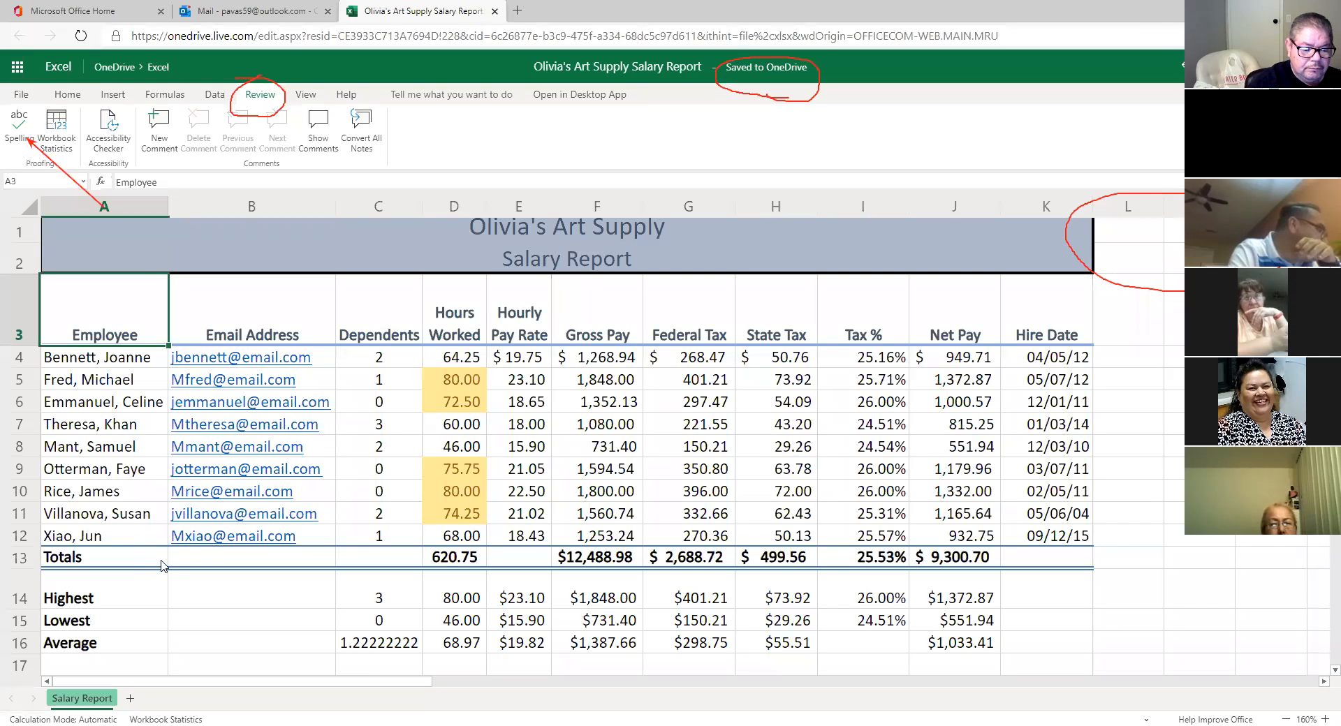
- Examine how the content of cells A14 and A12 appears in the formula bar, marking the link from A12 with a circle and arrow
scroll(162, 566, down, 1)
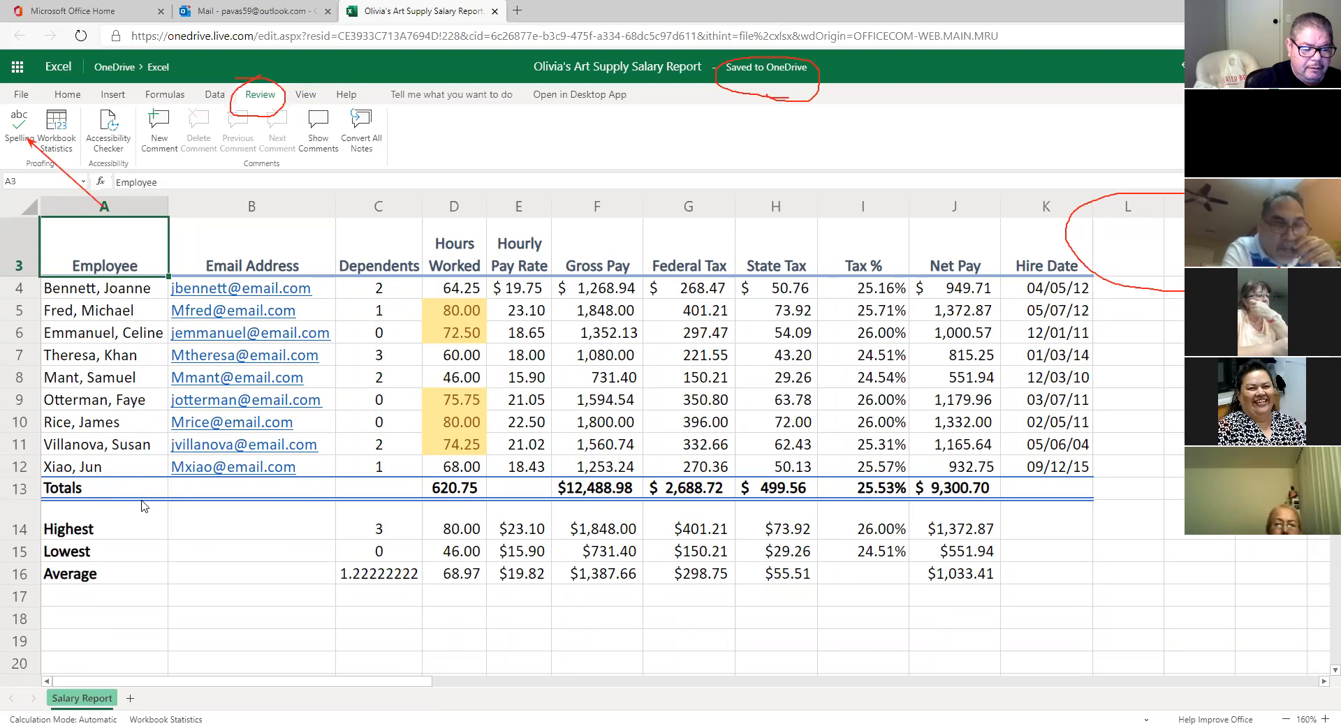
click(50, 516)
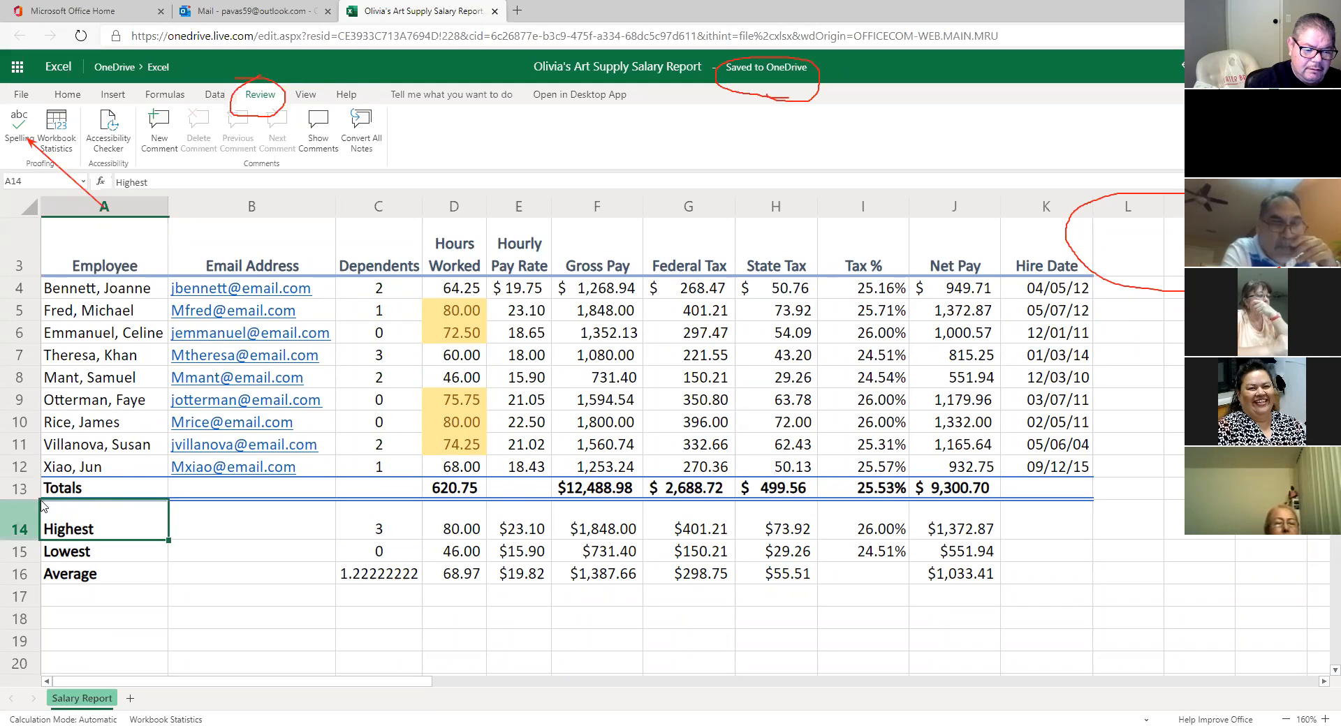
click(55, 469)
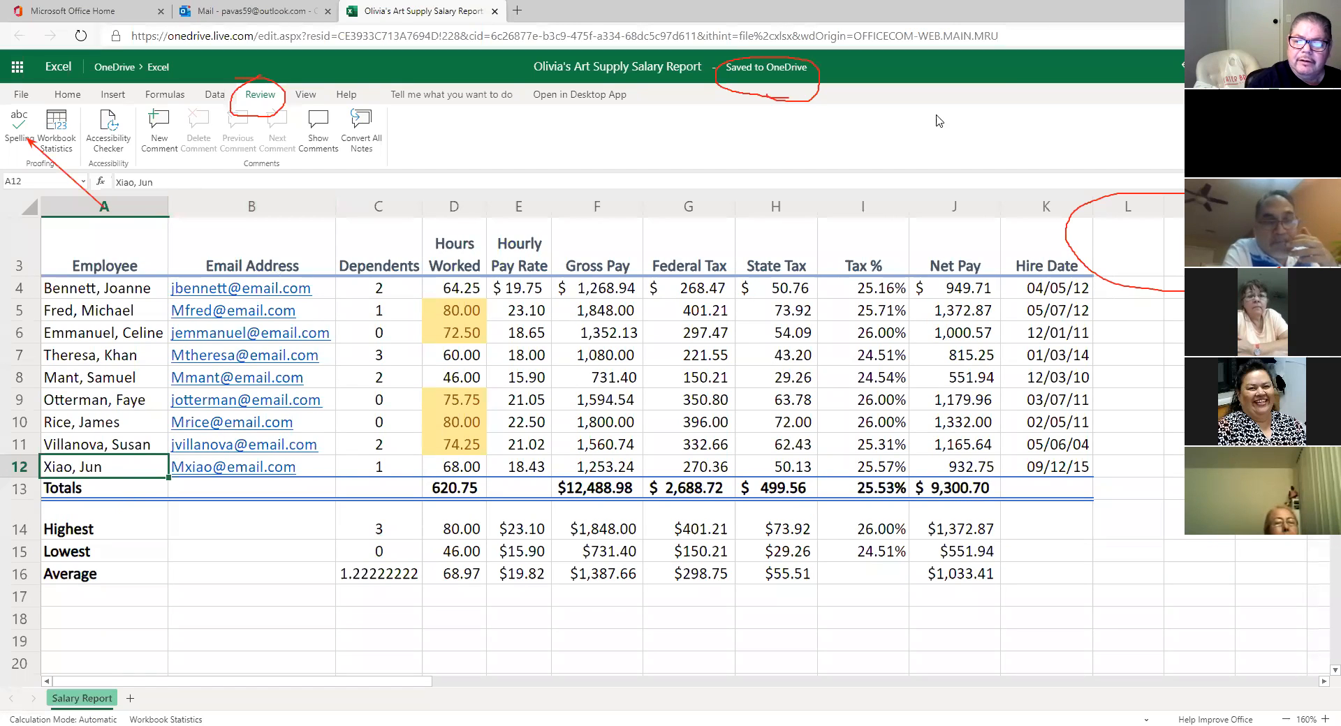
mouse_move(158, 202)
mouse_down()
mouse_move(190, 189)
mouse_move(127, 146)
mouse_move(110, 192)
mouse_move(153, 207)
mouse_up()
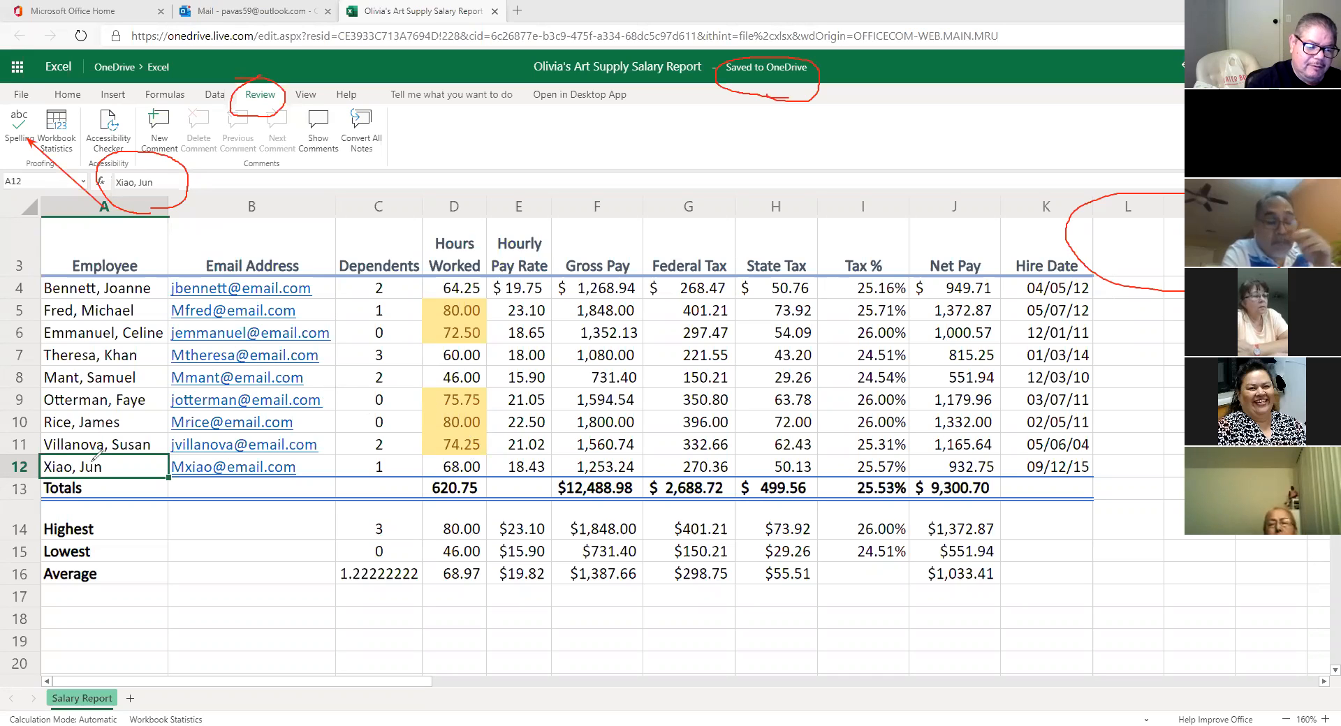
drag(120, 472, 169, 190)
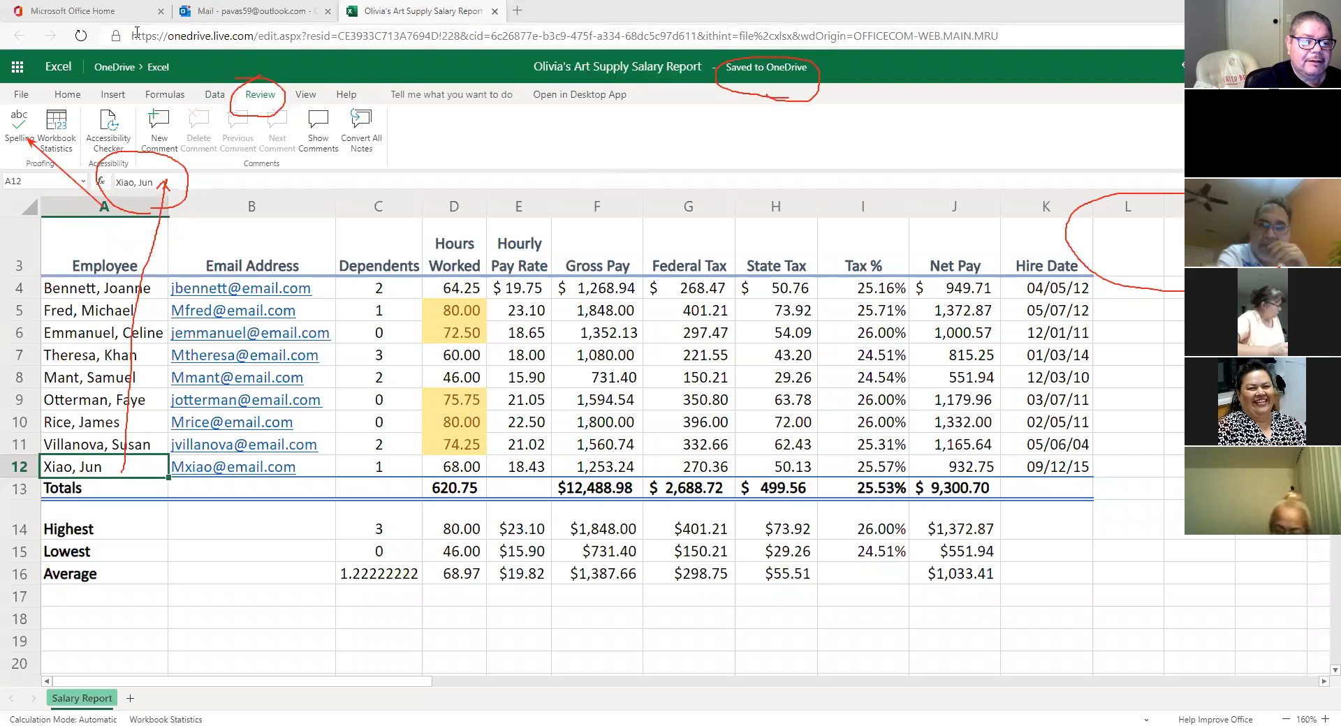
- Switch to the Office home page and create a new blank document in Word
click(119, 14)
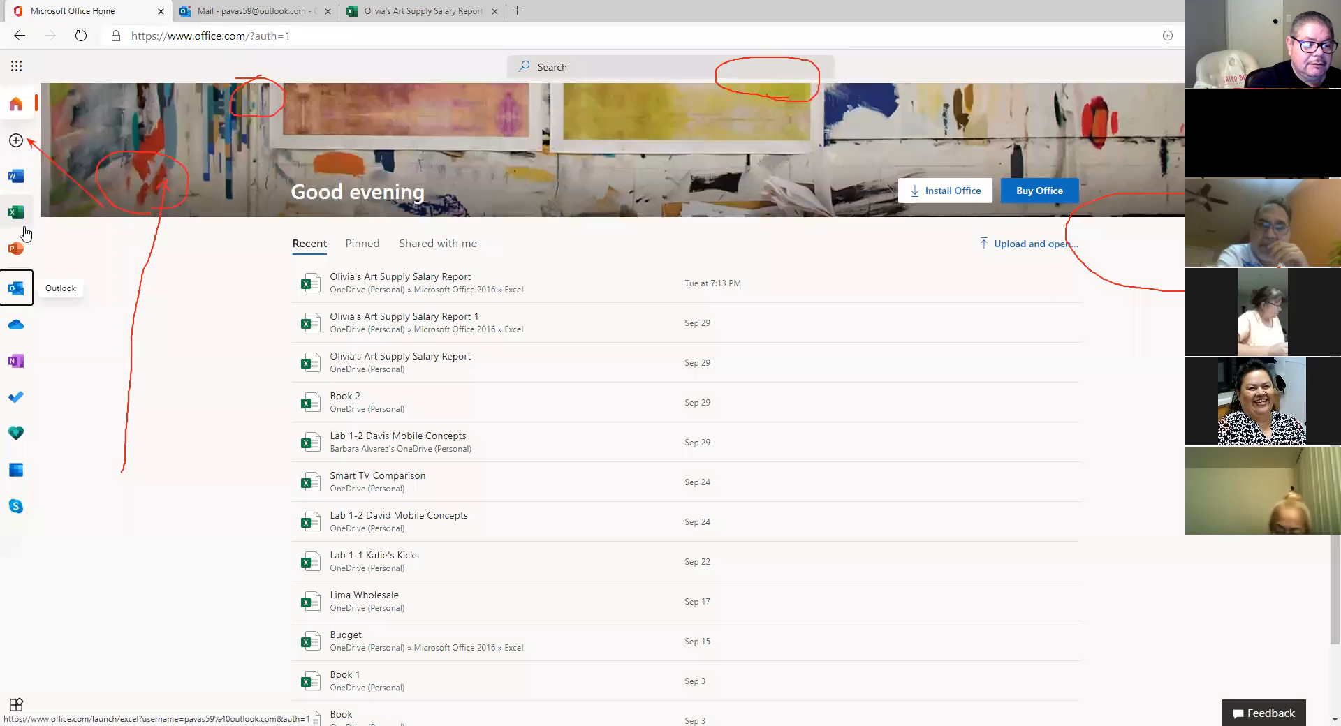
click(20, 173)
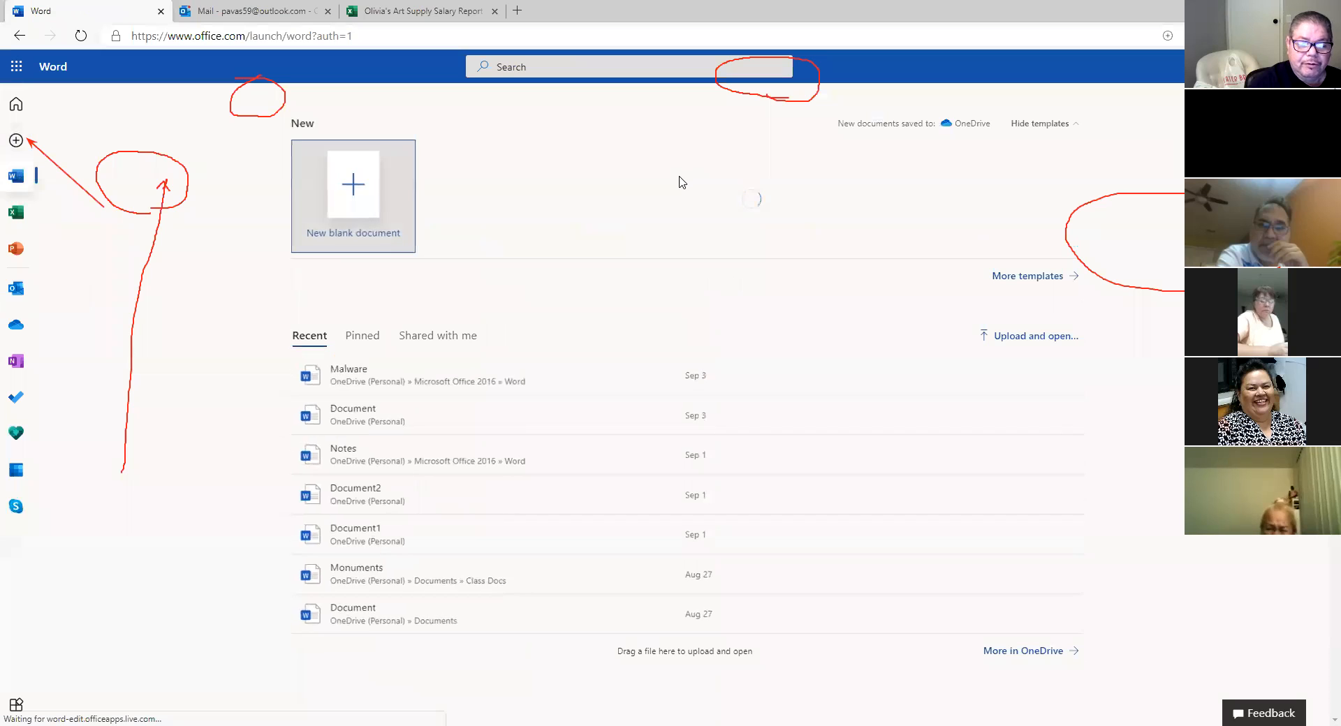
click(381, 195)
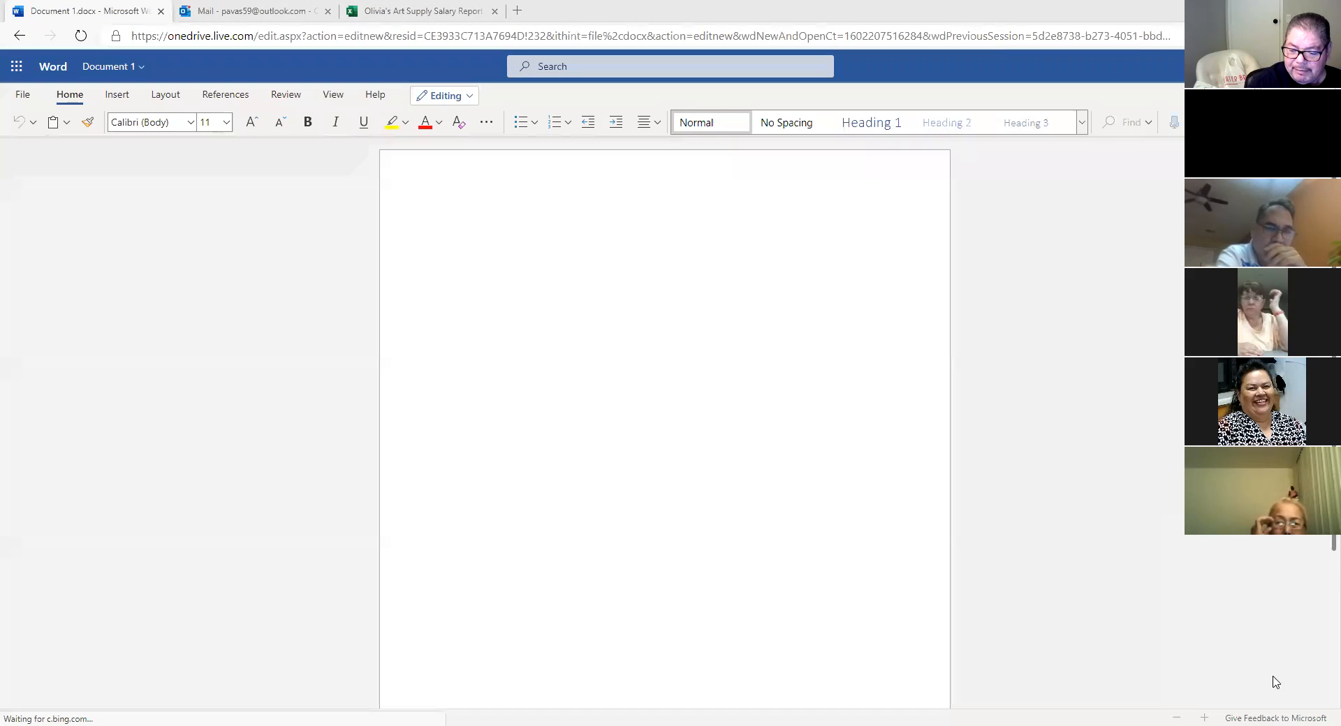
- Annotate the header area of the blank page with a red line across its upper edge and the label "Header"
click(1155, 711)
click(1155, 710)
click(1155, 710)
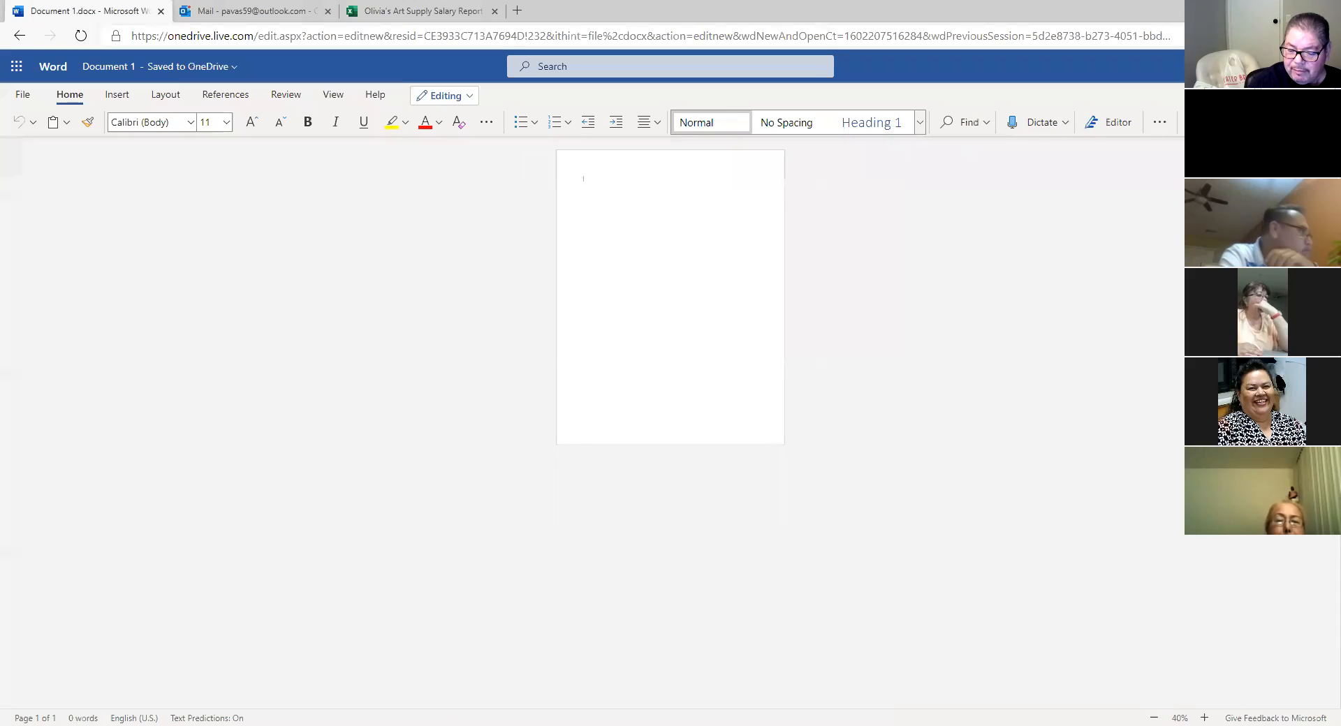
click(1204, 714)
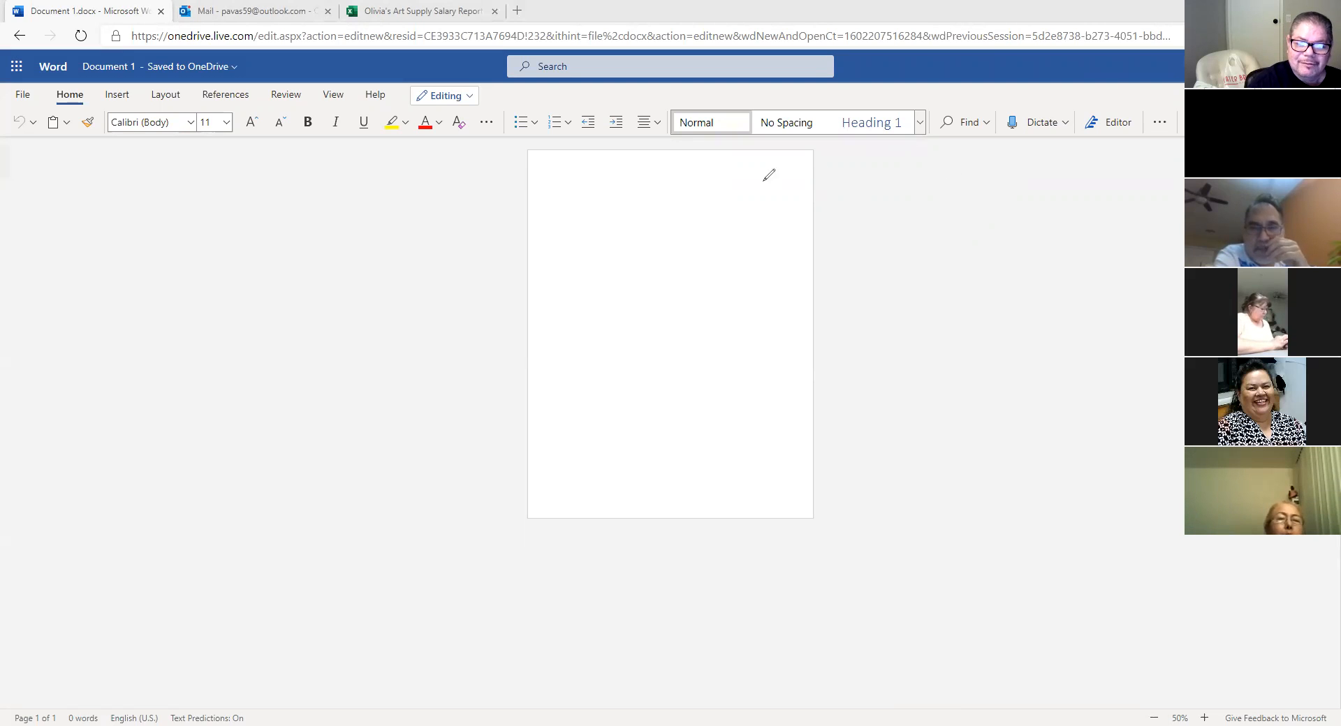
drag(511, 176, 887, 175)
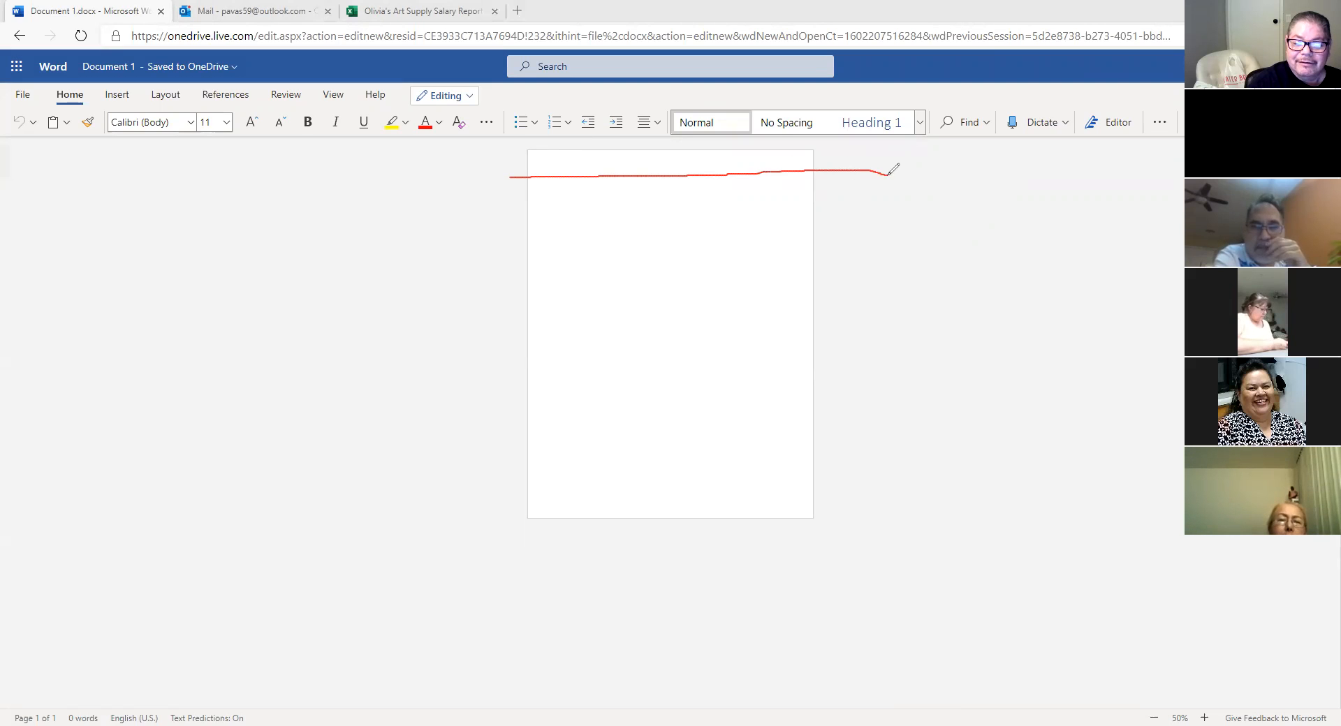
click(640, 164)
text(Header)
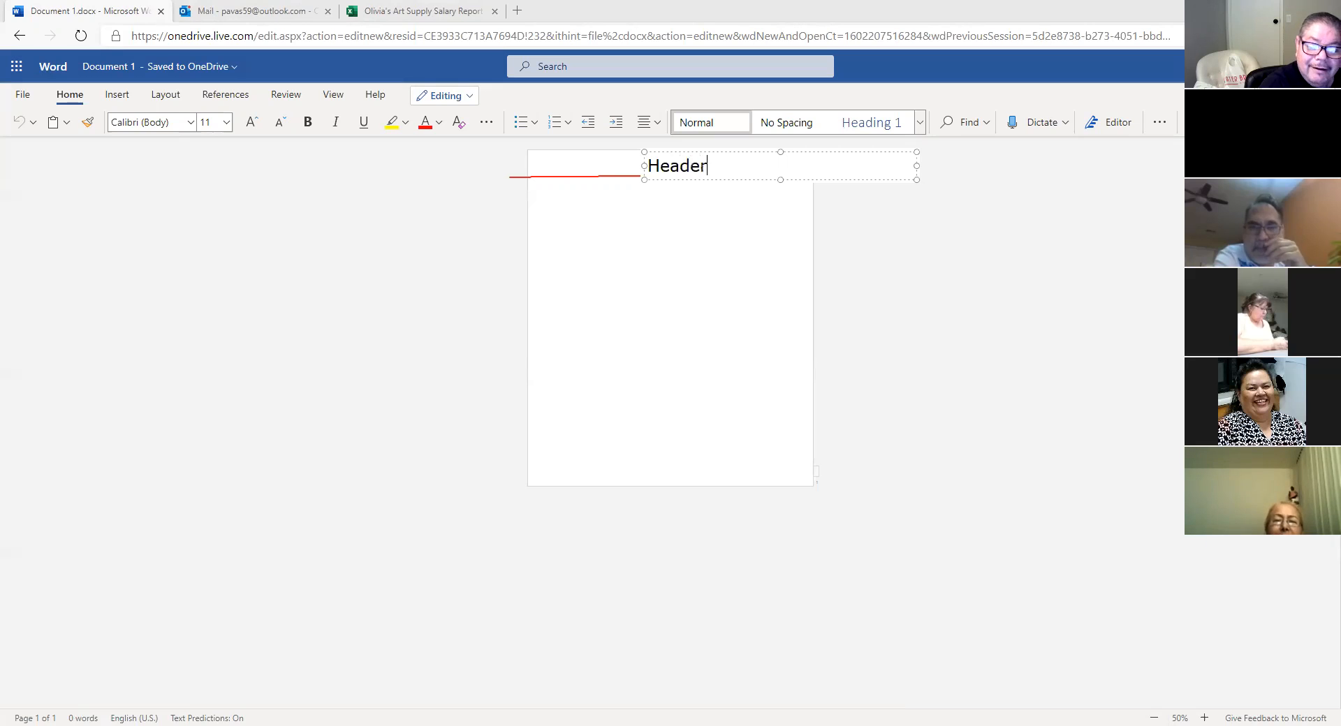
click(790, 312)
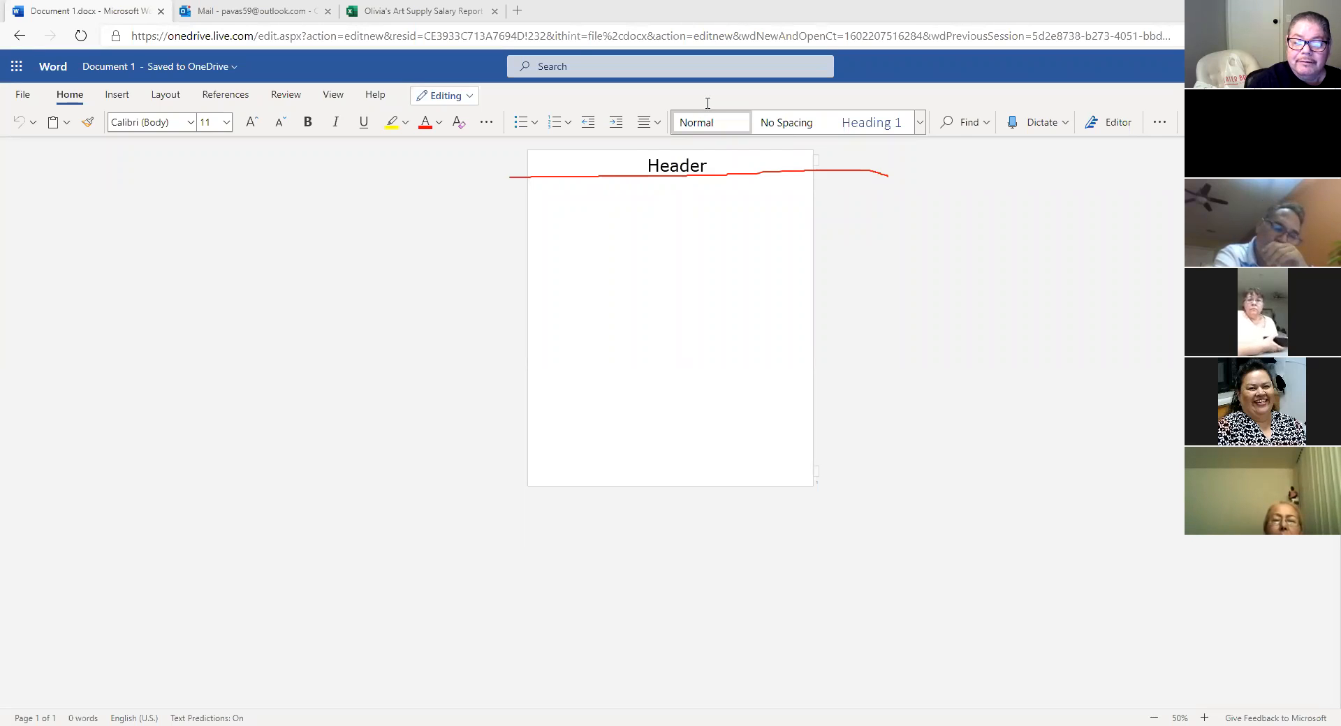
- Annotate a red line across the lower part of the page, and label the areas above and below it "Body" and "Footer"
drag(493, 337, 551, 343)
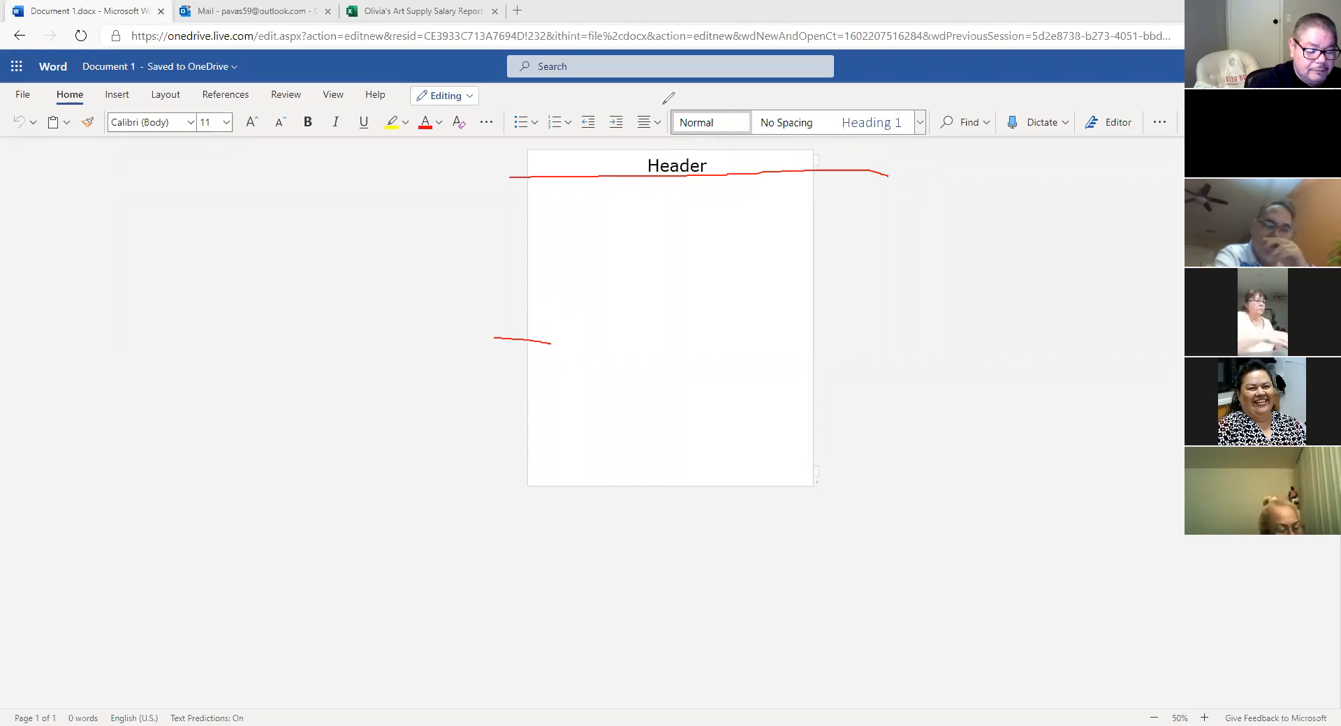
key(ctrl+z)
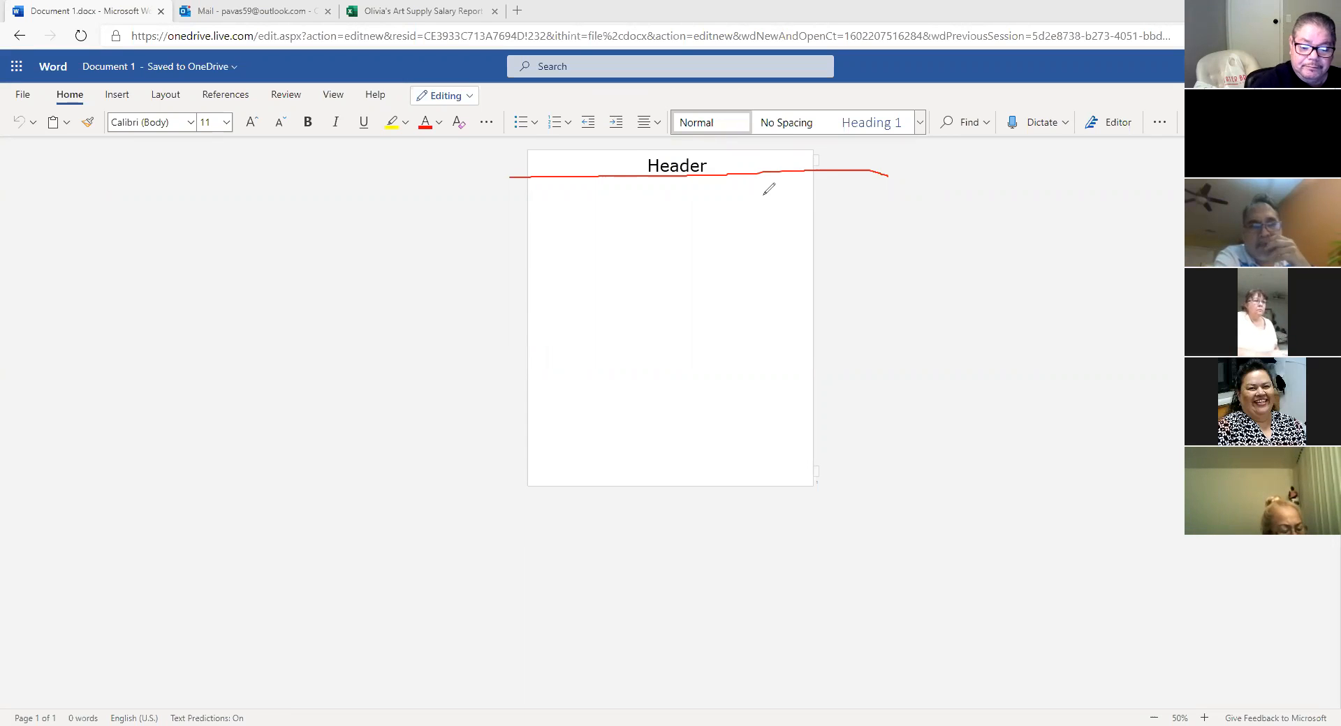
drag(488, 458, 867, 460)
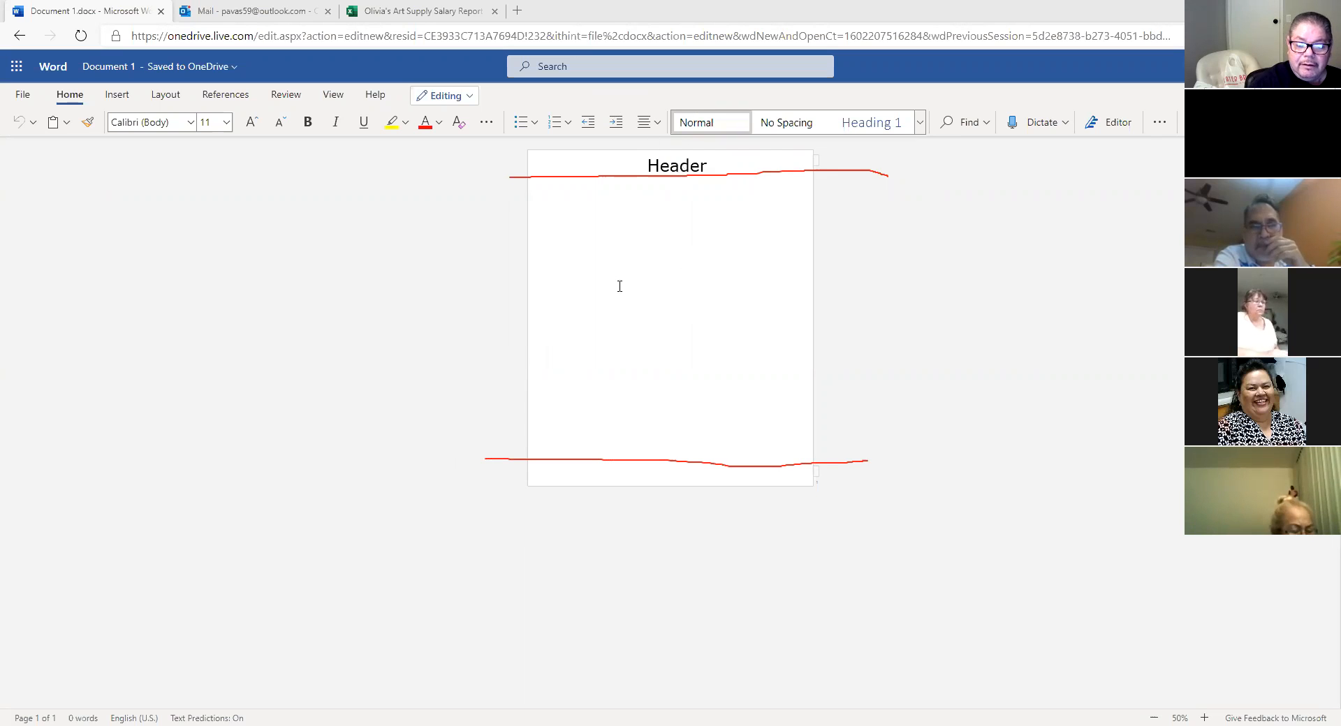
click(605, 308)
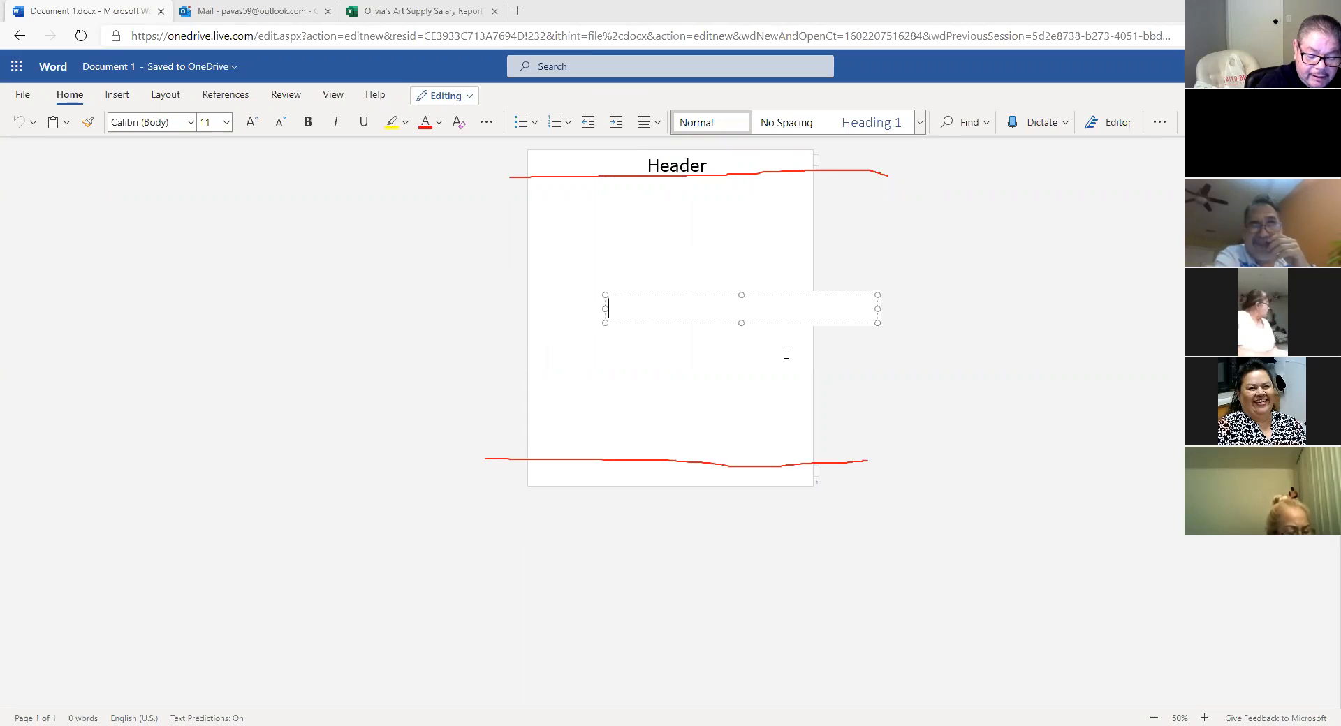
text(Body)
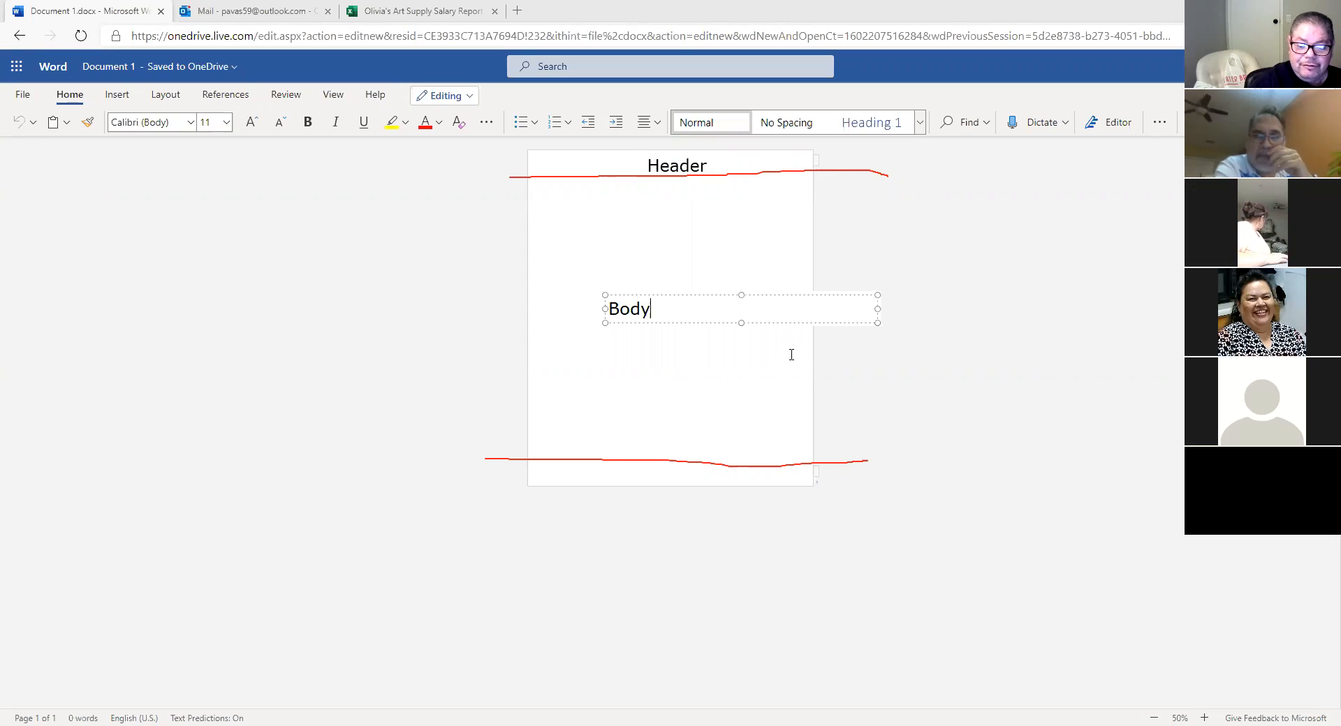
click(593, 479)
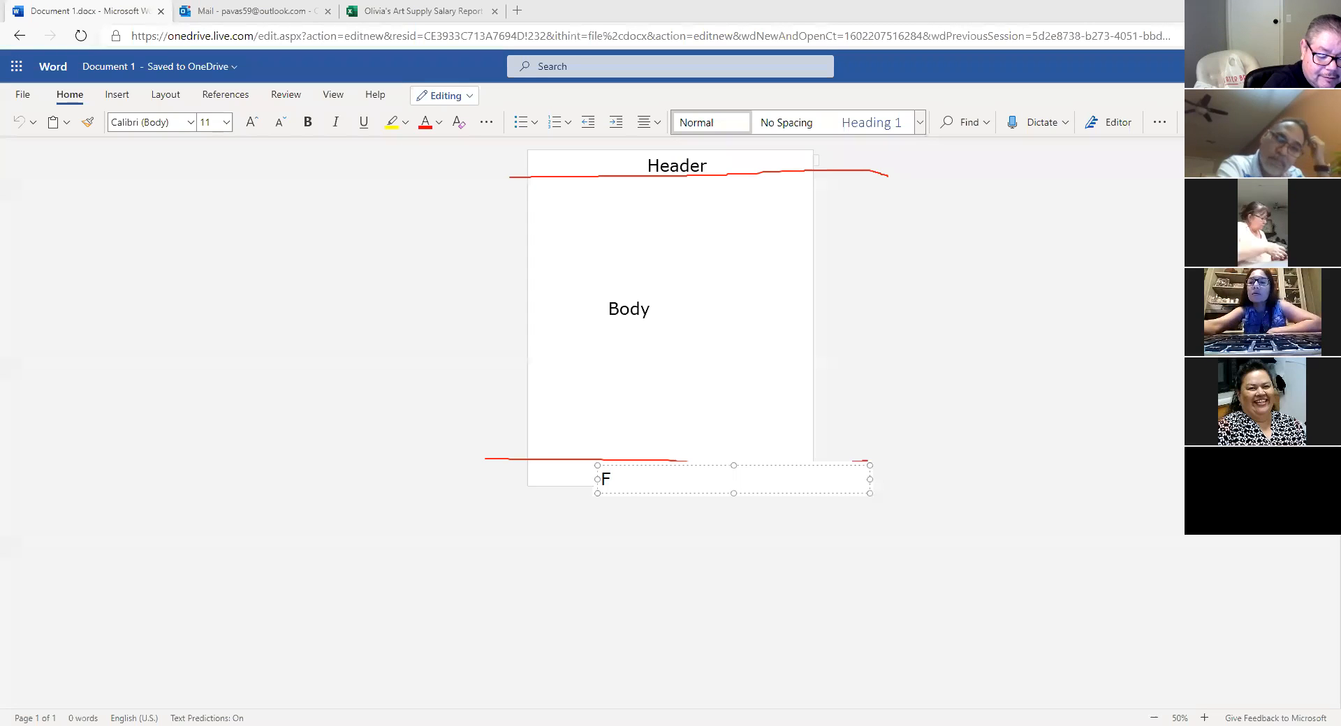
text(er)
click(942, 459)
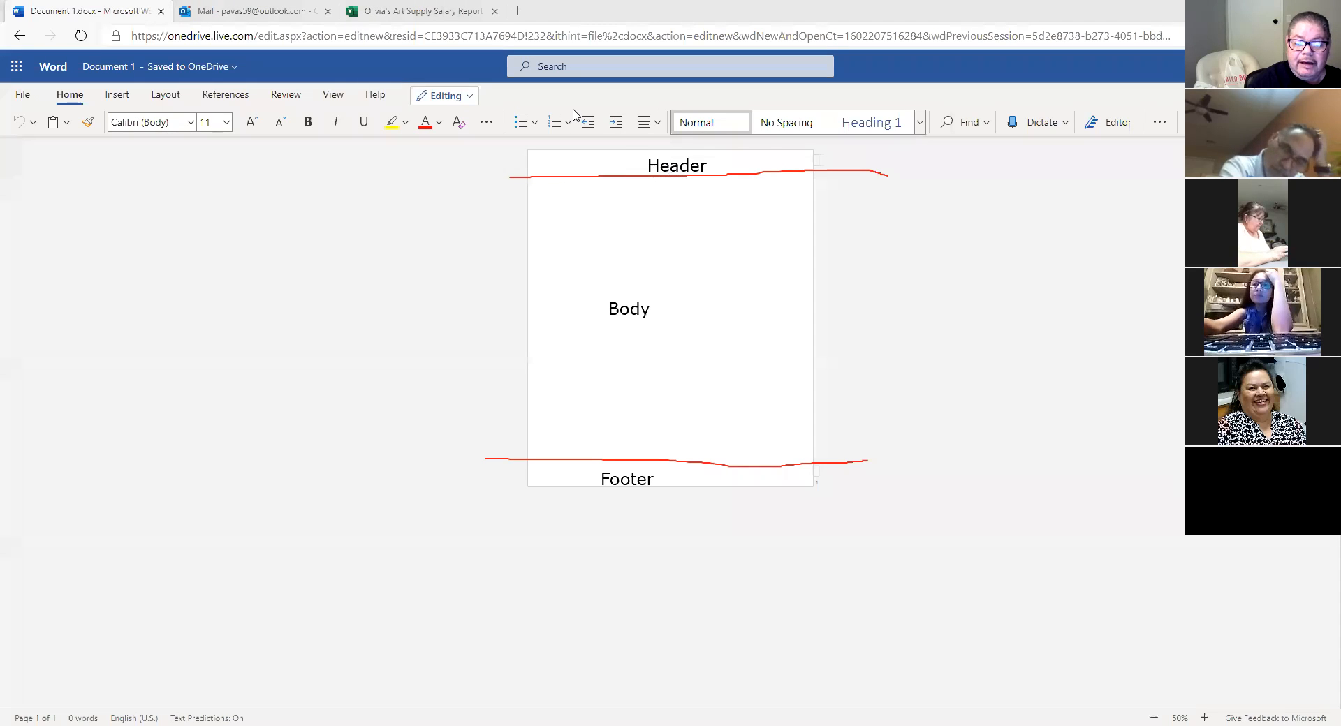
- Move the "Body" and "Footer" labels toward the horizontal centre of the page
drag(626, 312, 652, 312)
drag(624, 479, 655, 480)
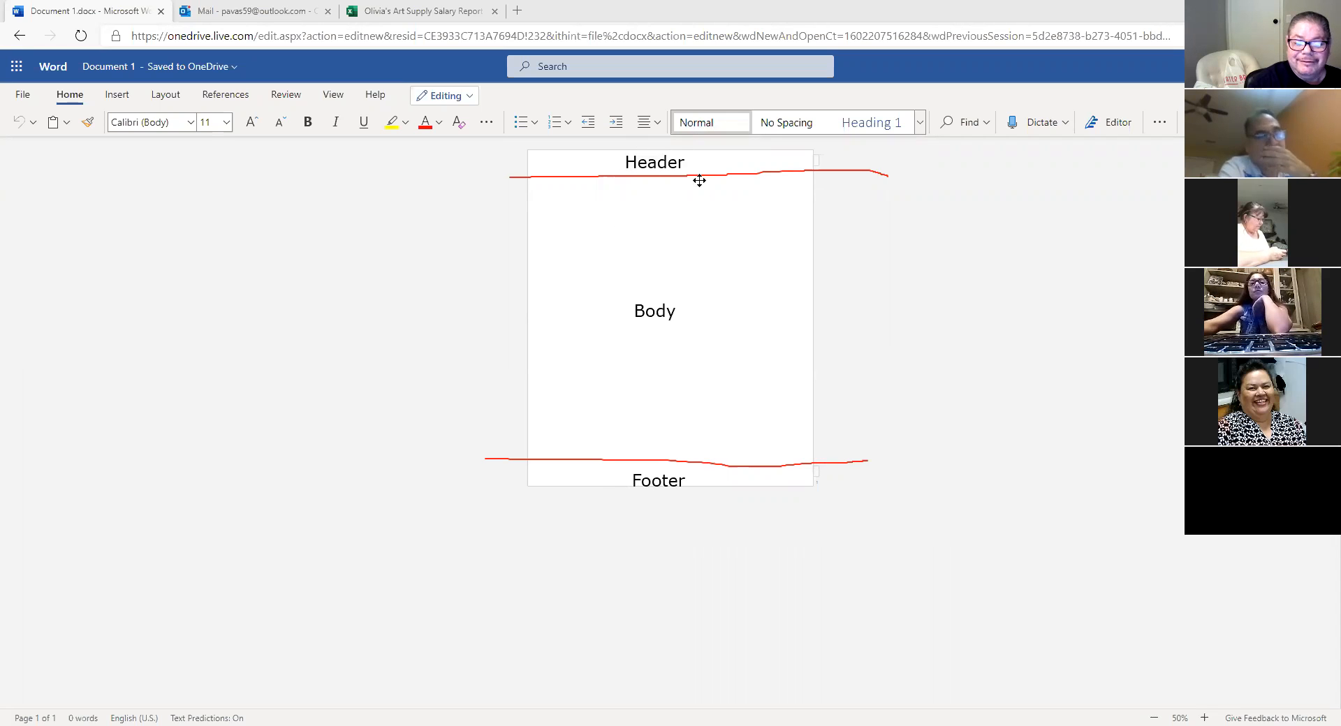
- Delete the wavy line under the "Header" label and draw a straight red line lower down the page instead
click(742, 175)
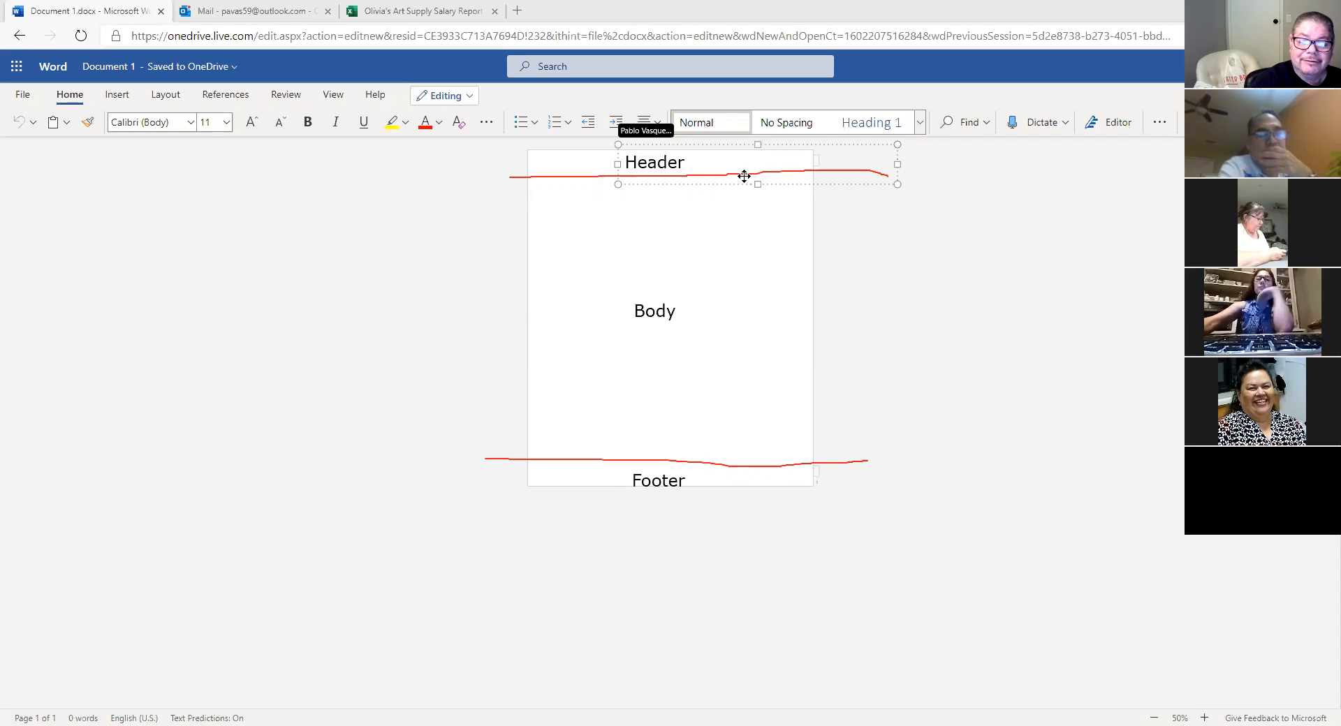
click(568, 176)
key(Delete)
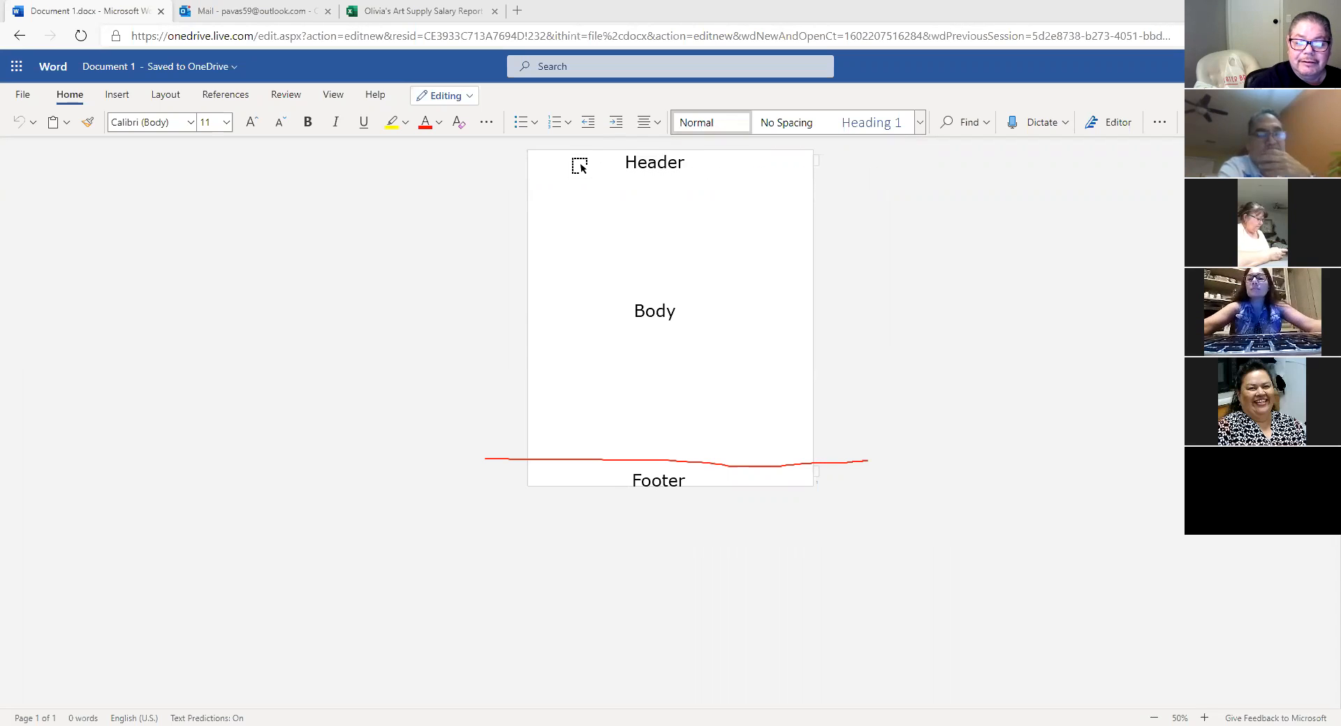
drag(493, 218, 872, 223)
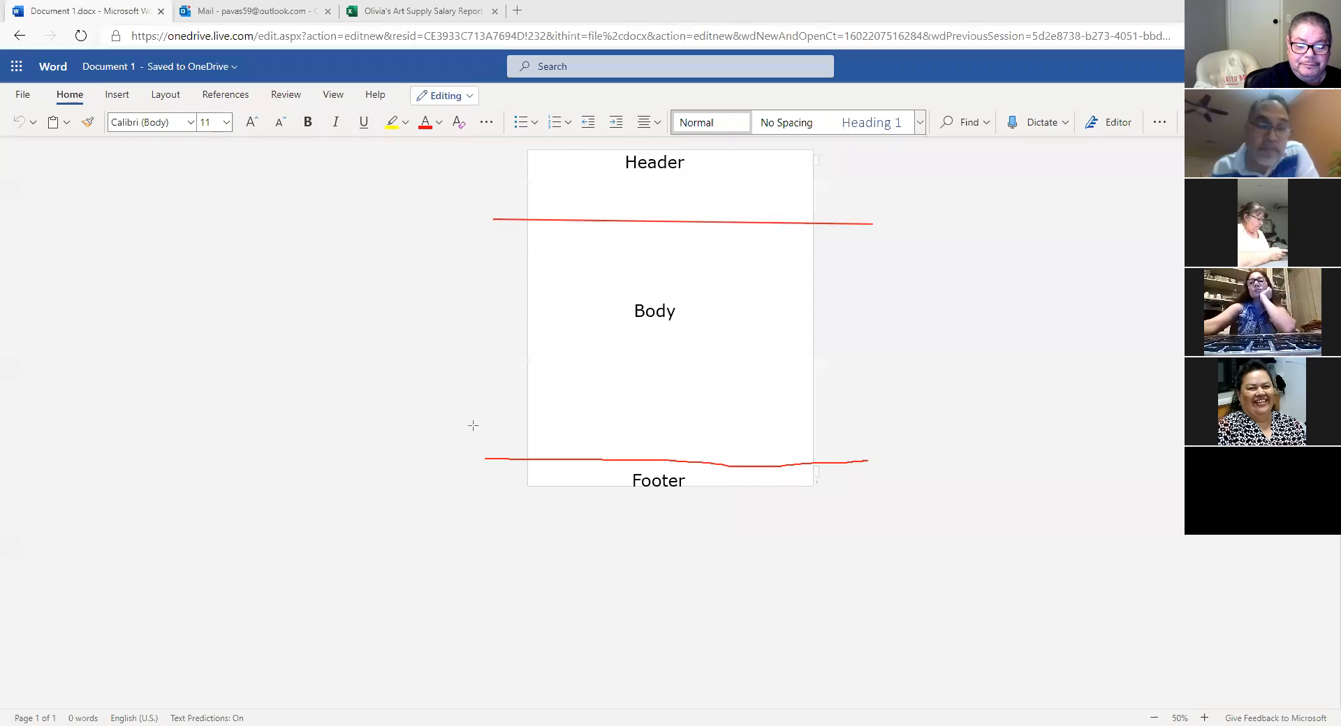
- Draw a straight red line above the footer area and delete the wavy line just over the "Footer" label
drag(463, 431, 872, 434)
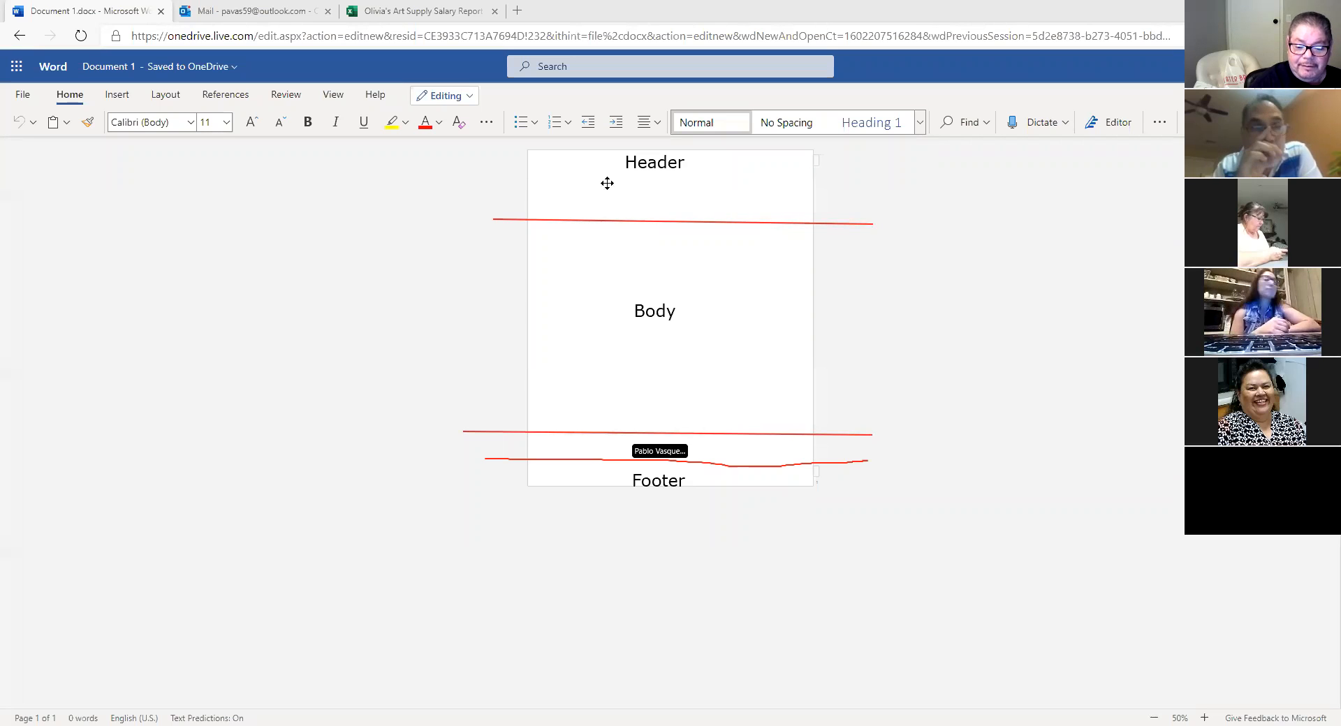
click(741, 467)
drag(741, 471, 602, 460)
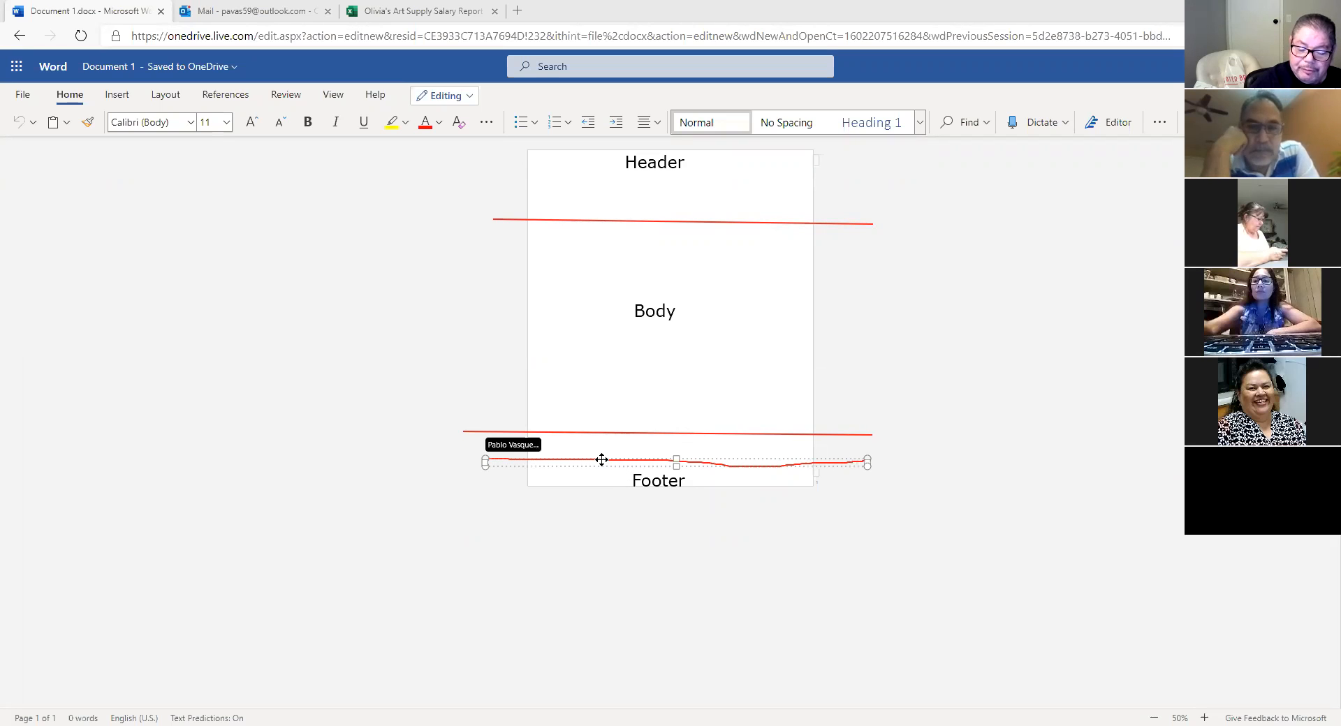
key(Delete)
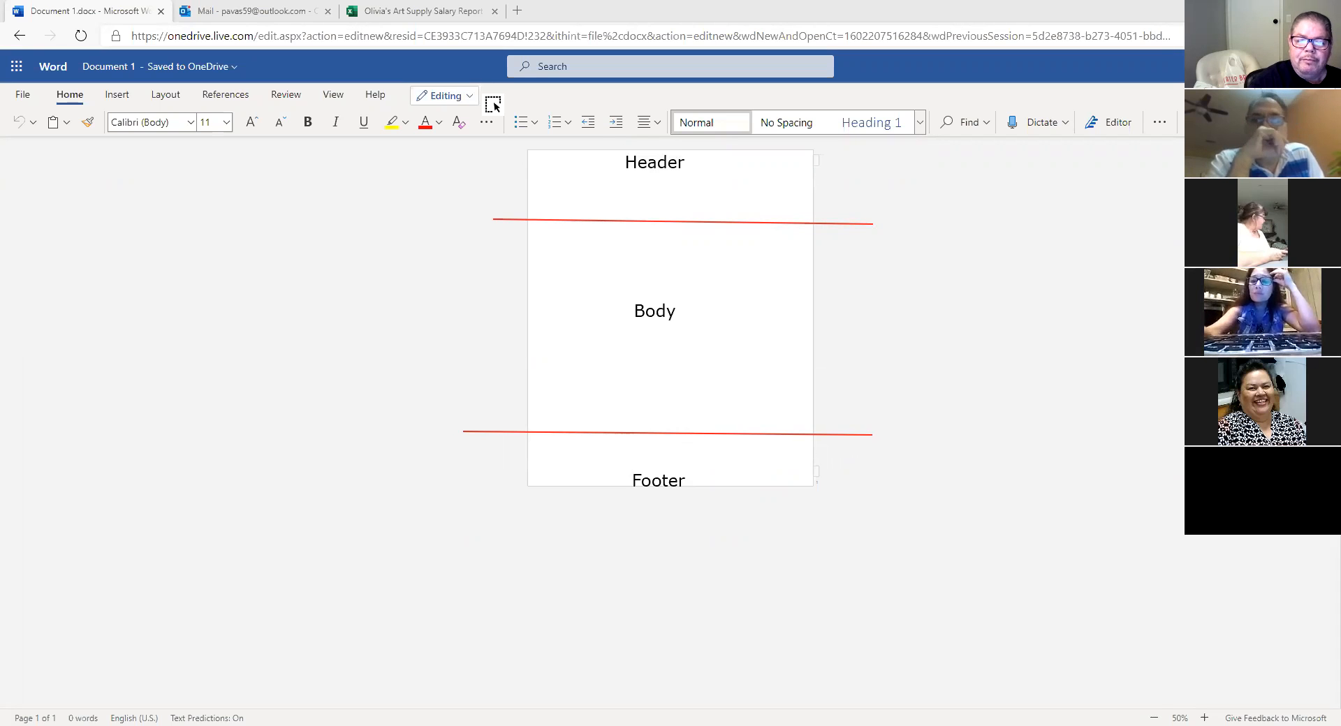
- Switch to the salary report in Excel and select its title block, followed by the Federal Tax heading cell
click(428, 10)
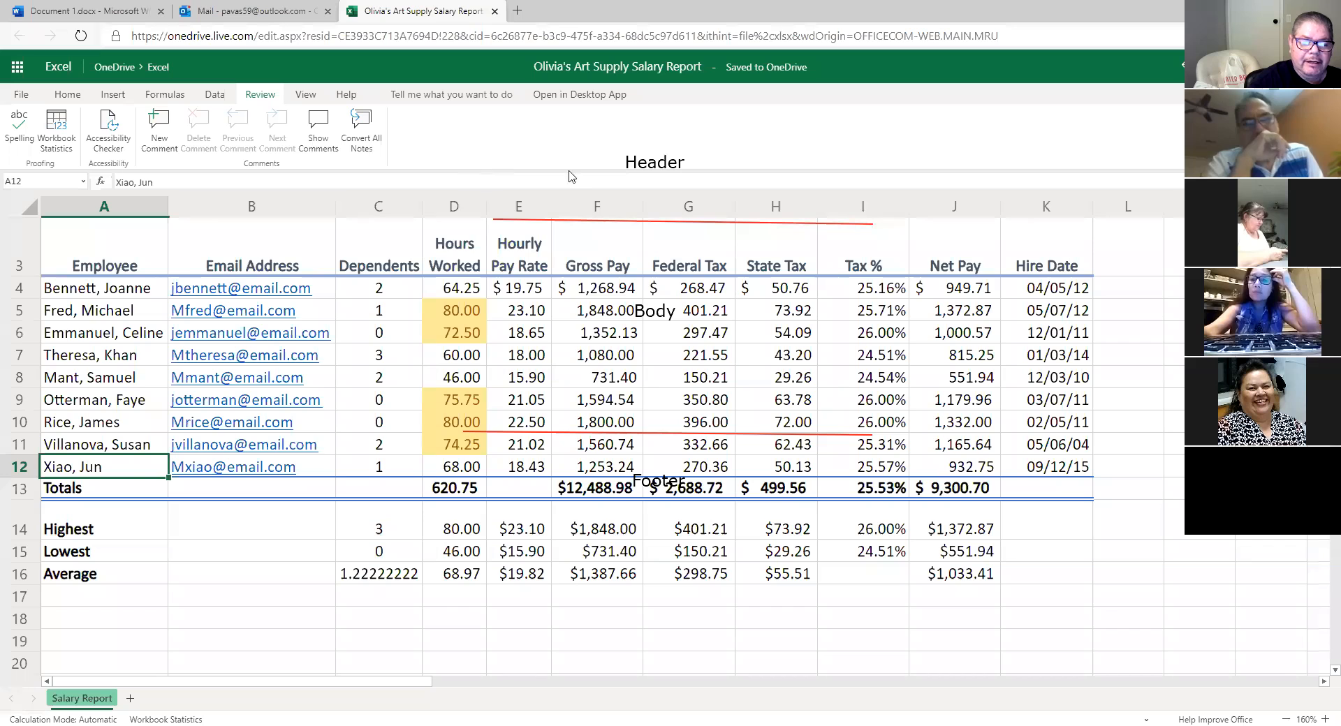
scroll(419, 282, up, 2)
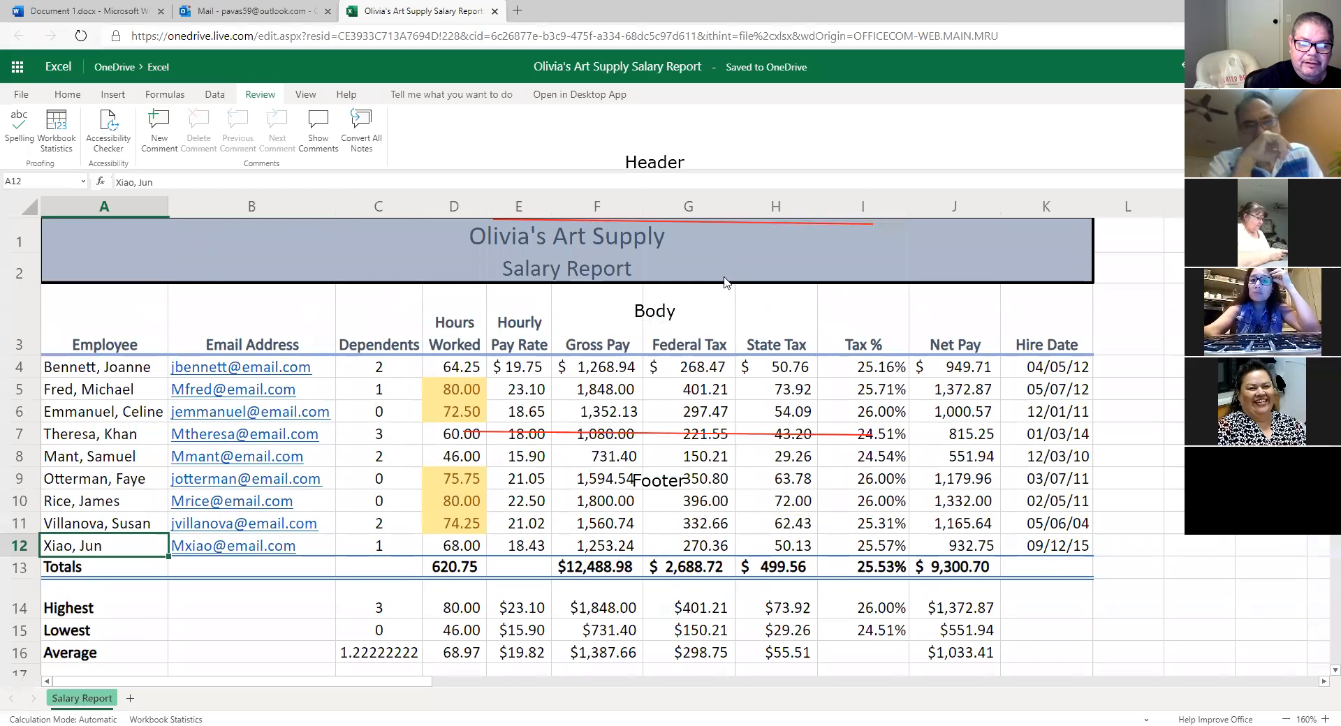
click(625, 264)
click(704, 326)
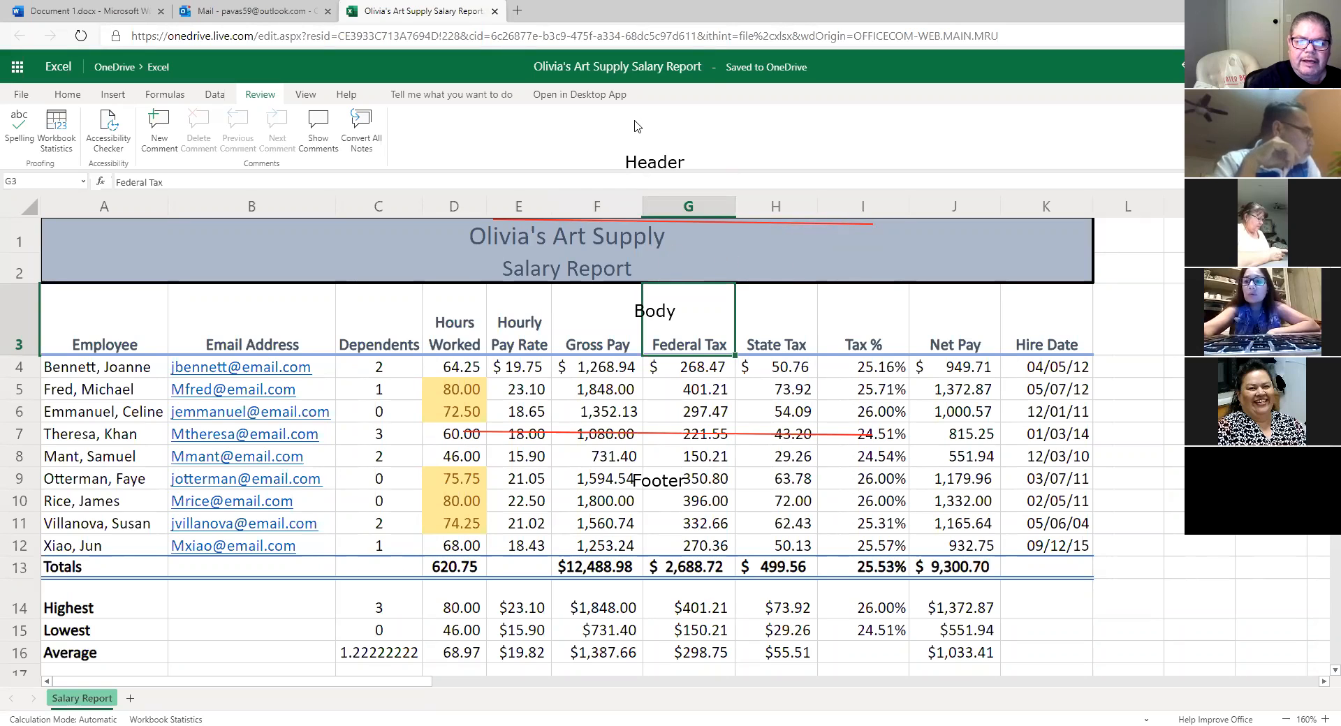
- Clear the header, body and footer annotations from the page and close the Word document
click(292, 14)
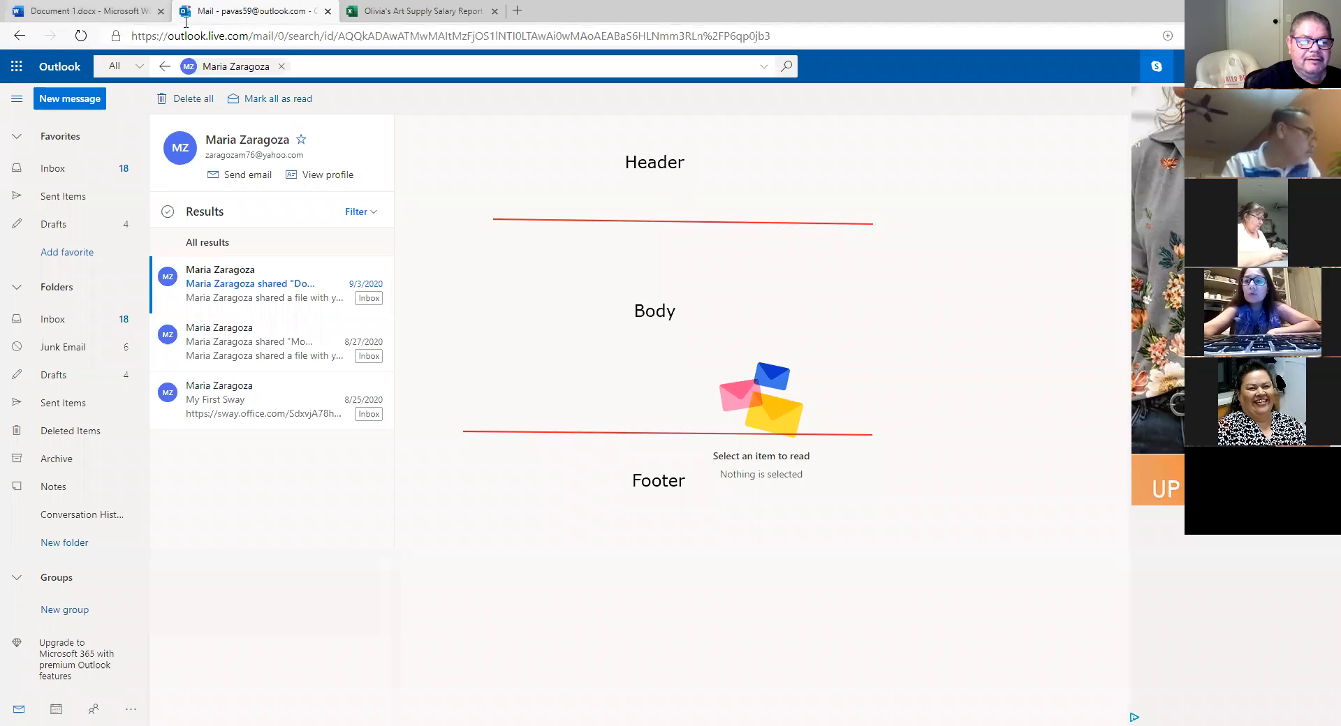
click(110, 11)
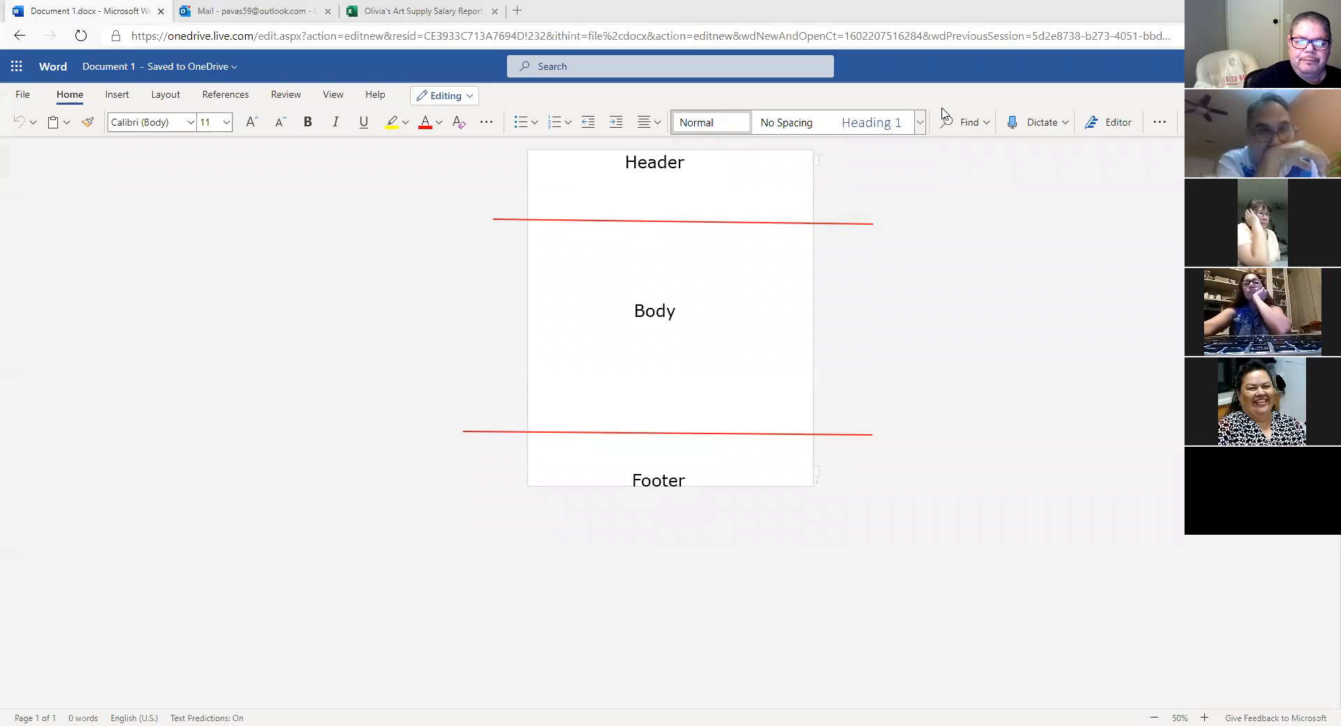
click(922, 138)
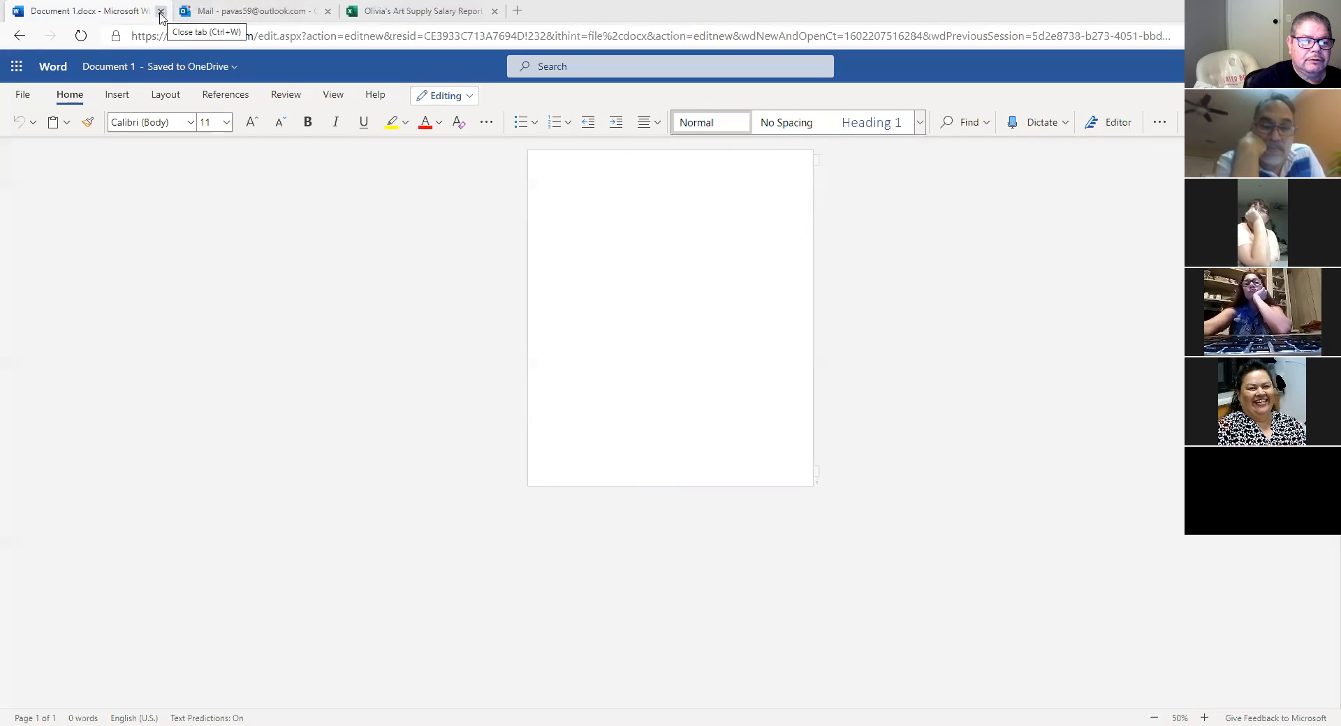
click(161, 11)
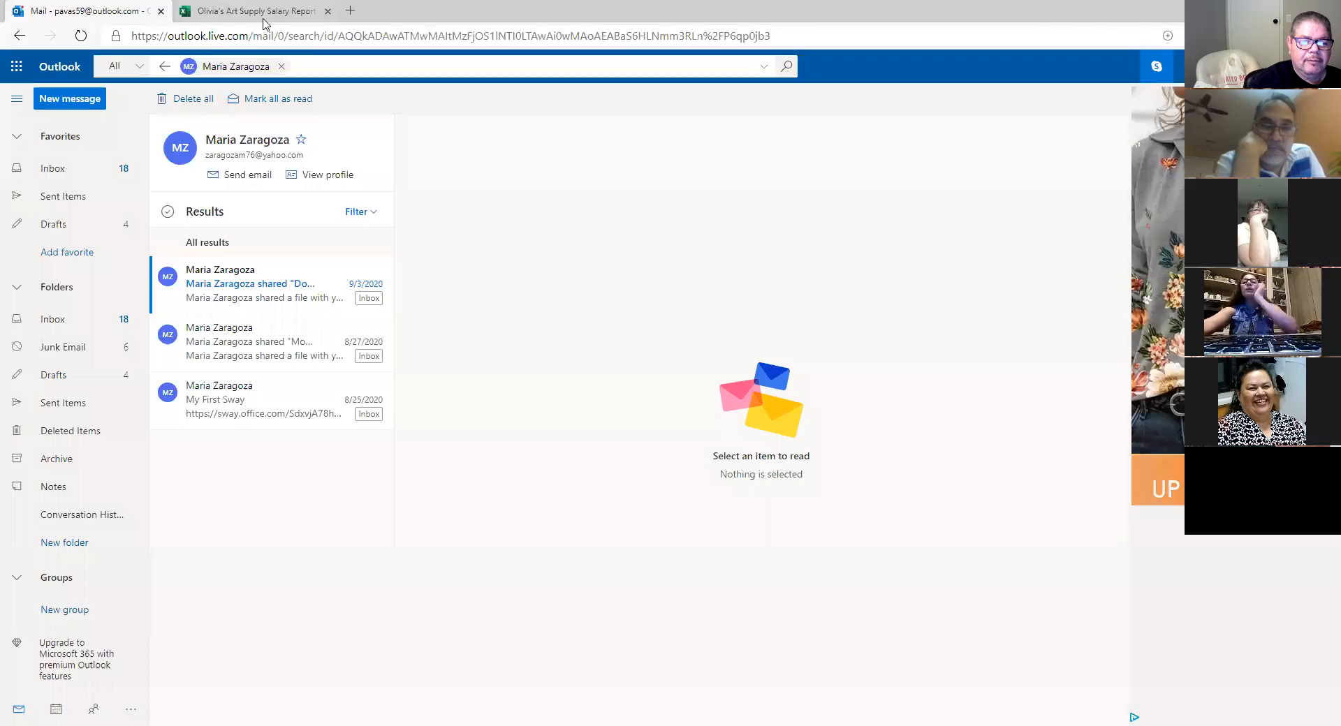
- Return to the salary report, preview the active sheet's printout and close the preview without printing
click(264, 13)
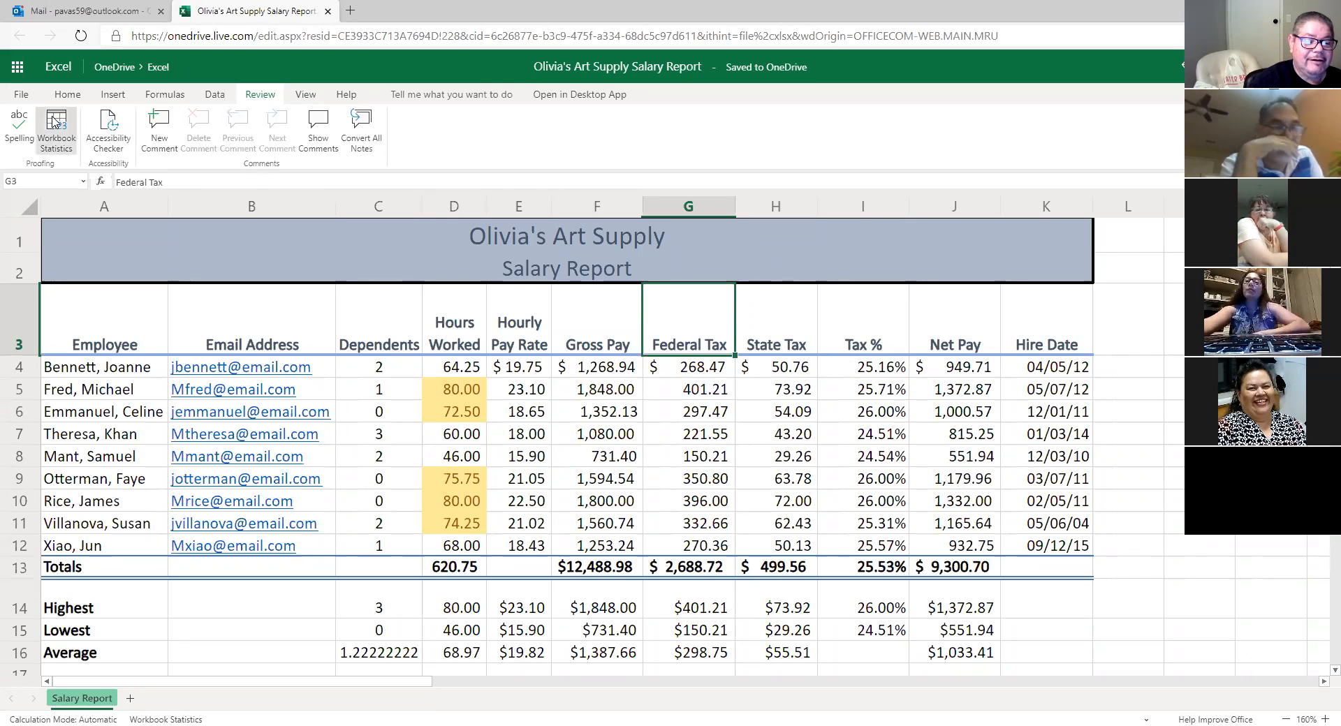
click(307, 100)
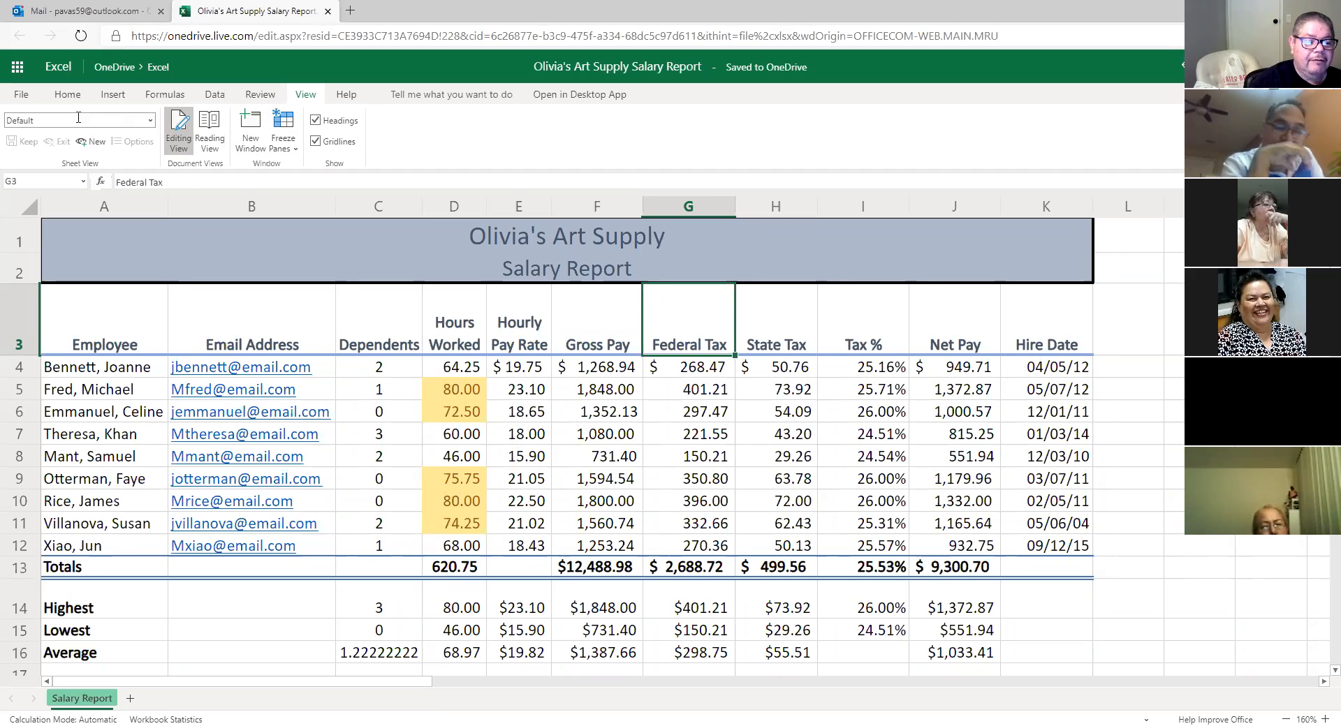
click(23, 94)
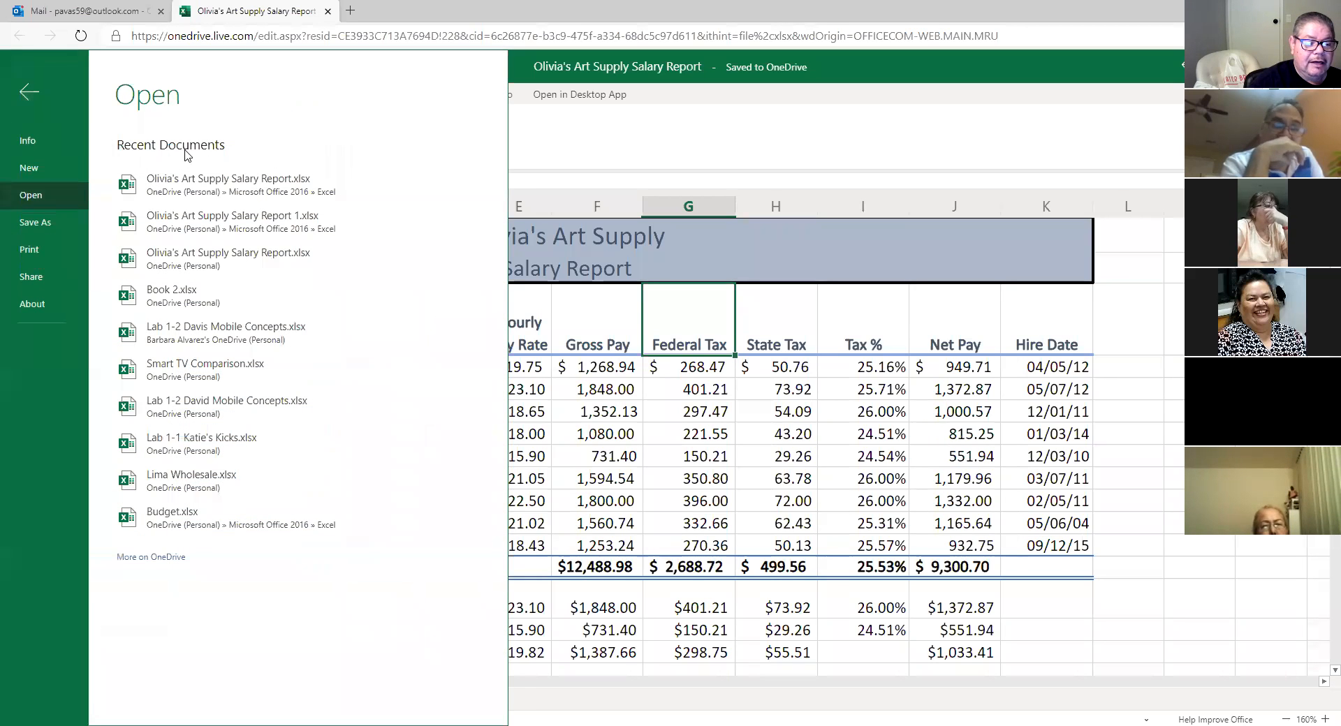
click(60, 255)
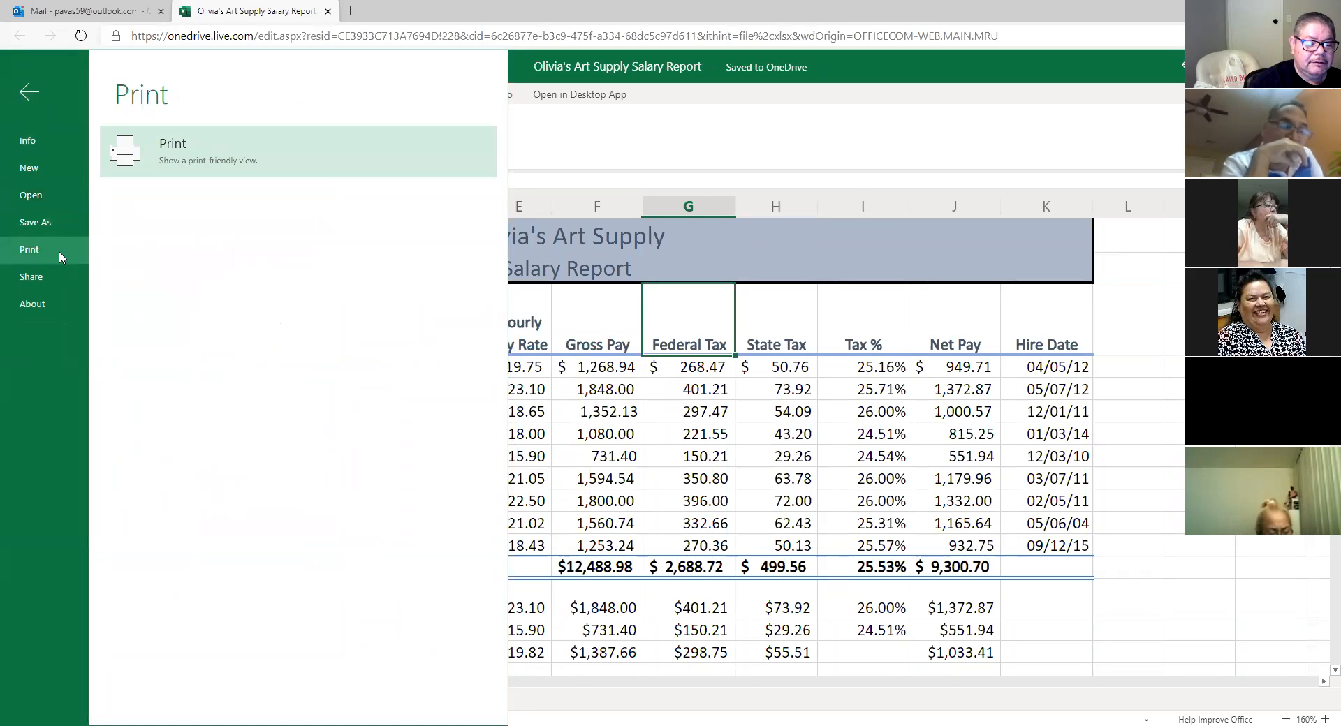
click(211, 162)
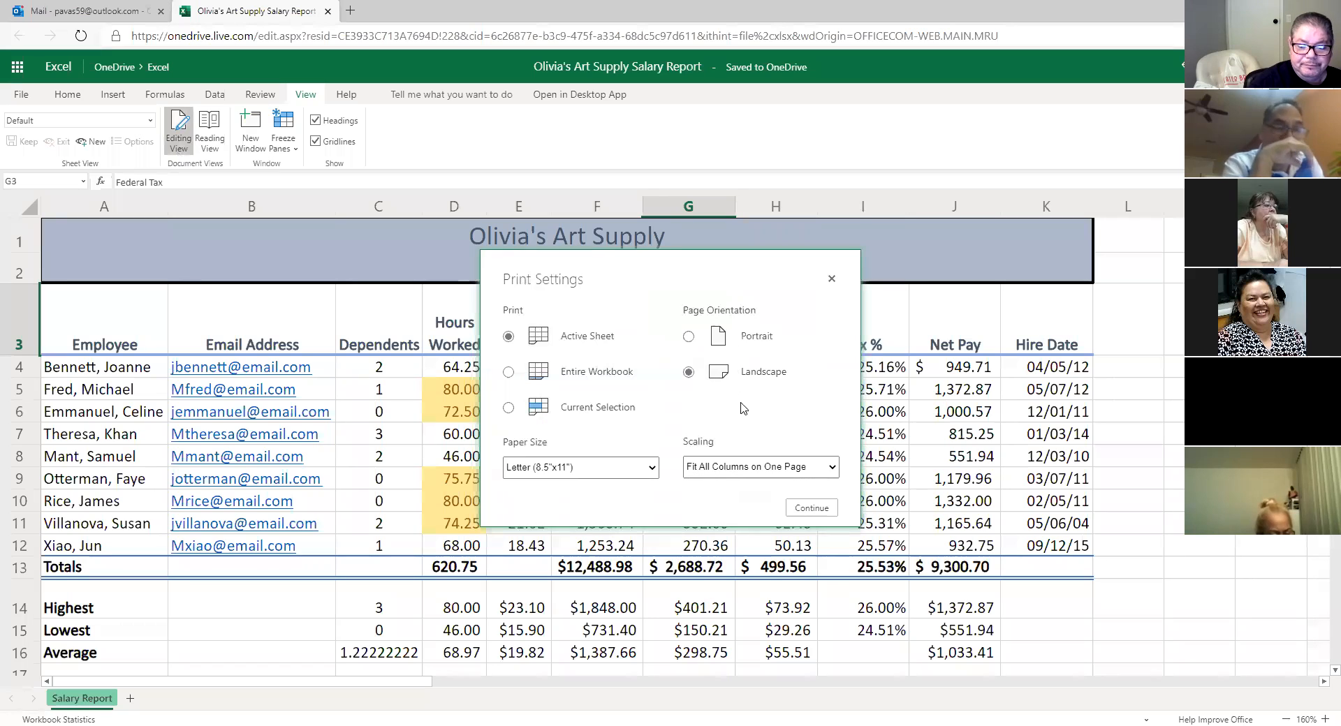
click(809, 508)
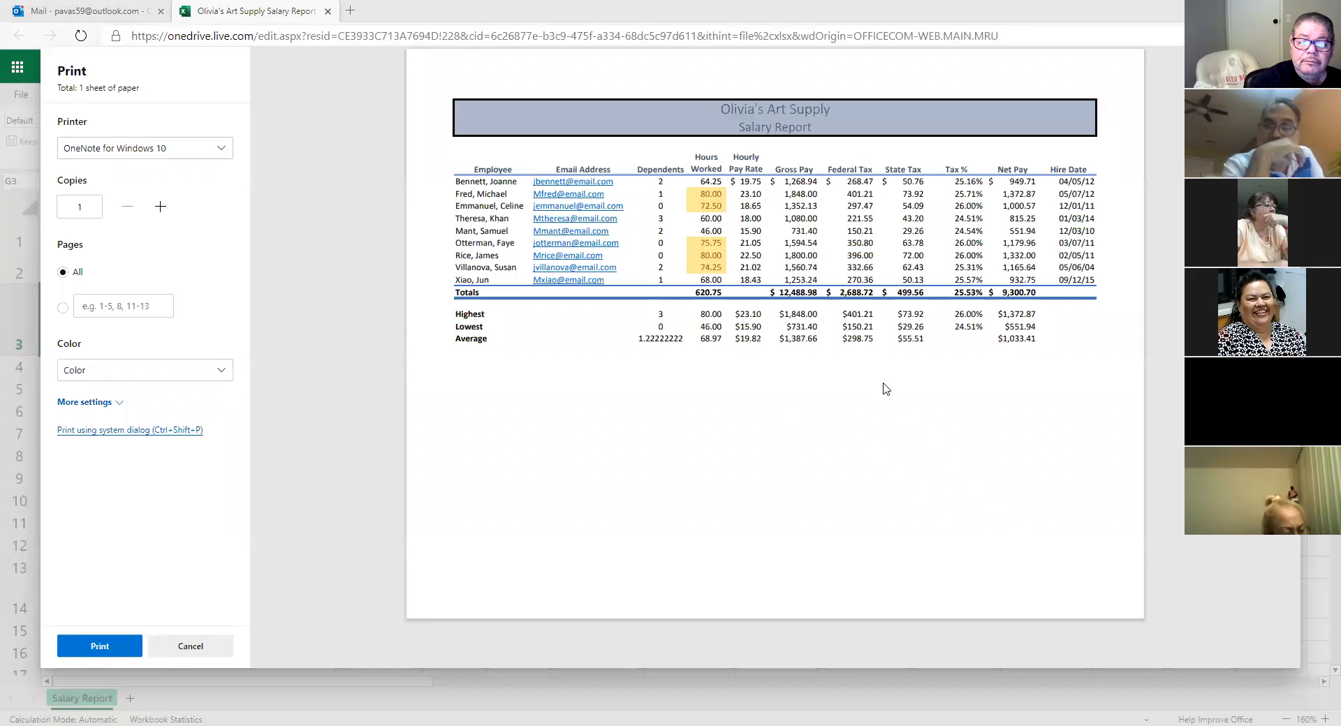
click(189, 645)
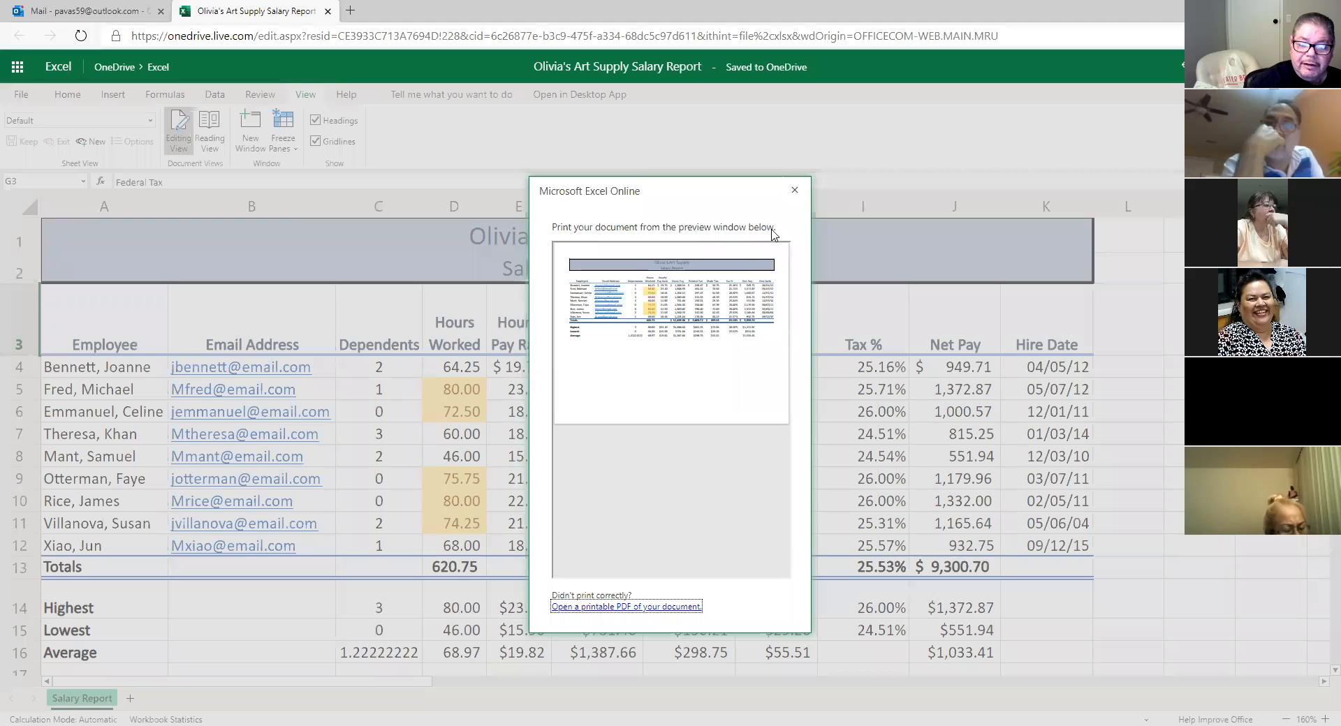
click(795, 190)
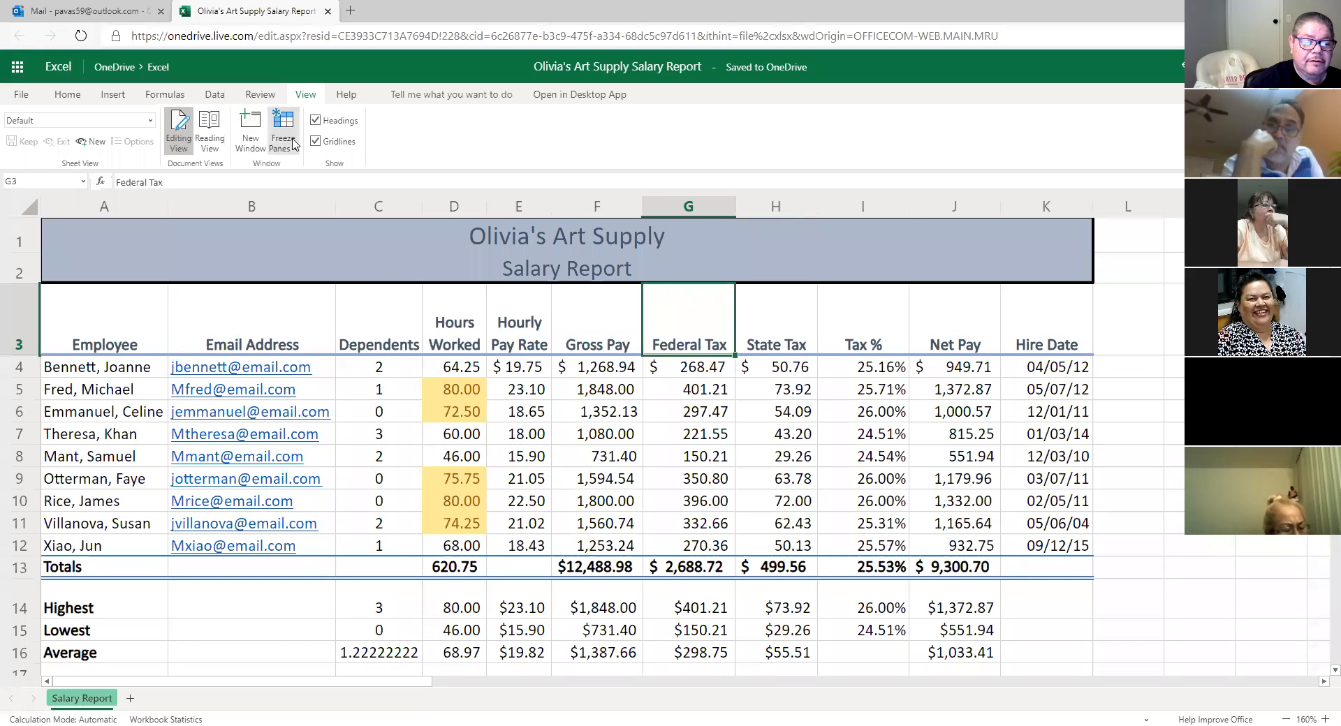
click(28, 96)
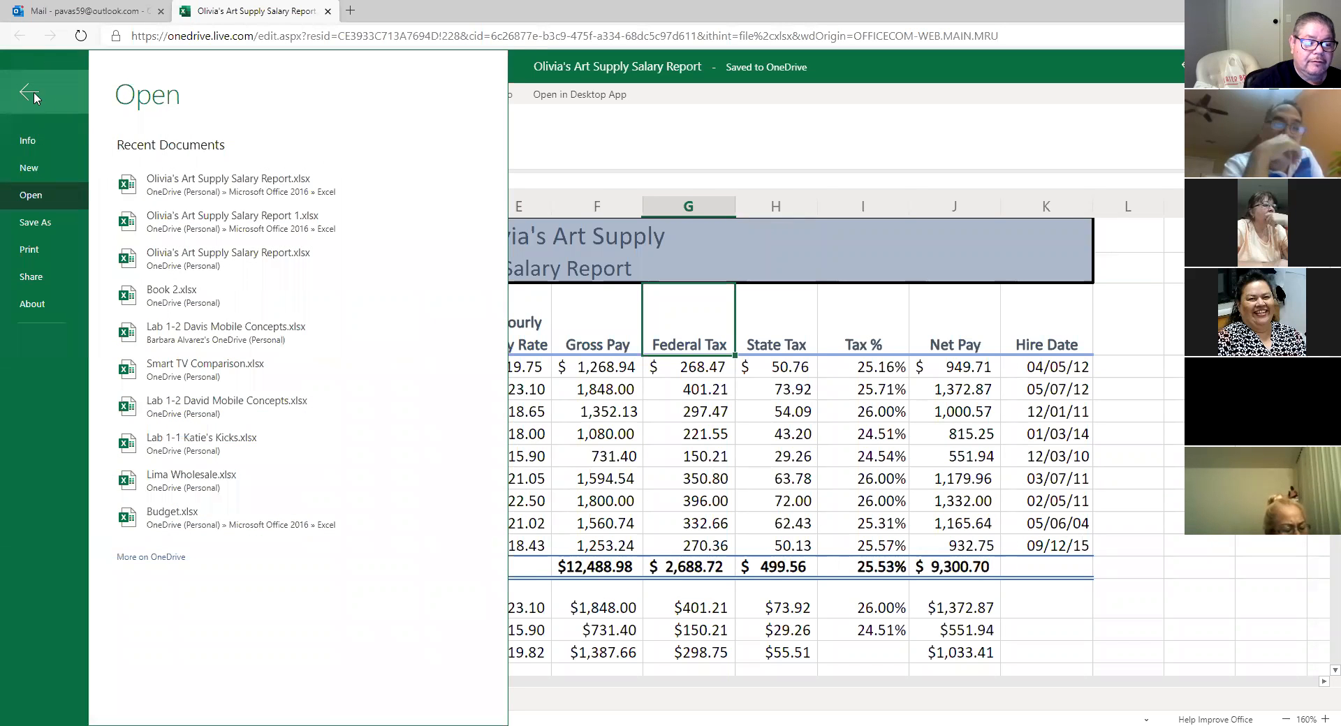
click(35, 98)
click(33, 96)
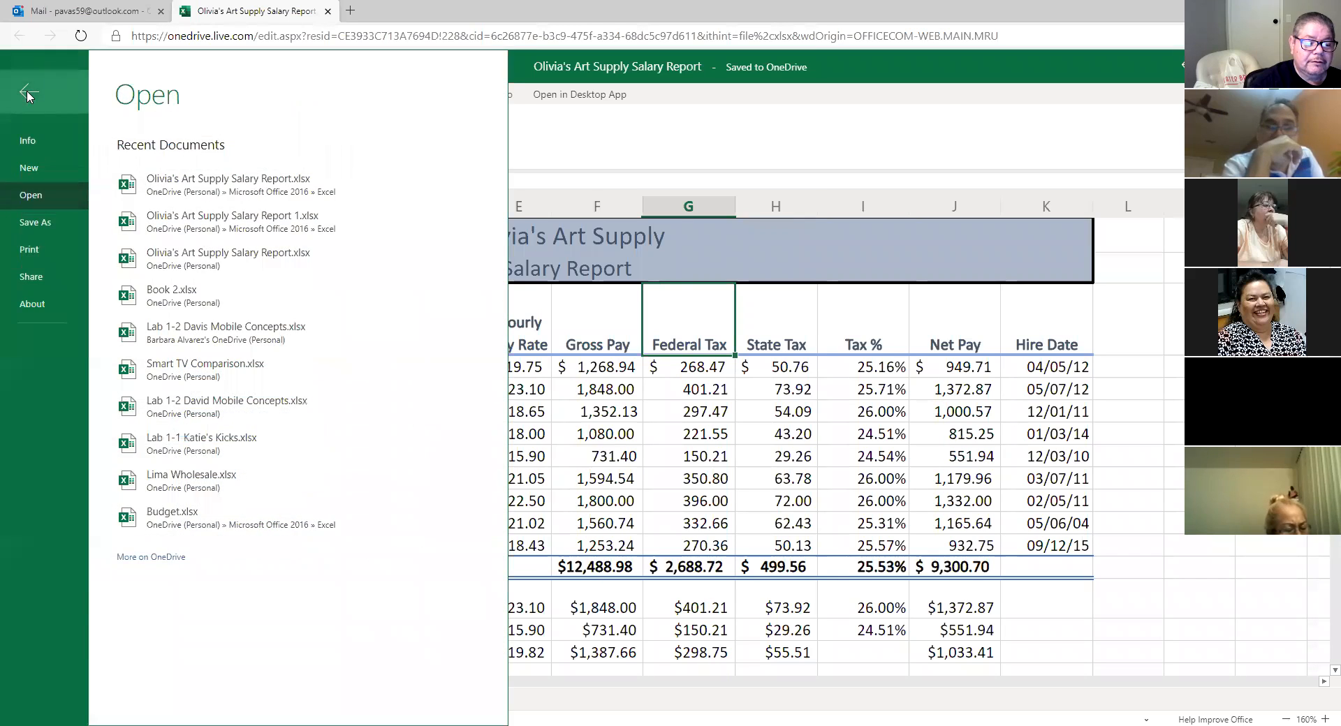
click(27, 90)
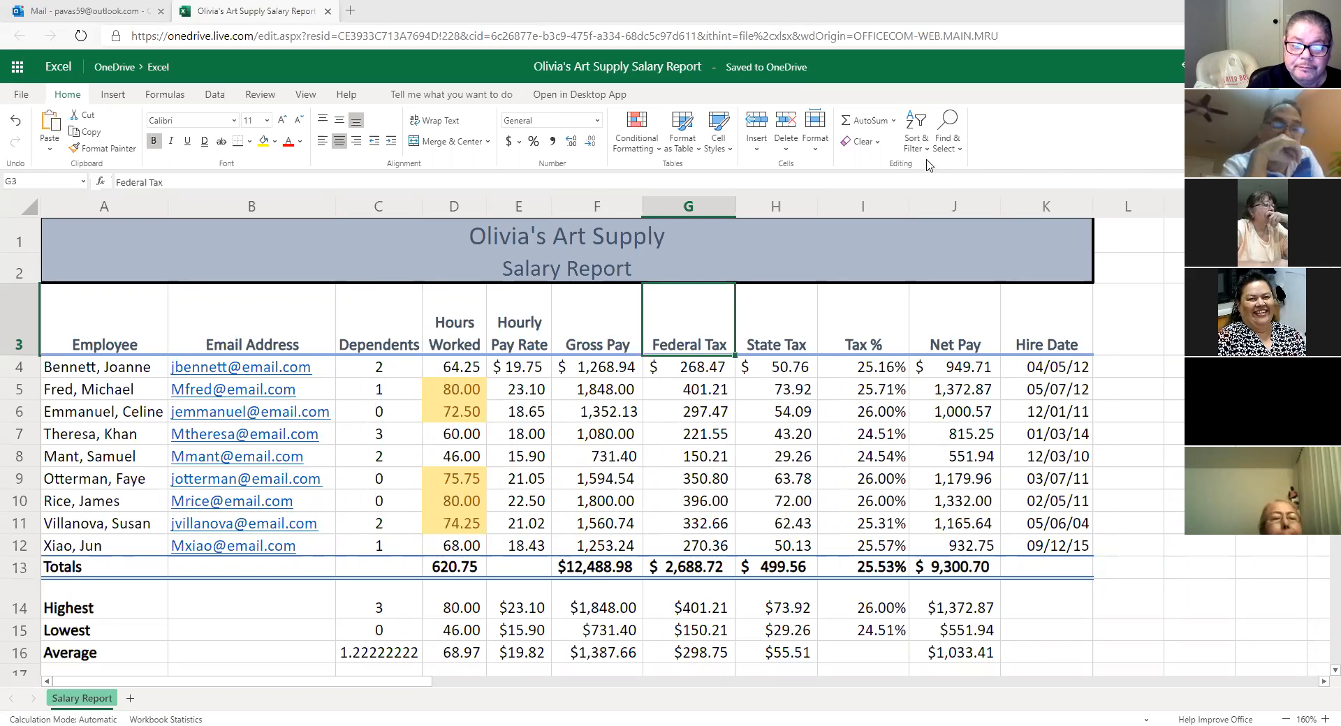
click(15, 104)
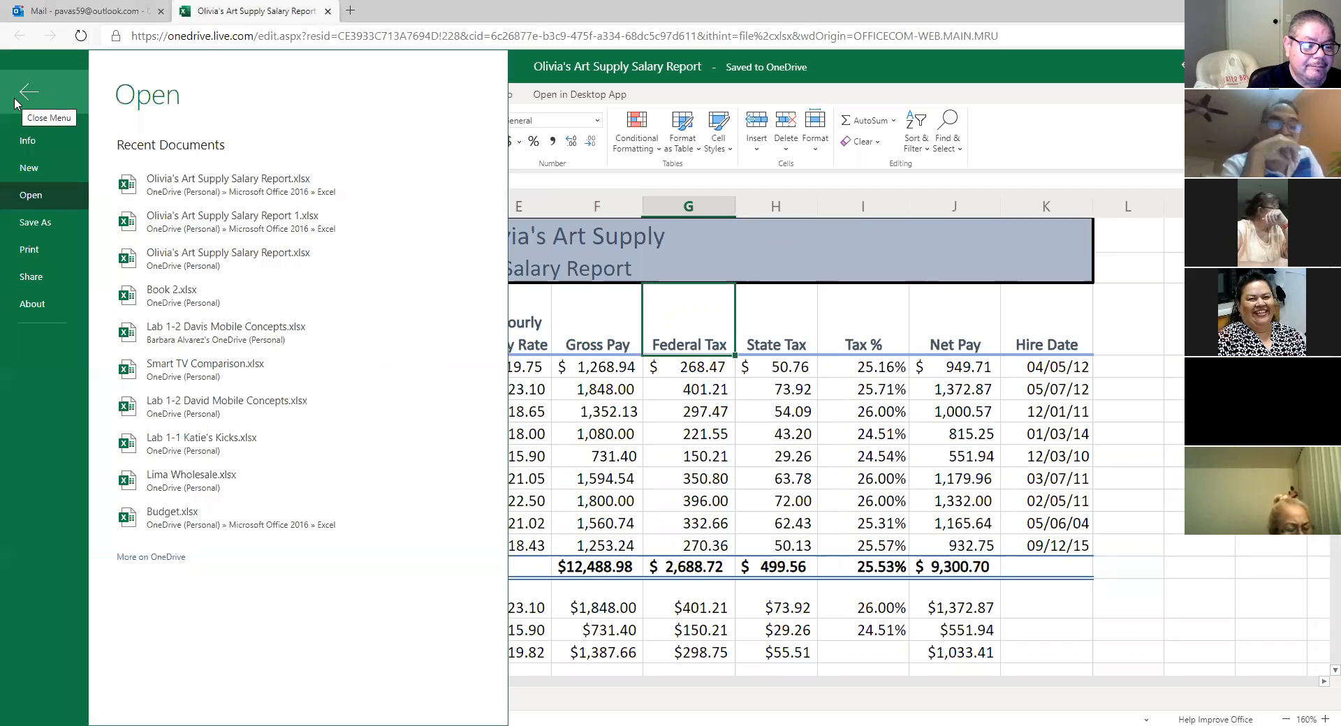
click(15, 103)
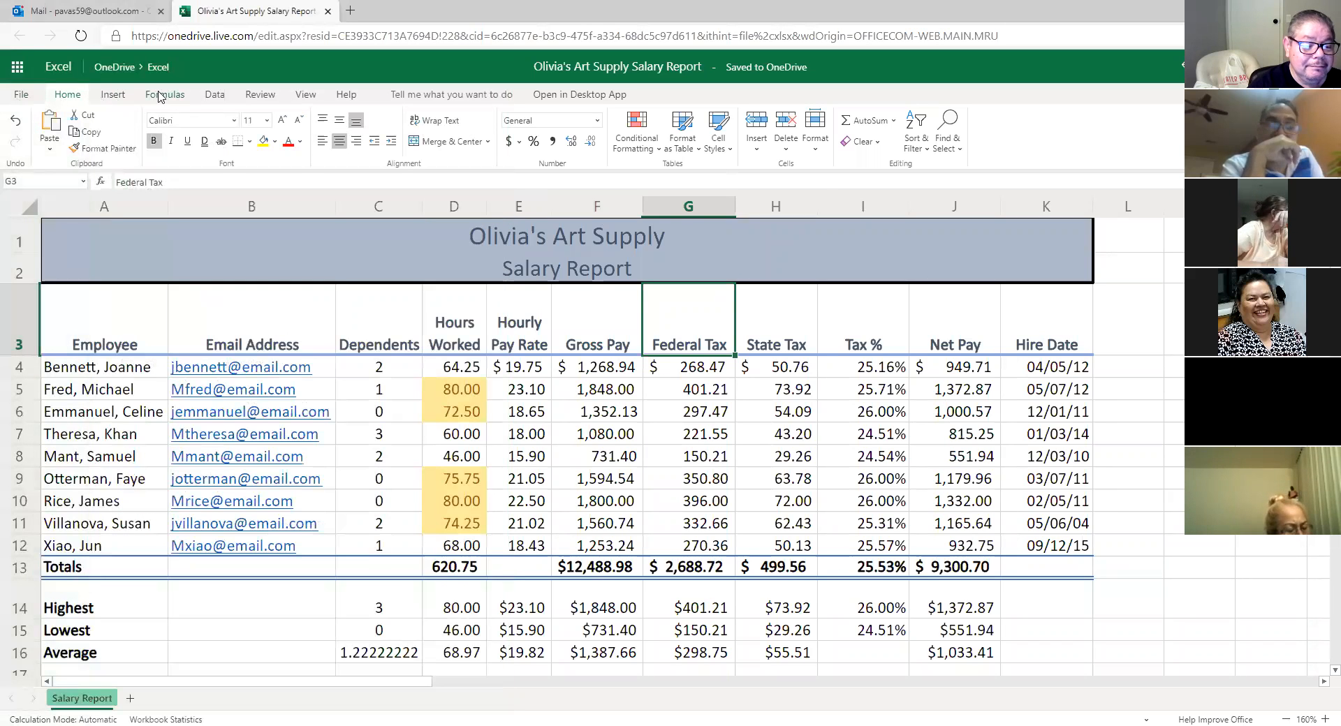
- Look up "header" in the command search, search the workbook for that word and close the Find dialog
click(465, 96)
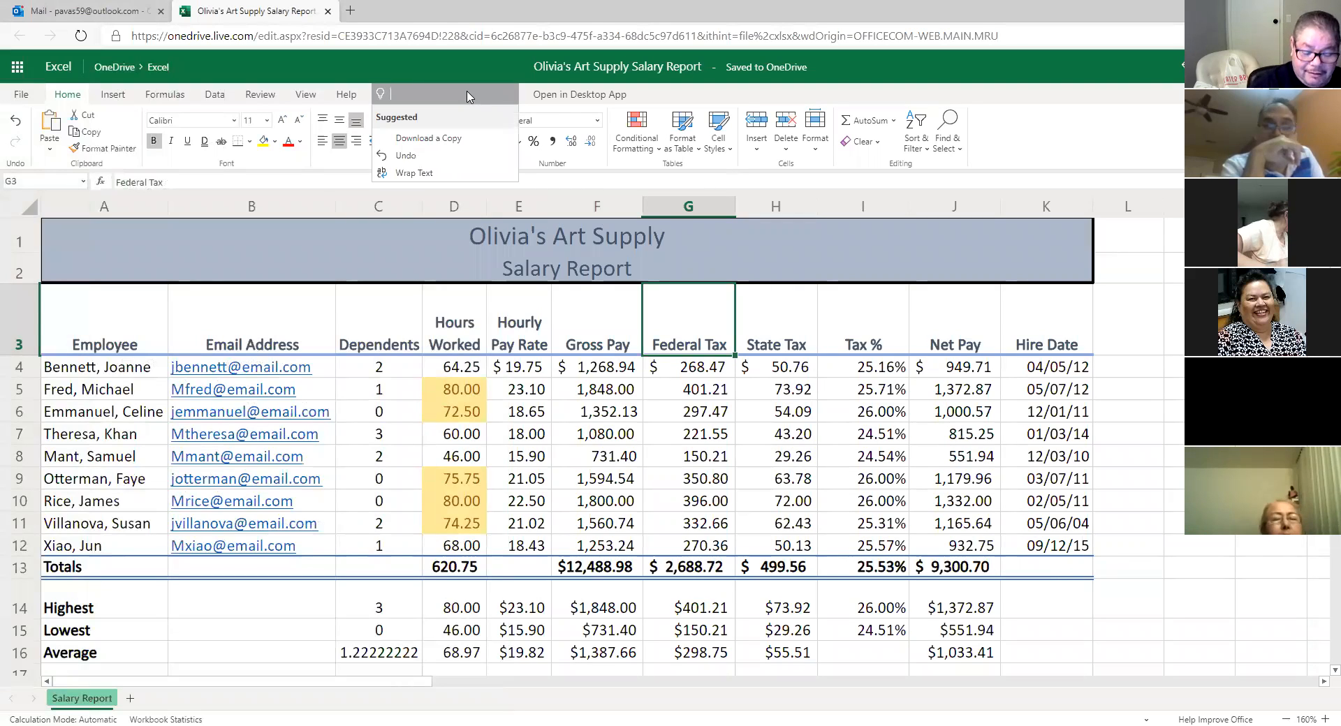
text(h)
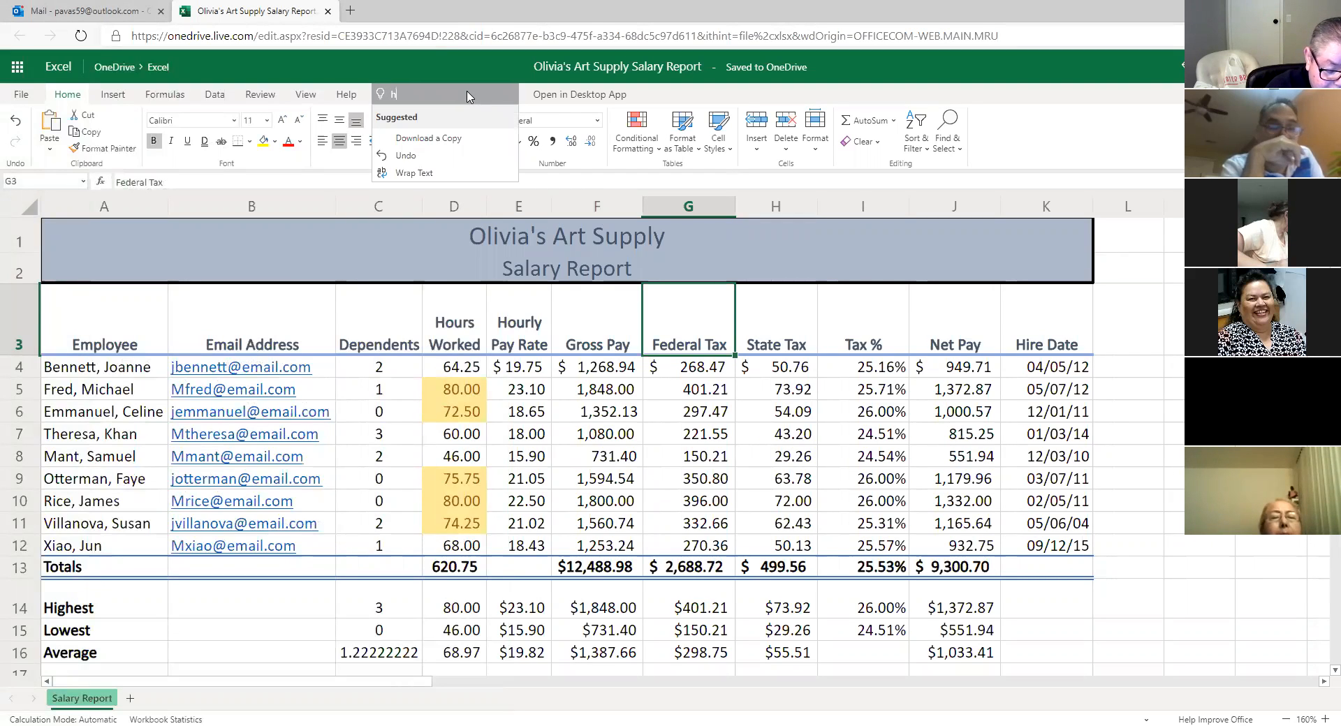
text(eade)
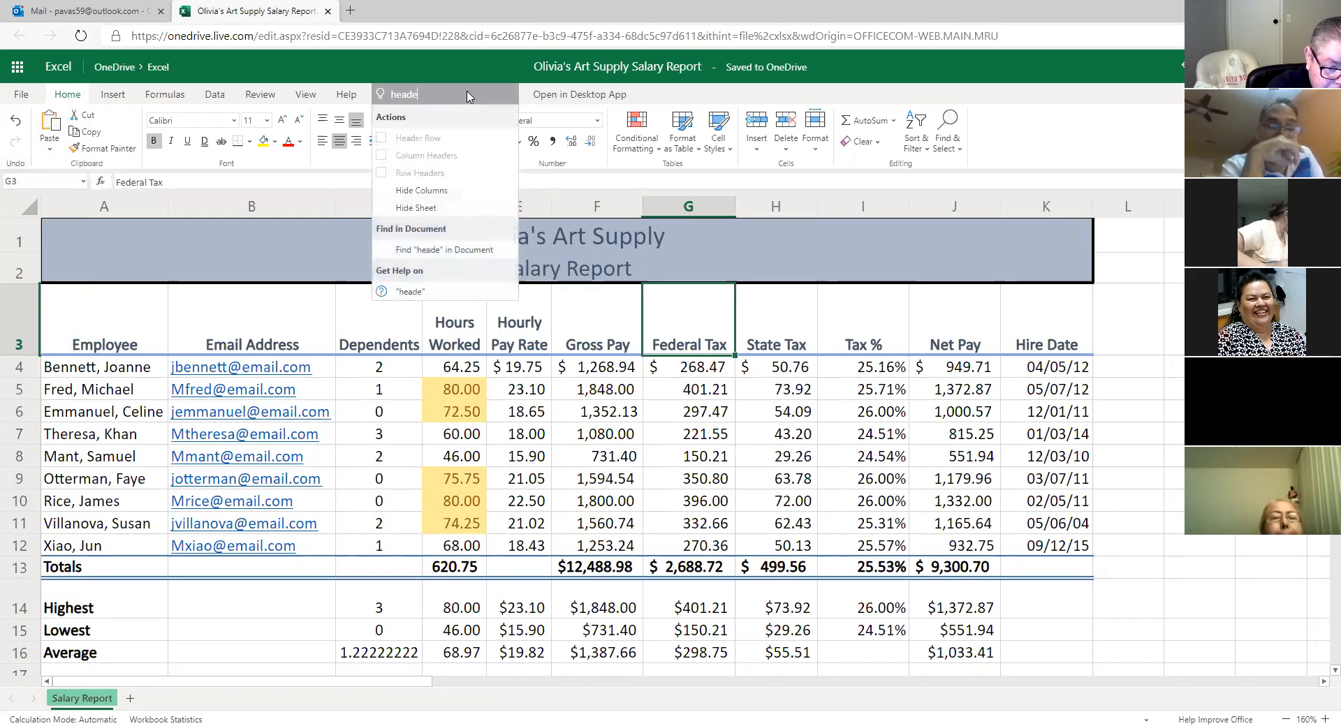
text(r)
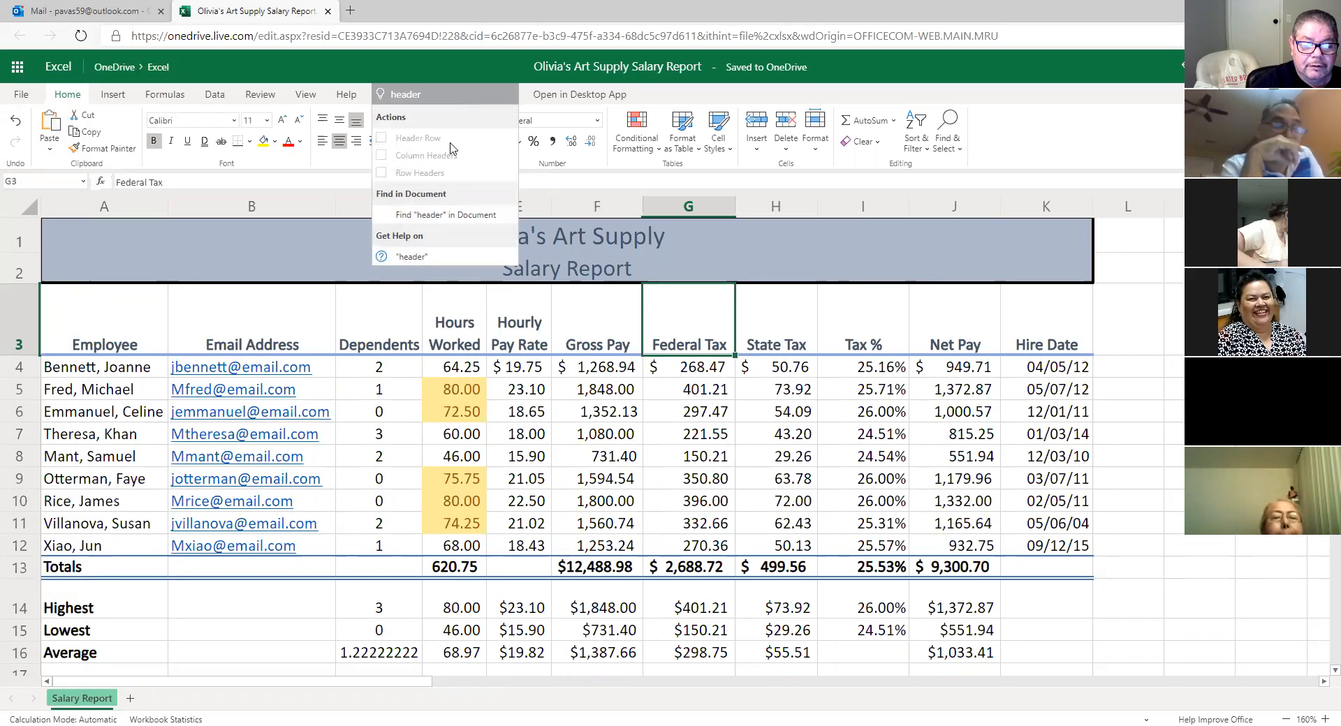
click(448, 217)
drag(719, 328, 570, 177)
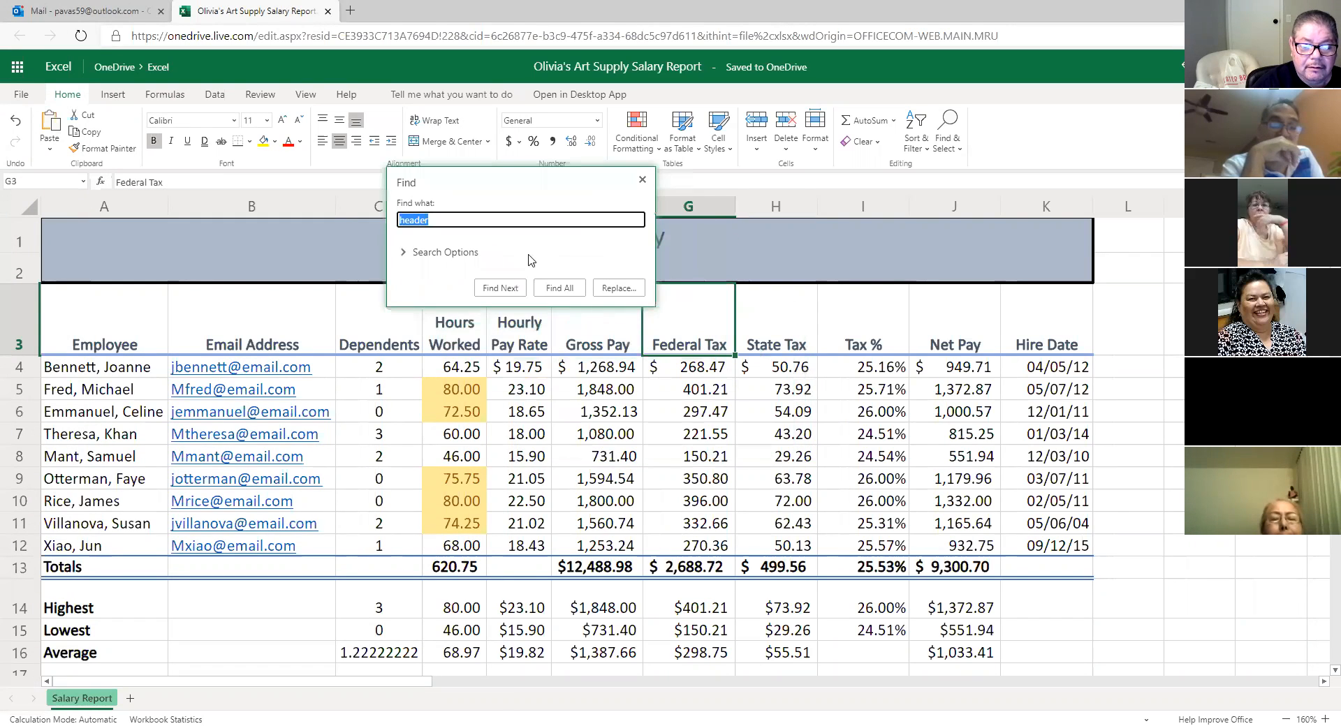
click(501, 288)
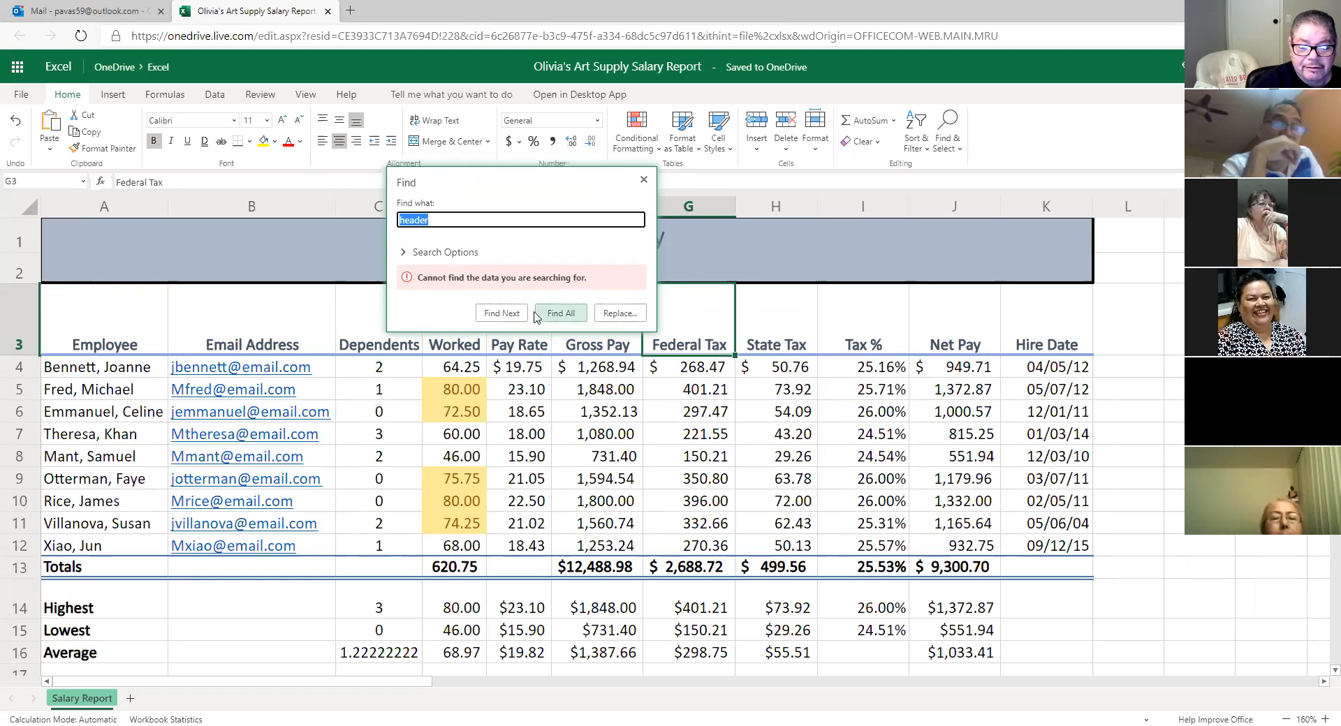
click(643, 181)
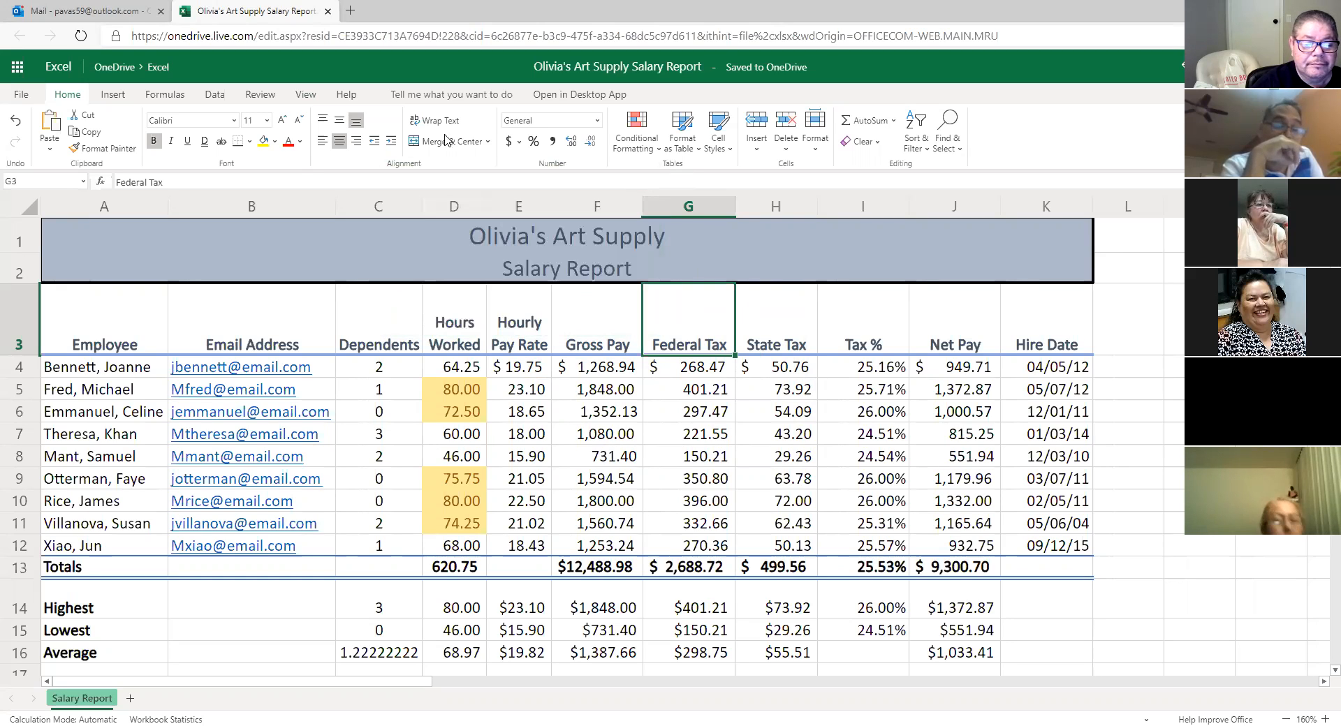
click(353, 98)
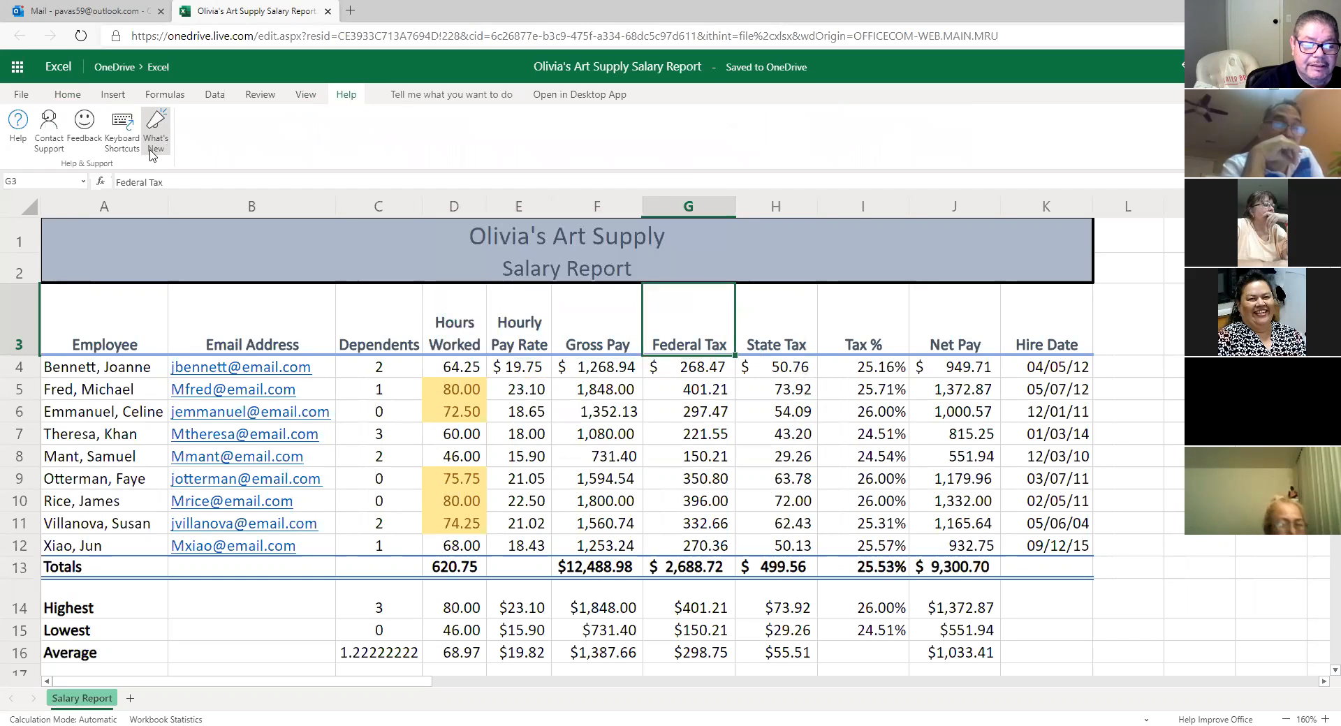
click(113, 96)
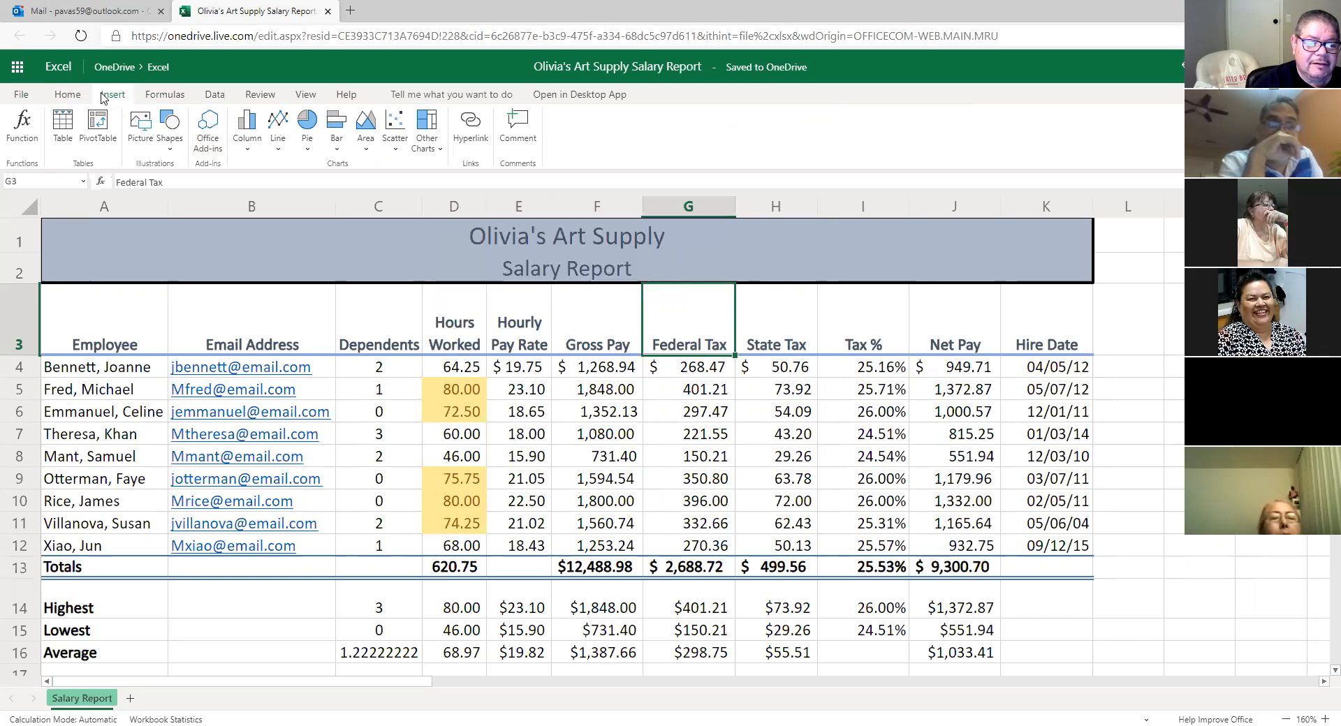
click(32, 95)
click(43, 83)
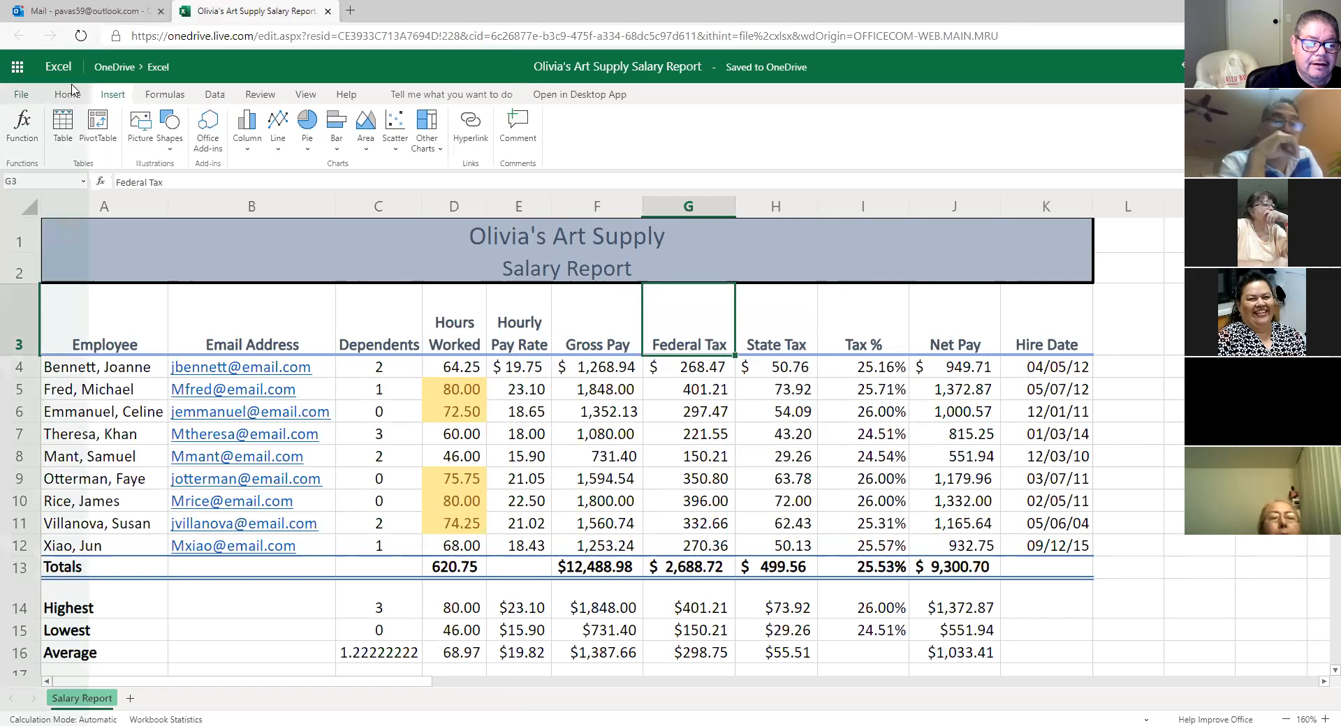
click(79, 95)
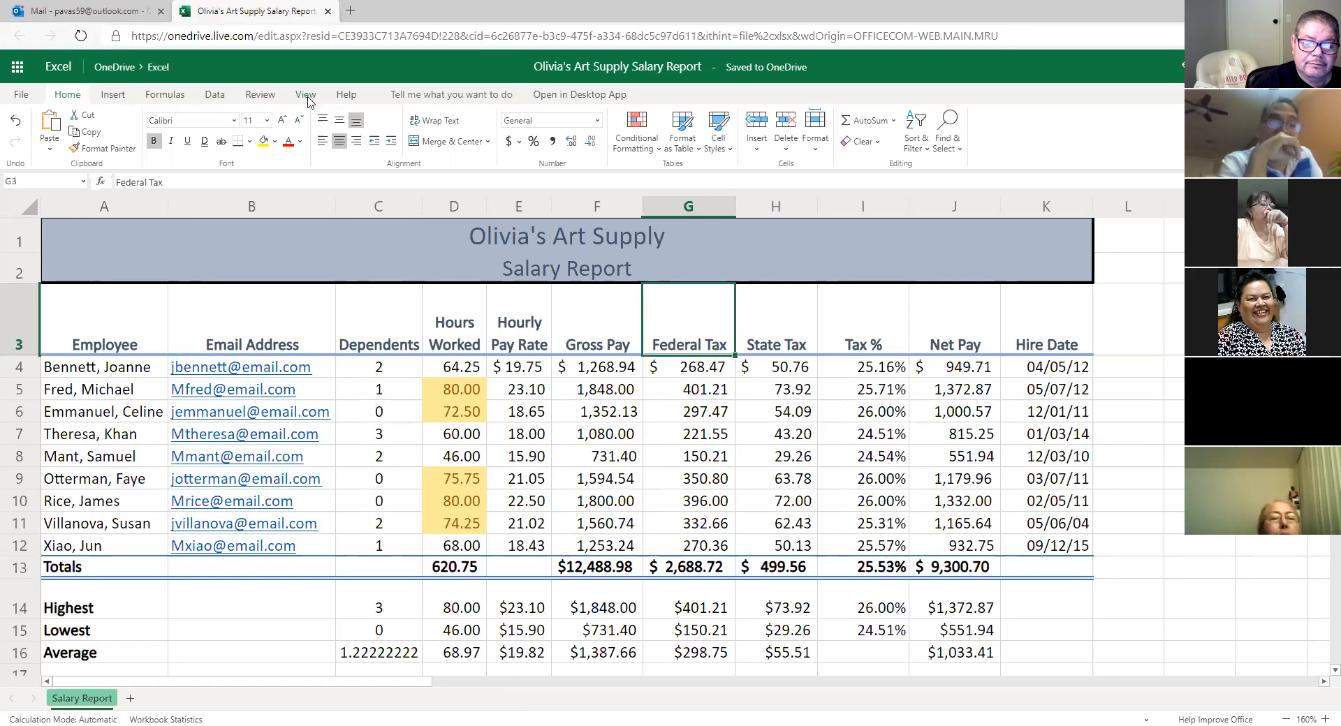
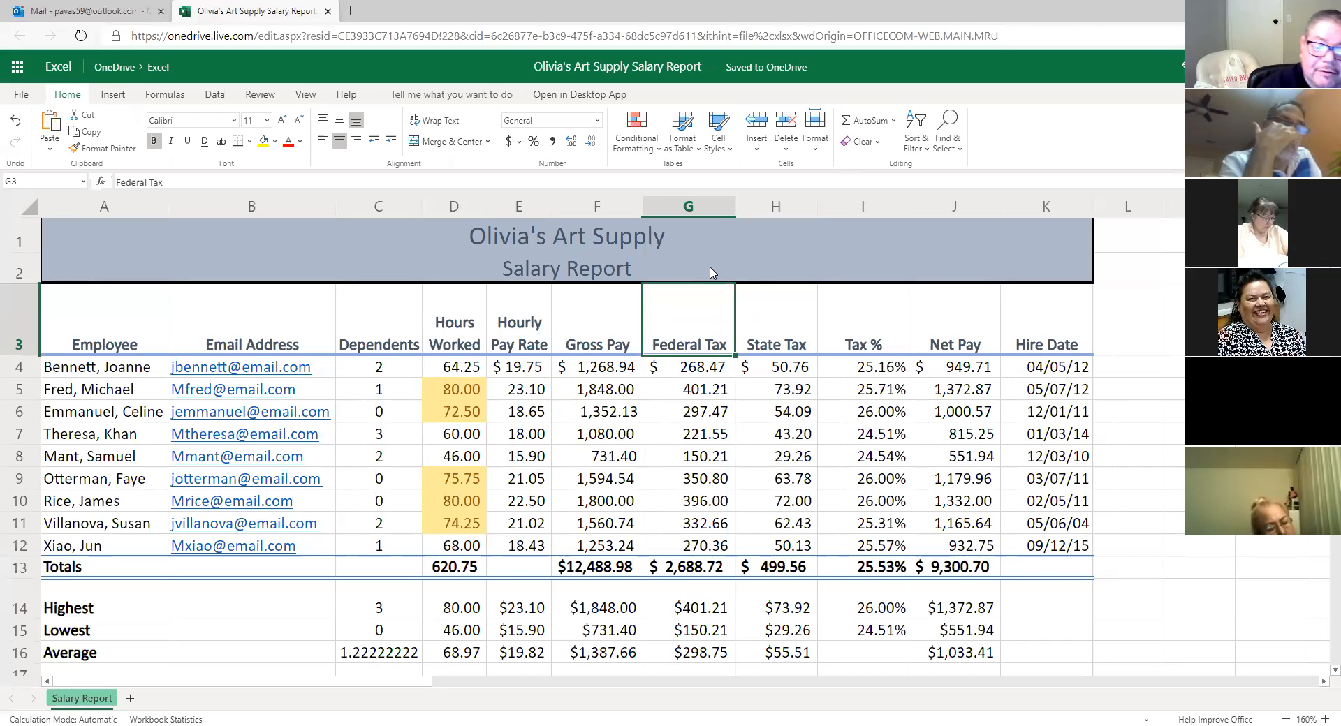
- Search the web in a new browser tab for "does office 365 have header and footer?"
key(ctrl+t)
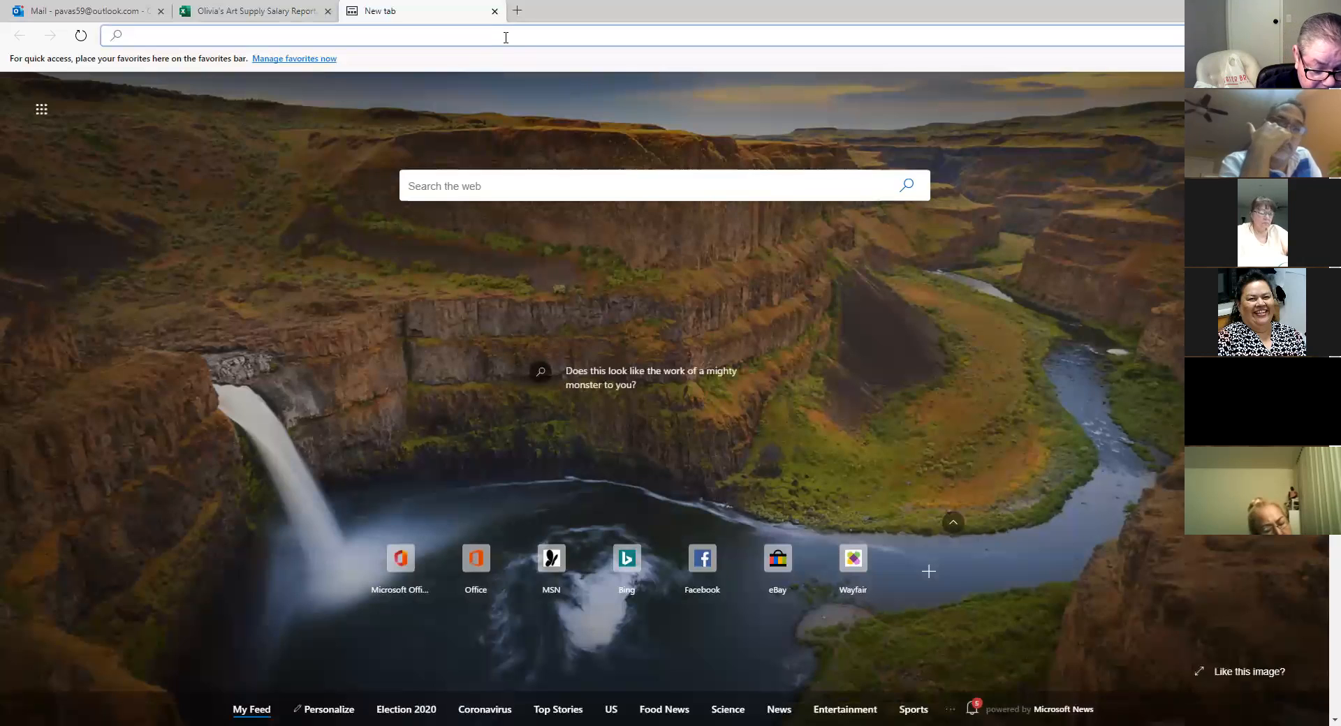
text(does )
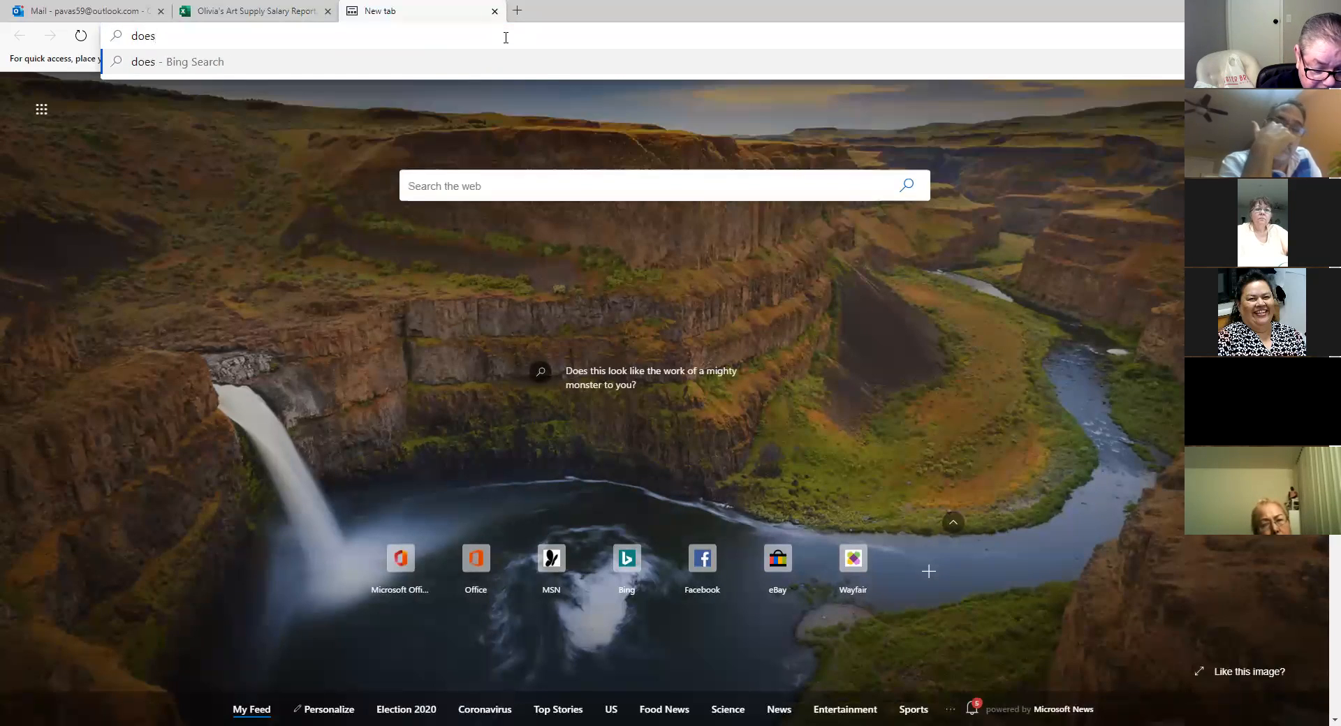
text(office )
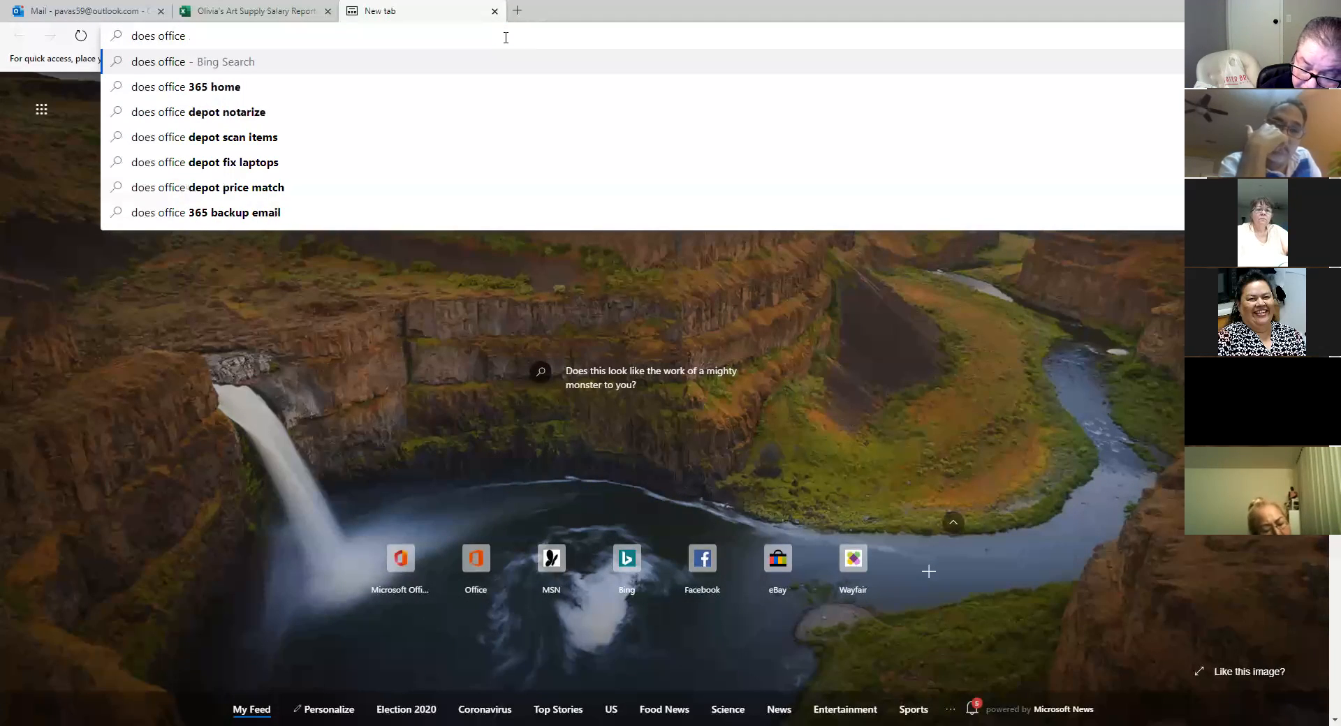
text(365 hav)
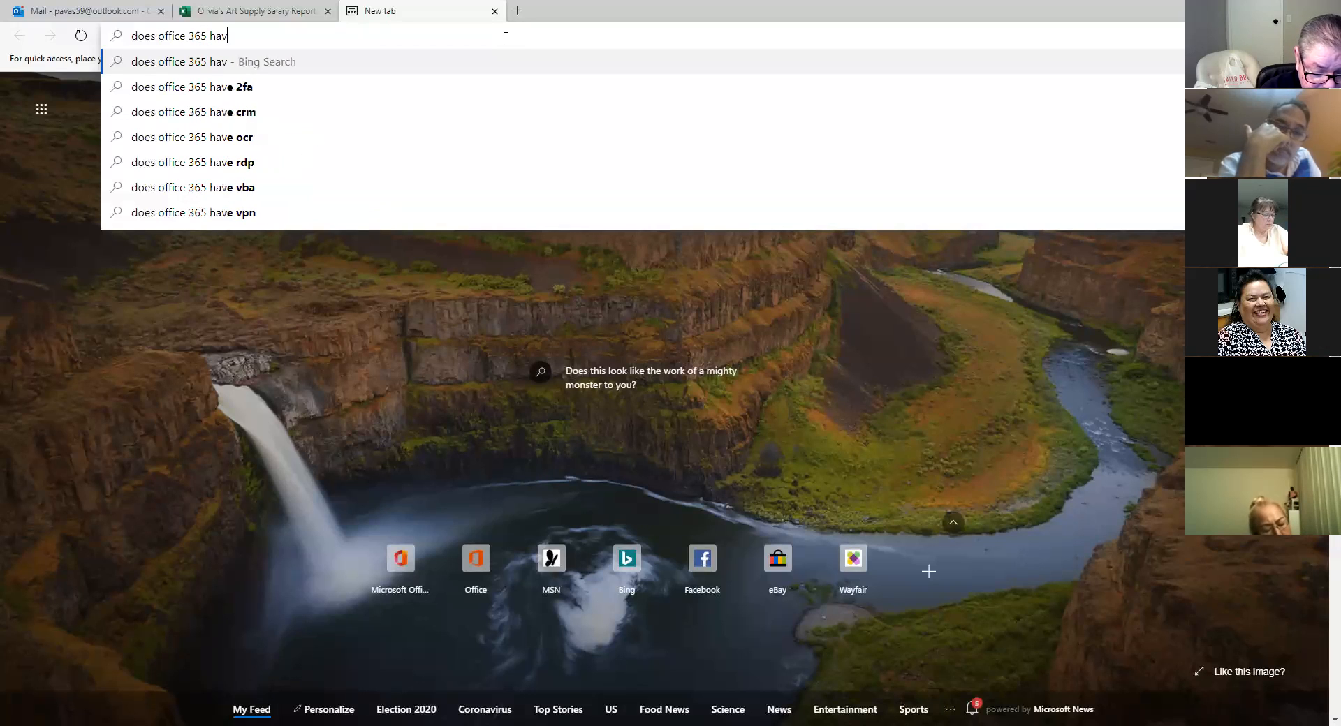
text(e head)
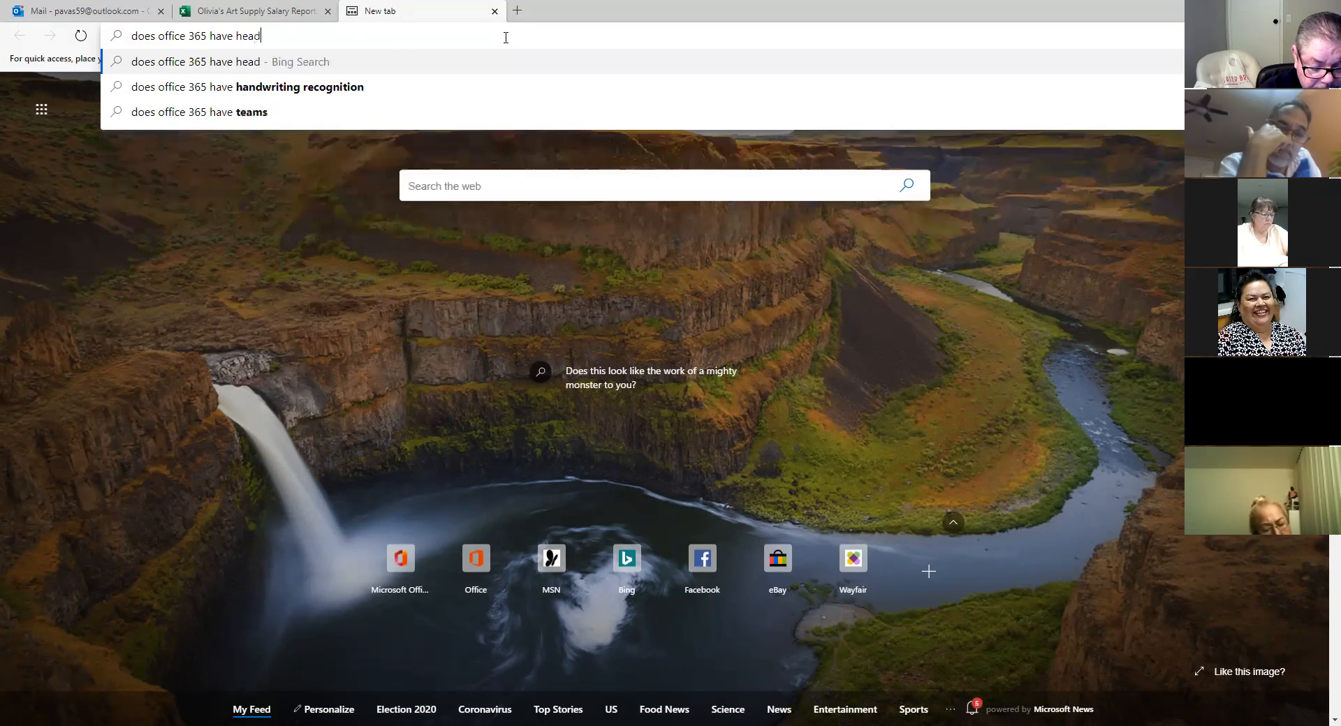
text(er and fo)
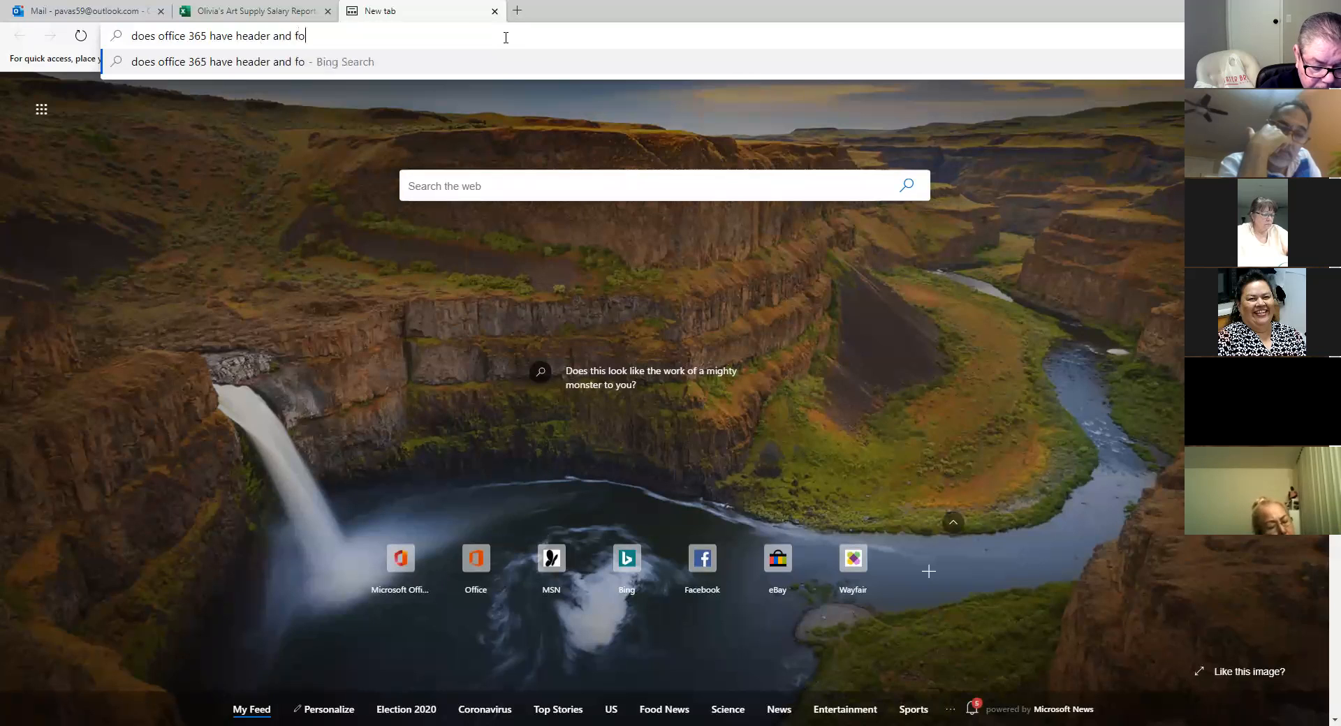
text(oter?)
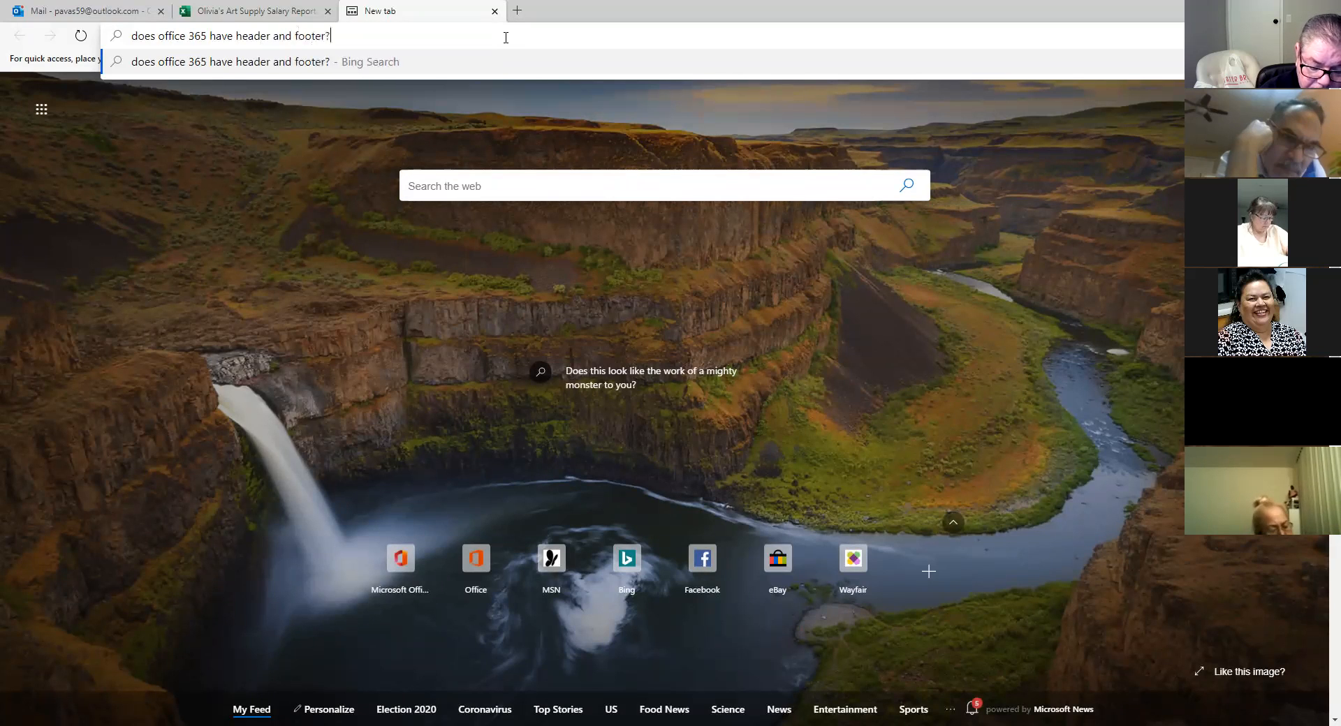
key(Return)
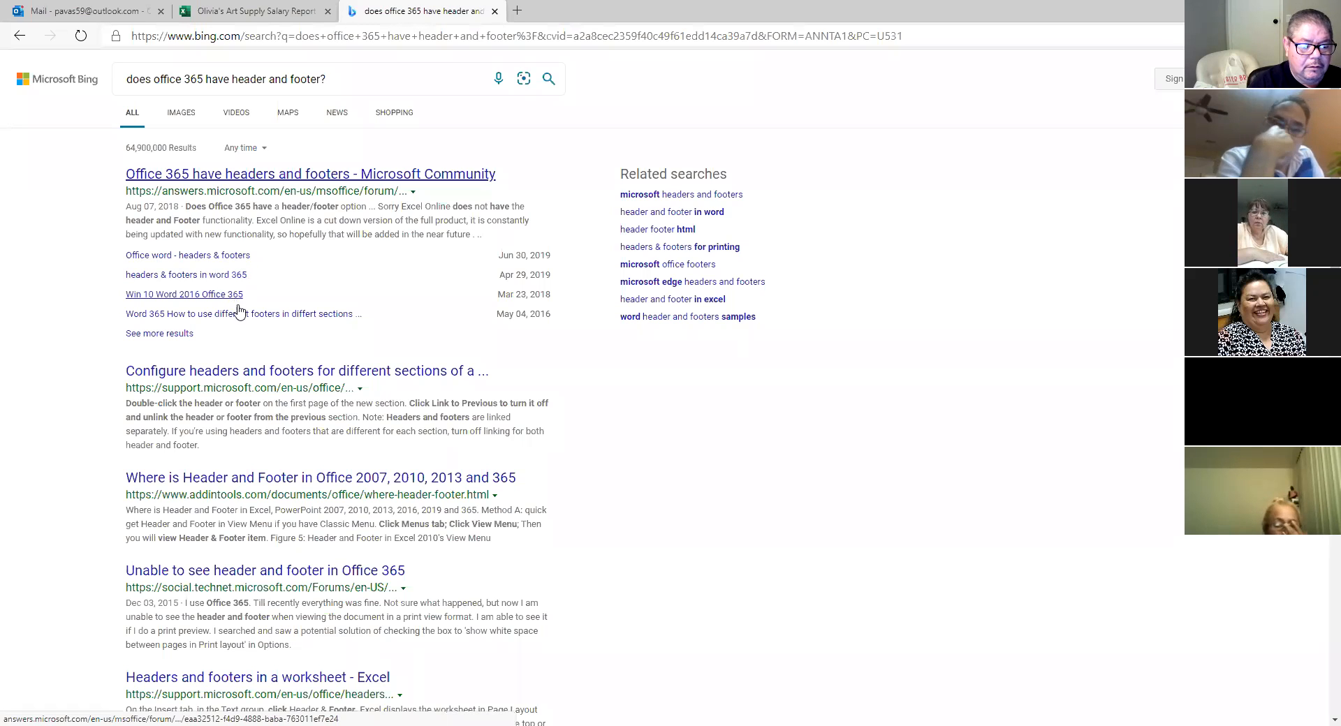
- Open the Microsoft Community thread "Office 365 have headers and footers" and read the reply about header and footer support in Excel Online
click(274, 176)
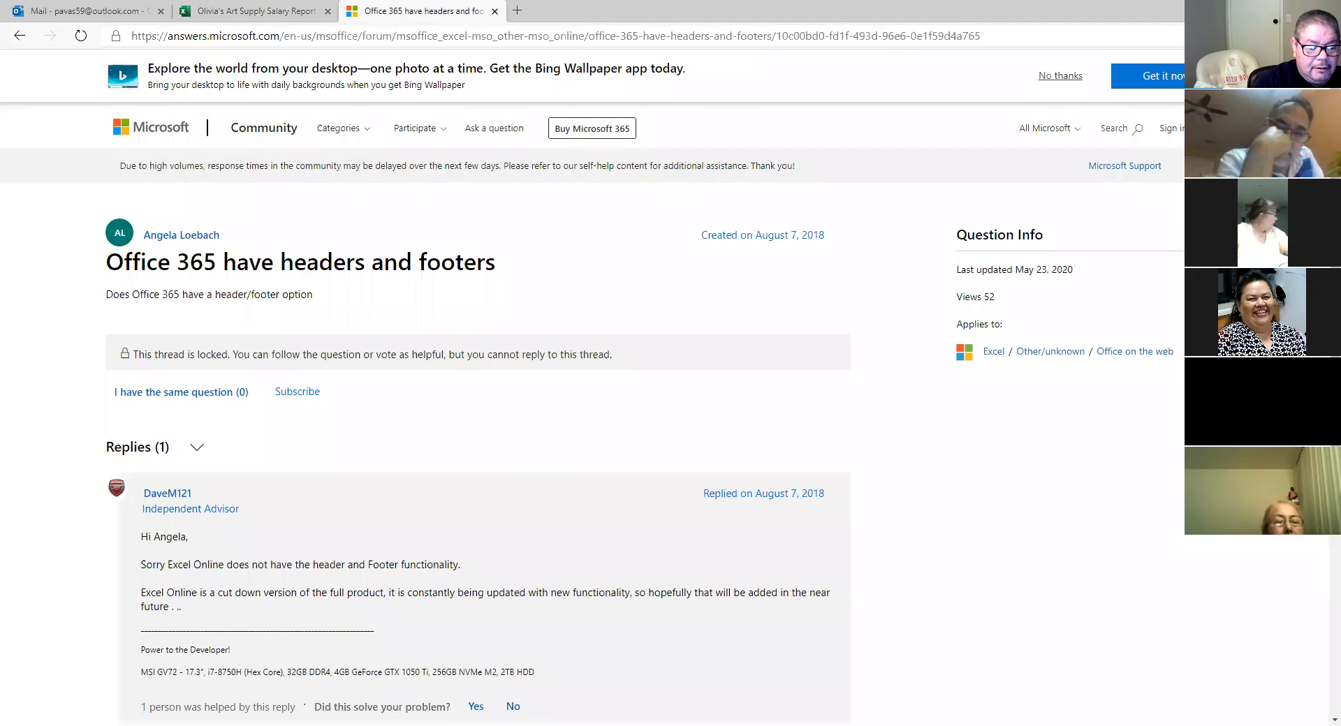
scroll(395, 403, down, 3)
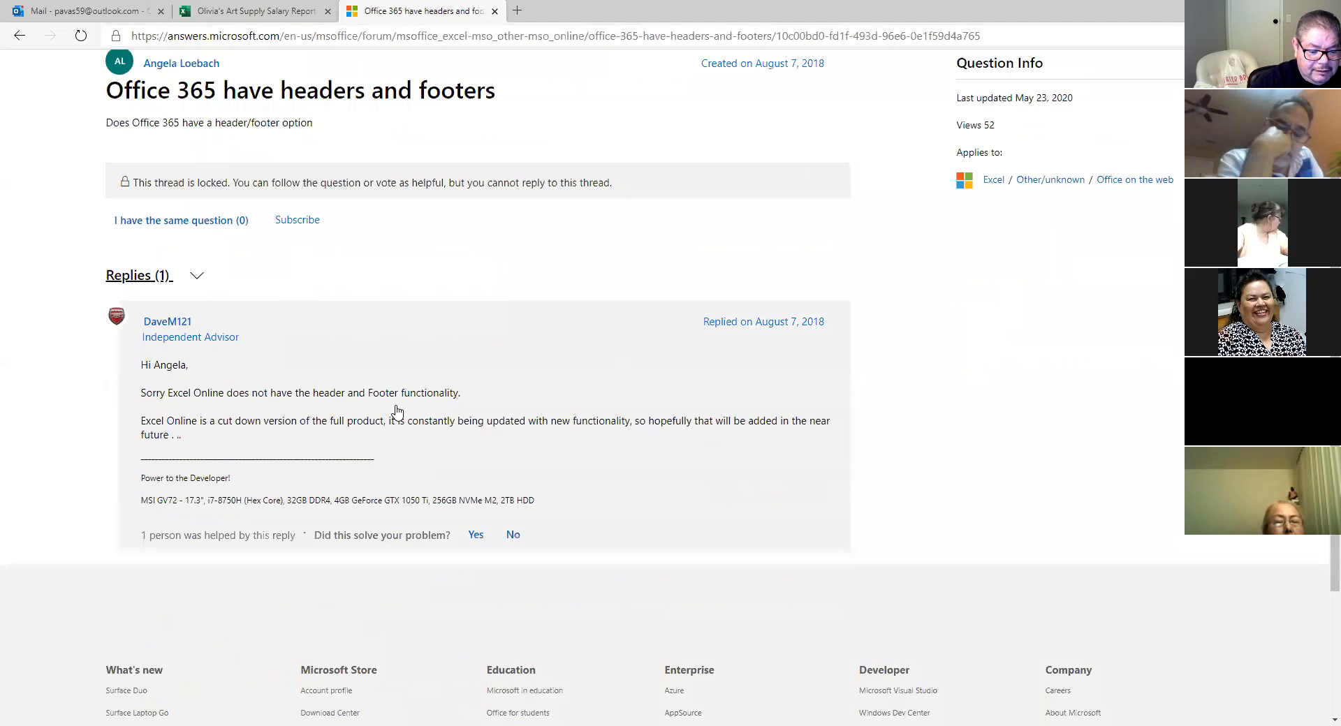
drag(468, 368, 139, 365)
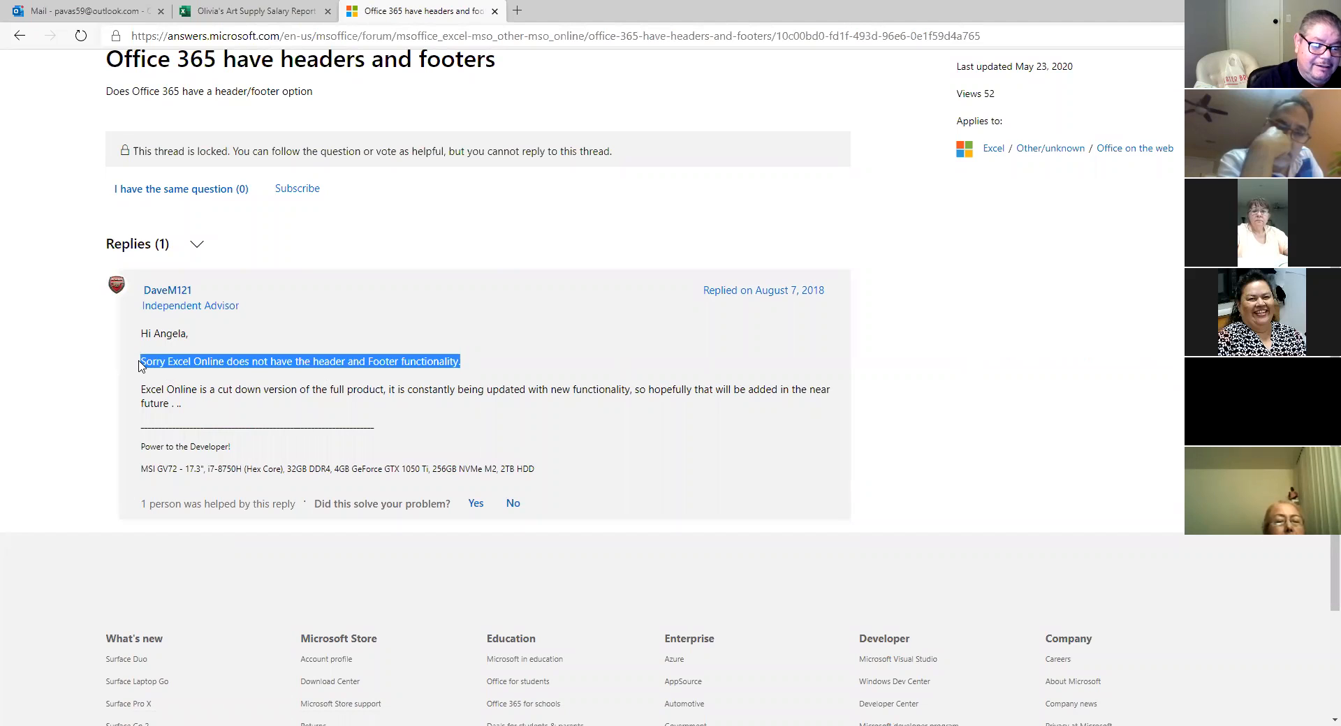
click(230, 362)
scroll(293, 266, up, 3)
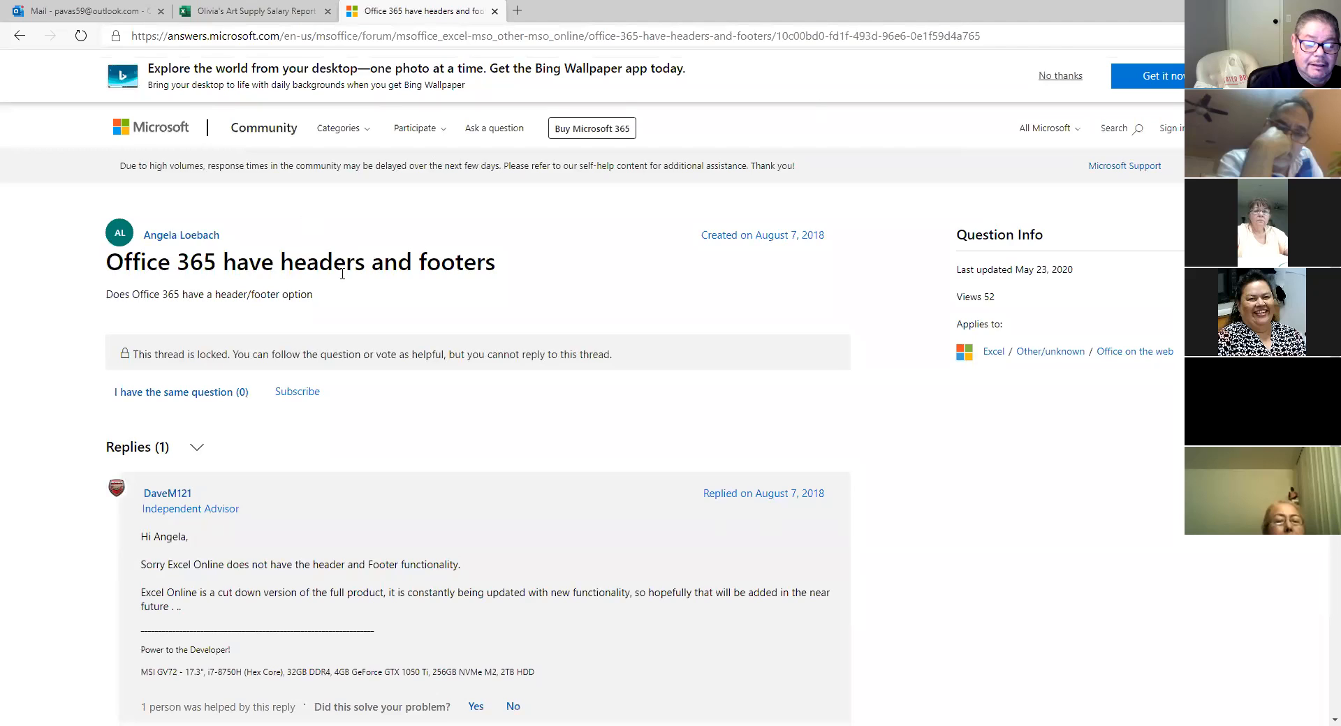
scroll(407, 364, down, 4)
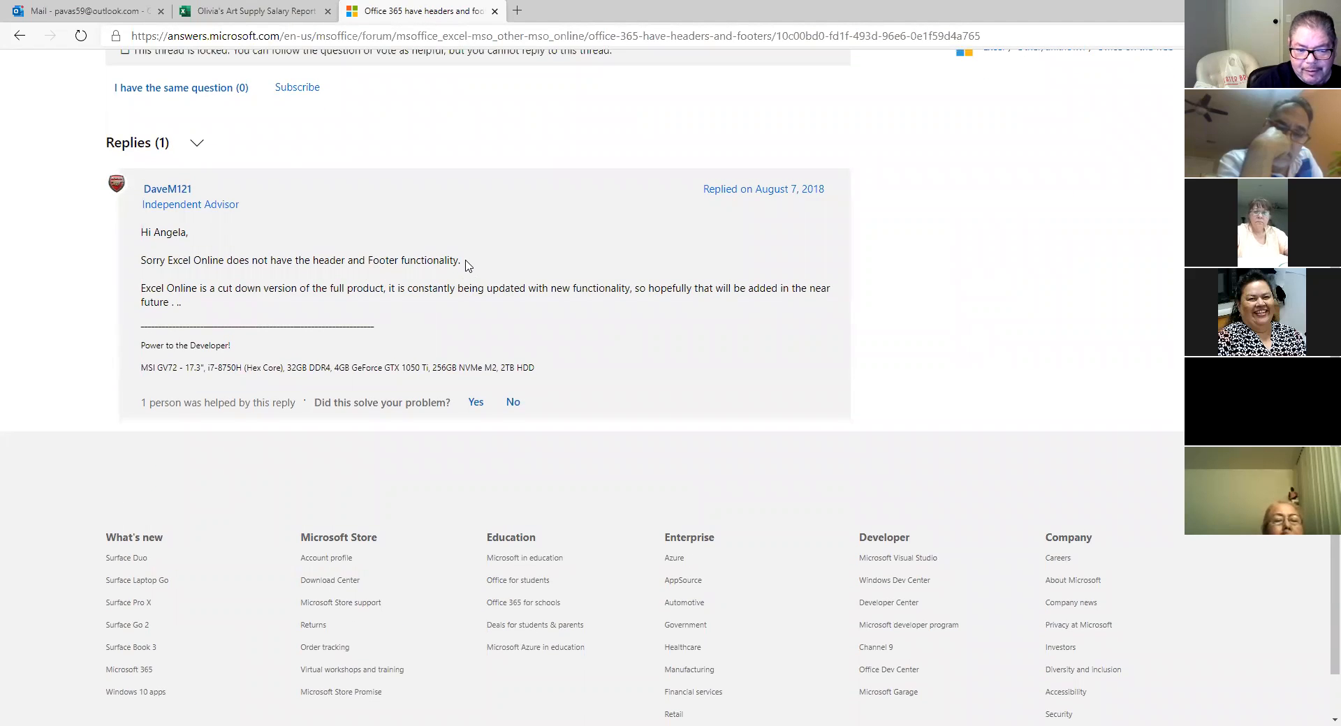
drag(460, 260, 140, 260)
click(285, 259)
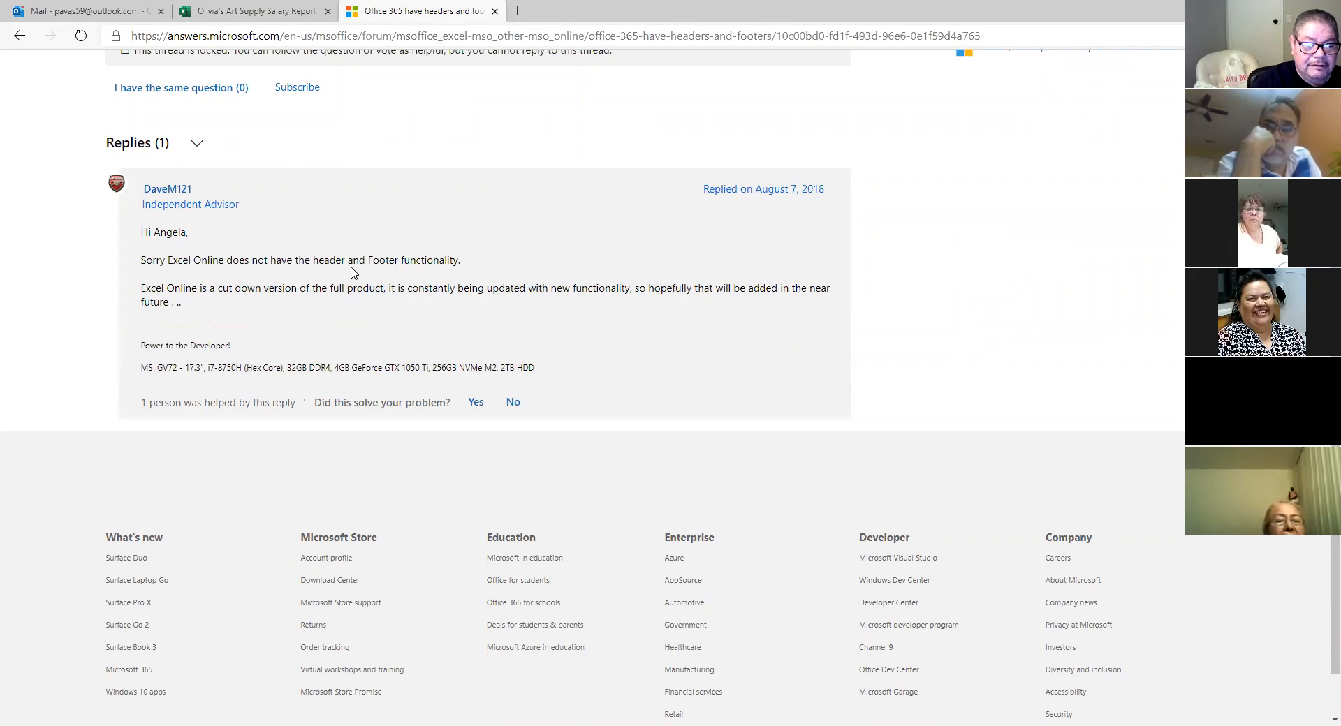
scroll(381, 280, up, 5)
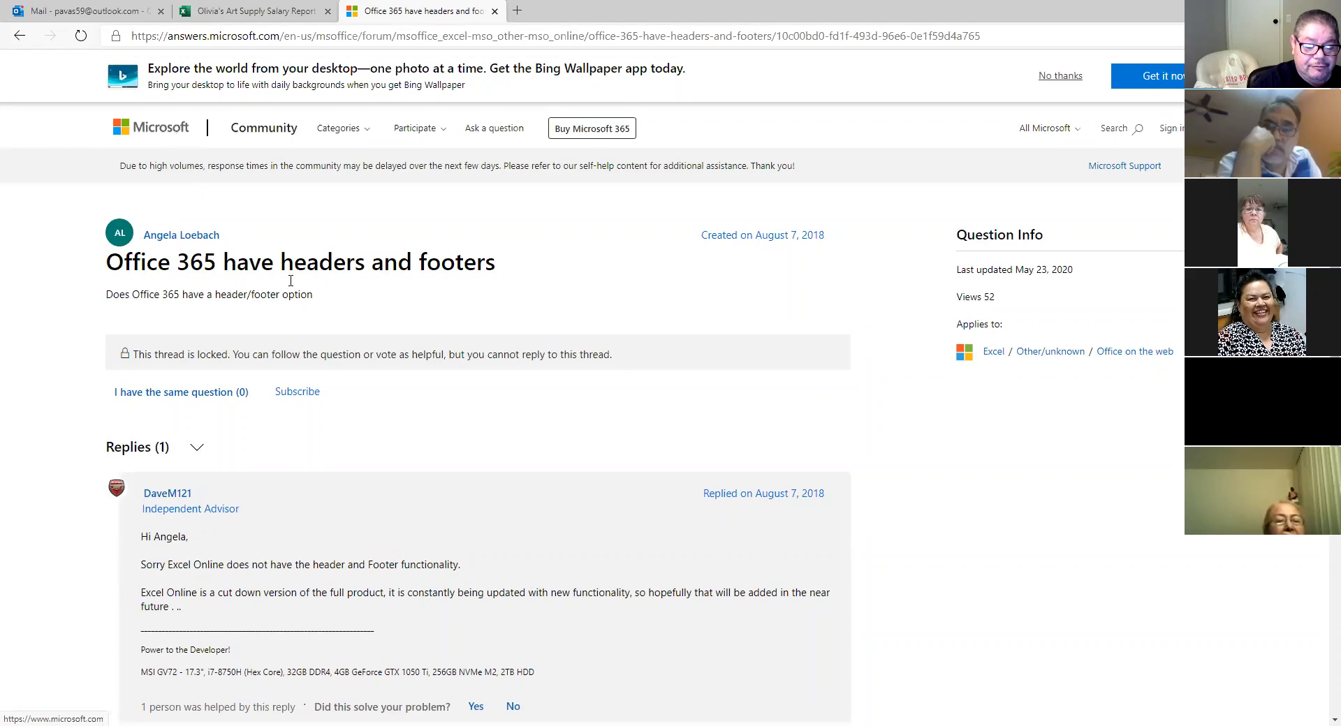
scroll(349, 364, down, 5)
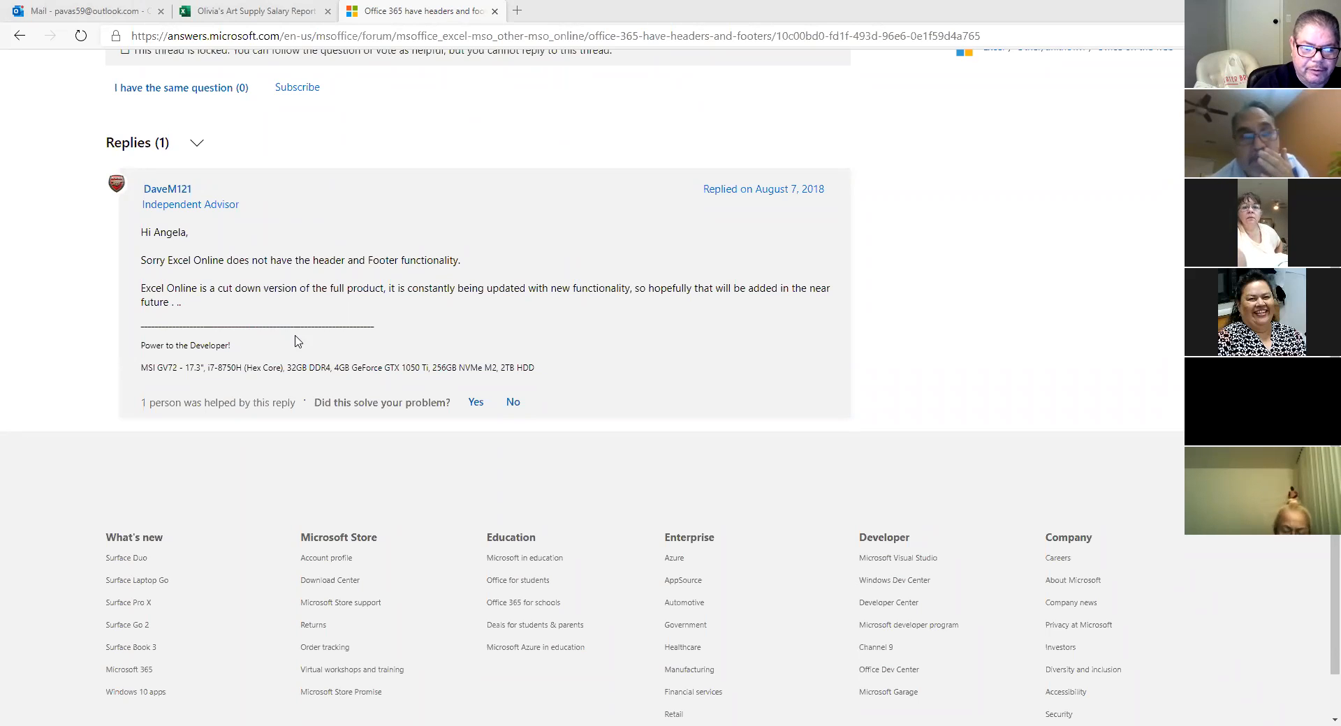
click(263, 15)
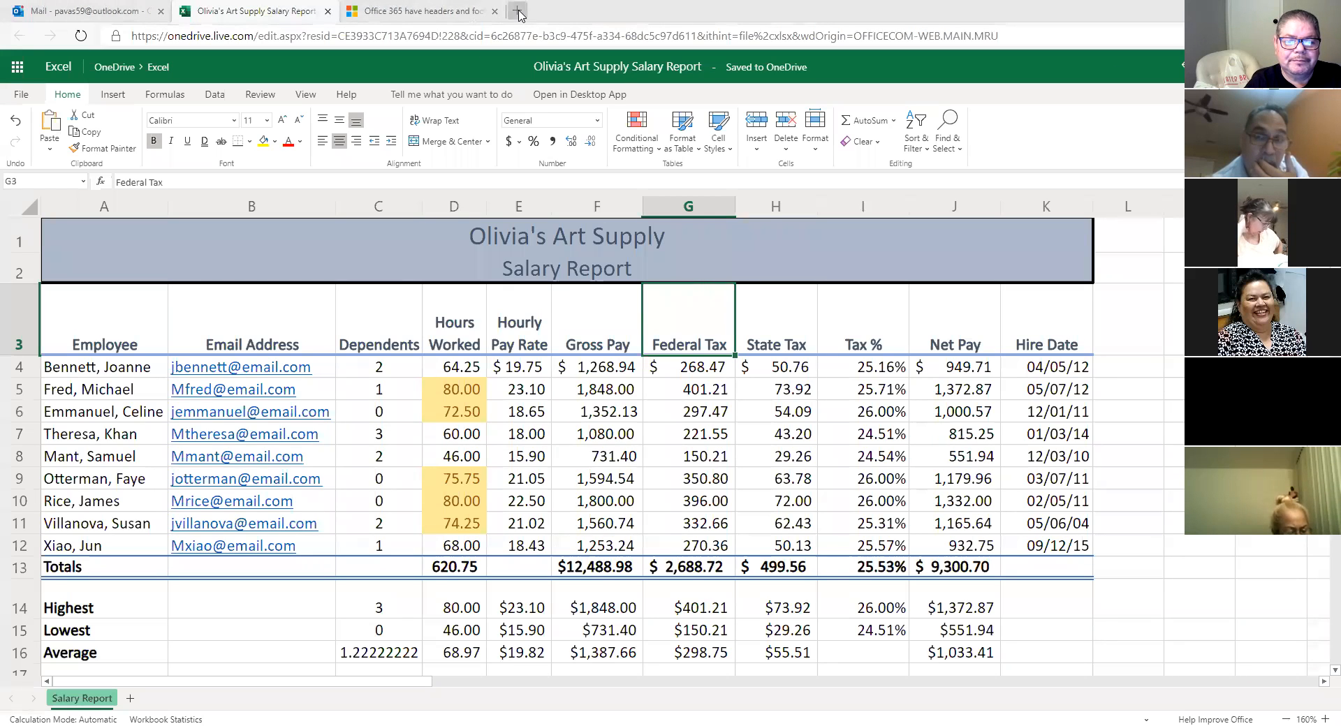
click(472, 20)
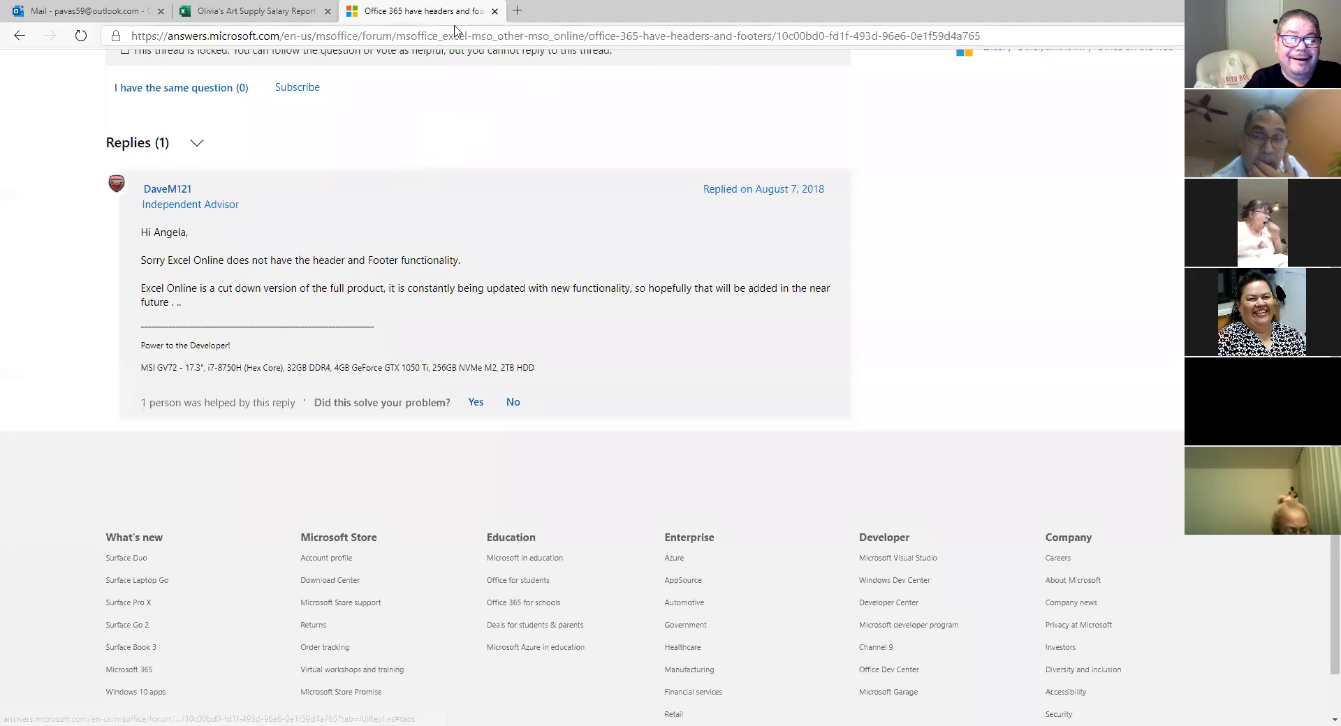
- Go back to the search results and replace the query with a search for "office 365 premium"
click(19, 36)
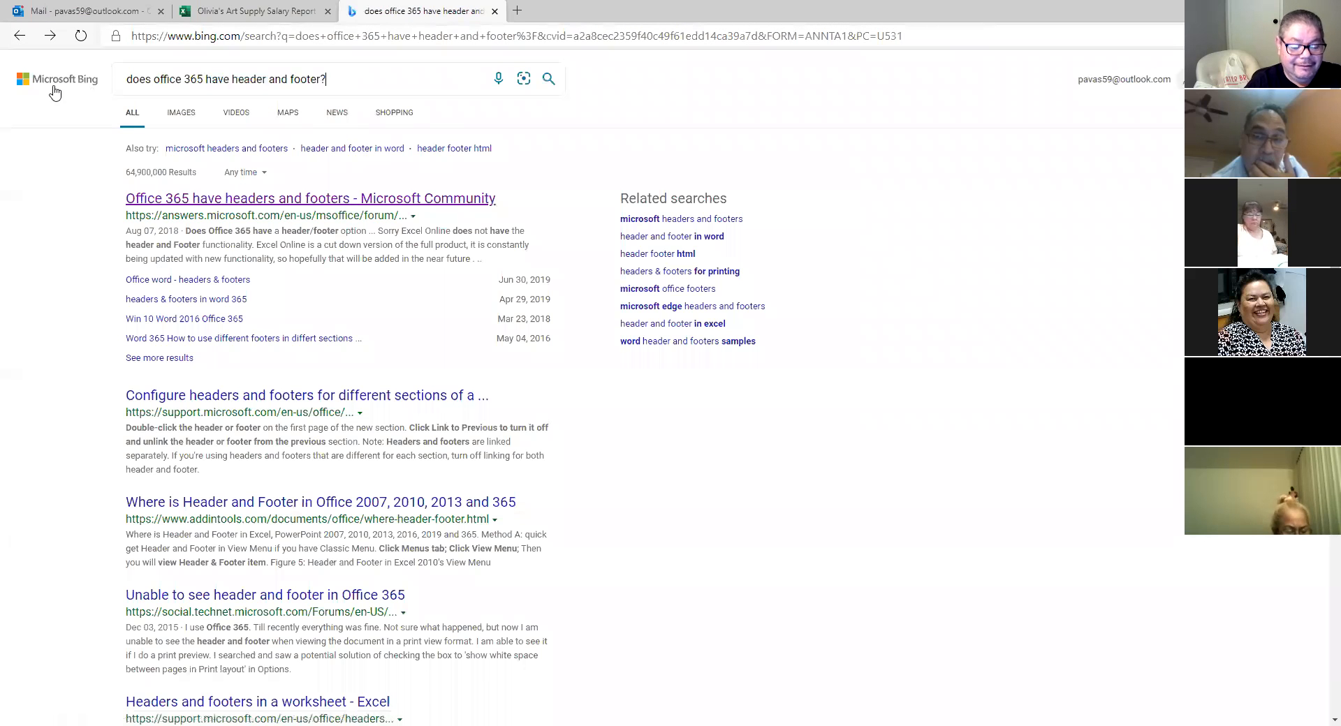
key(BackSpace)
key(BackSpace)
key(BackSpace)
key(BackSpace)
key(BackSpace)
key(BackSpace)
key(BackSpace)
key(BackSpace)
key(BackSpace)
key(BackSpace)
key(BackSpace)
key(BackSpace)
key(BackSpace)
key(BackSpace)
key(BackSpace)
key(BackSpace)
key(BackSpace)
key(BackSpace)
key(BackSpace)
key(BackSpace)
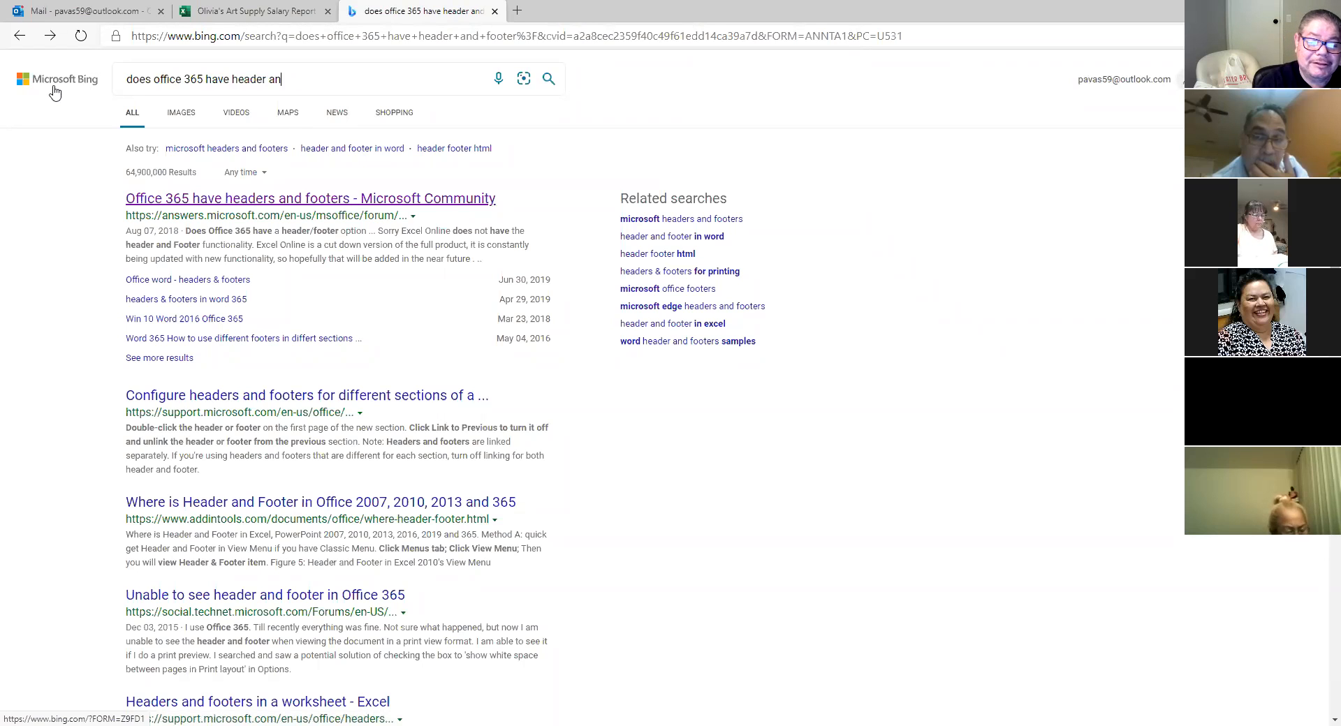
key(BackSpace)
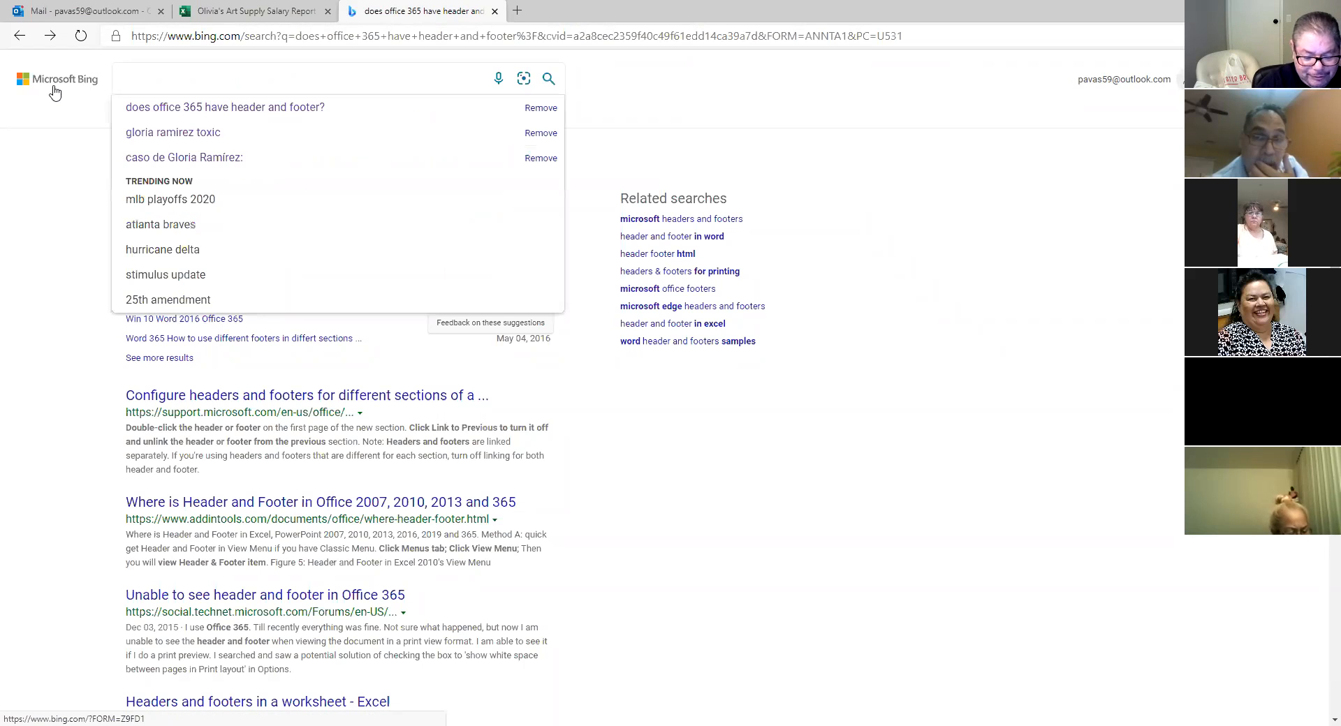
text(off)
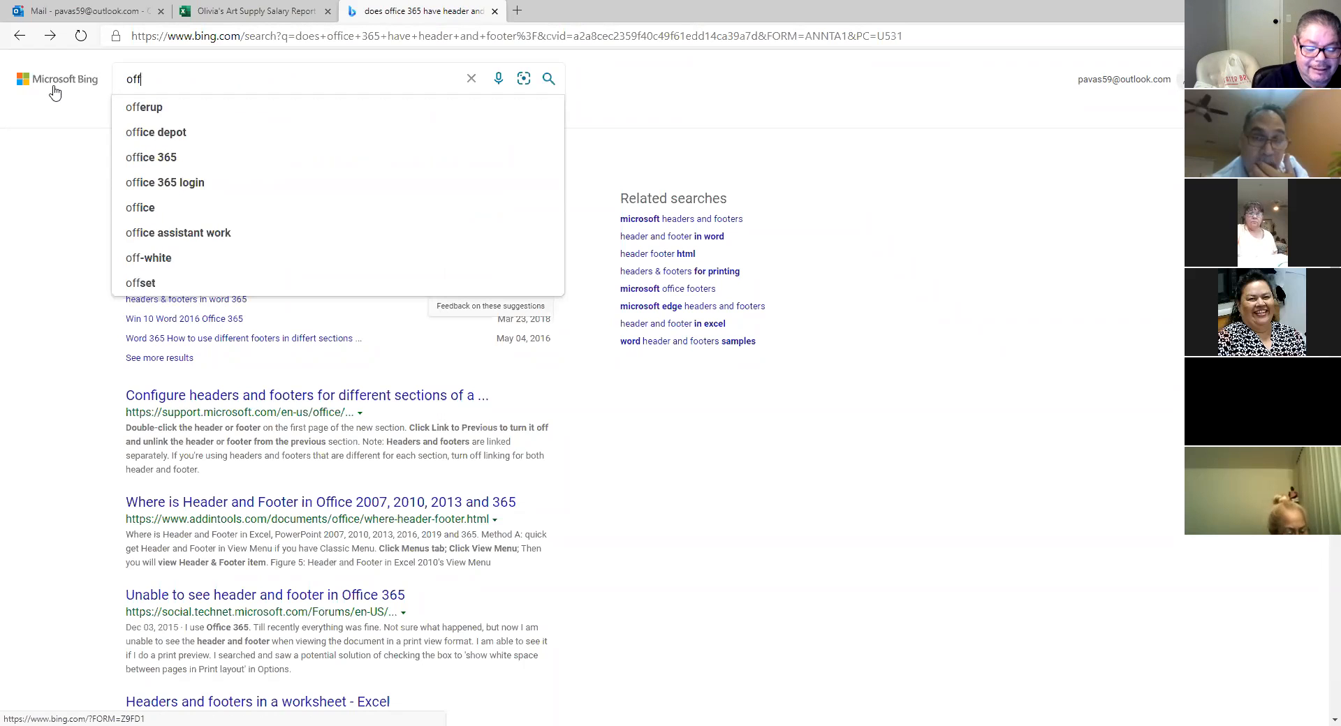
key(Down)
key(Down)
key(Down)
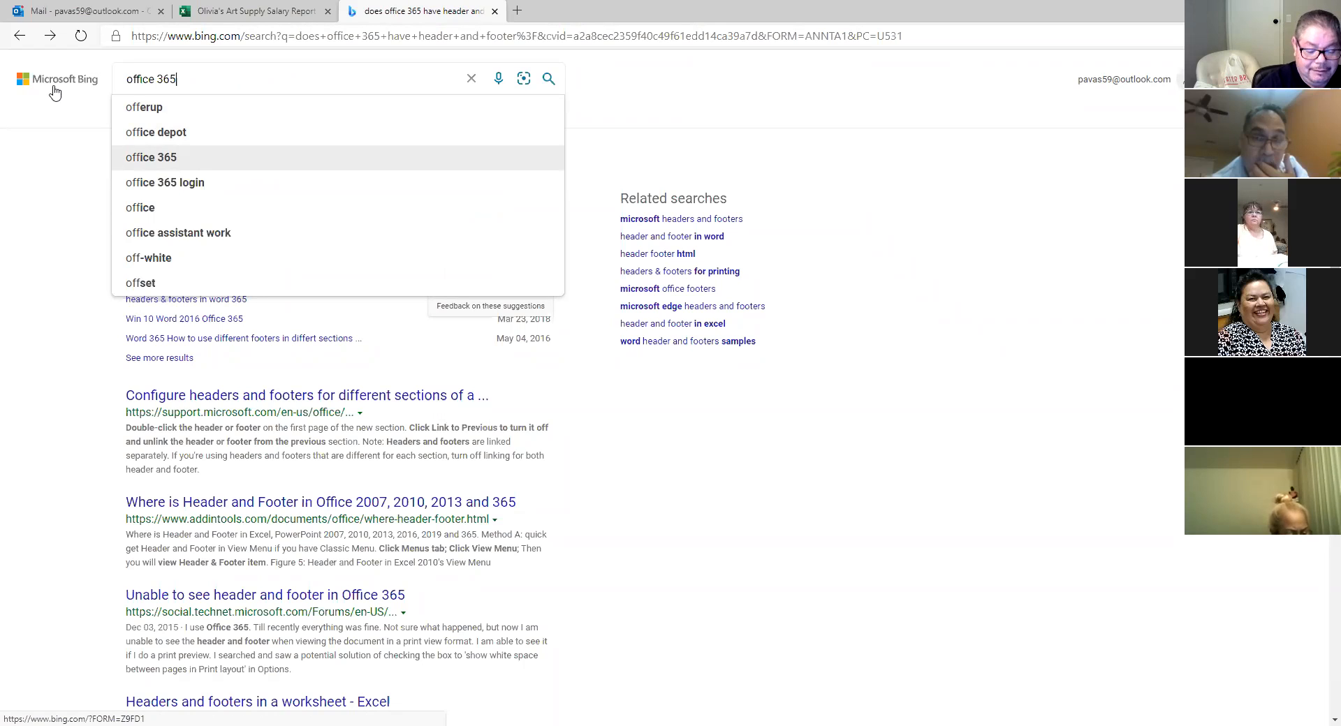
text(pre)
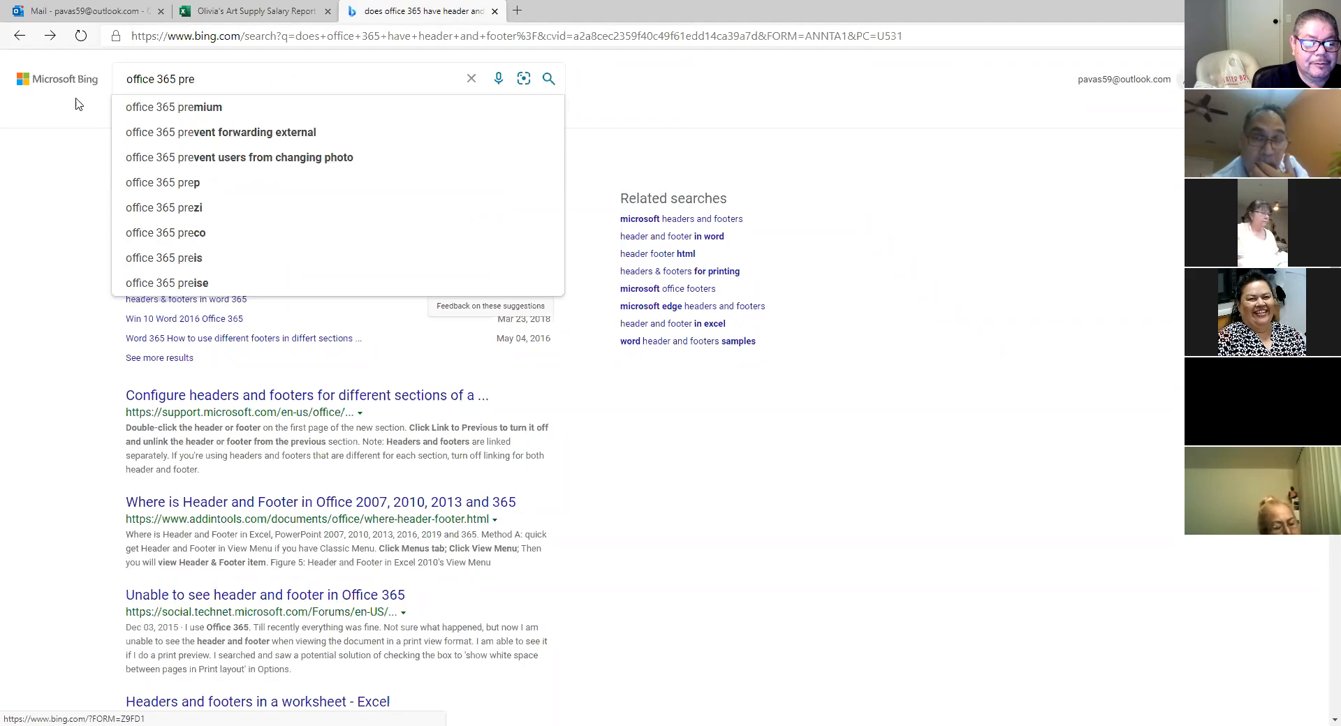
click(164, 108)
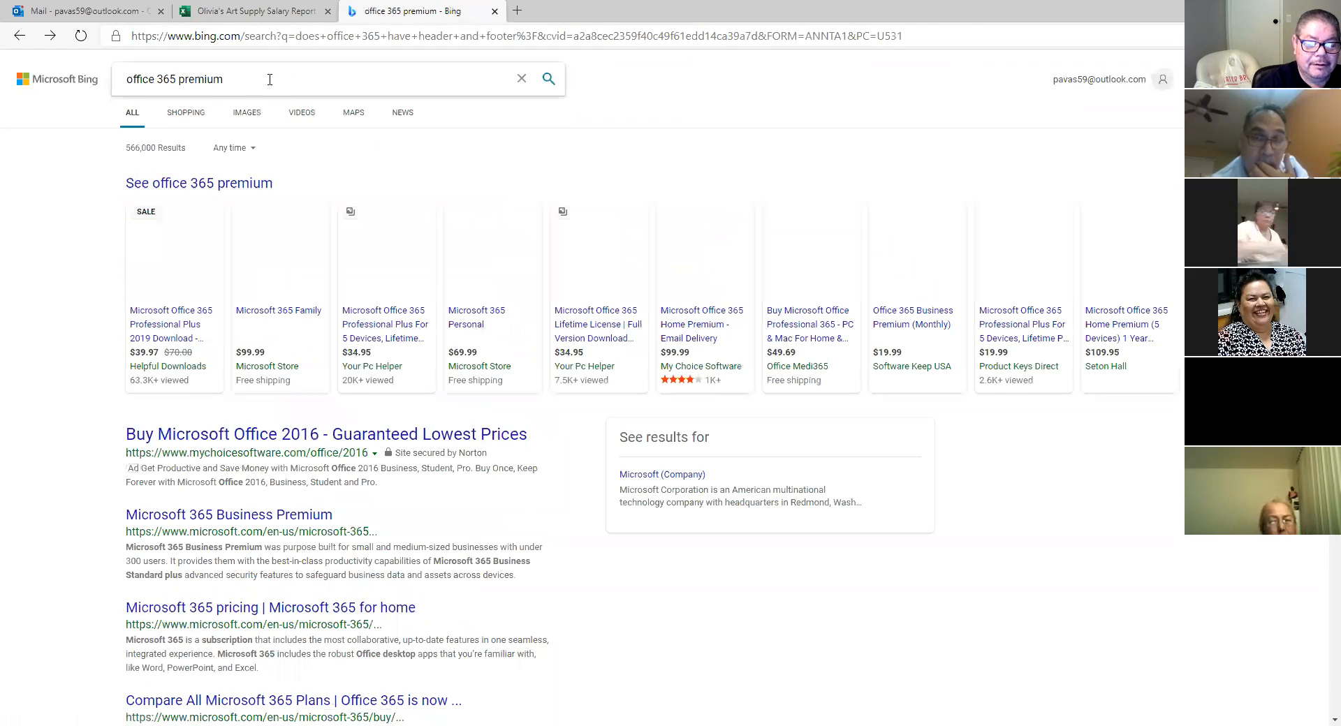
click(270, 79)
click(726, 143)
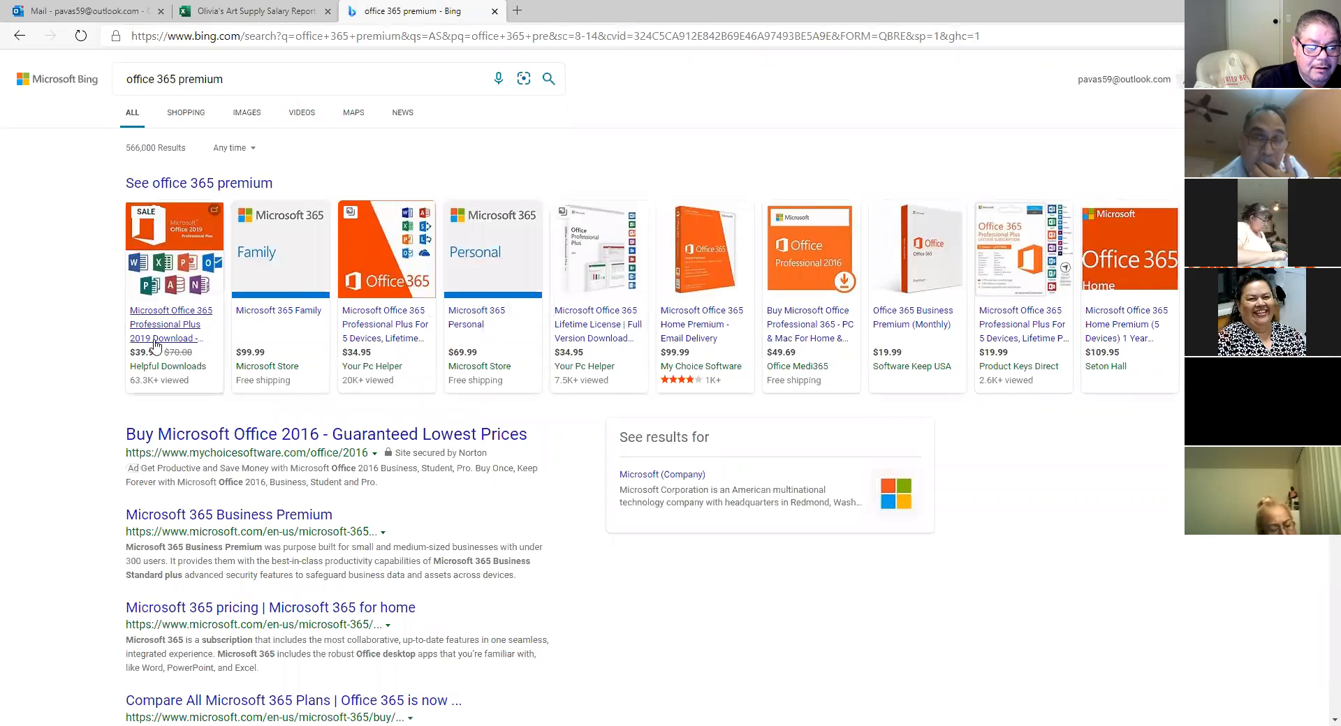
- Extend the search query to "office 365 premium price" and run it
click(298, 77)
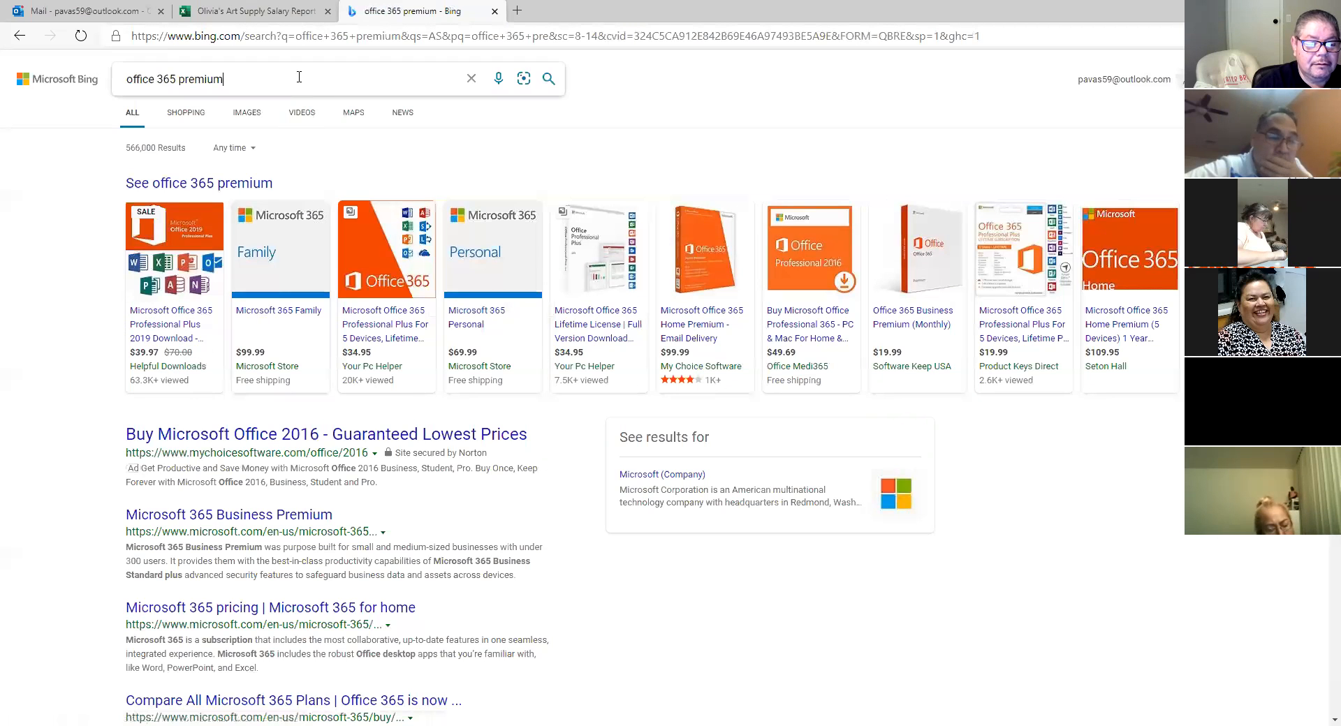
text(pr)
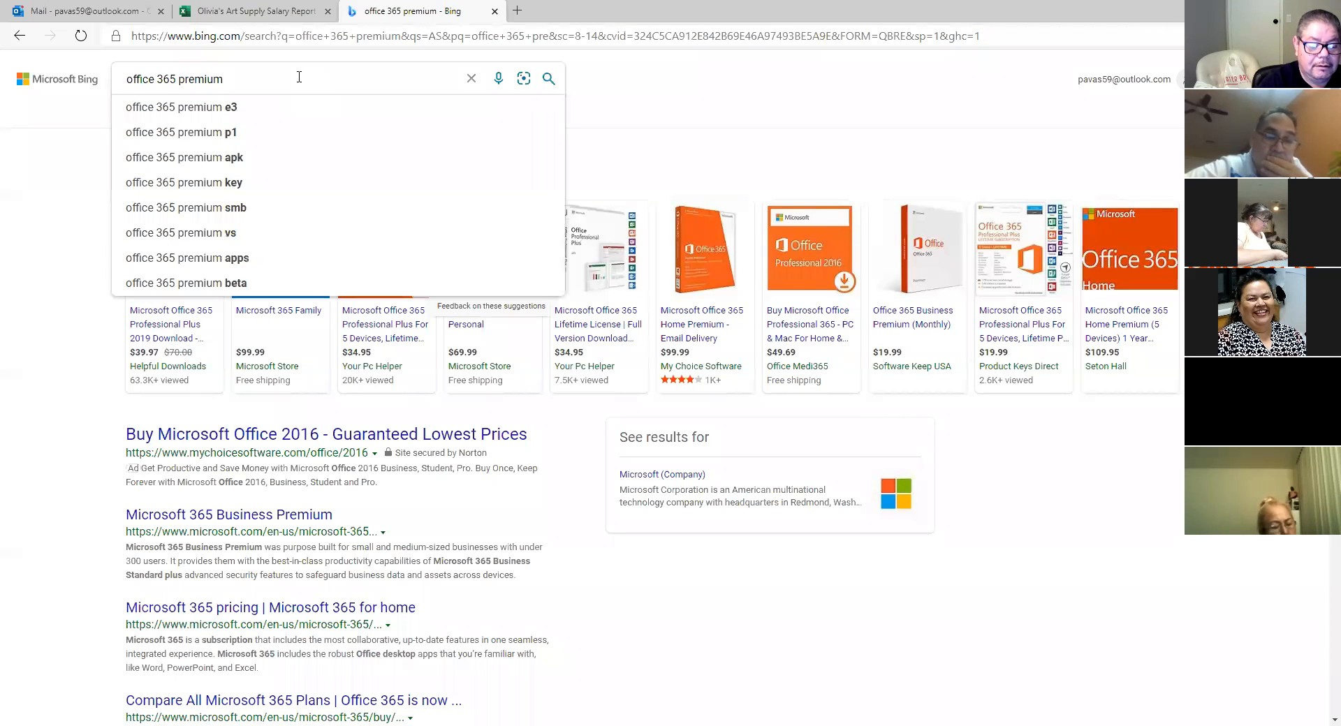
text(ice)
key(Return)
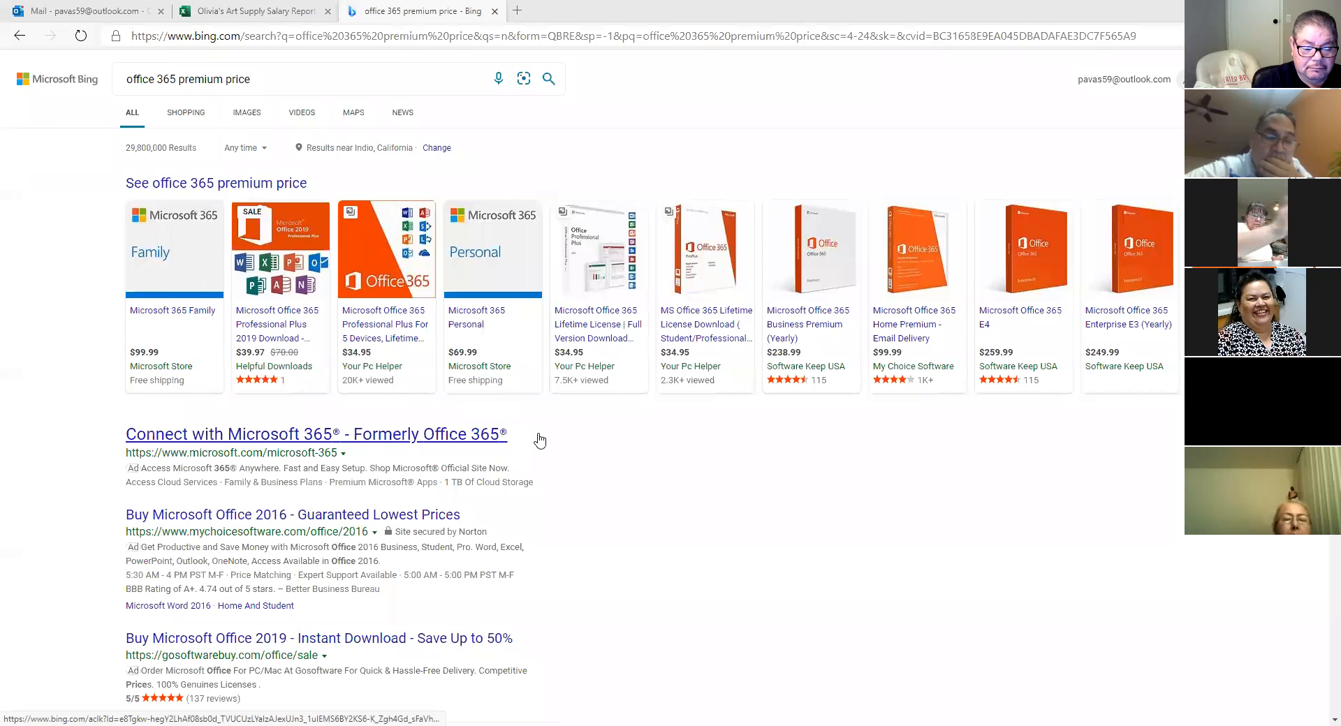
- Examine the Office 365 price offers in the results, close the search page and return to the salary report
scroll(416, 365, down, 1)
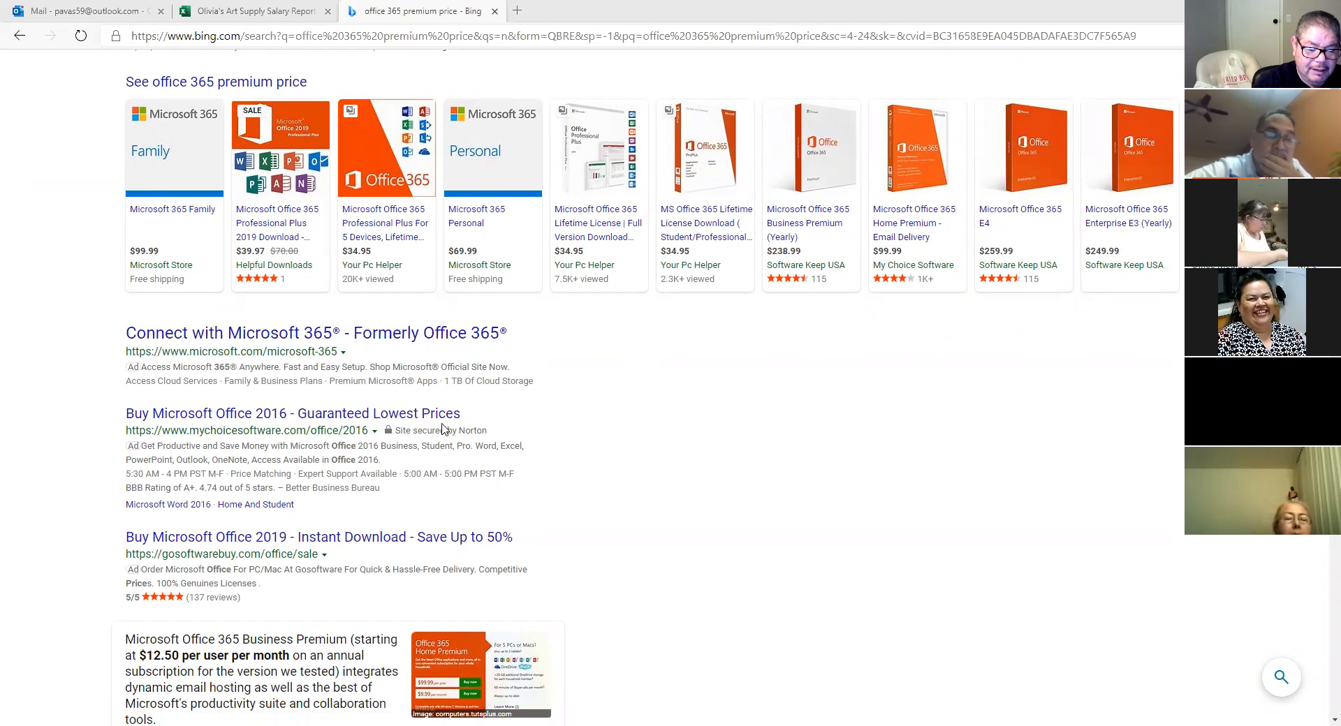
scroll(559, 428, down, 1)
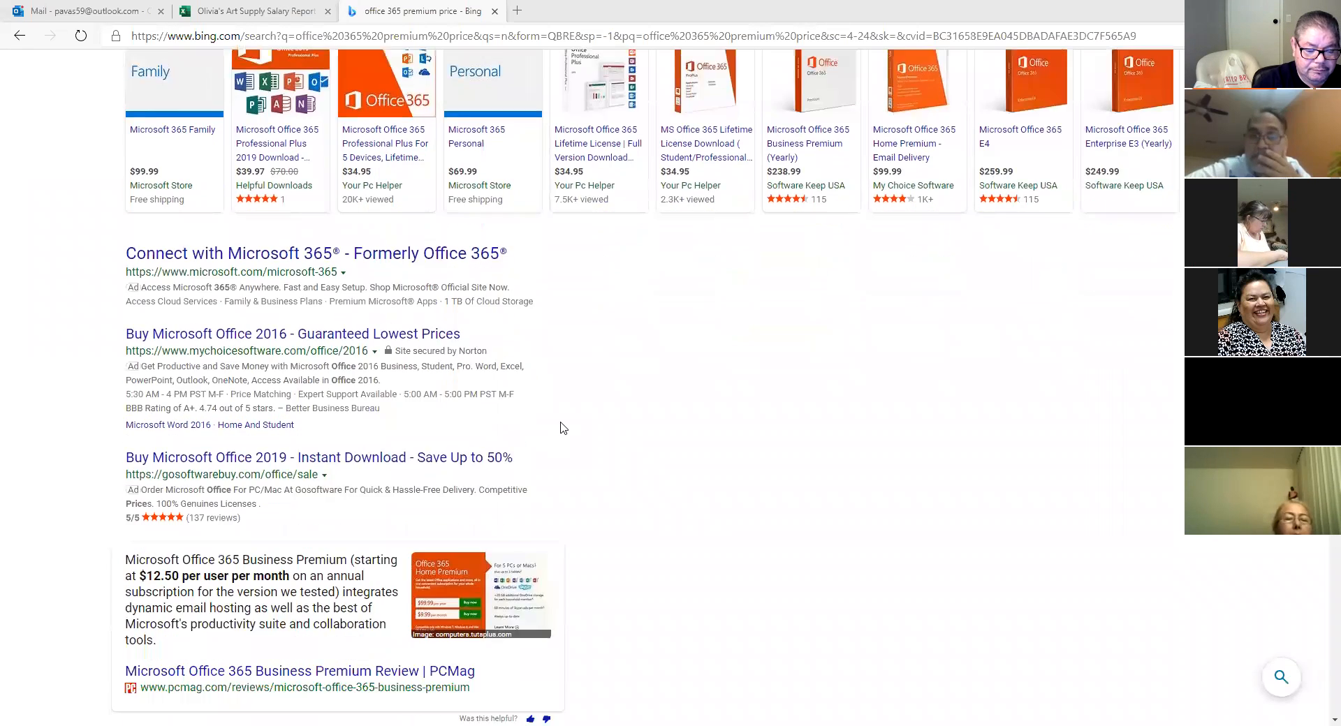
scroll(564, 428, down, 2)
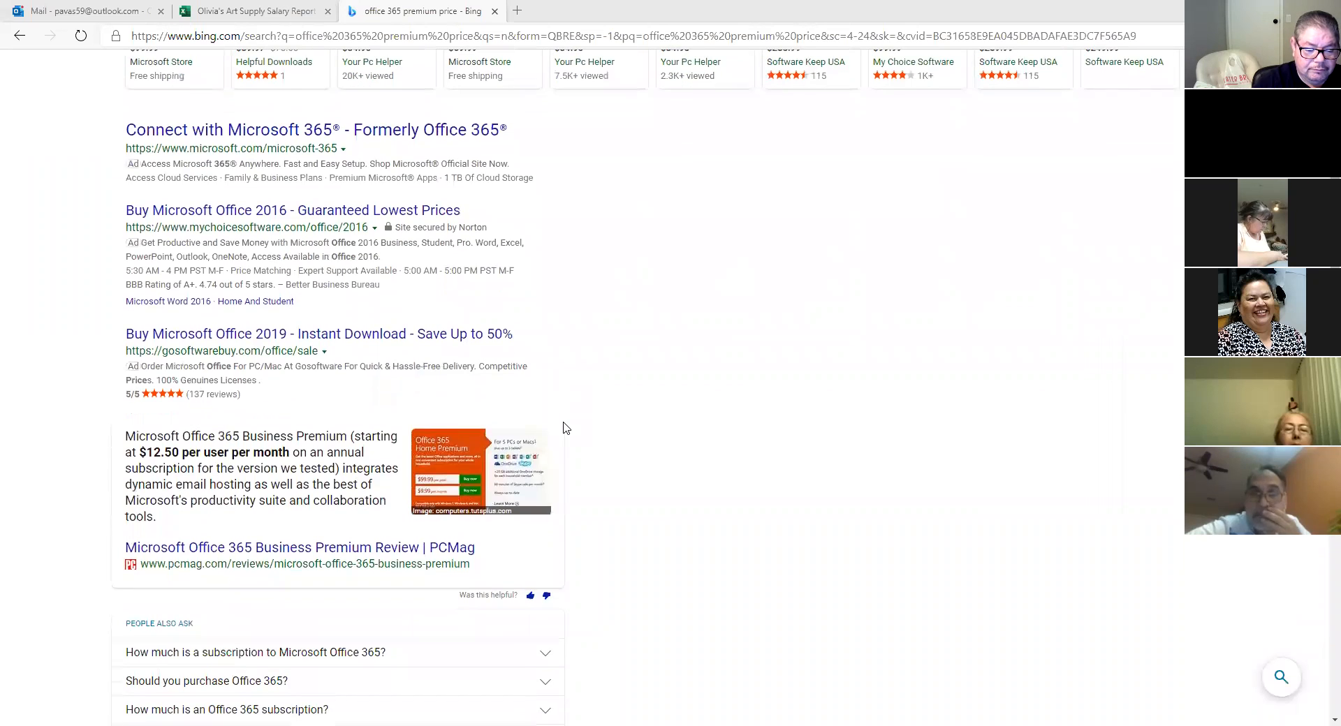
scroll(565, 428, up, 1)
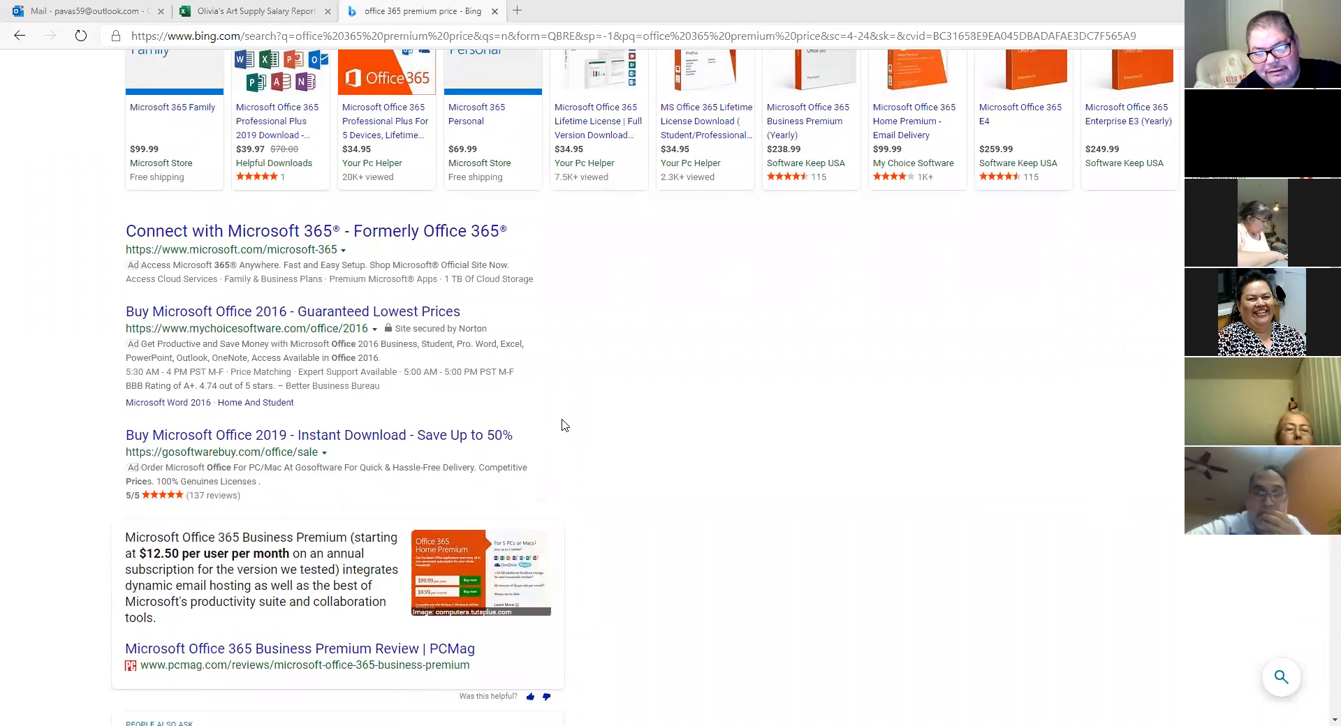
scroll(466, 393, up, 3)
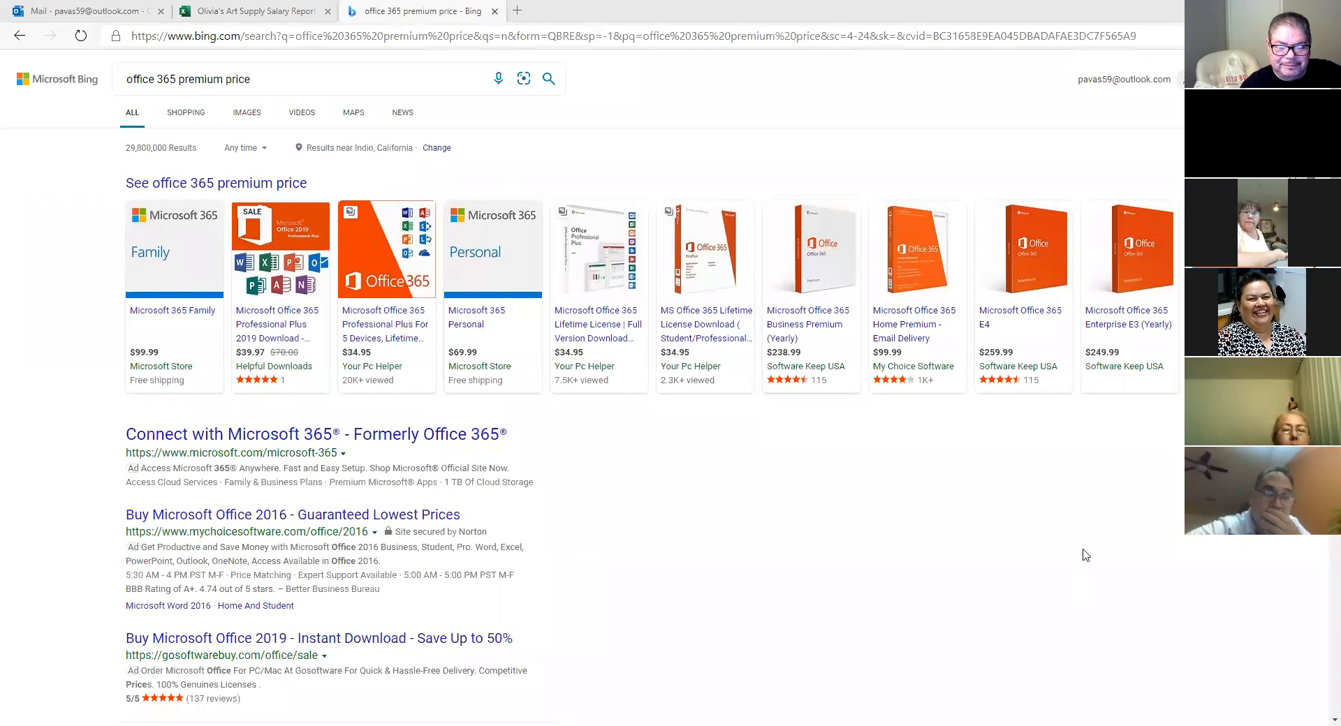
click(495, 12)
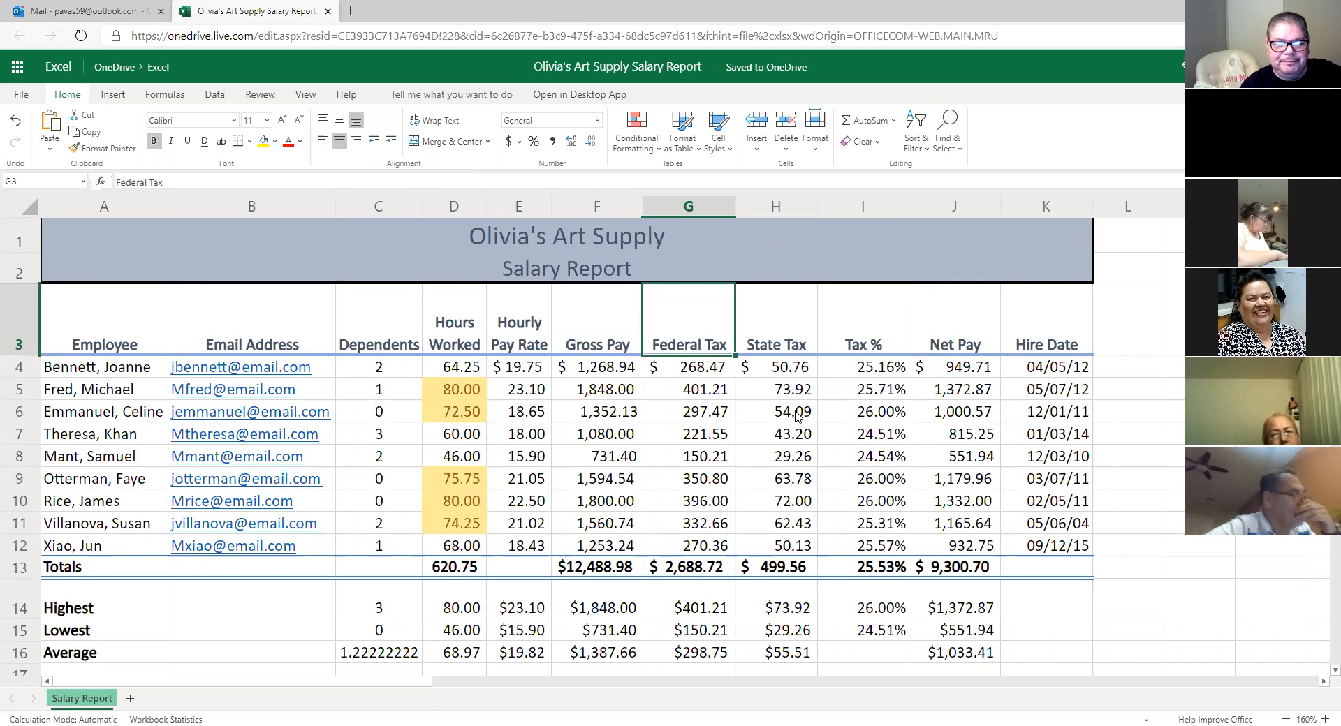
- Preview the Employee and Email Address range A3:B12 as a current-selection printout, and cancel out of printing back to the worksheet
click(780, 419)
click(1180, 482)
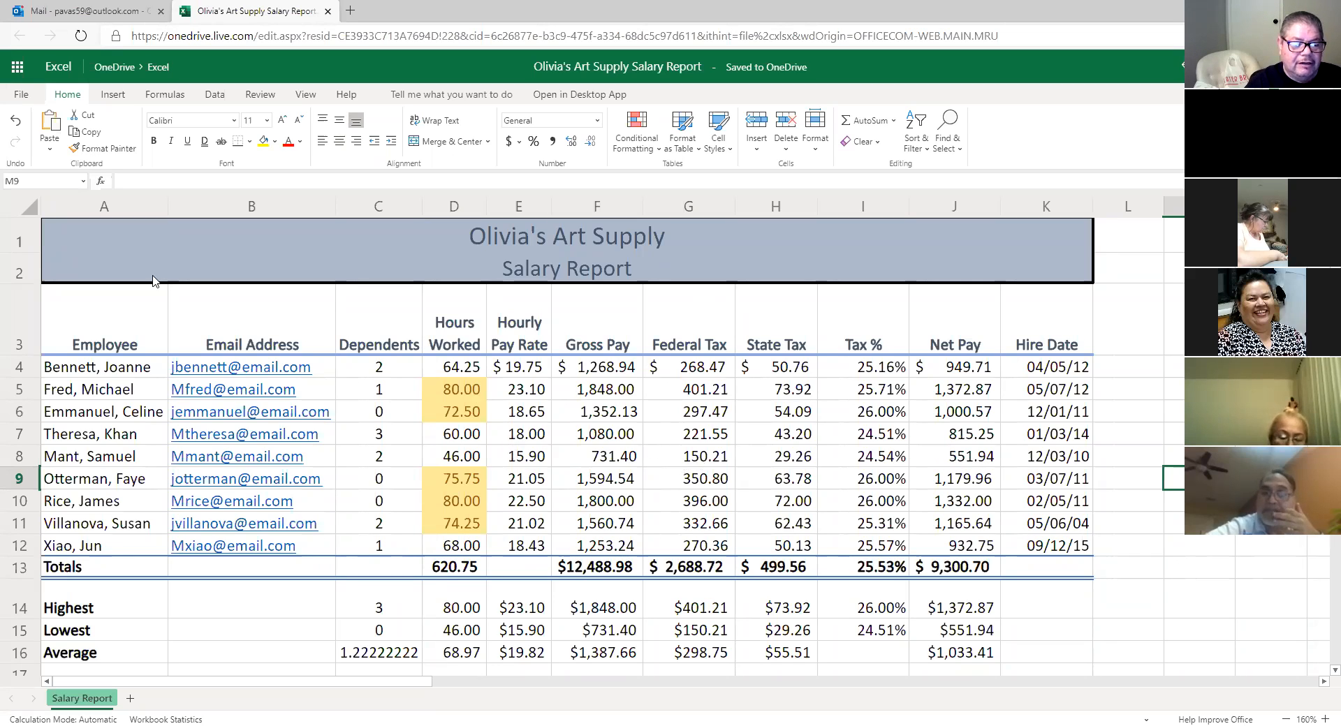
drag(48, 339, 270, 552)
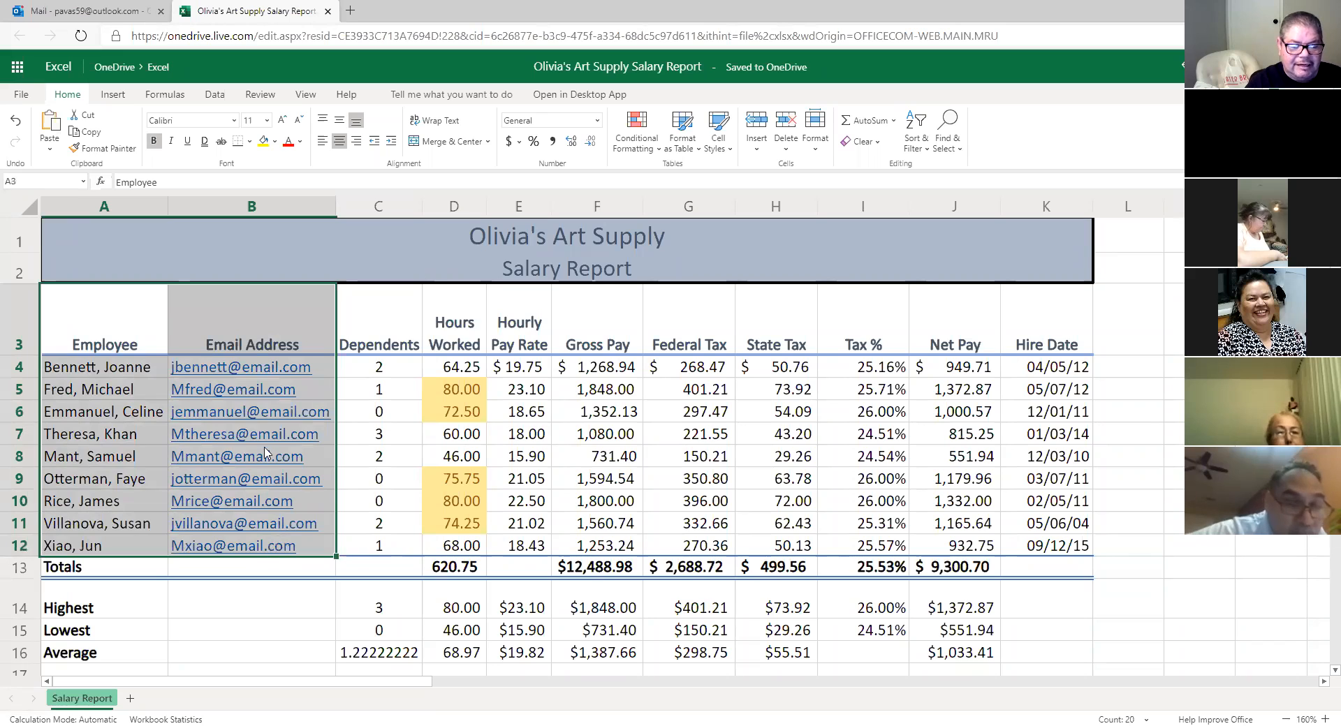
click(23, 96)
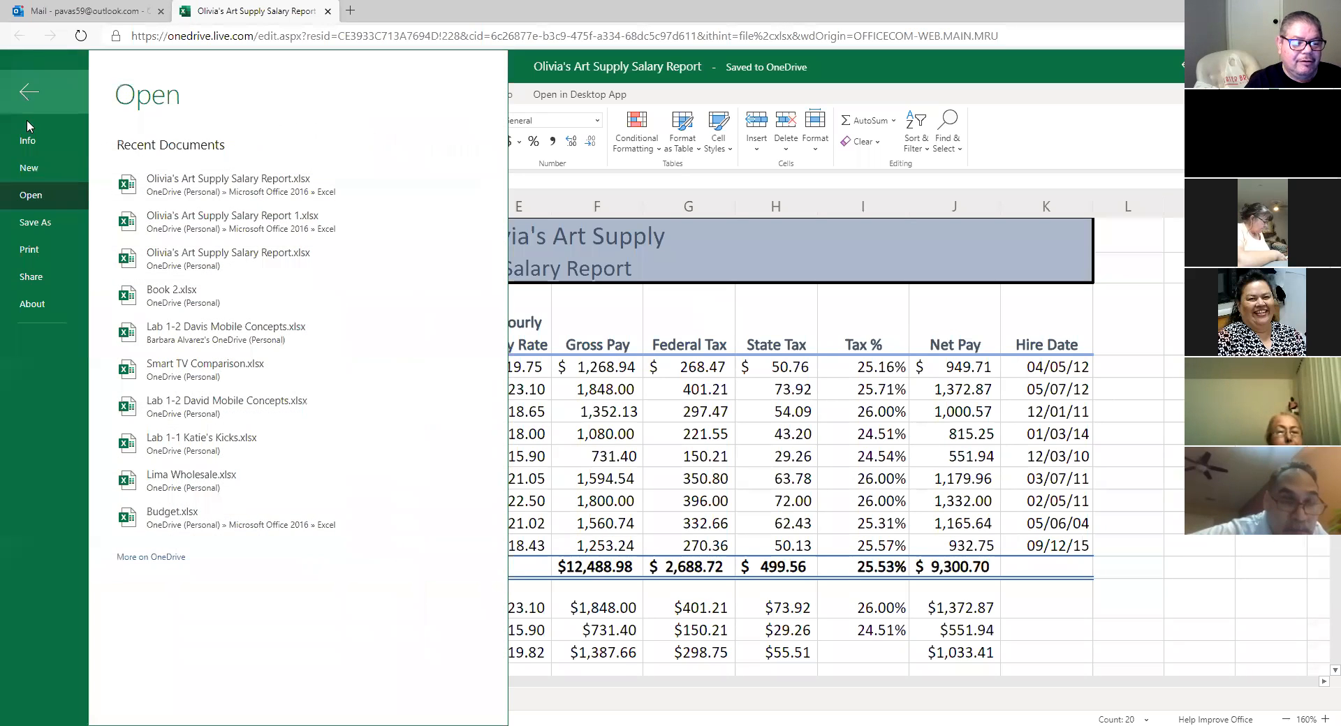
click(35, 253)
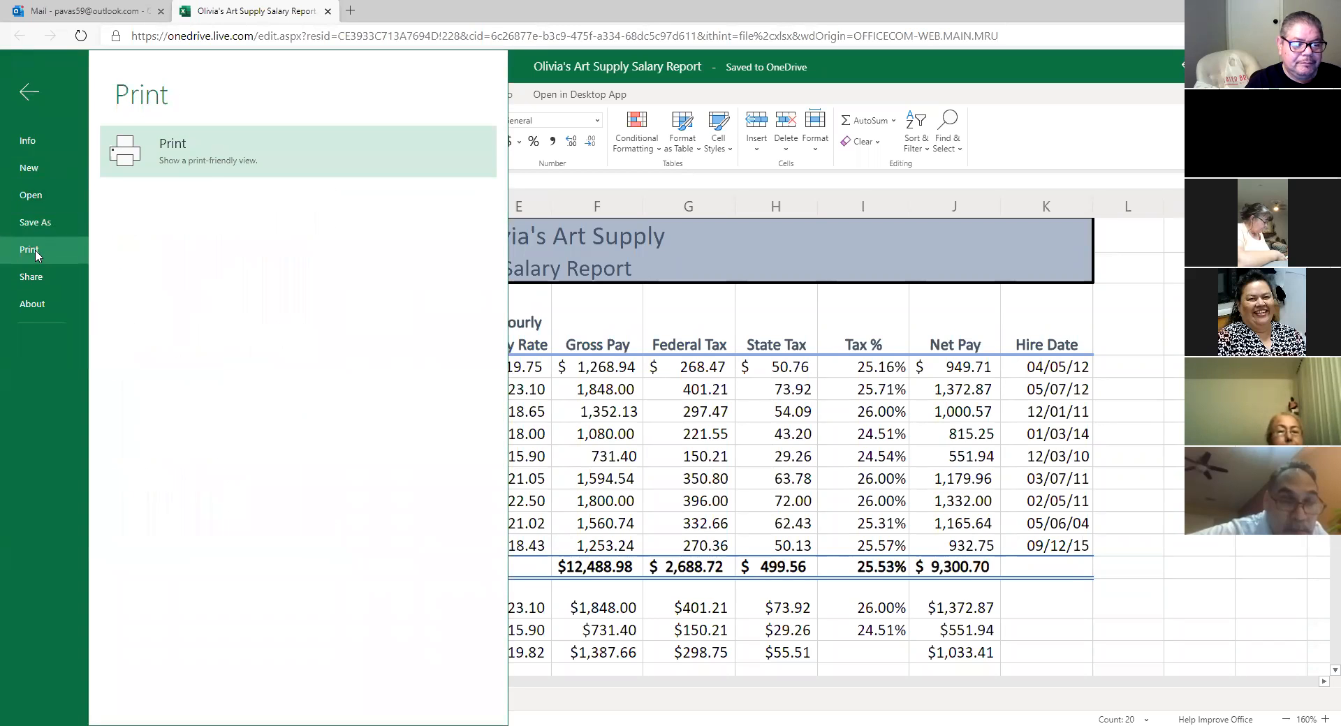
click(222, 148)
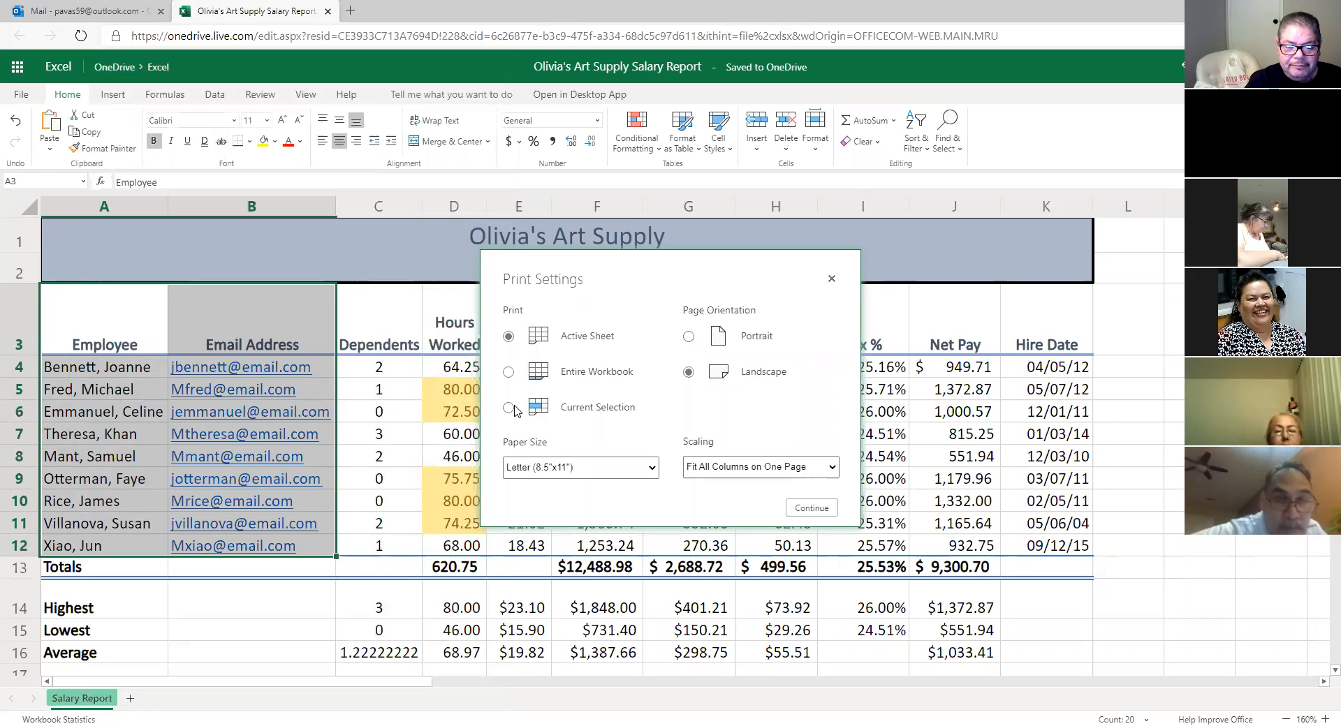
click(816, 511)
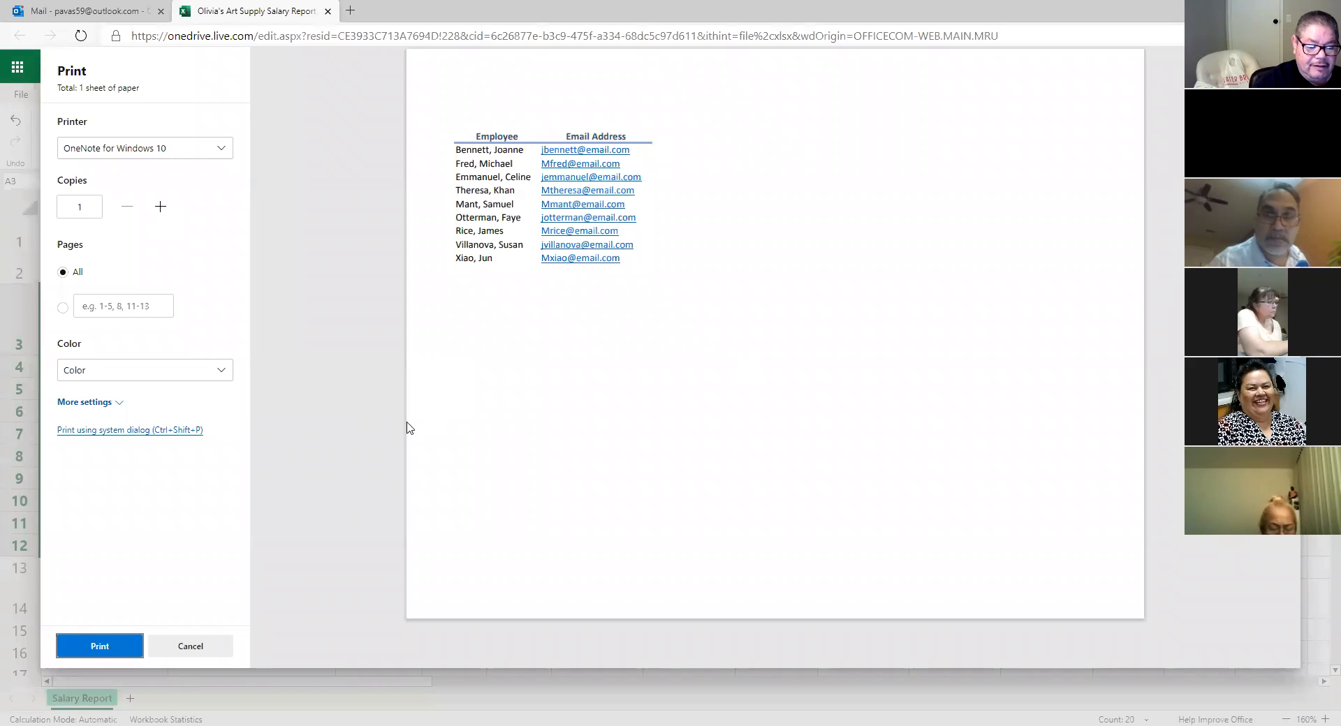
click(198, 646)
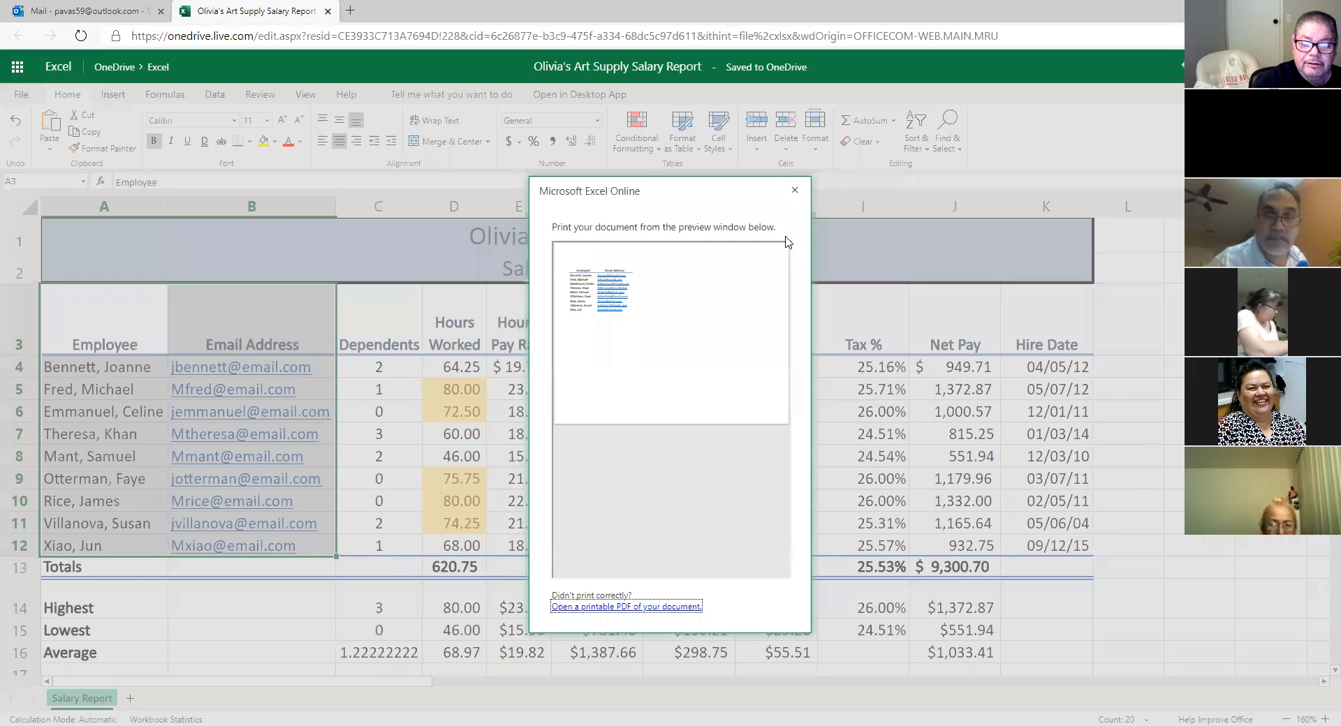
click(794, 190)
click(740, 385)
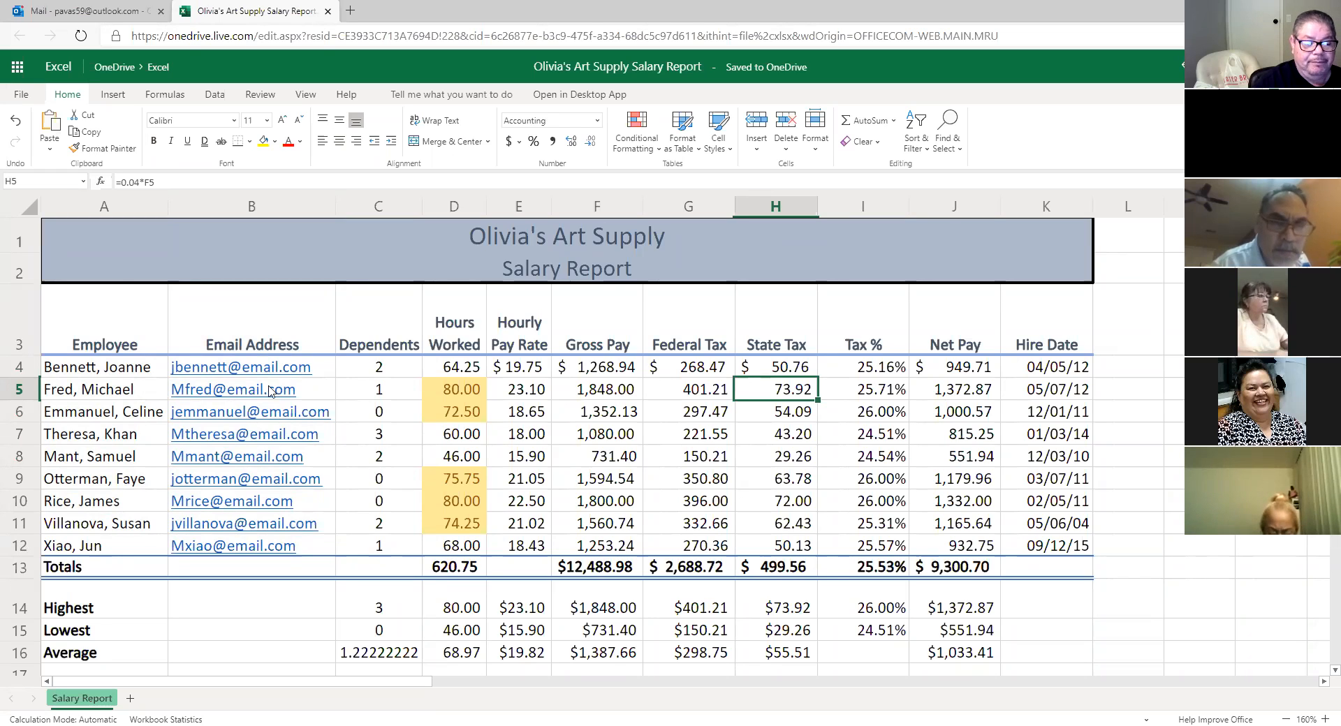
- Select the range A3:F16, from Employee to Gross Pay, and open its print preview with Current Selection in landscape at 150% sheet zoom
click(80, 331)
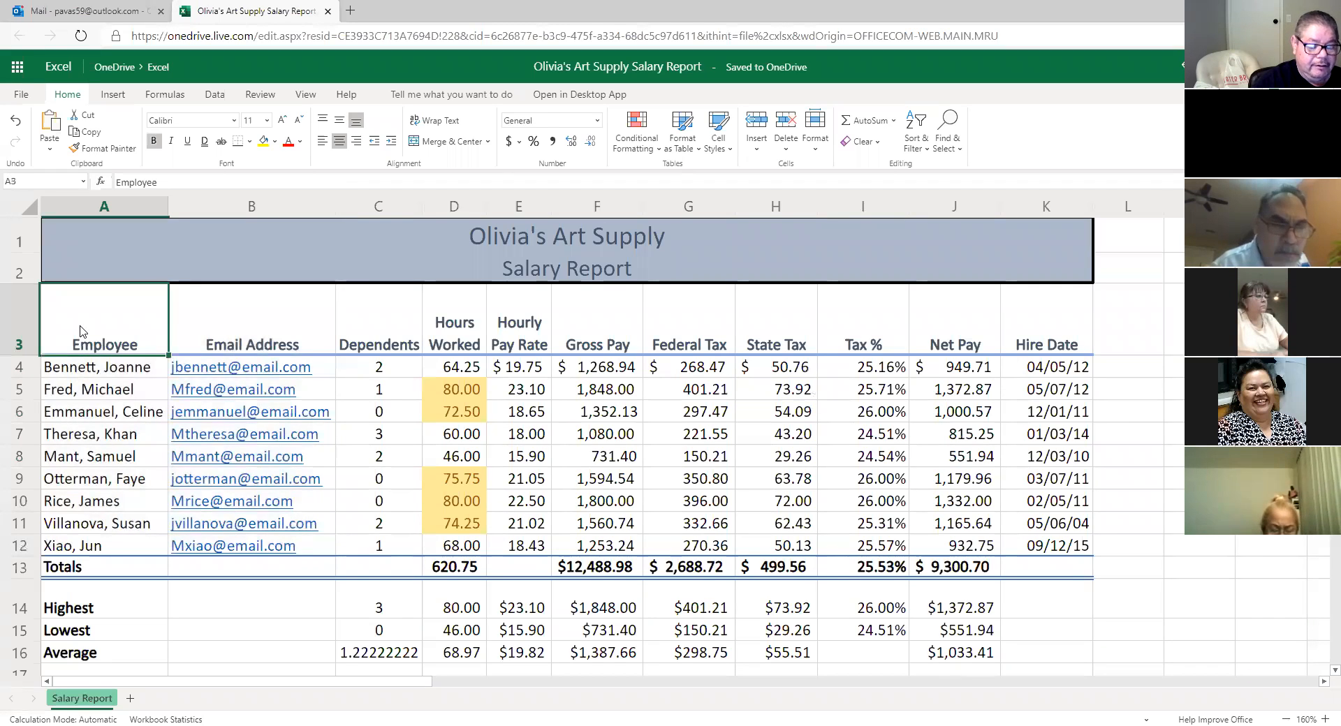
drag(80, 330, 613, 520)
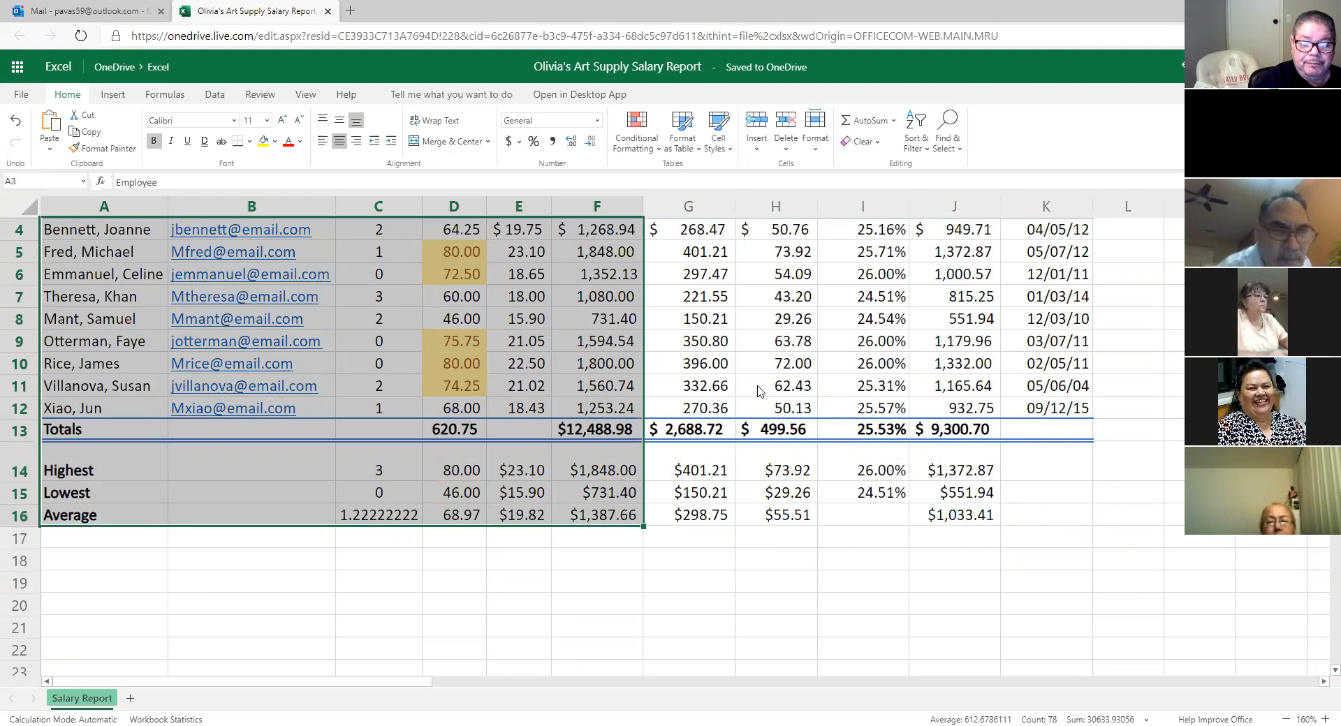
scroll(765, 398, up, 1)
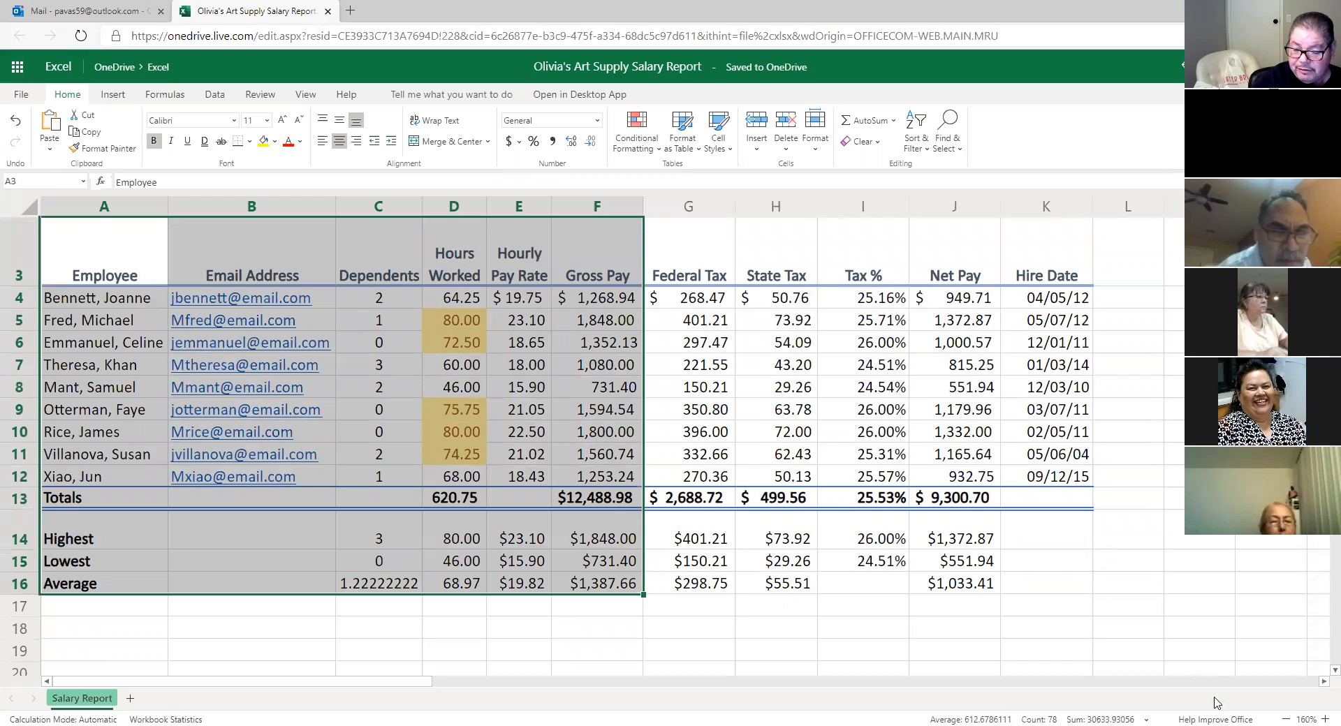
click(1284, 712)
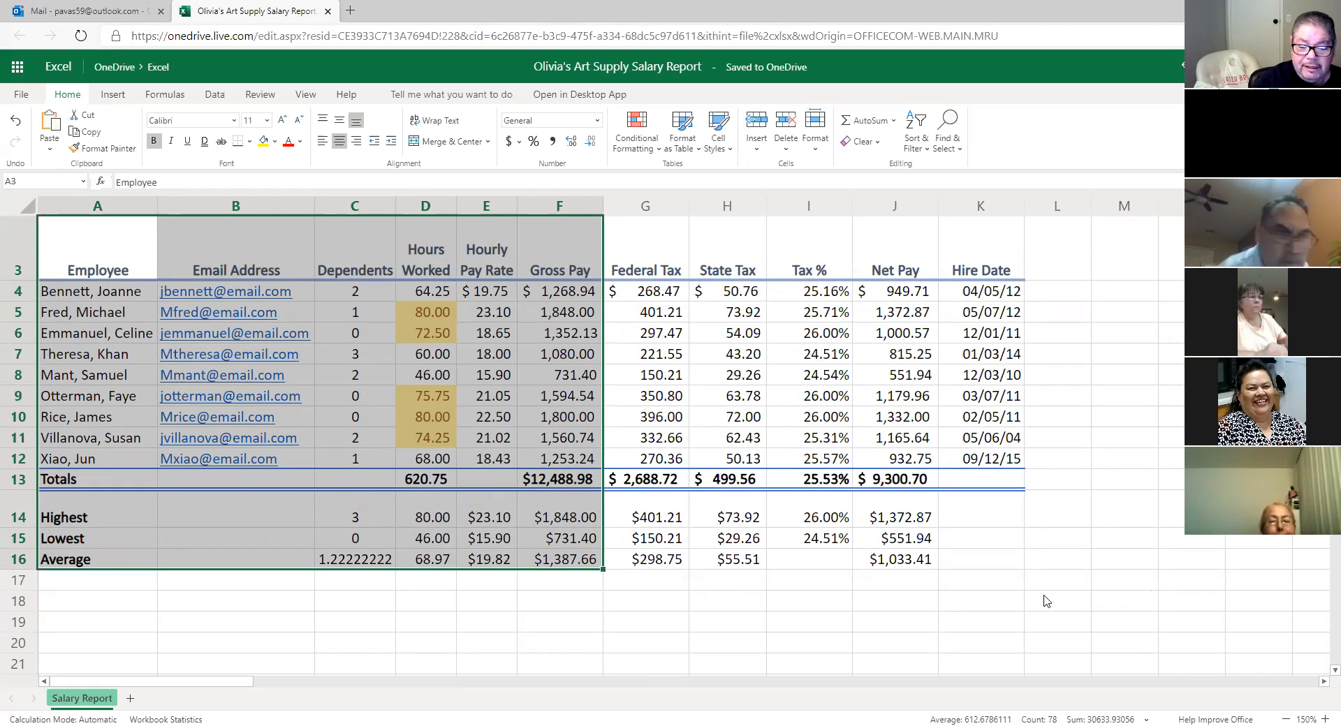
scroll(1045, 586, up, 1)
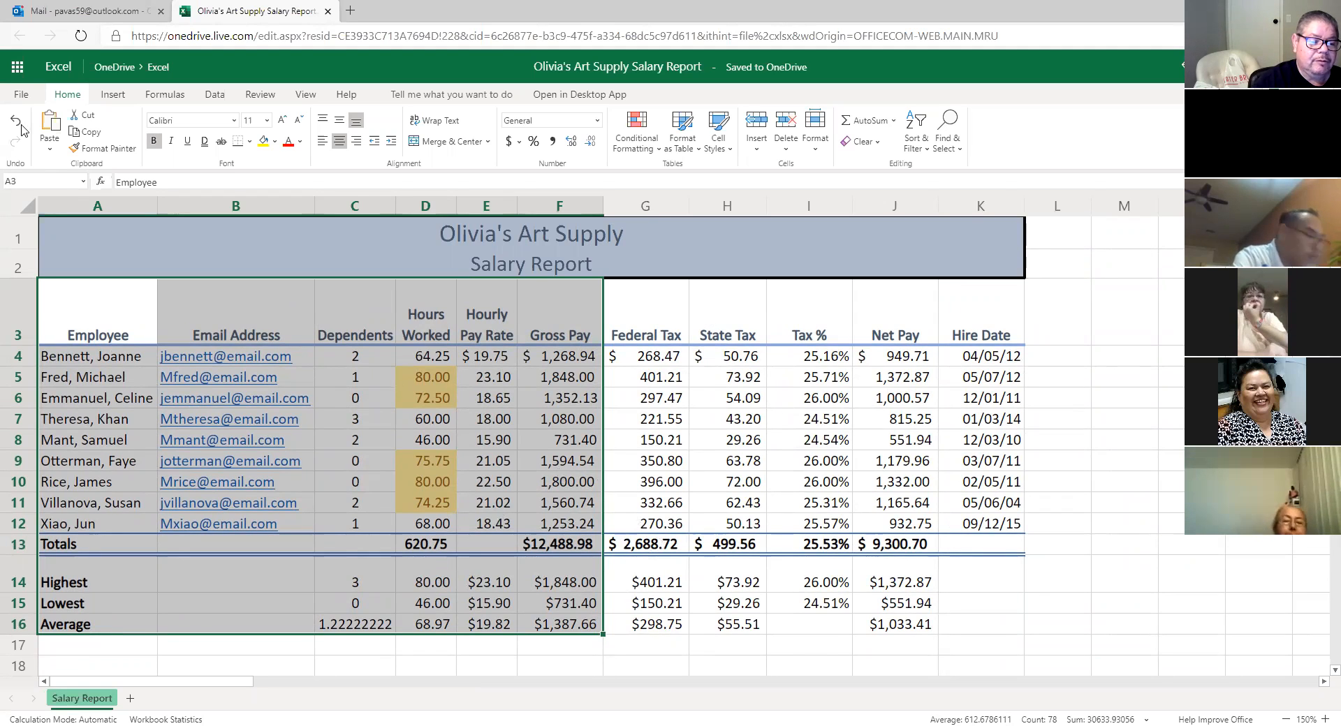
click(22, 96)
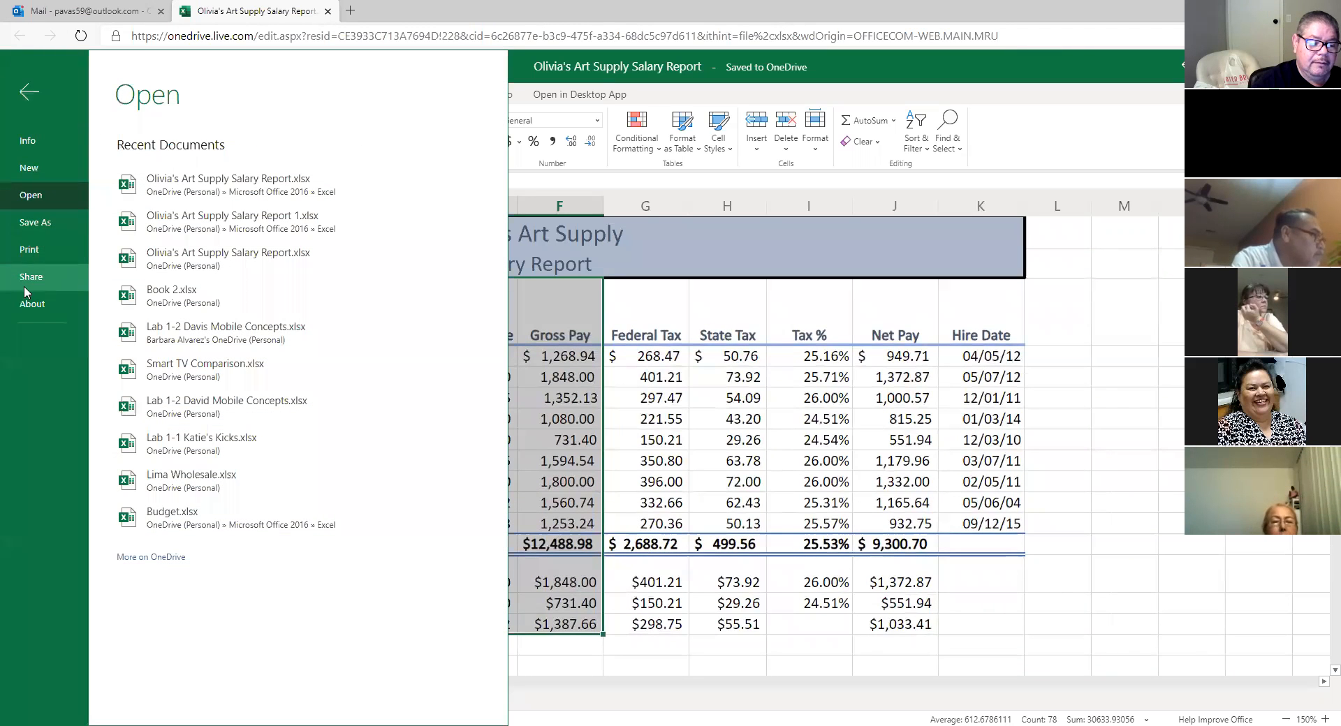
click(29, 249)
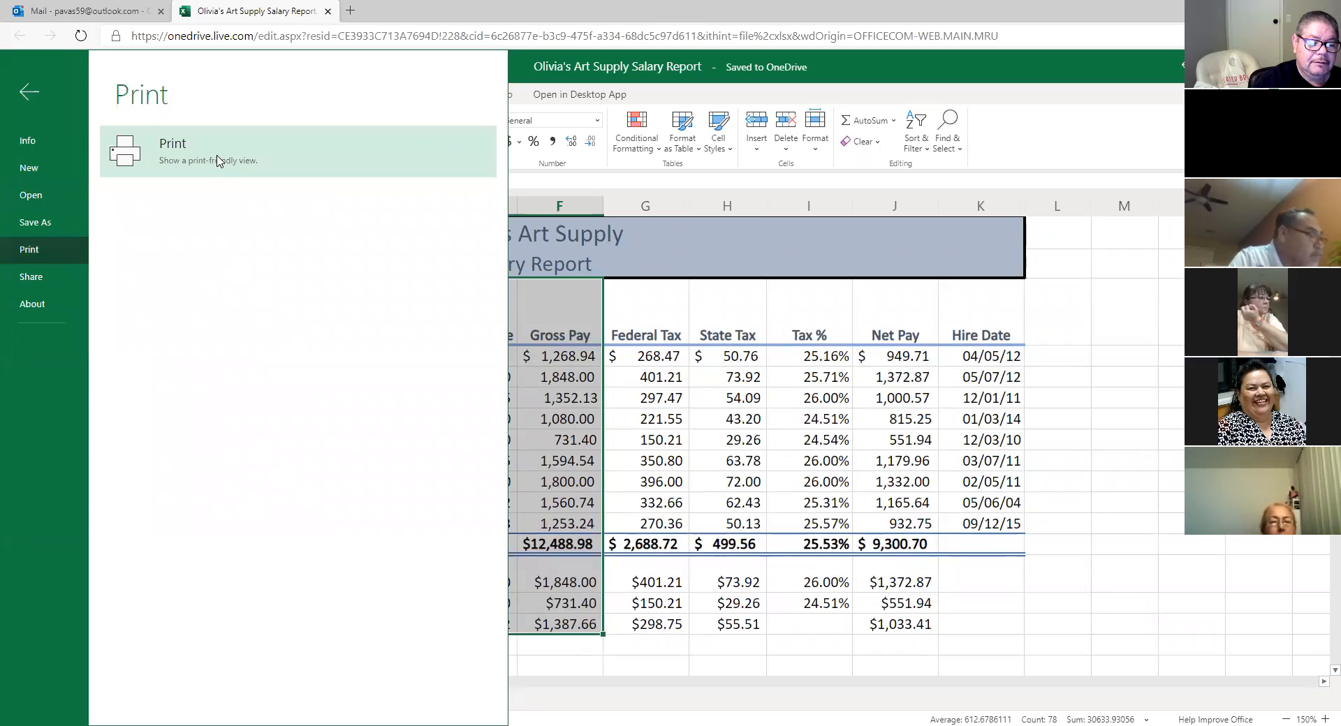
click(219, 161)
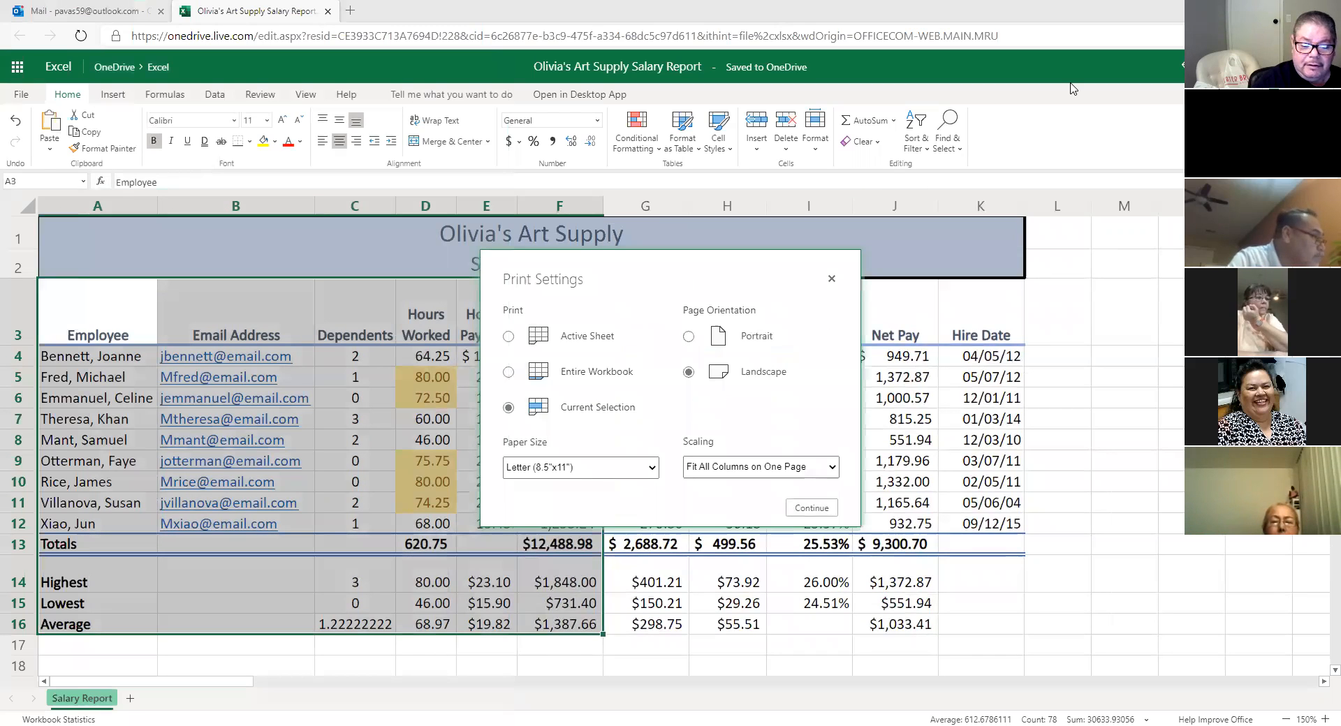
mouse_move(625, 424)
mouse_down()
mouse_move(572, 391)
mouse_move(497, 395)
mouse_move(493, 417)
mouse_move(549, 440)
mouse_move(650, 417)
mouse_up()
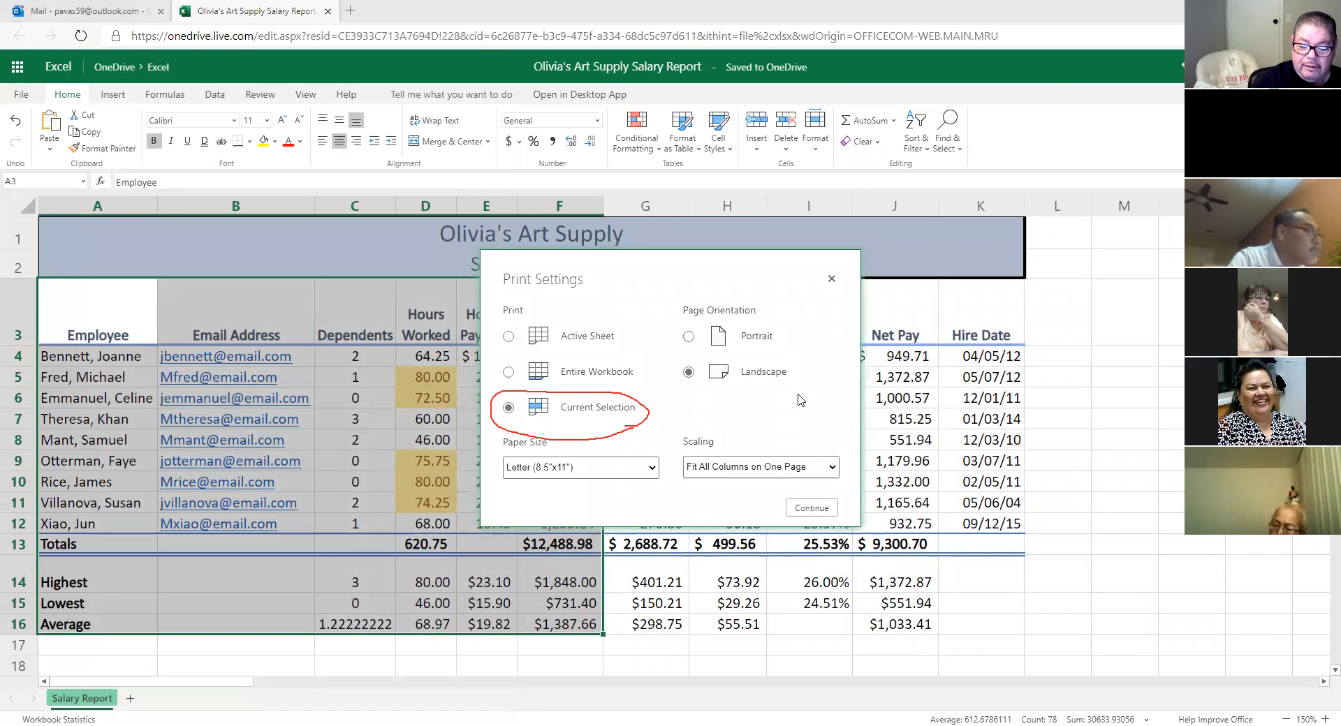
click(821, 504)
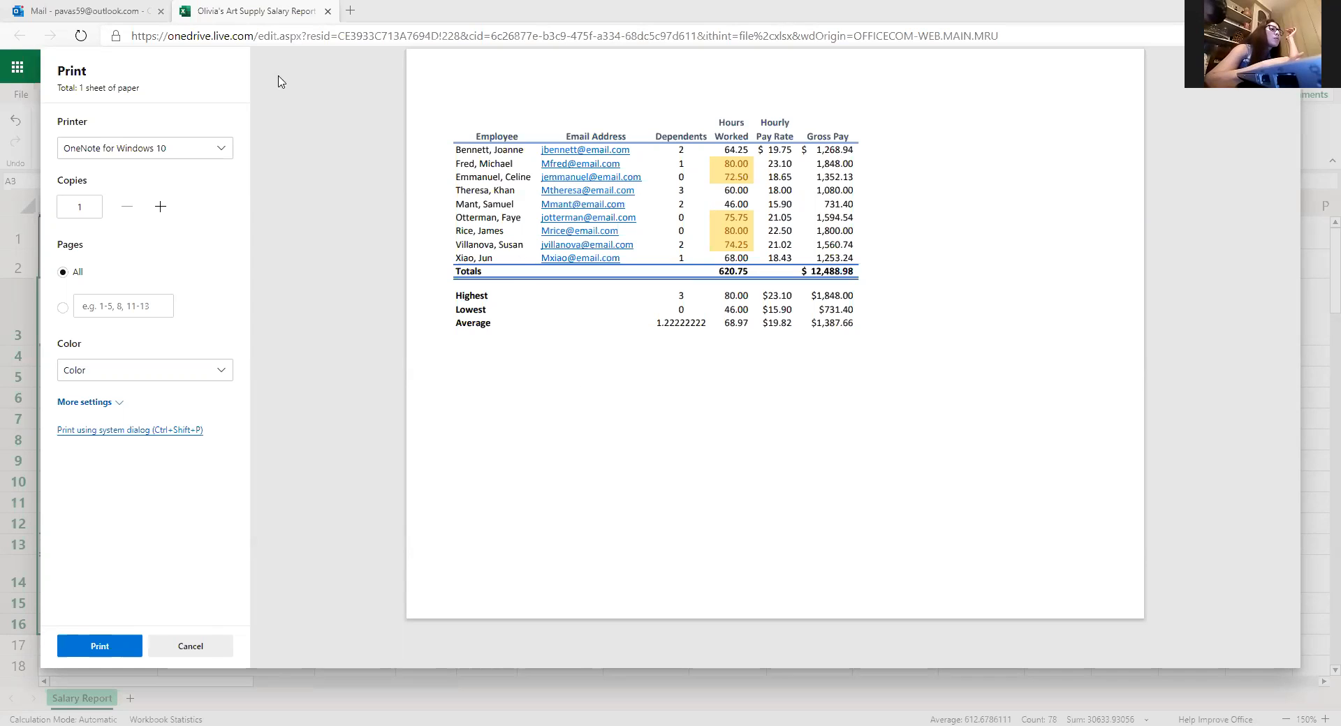
- Switch to Outlook, start a new message from the inbox and paste the recipient's e-mail address
click(120, 11)
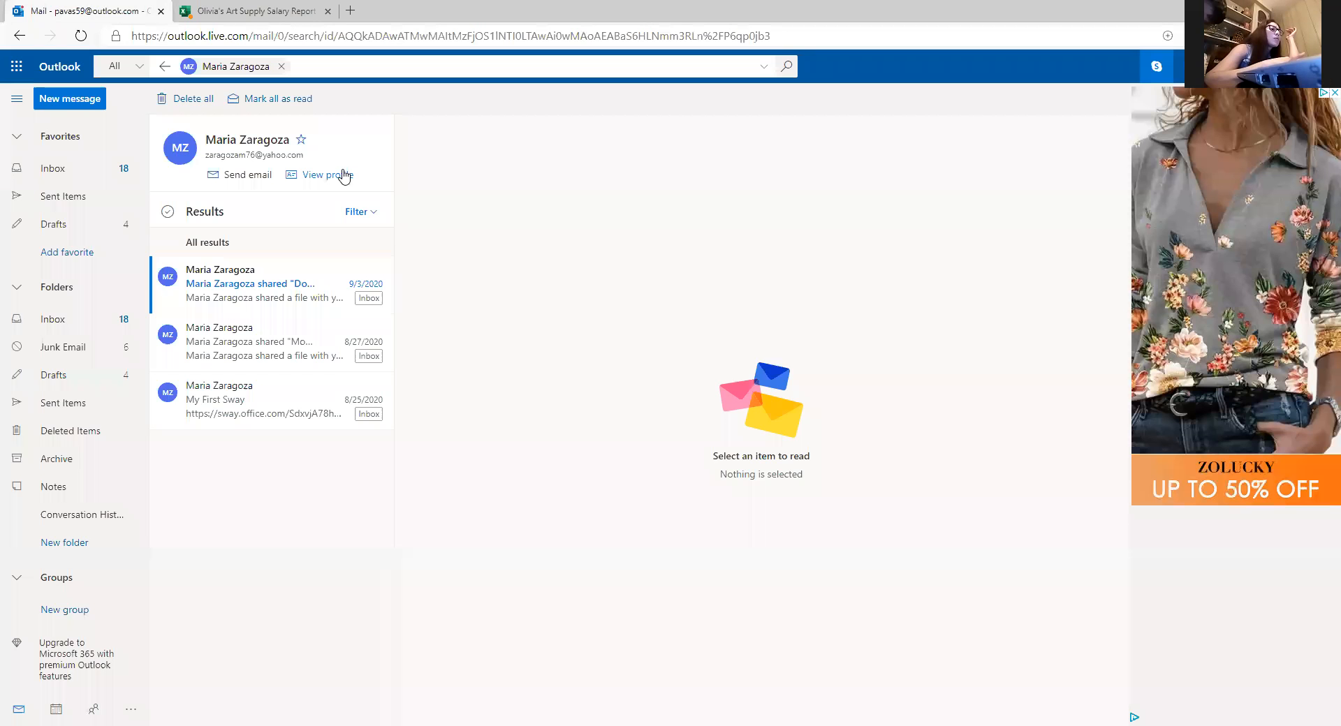
click(73, 102)
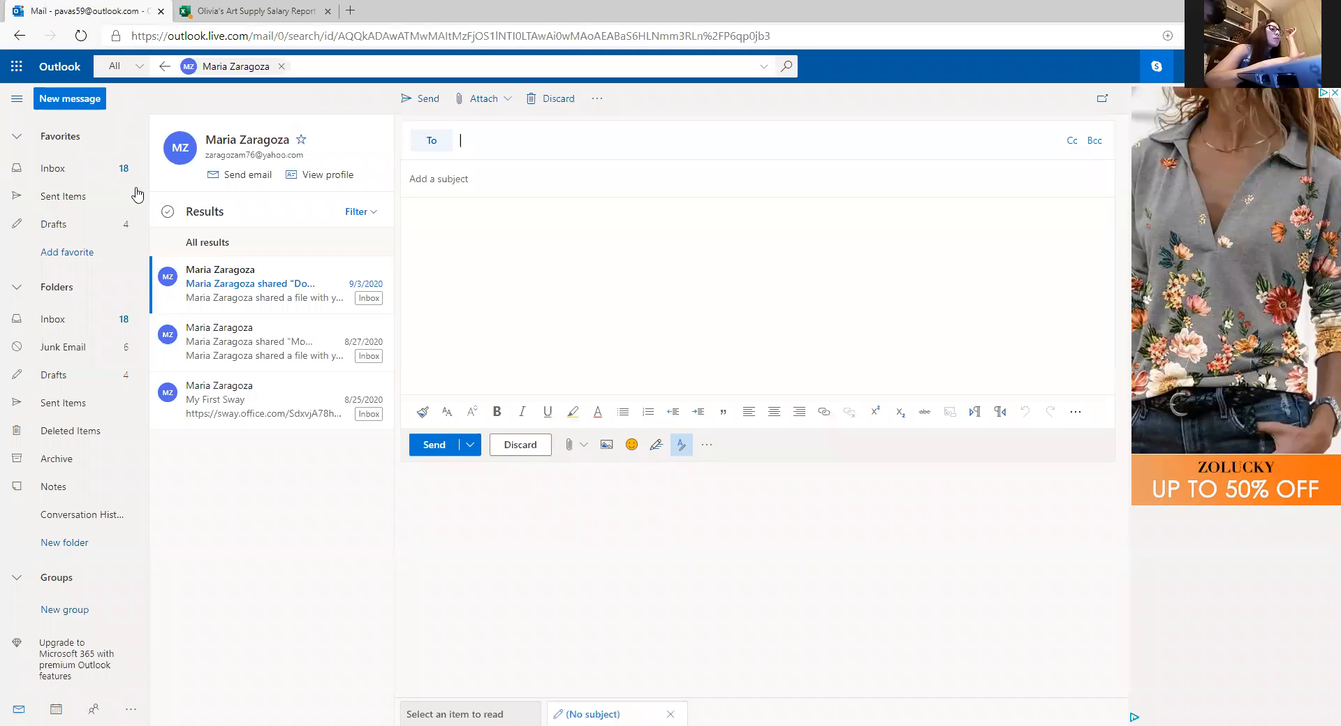
click(75, 178)
click(482, 143)
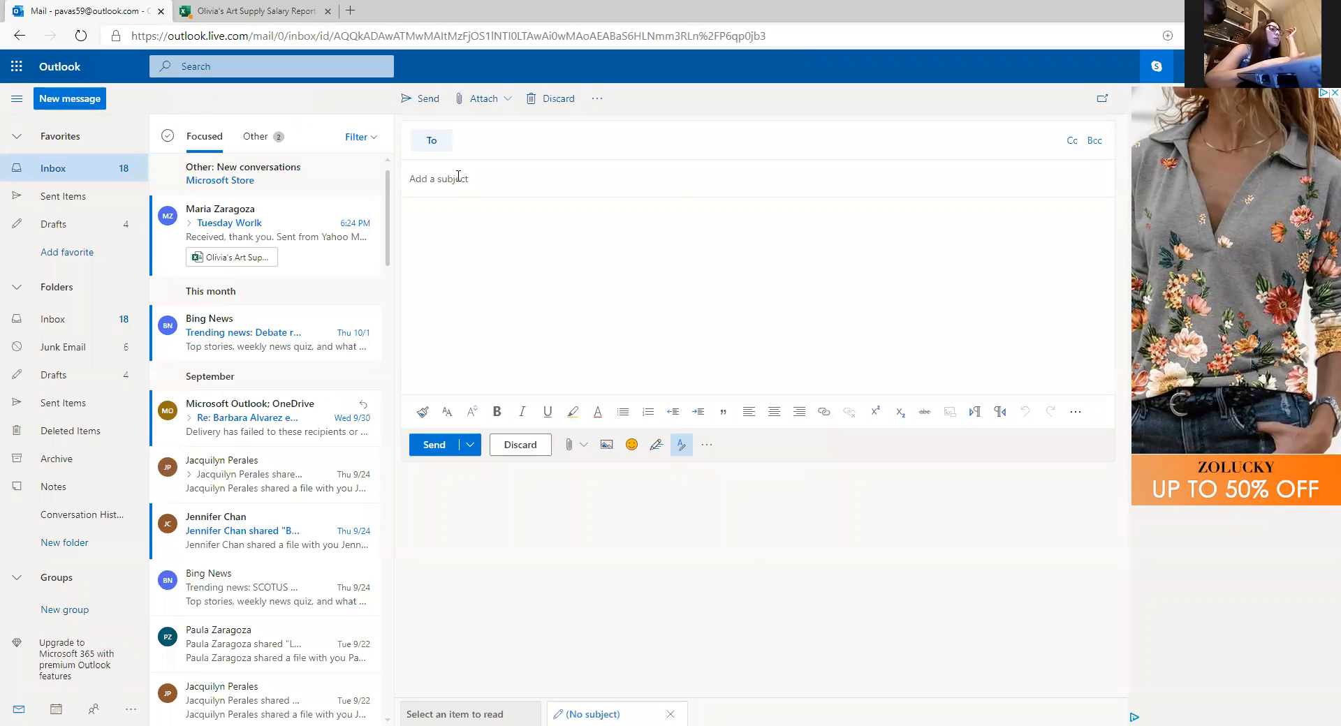
right_click(462, 139)
click(525, 272)
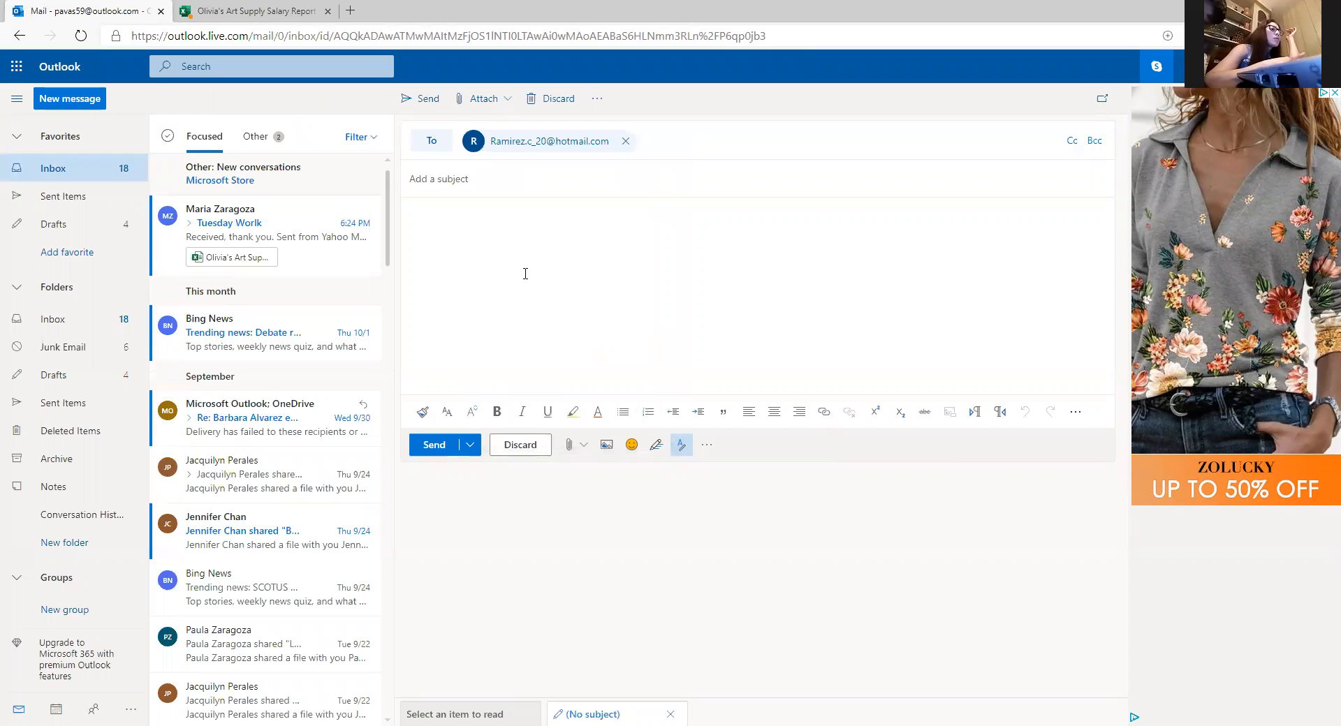
- Attach the suggested Olivia's Art Supply Salary Report.xlsx from Tuesday Work and try to send the message without a subject
click(485, 98)
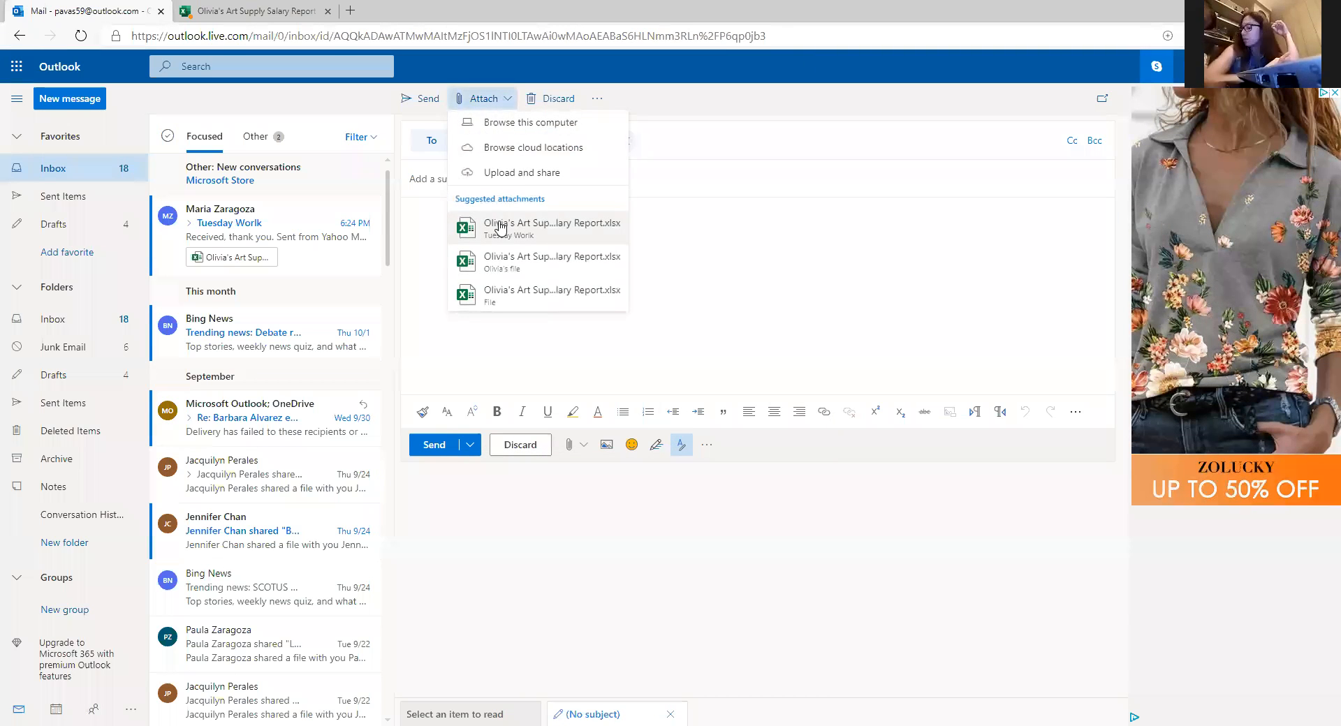
click(546, 231)
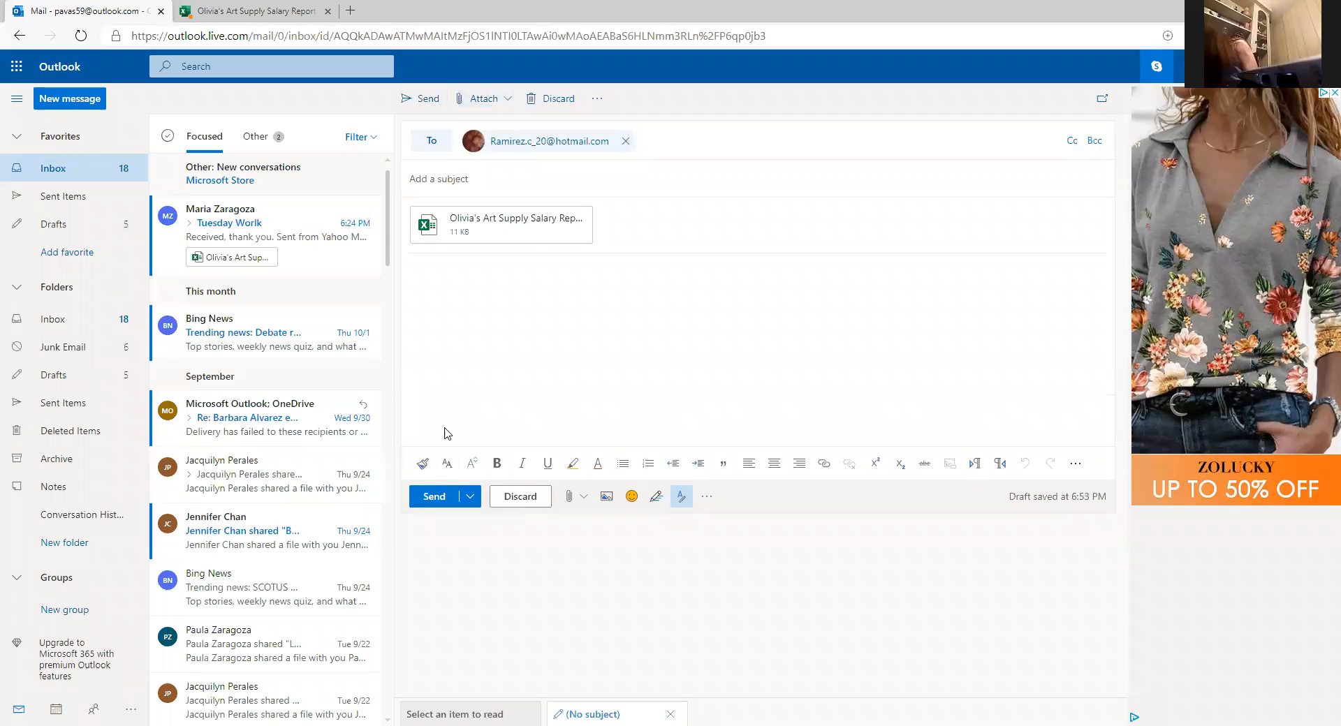
click(435, 496)
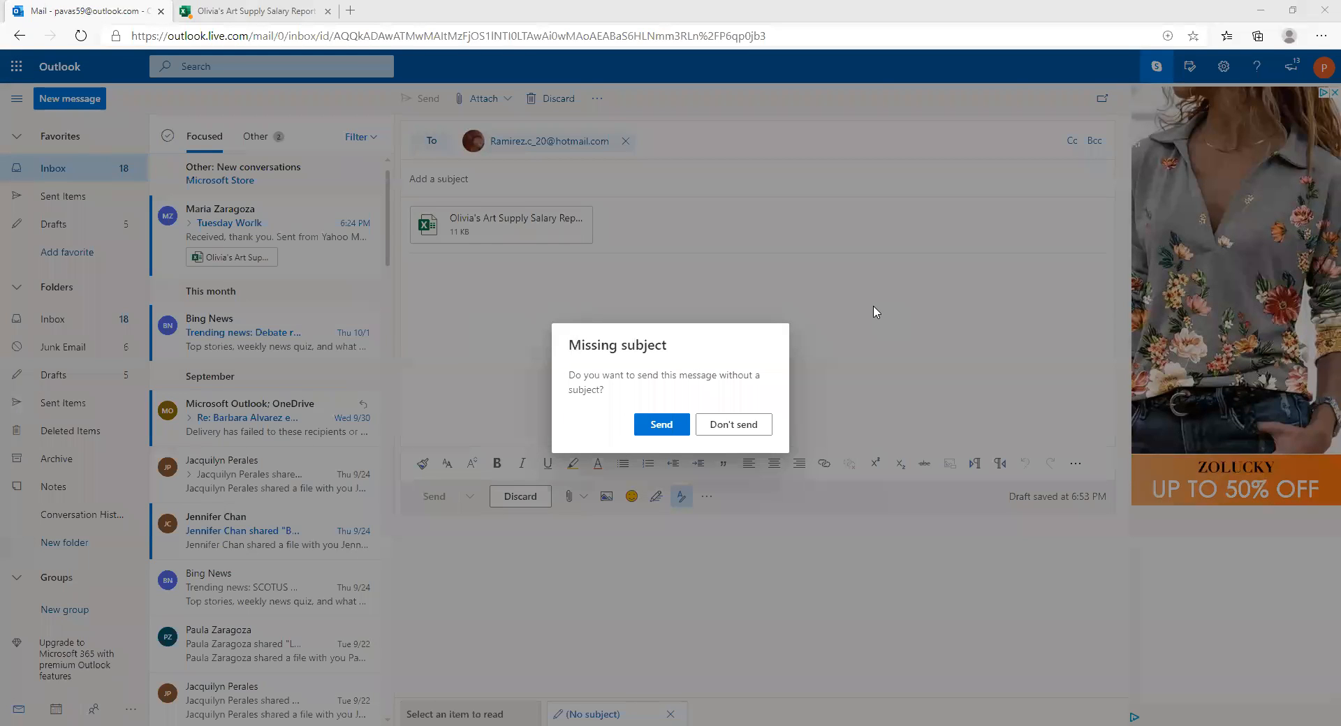
click(733, 424)
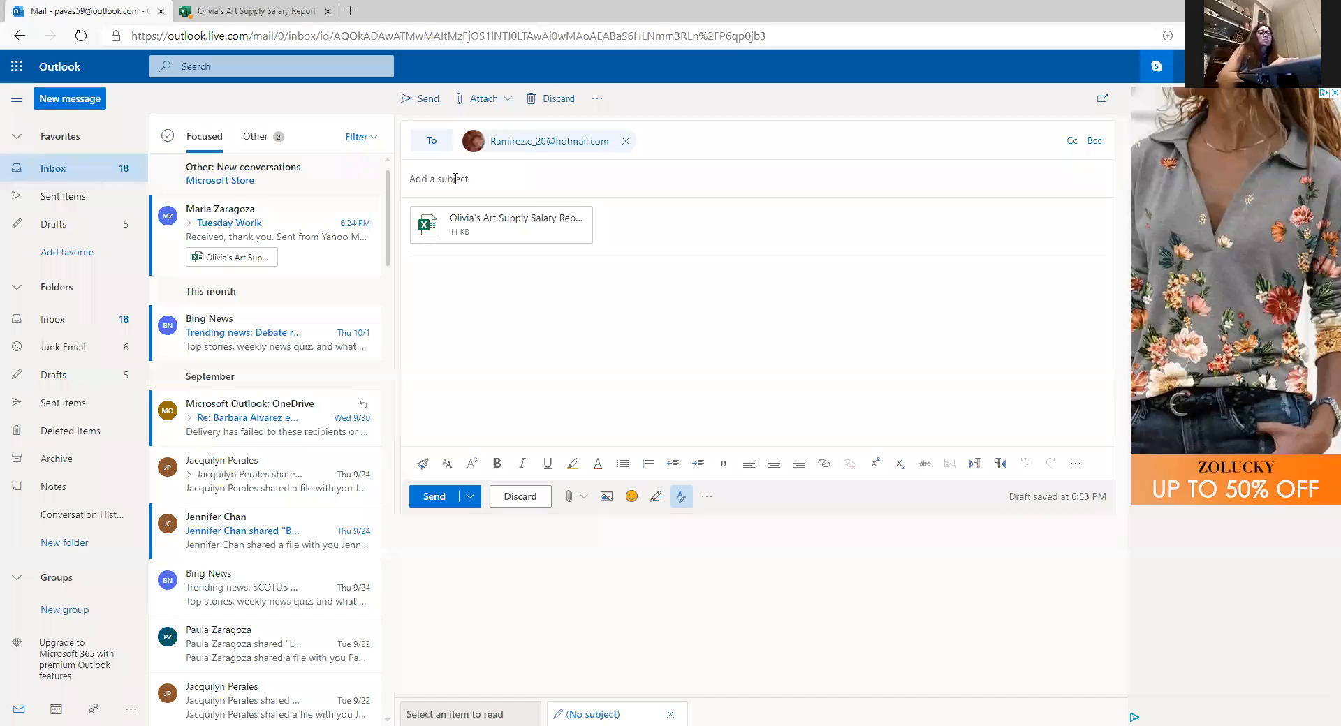
- Send the message with the subject "Link to work" and the body text "Olivia's Art Supply Salary Report."
text(Link to work)
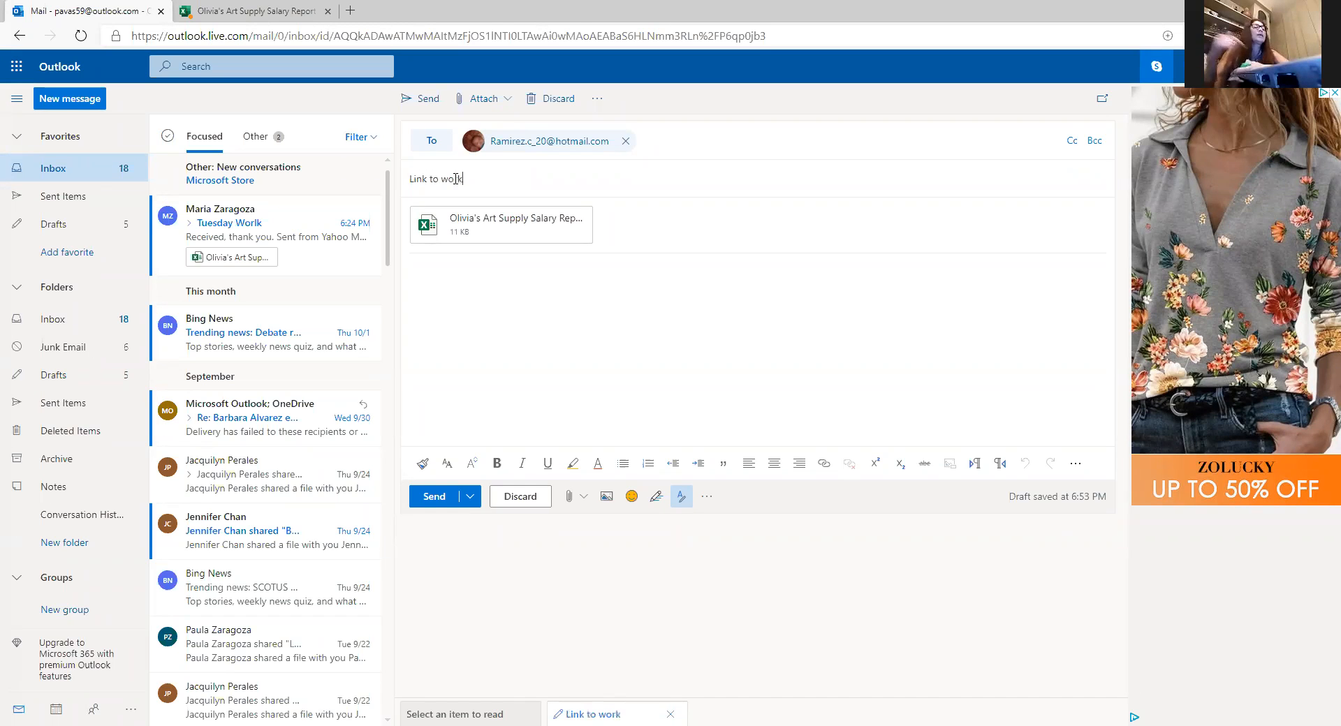
click(486, 279)
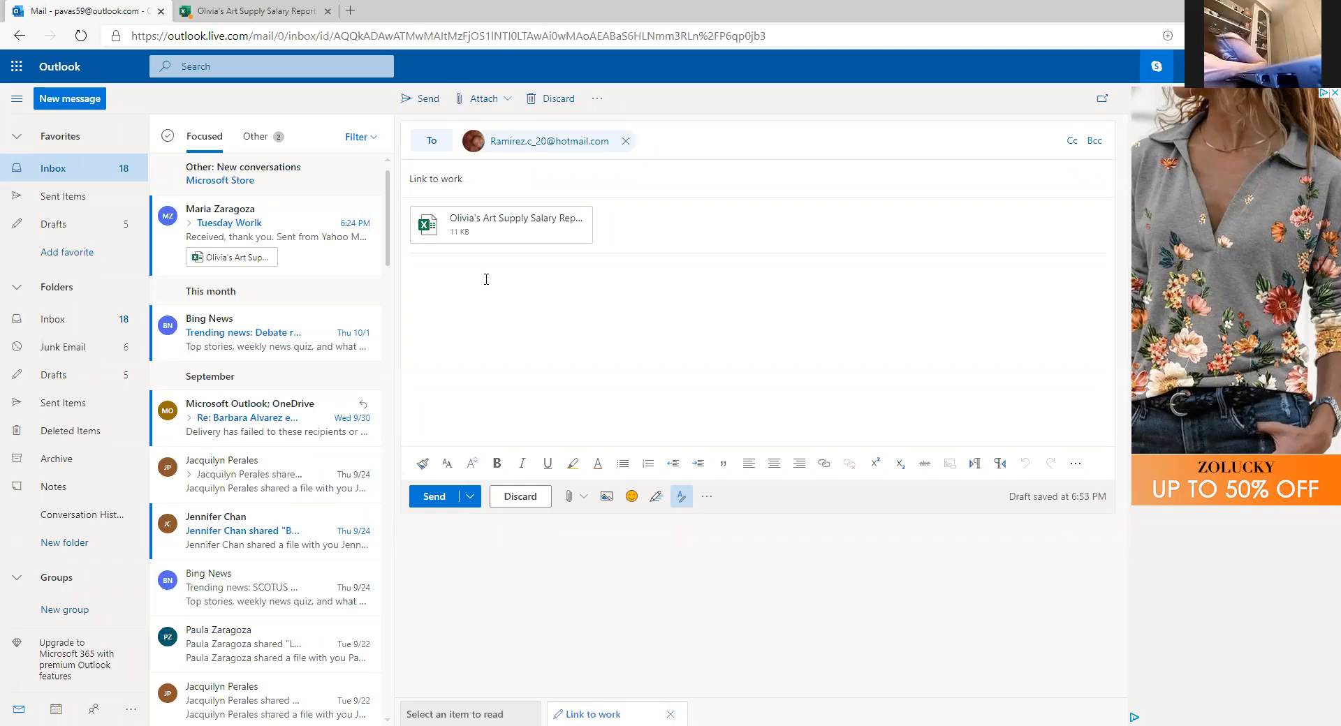
text(Ol)
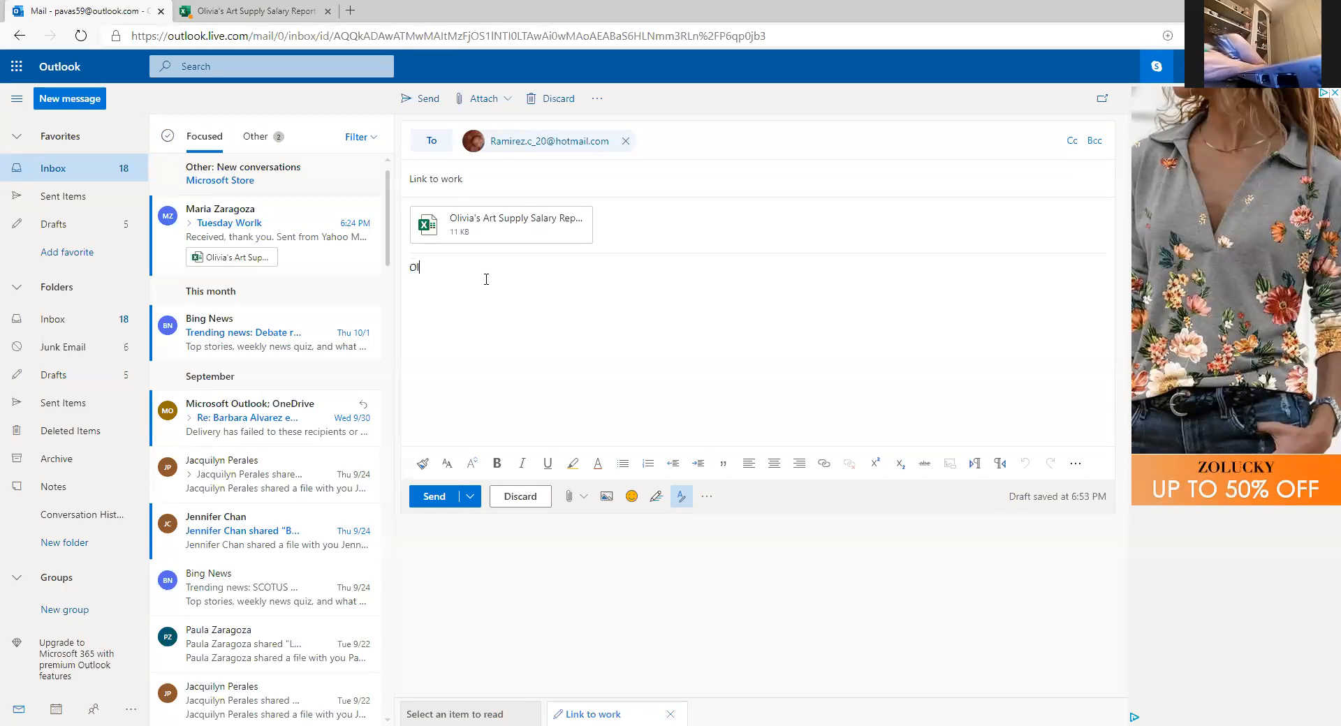
text(ivia's)
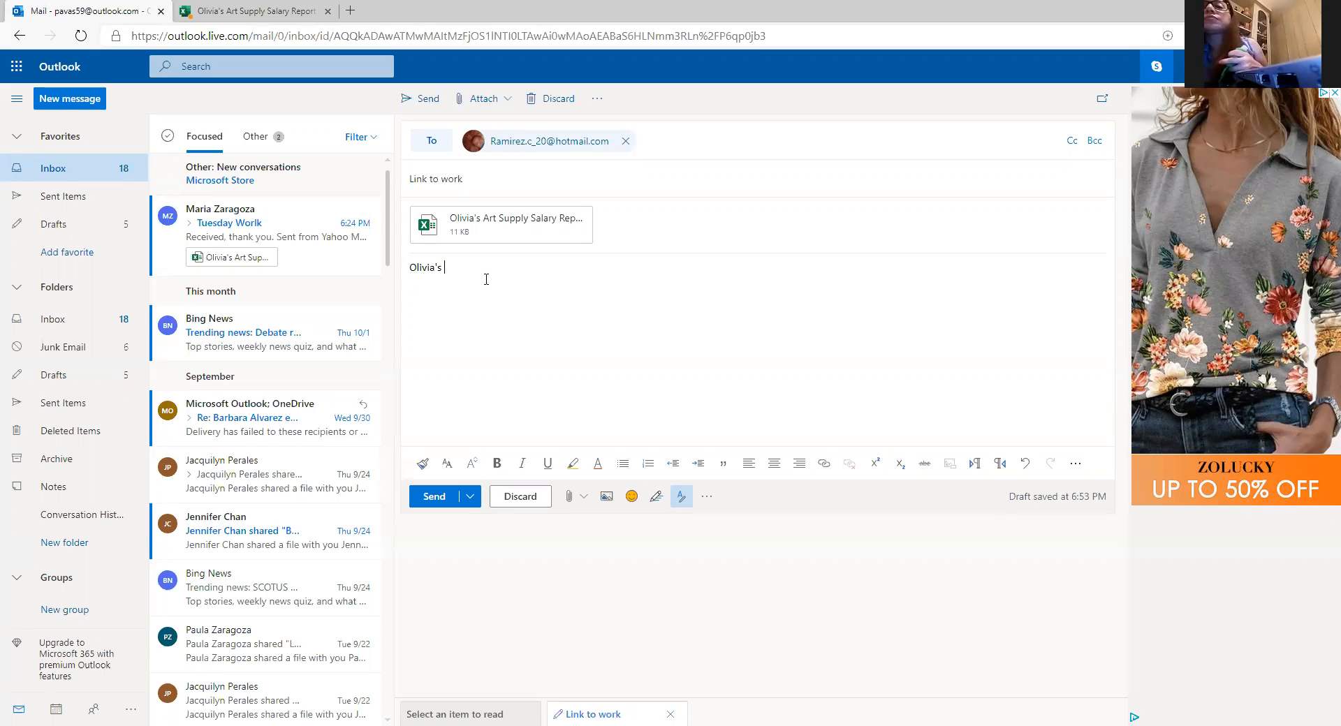
text( Art Su)
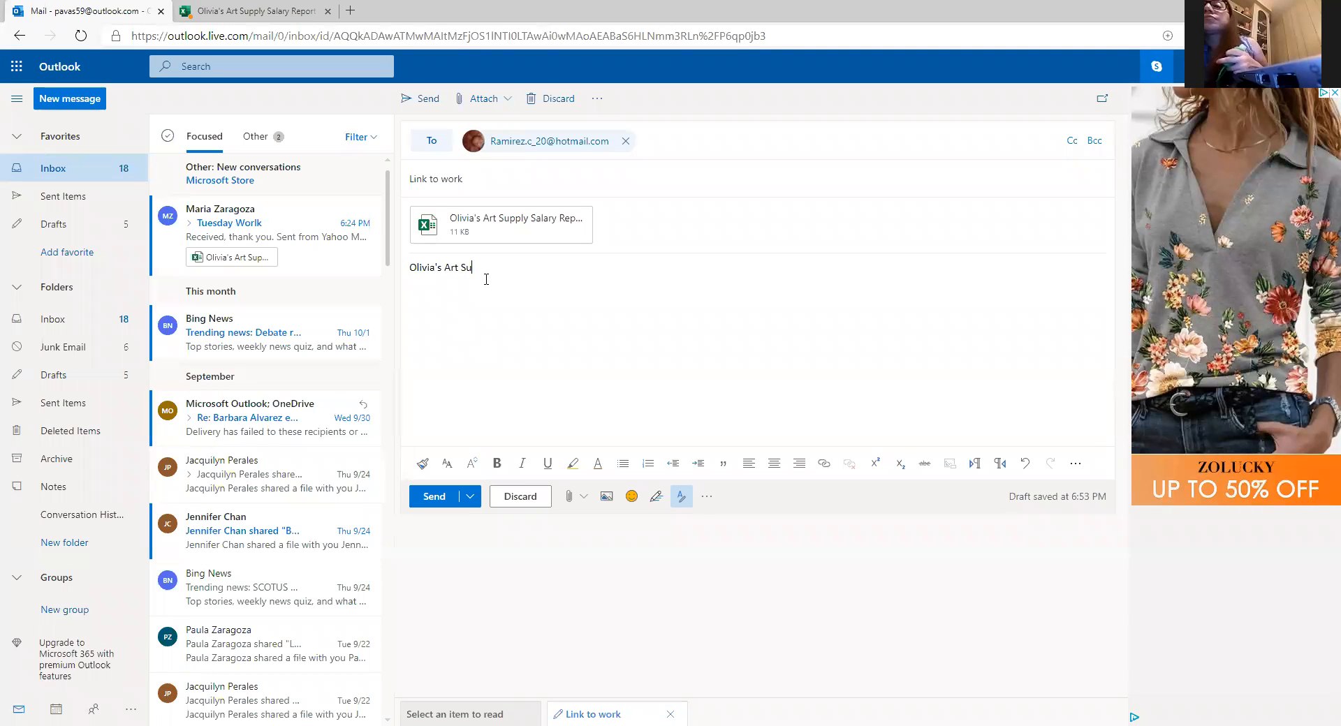
text(pply)
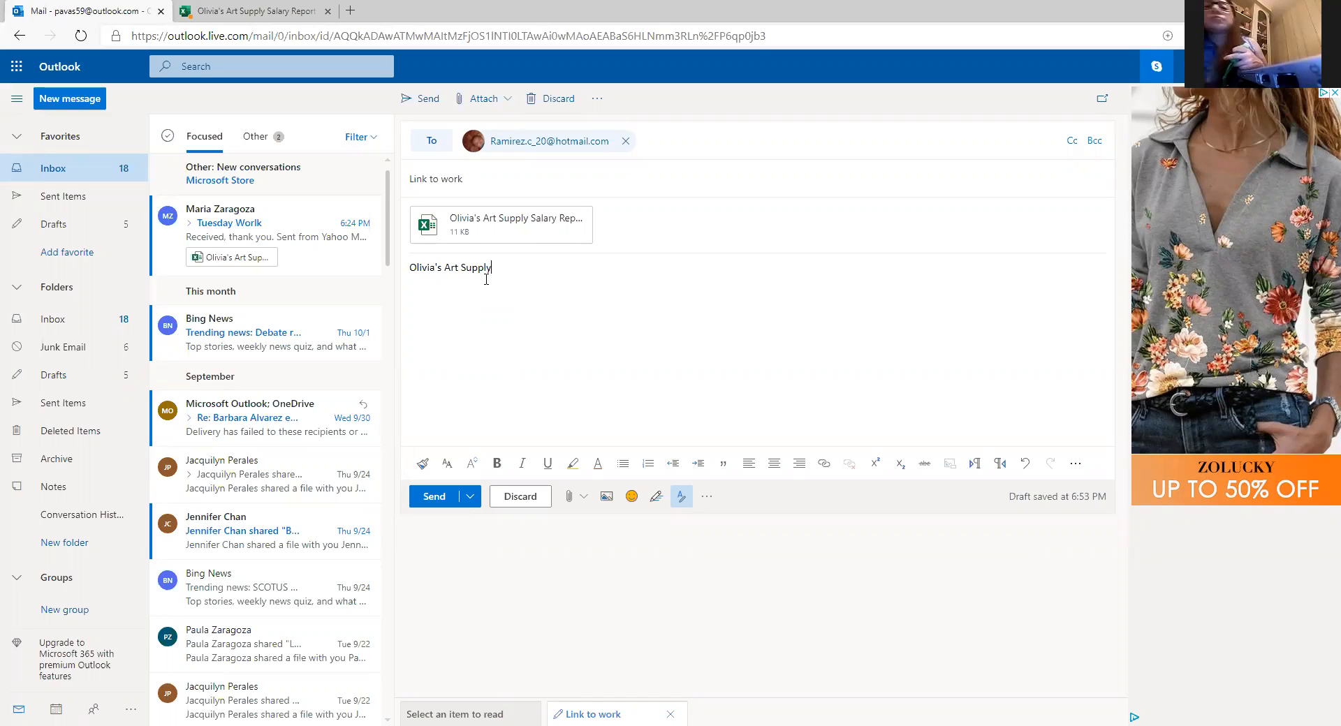
text( Salar)
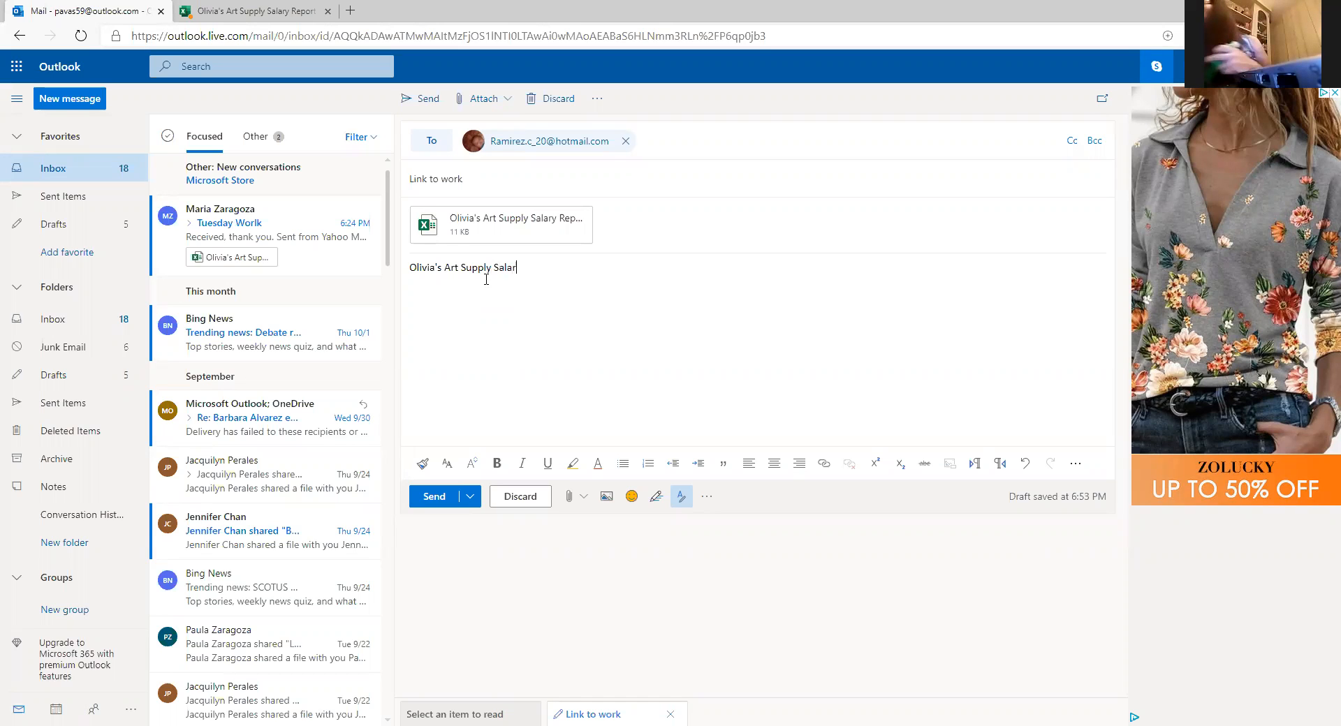
text(y Report.)
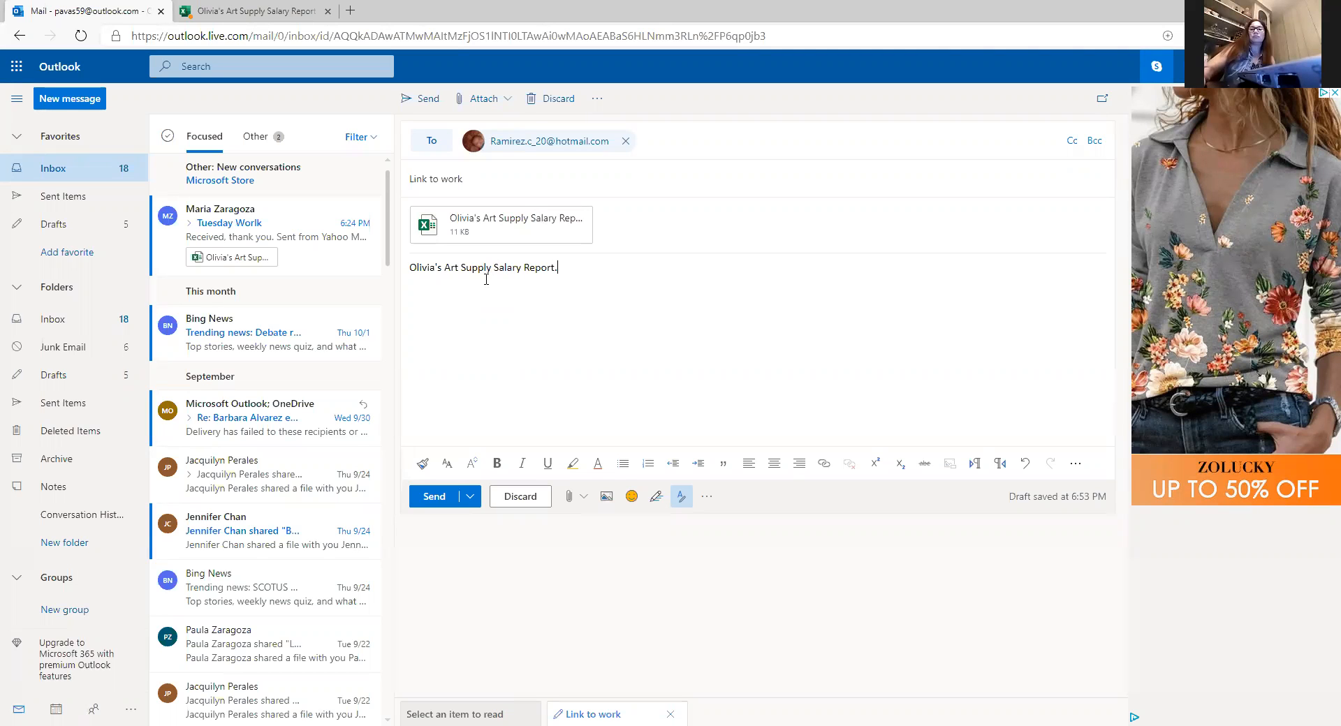
click(429, 491)
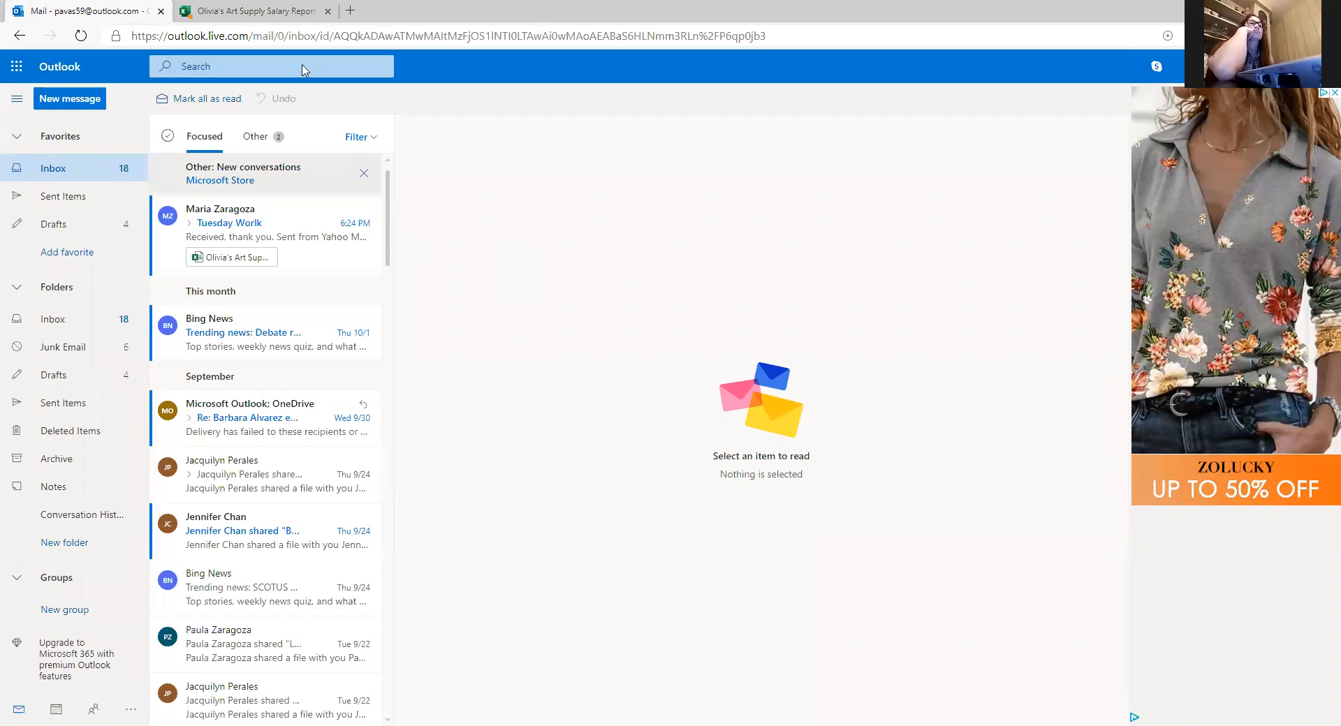
- Switch back to the Excel workbook, try printing the selection with Microsoft Print to PDF, and cancel the print output
click(253, 11)
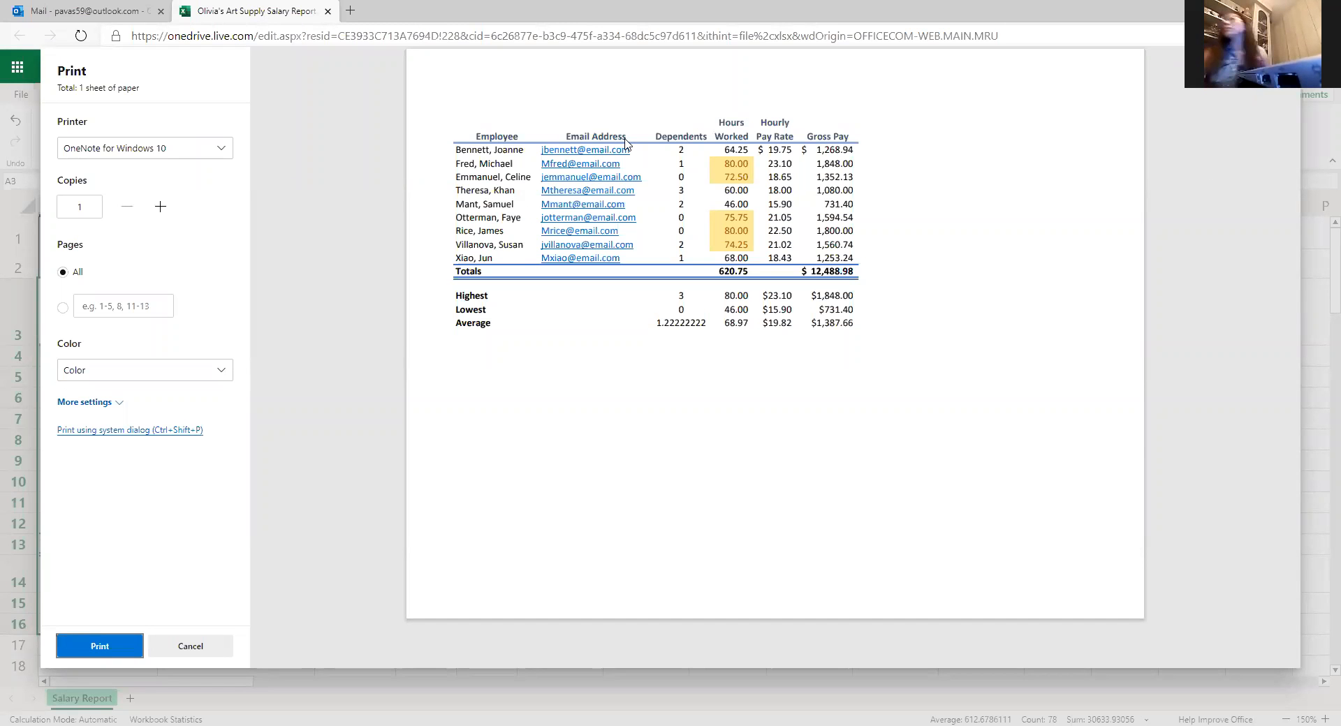
click(228, 150)
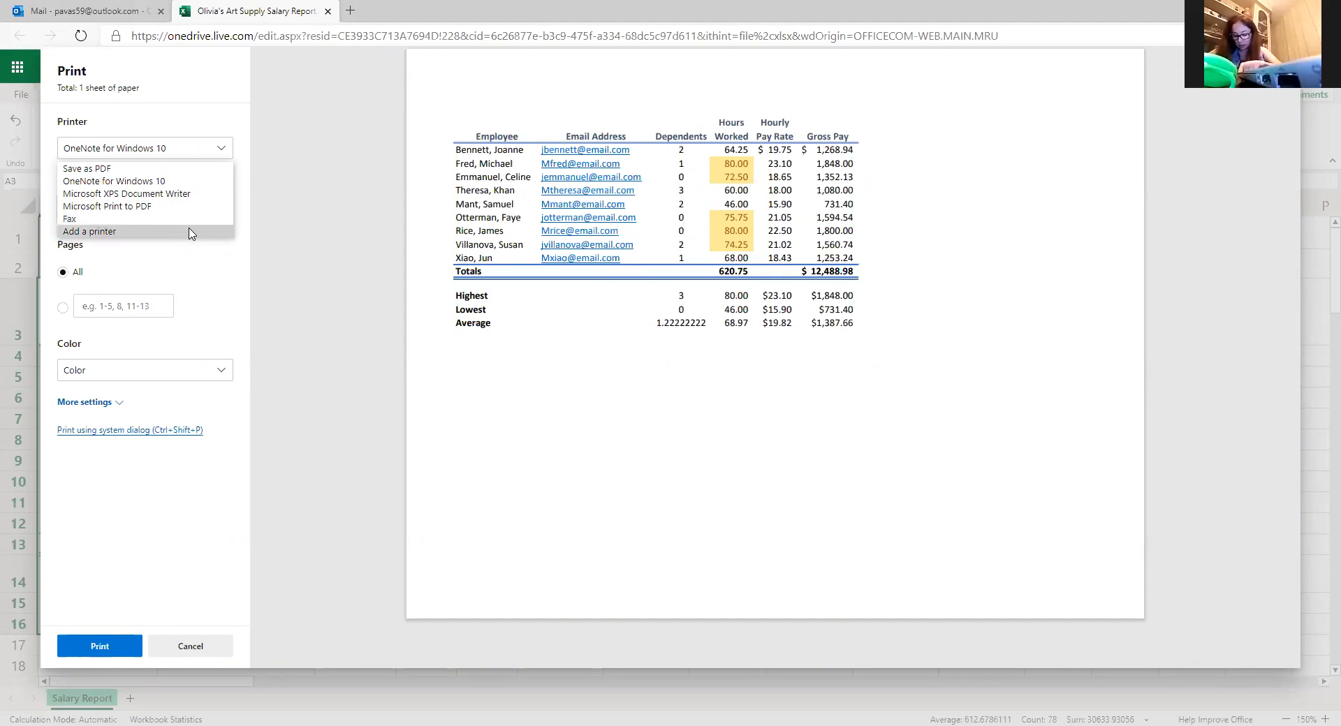
click(147, 207)
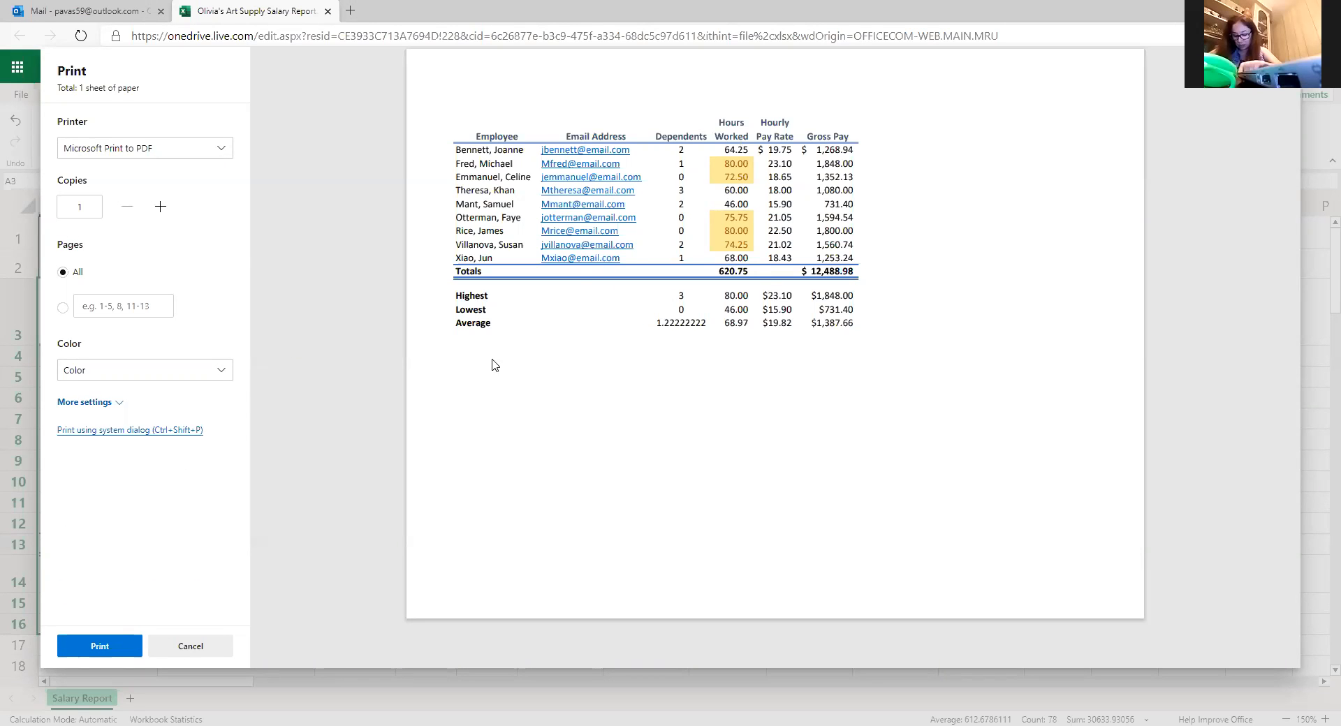
click(126, 646)
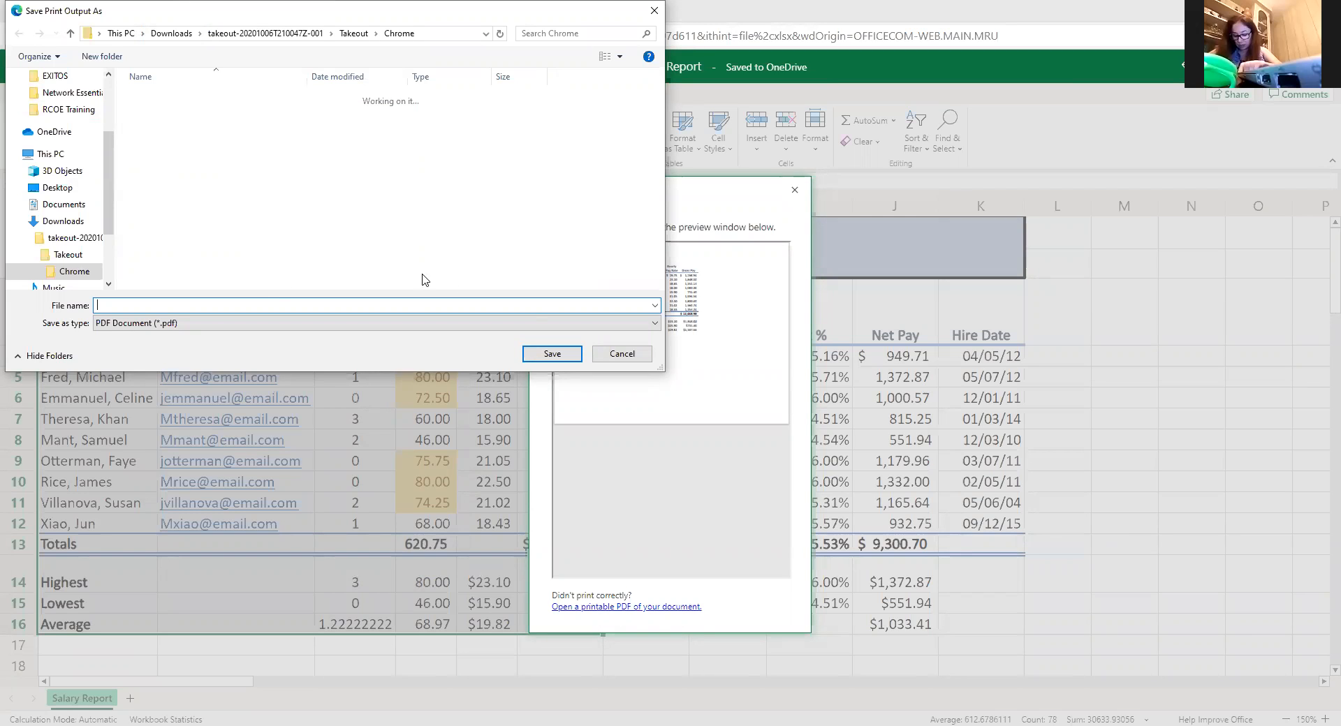
click(619, 354)
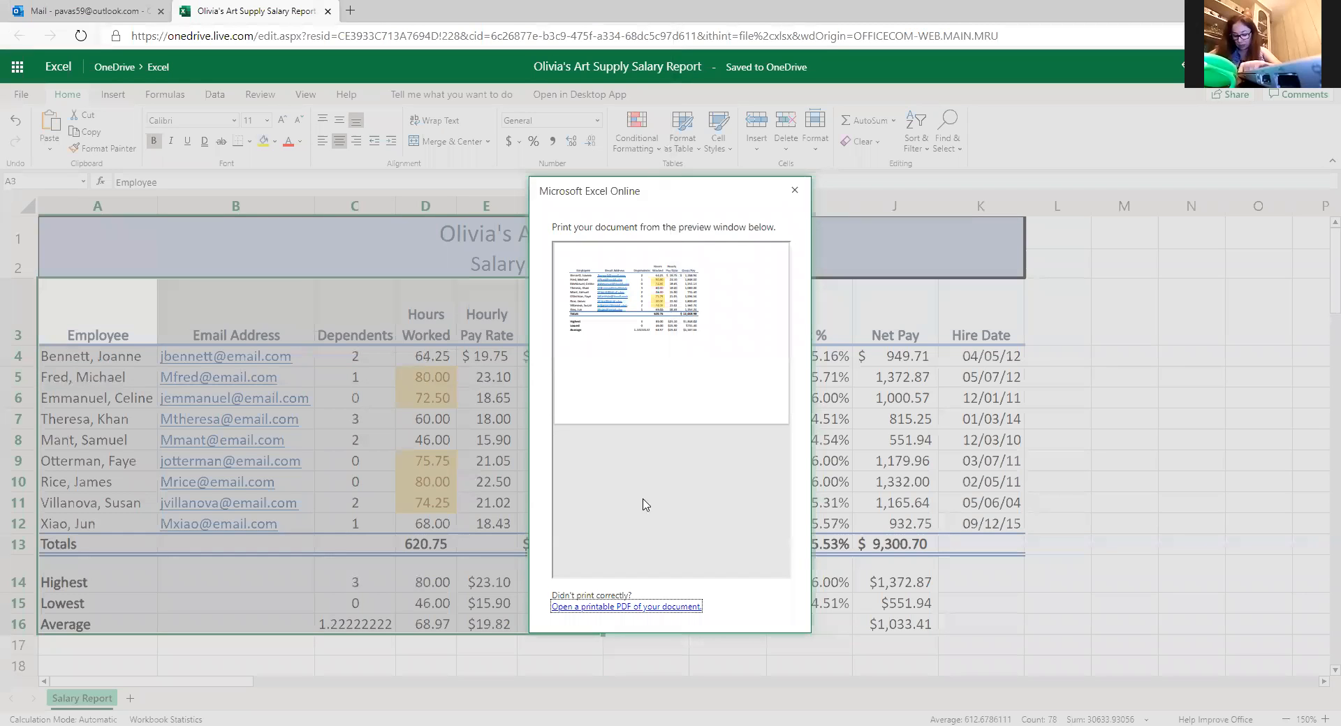
click(794, 190)
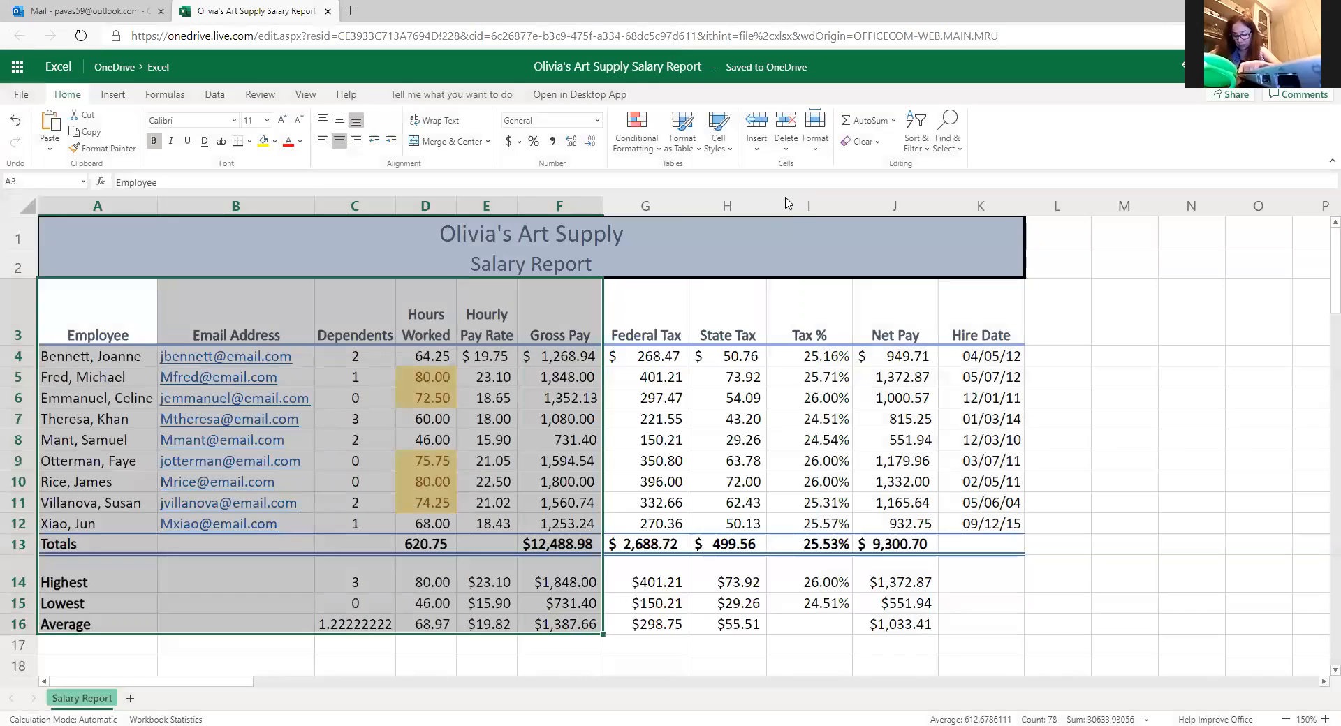
- Reopen the landscape print preview of the current selection and set the printer to Save as PDF
click(19, 96)
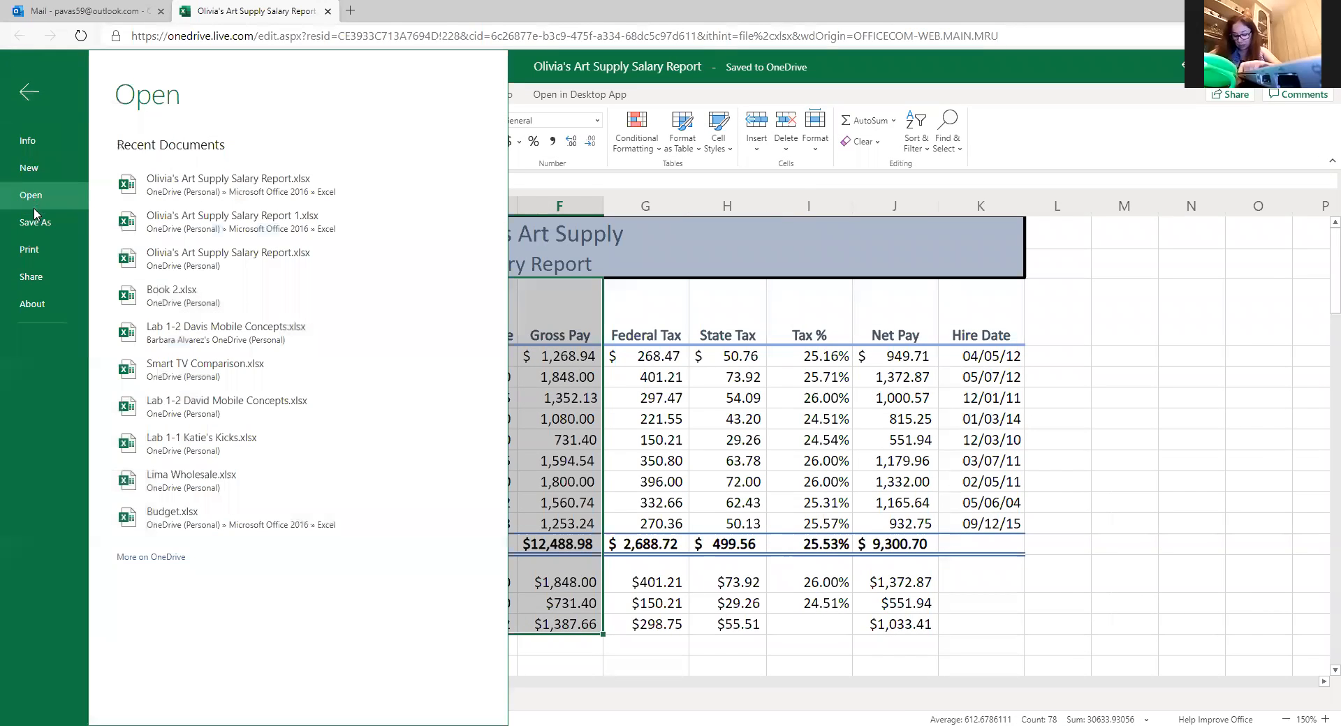
click(33, 250)
click(191, 161)
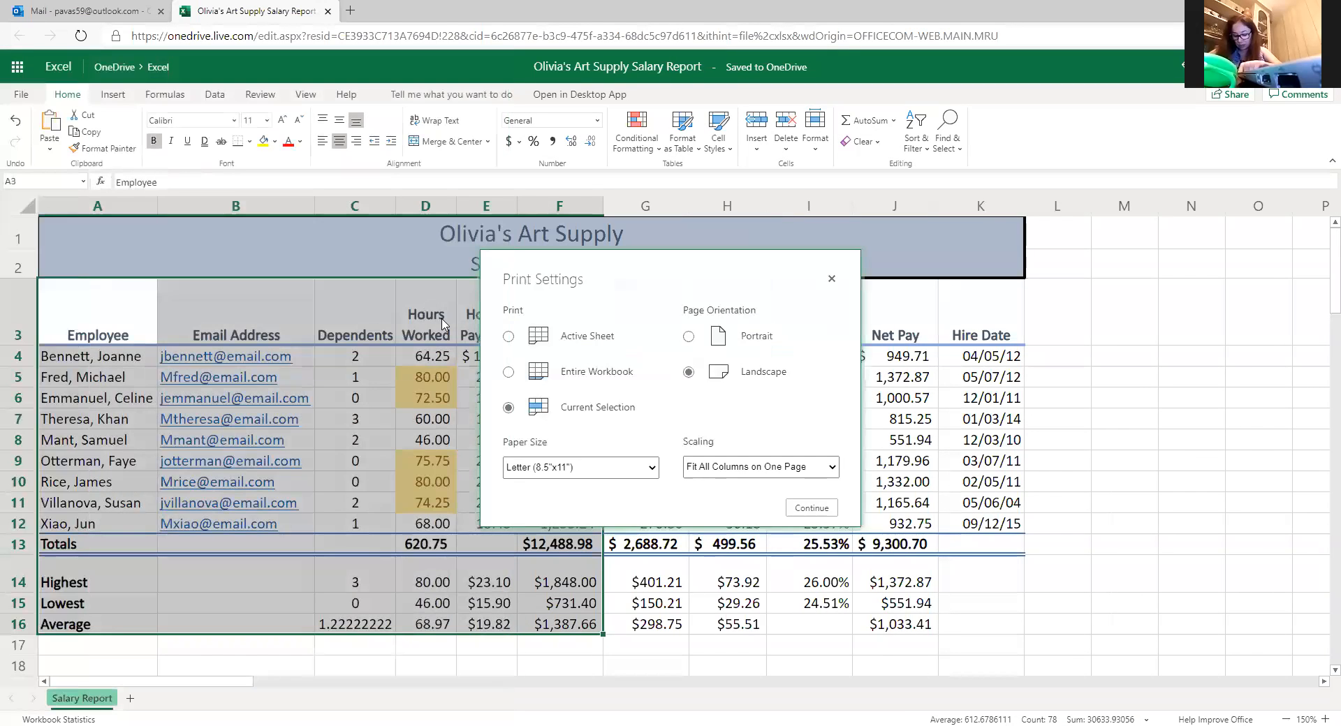
click(811, 507)
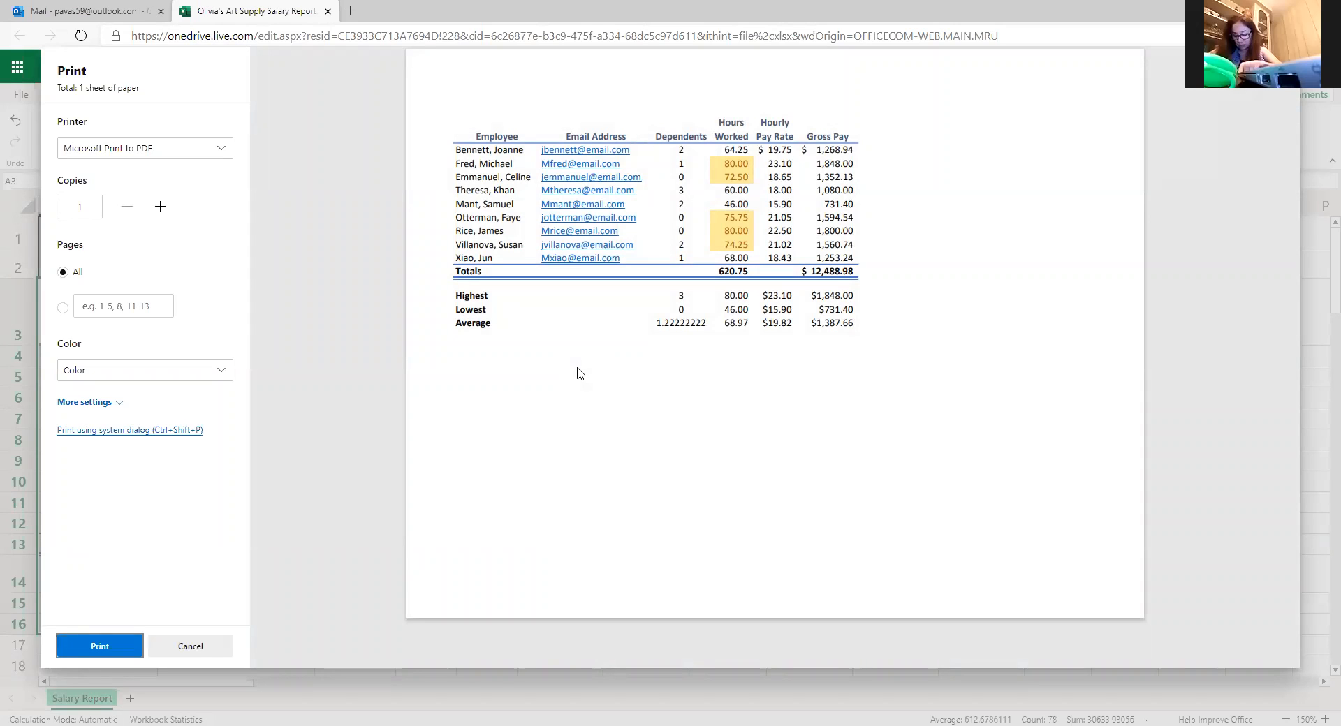
click(148, 150)
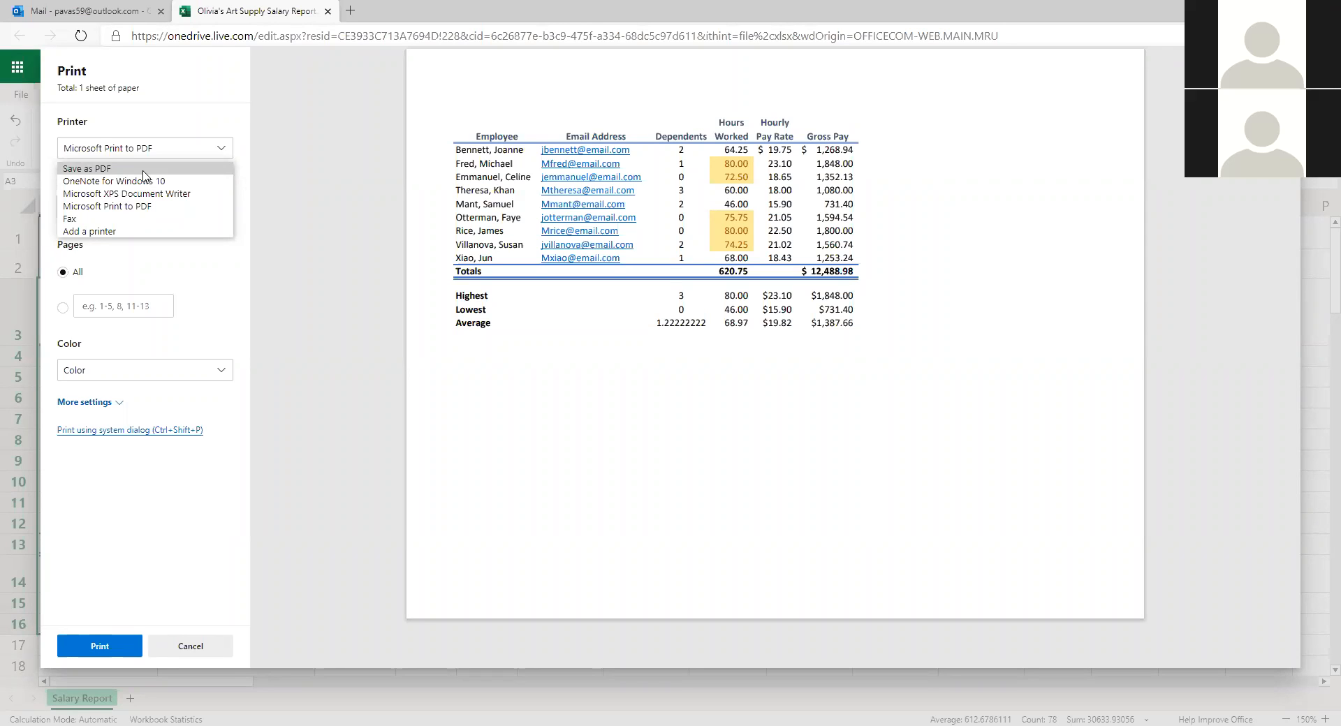
click(144, 169)
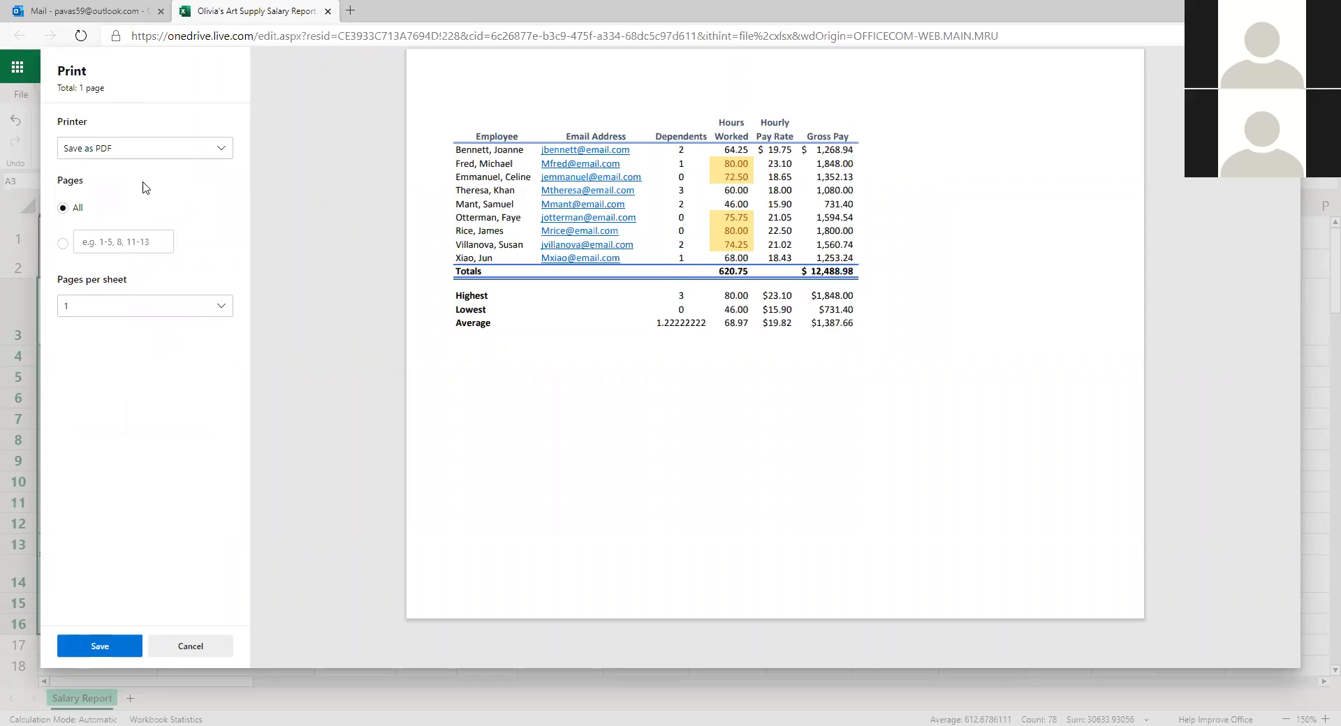
- Start saving the print output and name the PDF file "Olivia Art Supply Salary Report"
click(115, 642)
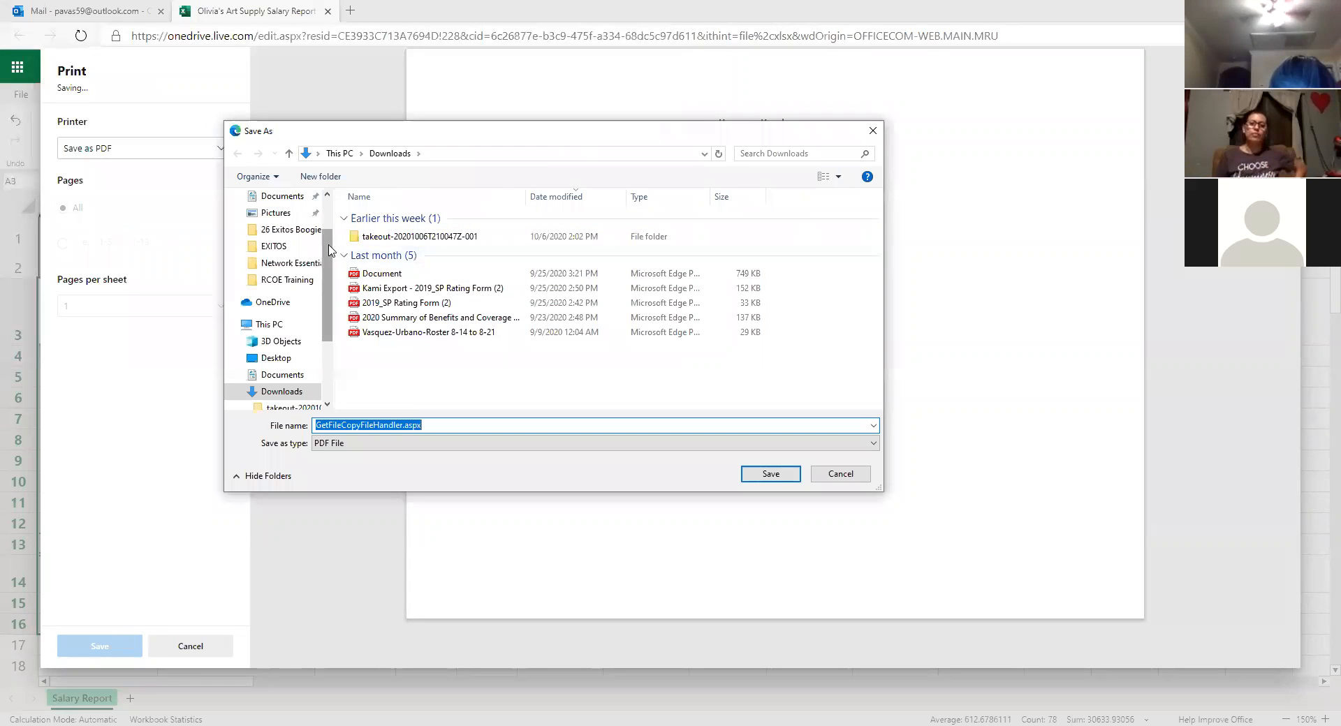
click(455, 424)
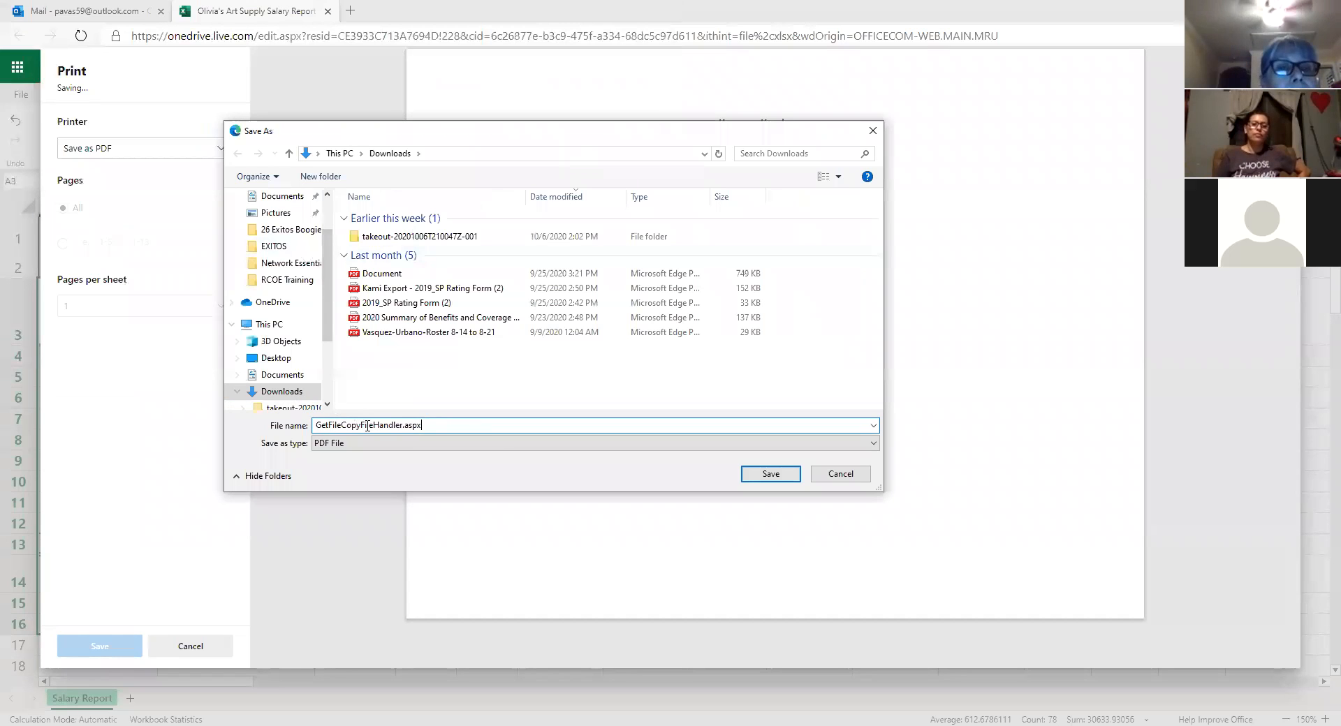
drag(432, 425, 307, 424)
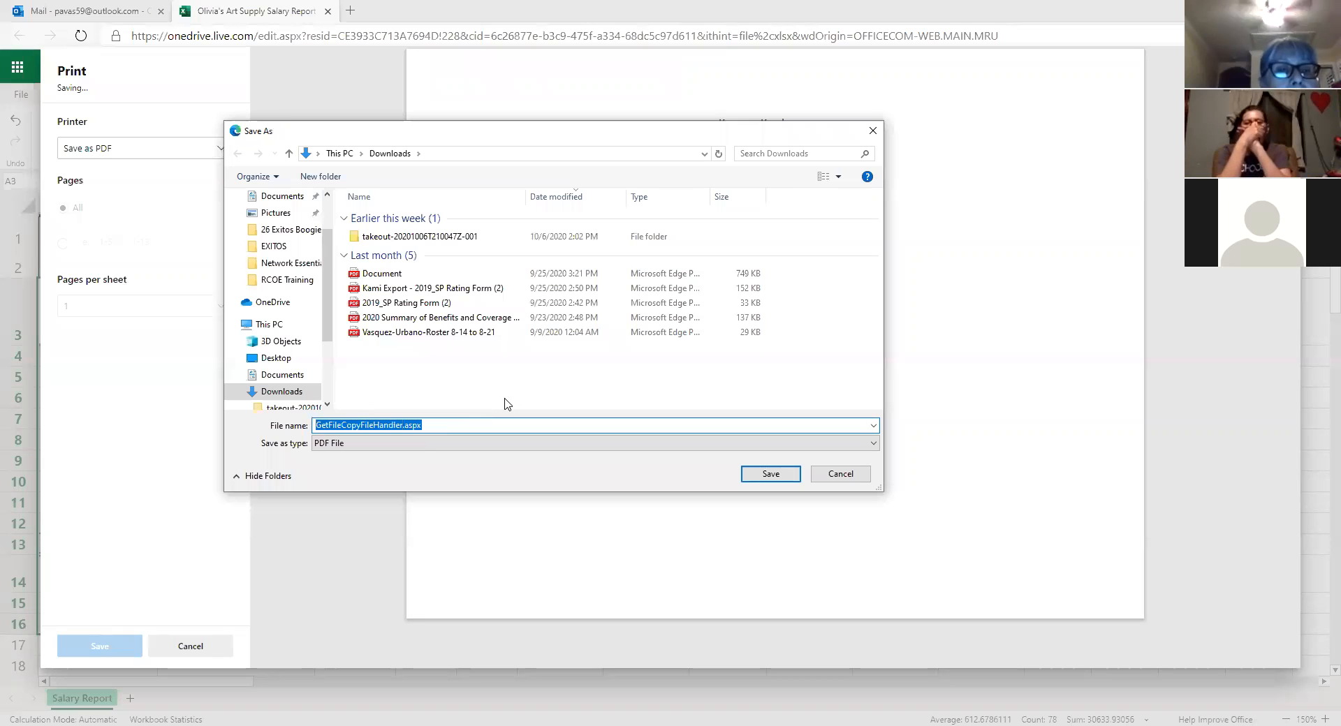
click(440, 424)
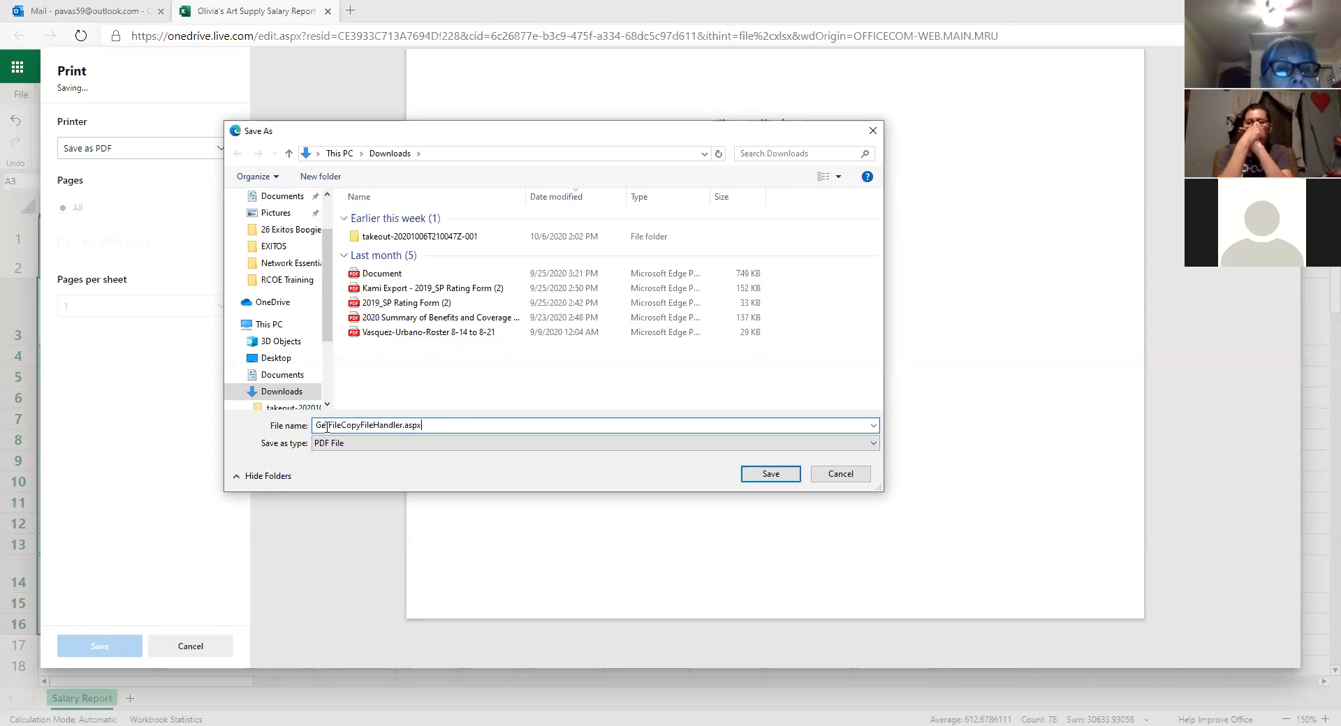
mouse_move(338, 458)
mouse_down()
mouse_move(322, 392)
mouse_move(308, 454)
mouse_up()
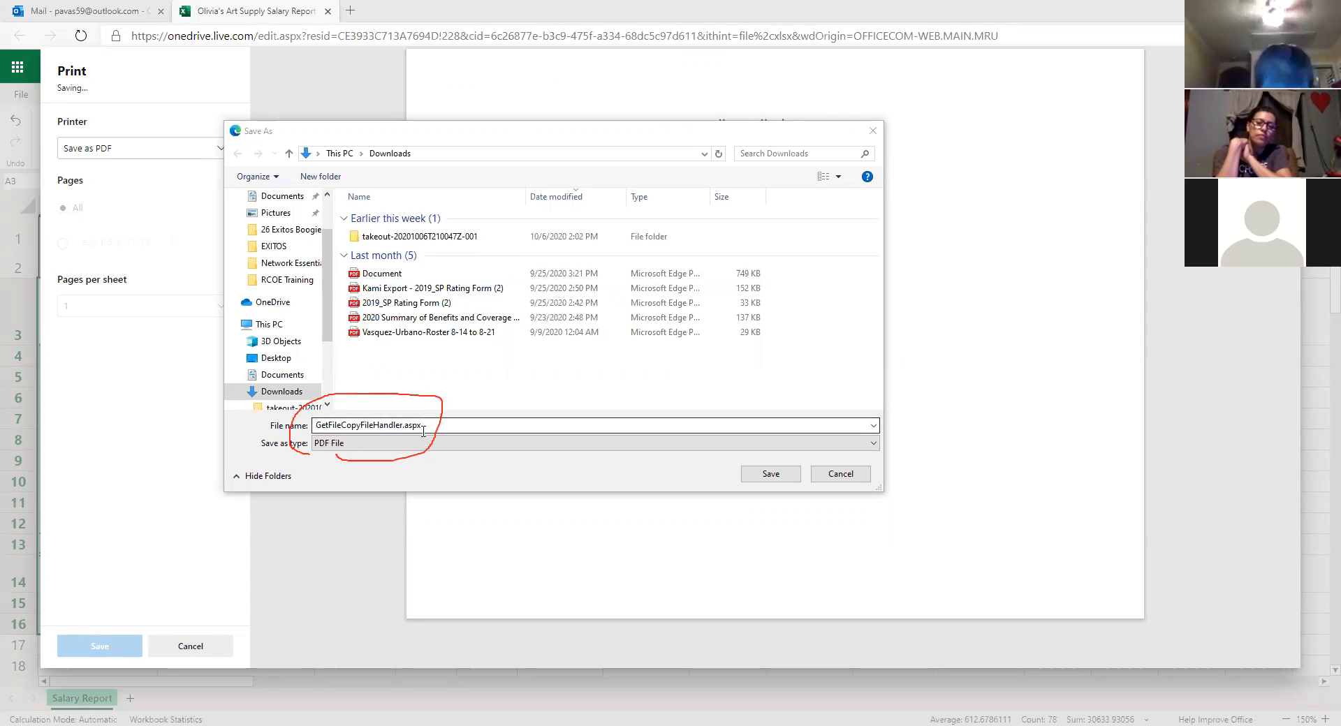
click(299, 423)
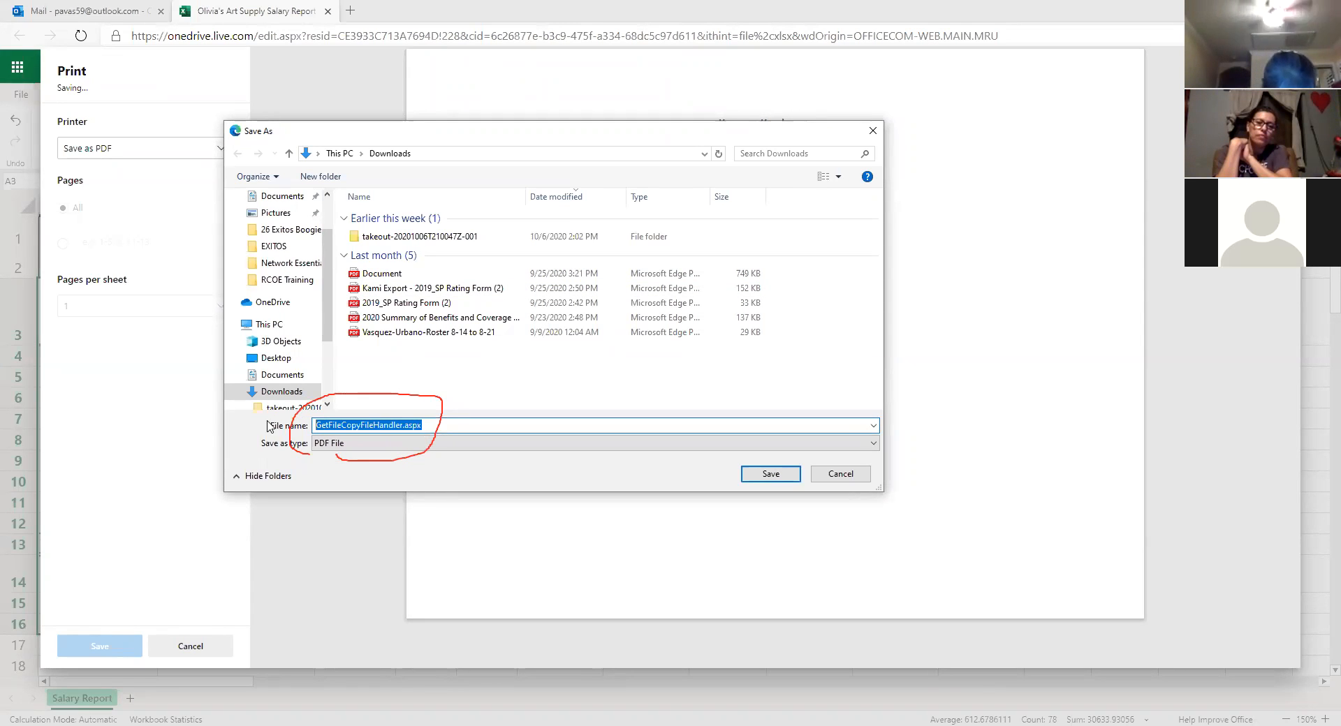
text(Oli)
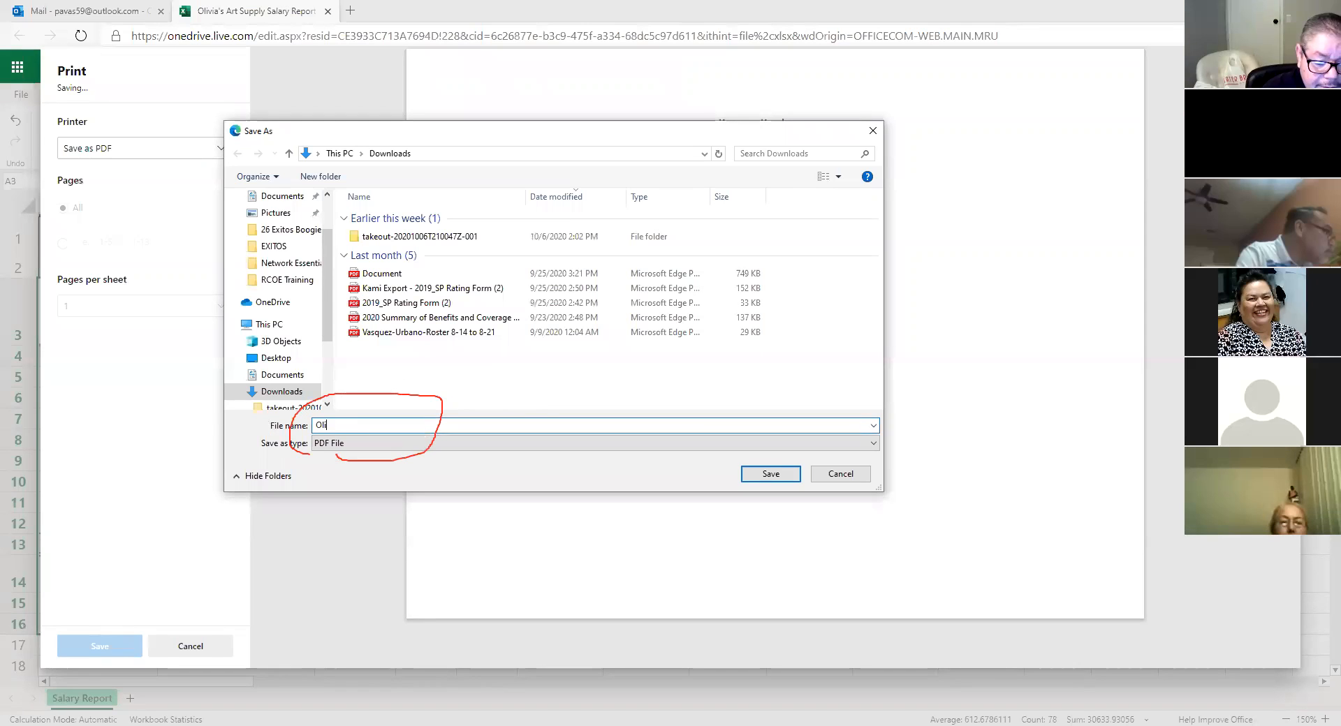
text(via'A)
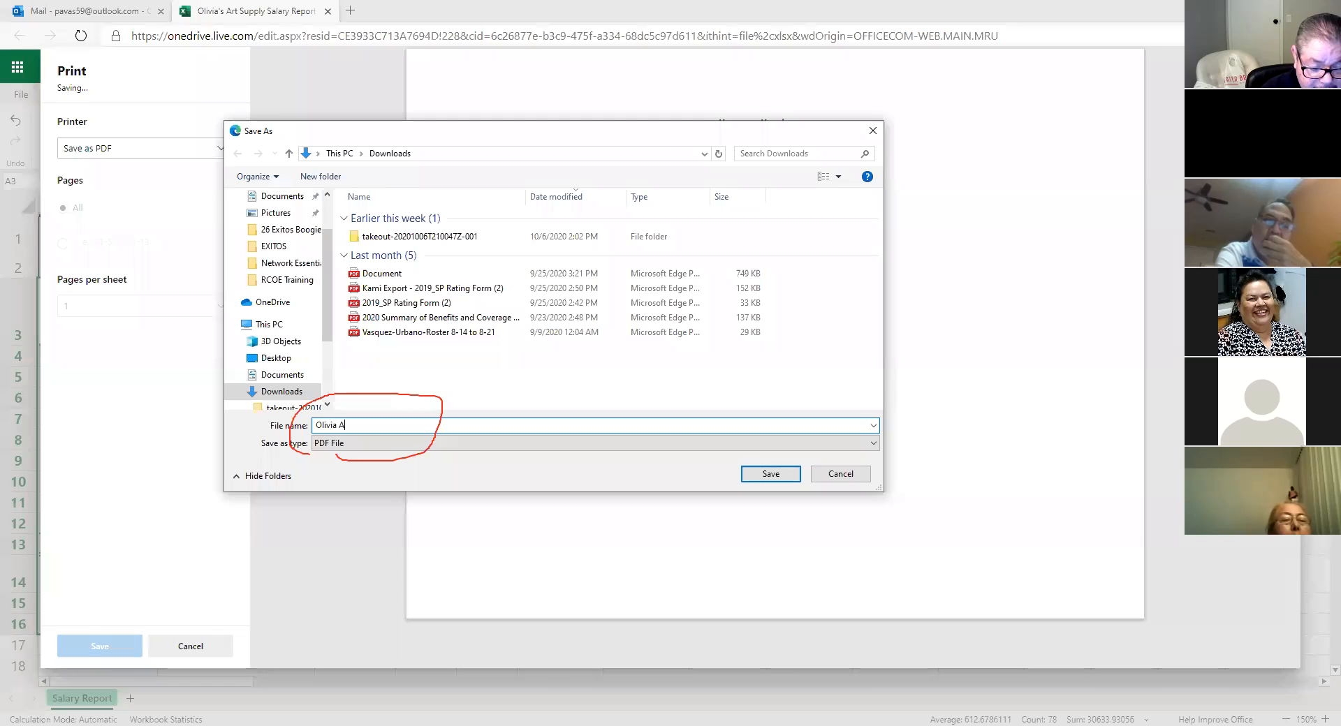
text(rt Supply)
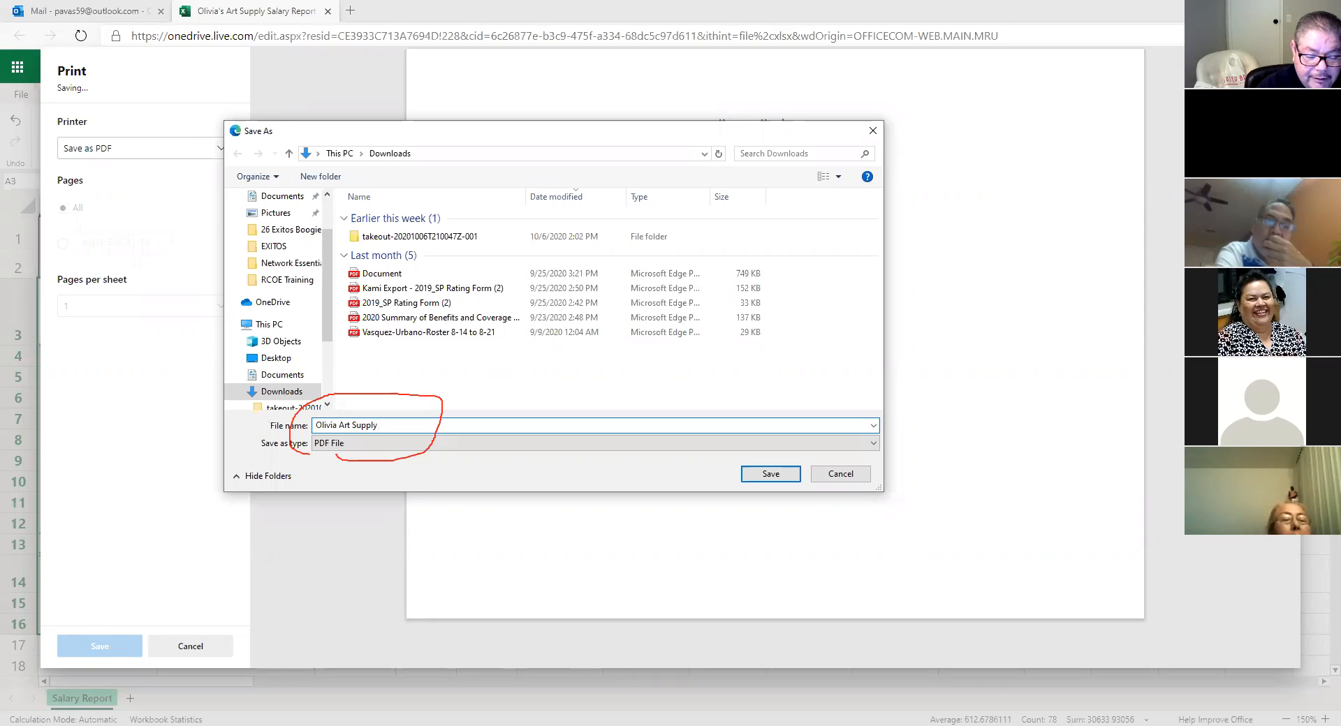
text( s)
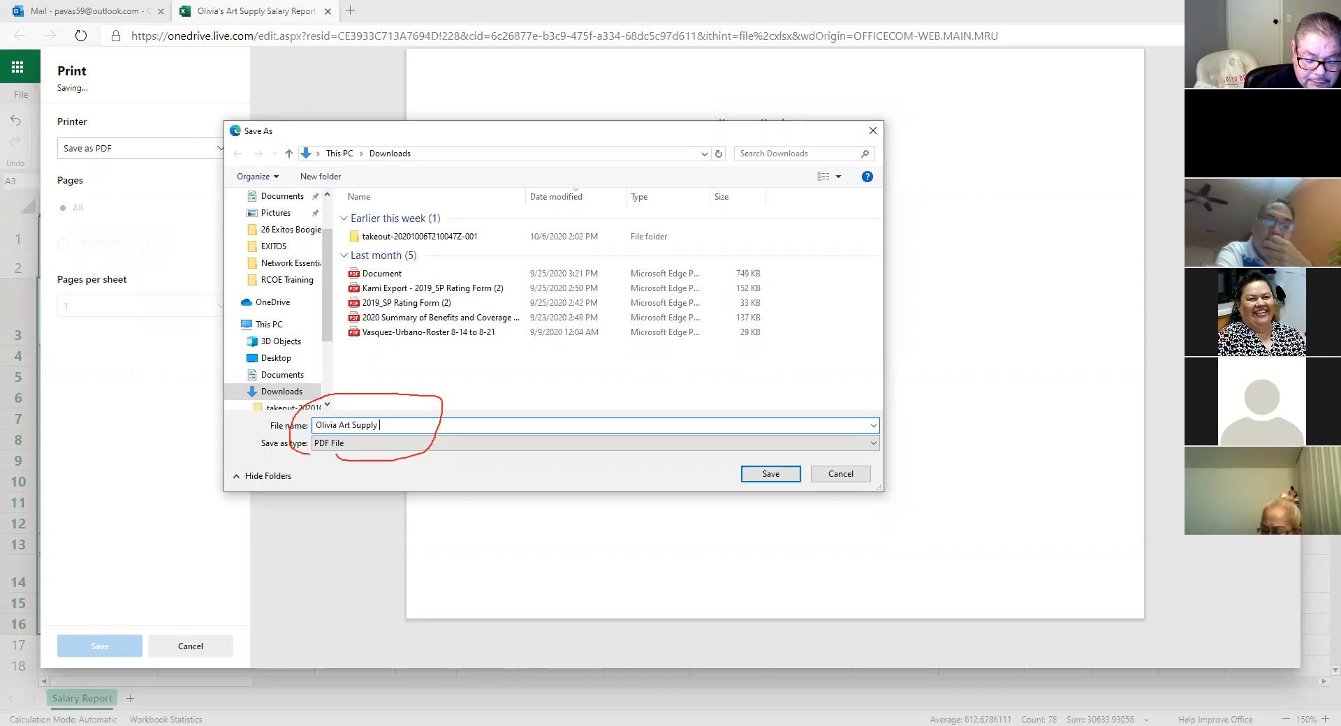
text(alara)
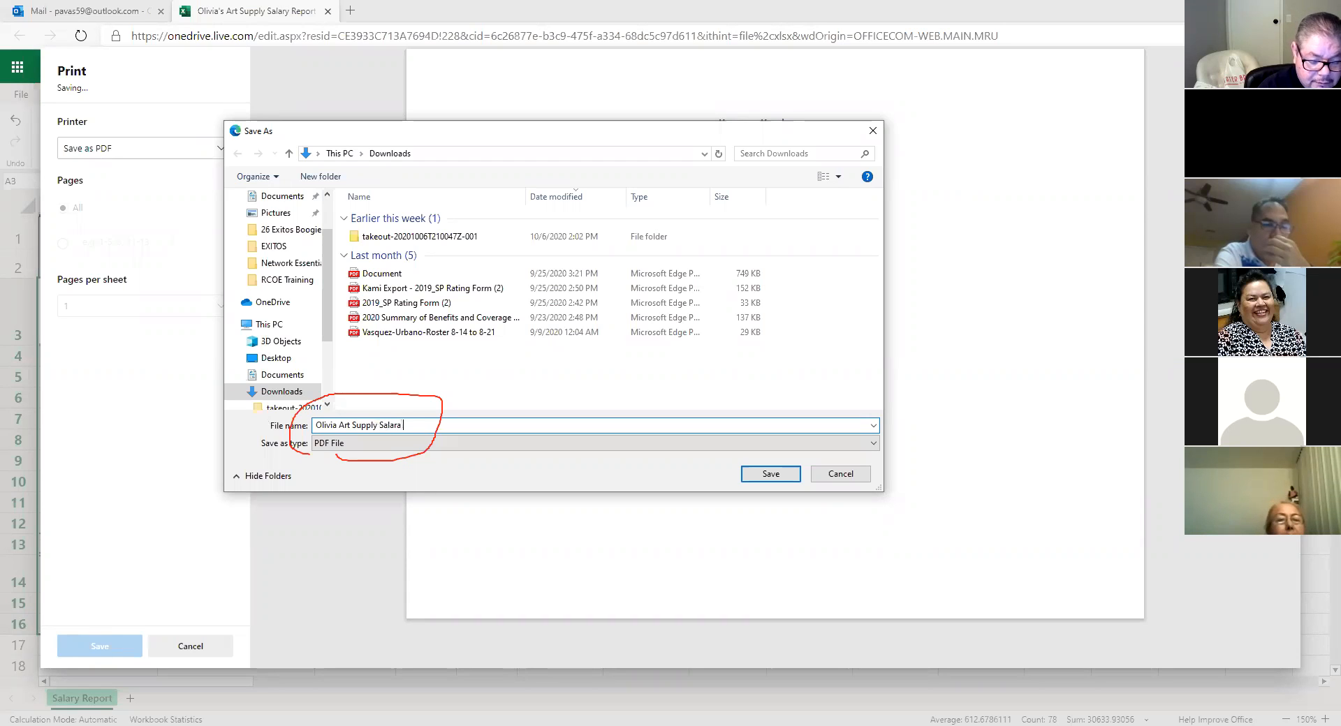
key(BackSpace)
text(y )
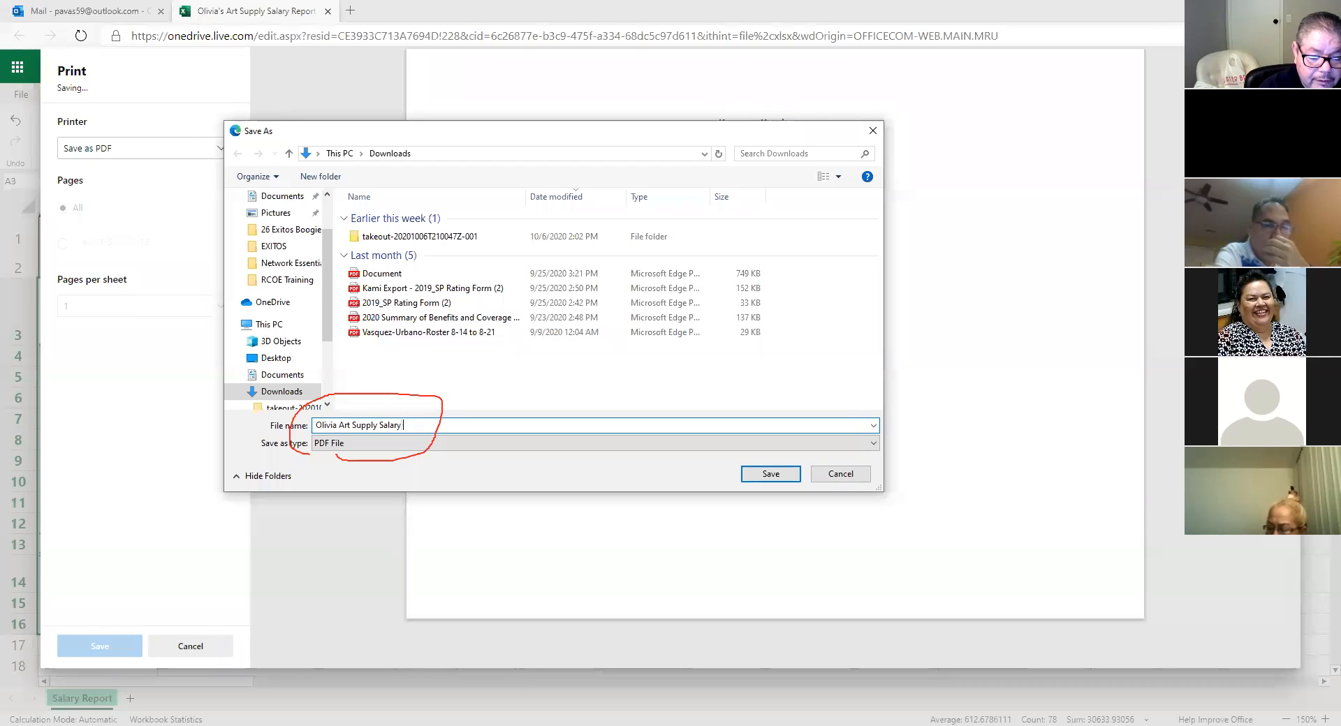
text(Report)
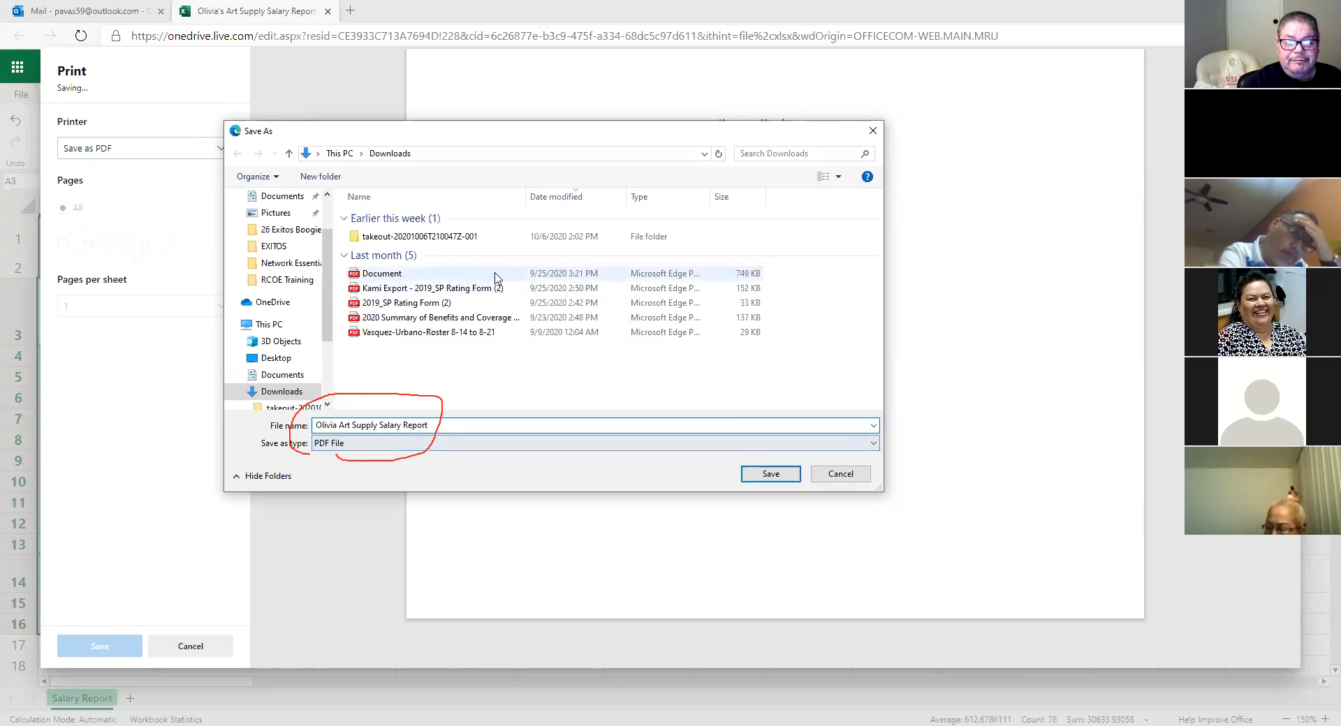
- Choose the Documents folder as the PDF's location, highlight the file name, and cancel the save
click(283, 375)
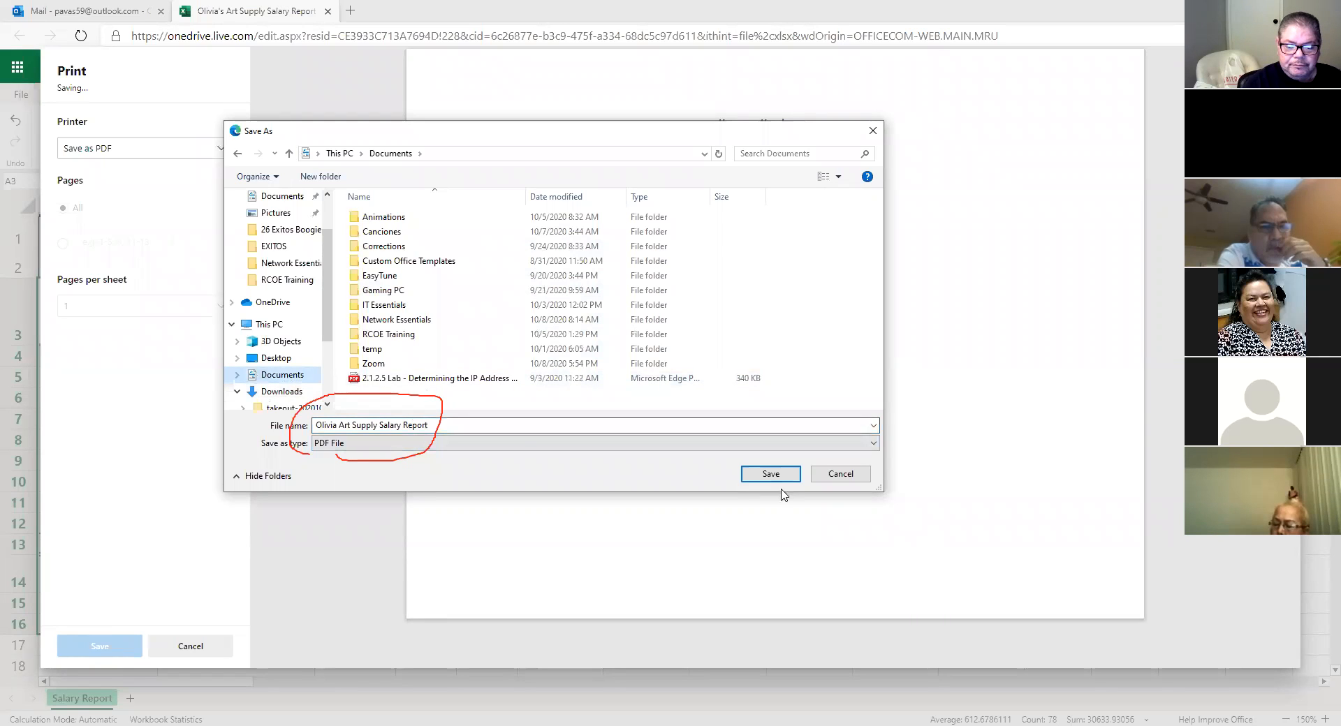
click(386, 425)
double_click(386, 424)
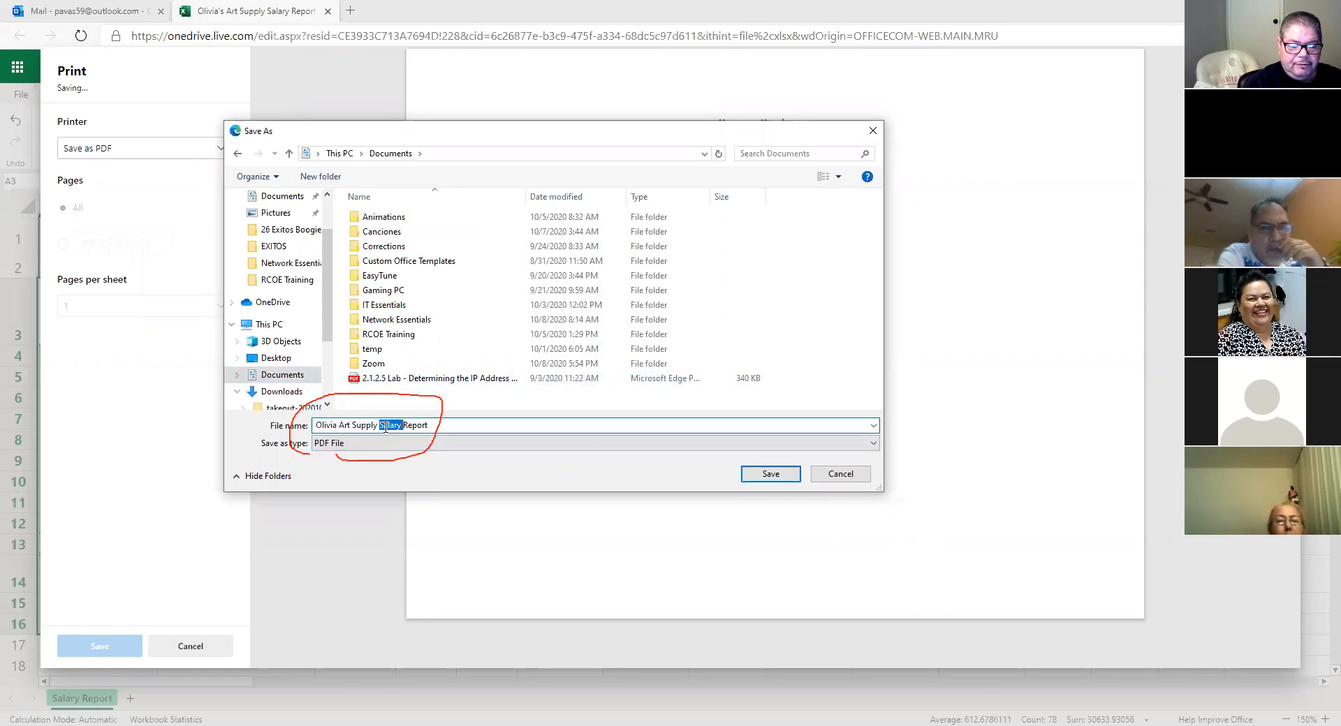
drag(428, 425, 299, 420)
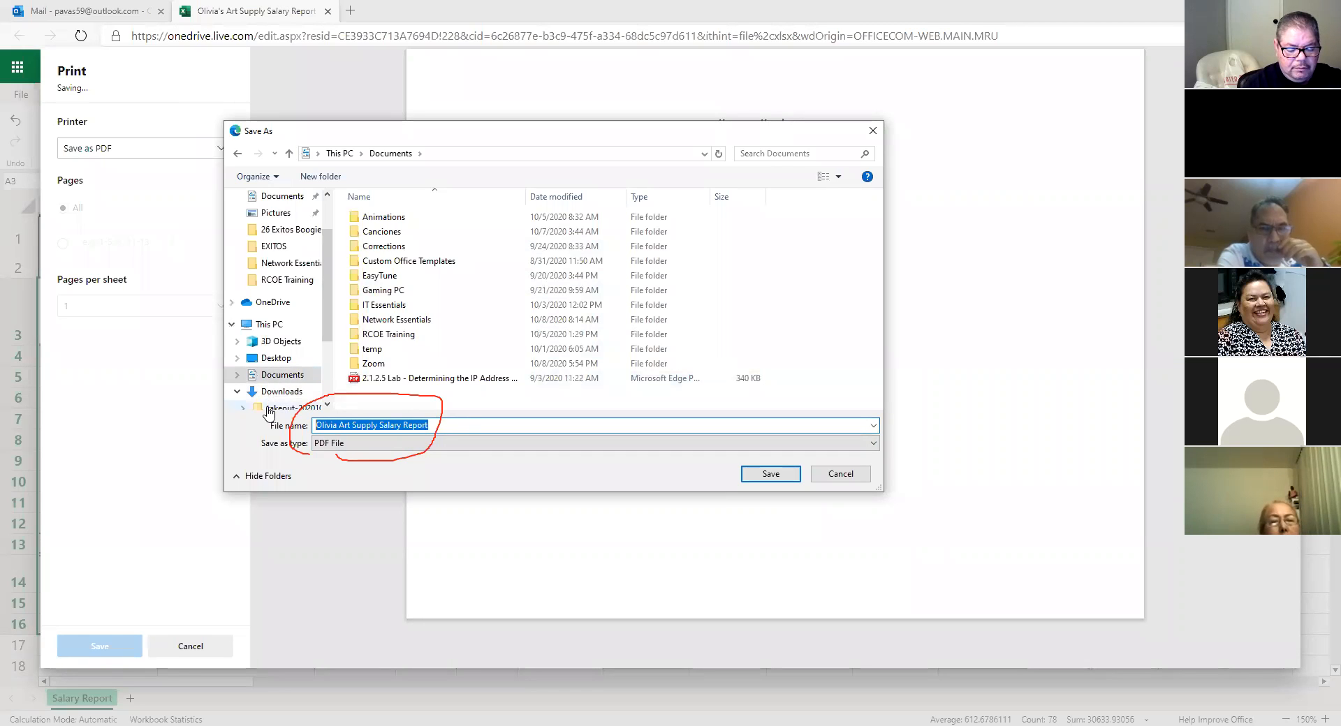
click(853, 479)
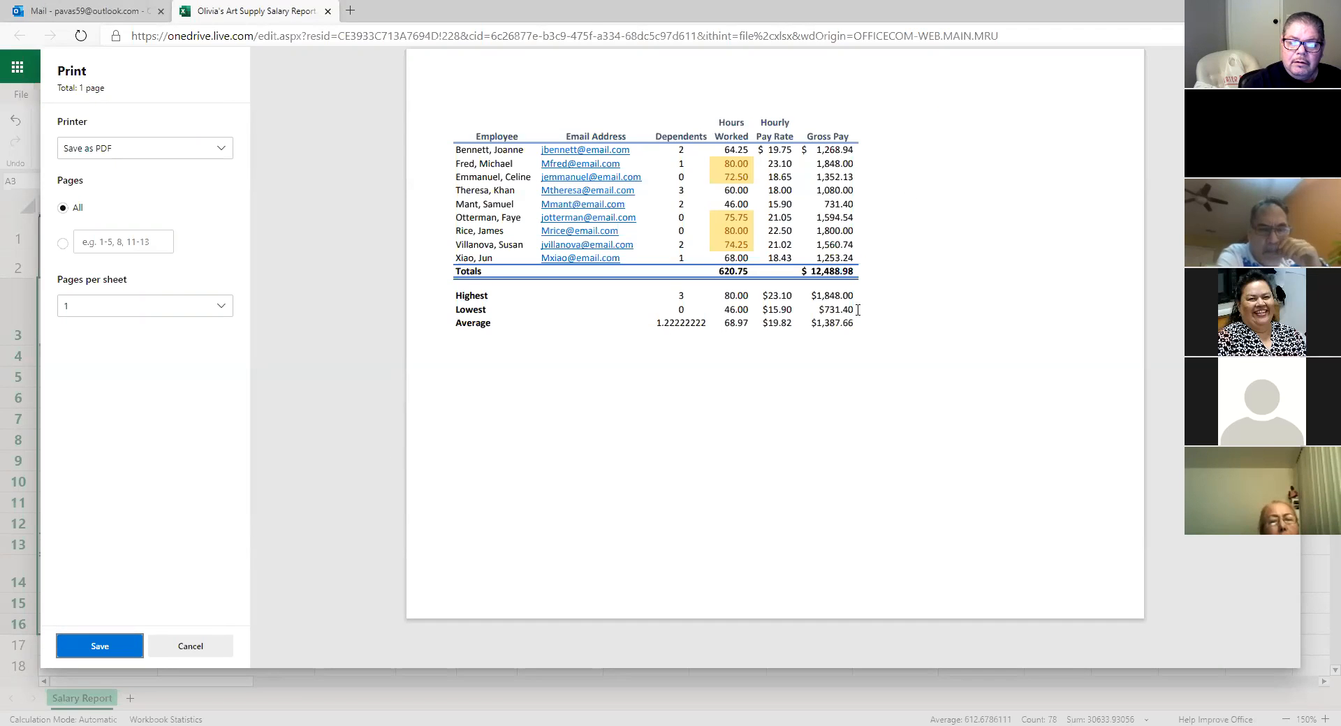
- Examine the available printer choices in the print preview
click(166, 151)
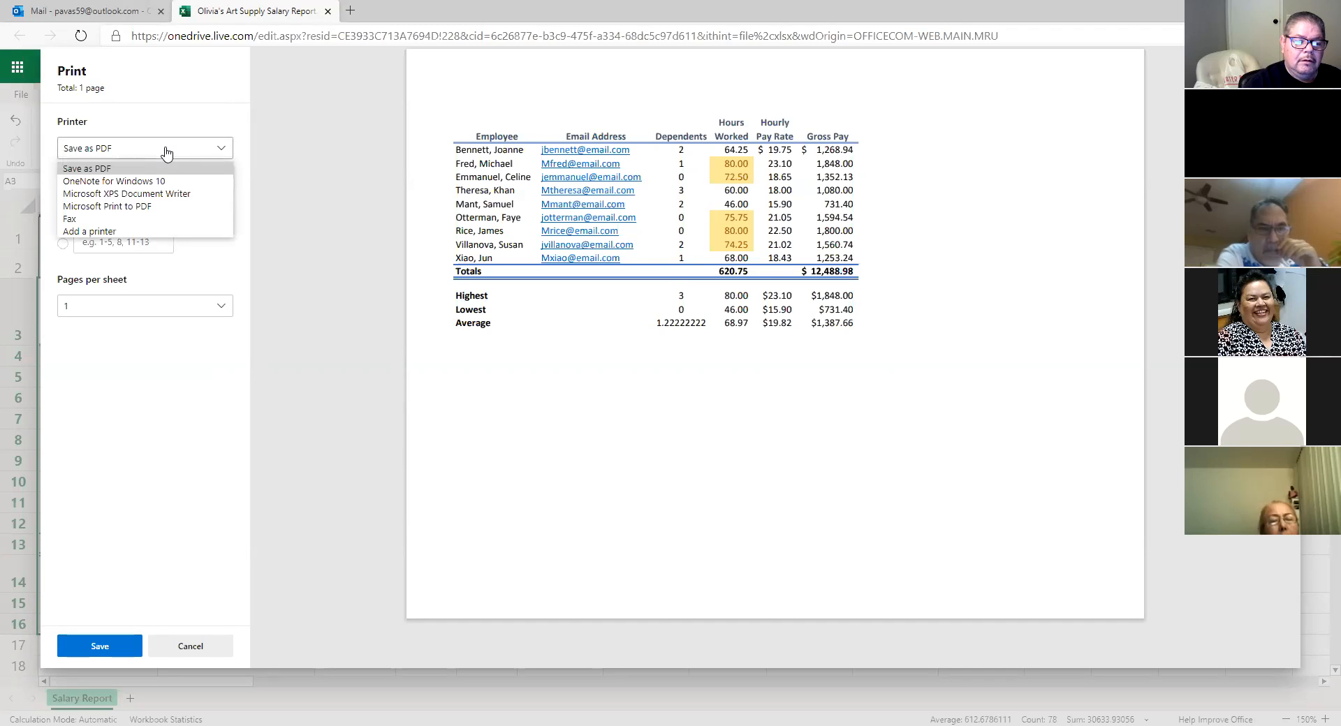
click(110, 121)
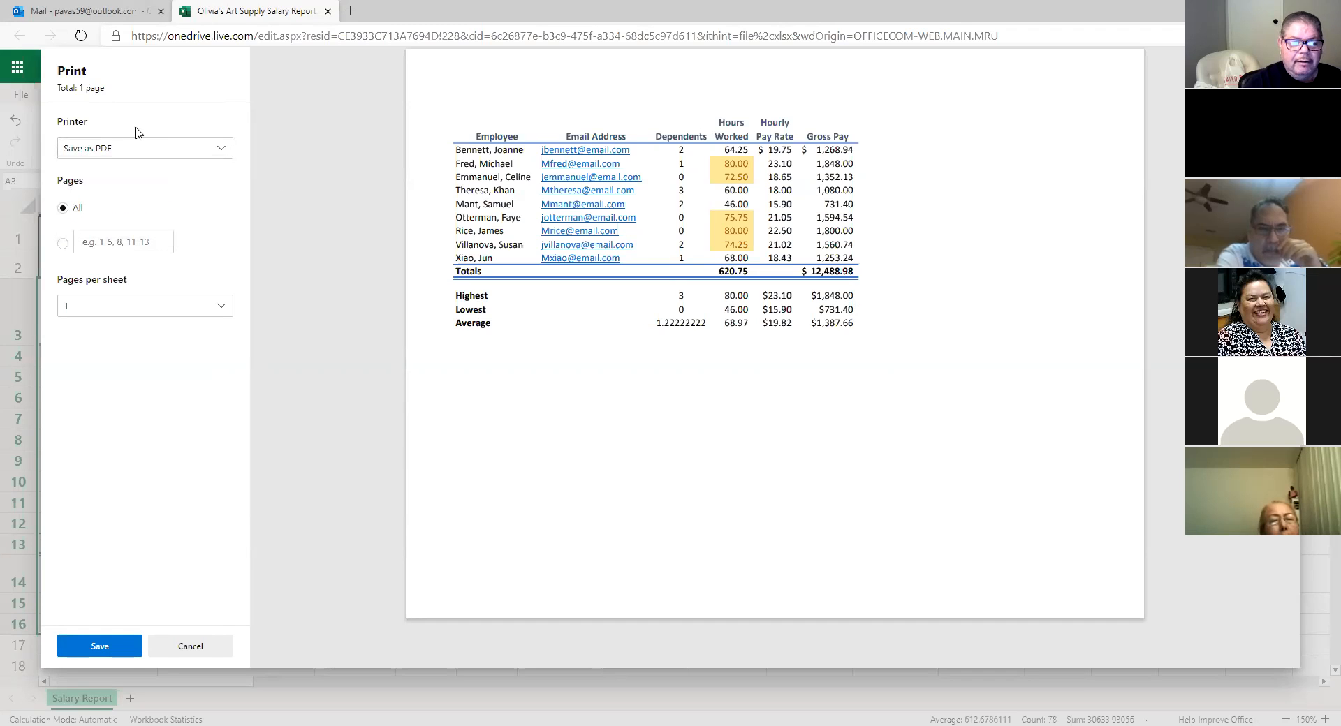
click(210, 151)
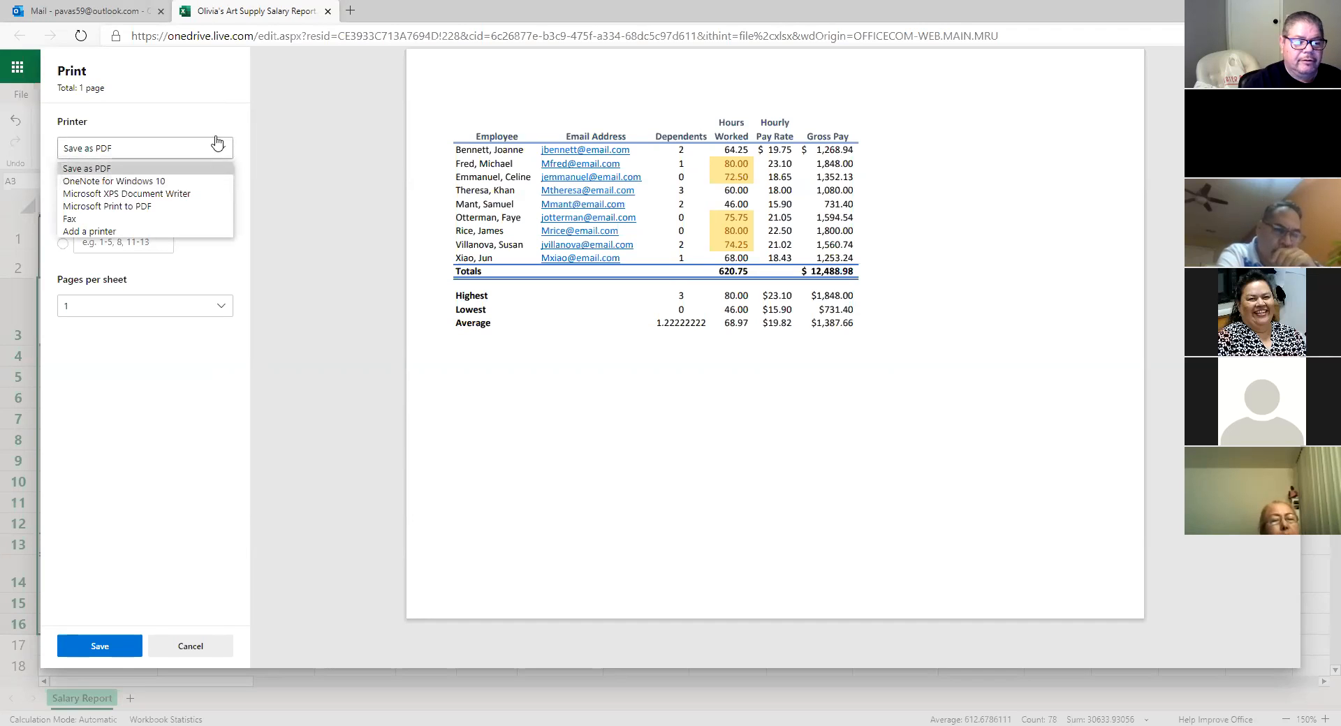
click(220, 133)
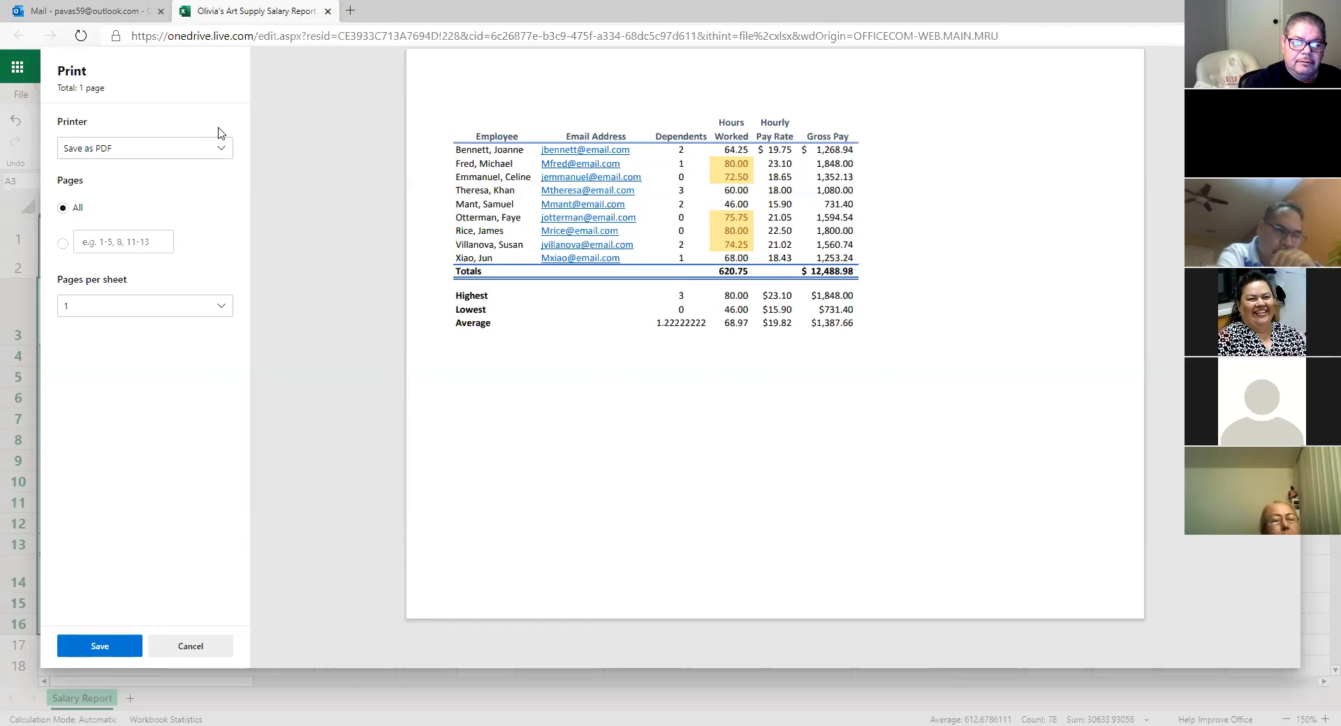
click(212, 145)
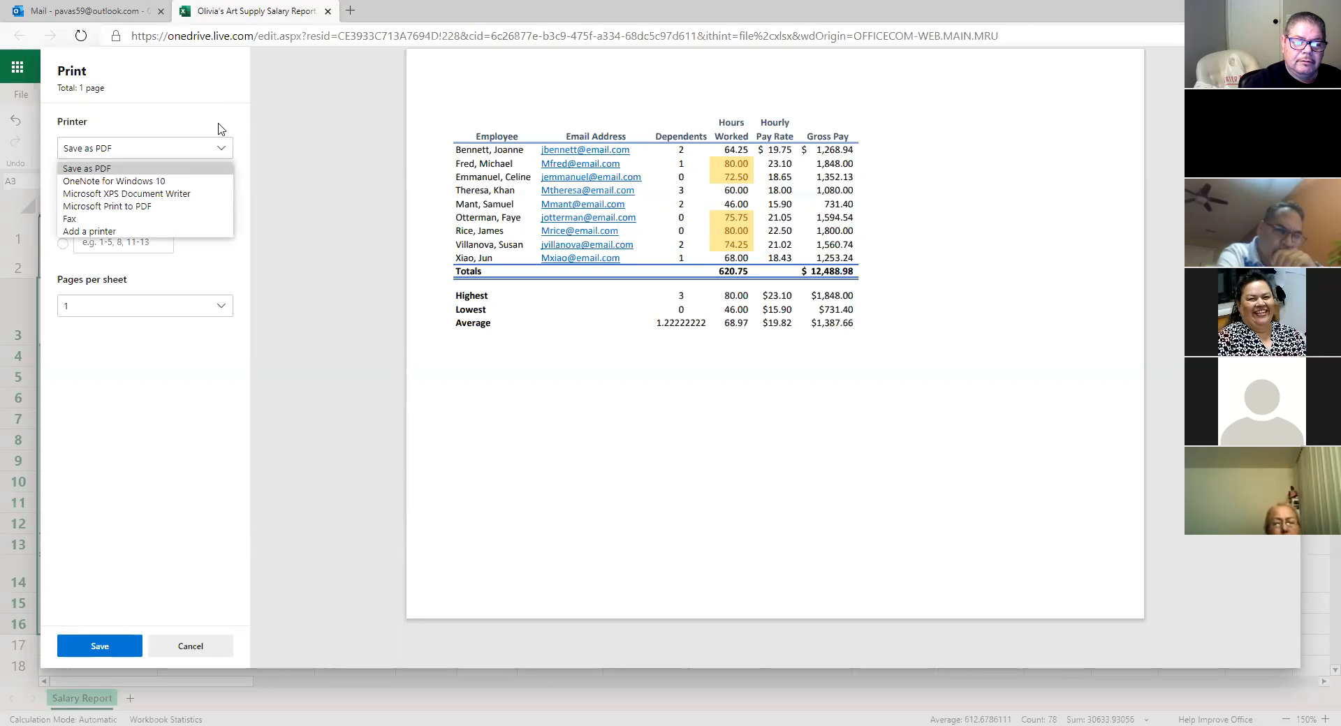
click(219, 128)
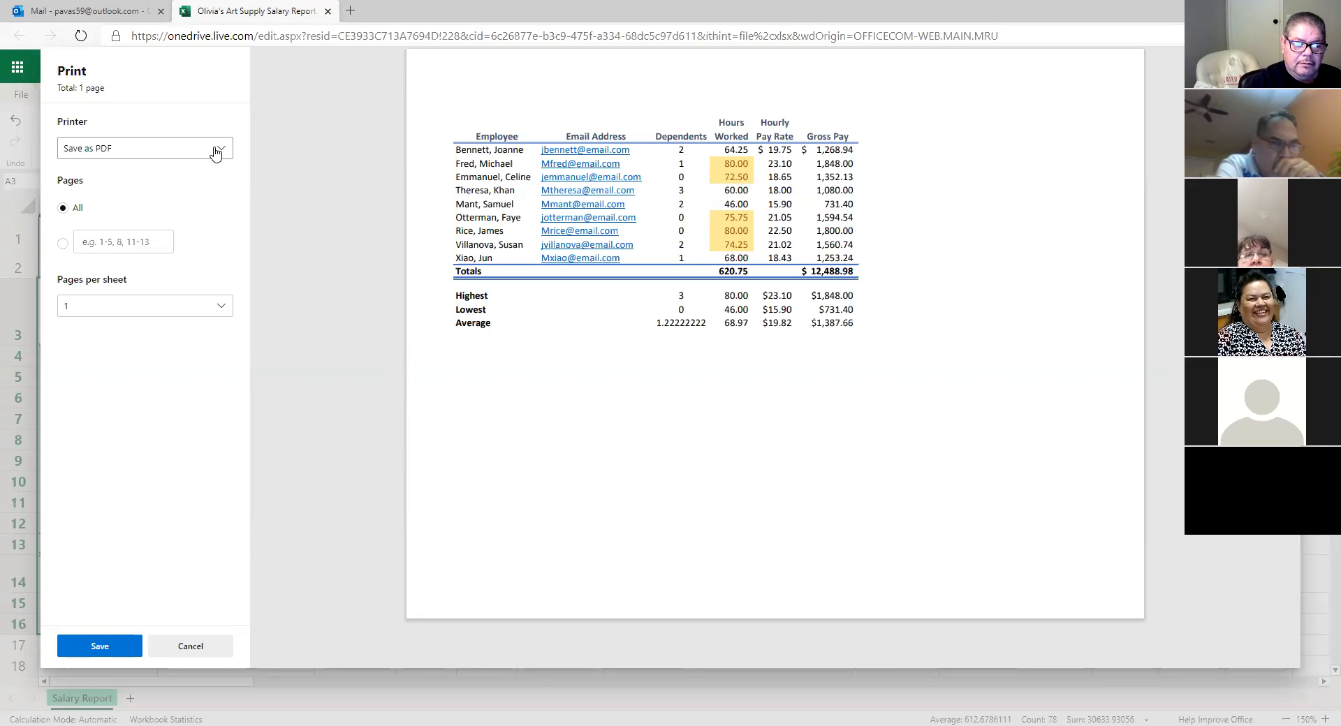
click(215, 153)
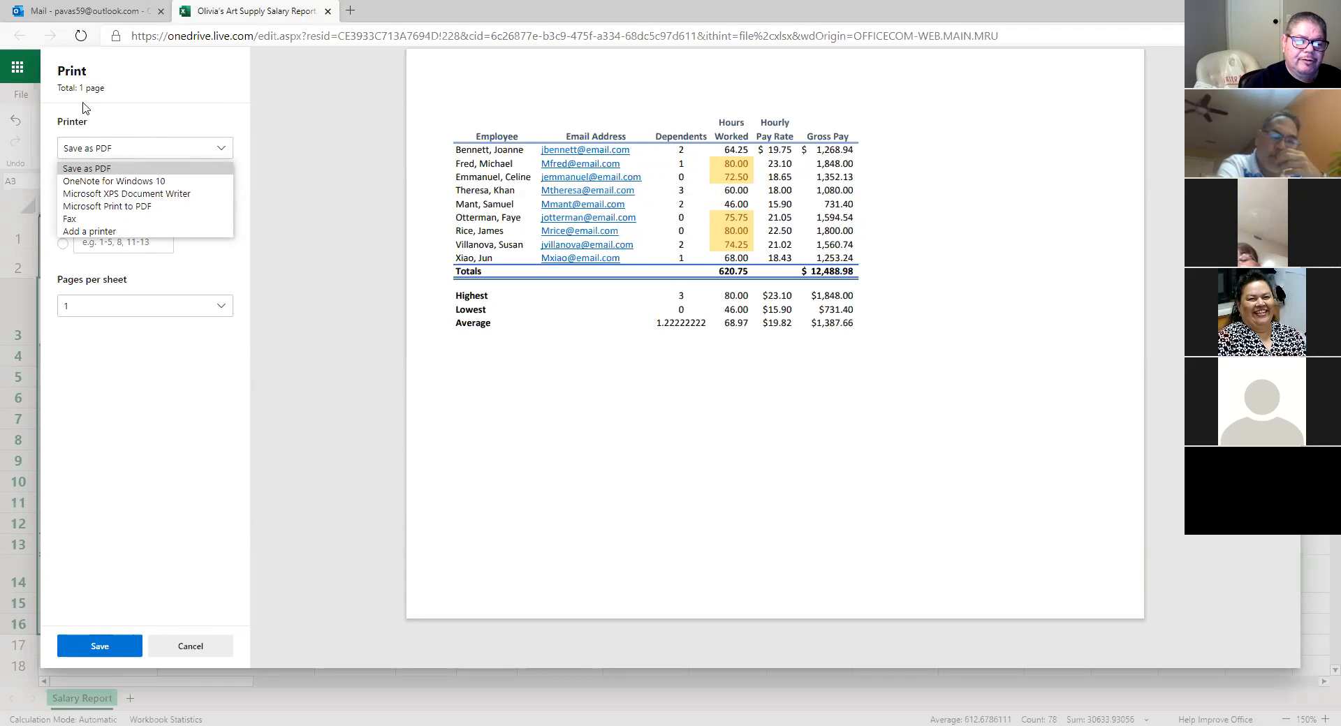
- Recheck the printer choices, cancel the print, and close the print preview window to return to the worksheet
click(233, 319)
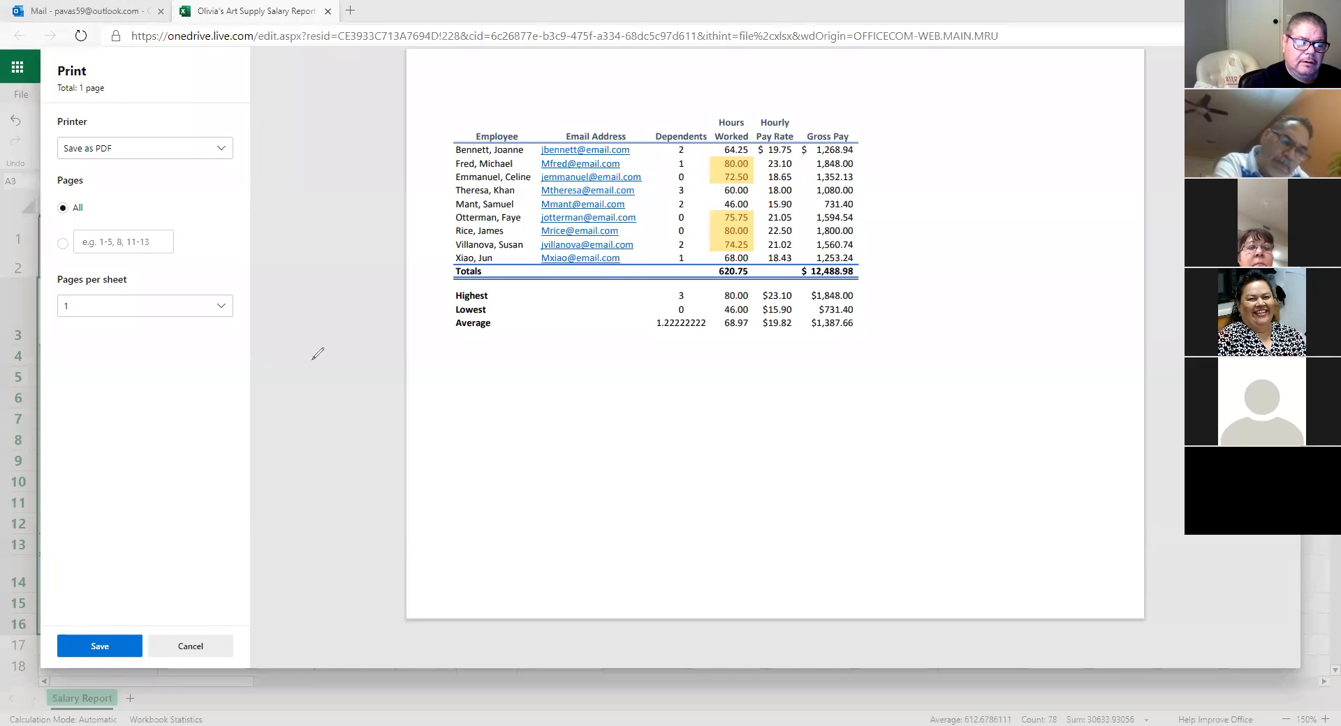
mouse_move(165, 365)
mouse_down()
mouse_move(300, 248)
mouse_move(224, 77)
mouse_move(117, 53)
mouse_move(49, 61)
mouse_move(50, 206)
mouse_move(171, 352)
mouse_move(255, 351)
mouse_up()
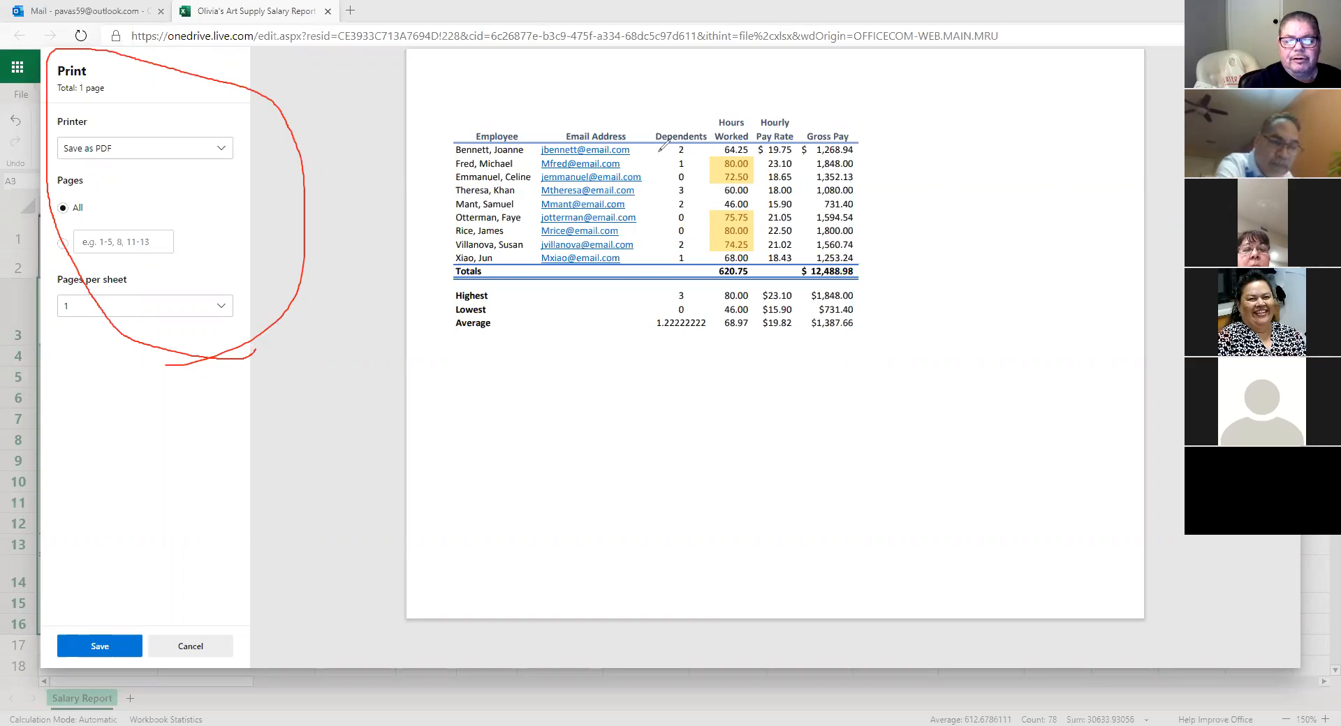
click(214, 151)
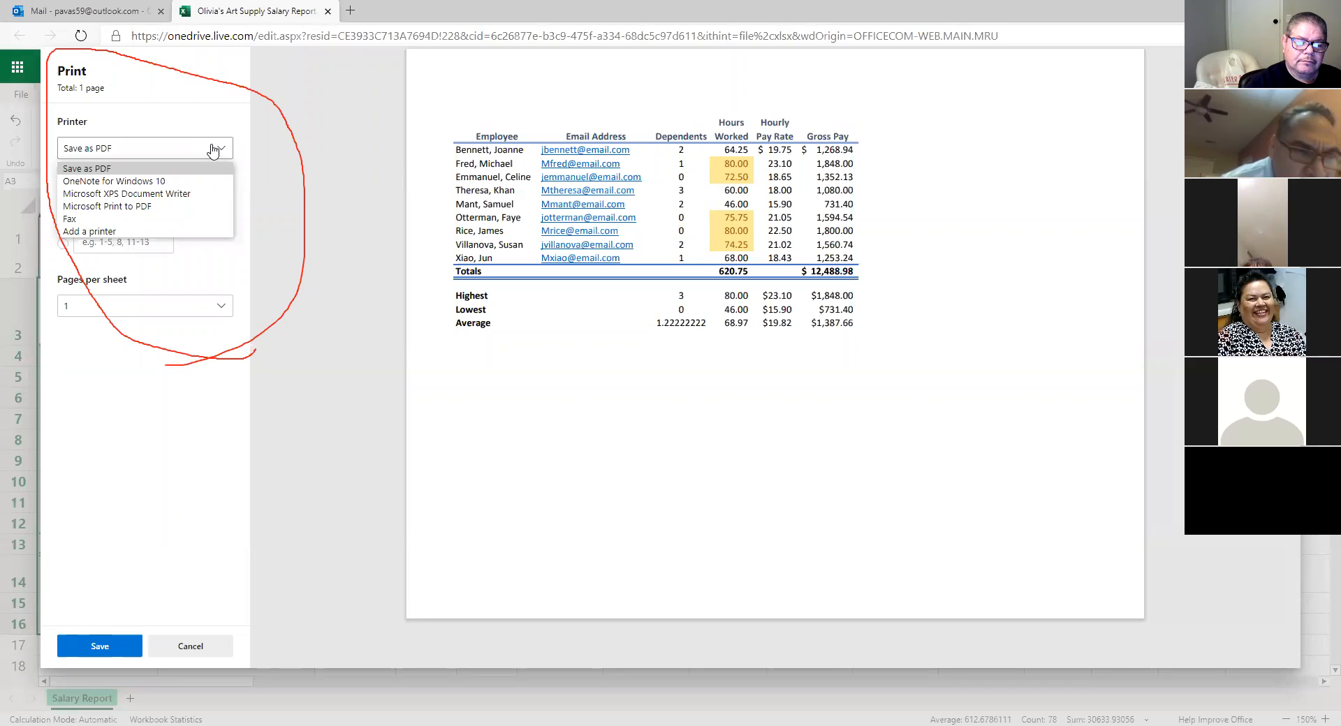
click(316, 131)
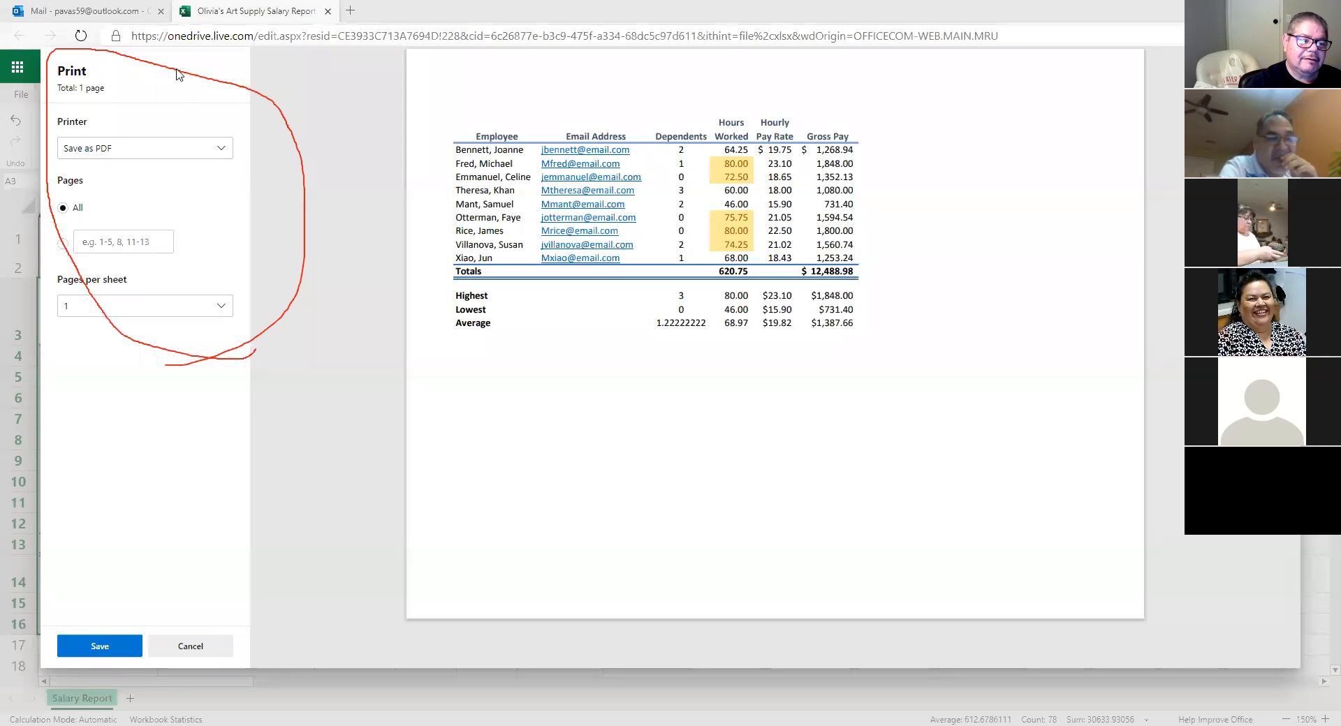
click(190, 645)
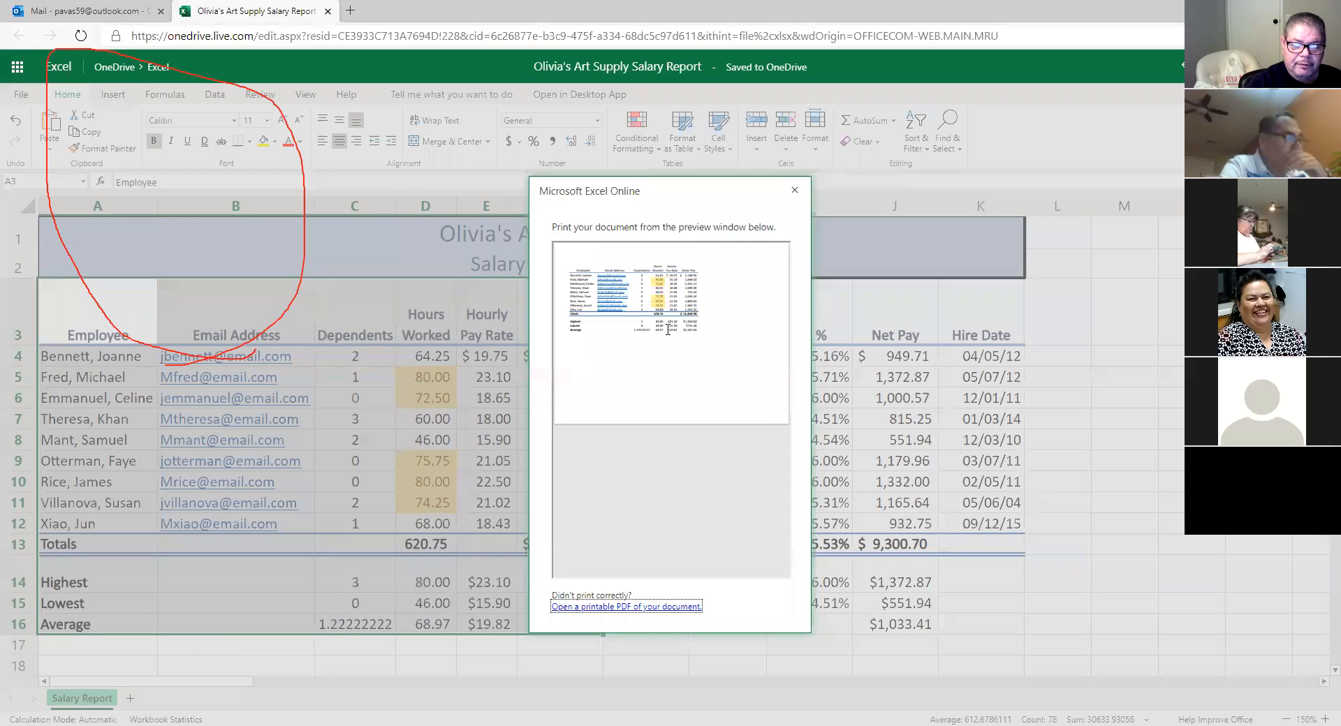
click(794, 190)
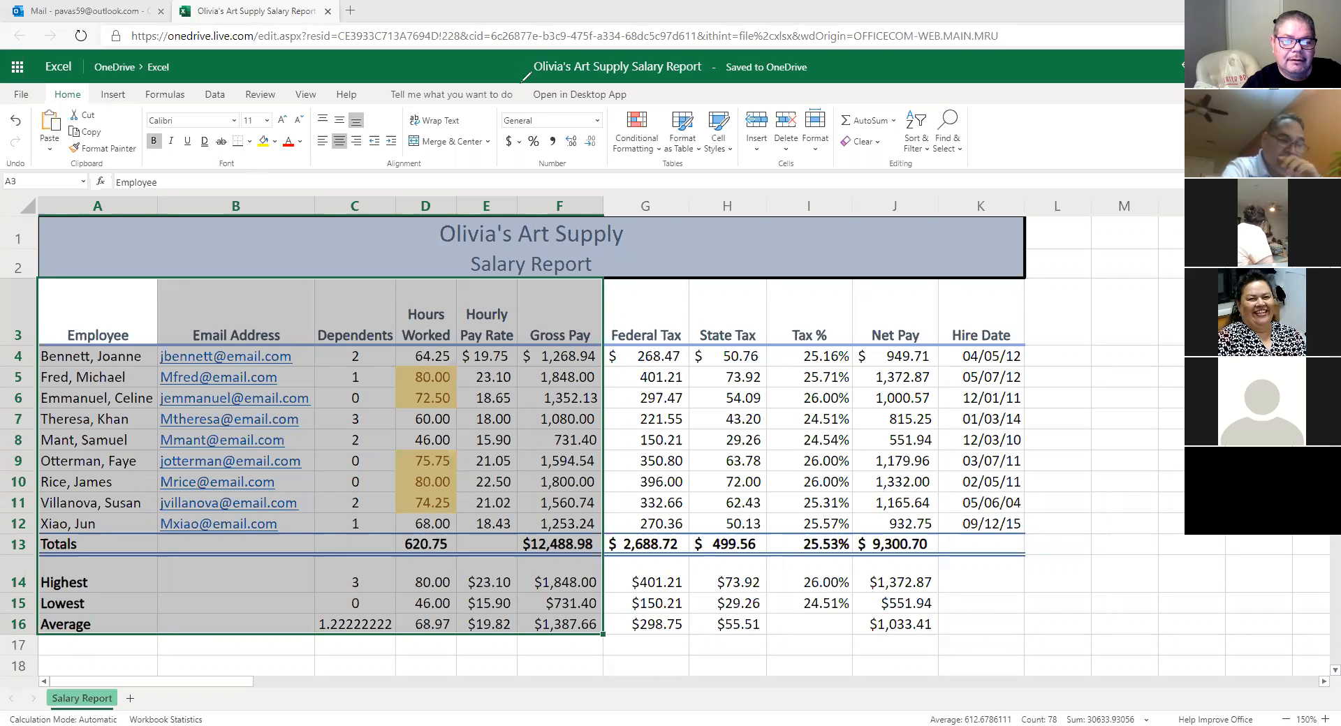
- Open a print preview of the current selection in landscape on Letter paper, with all columns fitted on one page
click(26, 99)
click(51, 253)
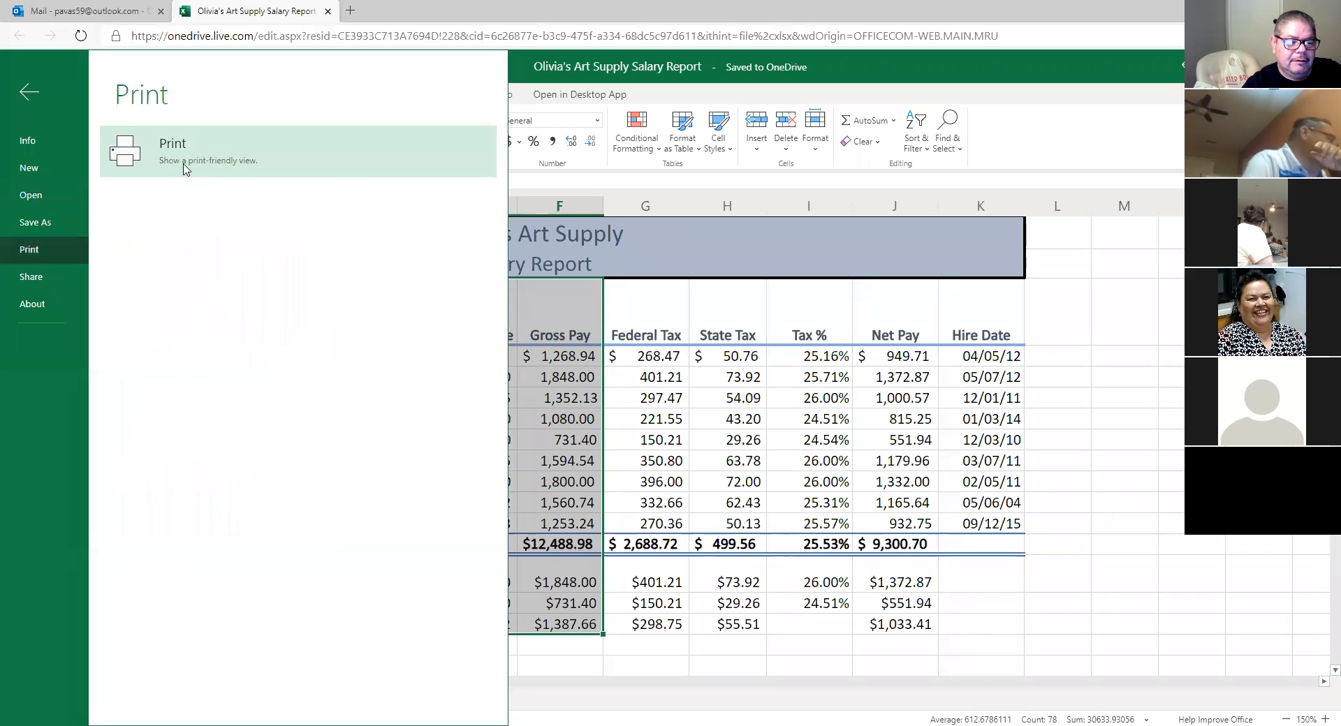
click(186, 169)
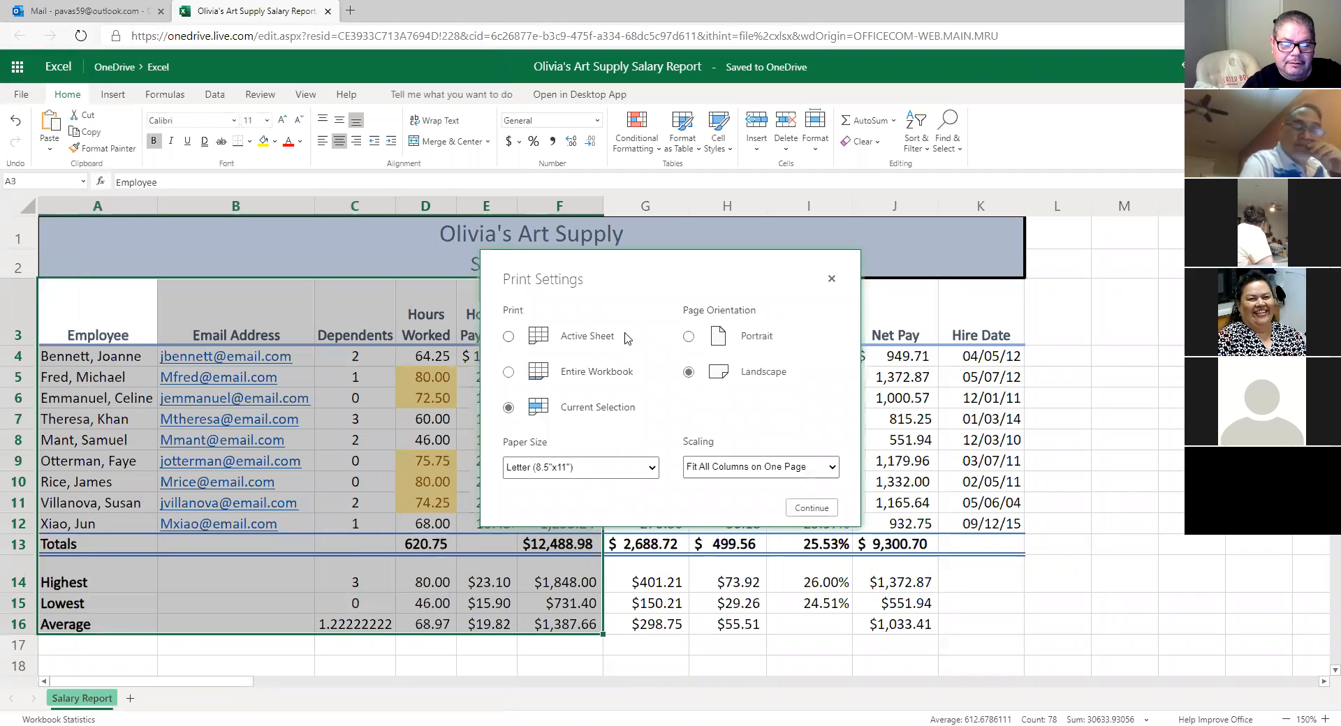
click(823, 509)
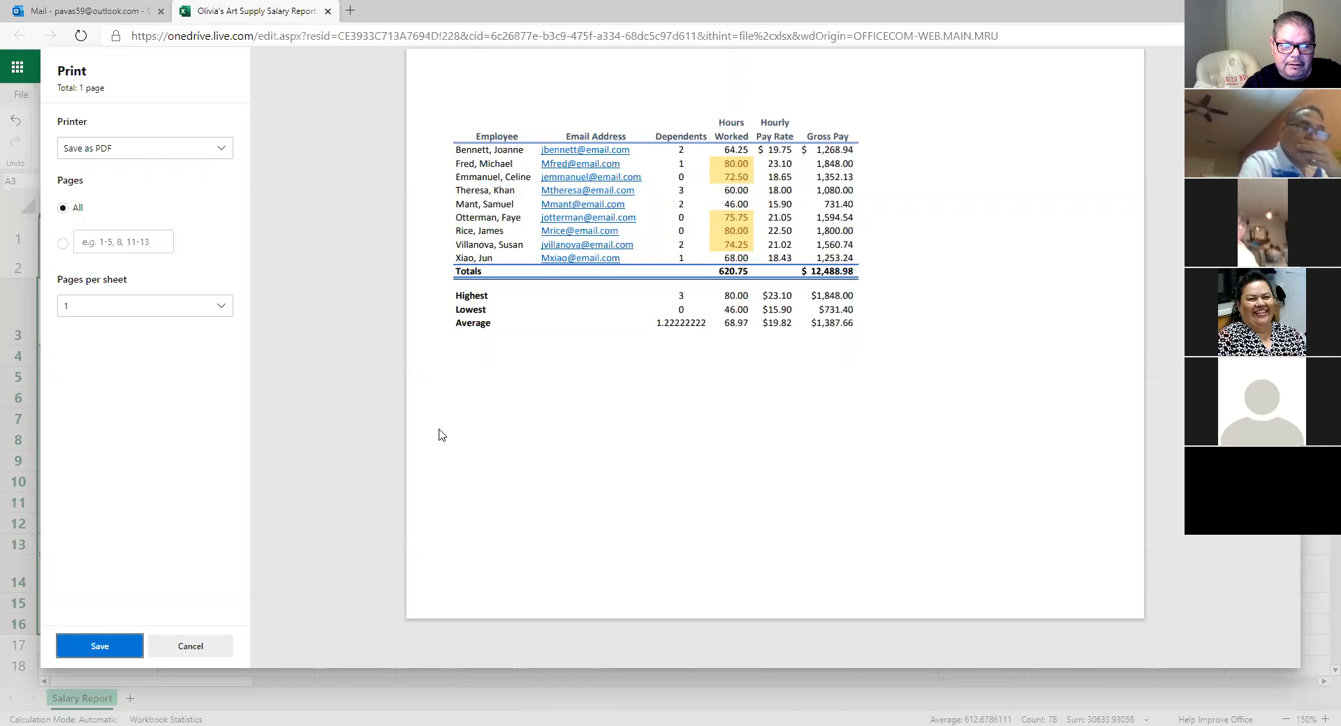
- Cancel the pending print and close the print preview of the salary report
click(225, 652)
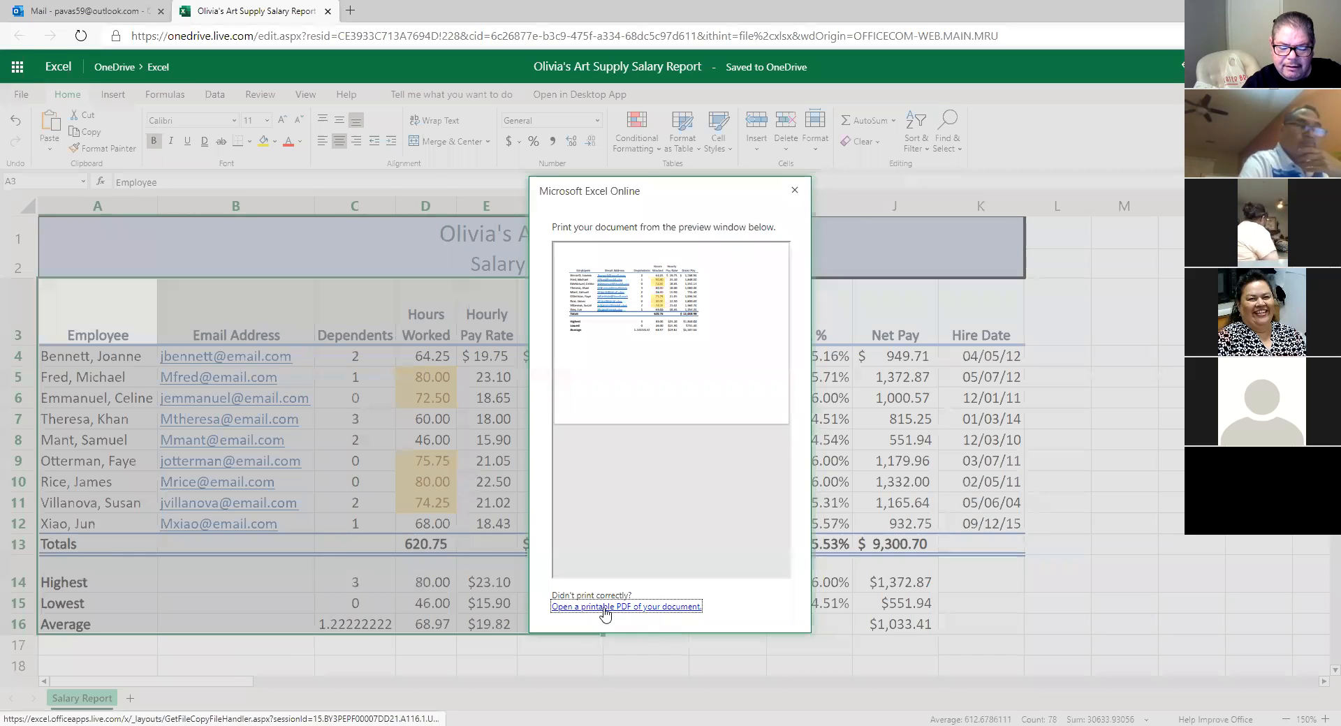
click(794, 199)
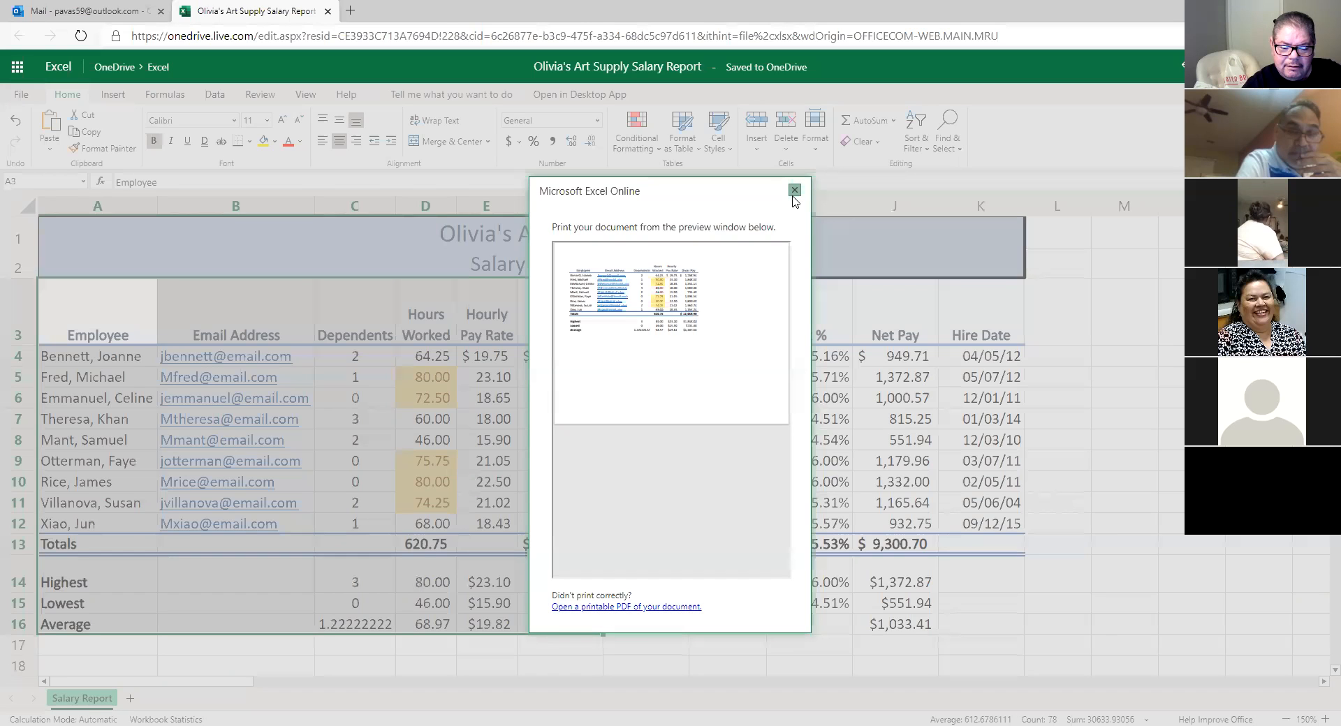
drag(792, 197, 675, 510)
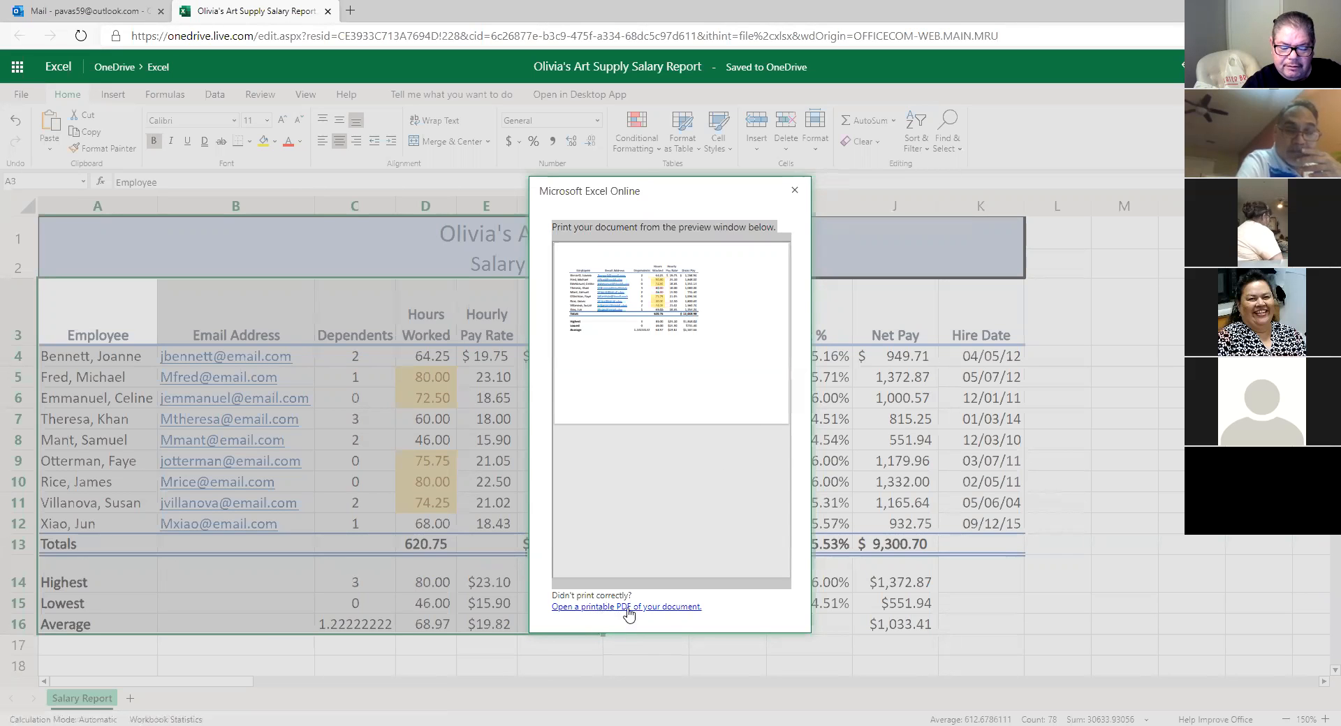
click(794, 190)
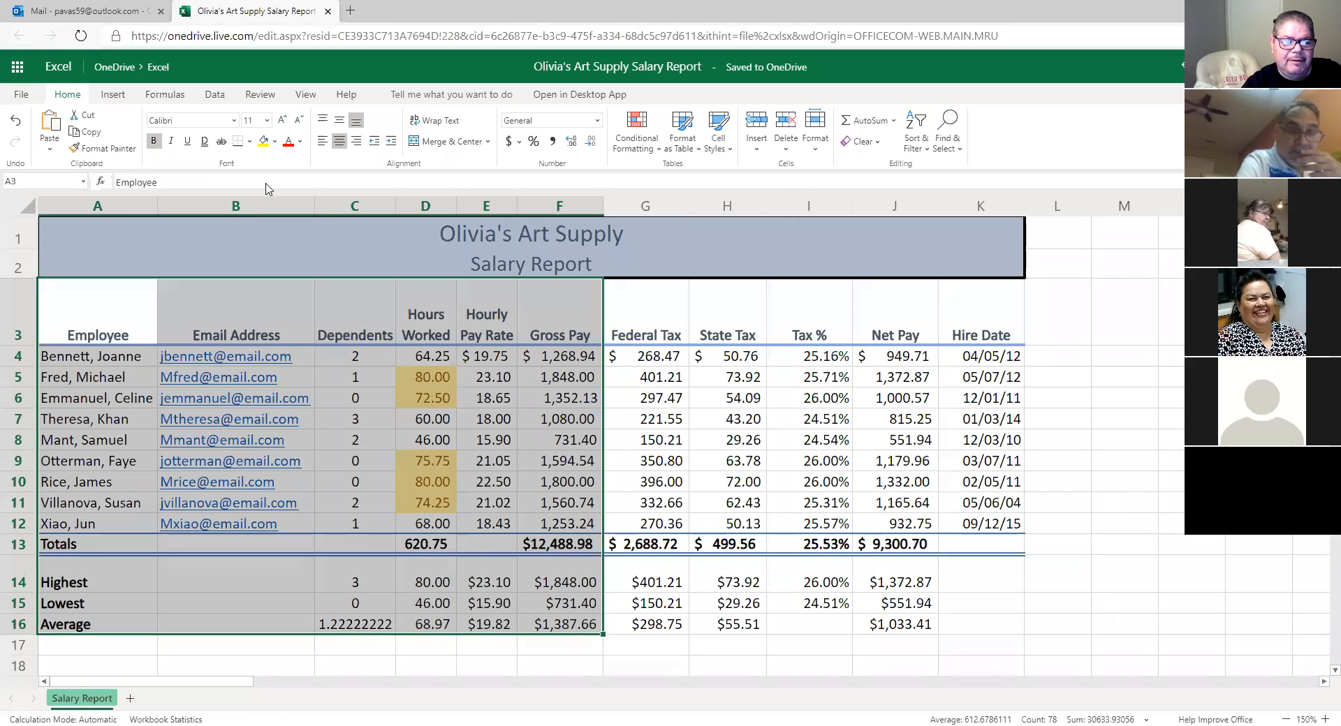
- Preview the current selection for printing in landscape on Letter paper with all columns fitted on one page, and dismiss the preview
click(22, 96)
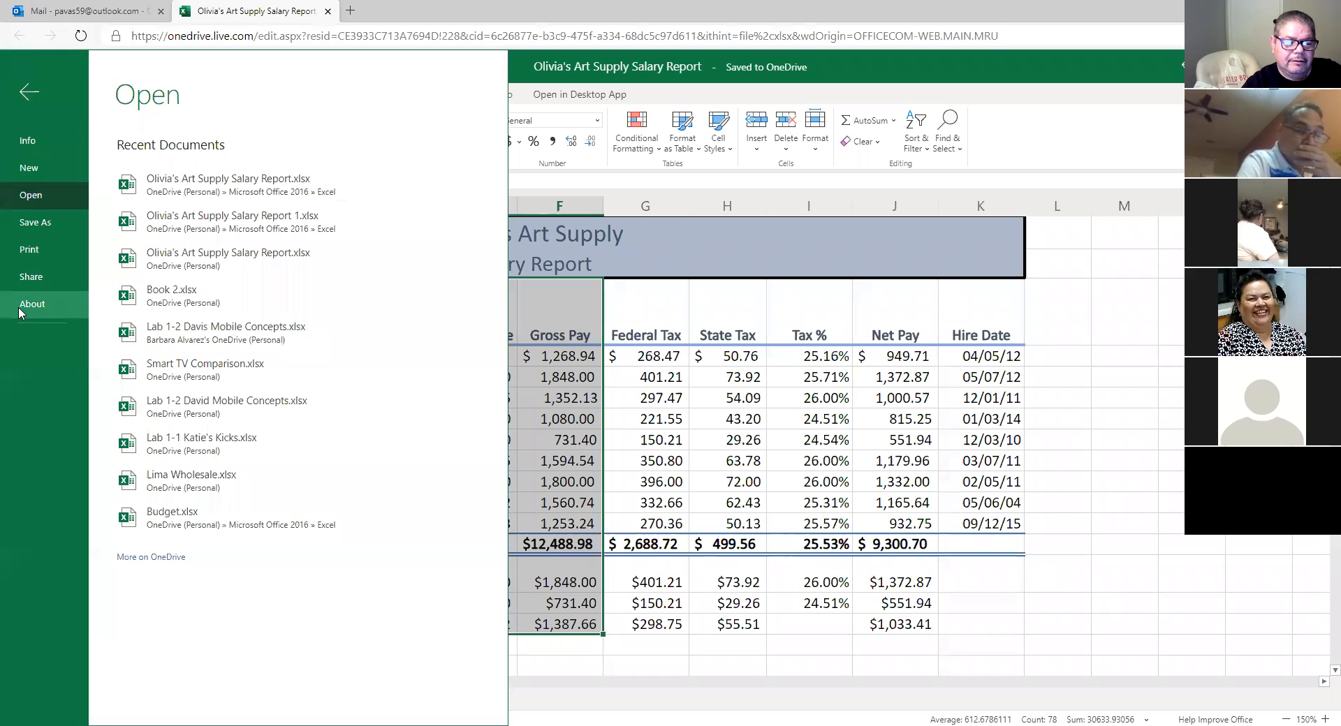
click(30, 250)
click(180, 155)
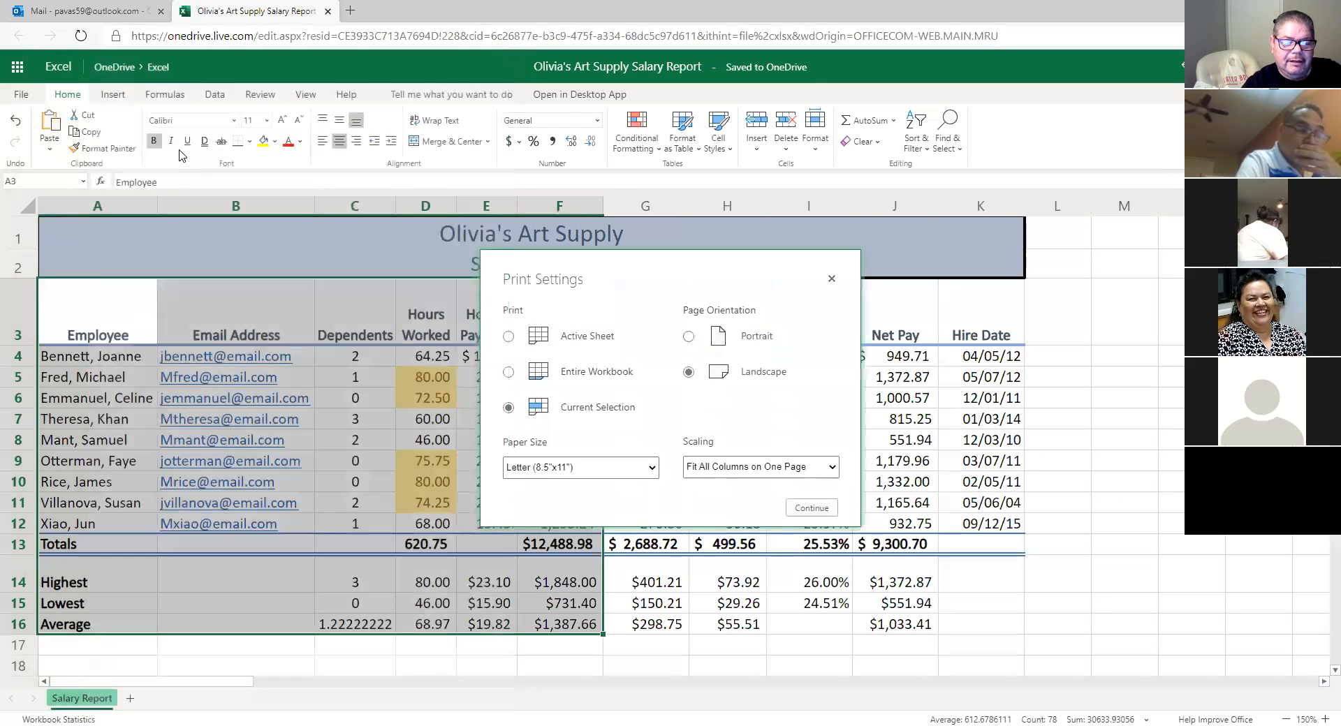
click(811, 508)
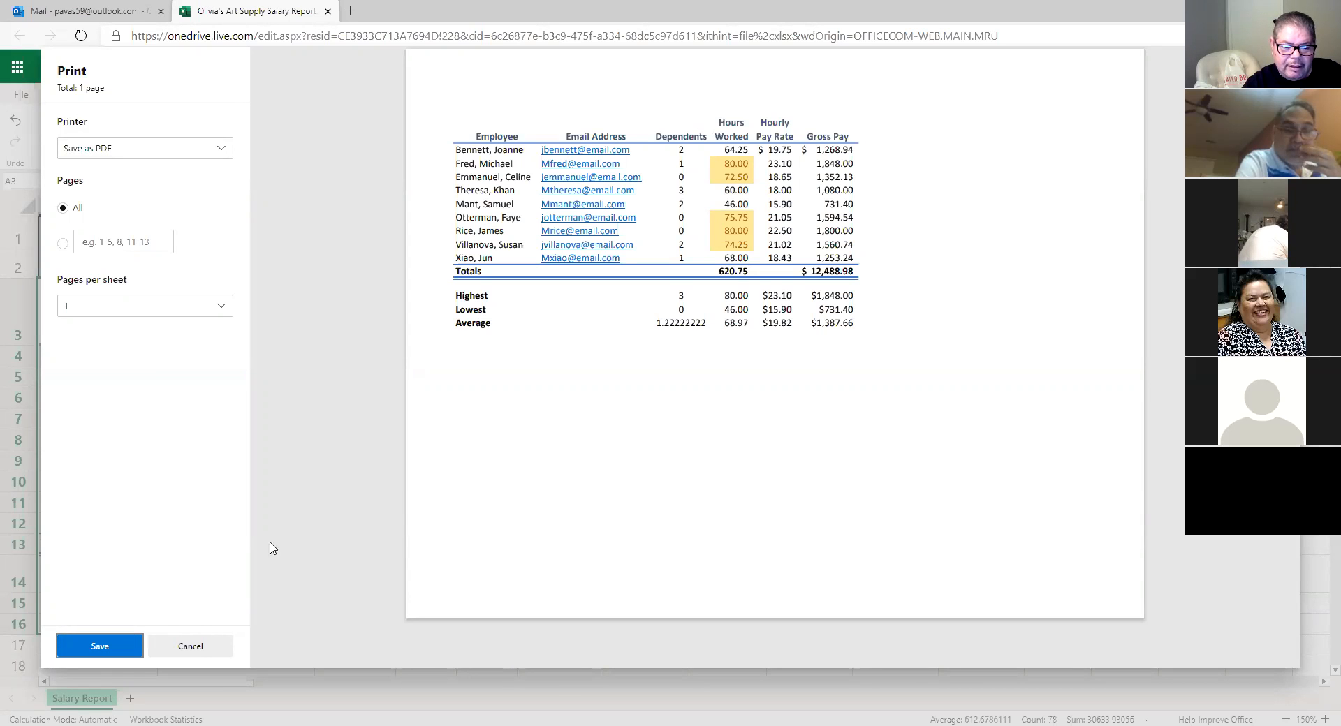
click(226, 649)
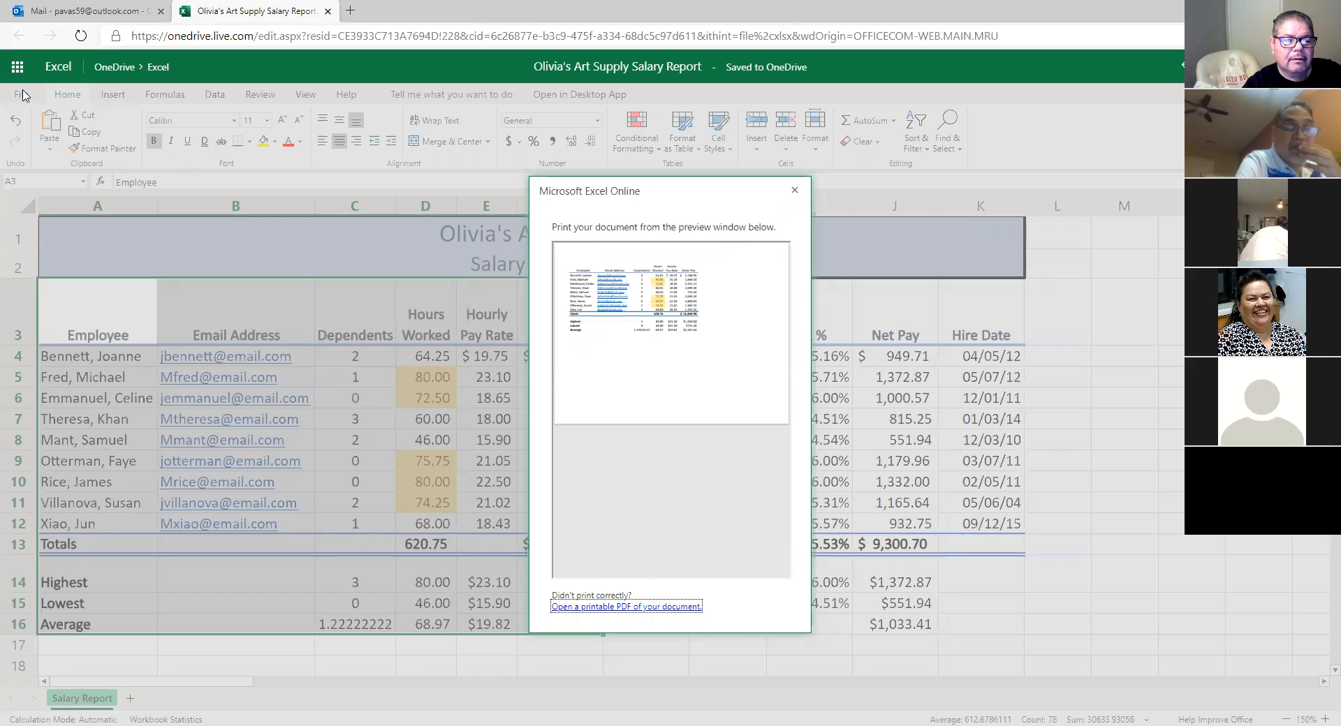
click(795, 190)
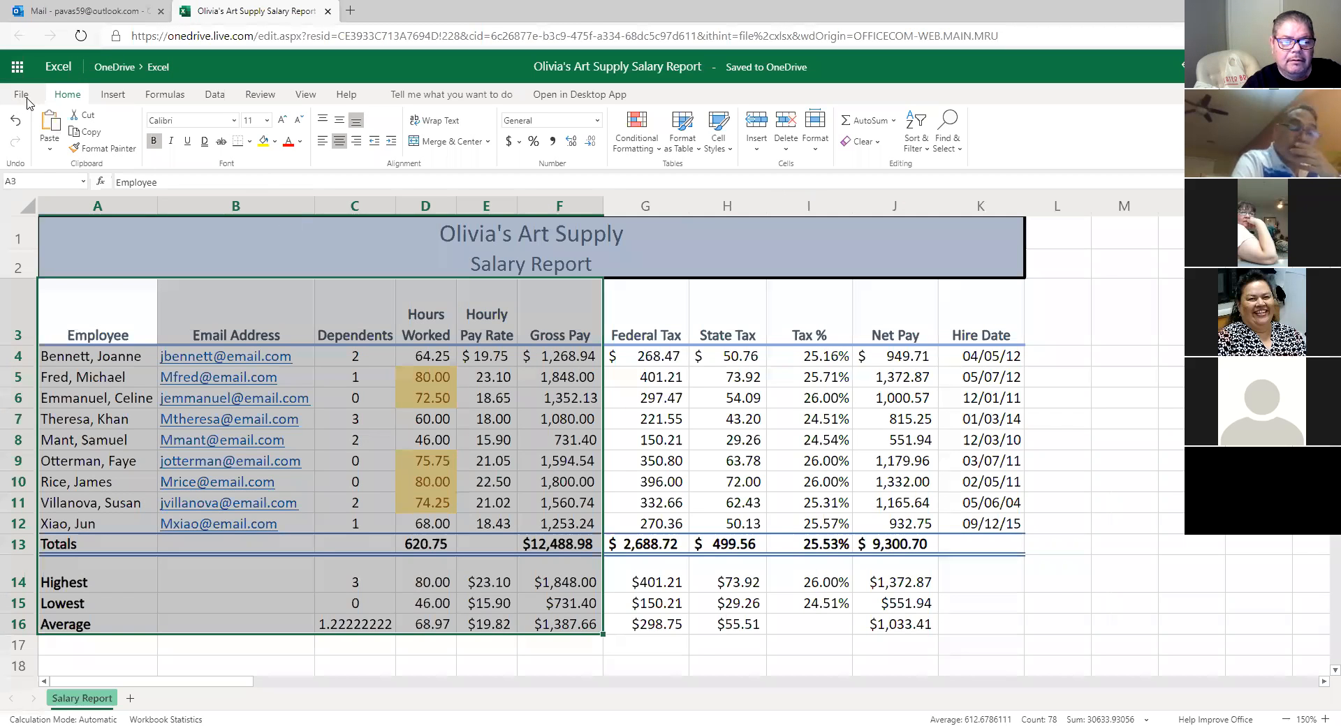
- Bring up the print preview of the current selection again and cancel its print window
key(ctrl+p)
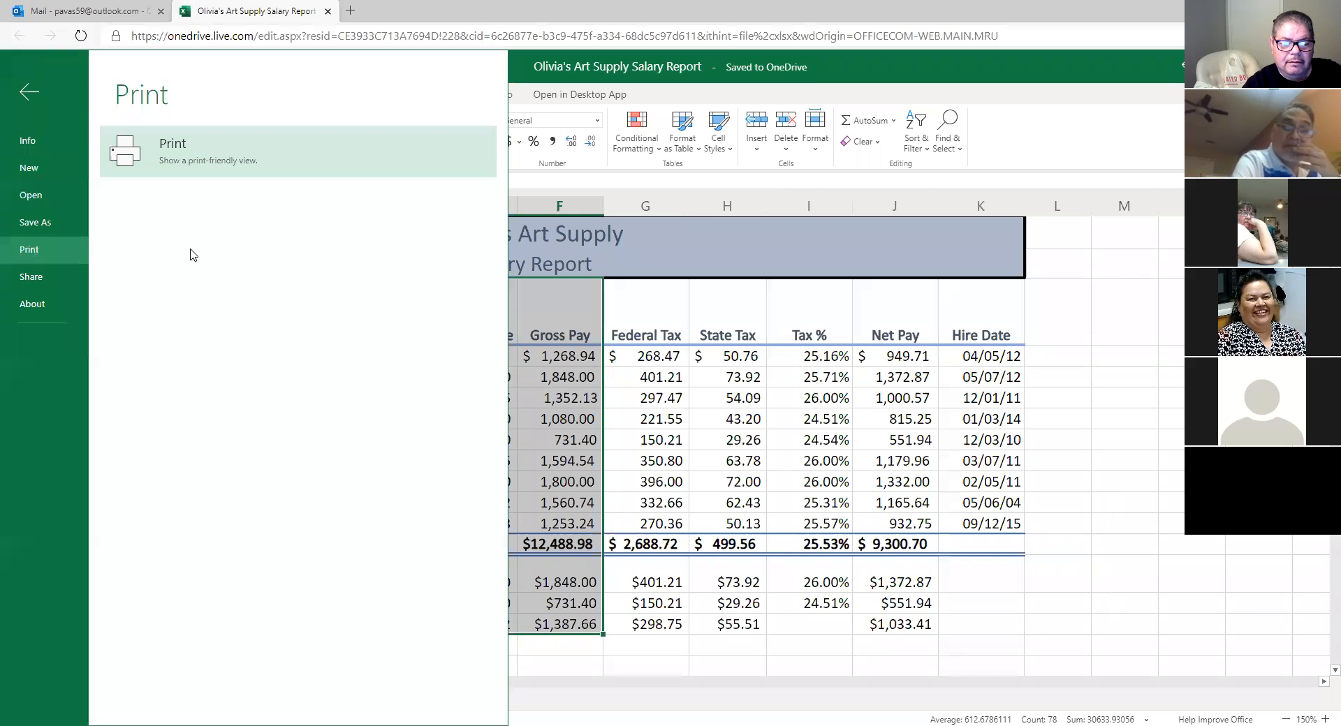
click(196, 165)
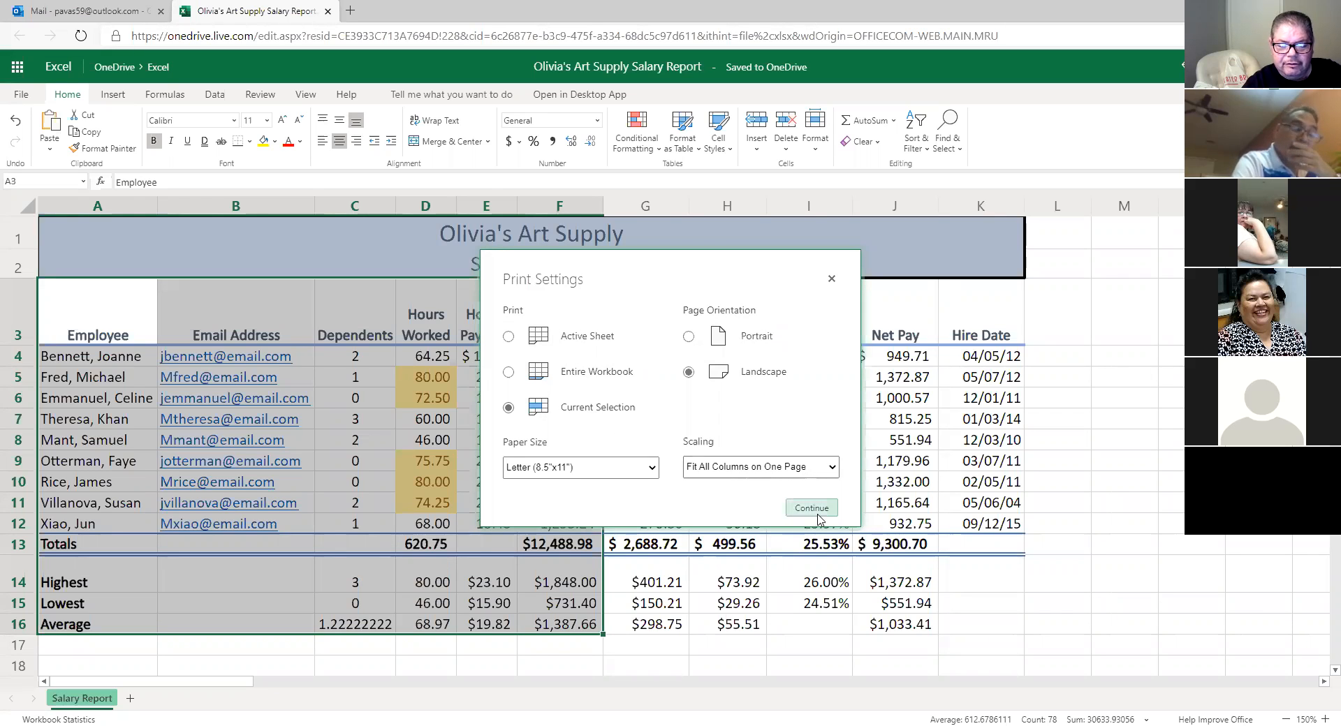
click(820, 512)
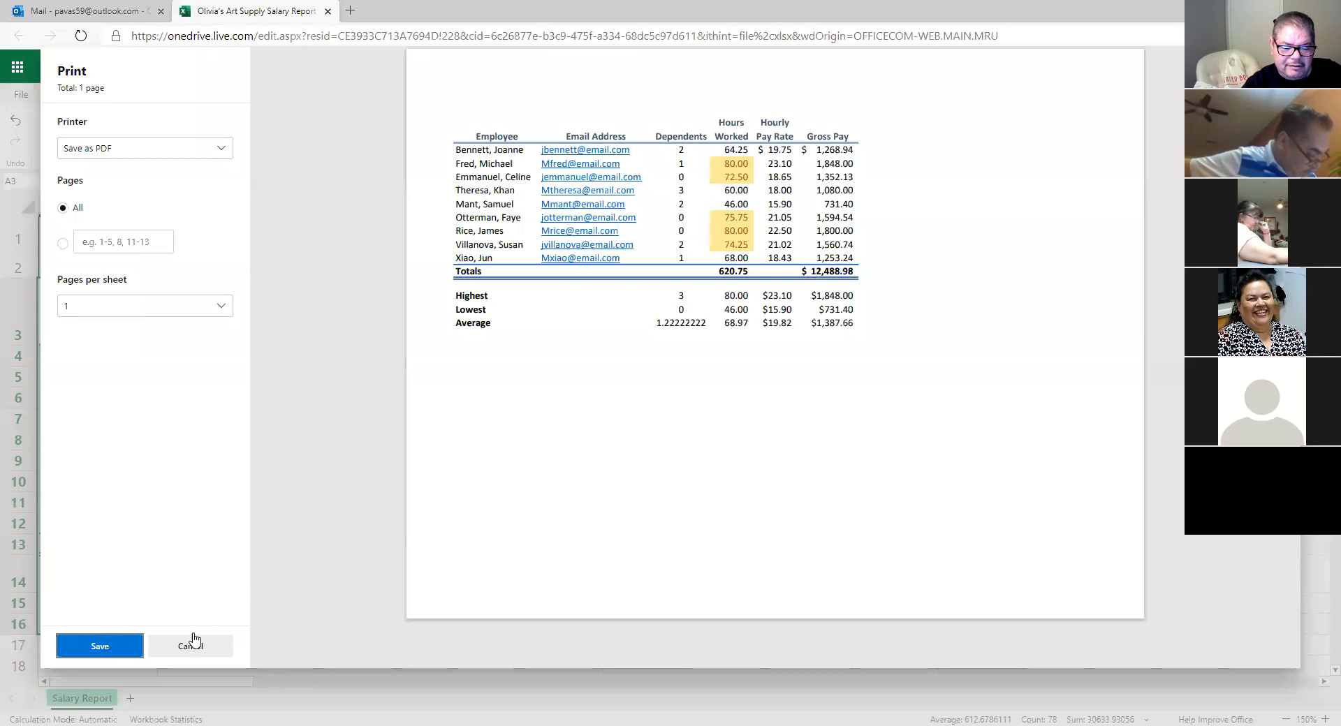
click(132, 646)
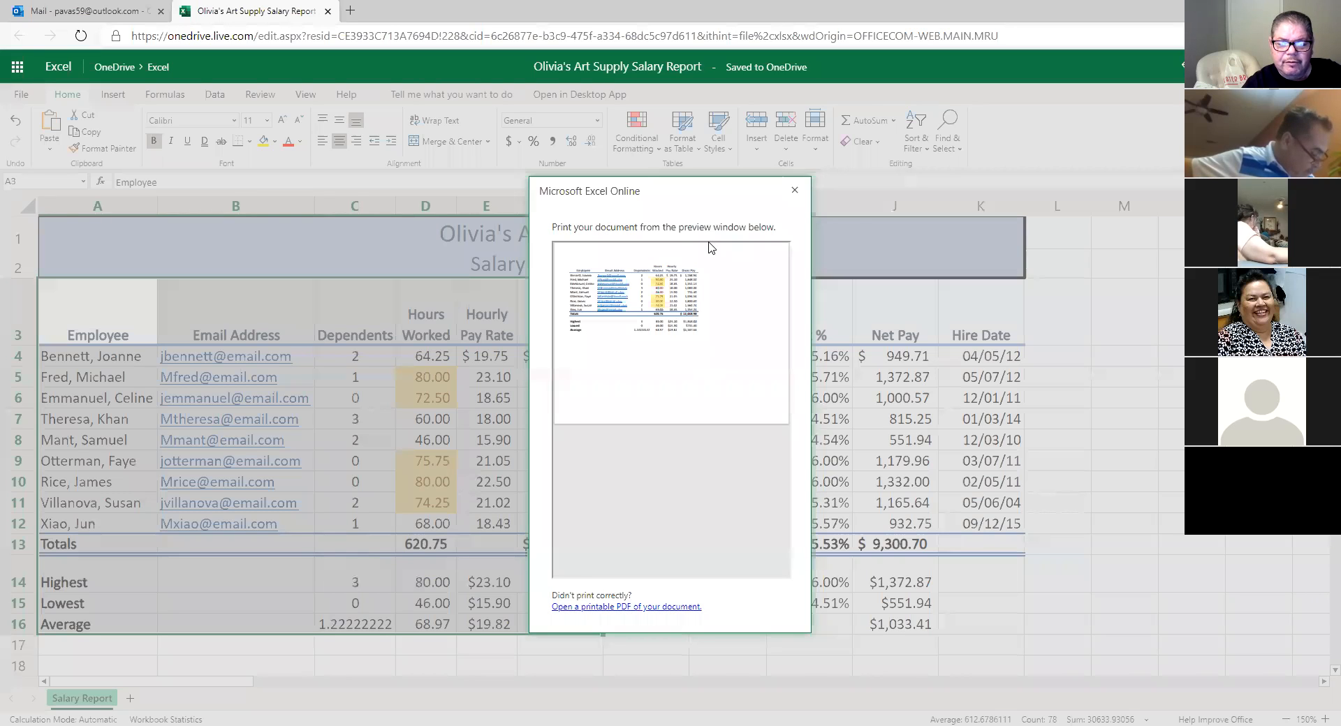
- View the selection as a printable PDF, cancel its print window, and close the PDF and the preview dialog
click(669, 608)
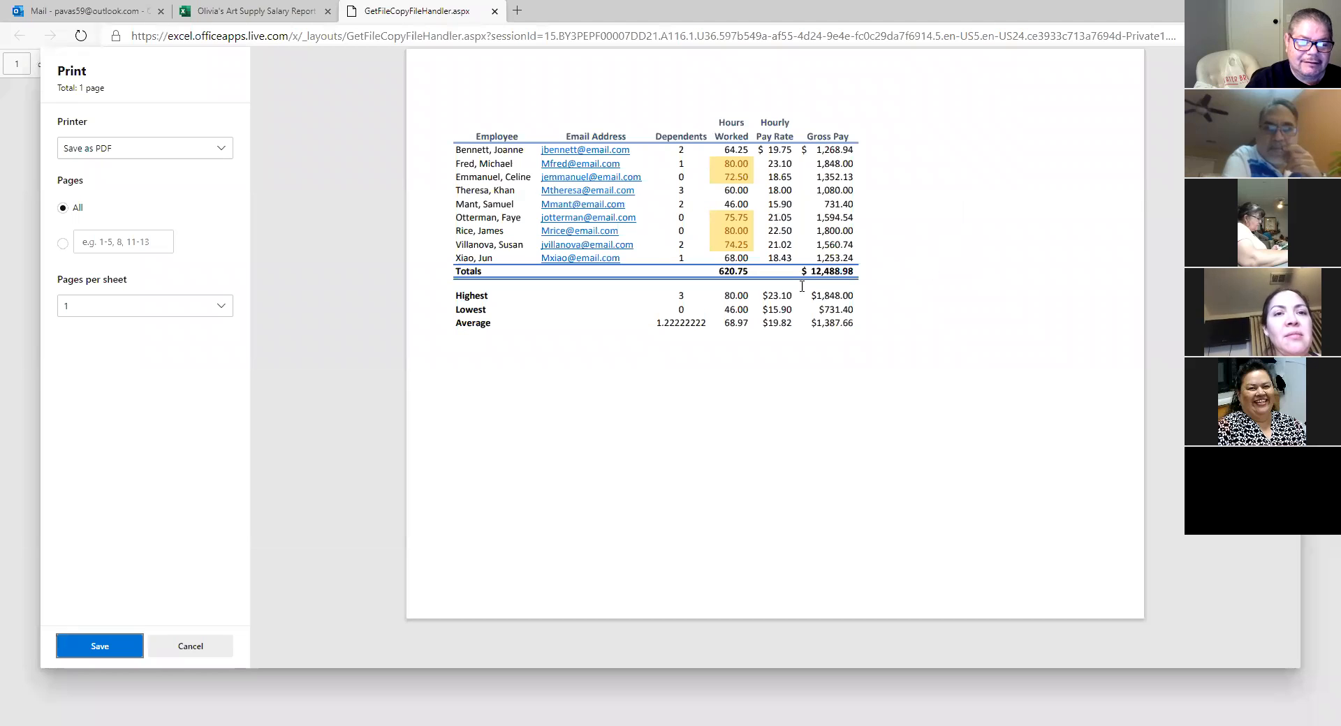
click(198, 648)
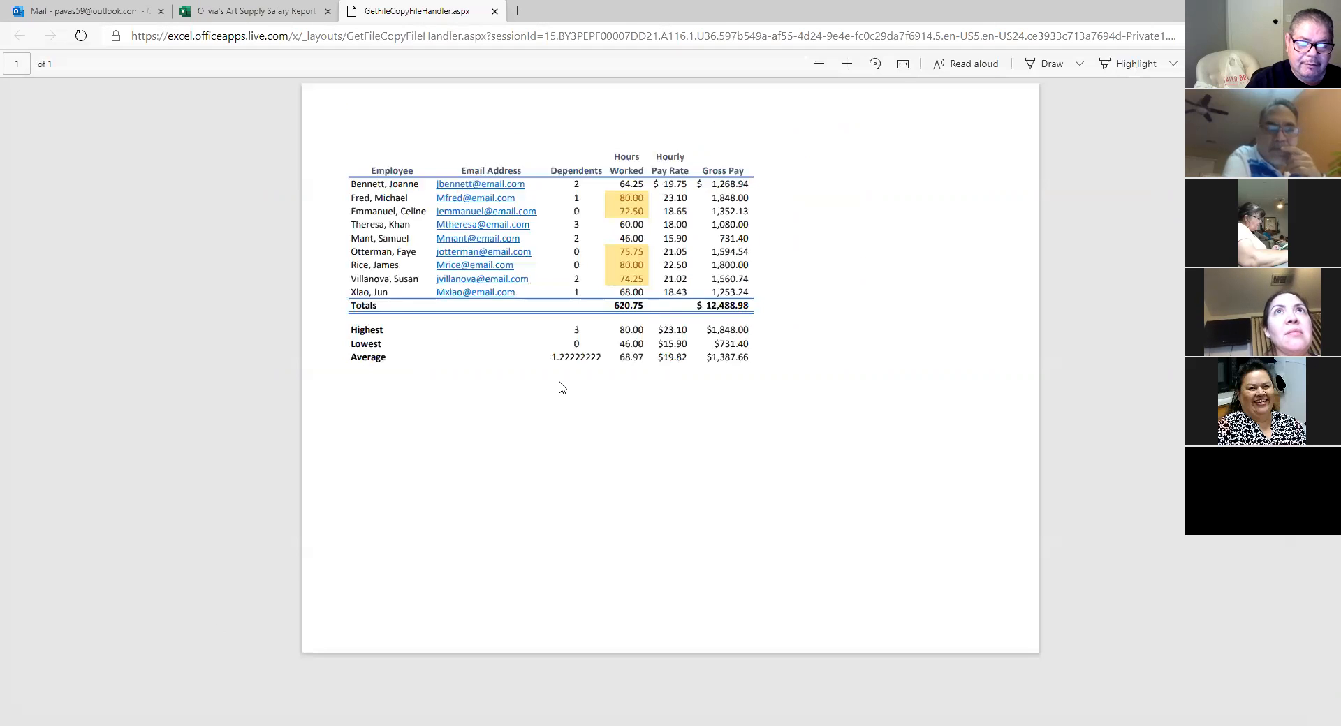
click(494, 11)
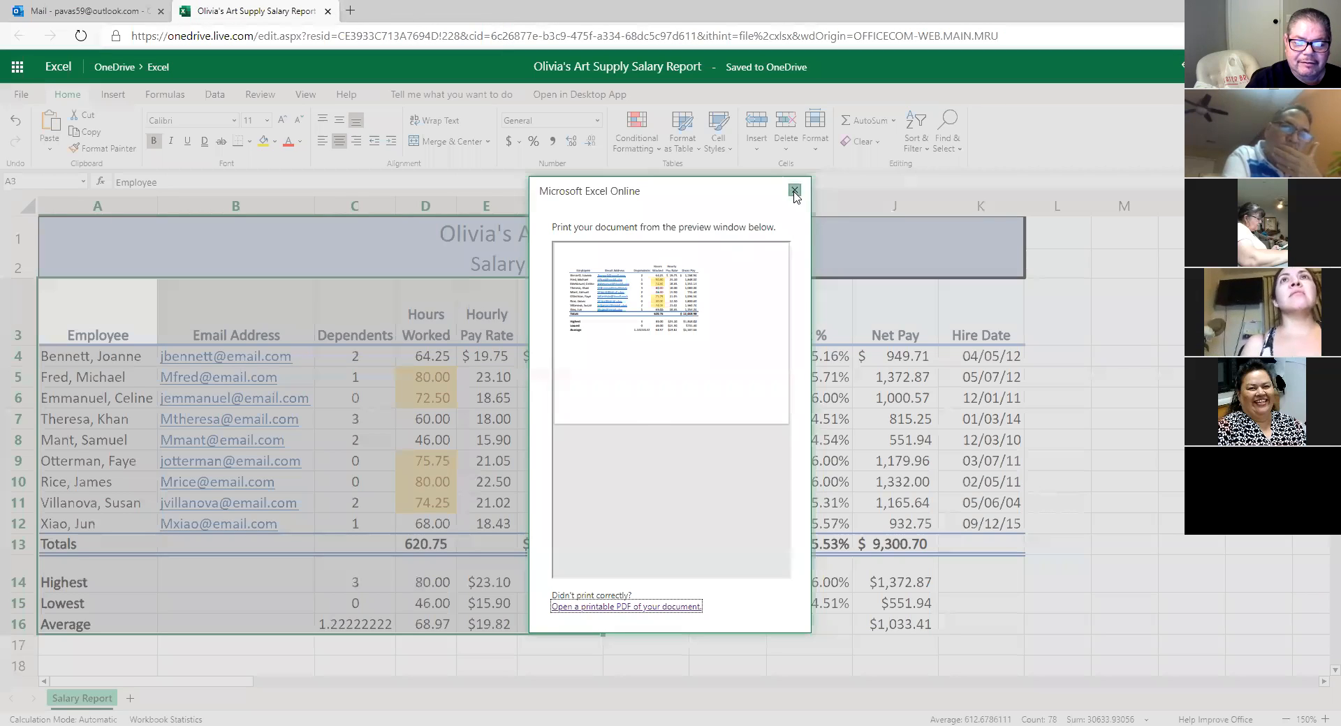
click(794, 190)
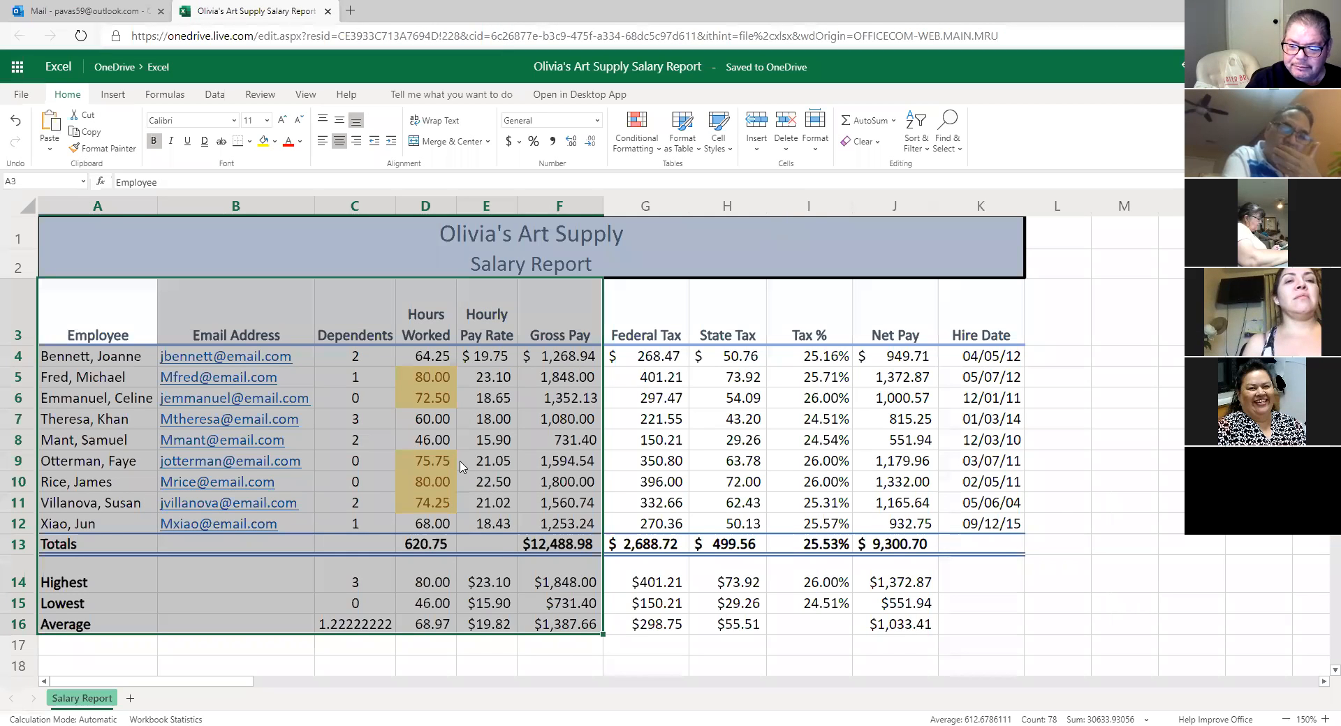
click(440, 425)
key(Right)
key(Right)
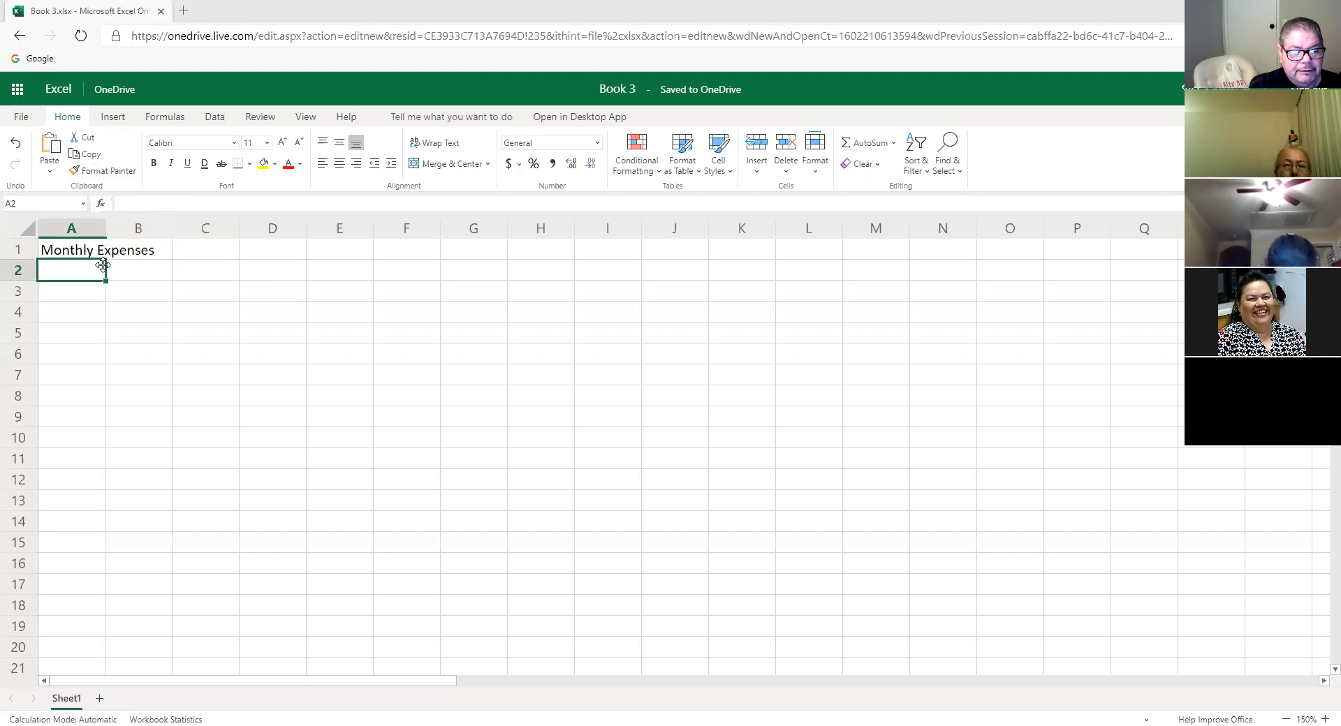
- Enter a subtitle in A2, below Monthly Expenses, consisting of "For" and the person's title and surname
click(70, 248)
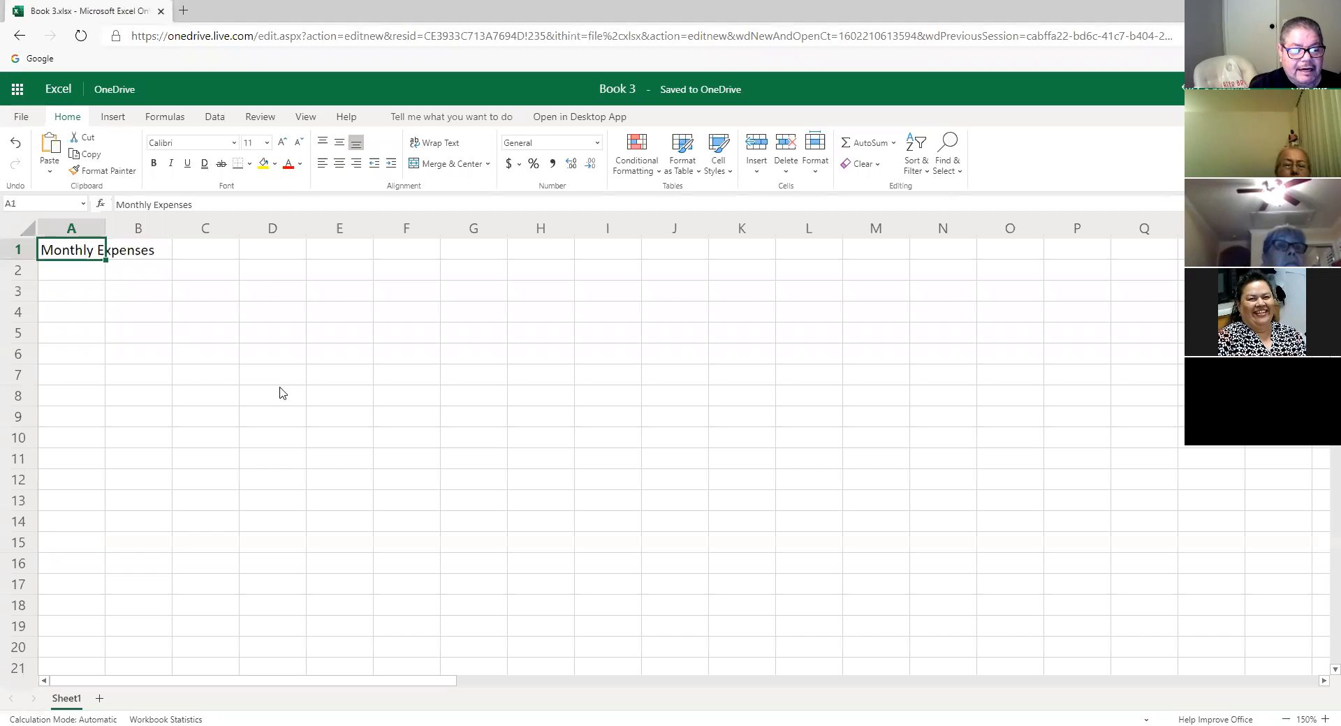
click(77, 274)
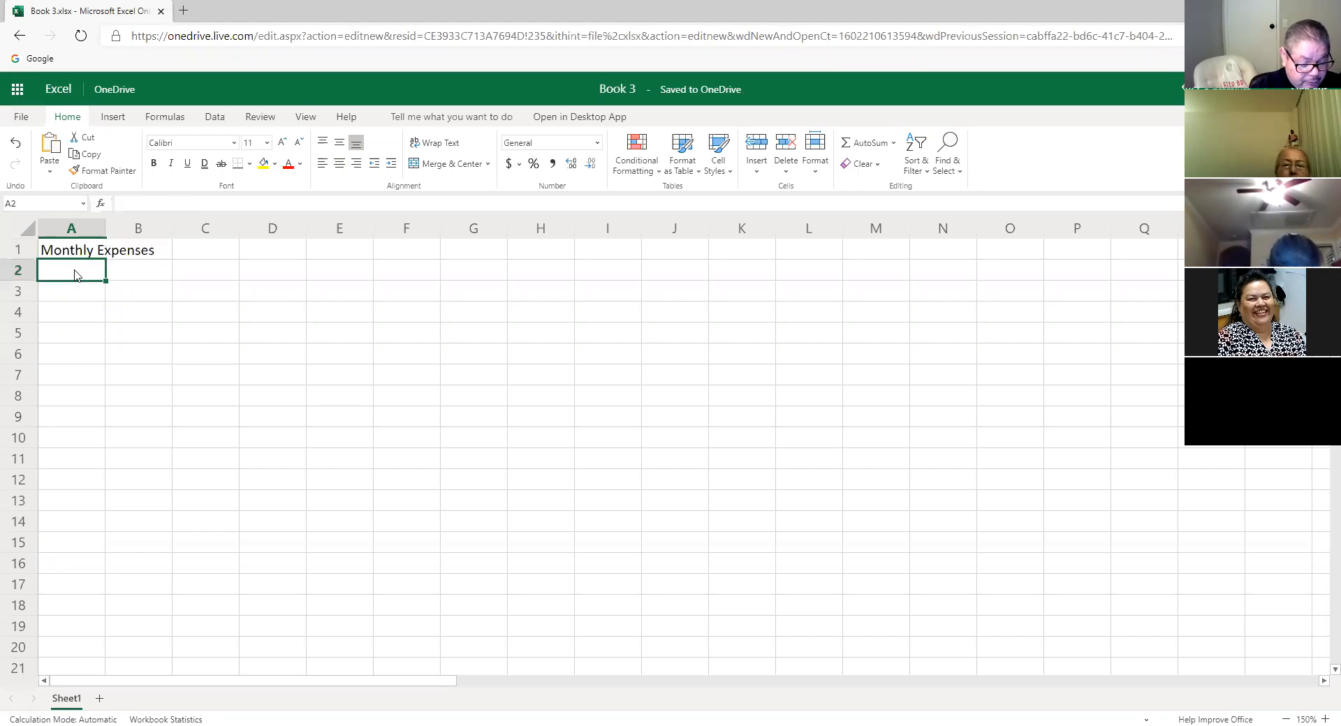
text(F)
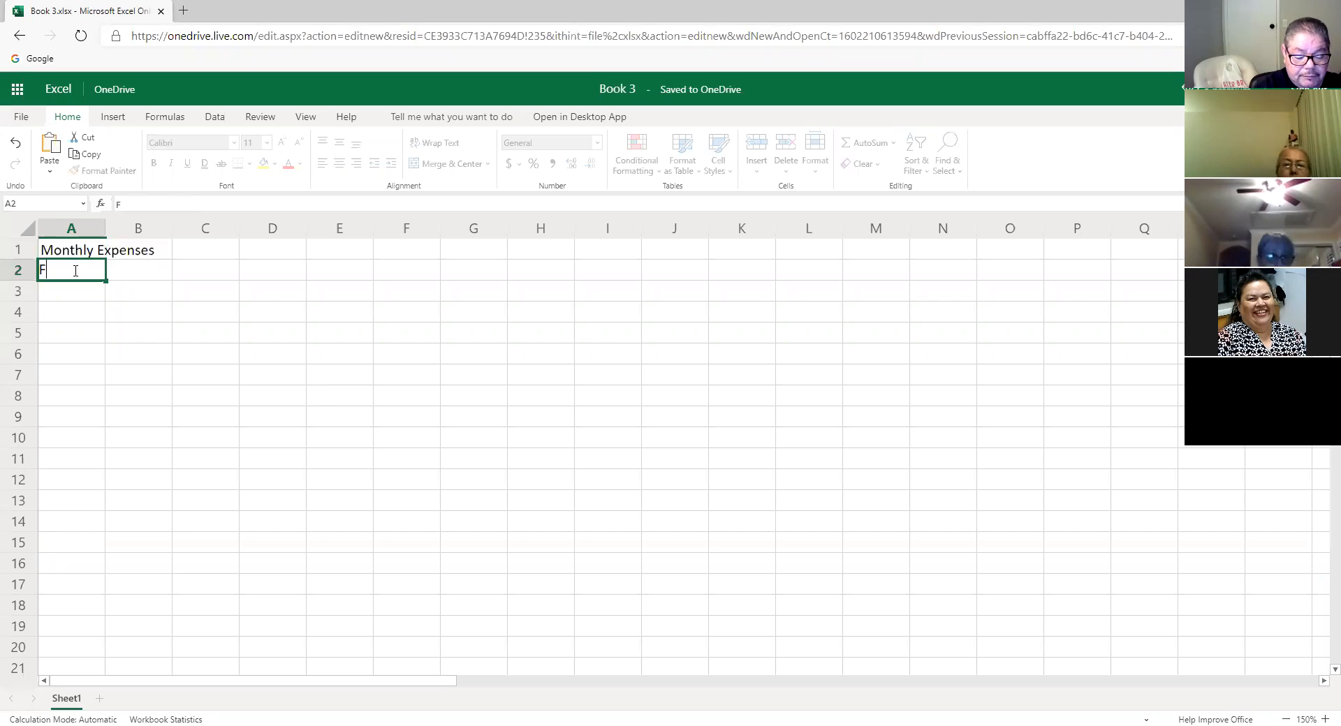
text(or )
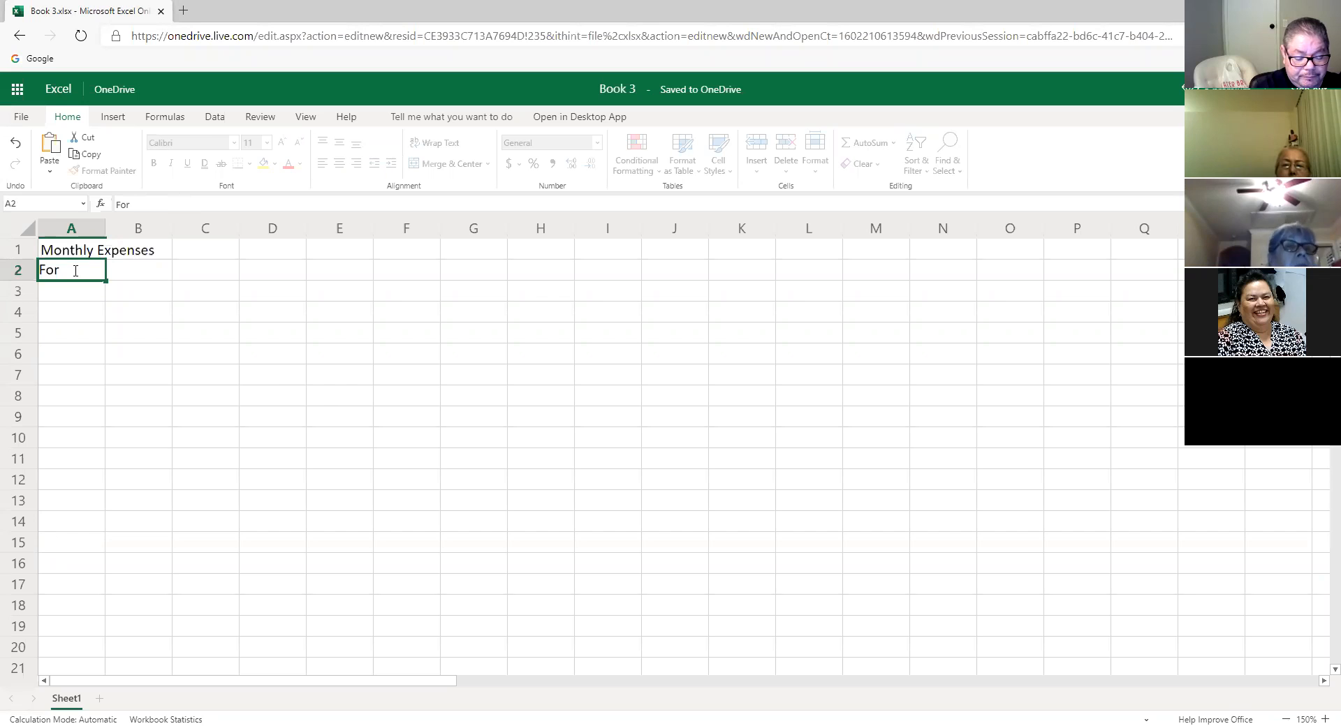
text(Mr. Vasquez)
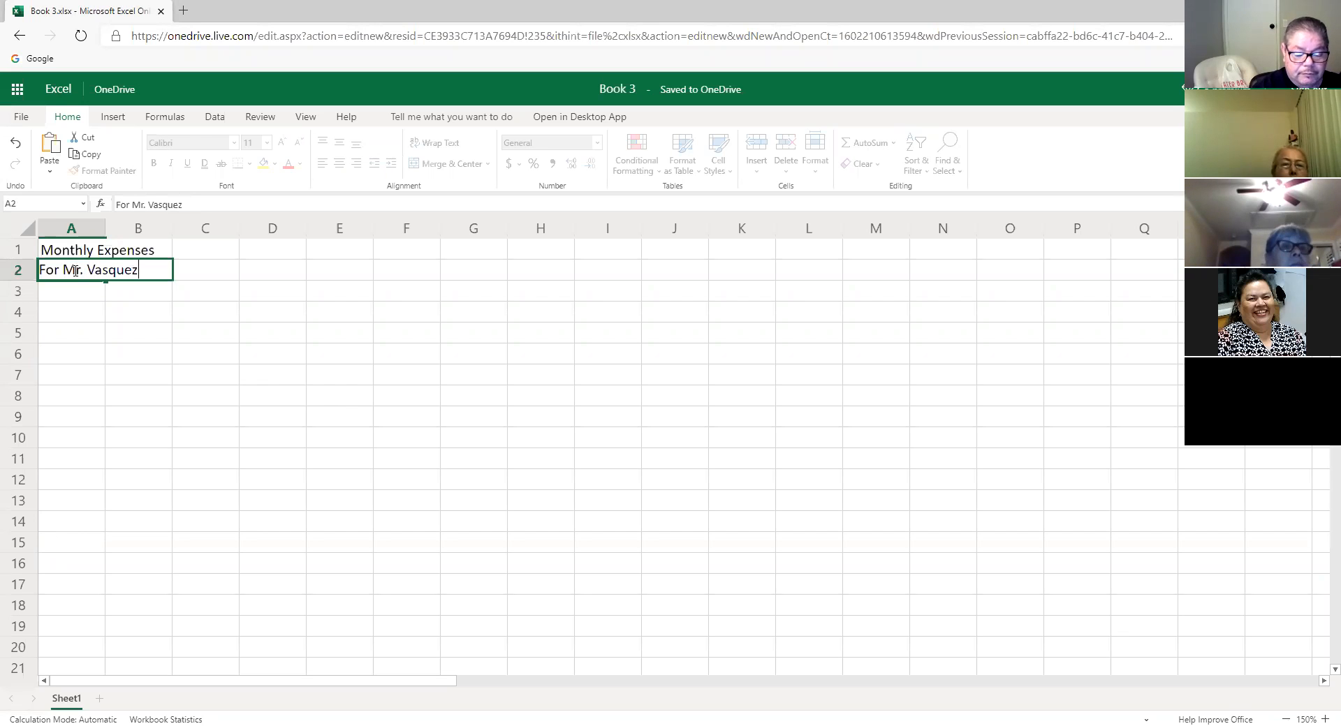
key(Return)
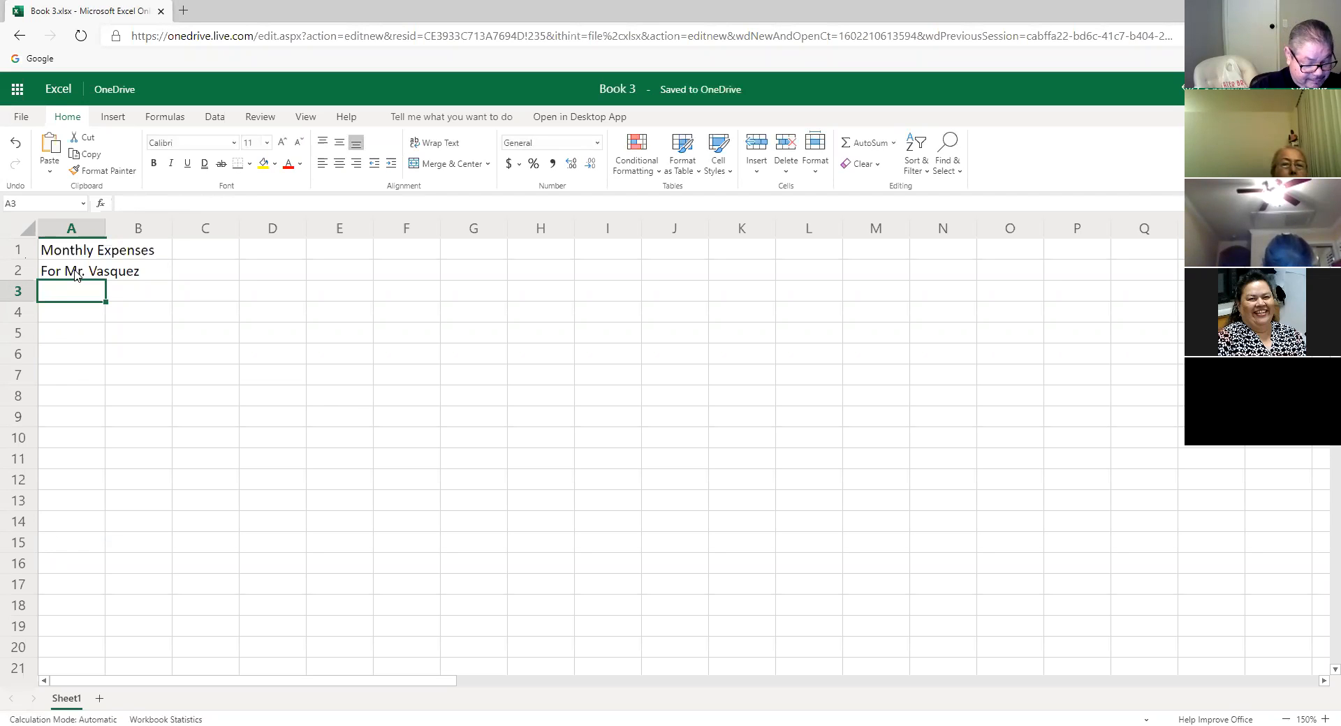
key(Return)
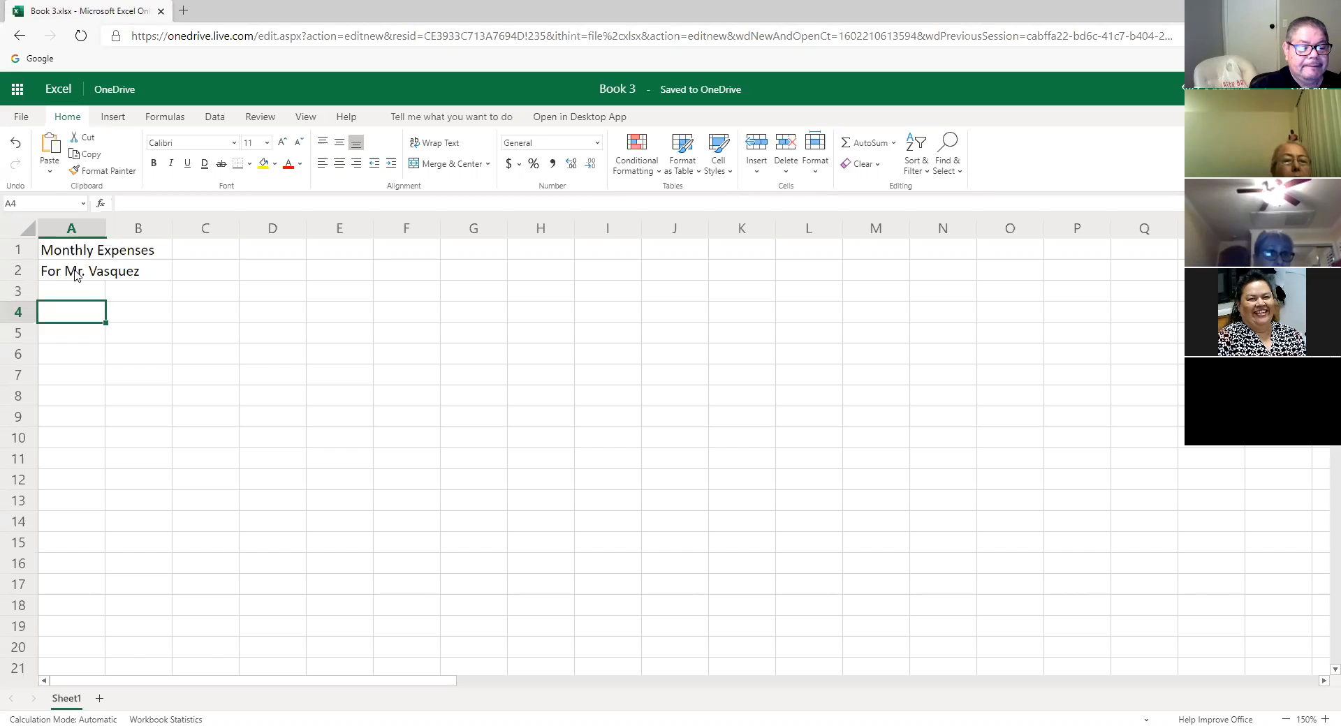
click(165, 278)
click(96, 272)
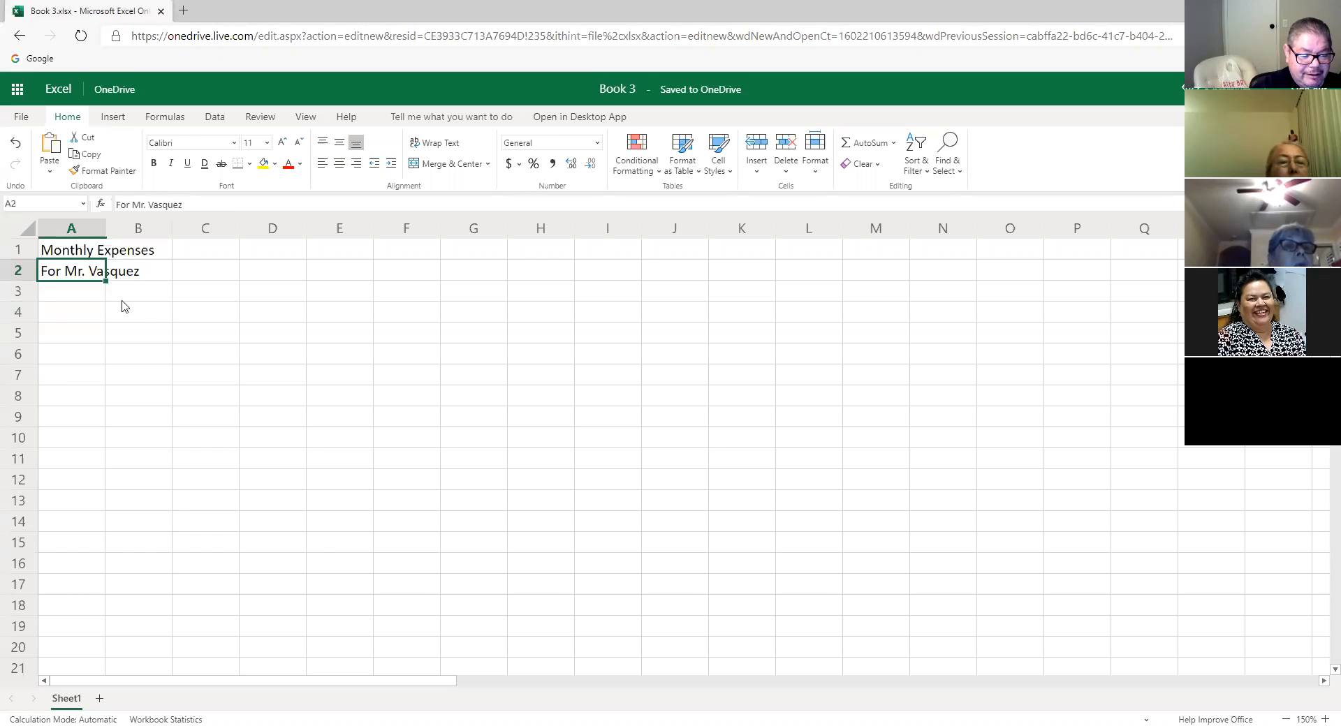
click(74, 296)
click(69, 313)
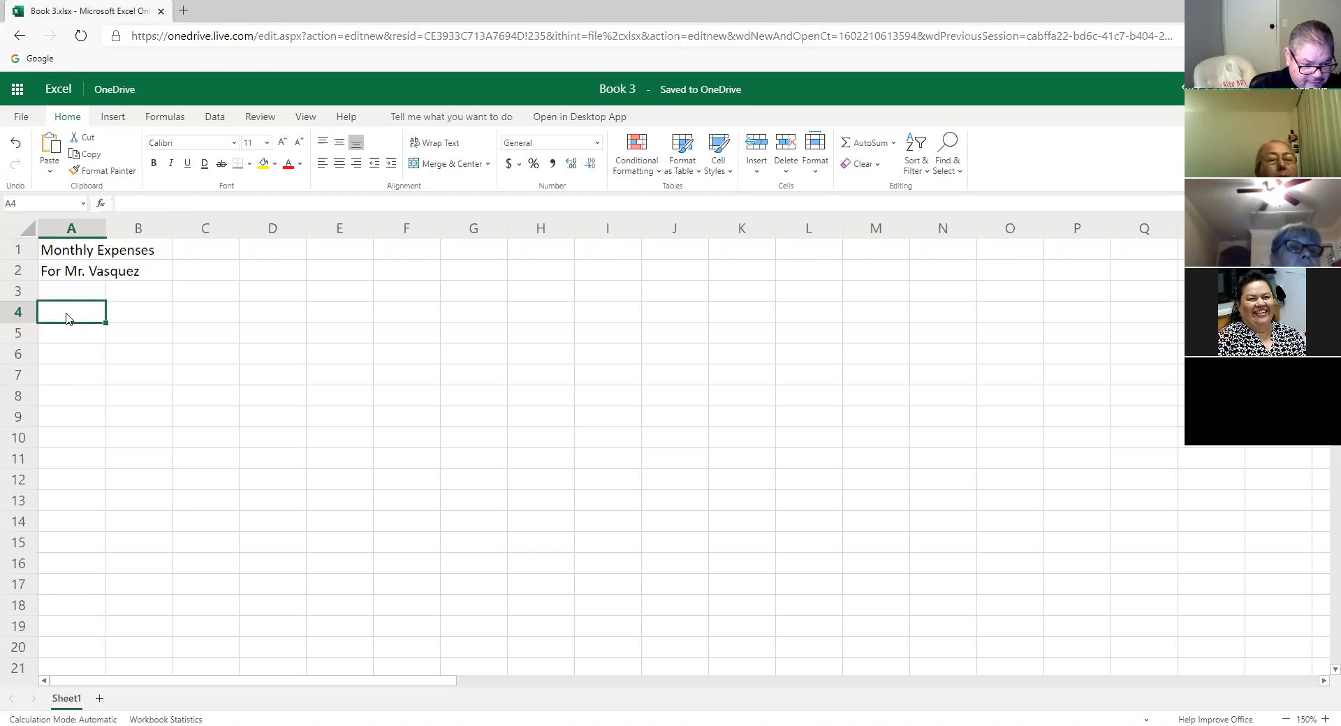
click(64, 335)
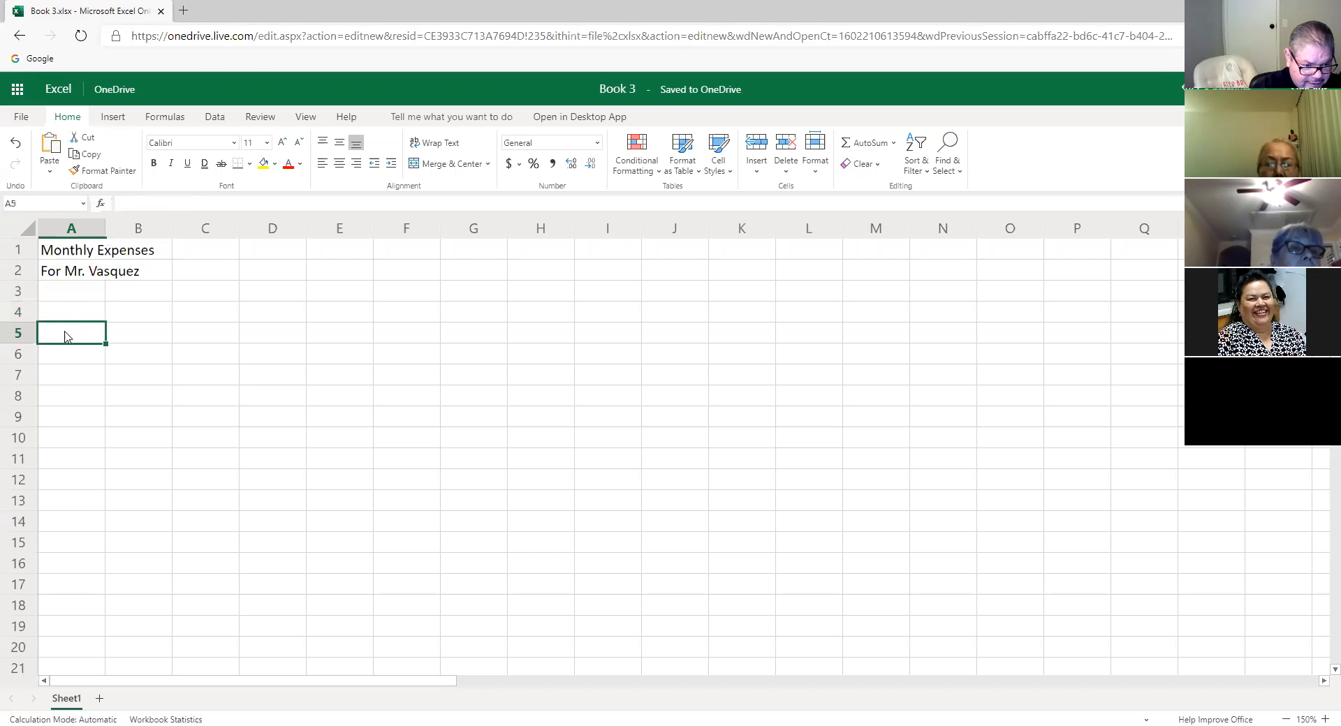
click(84, 295)
click(80, 310)
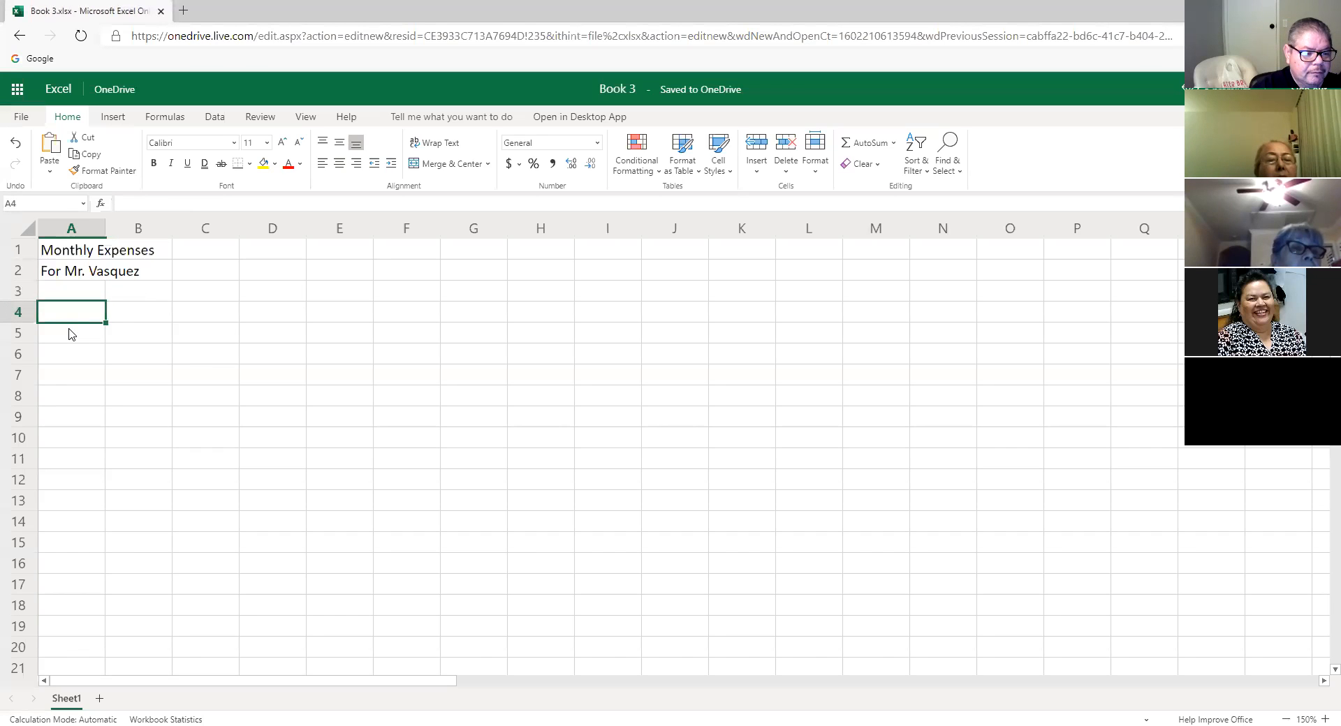
- Enter January in cell B4 as the first month heading
click(120, 317)
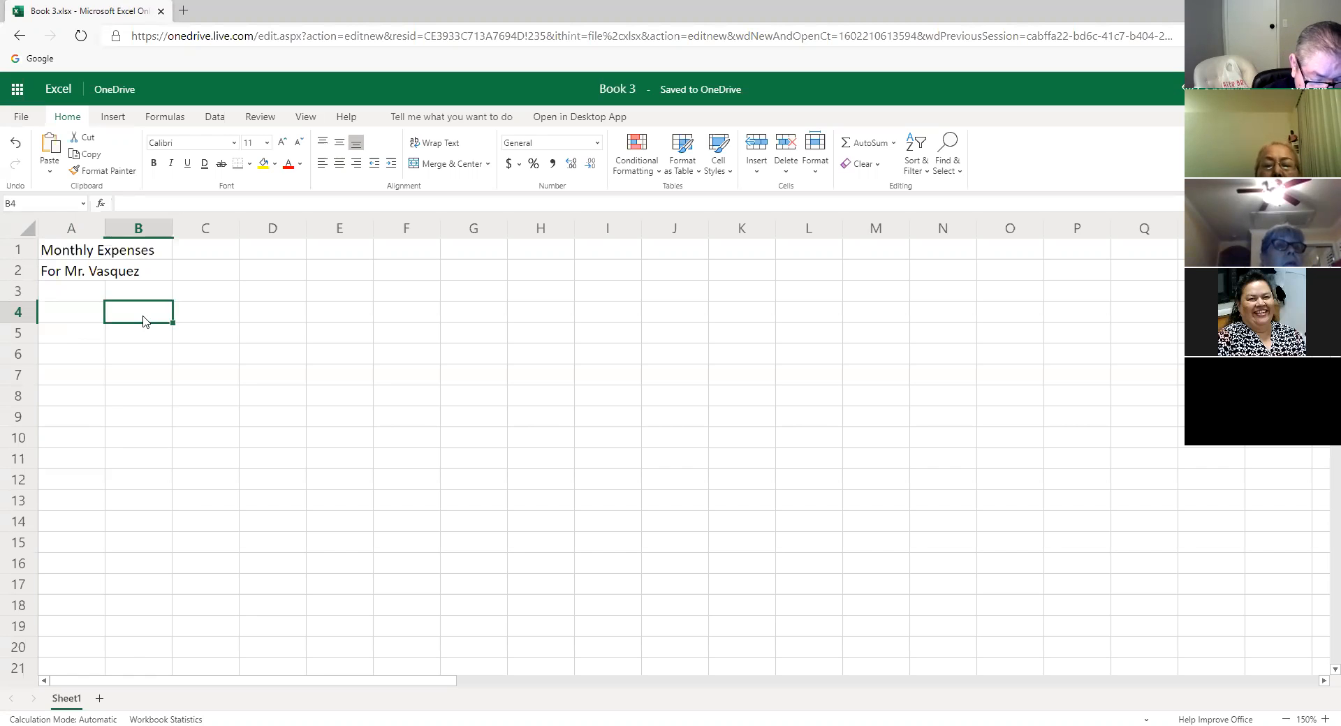
text(January)
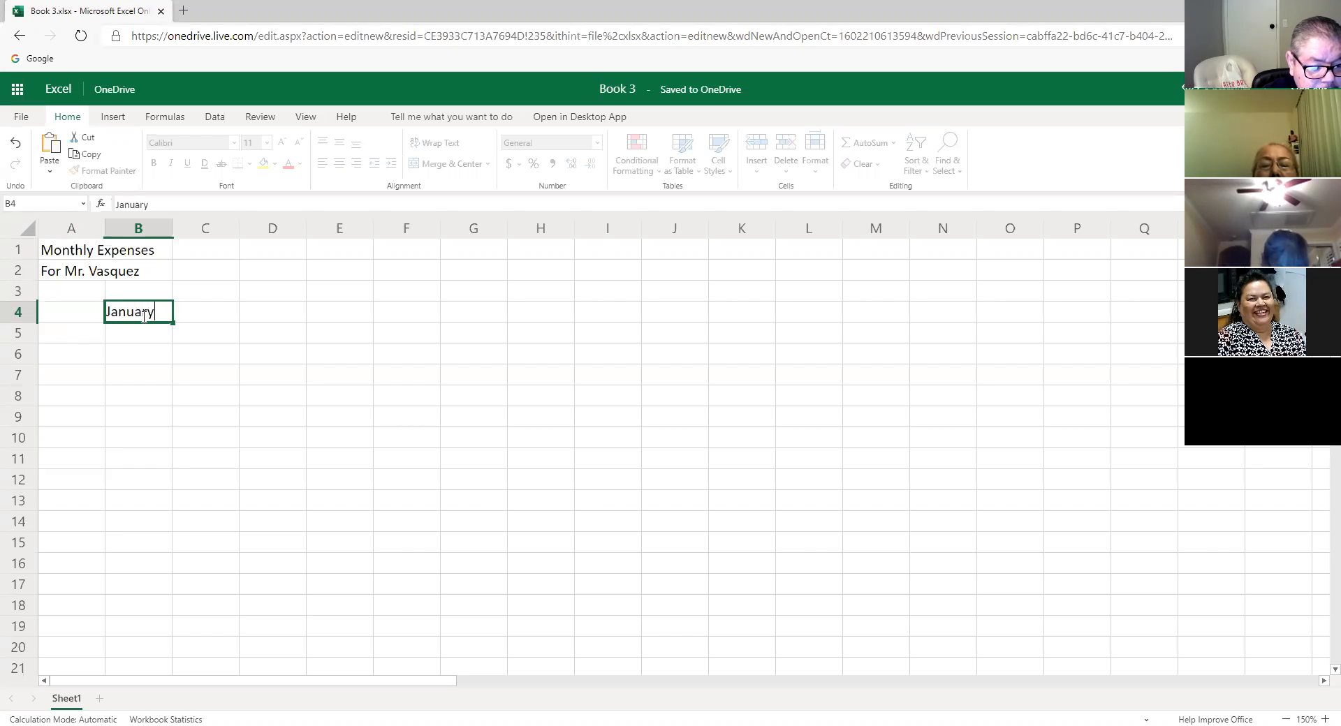
key(Tab)
- Try filling the month series from January in B4 across row 4 to September in J4, and undo the fill
click(144, 318)
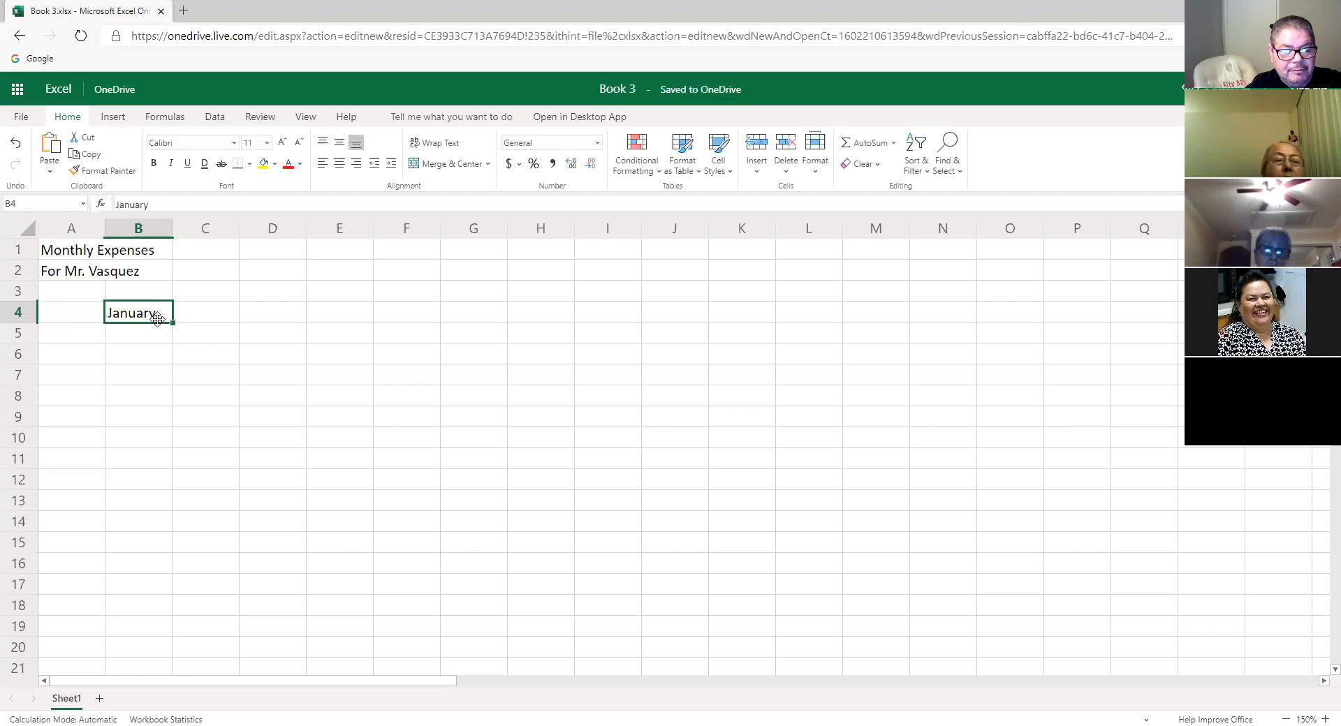
drag(173, 320, 705, 327)
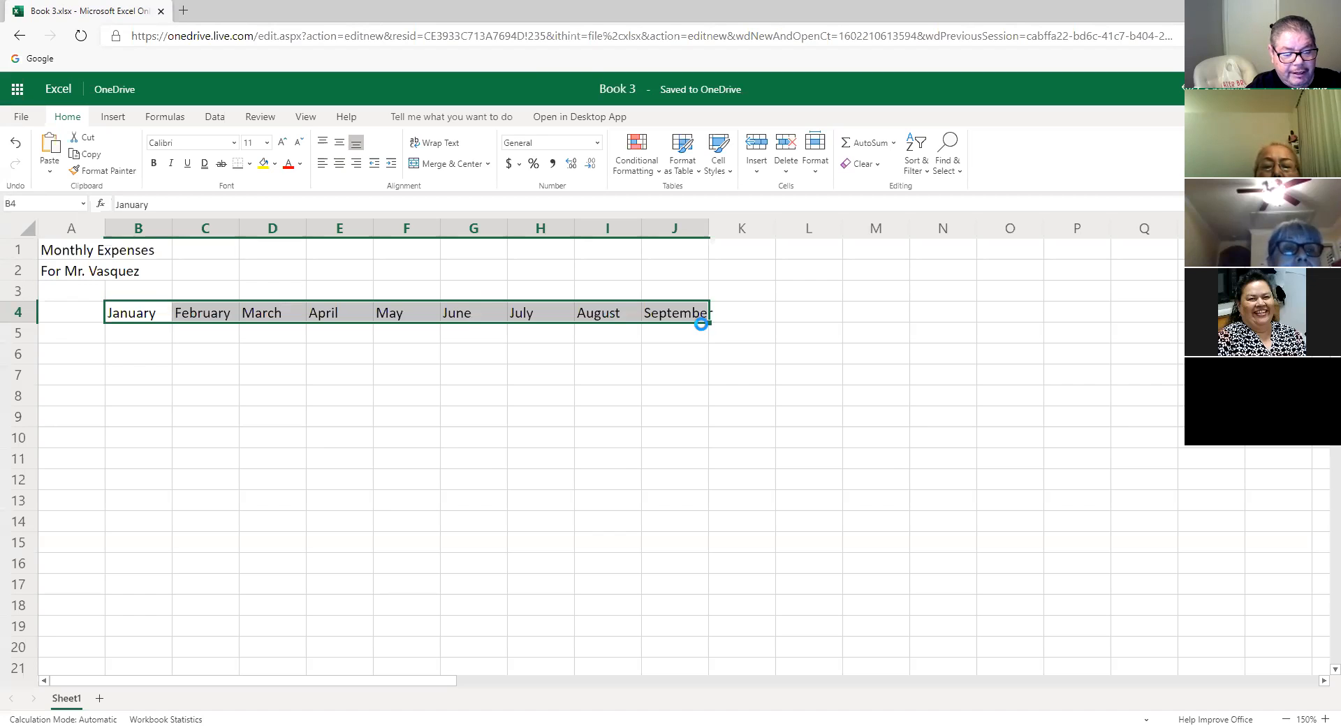
key(ctrl+z)
- Fill the month series from January in B4 across row 4 to October in K4
click(155, 318)
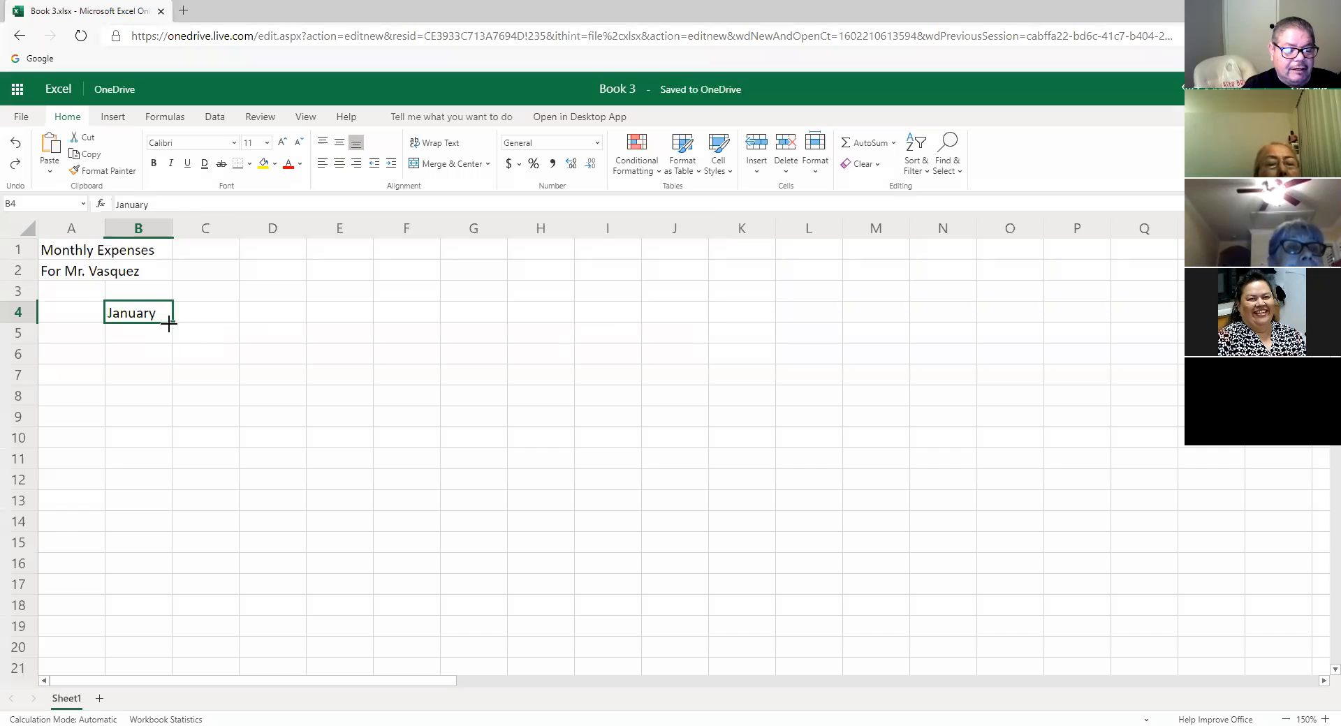
drag(173, 322, 730, 322)
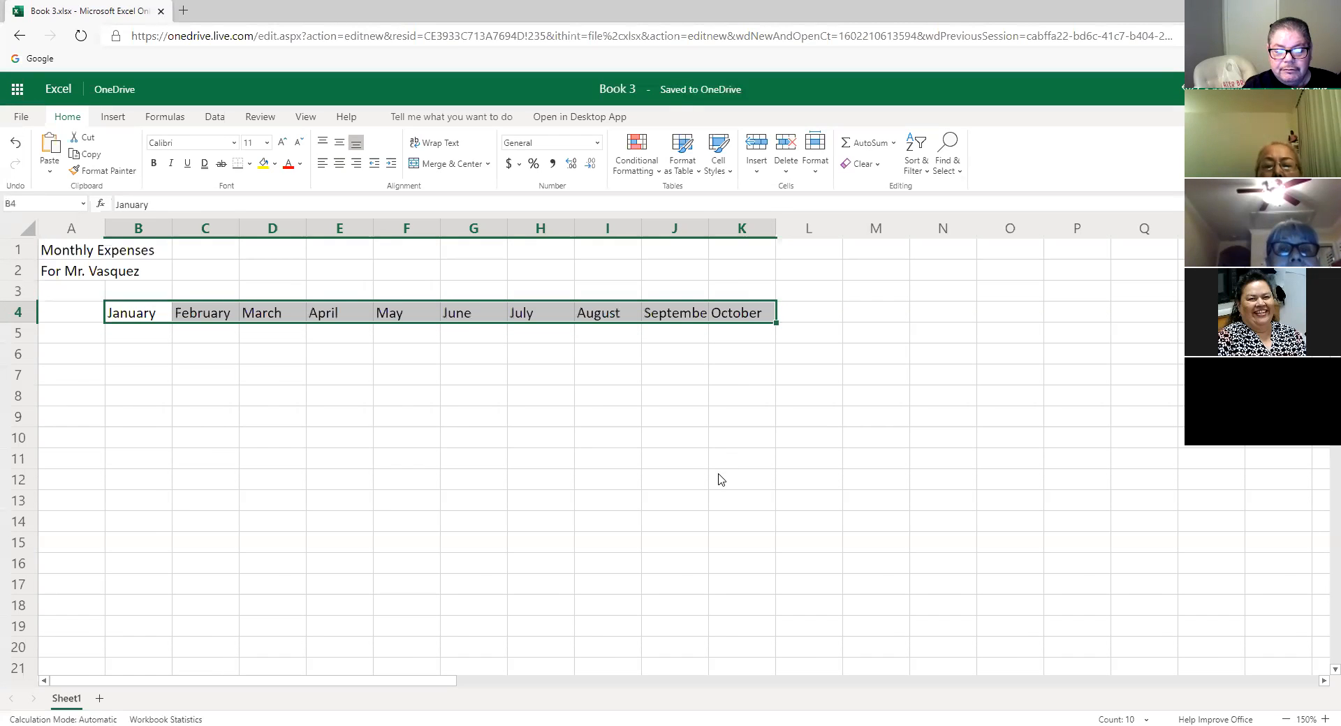
- Try extending the month series in row 4 to December in M4, and undo the fills back to January alone in B4
drag(775, 323, 869, 323)
click(861, 461)
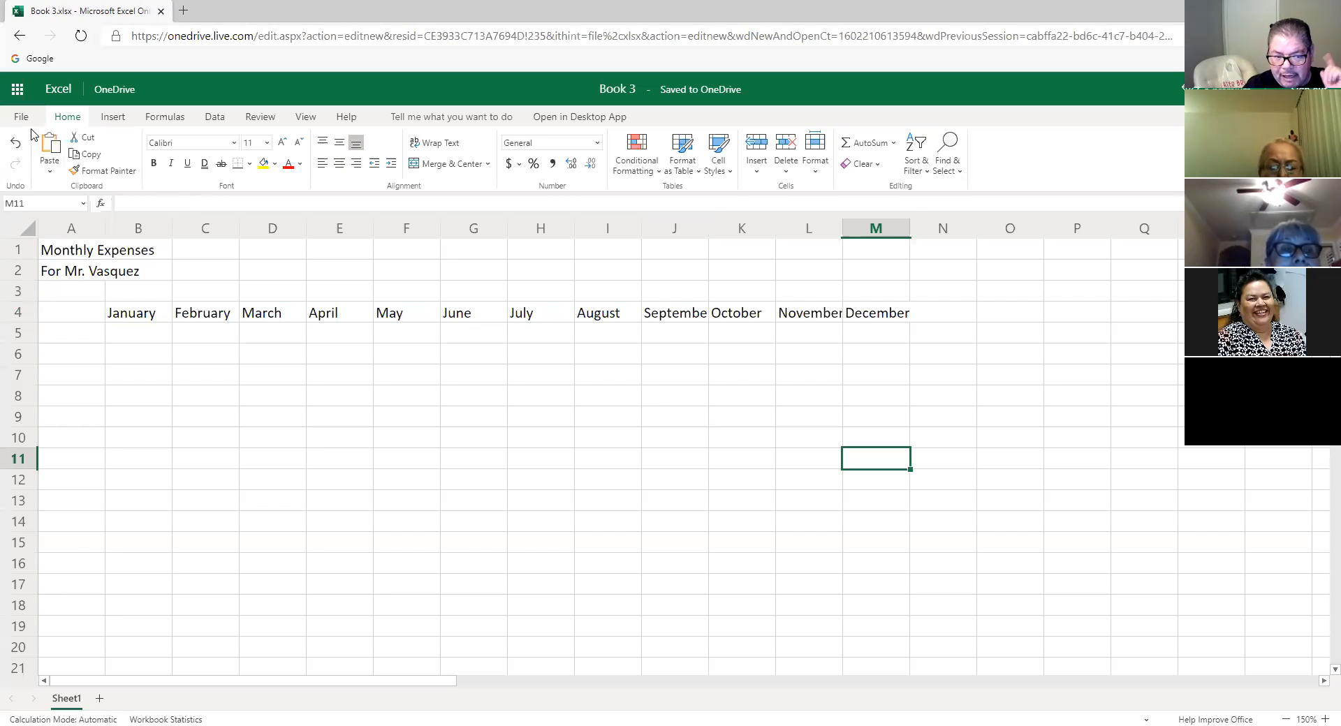
click(16, 144)
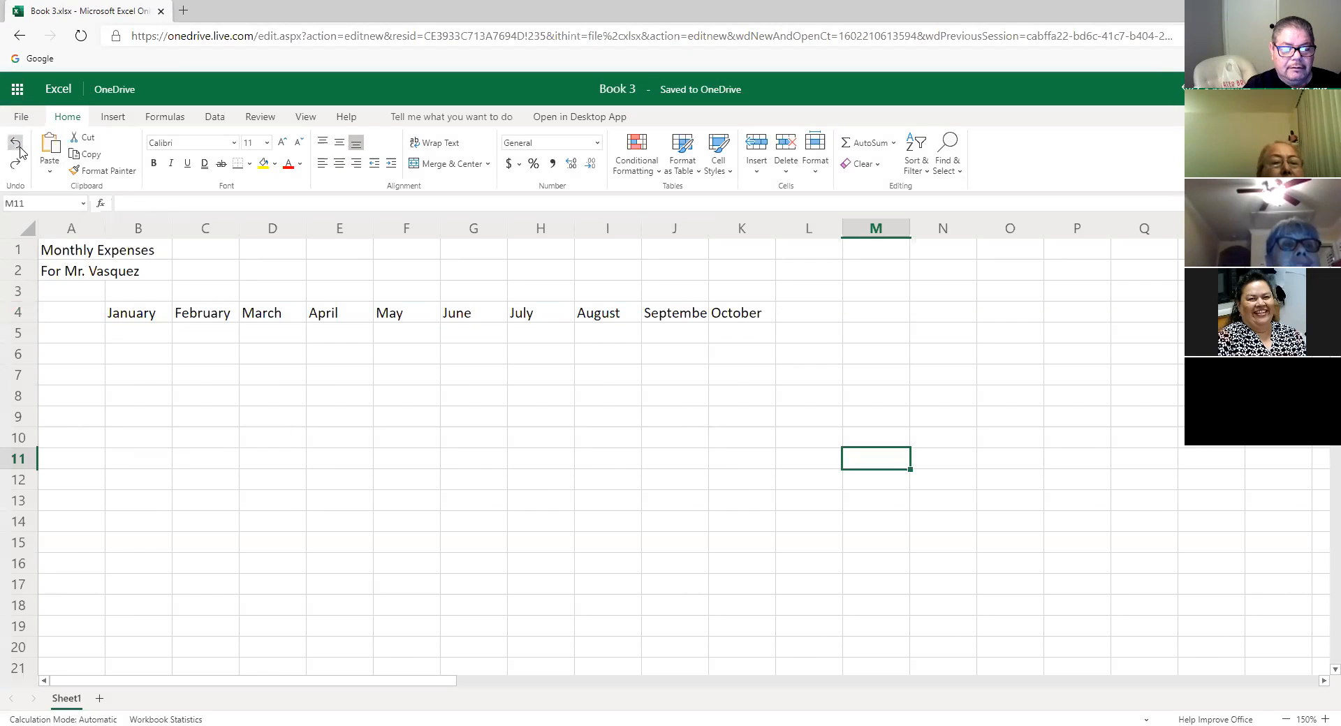
click(16, 143)
click(16, 144)
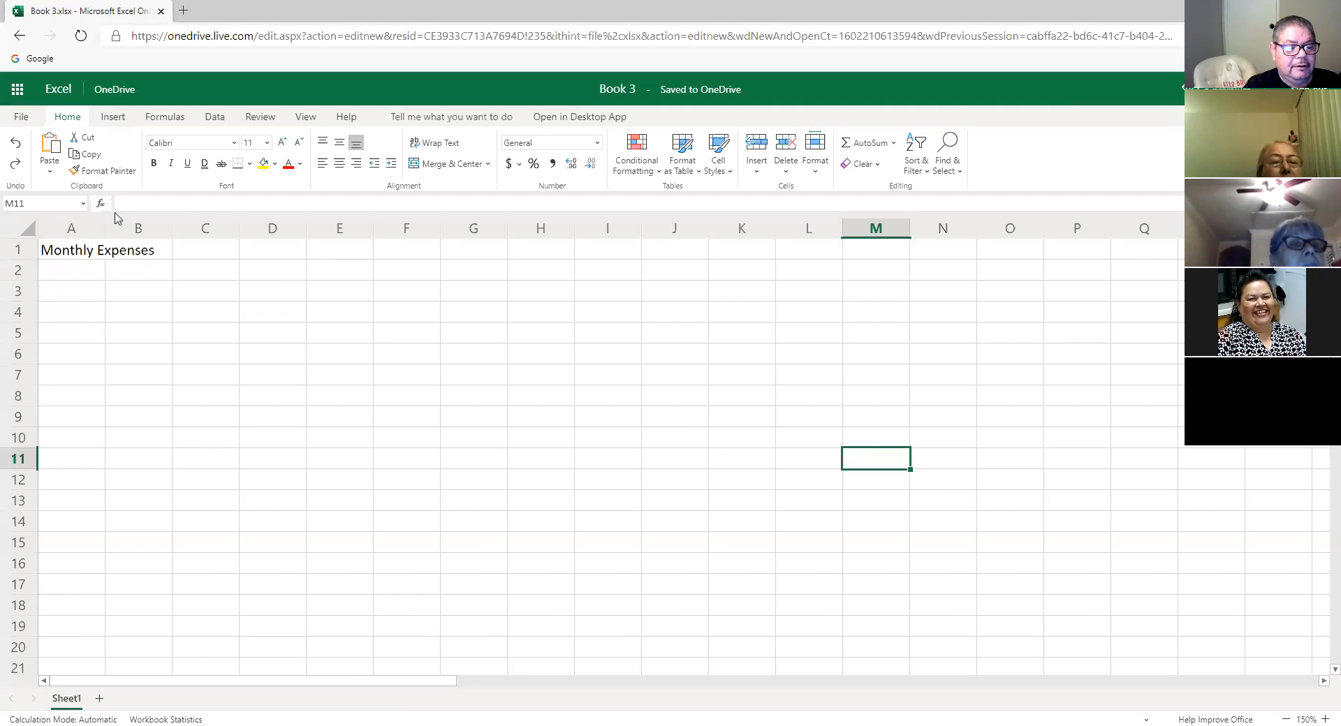
click(15, 164)
click(14, 163)
- Fill the month series from January in B4 across row 4 to December in M4
click(150, 321)
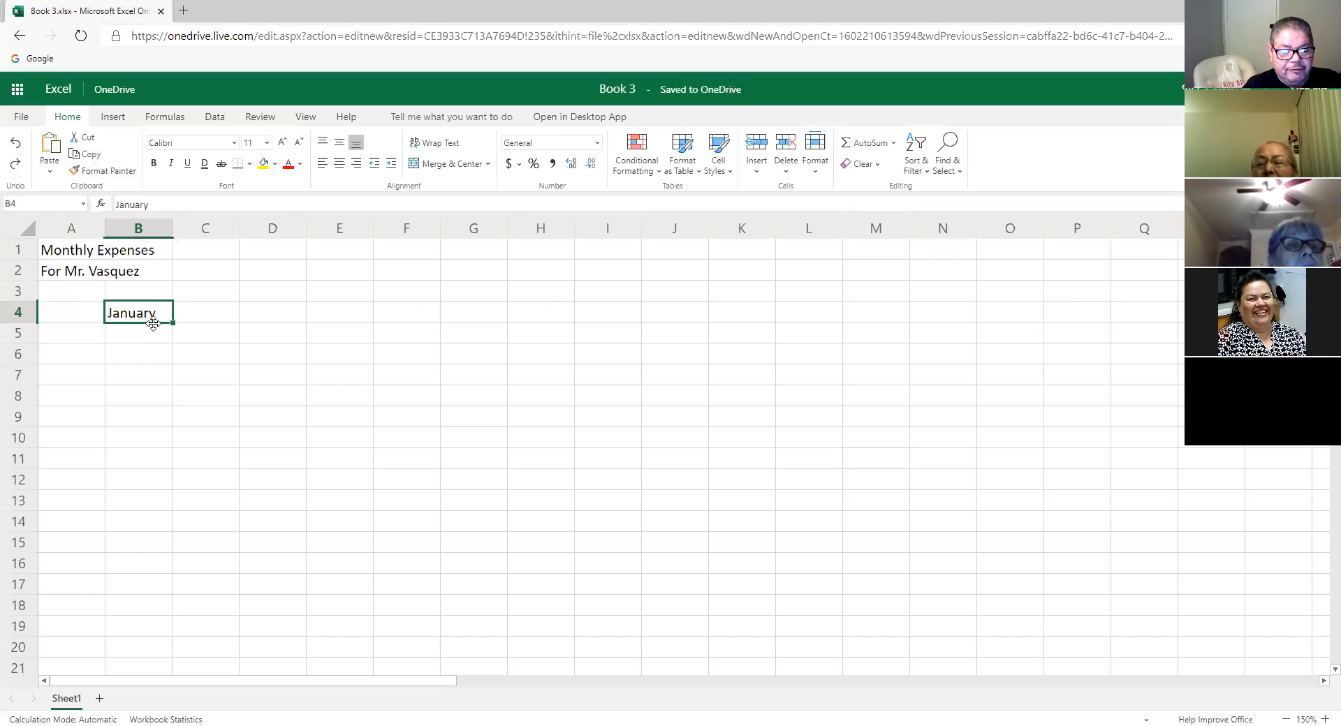
drag(175, 324, 877, 326)
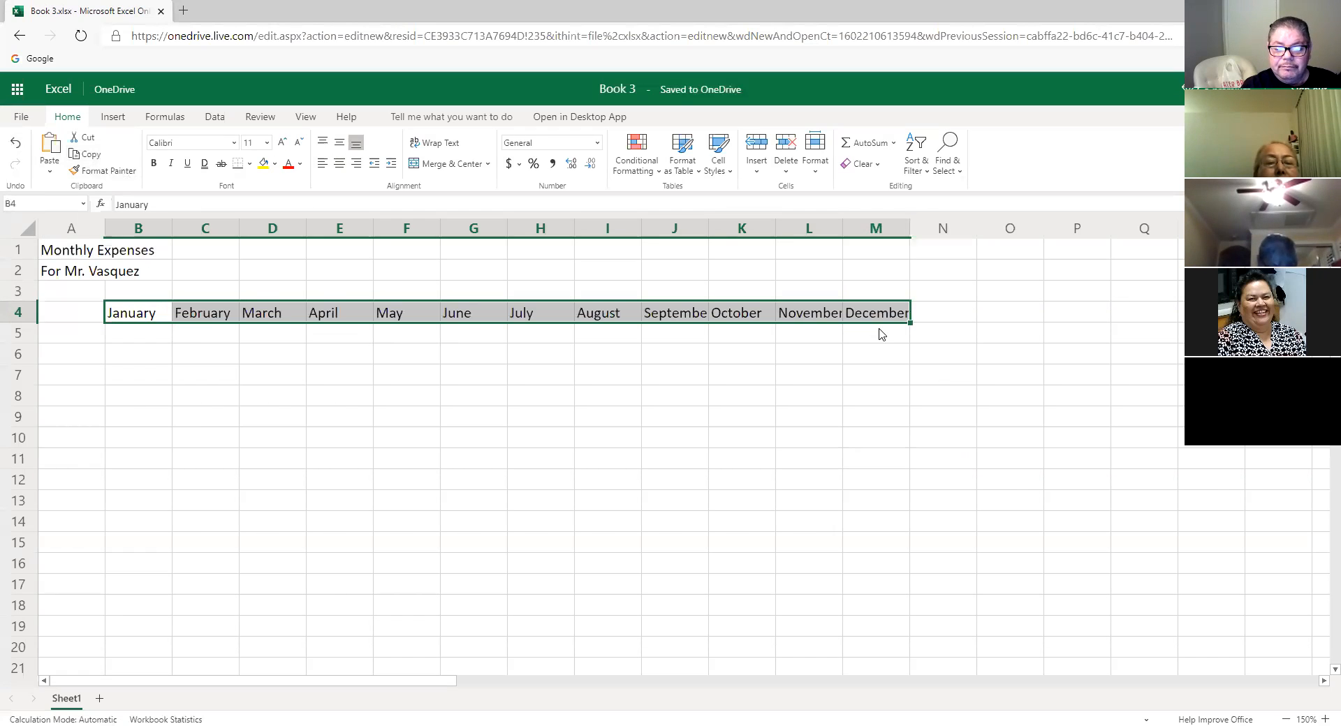
click(600, 395)
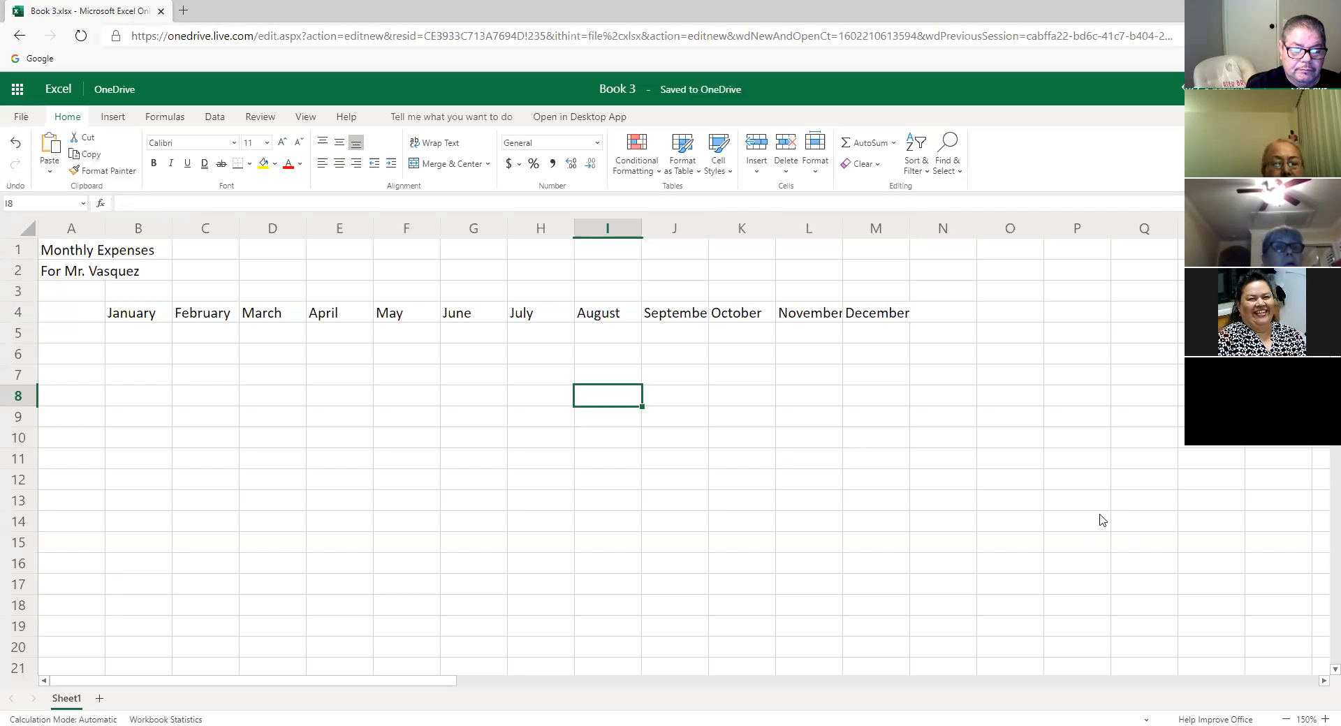
- Enter Rent/Morgage in cell A5 as the first expense category
click(65, 339)
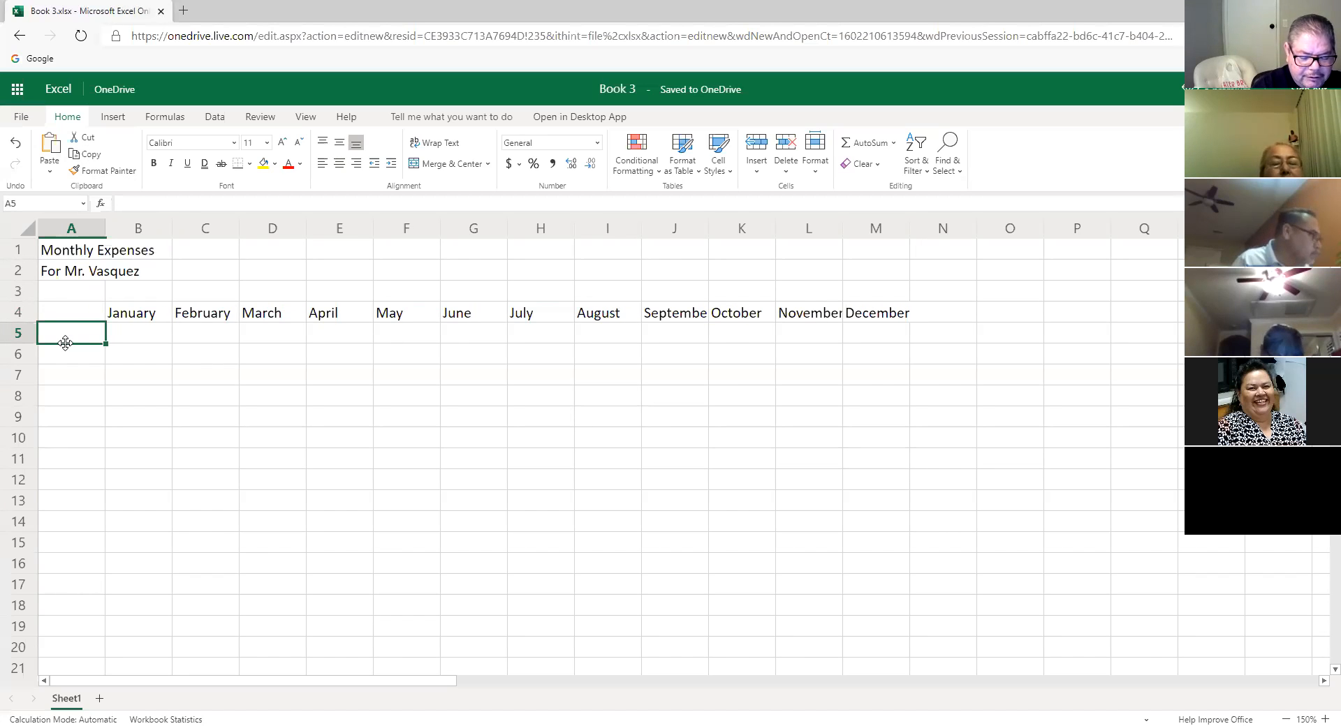
text(Rent)
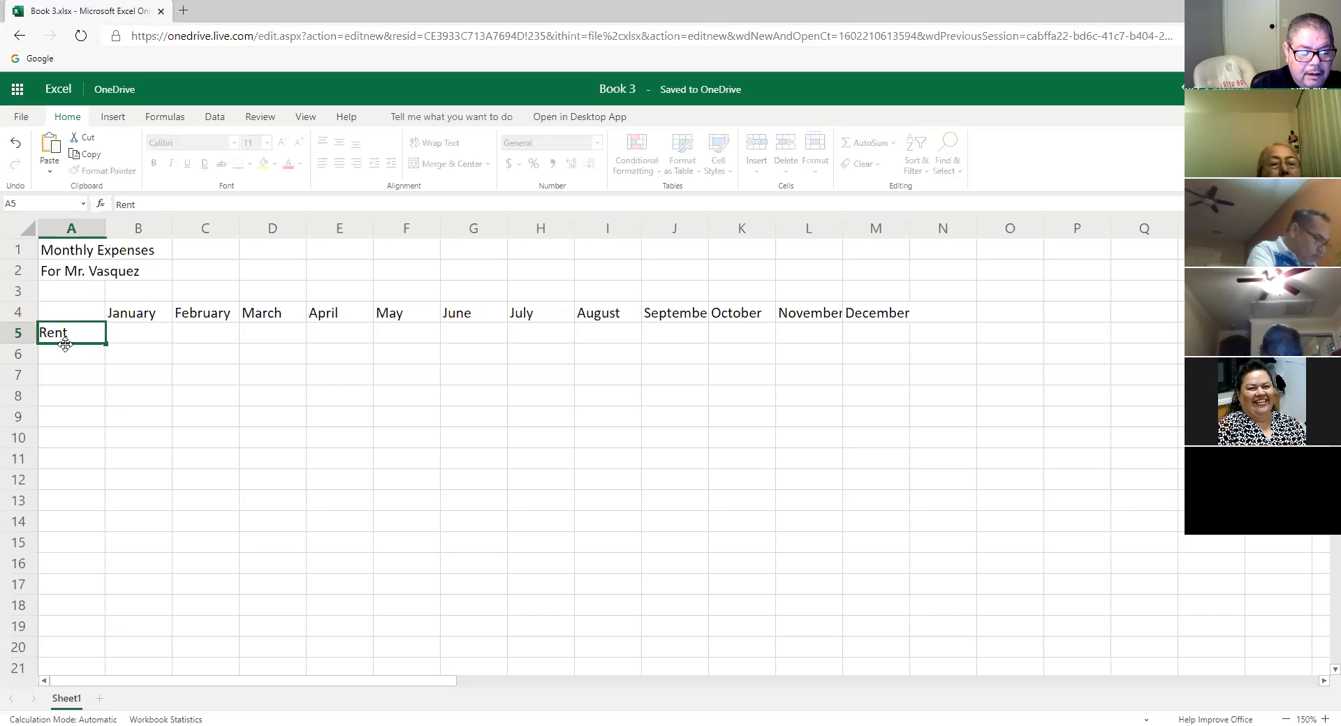
text(/Mor)
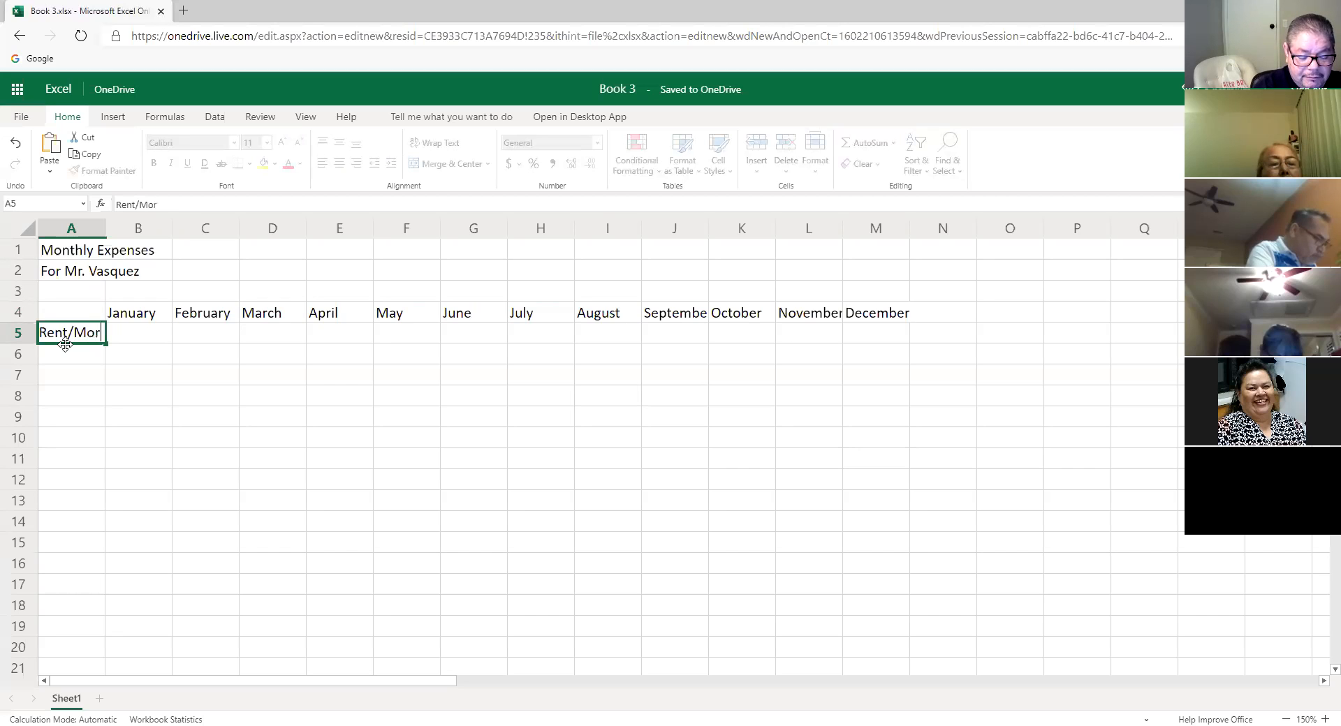
text(gage)
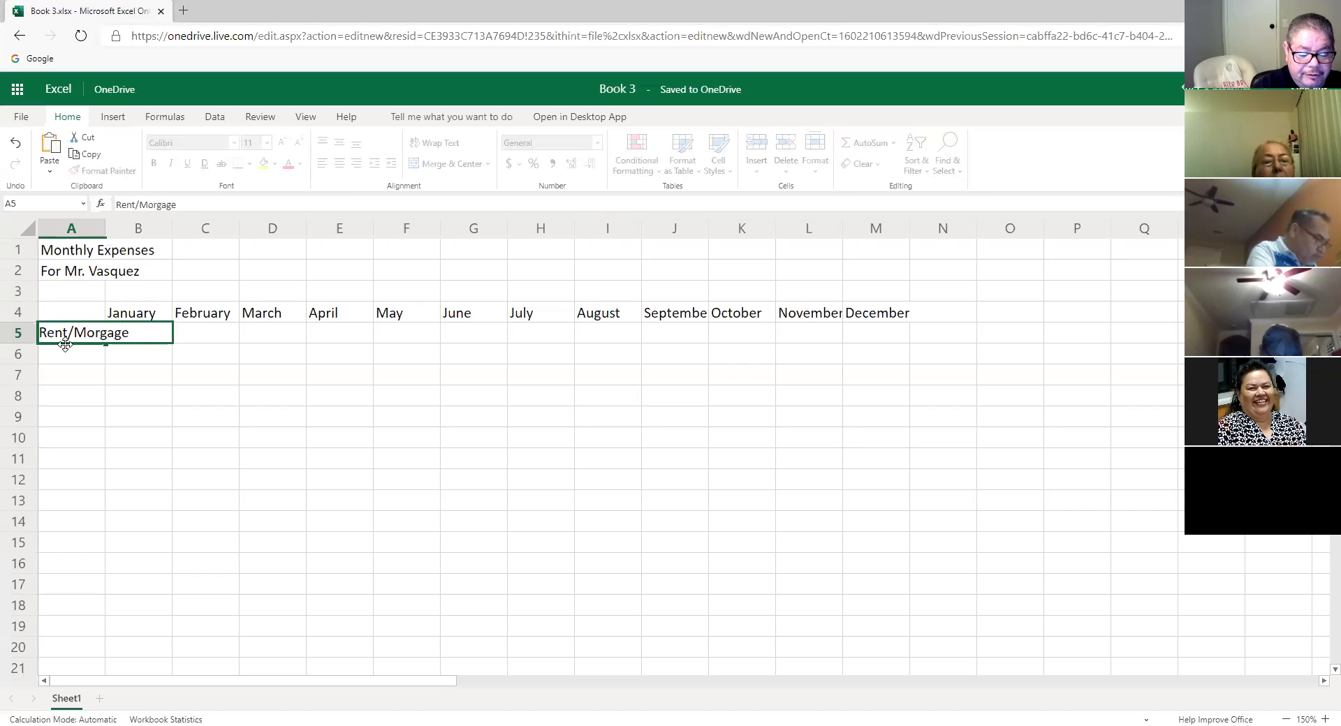
key(Return)
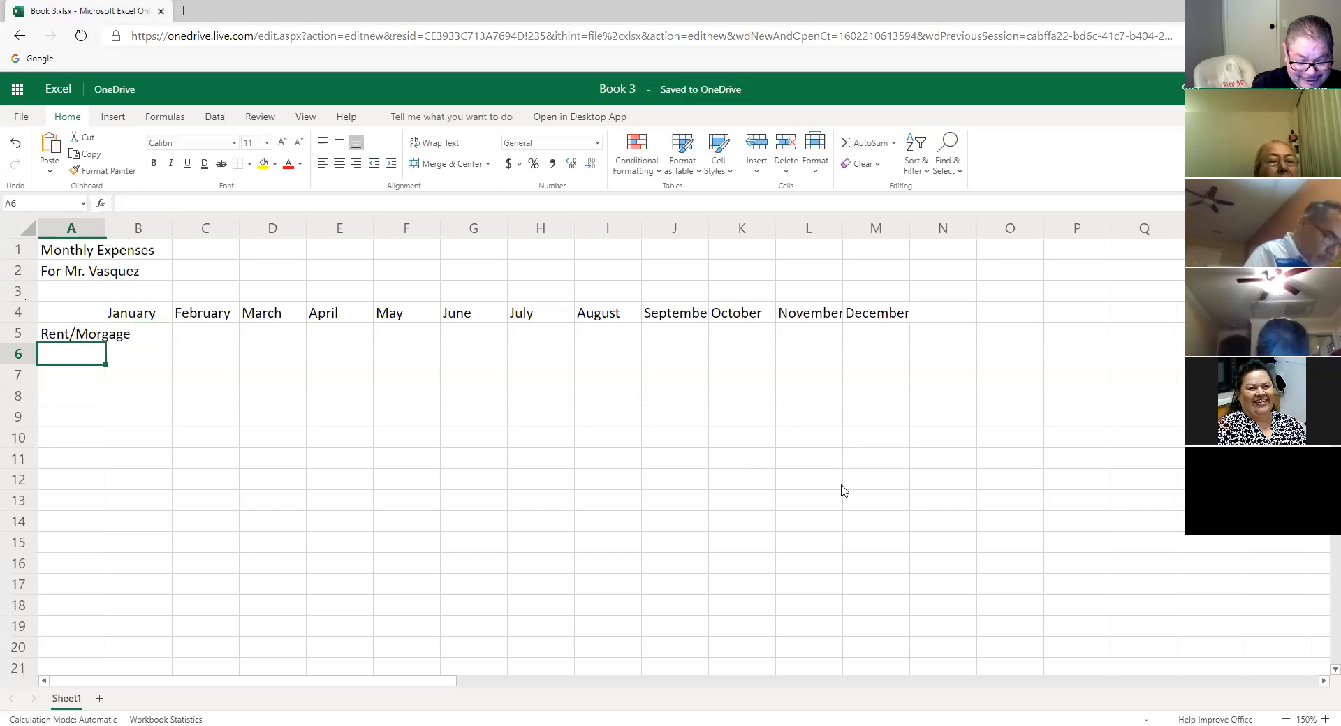
- Enter Electricity in A6 and Car in A7 as the next expense categories
text(Elec)
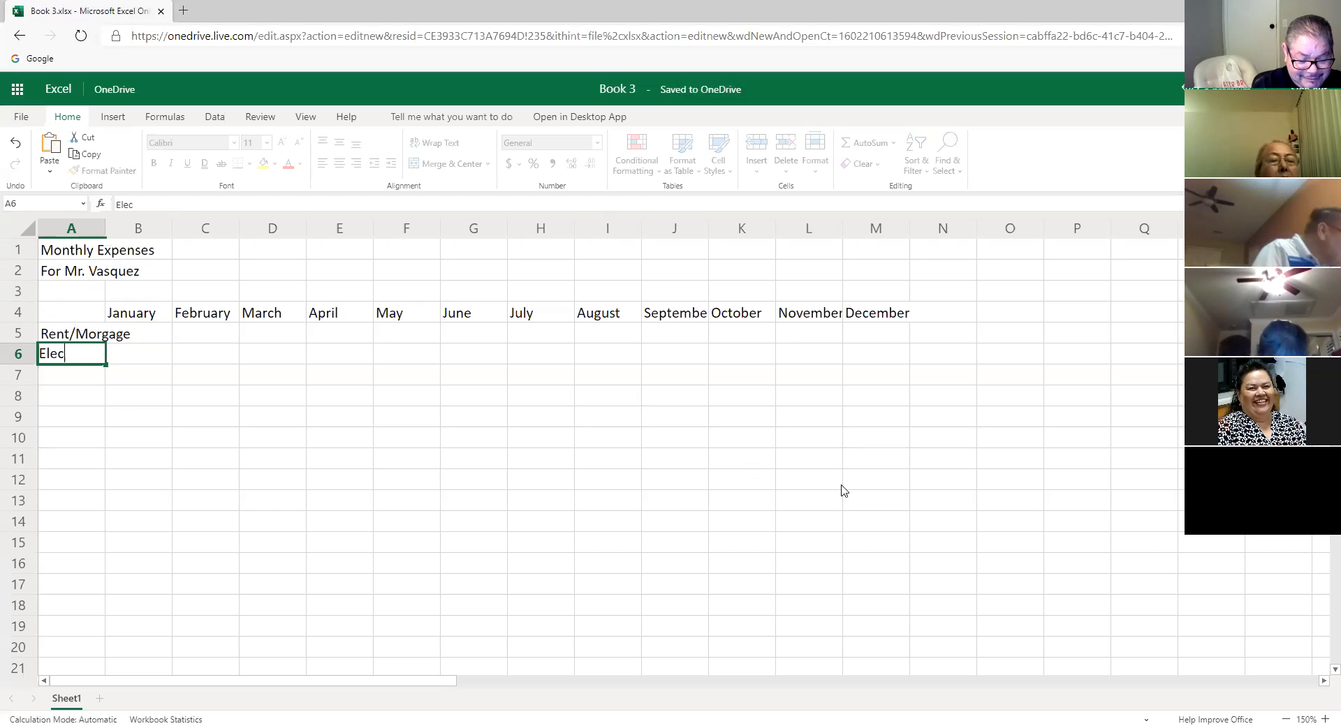
text(tricity)
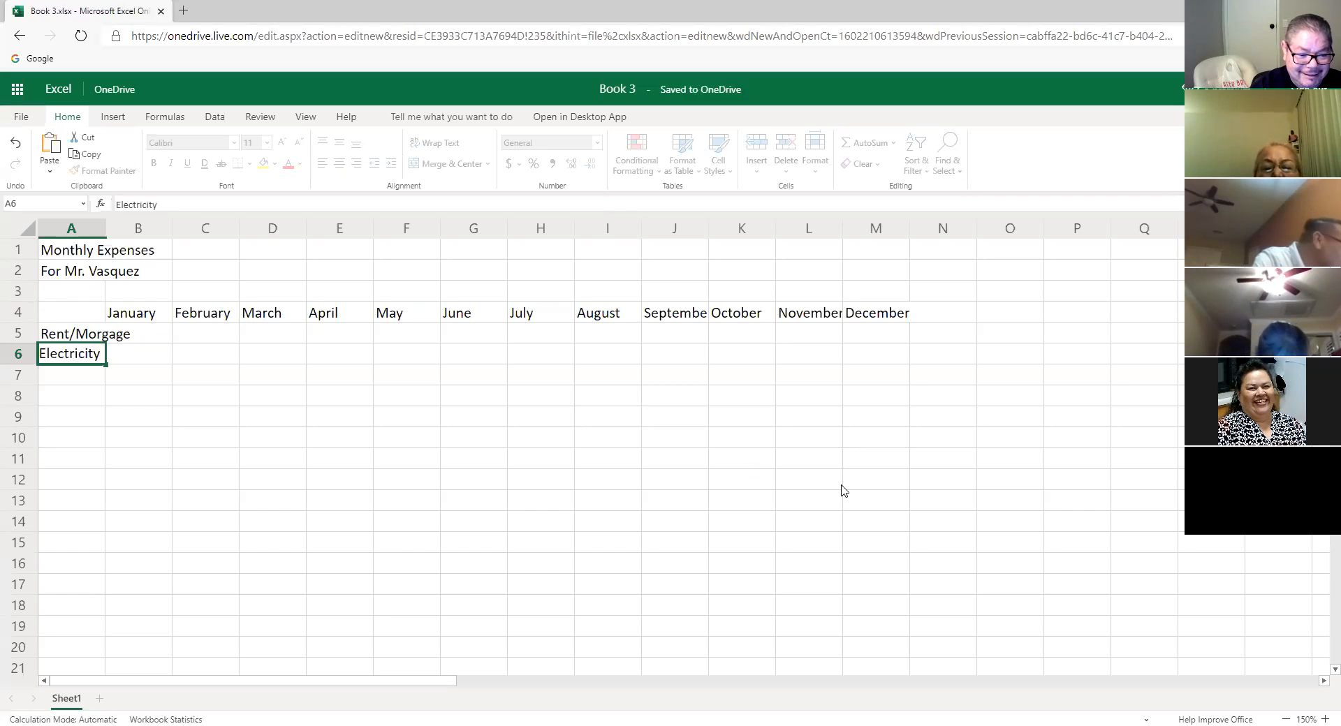
key(Return)
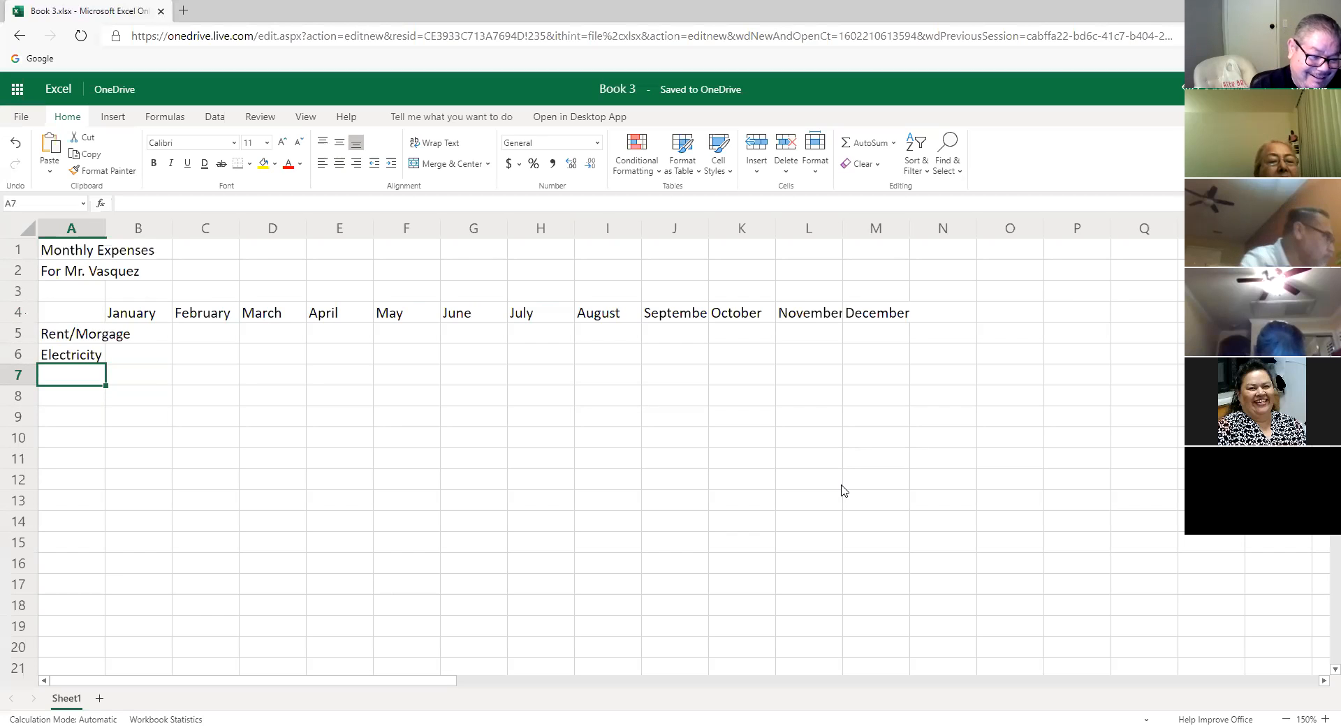
text(Car)
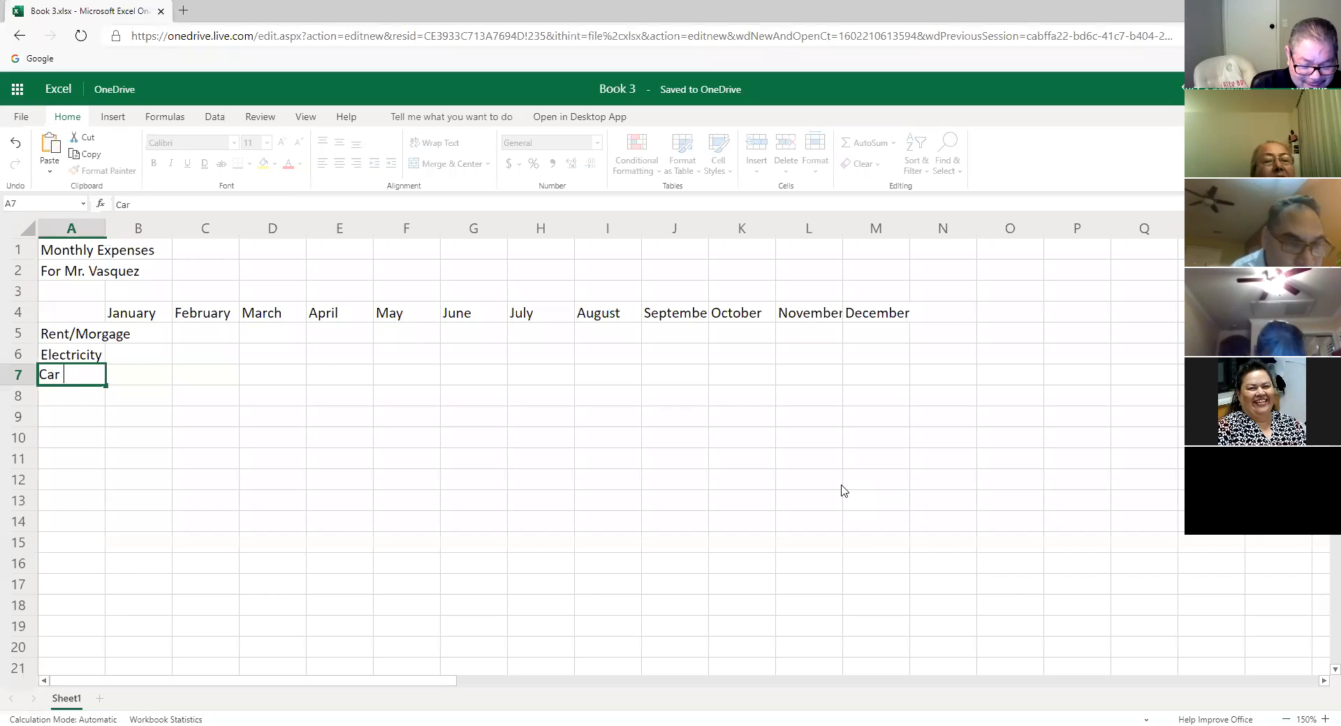
key(BackSpace)
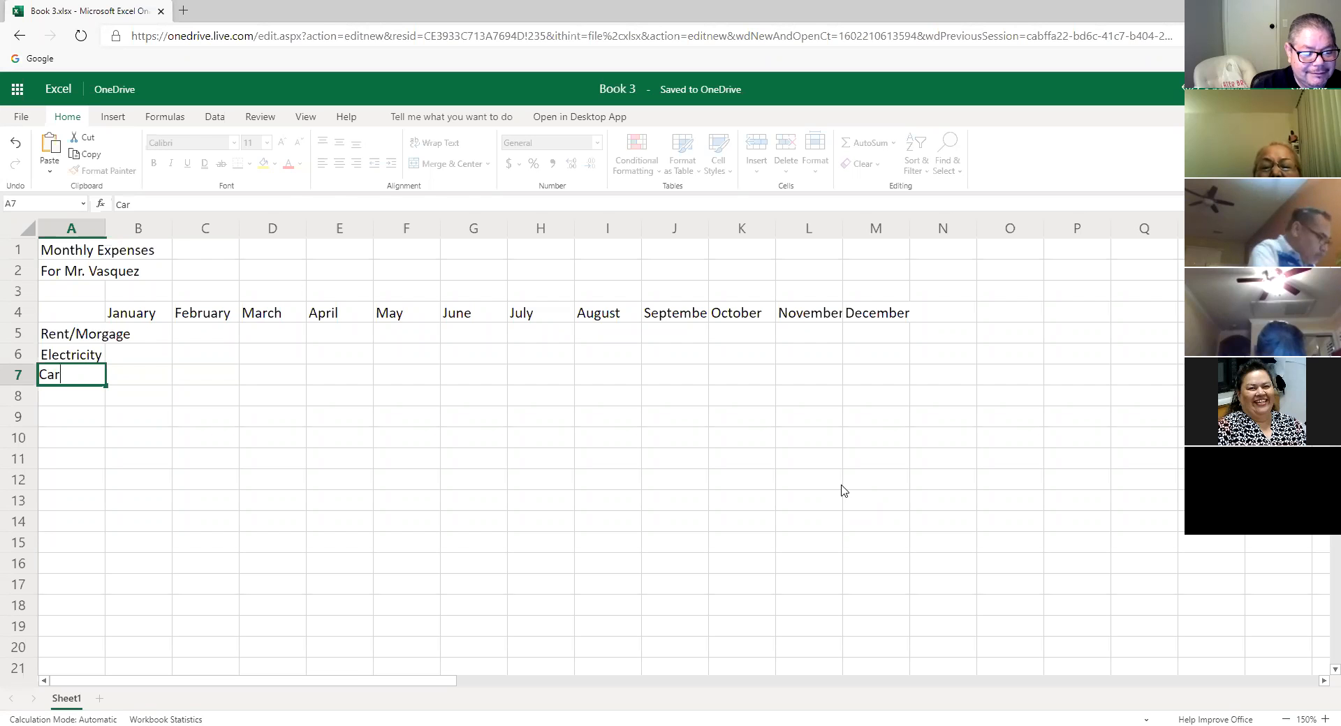
key(Return)
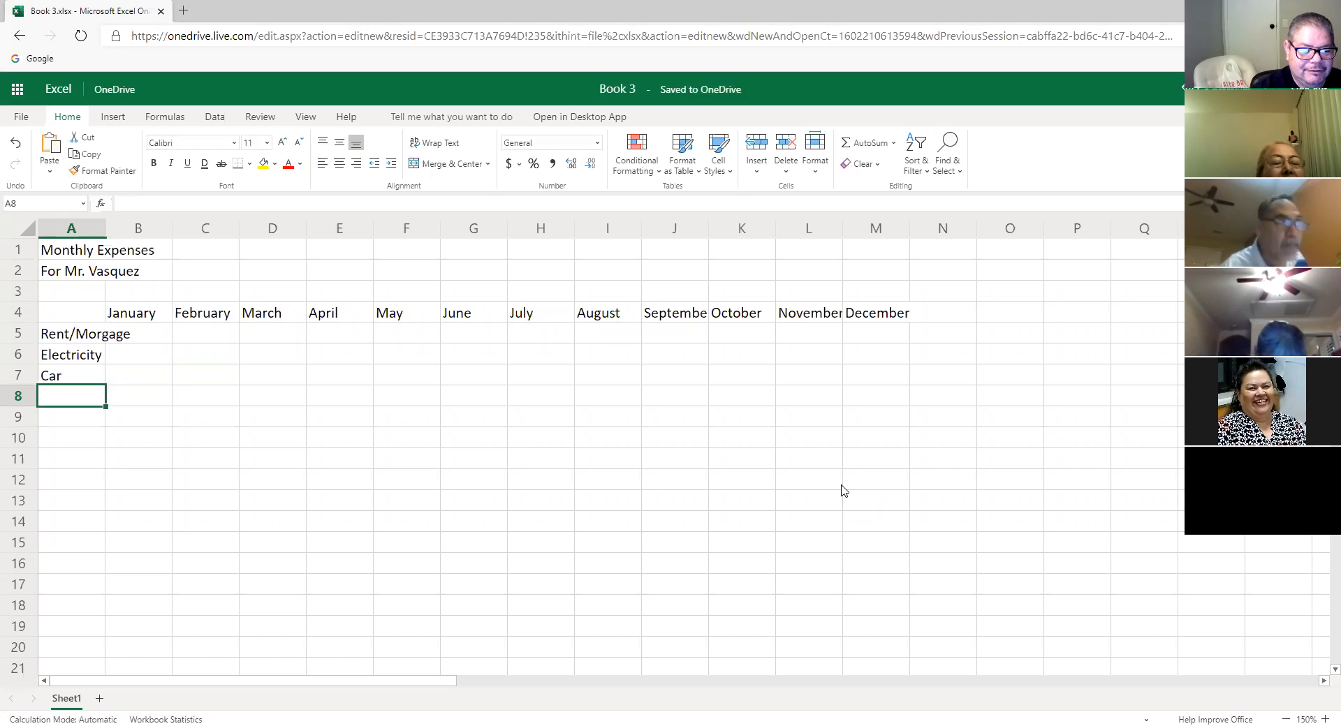
- Swap the two categories below Rent/Morgage by entering Car in A6 and Electricity in A7
click(84, 377)
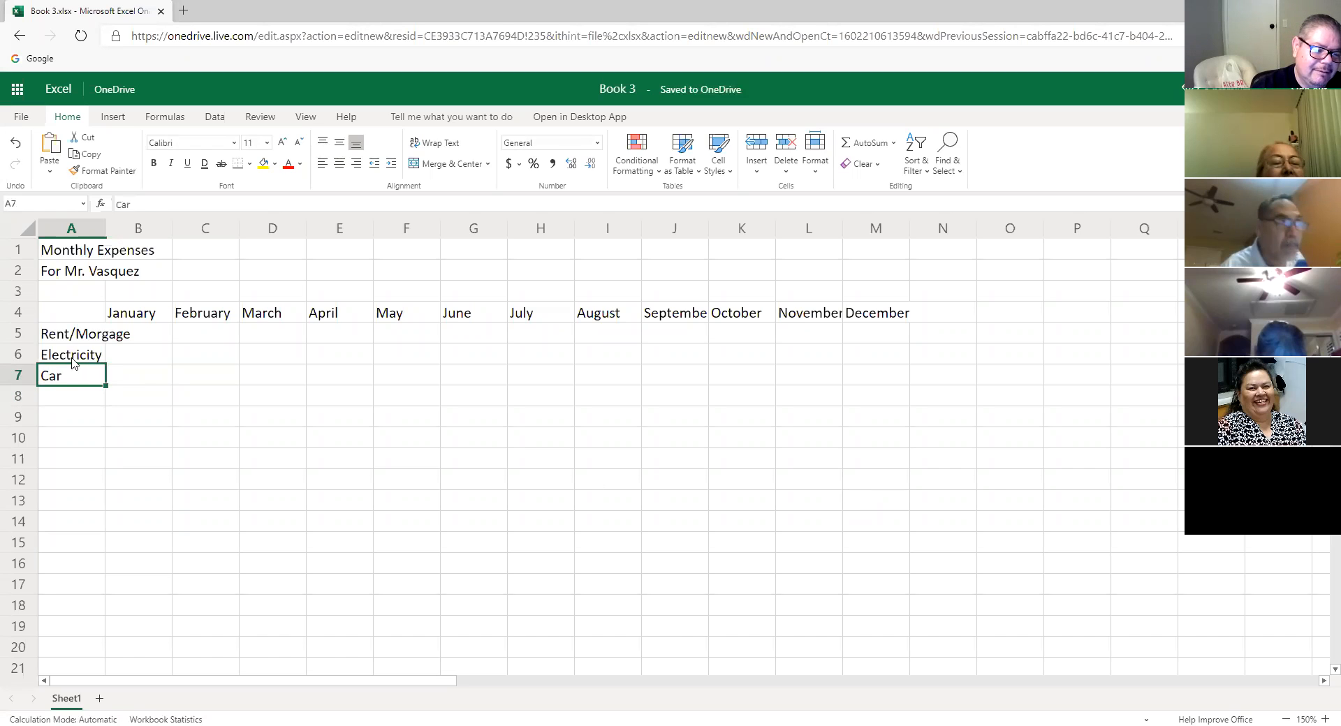
click(73, 361)
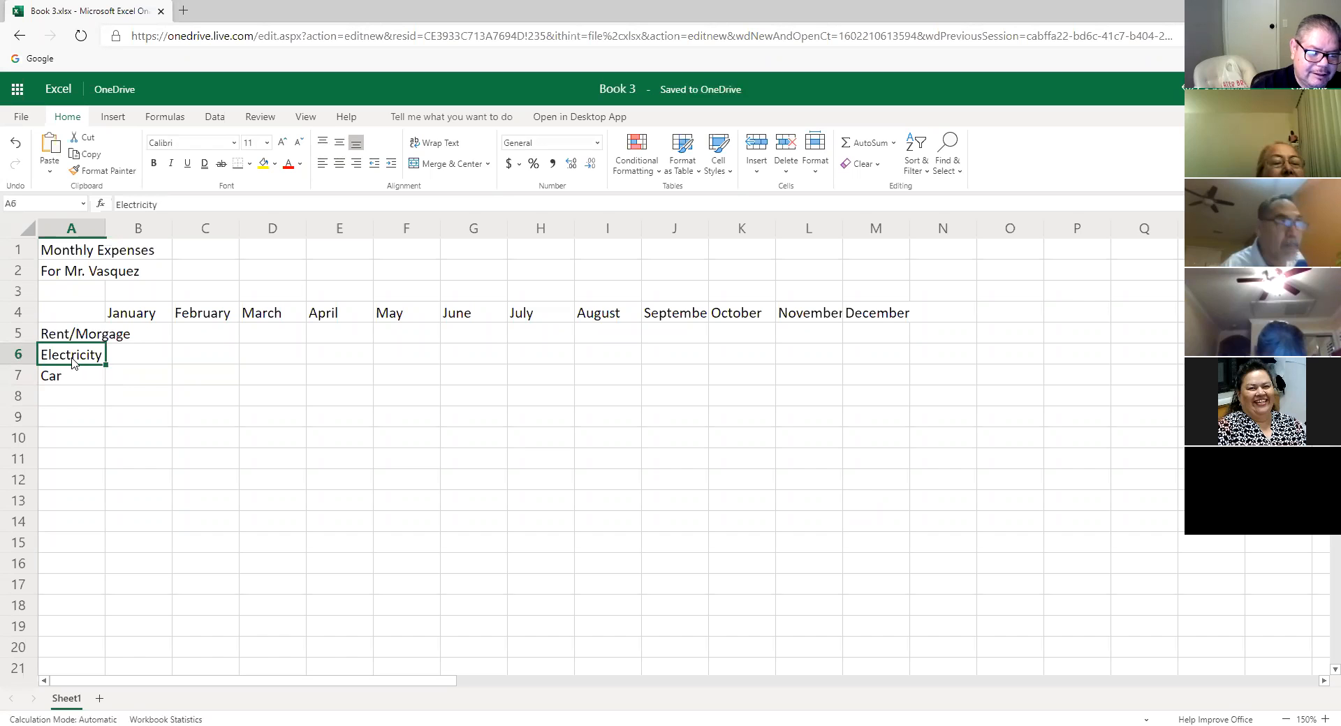
click(73, 373)
click(71, 359)
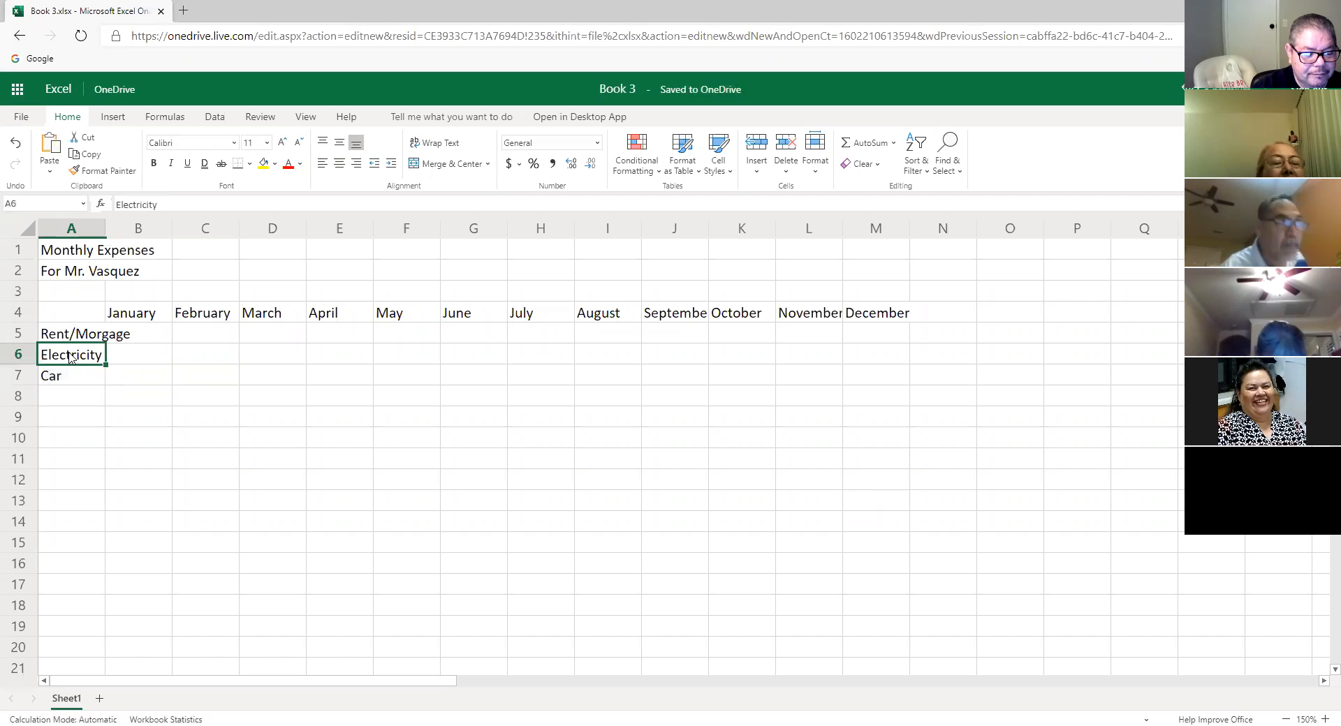
text(Car)
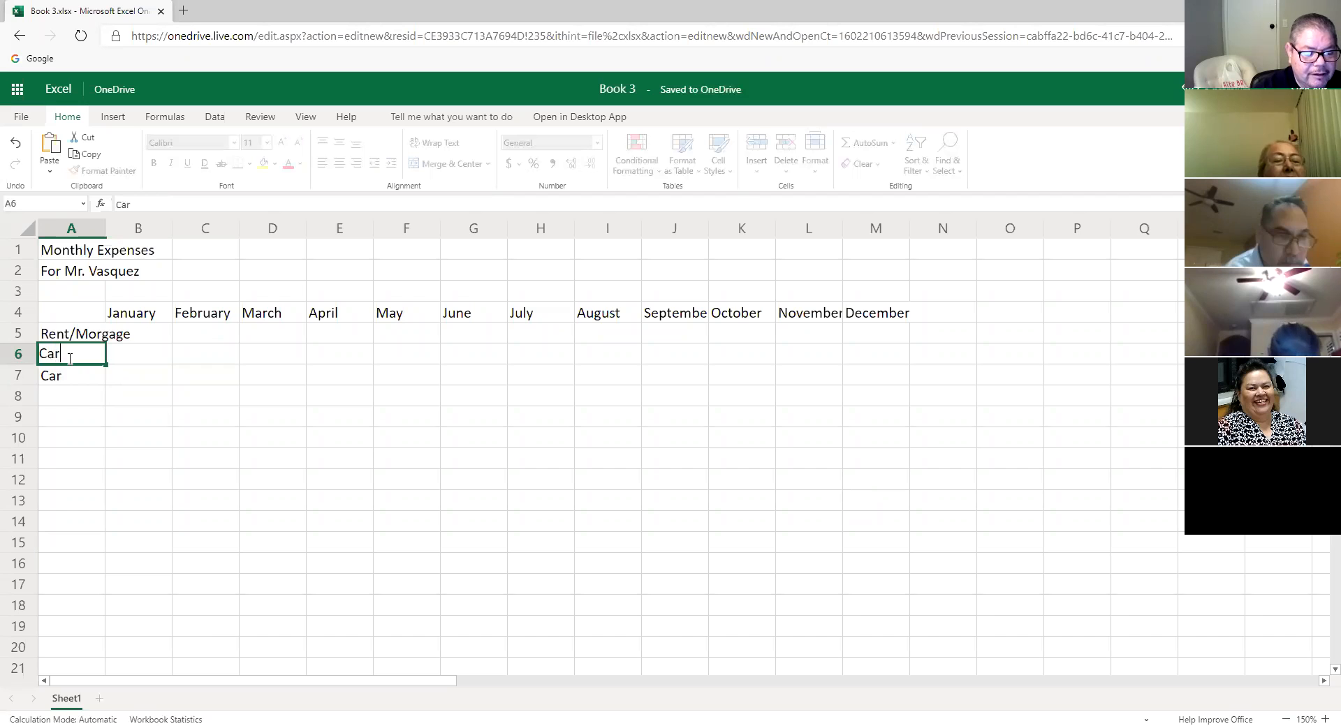
key(Return)
text(E)
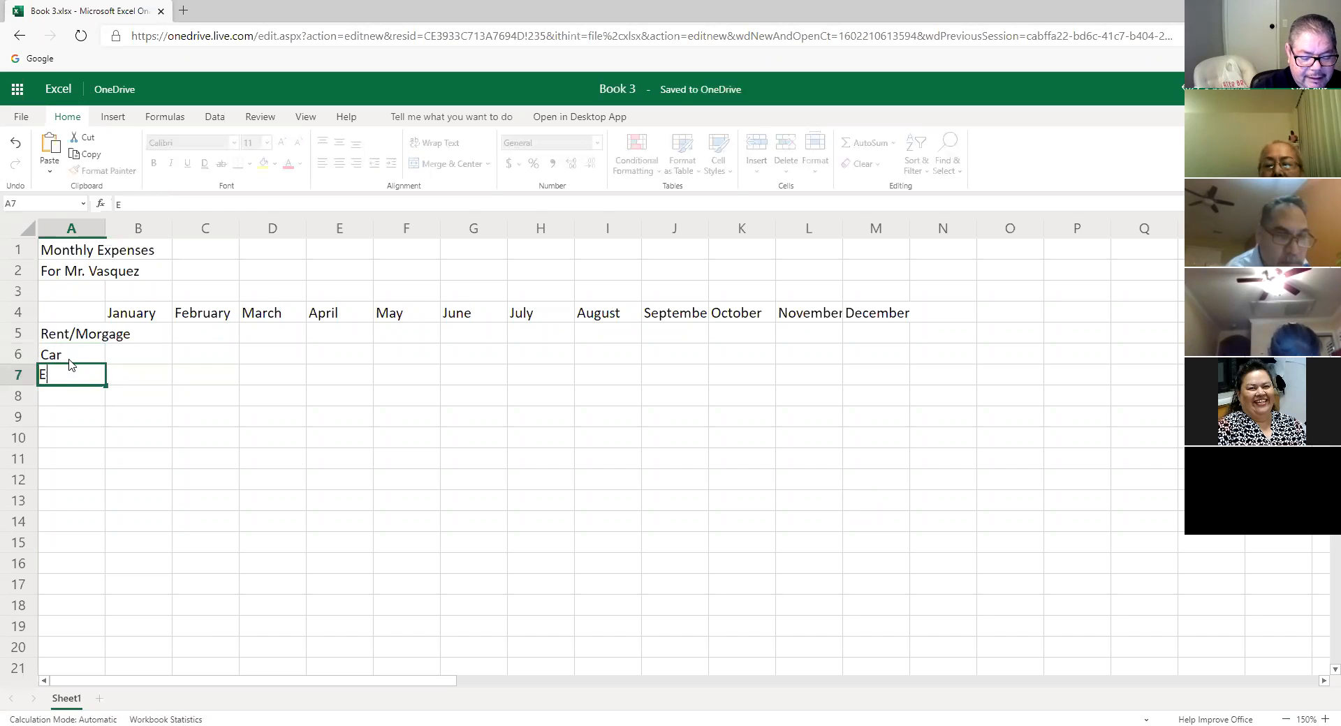
text(lectricity)
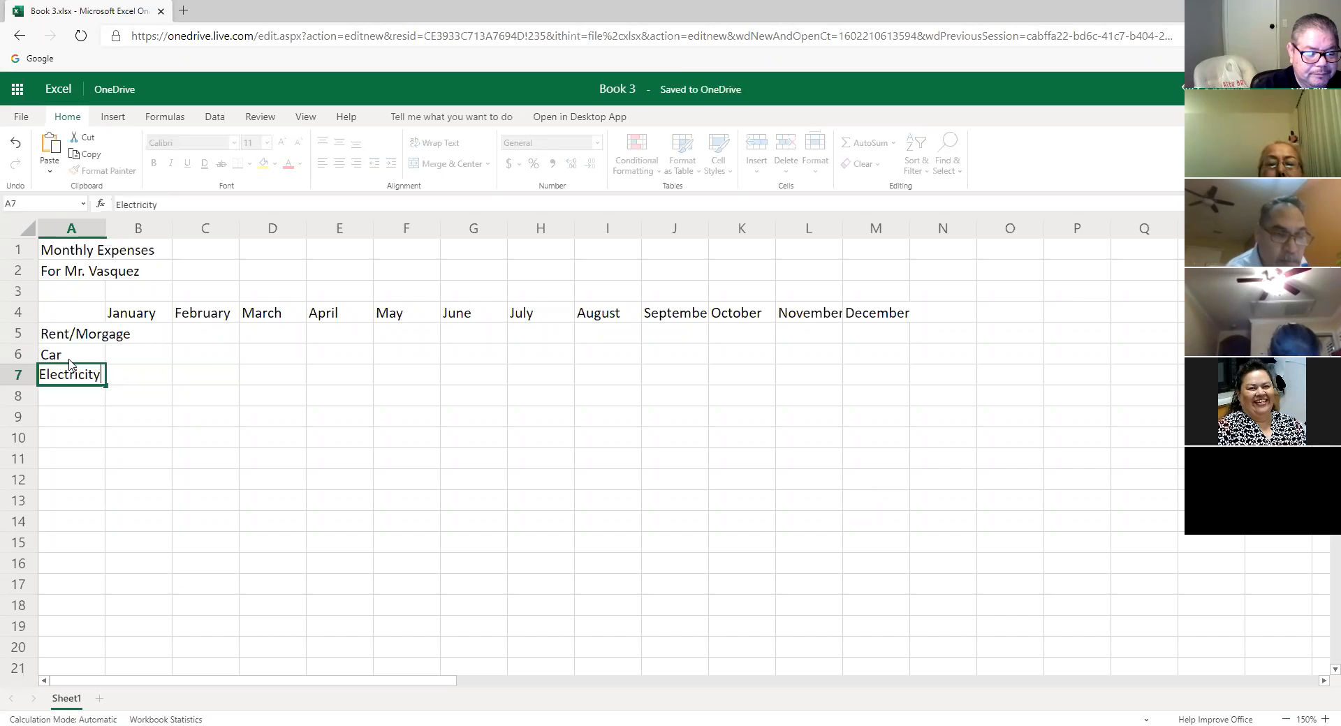
key(Return)
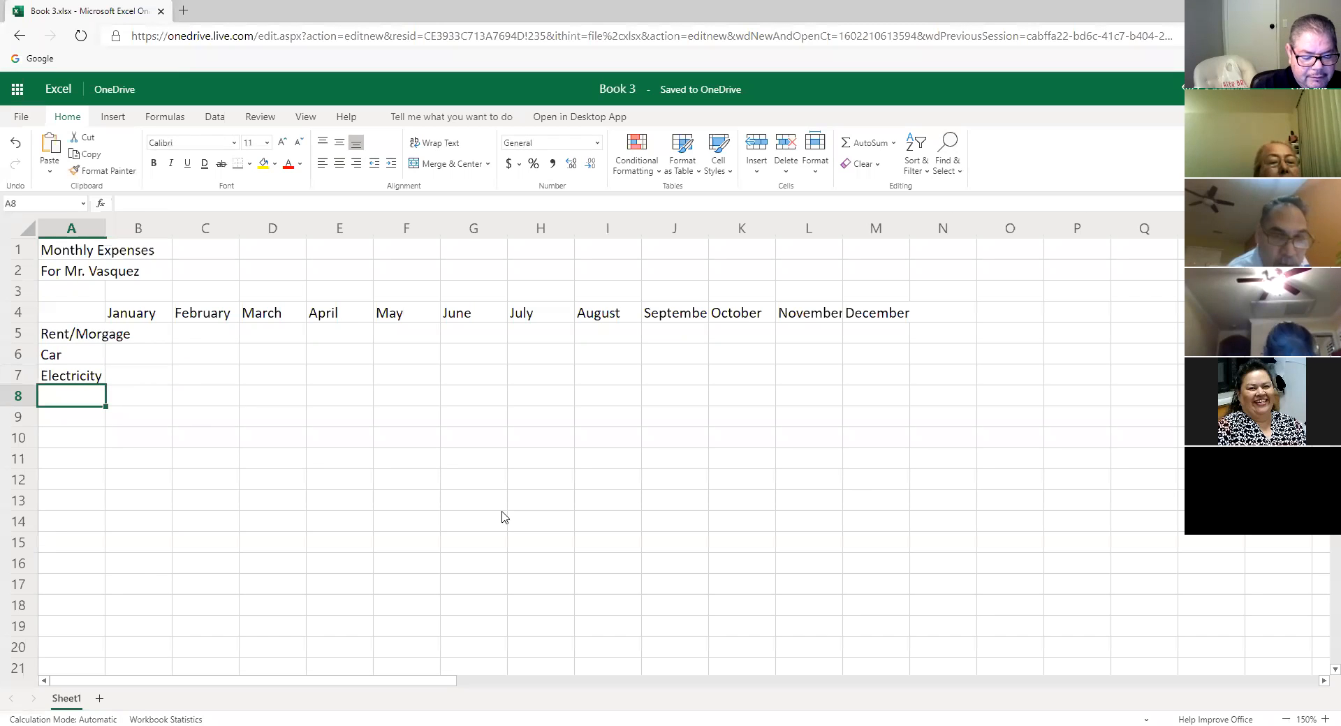
- Enter the expense categories Water, Gas, Insurance and Food in cells A8 through A11
text(Water)
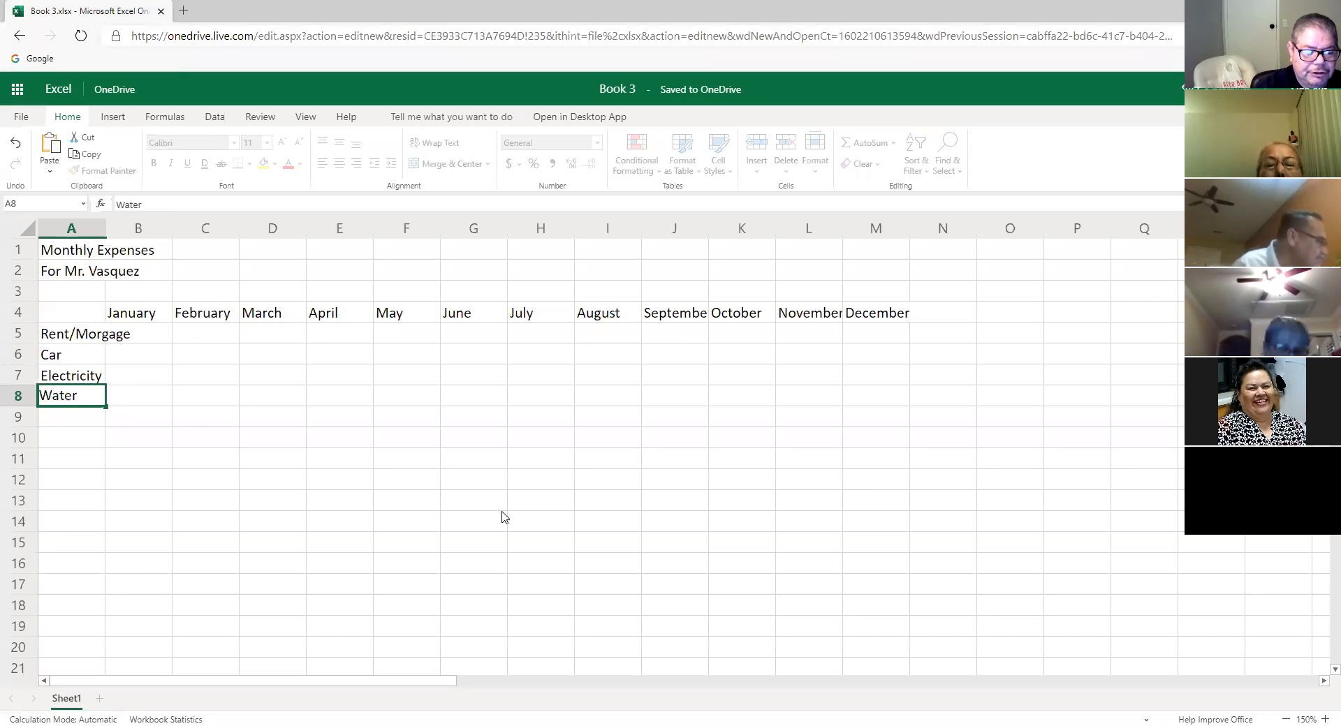
key(Return)
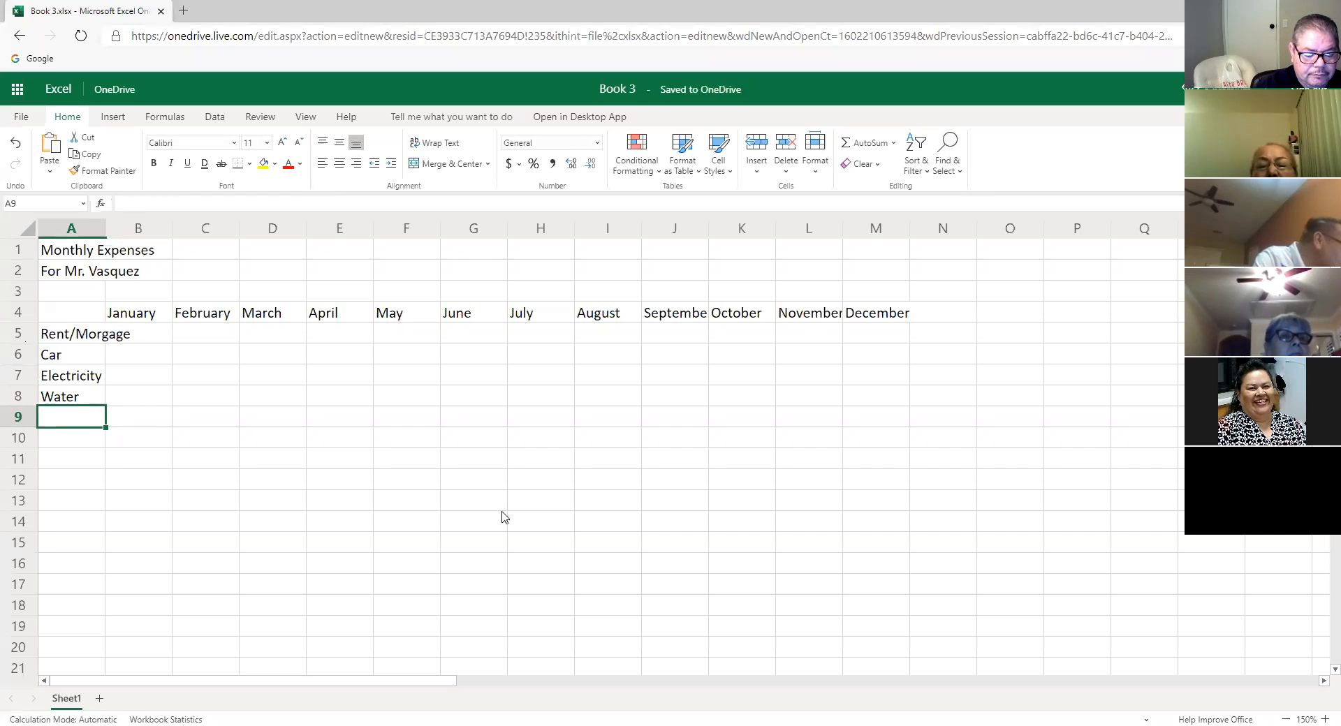
text(Gas)
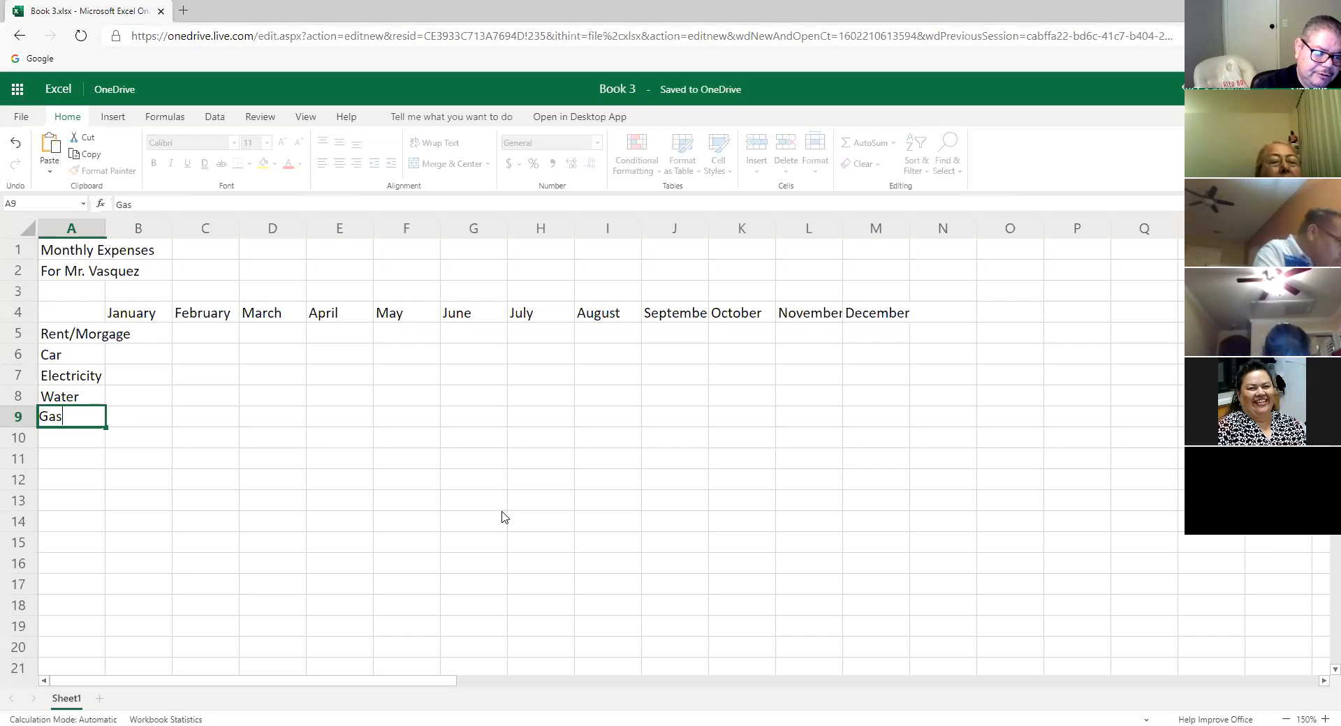
key(Return)
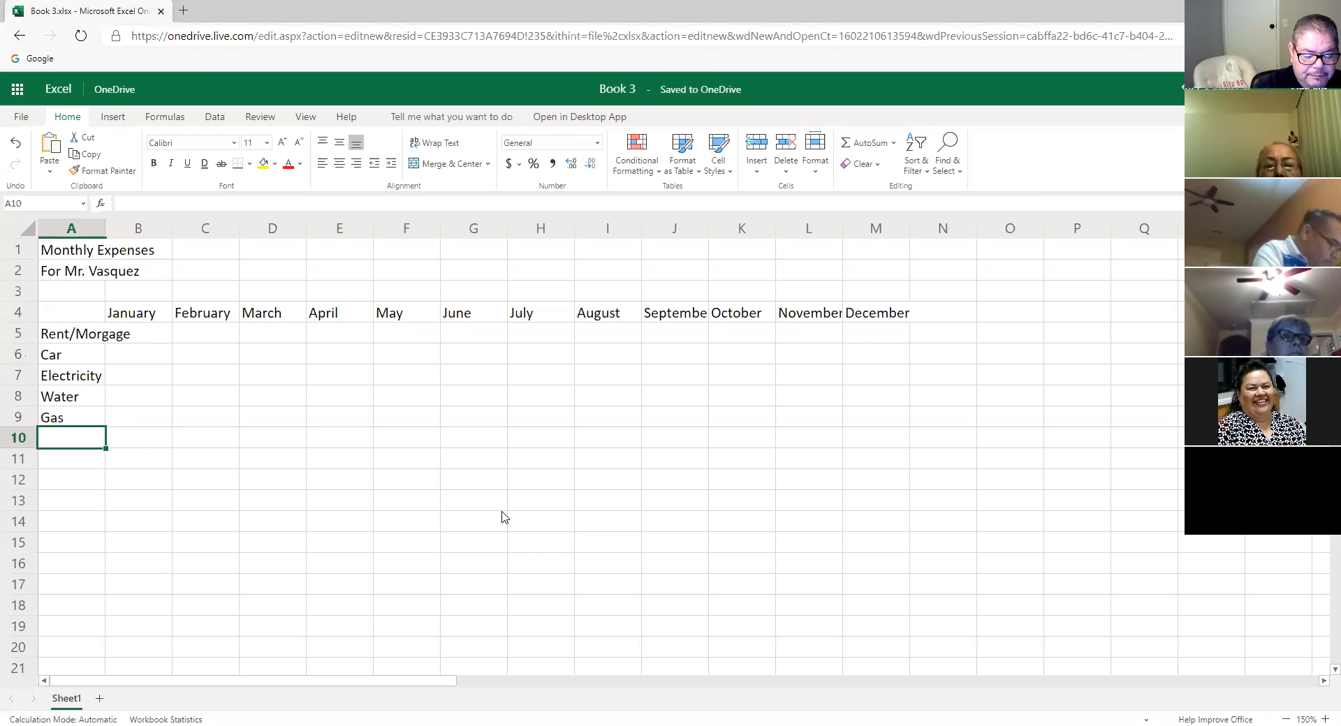
text(Insurance)
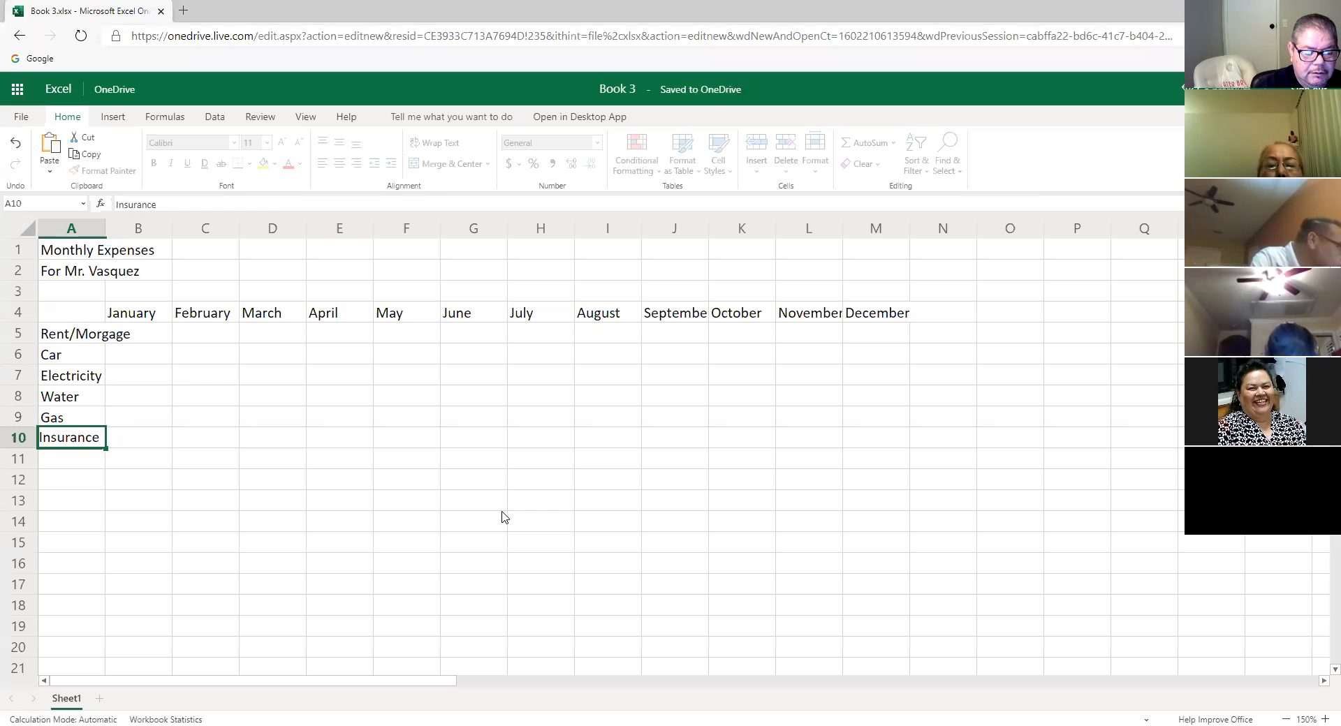
key(Return)
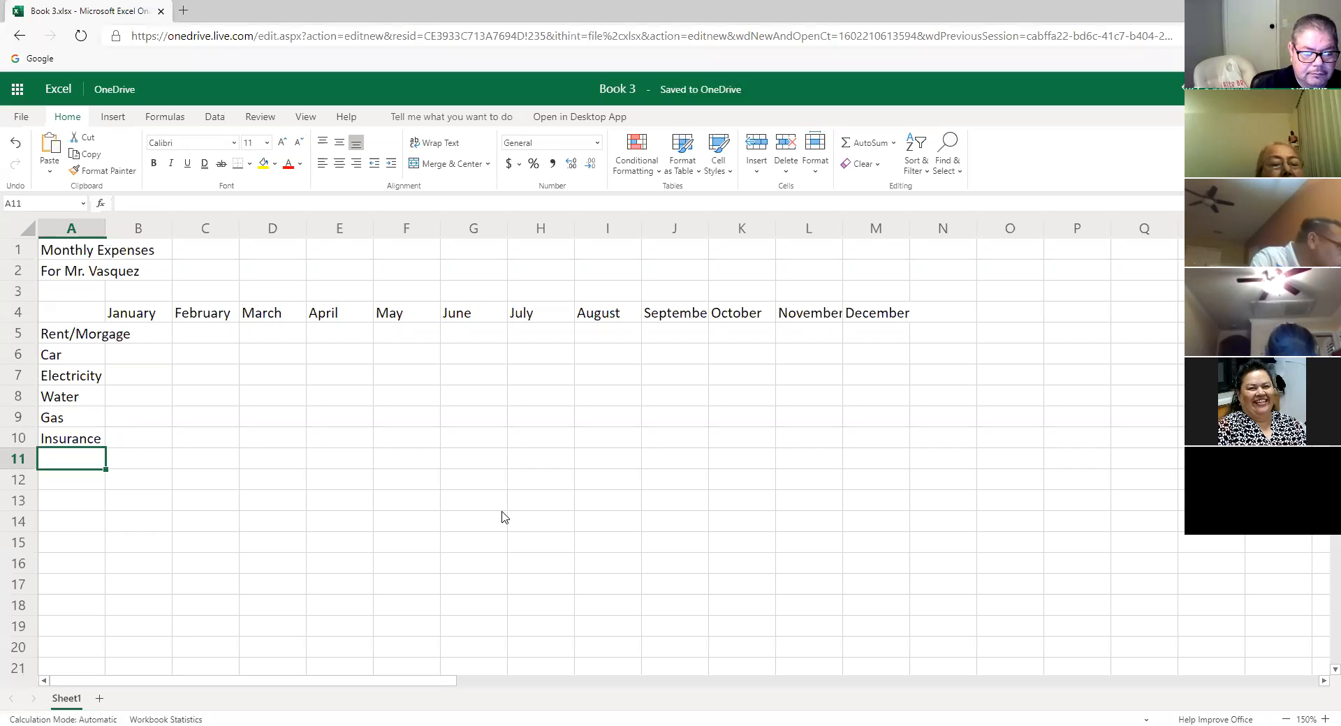
text(Food)
key(Return)
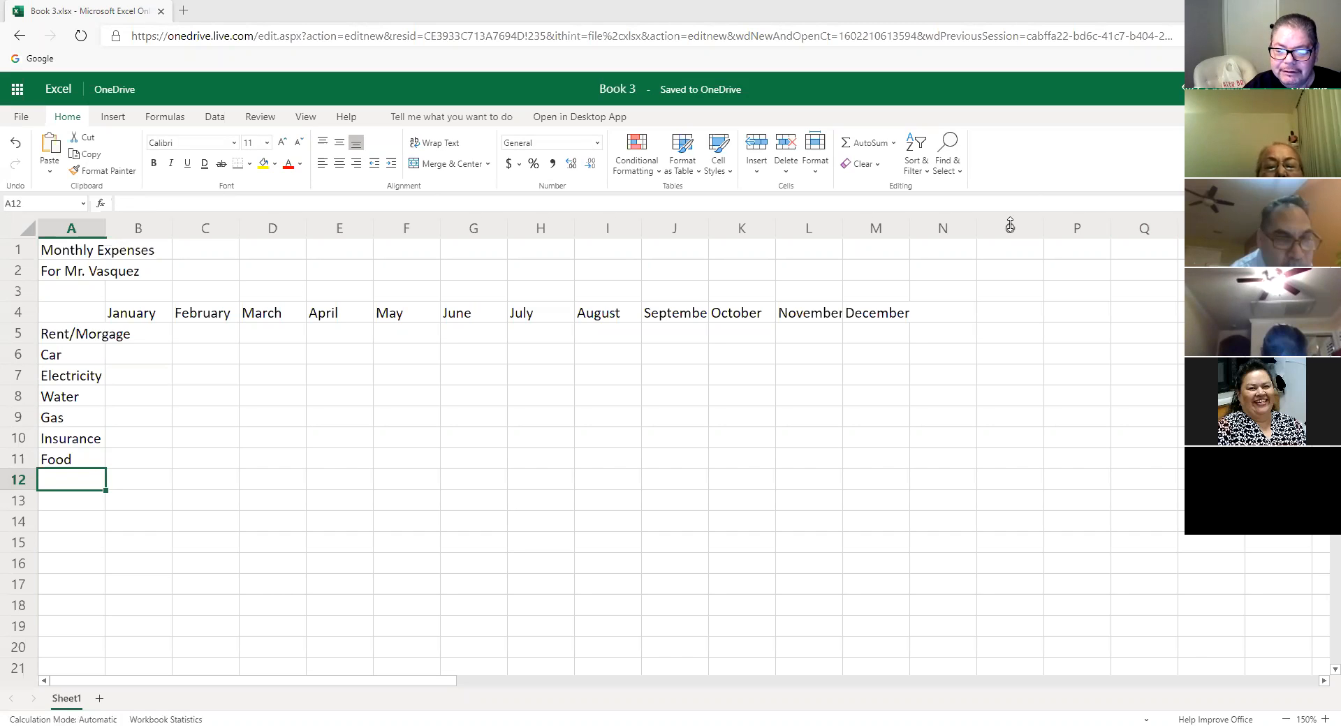
- Enter January in B13 and fill the month series across row 13 to April in E13
click(136, 503)
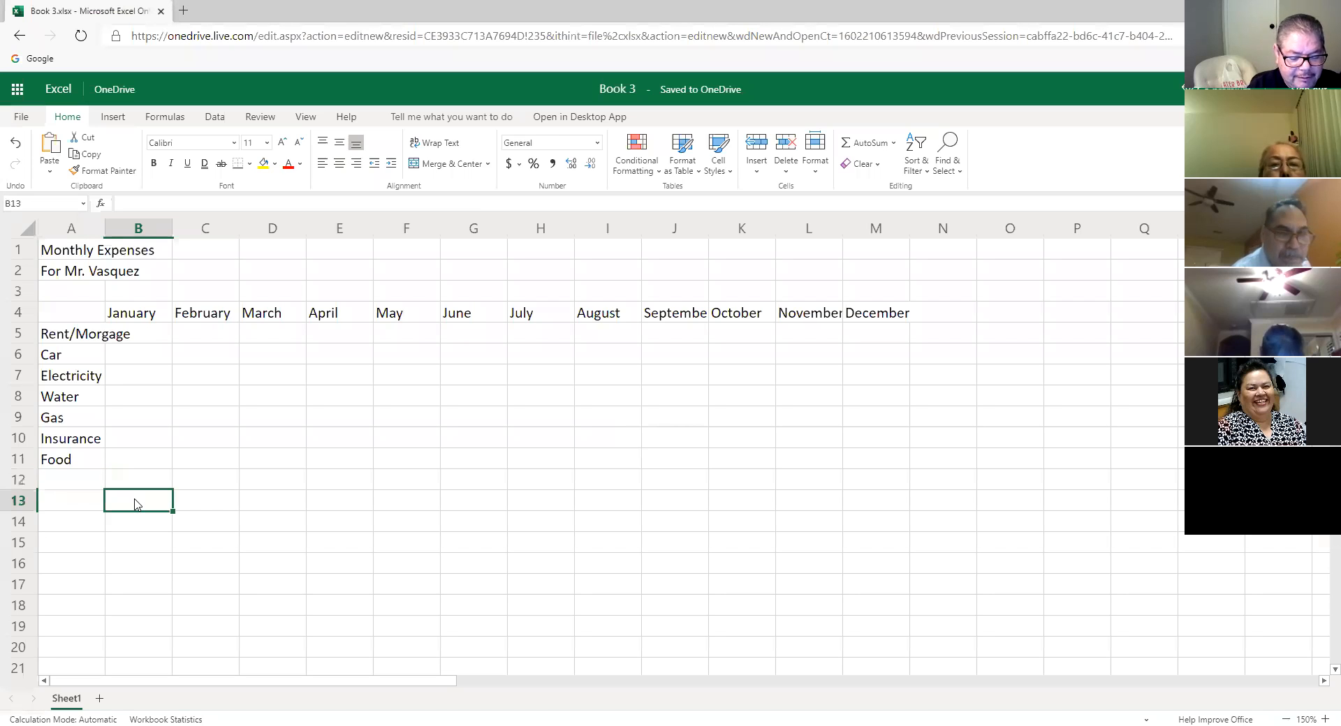
text(january)
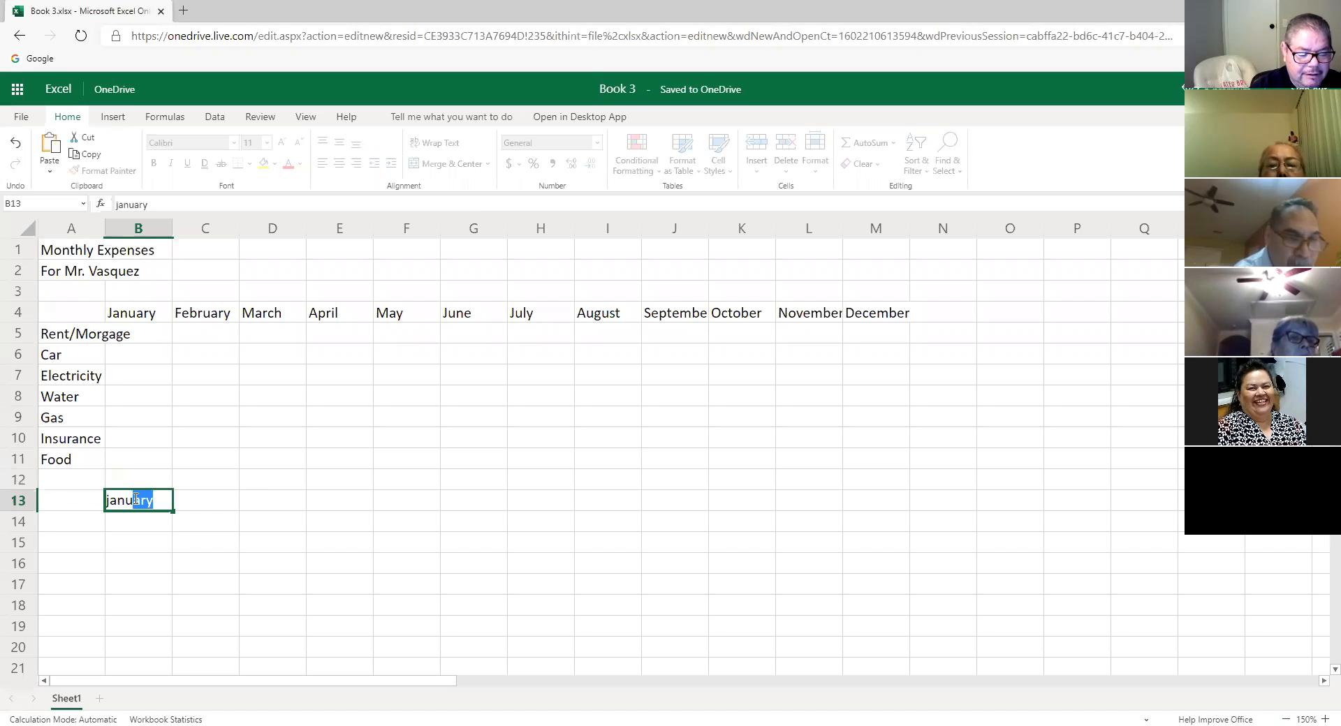
key(Tab)
click(136, 500)
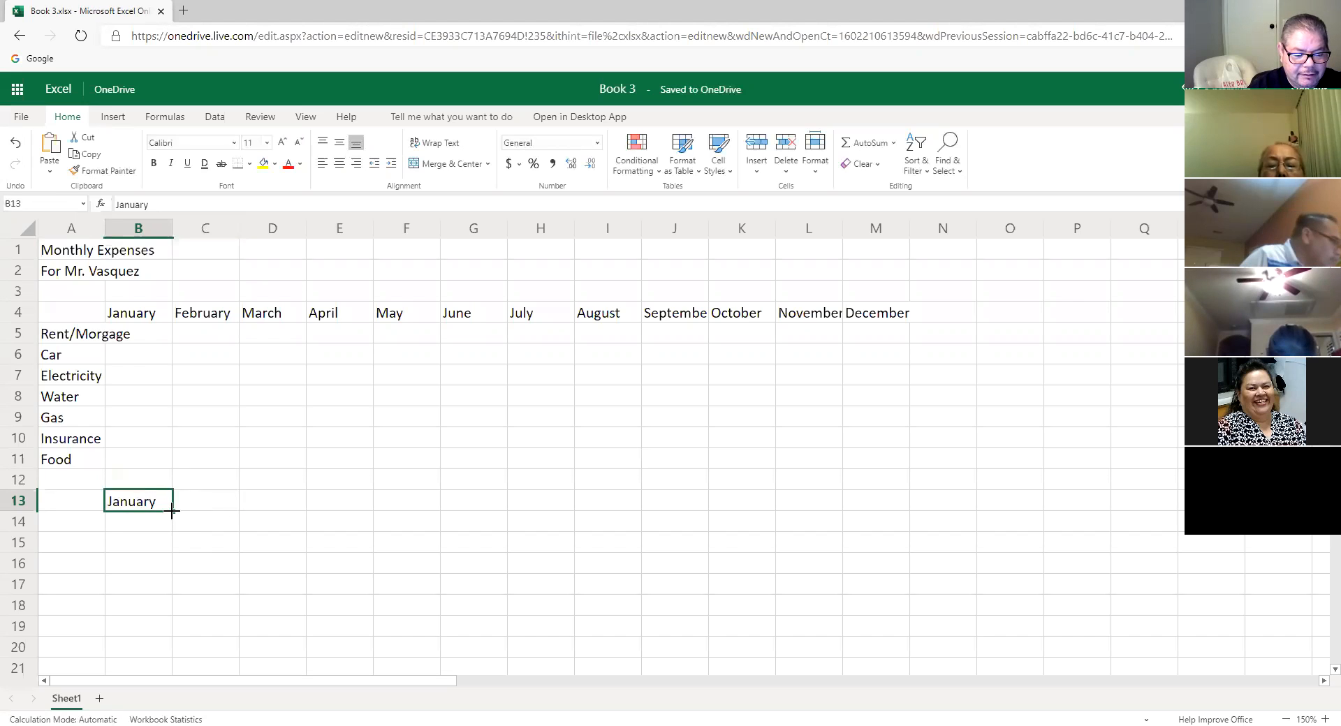
drag(199, 511, 363, 511)
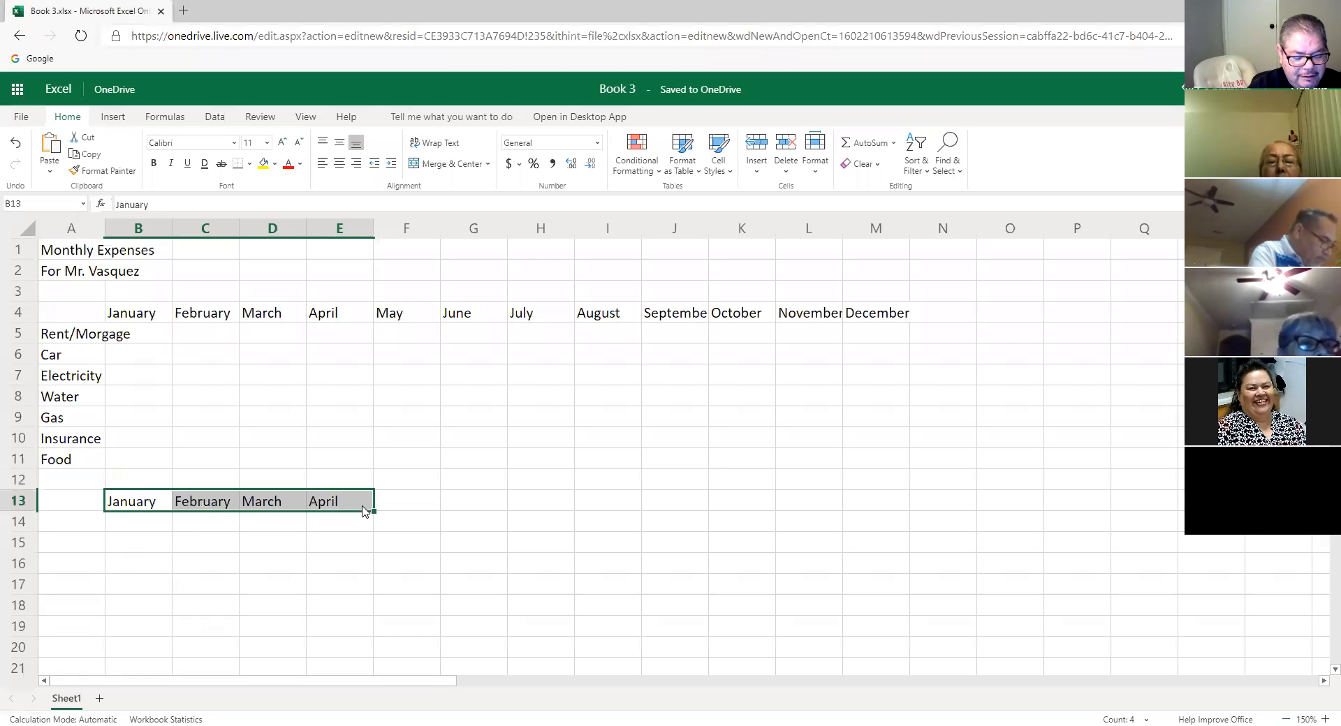
- Undo the last month fill and refill the series from January in B13 across row 13 to May in F13
key(ctrl+z)
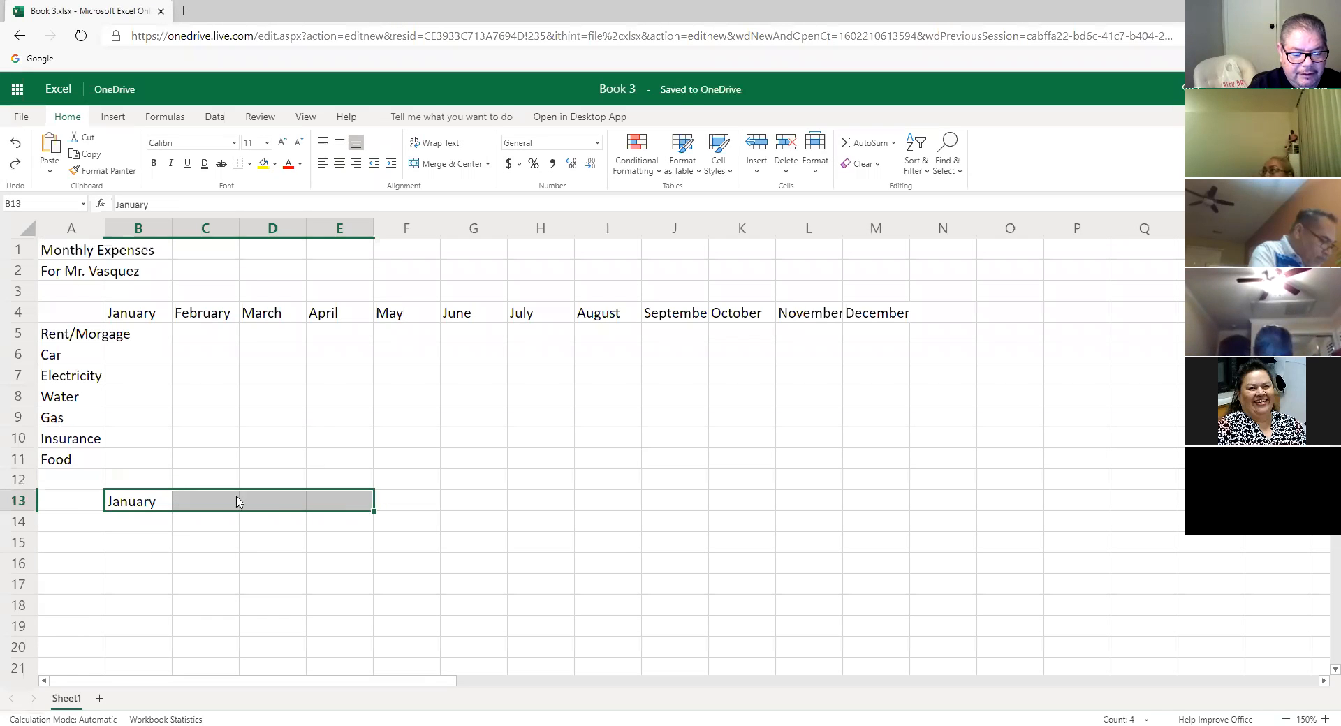
click(215, 507)
click(168, 508)
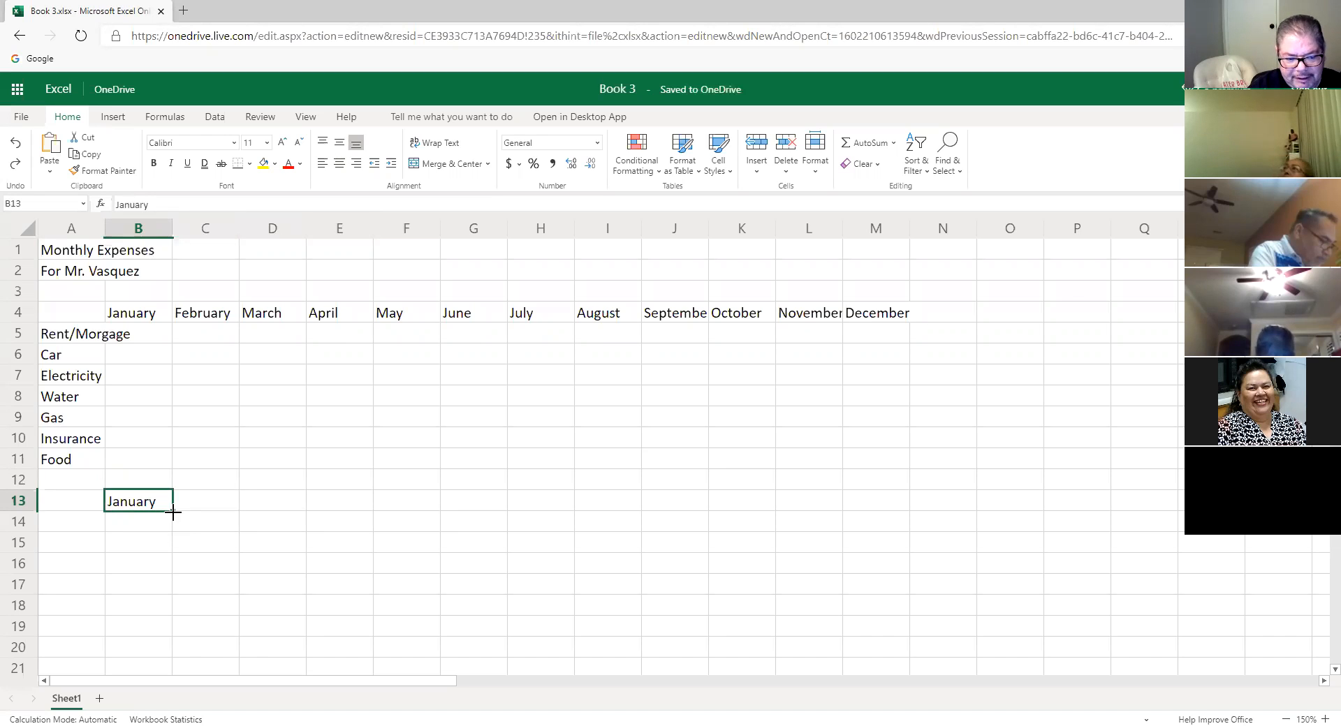
drag(181, 513, 389, 509)
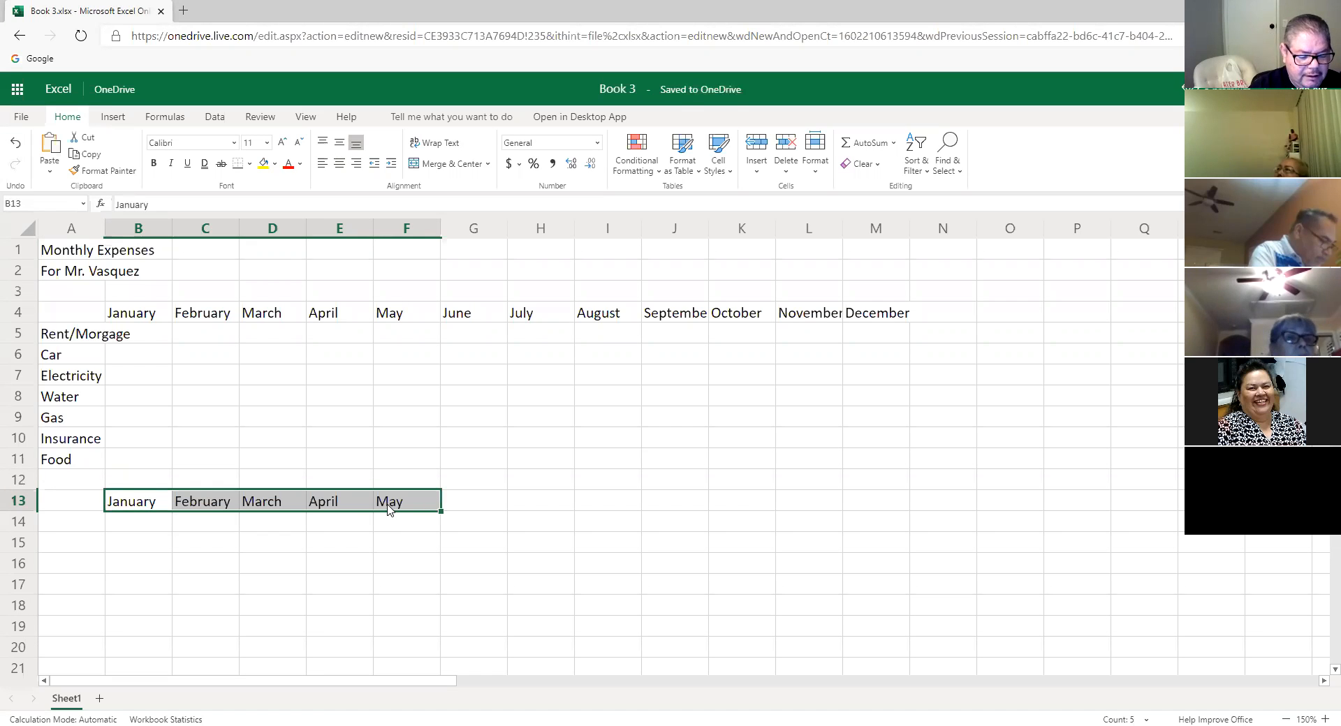
- Undo the month fill across row 13 and the January entry in B13
key(ctrl+z)
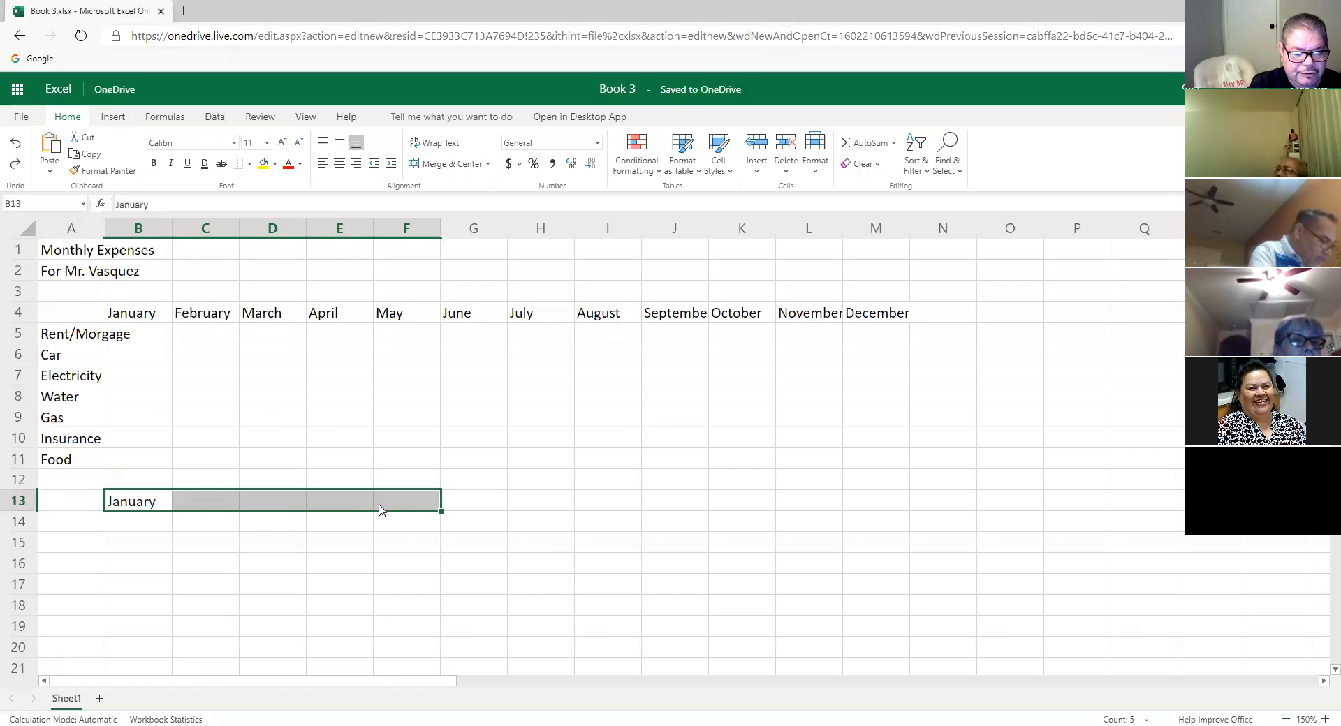
click(292, 523)
key(ctrl+z)
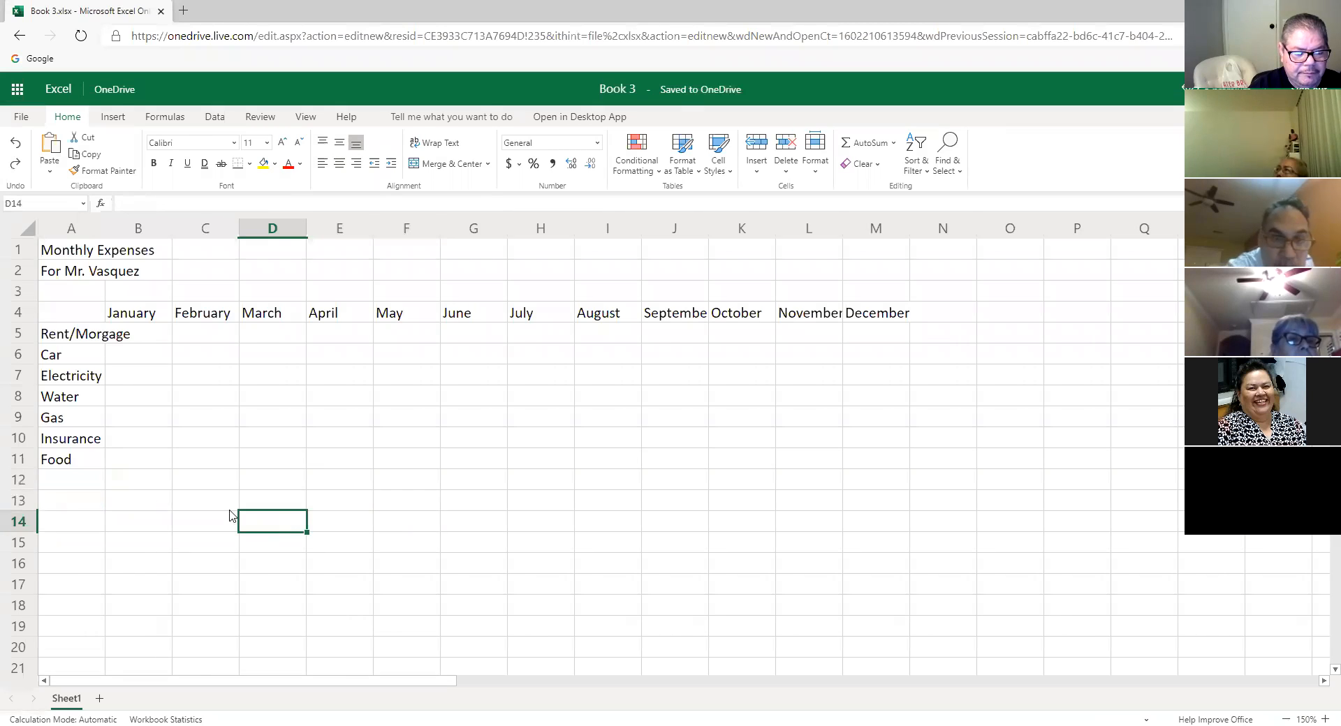
- Enter the expense categories Cable/Internet in A12 and Cell Phone in A13
click(79, 487)
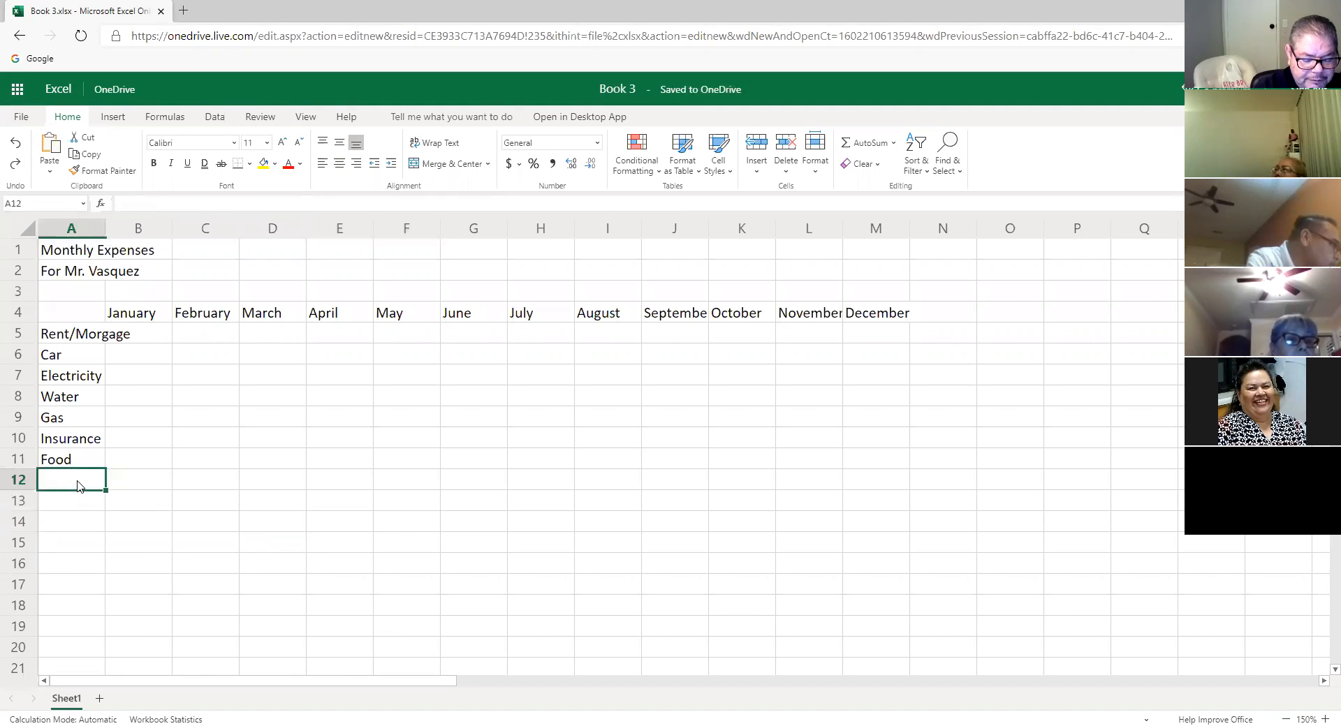
text(Cable/Internet)
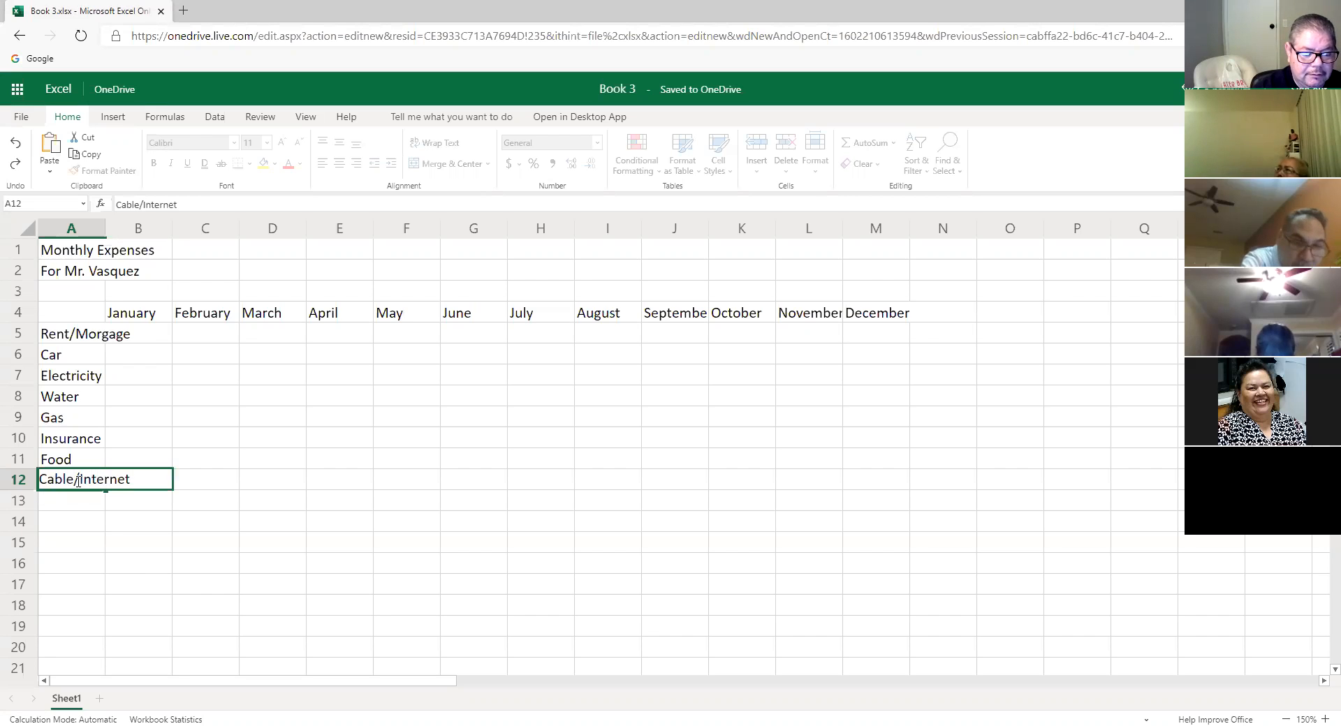
key(Return)
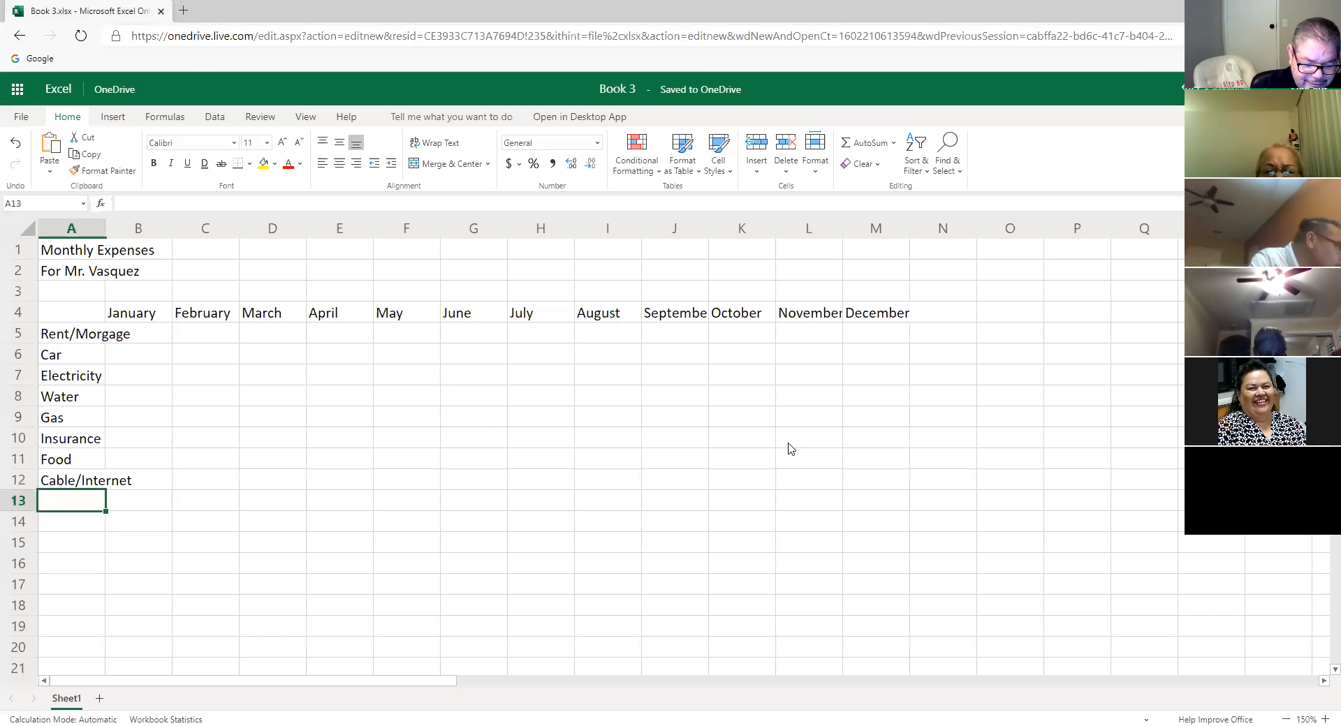
text(Cell Phone)
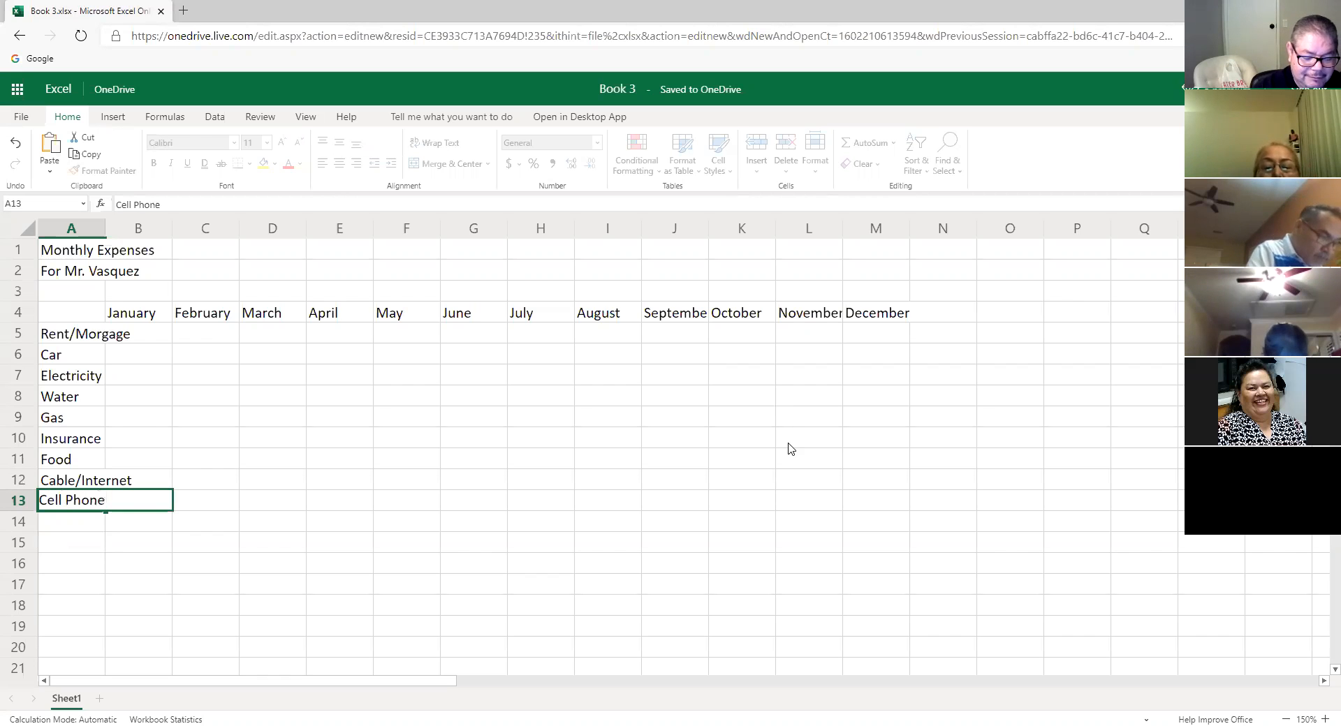
key(Return)
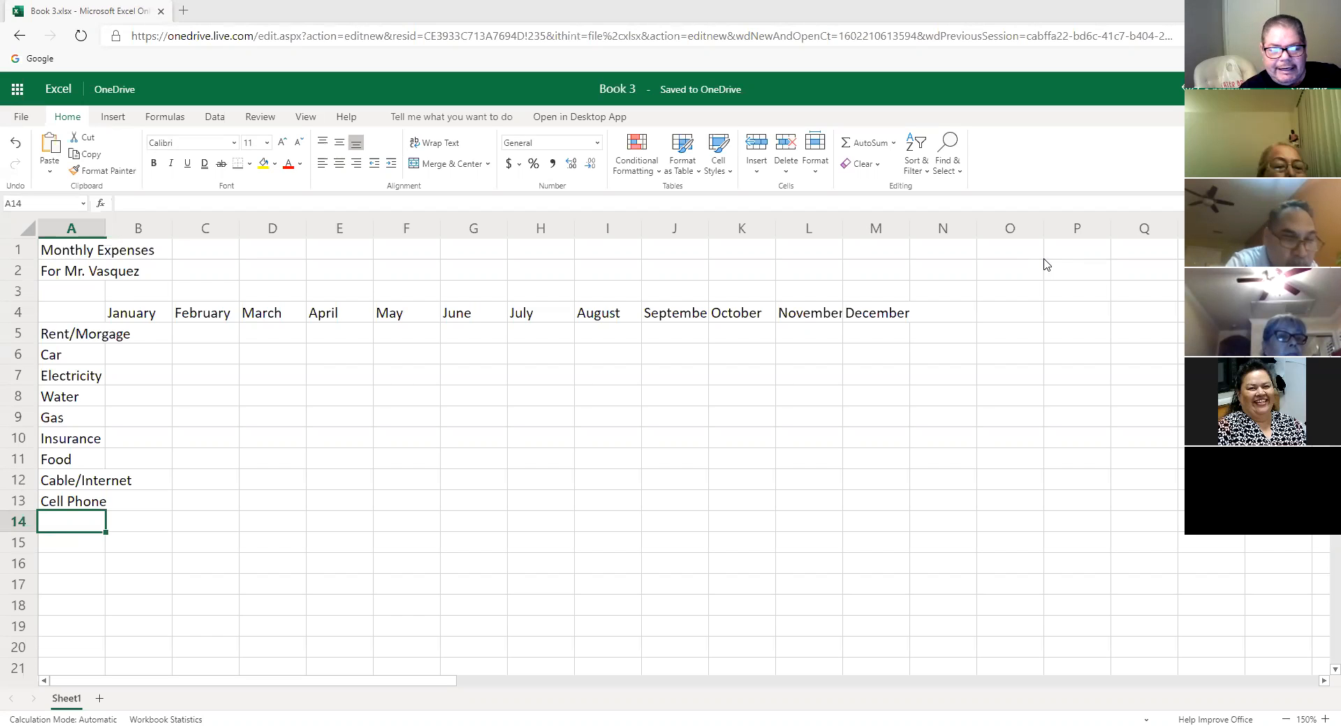
- Enter Other Expenses in A14 as the last expense category
click(1324, 719)
click(1323, 718)
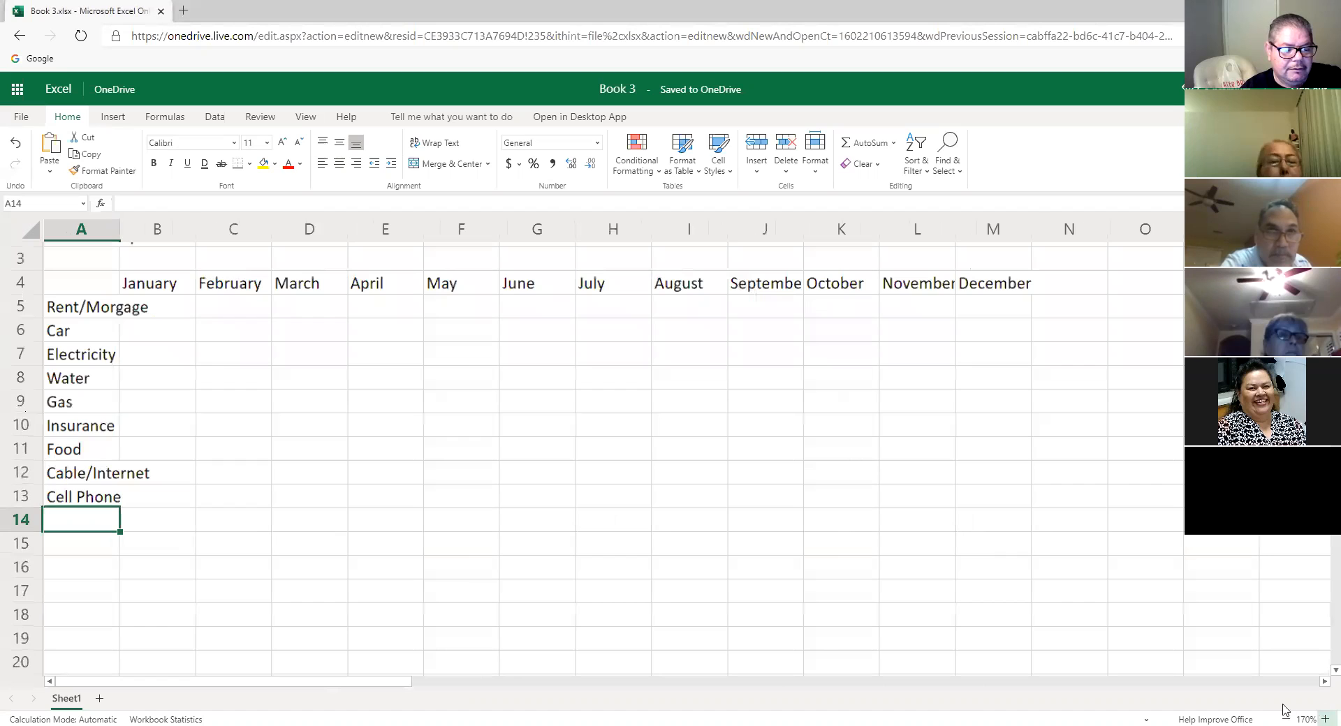
scroll(793, 604, up, 1)
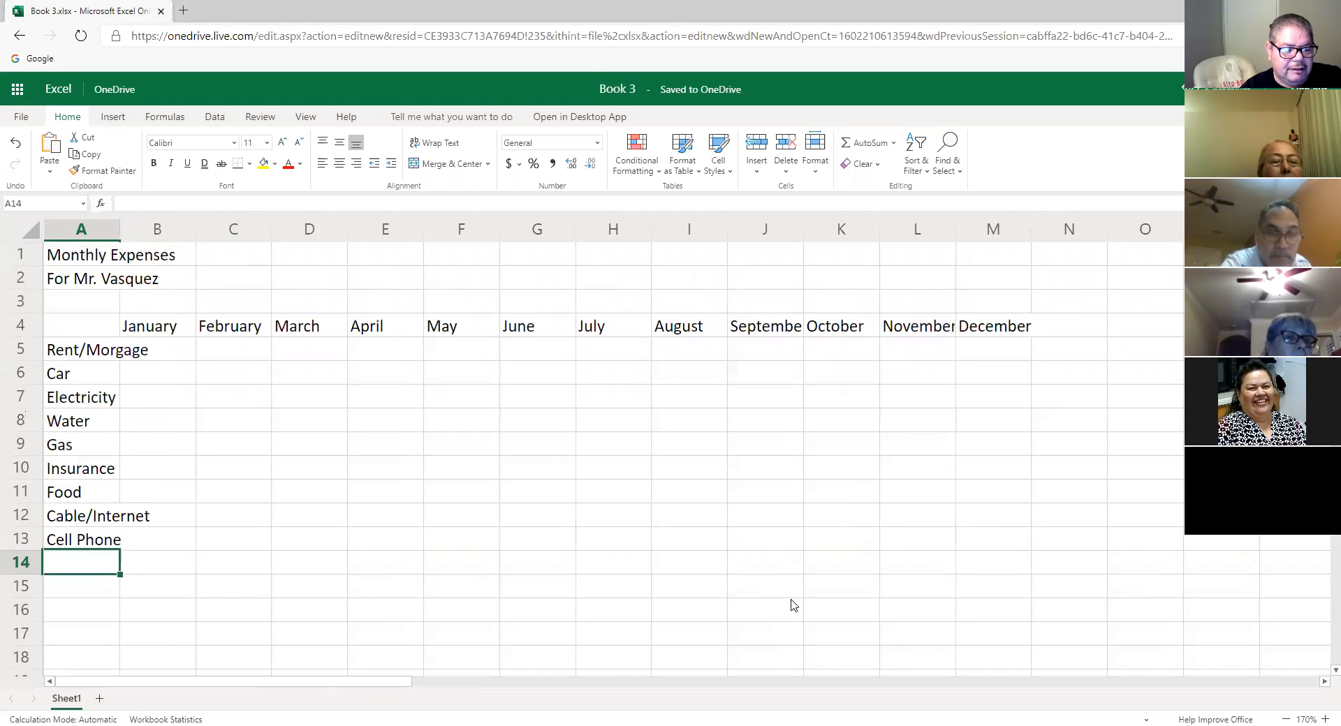
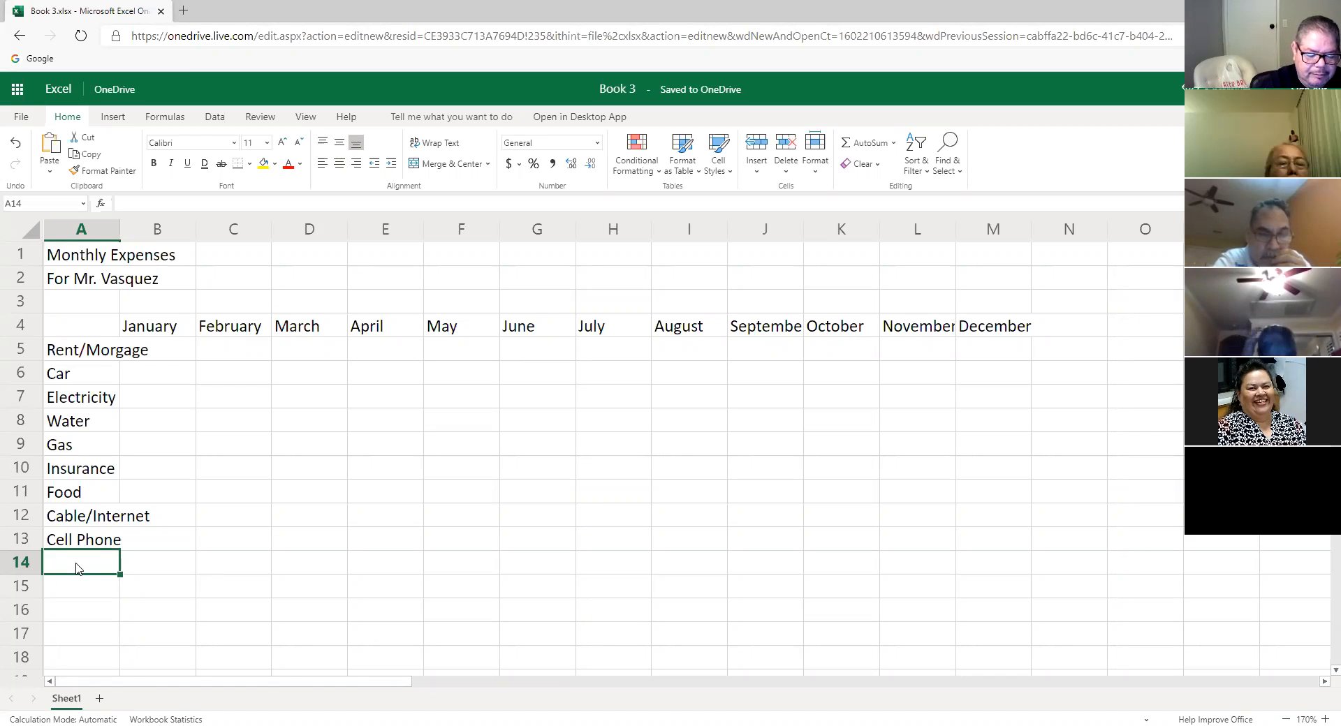
text(zm)
key(BackSpace)
key(BackSpace)
text(Ot)
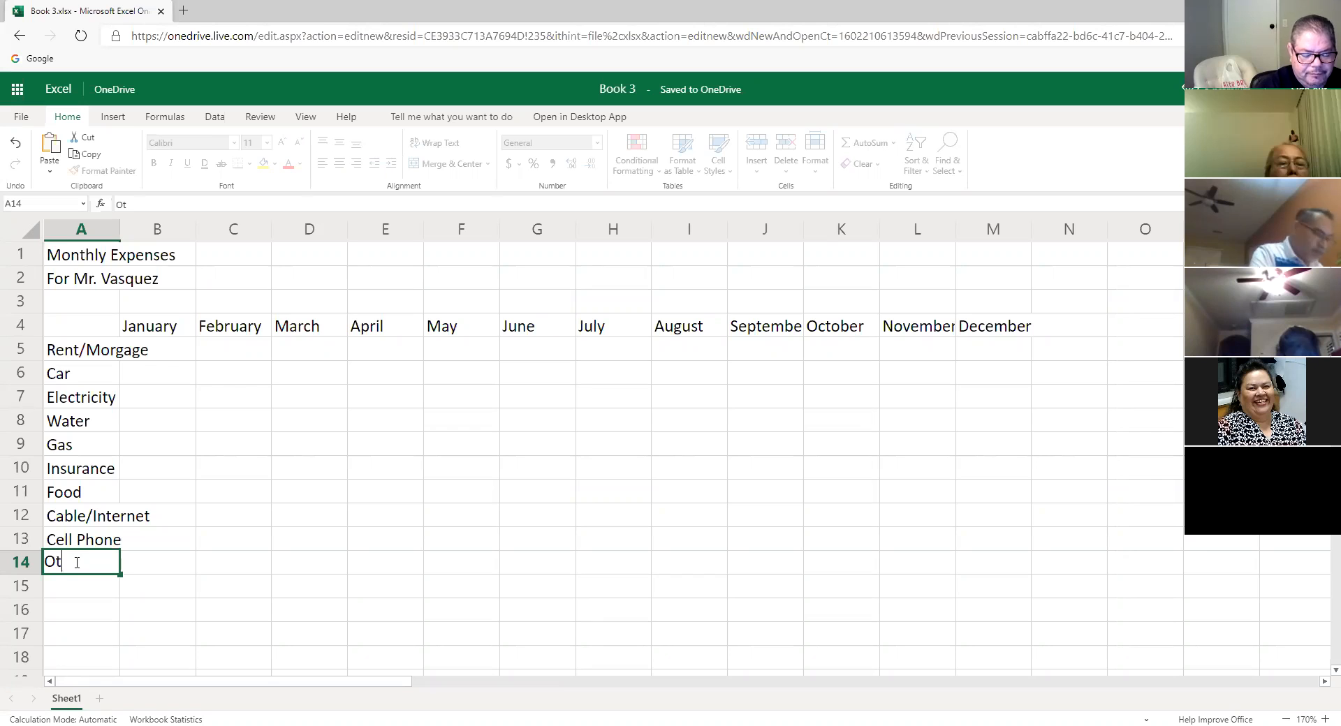
text(her E)
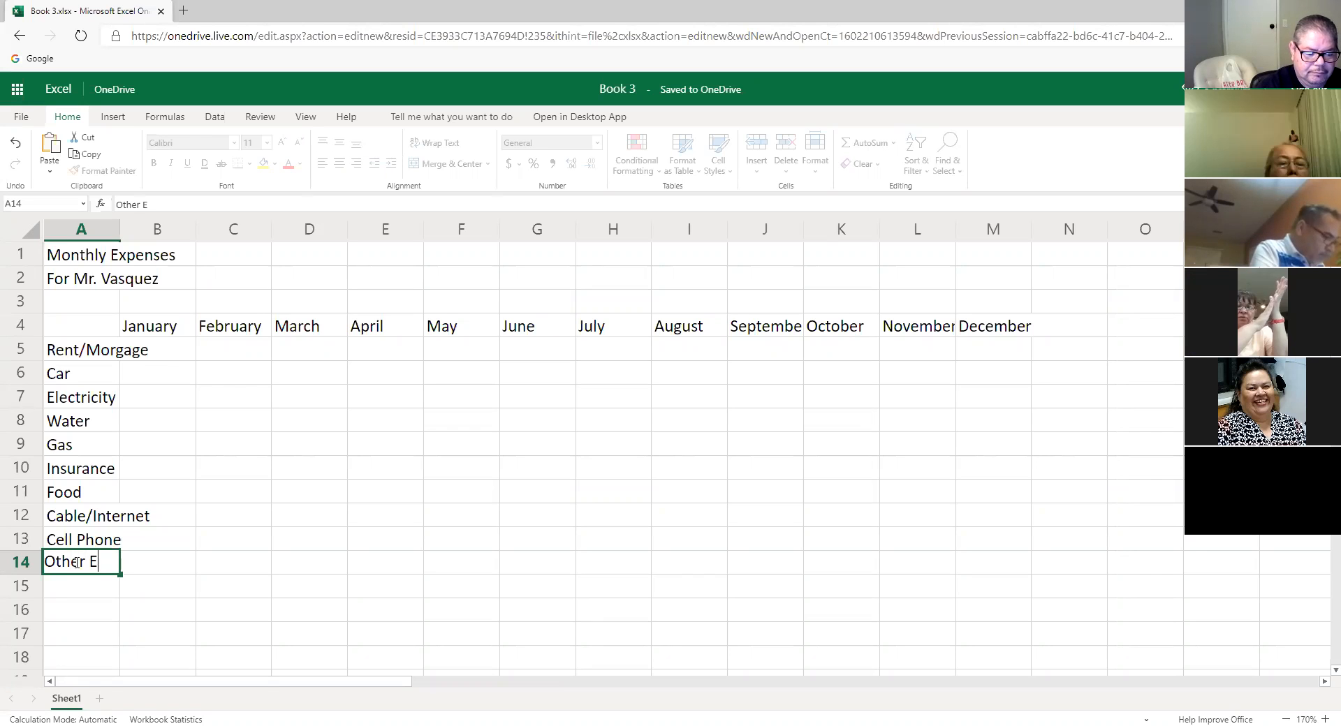
text(xpe)
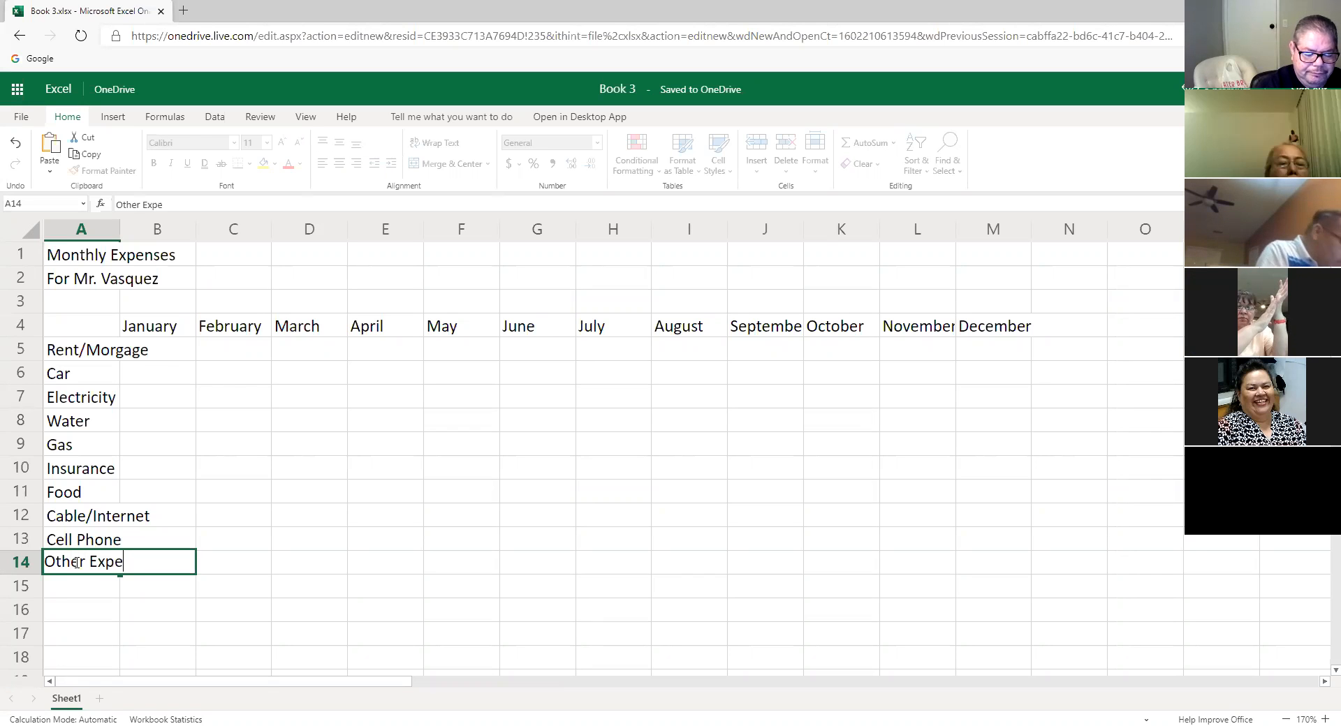
text(nses)
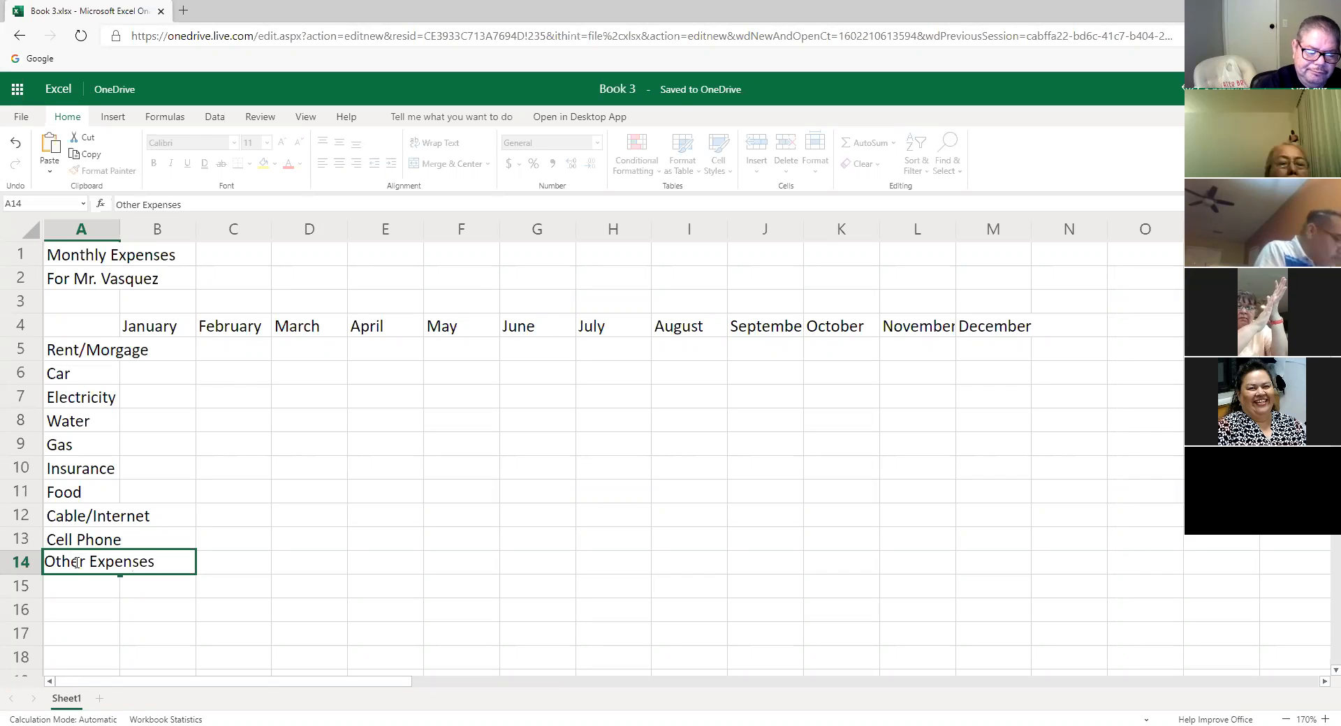
key(Return)
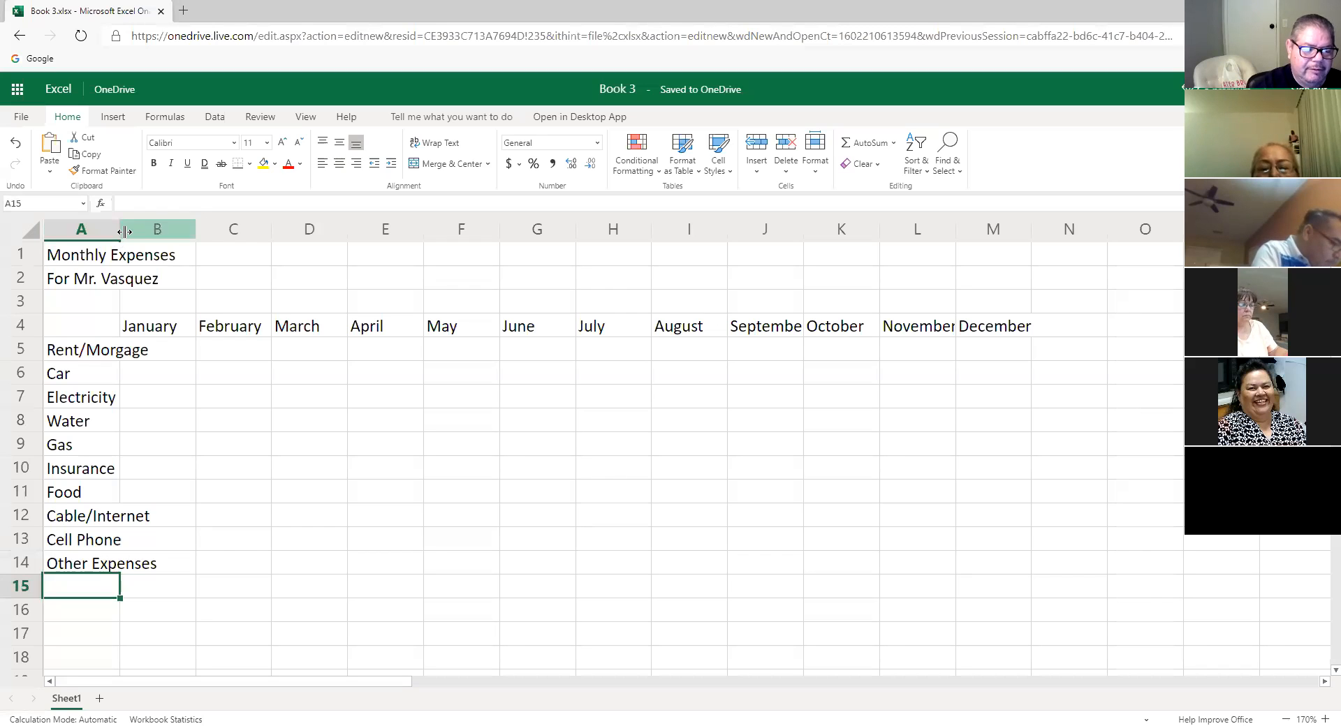
- Widen column A by hand to about 13.71 (101 pixels) so the expense categories fit inside it
drag(119, 229, 163, 242)
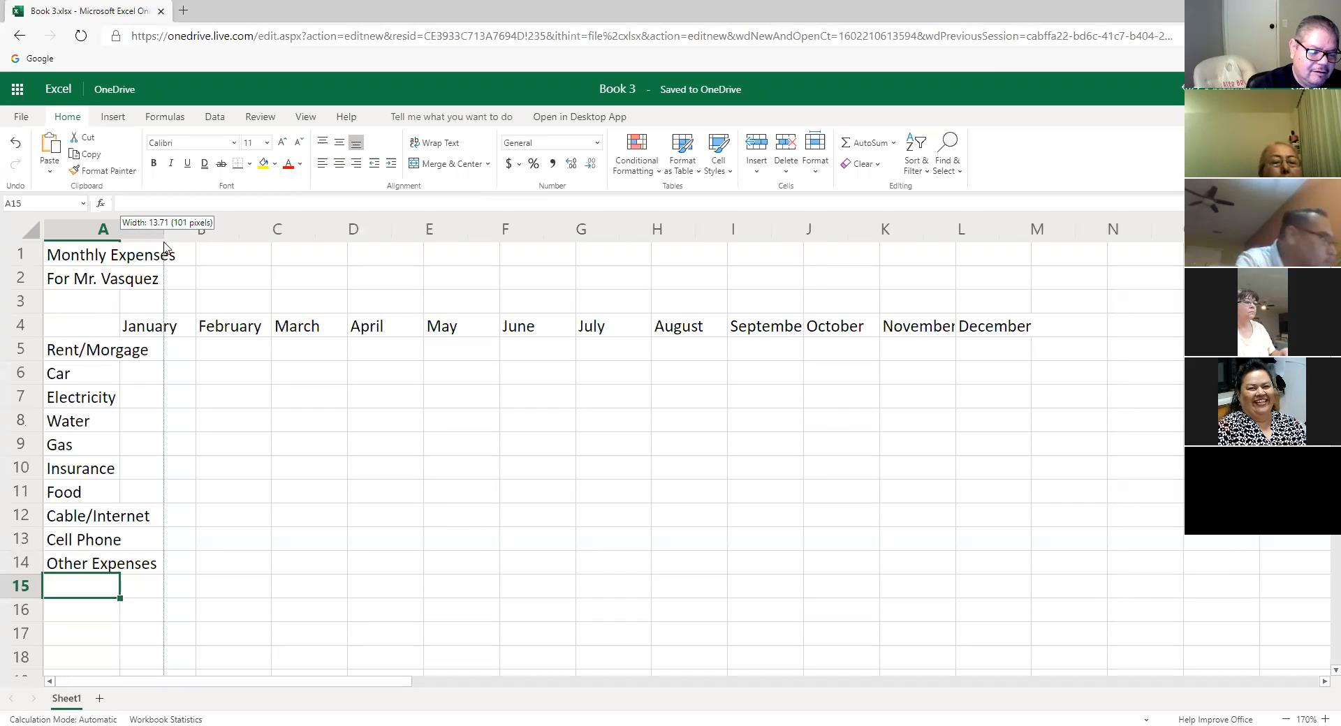
drag(164, 242, 164, 245)
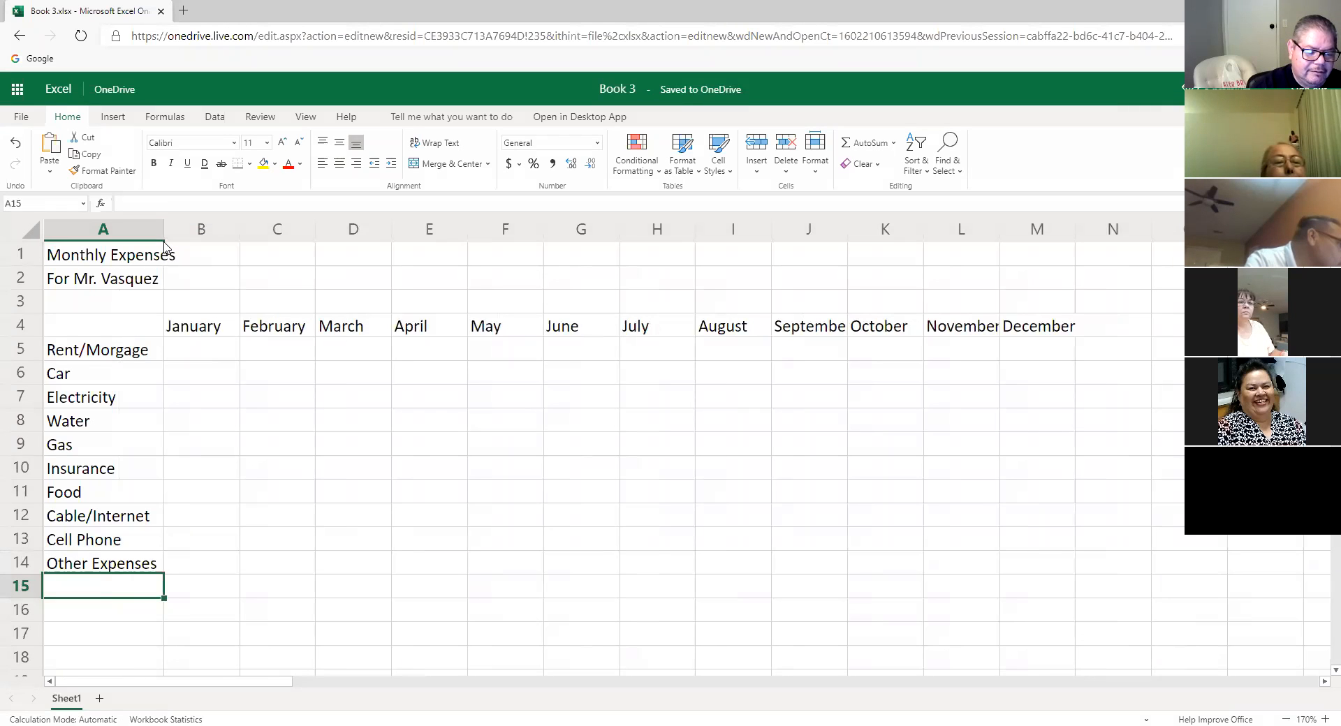
click(245, 487)
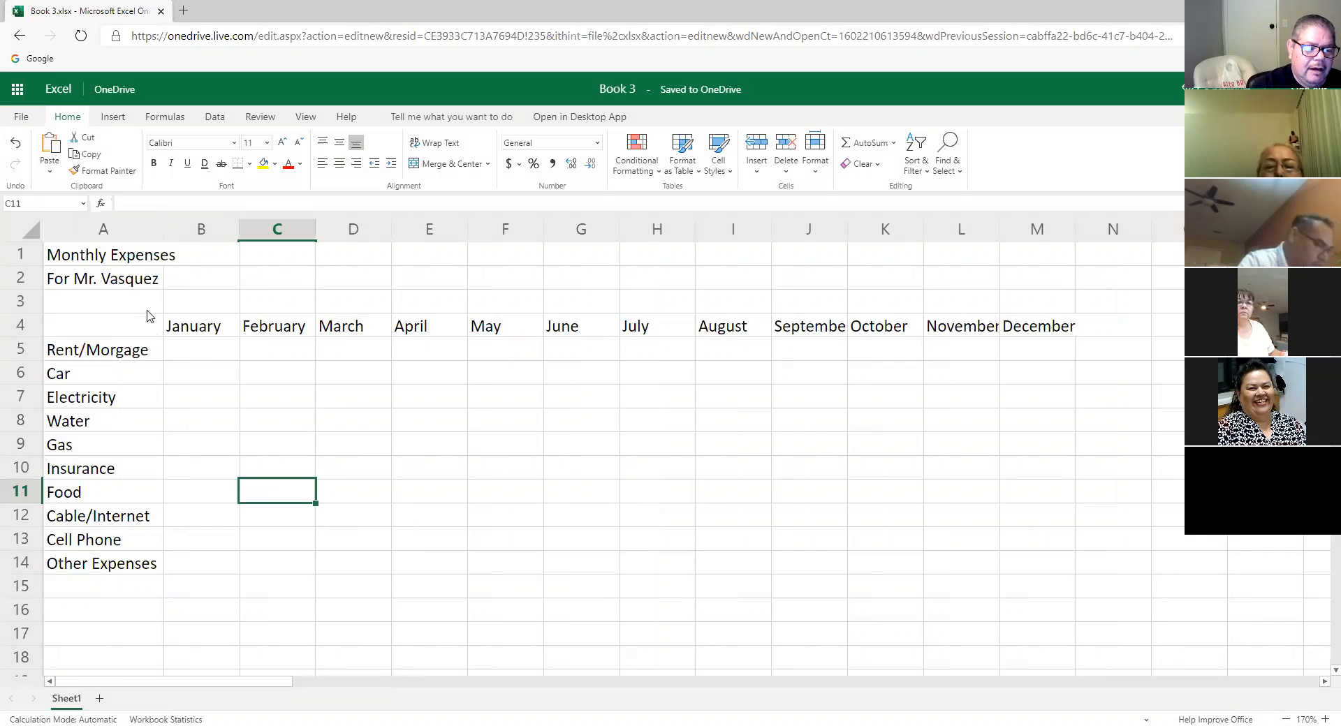
- Try to set column A's width to 15 in default units, and undo the width change
right_click(136, 233)
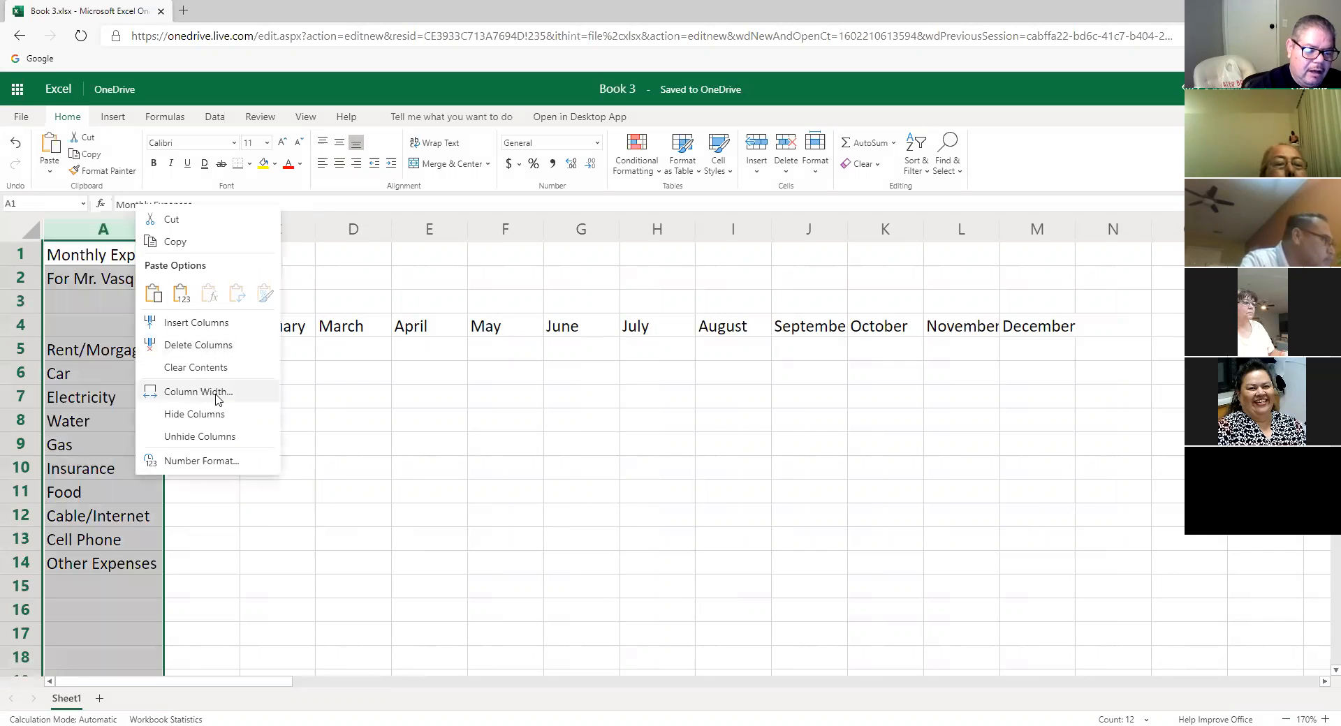
click(217, 399)
click(664, 377)
drag(664, 377, 627, 384)
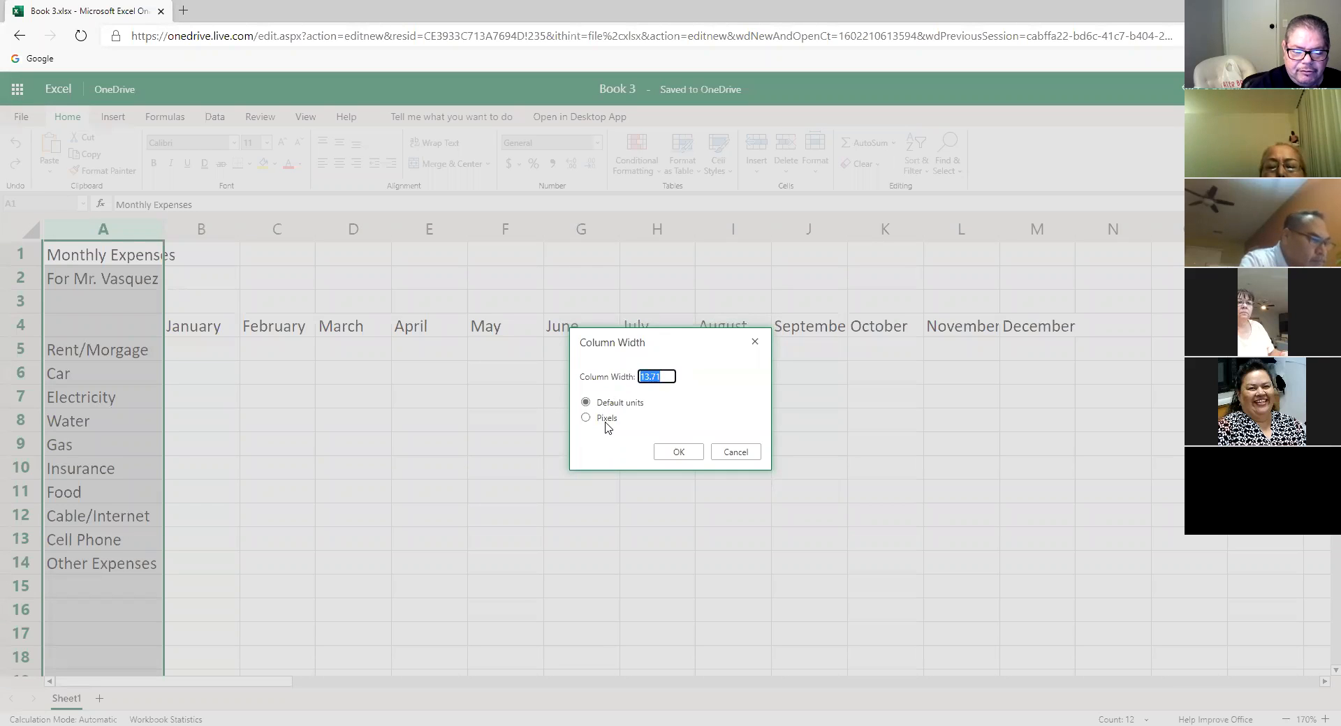
text(15)
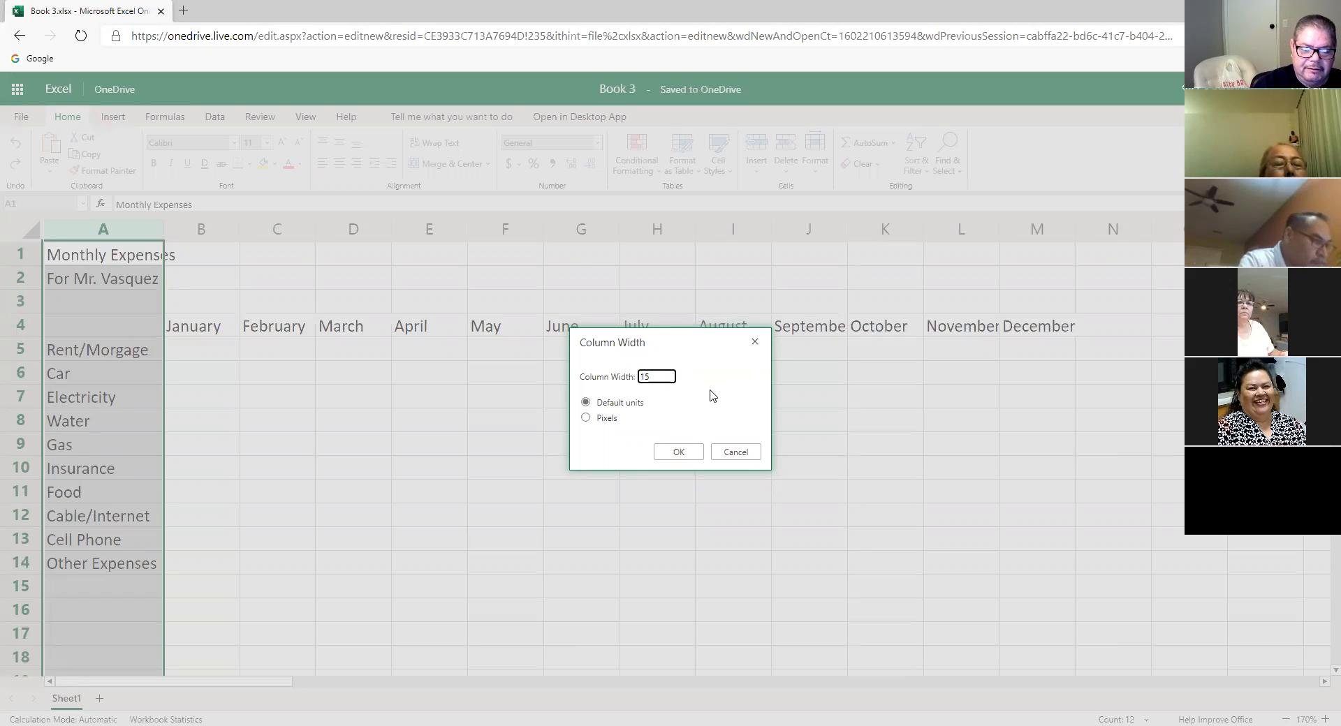
click(616, 424)
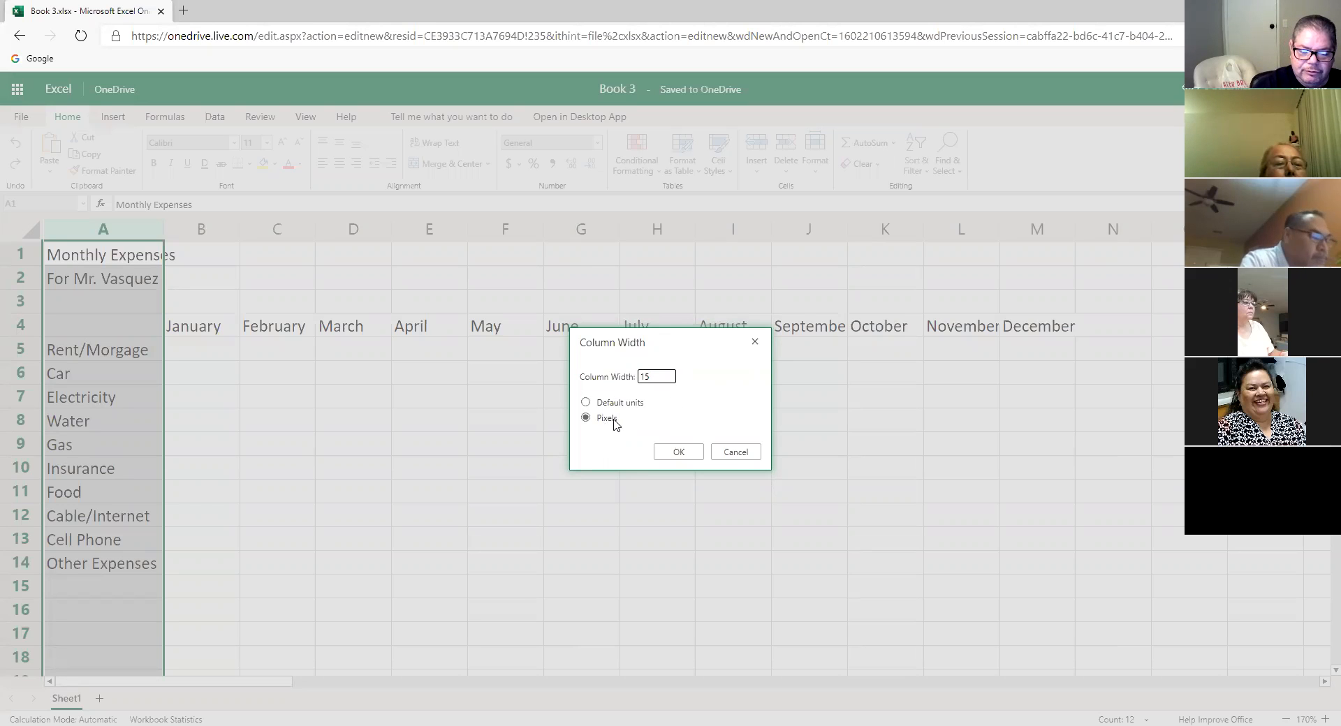
double_click(648, 384)
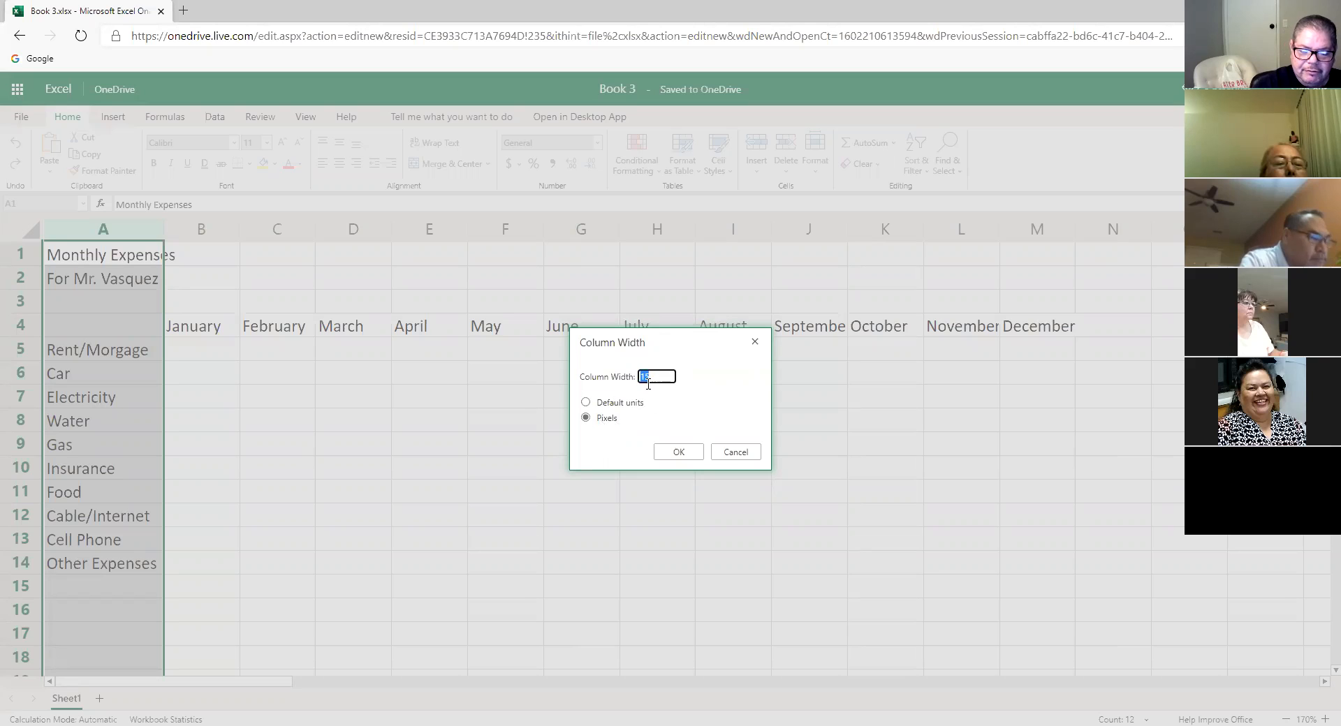
click(589, 405)
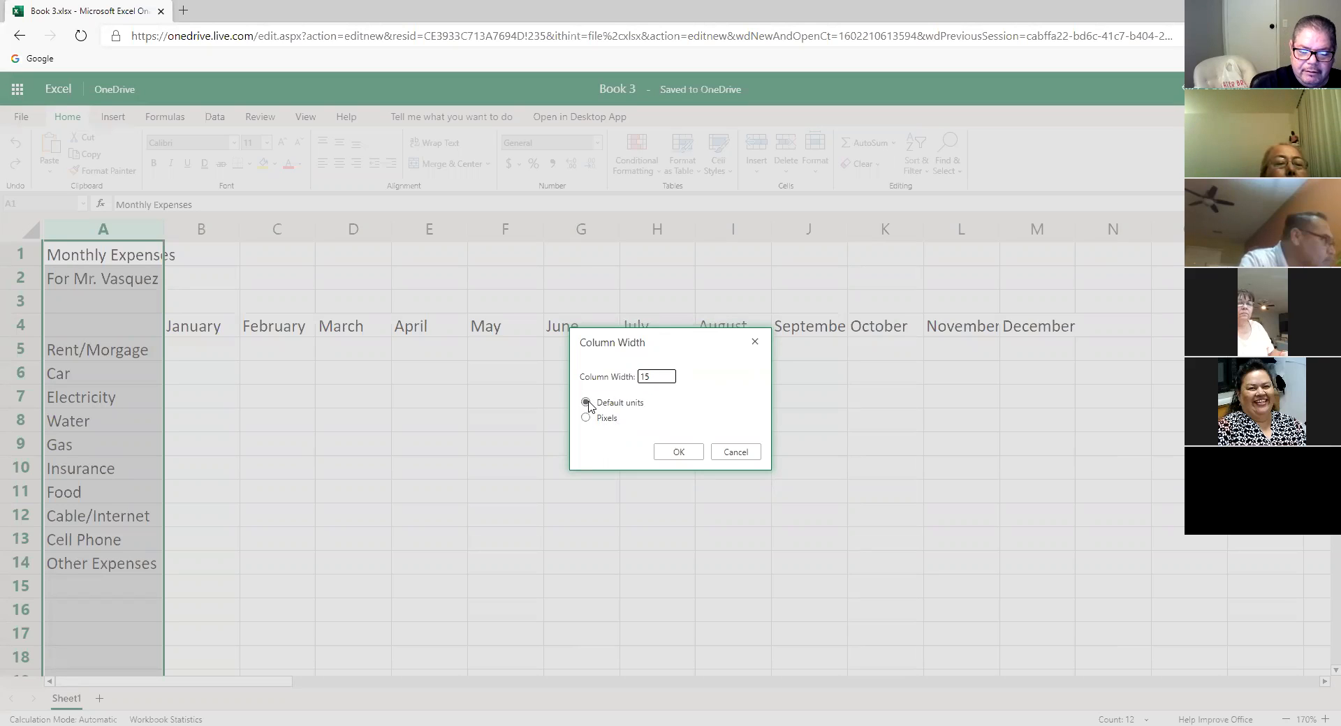
click(677, 453)
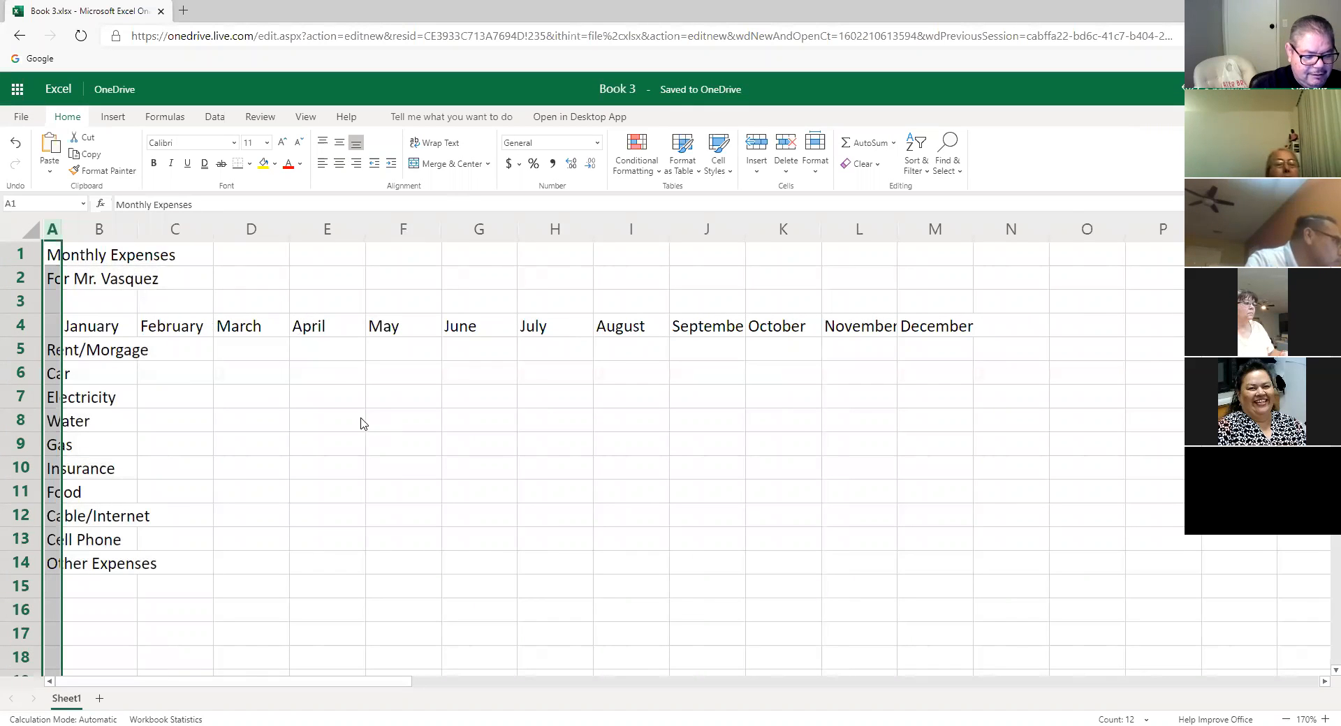
key(ctrl+z)
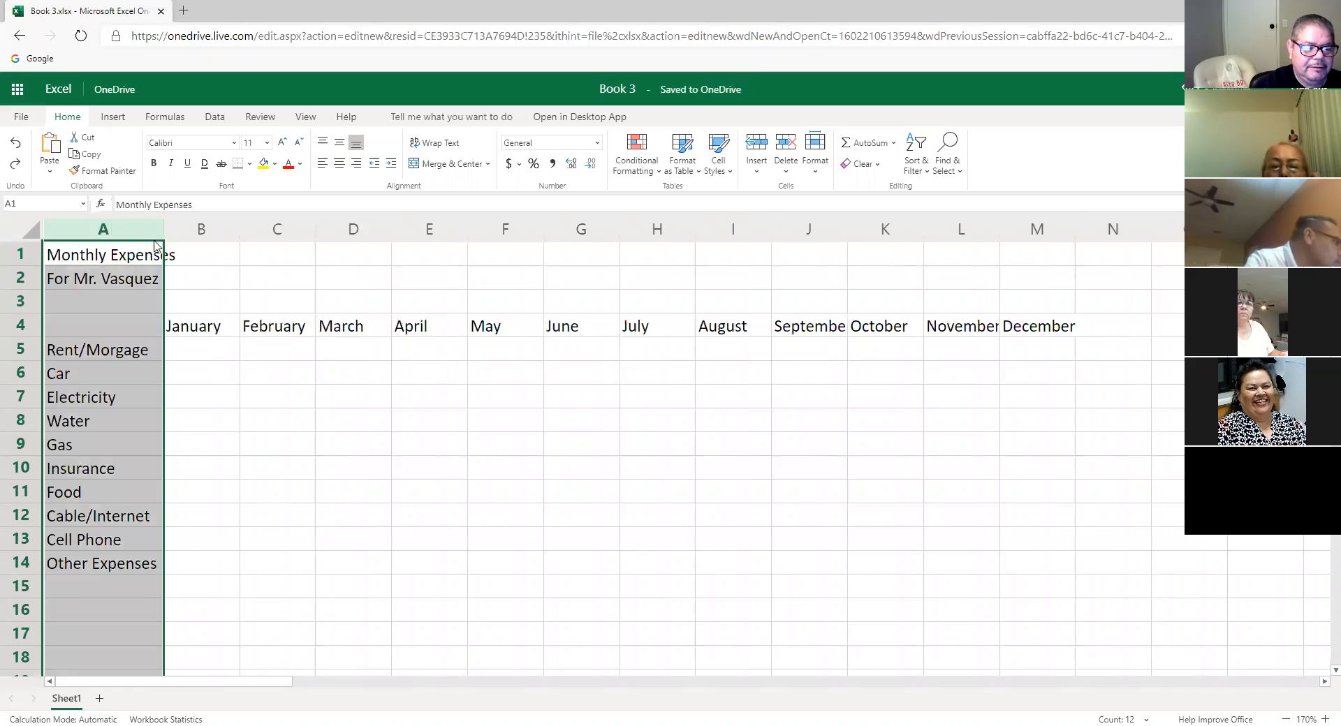
- Set column A's width to 100 pixels
right_click(151, 231)
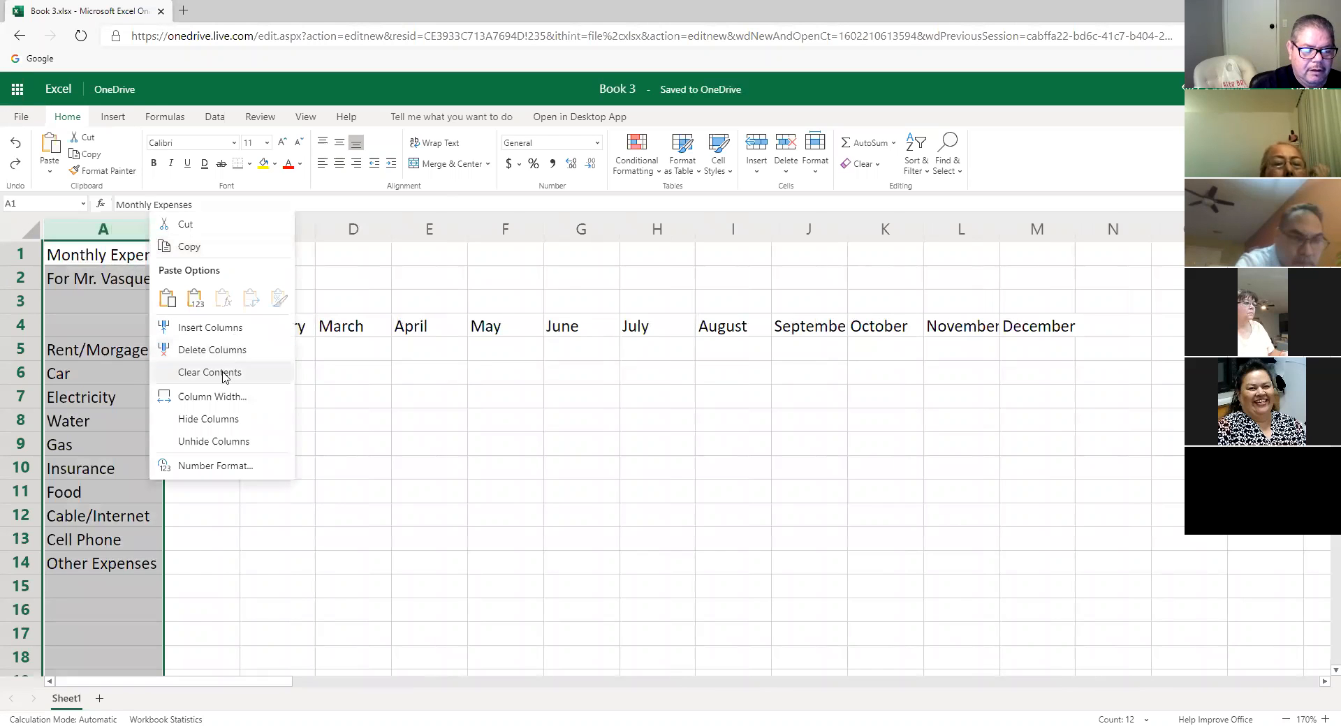
click(211, 396)
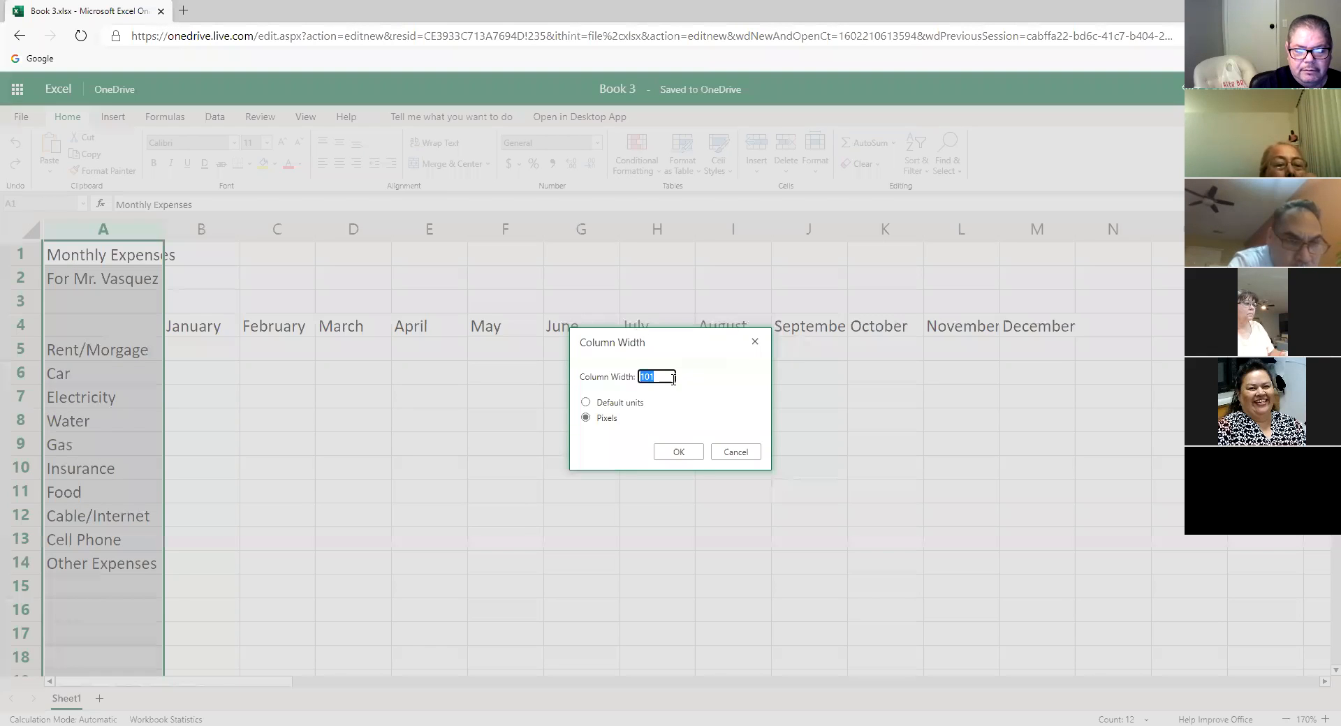
text(100)
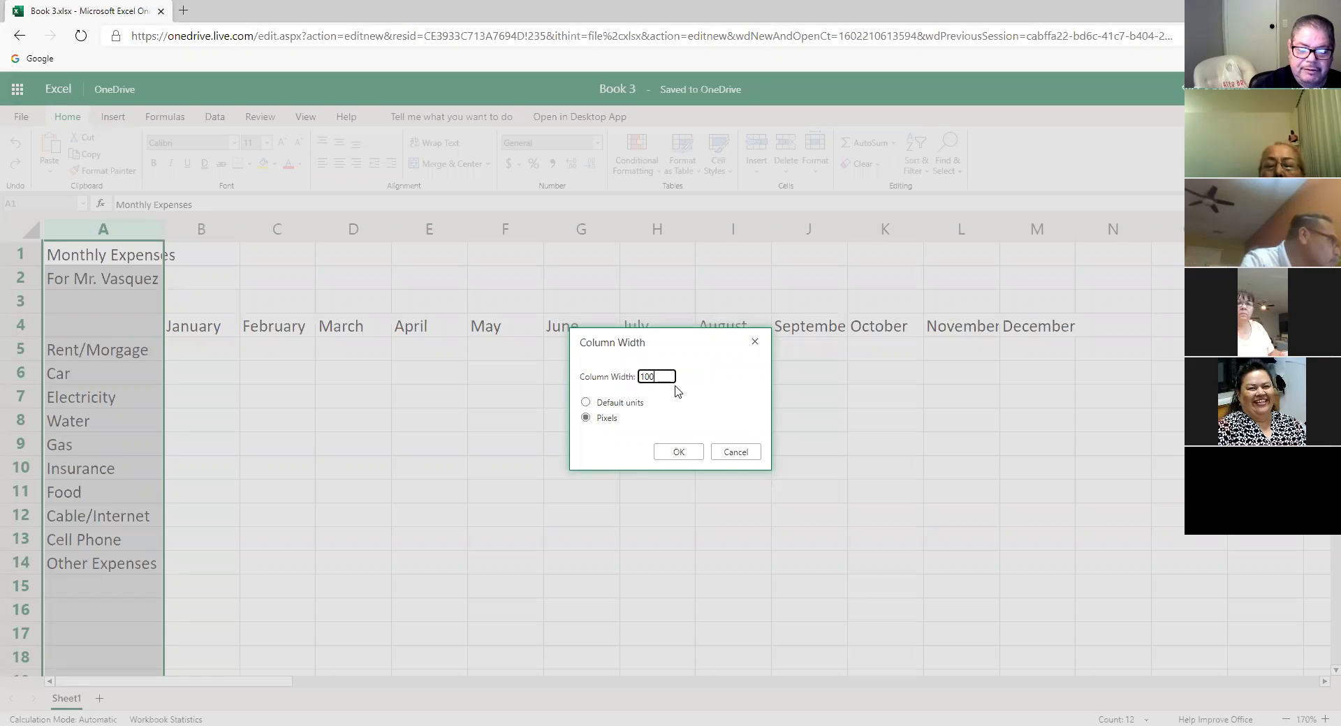
click(678, 452)
click(670, 468)
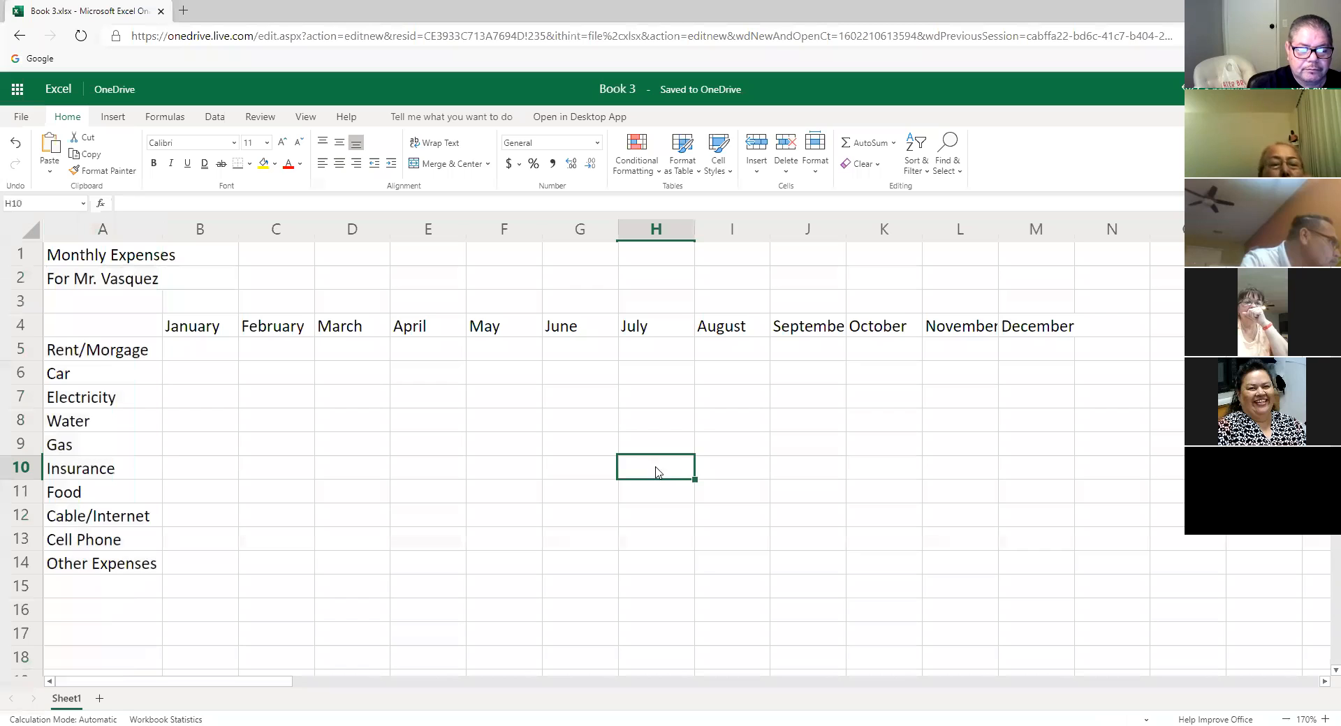
- AutoFit the widths of column A and the September column J to their contents
double_click(164, 233)
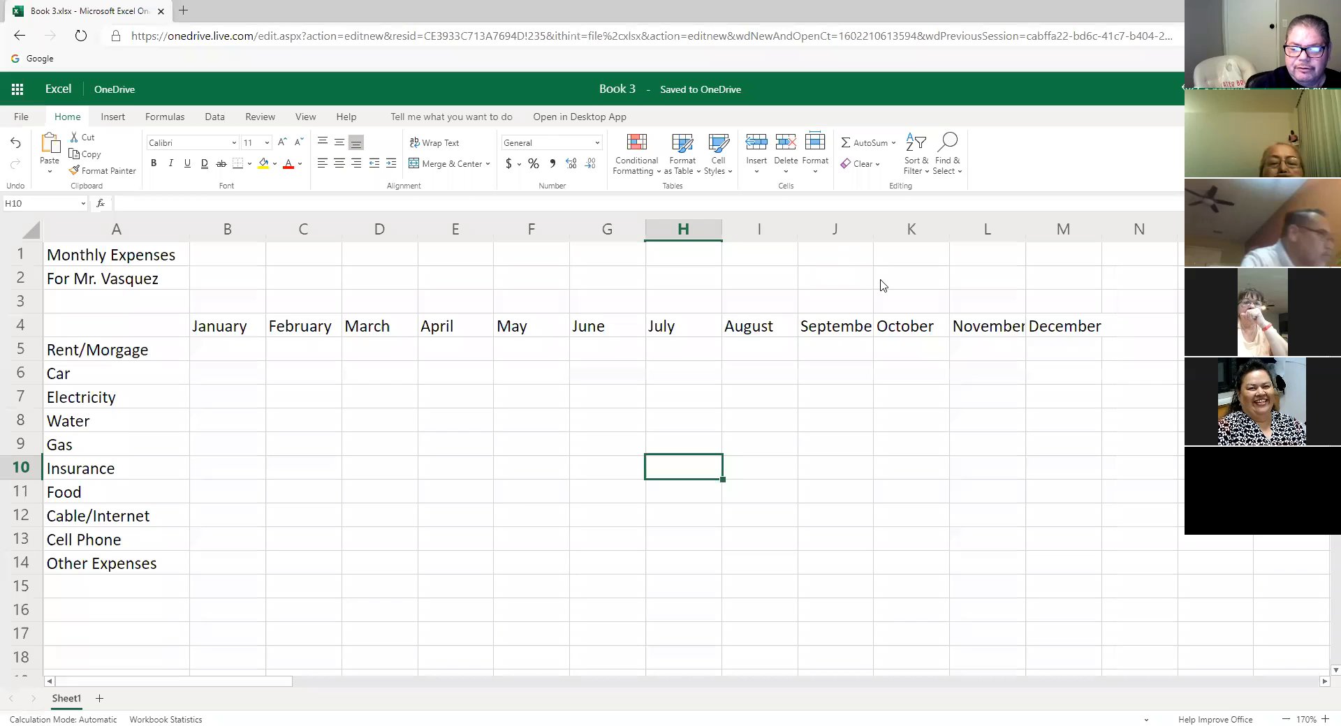
double_click(873, 231)
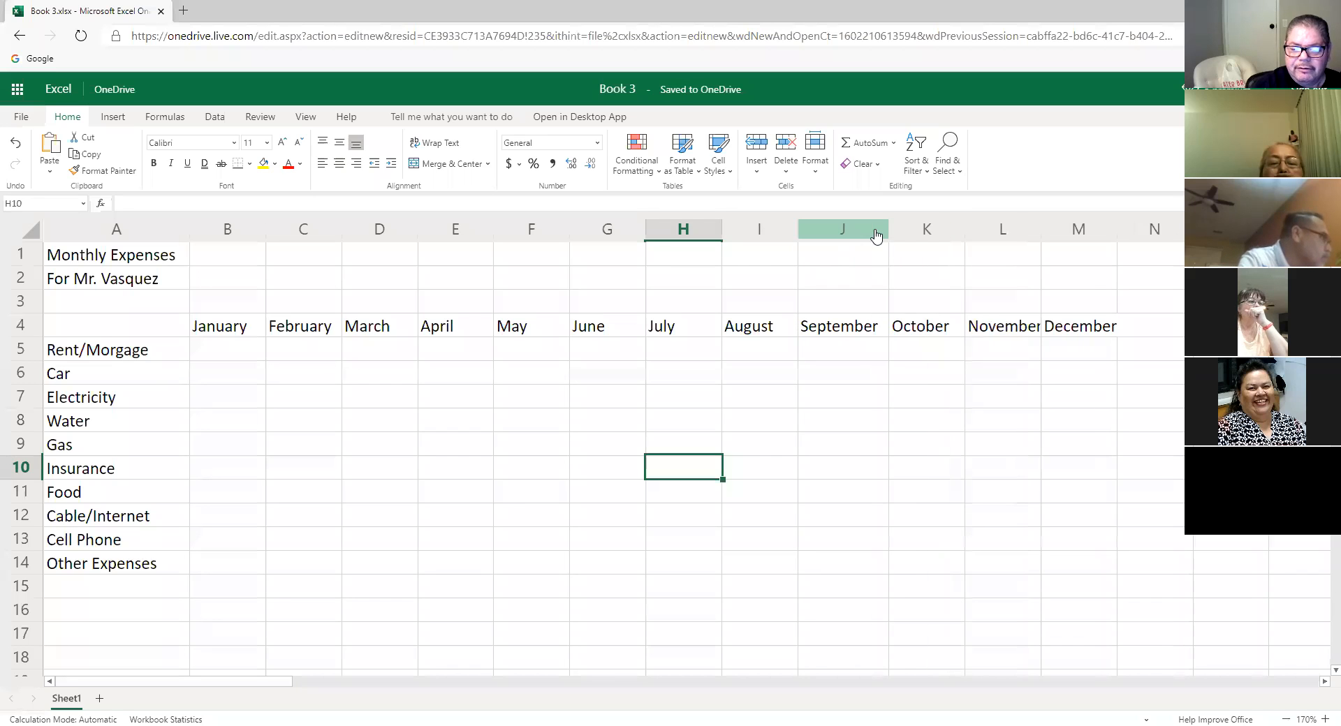
- AutoFit the November column L to its contents
double_click(1041, 230)
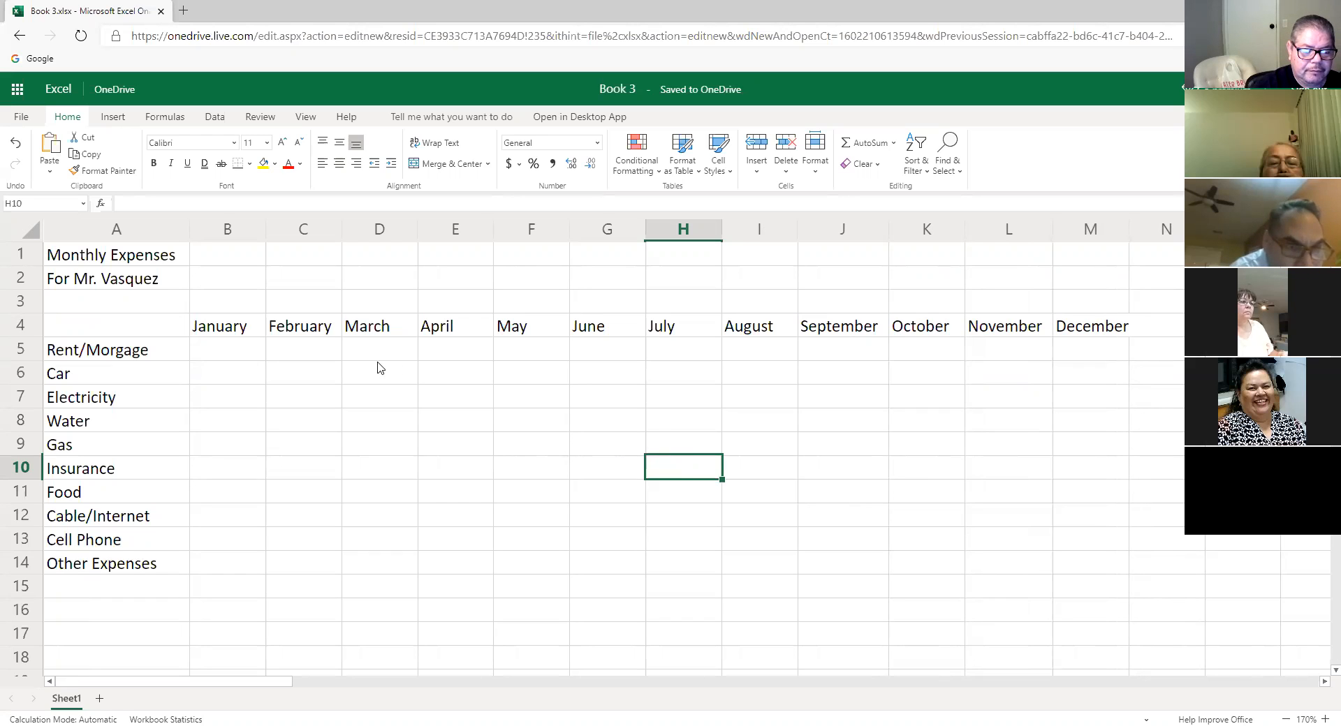
- Enter 1200.00 as the January amount for Rent/Morgage in cell B5
click(251, 358)
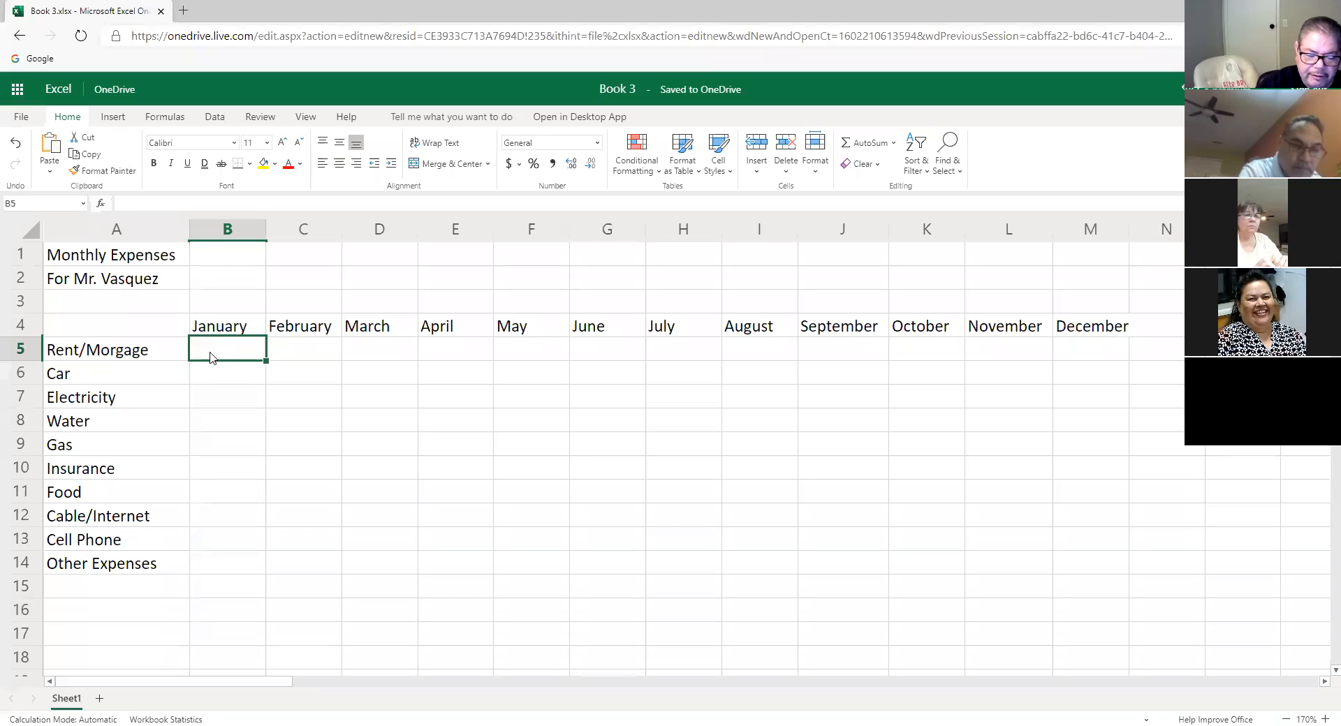
text(1200.00)
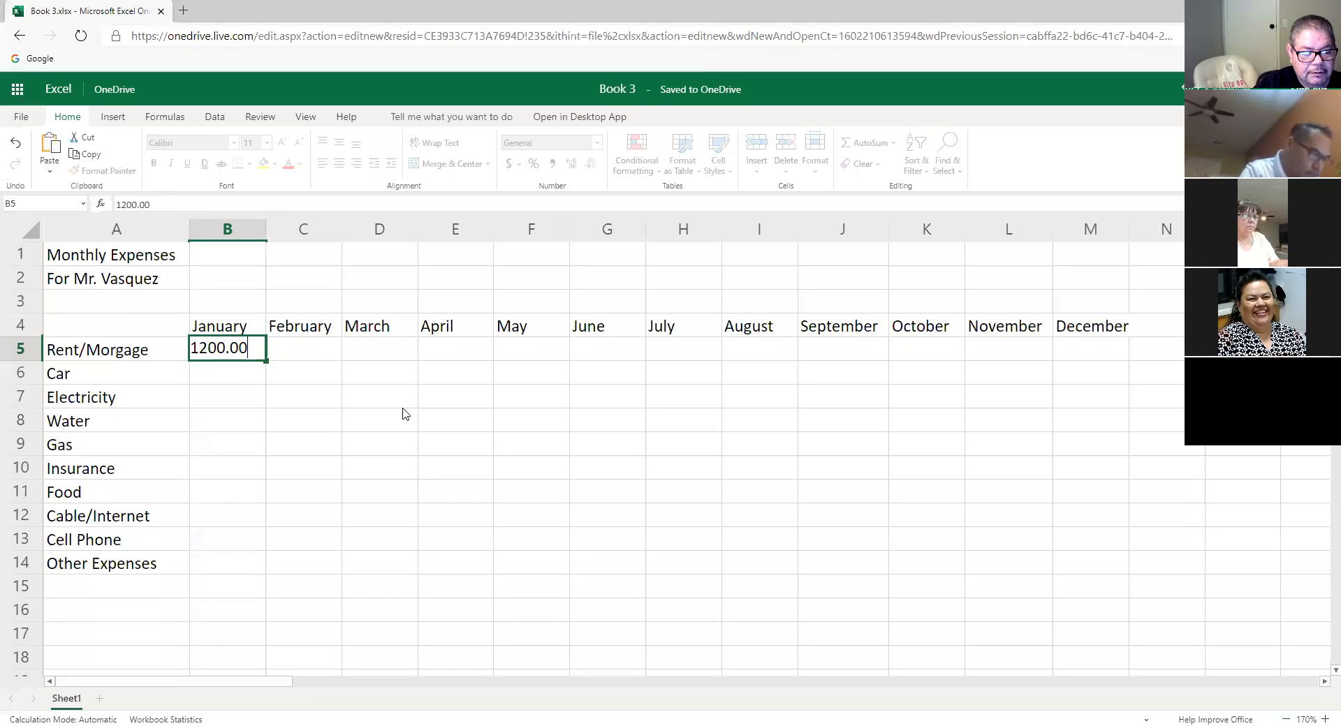
key(Tab)
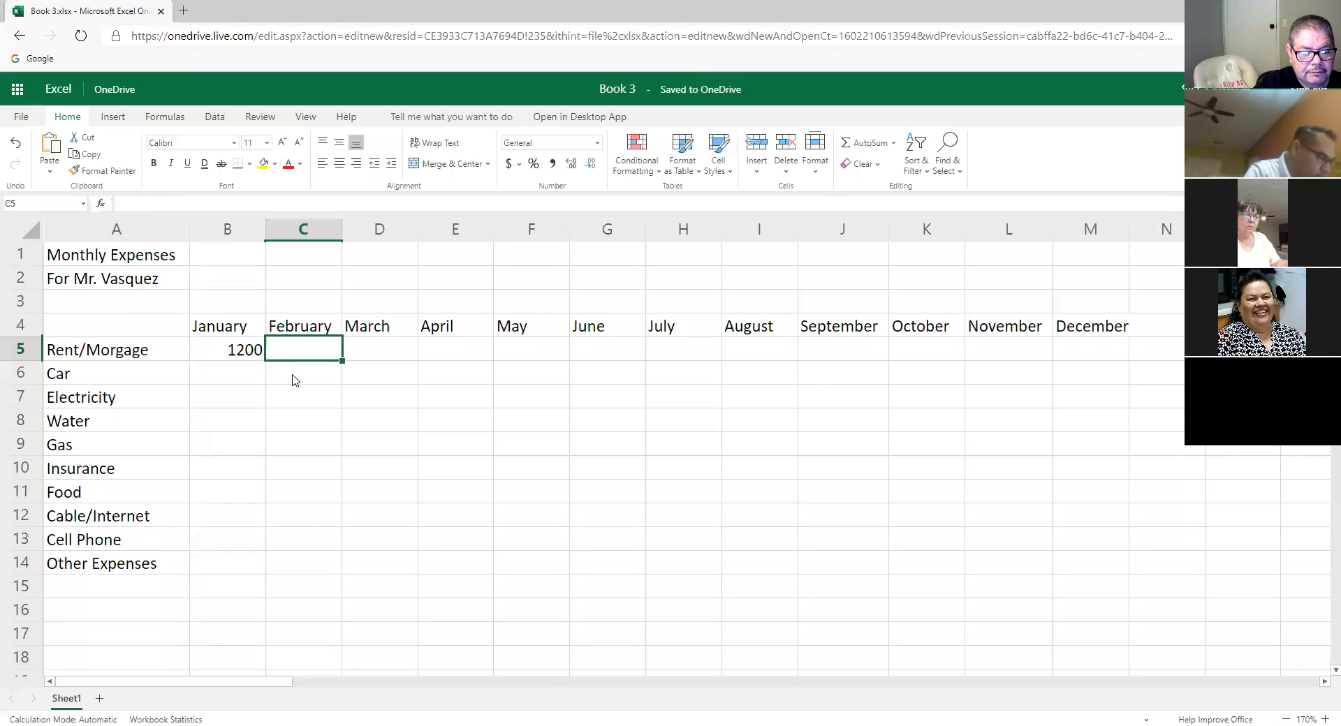
- Try auto-filling the January Rent/Morgage amount across the row through December, and undo the fill
click(261, 357)
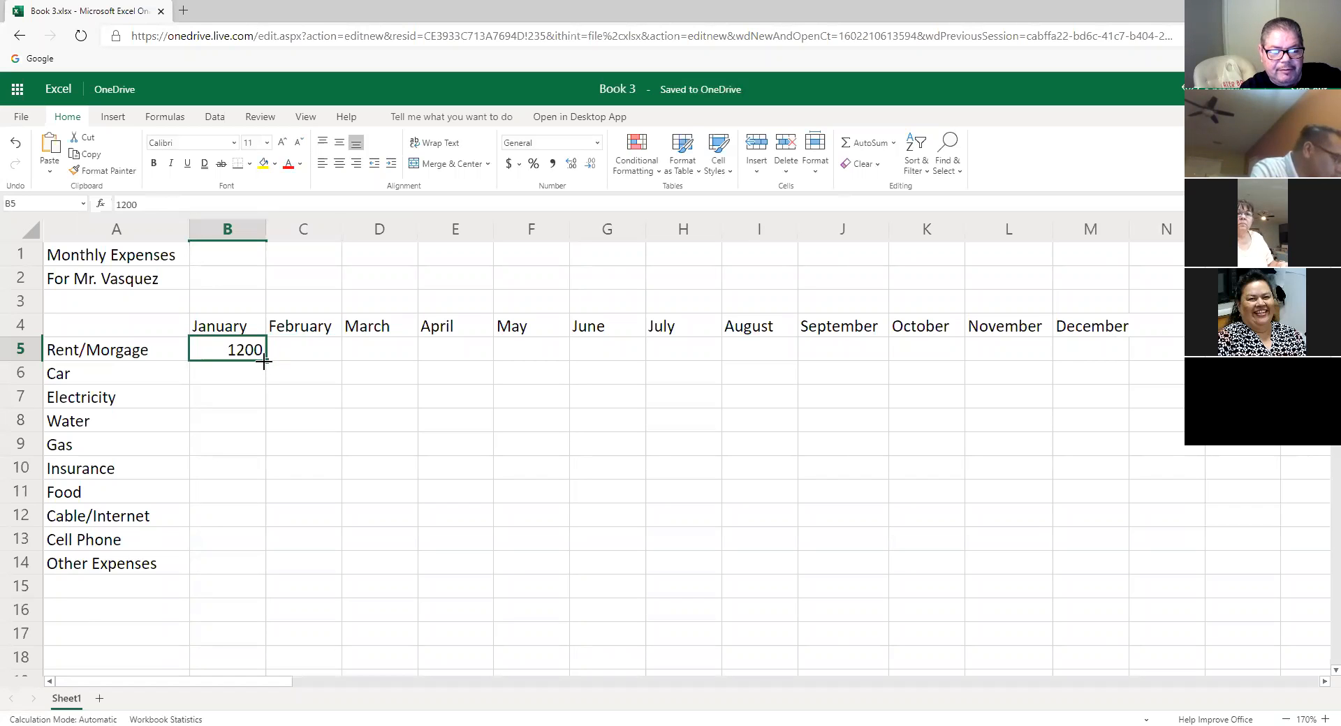
drag(264, 360, 1085, 371)
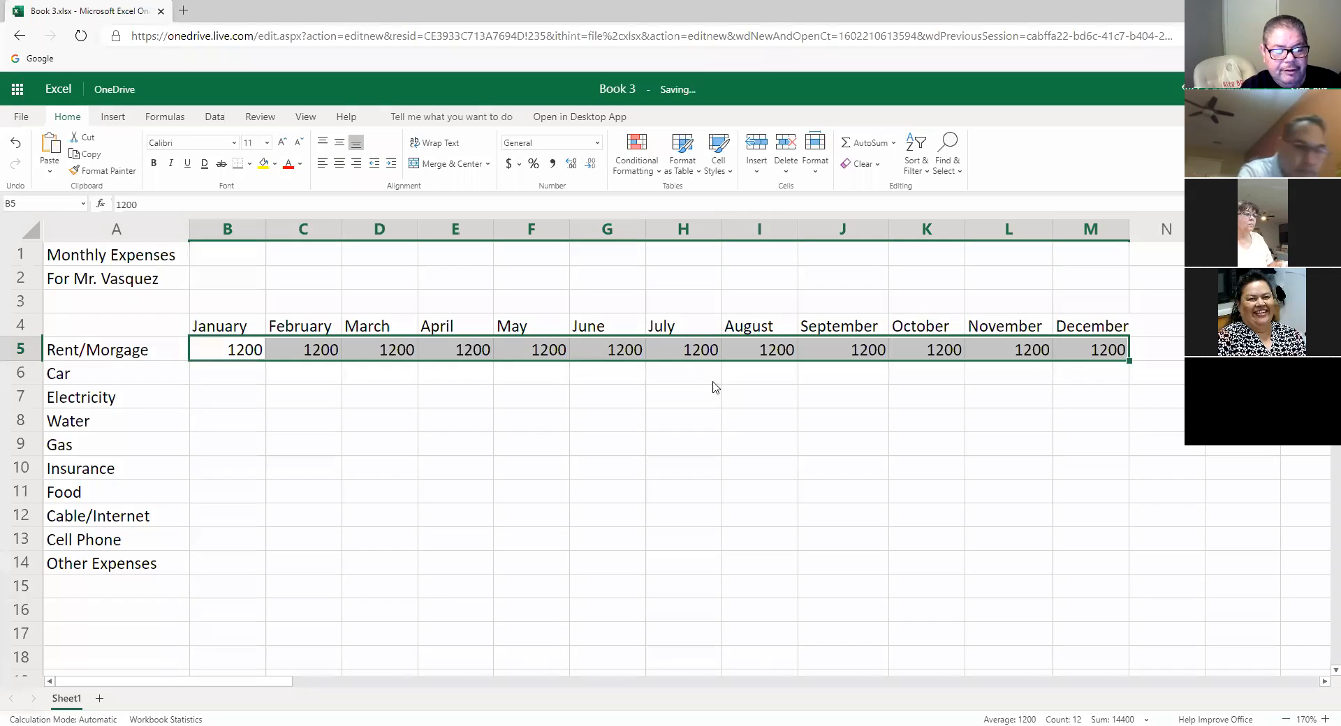
key(ctrl+z)
- Try moving the January Rent/Morgage amount from B5 down to the Car row, and undo the move
drag(233, 362, 245, 372)
click(243, 355)
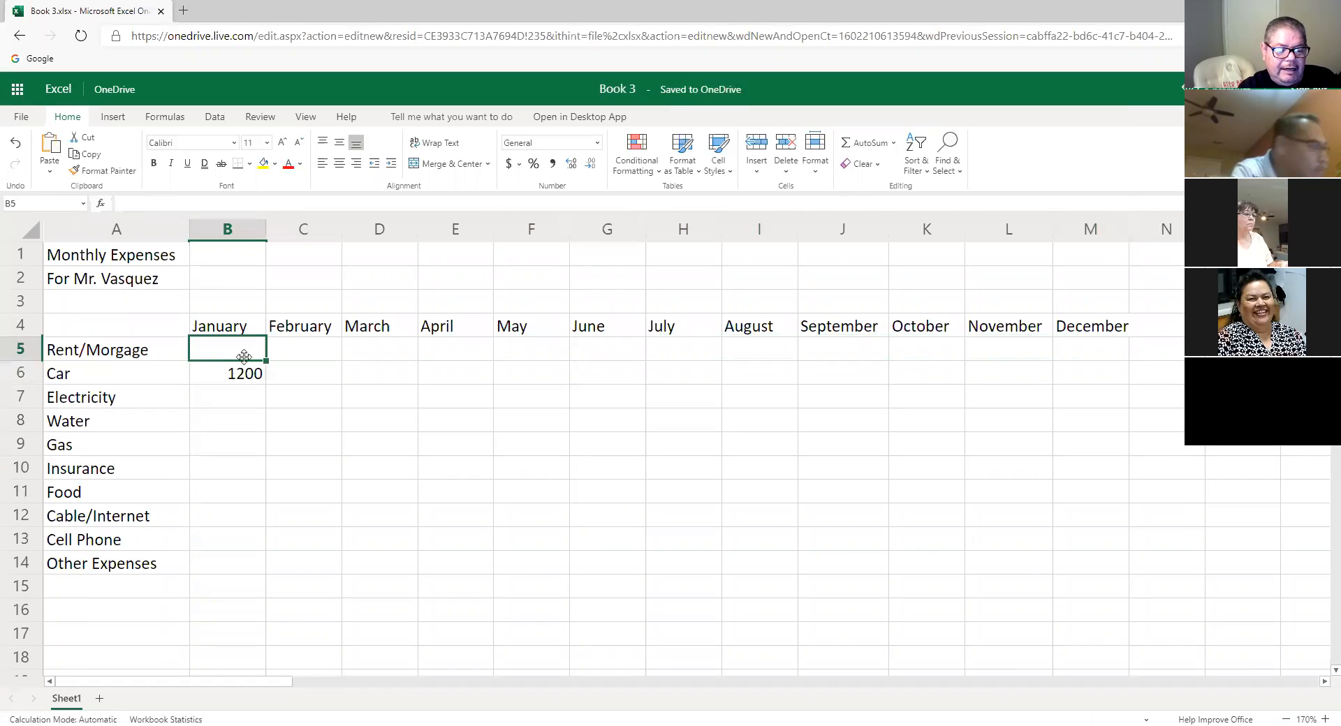
key(ctrl+z)
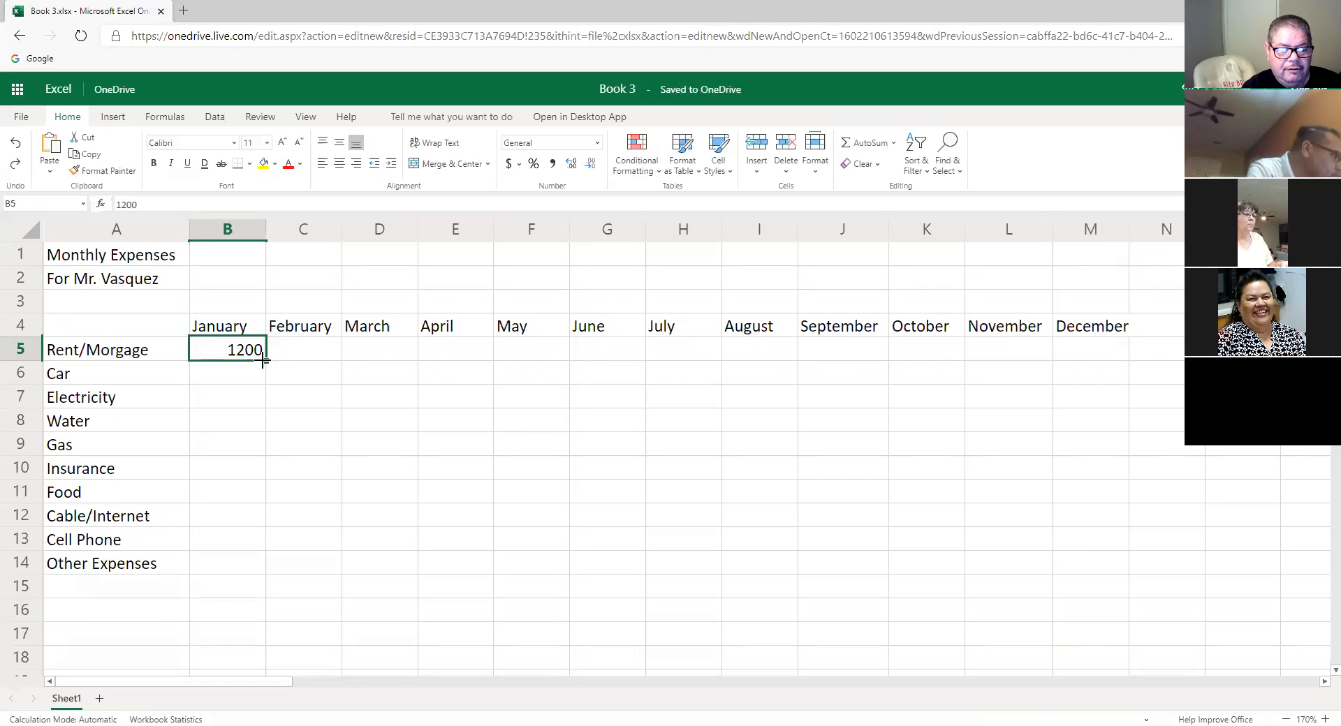
- Auto-fill the January Rent/Morgage amount across row 5 through December (B5 to M5)
drag(264, 362, 1081, 342)
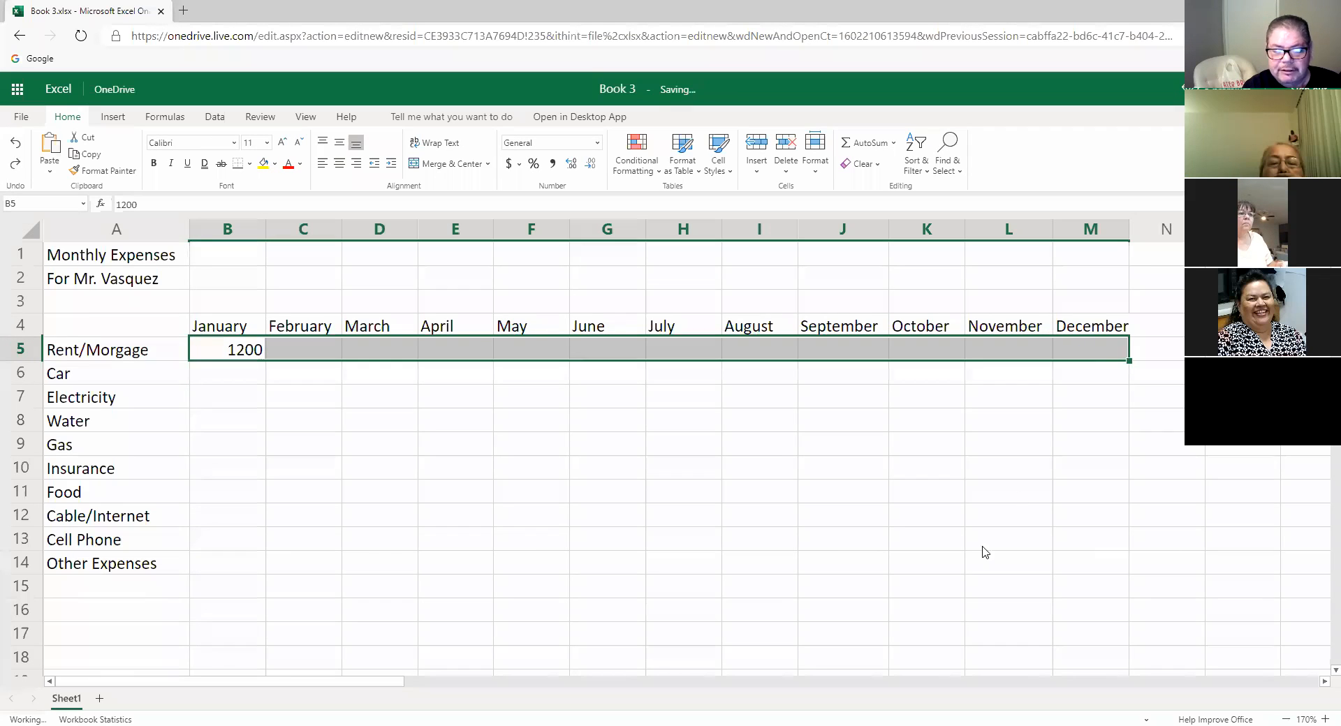
click(716, 421)
- Enter 400.00 as the January Car expense in B6 and auto-fill it across the row through December
click(248, 369)
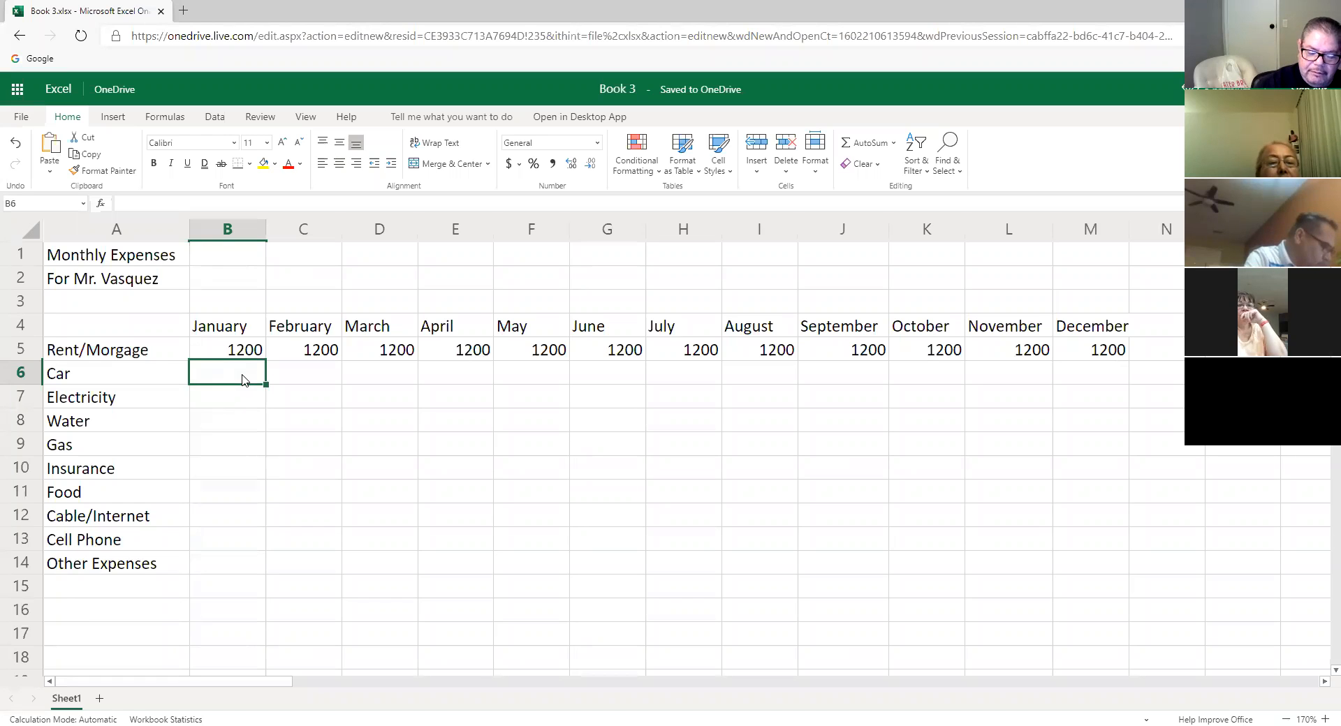
text(4)
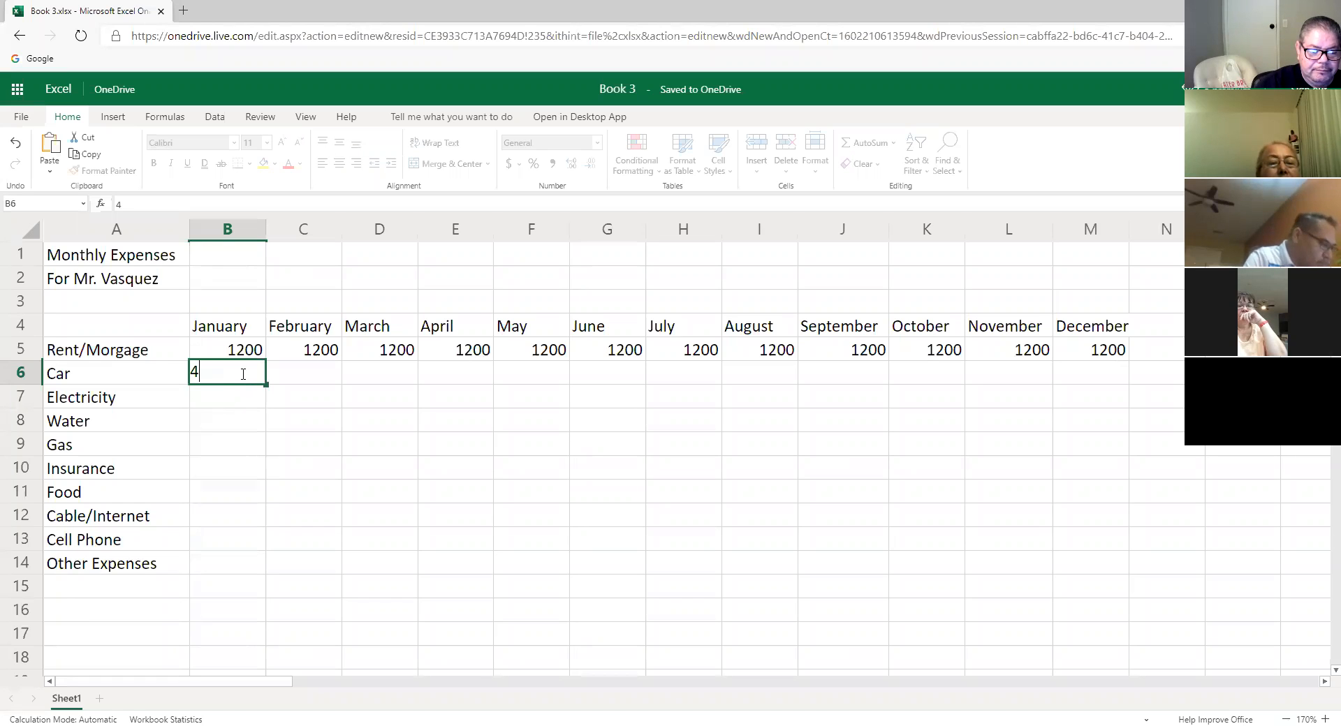
text(0)
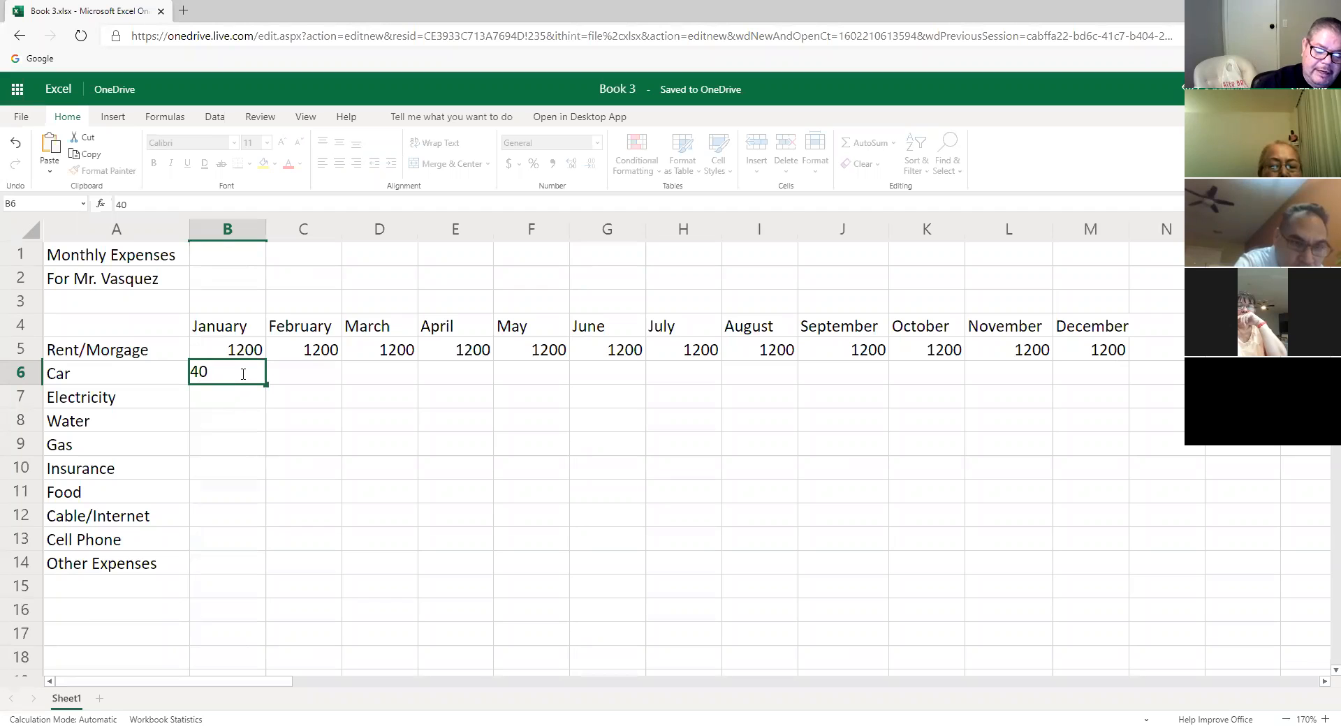
text(0.00)
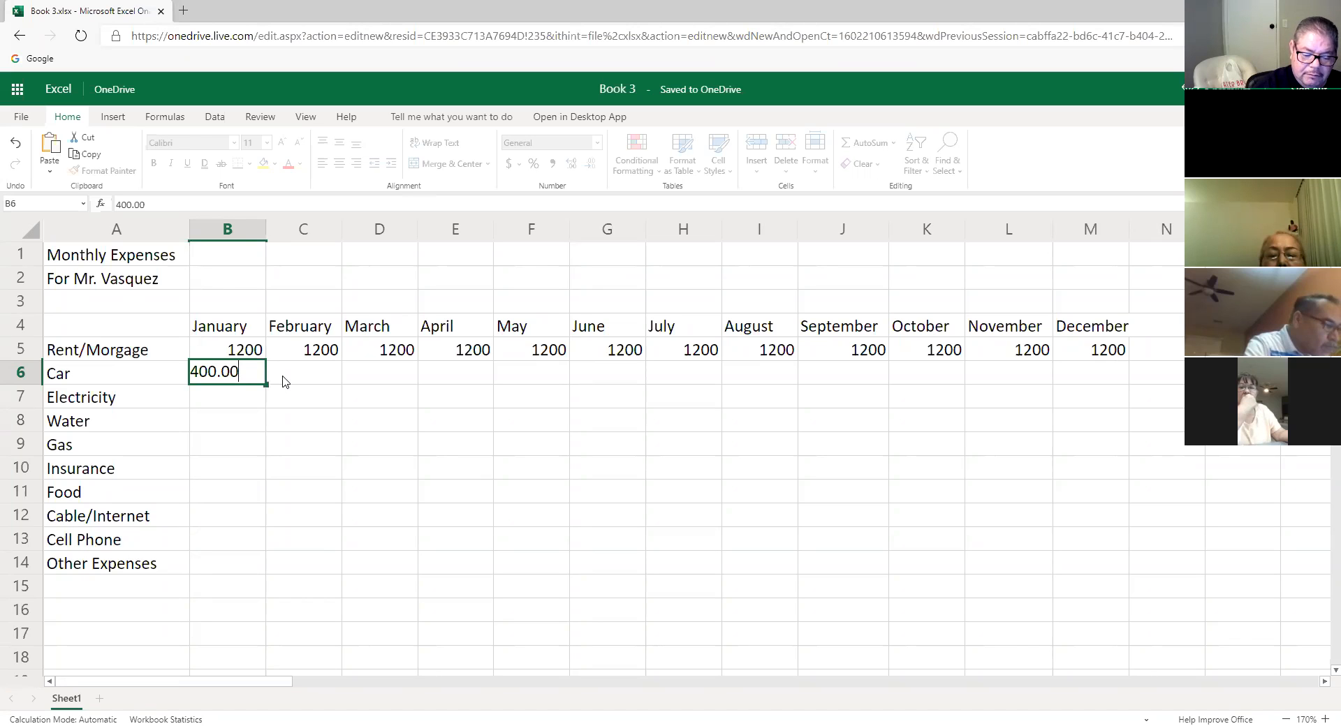
key(Return)
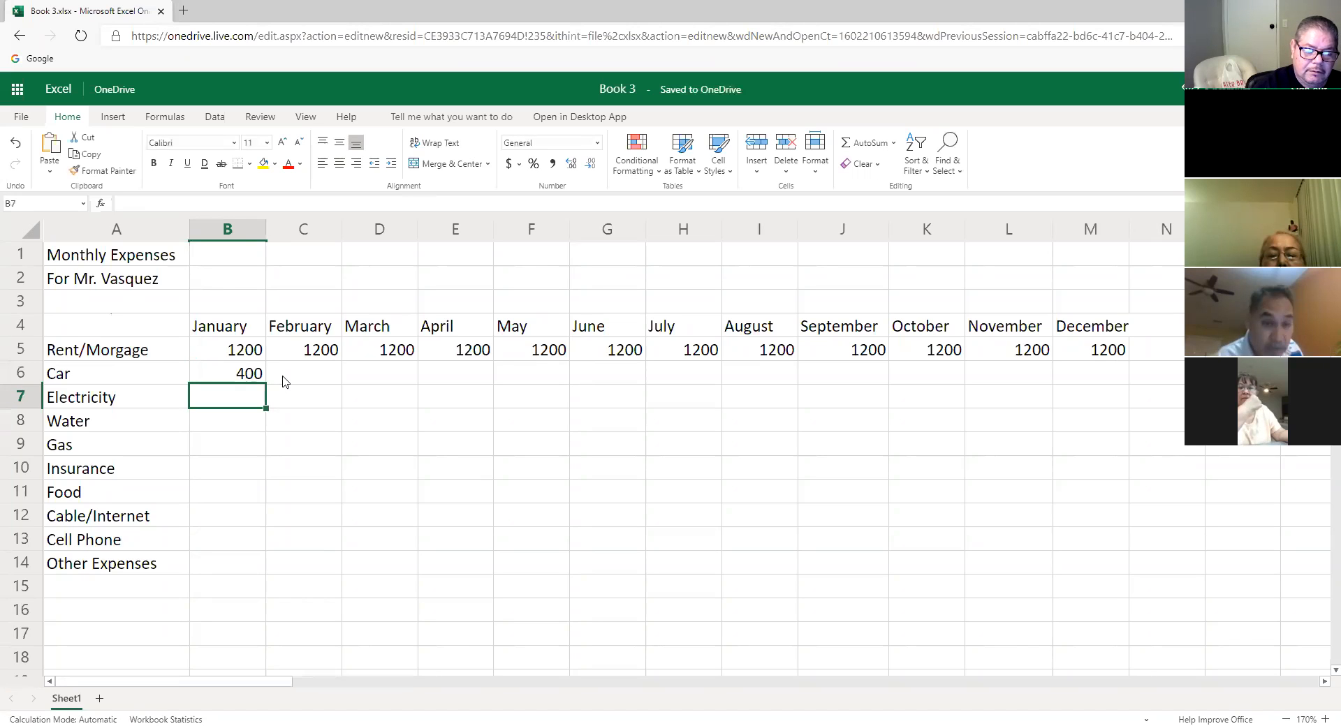
key(Up)
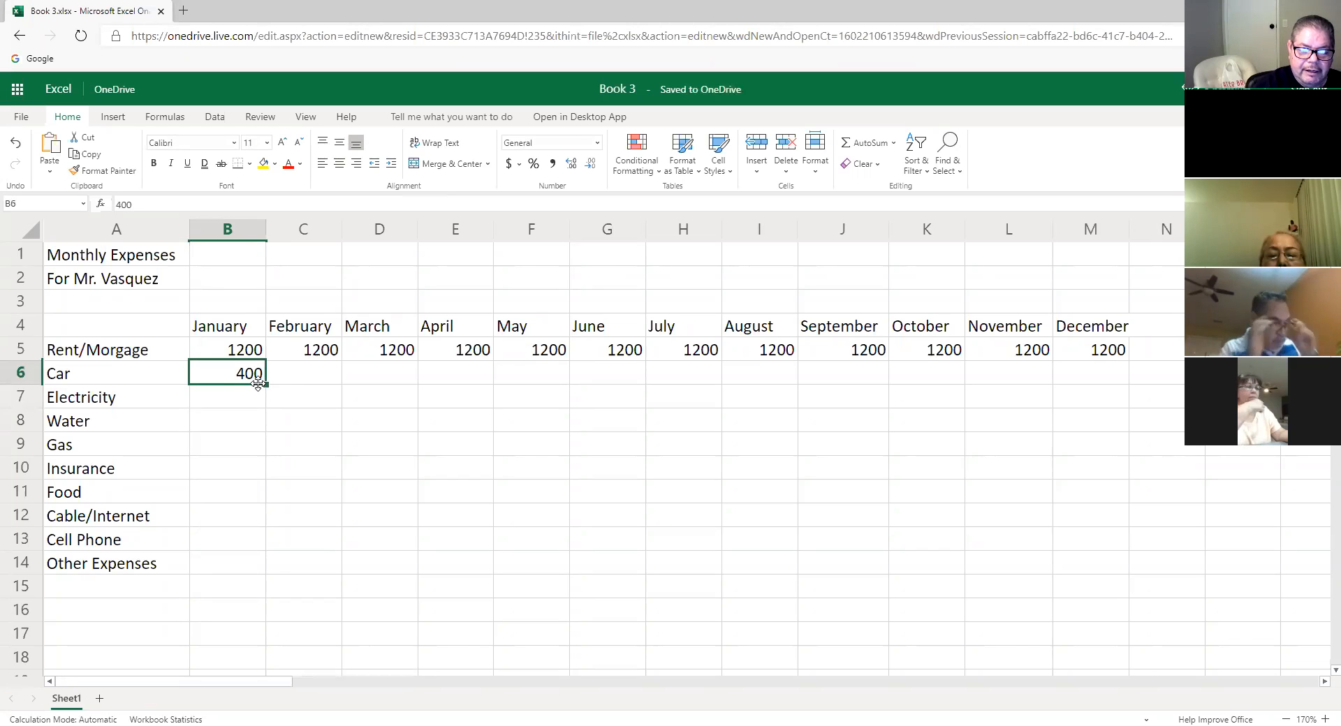
drag(264, 378, 1083, 389)
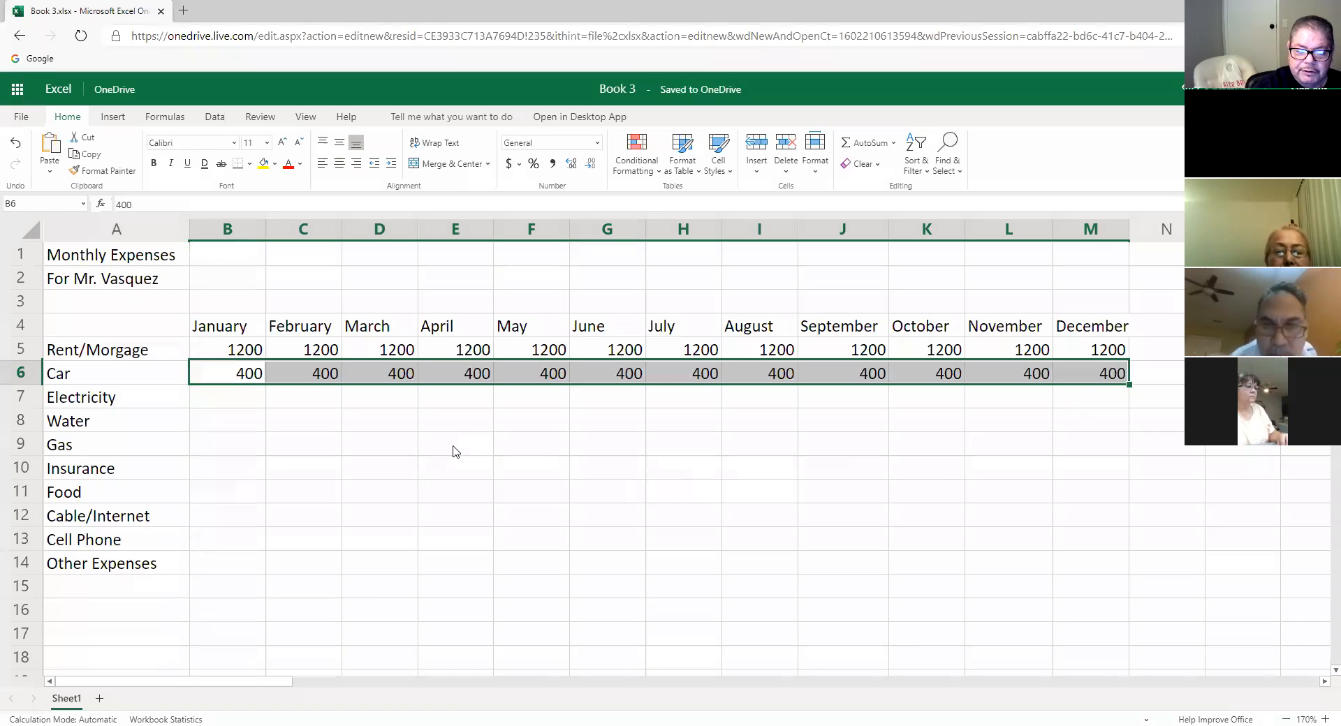
- Enter 85.00 as the January Electricity expense in cell B7
click(318, 404)
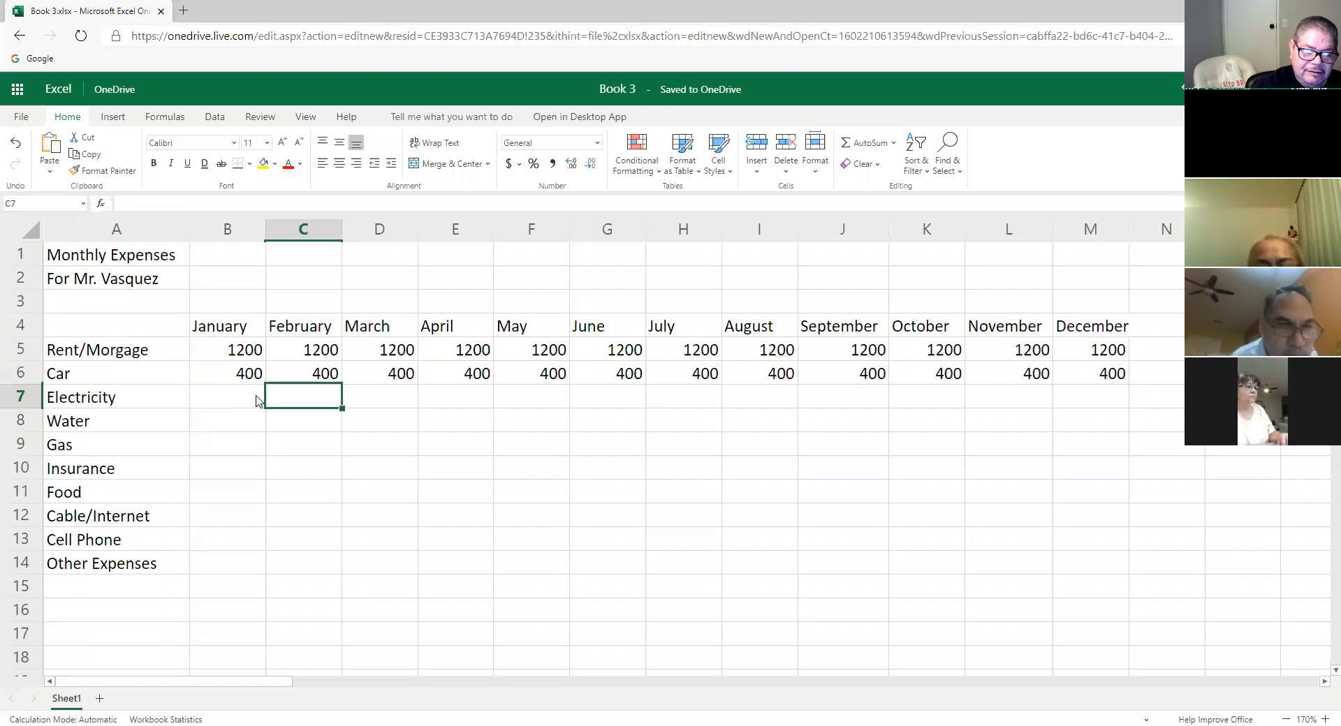
click(257, 399)
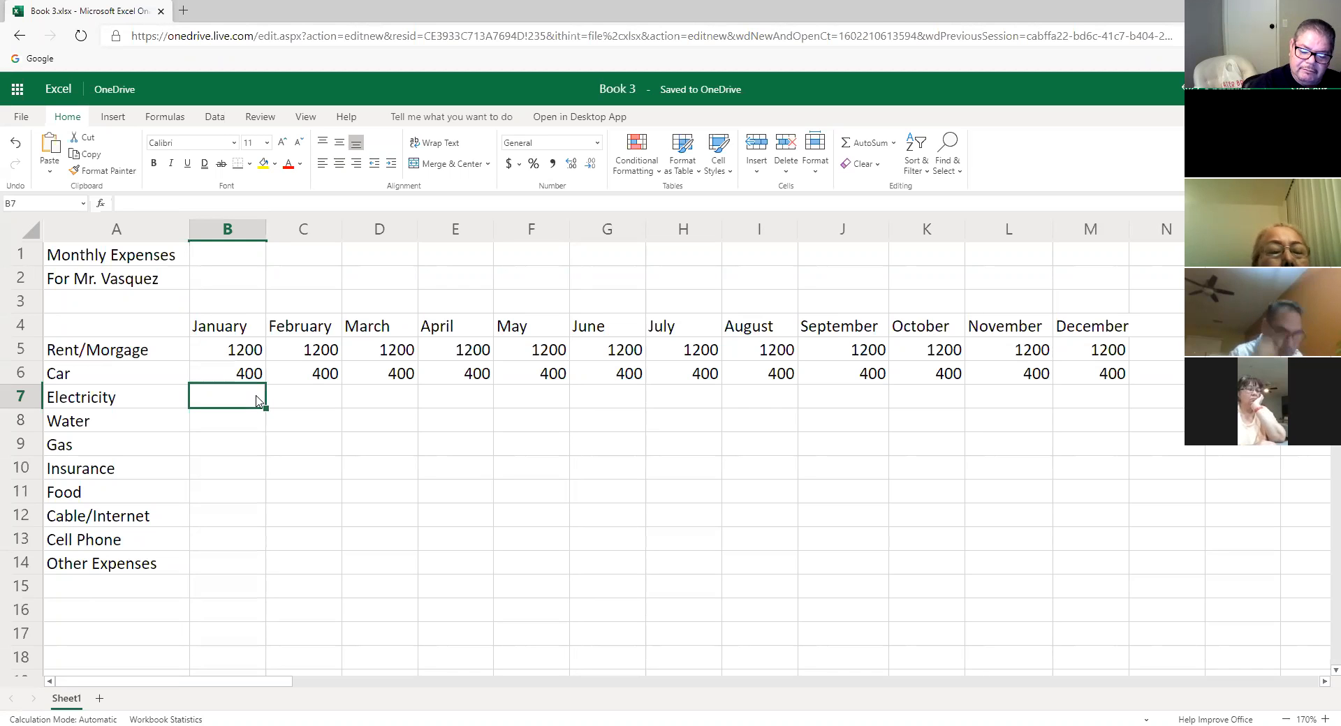
text(85)
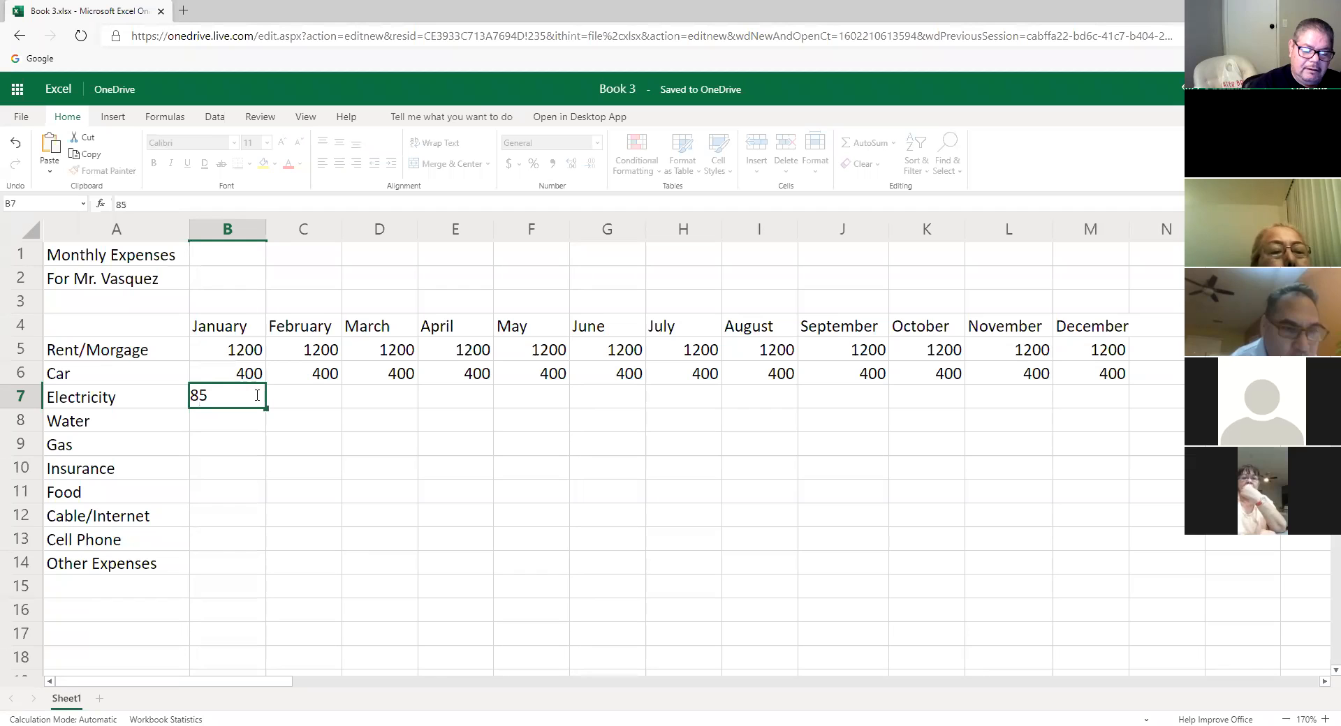
key(BackSpace)
text(0)
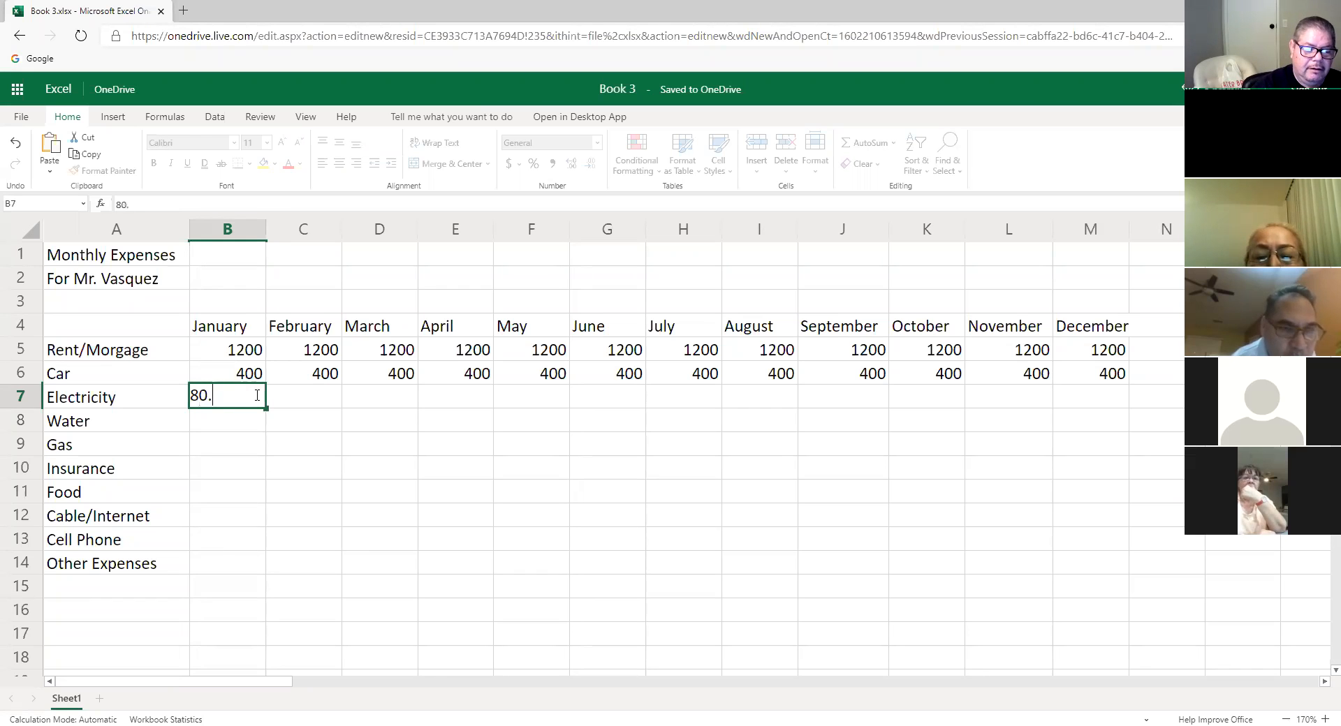
key(BackSpace)
text(5)
key(Return)
text(.)
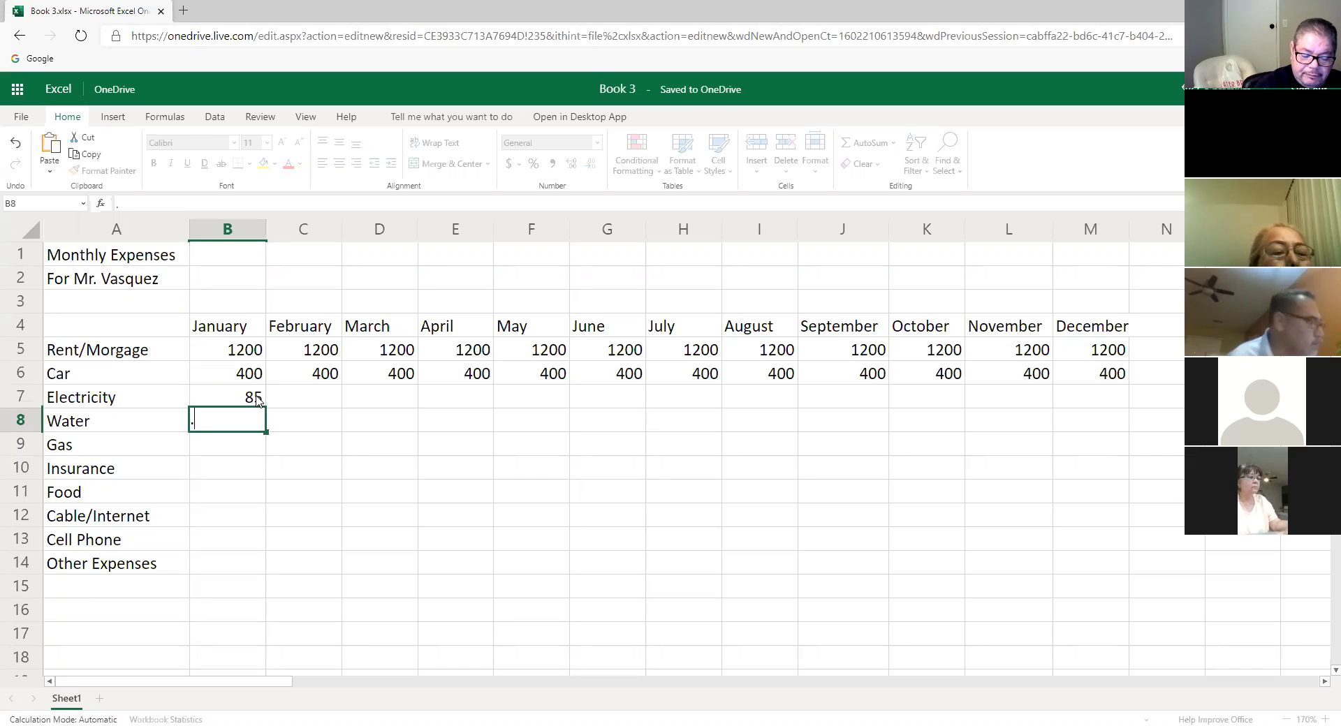
key(BackSpace)
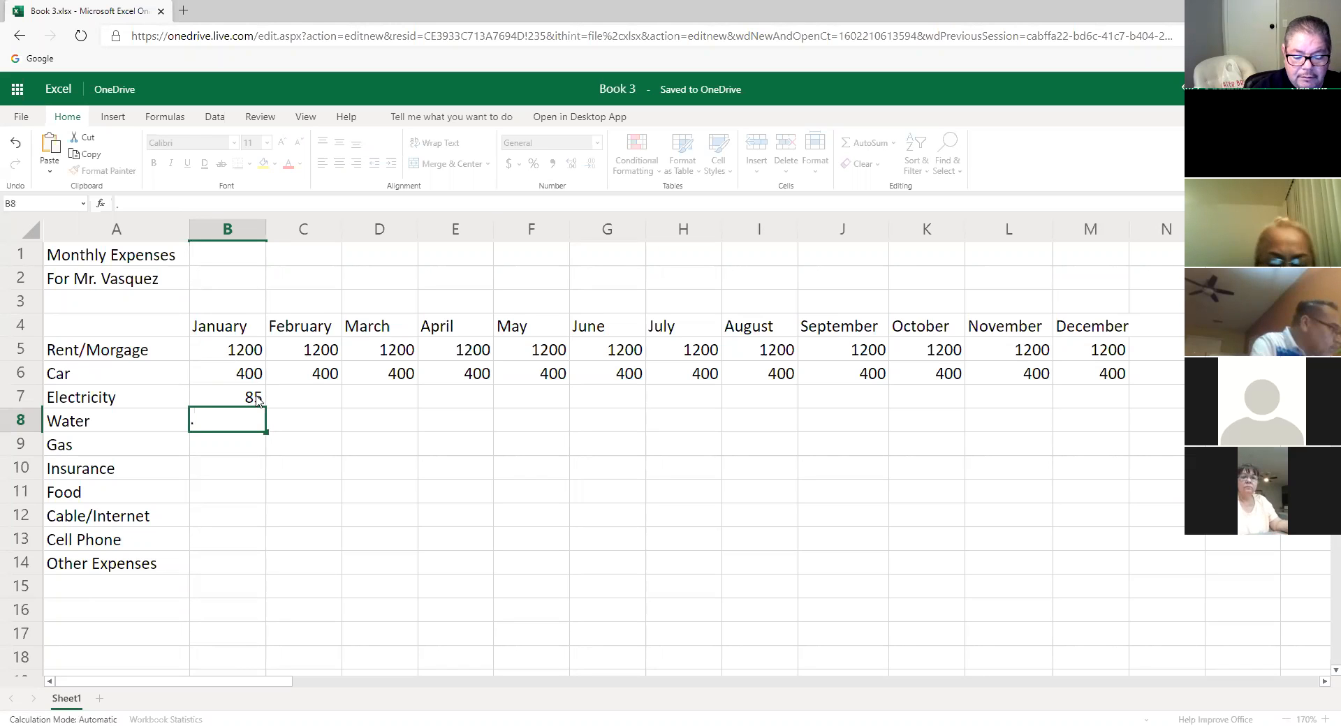
click(257, 400)
text(85.00)
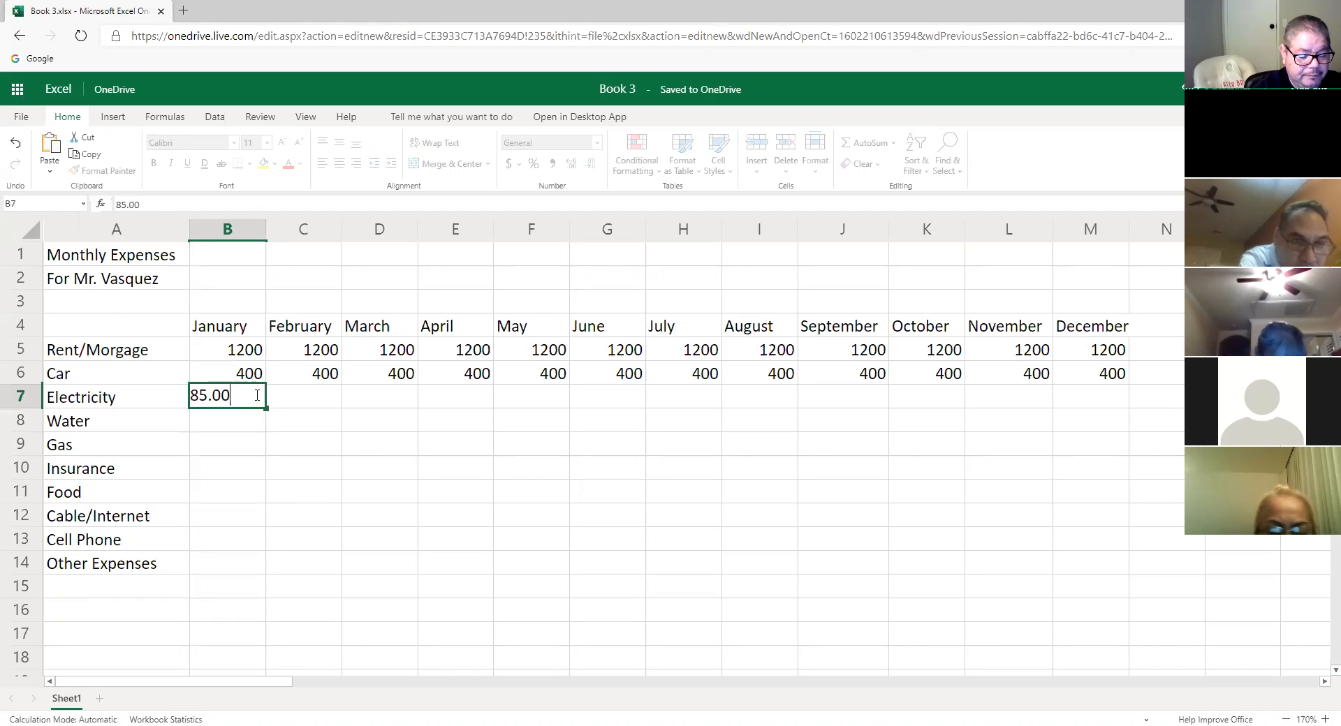
key(Tab)
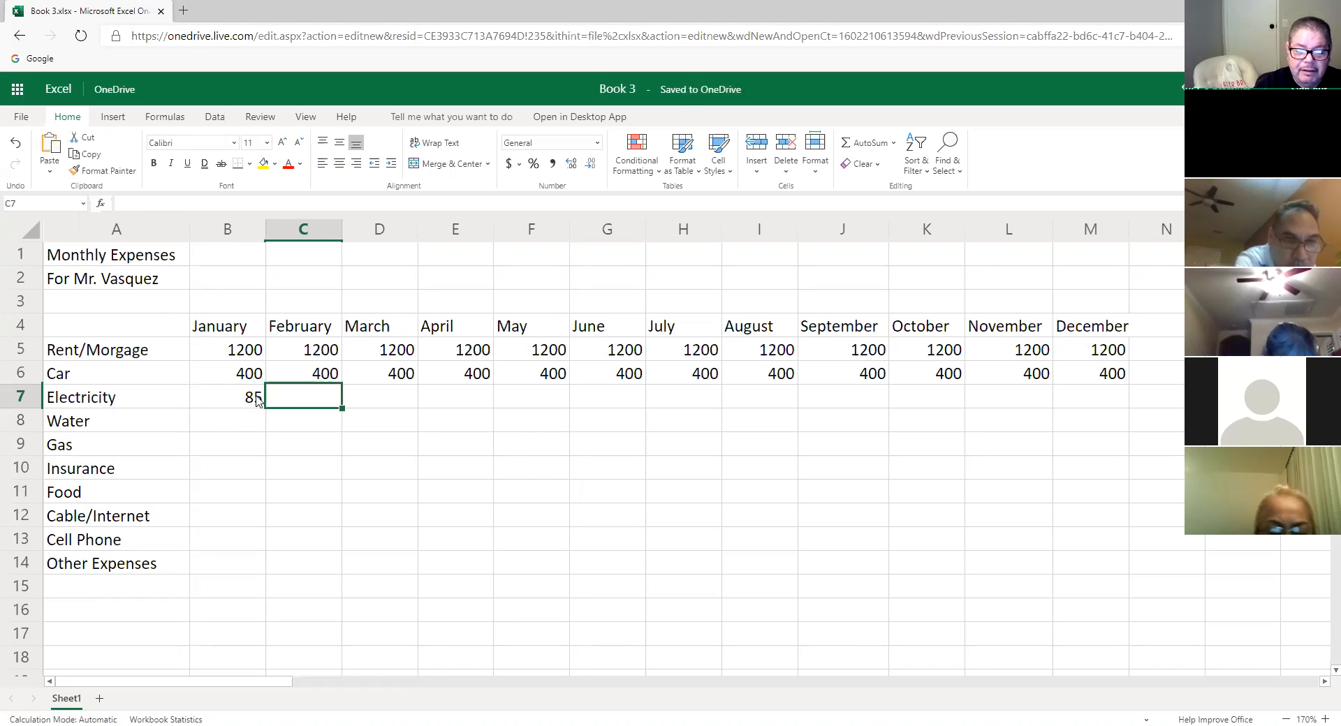
- Enter the Electricity expenses for February through June: 80.00, 90.00, 100.00, 120.00 and 180.00
text(80)
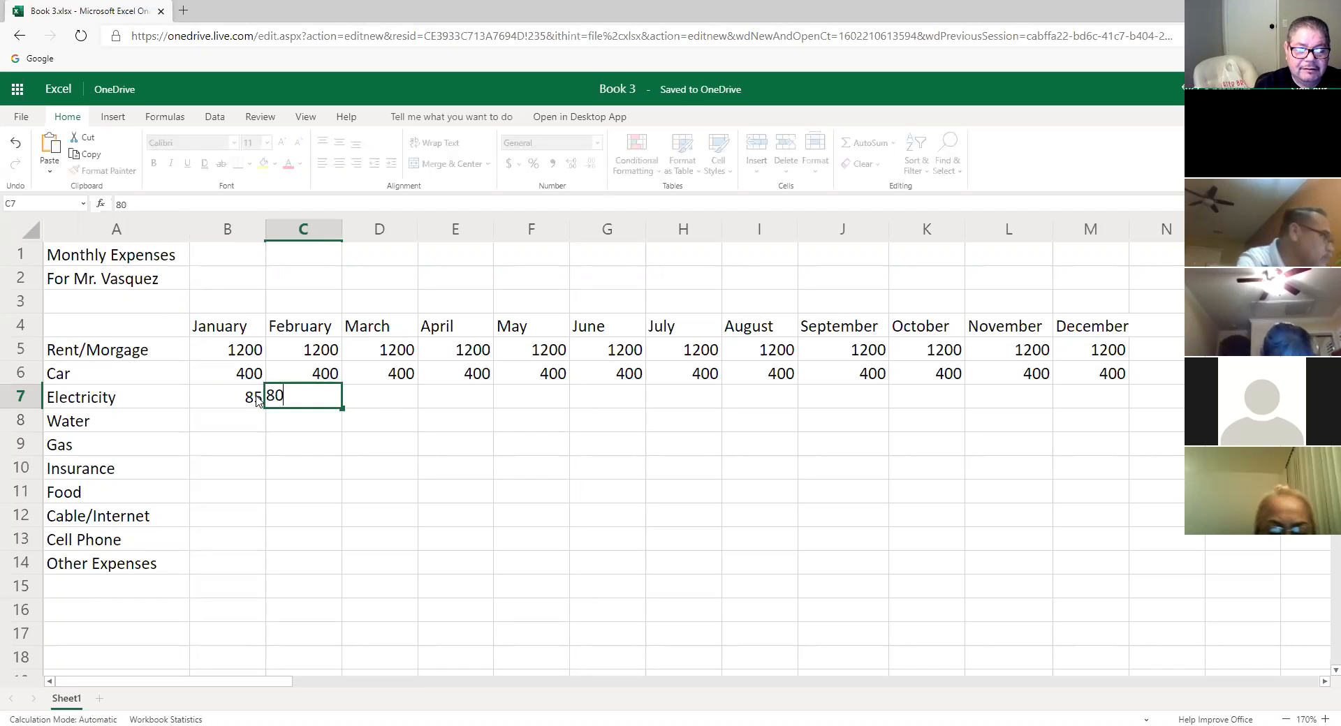
text(.00)
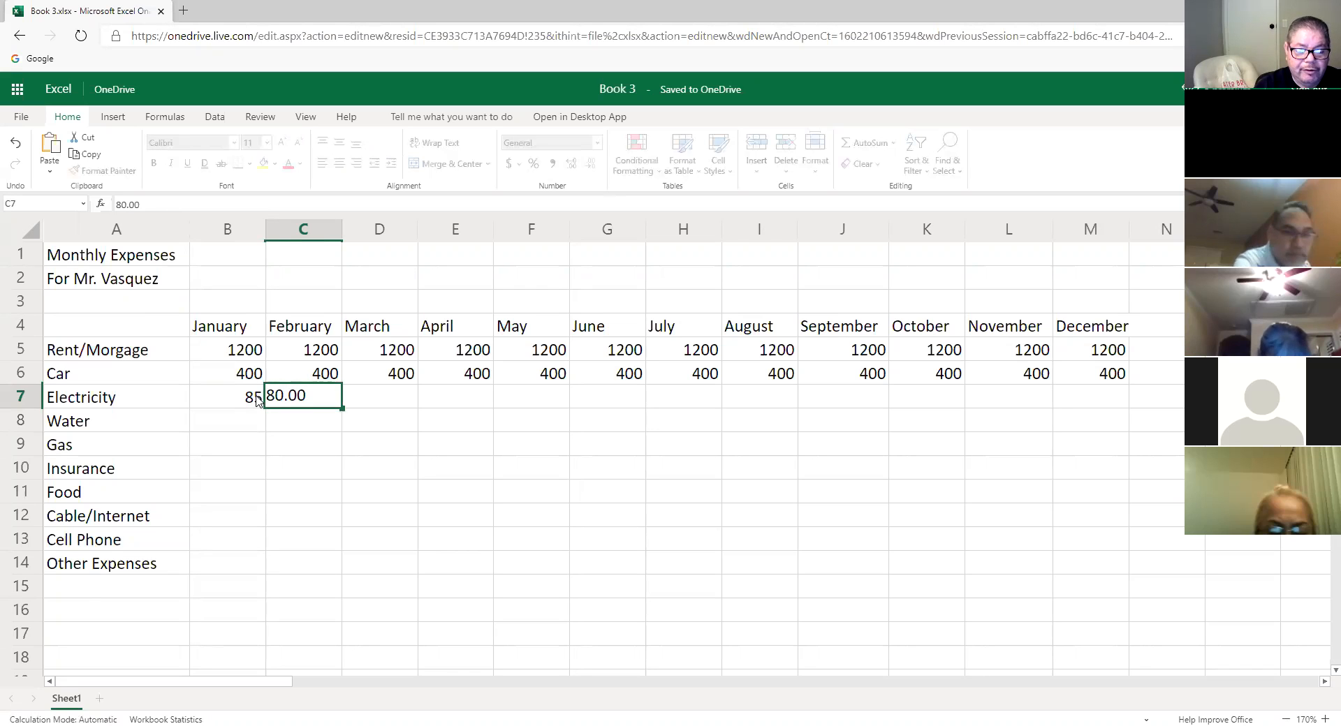
key(Tab)
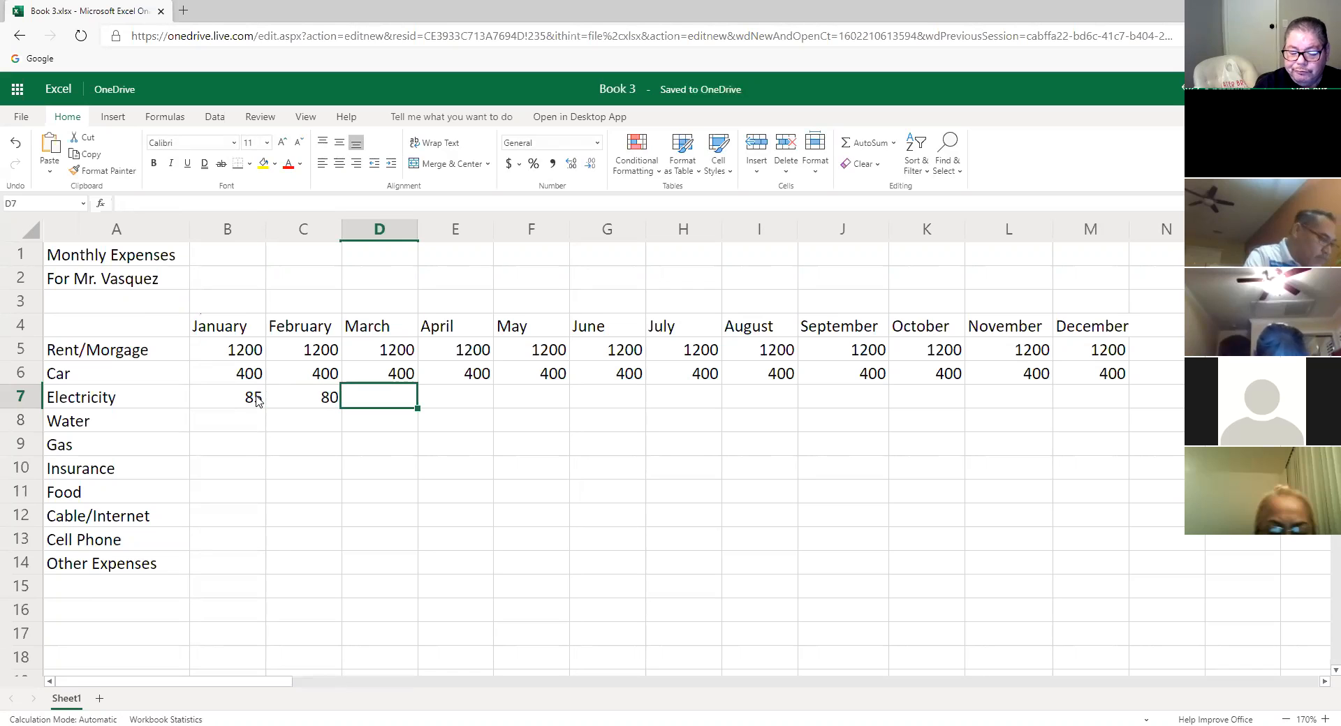
text(90.00)
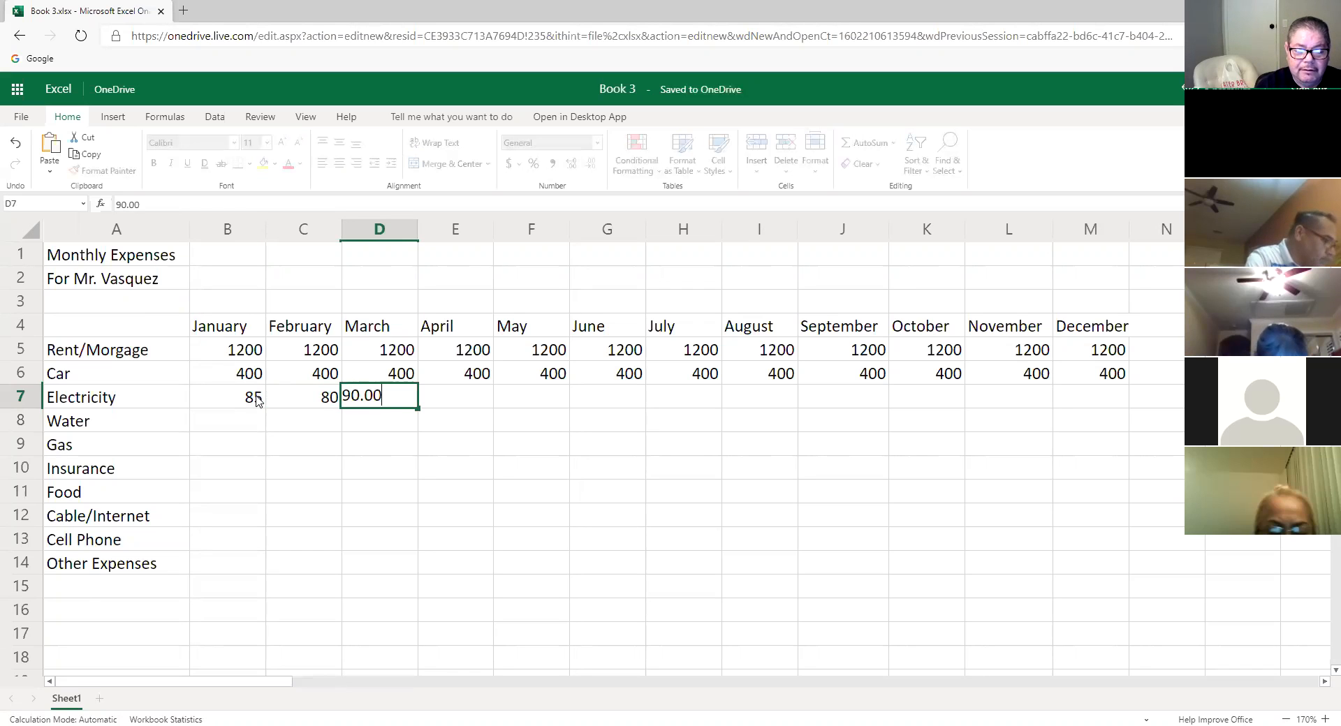
key(Tab)
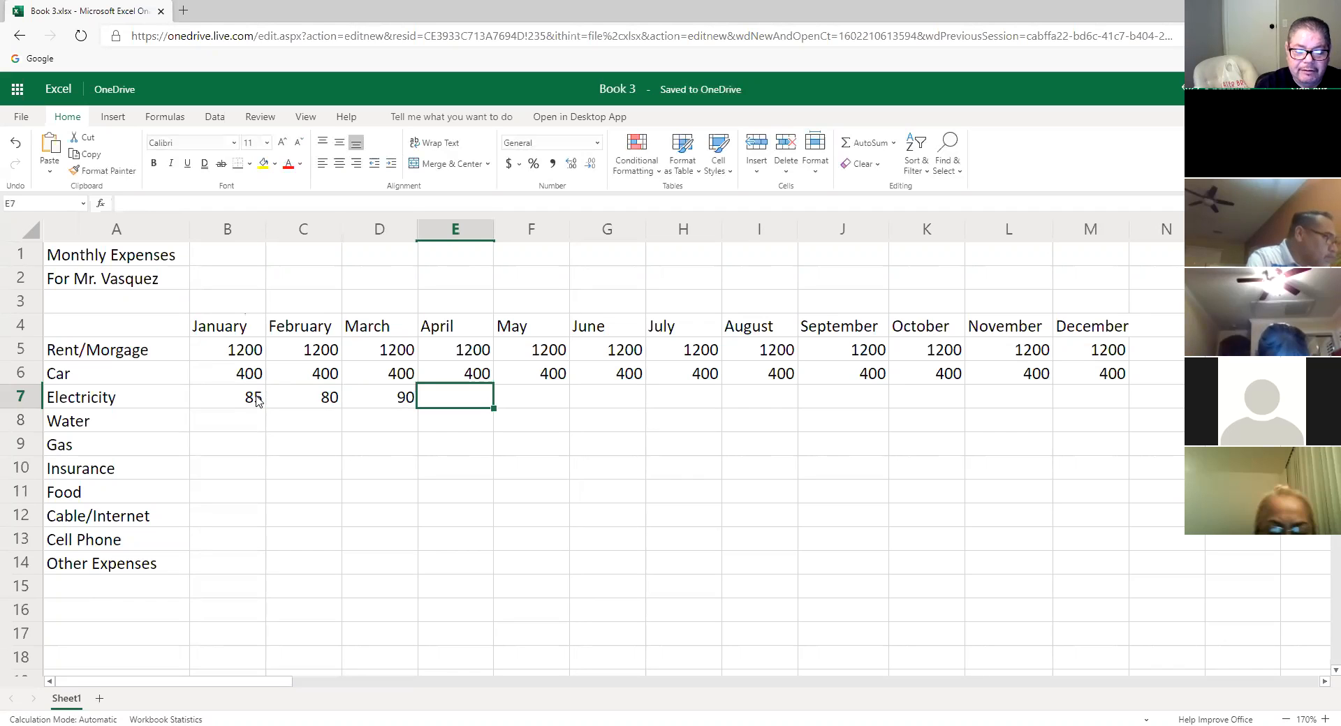
text(100.00)
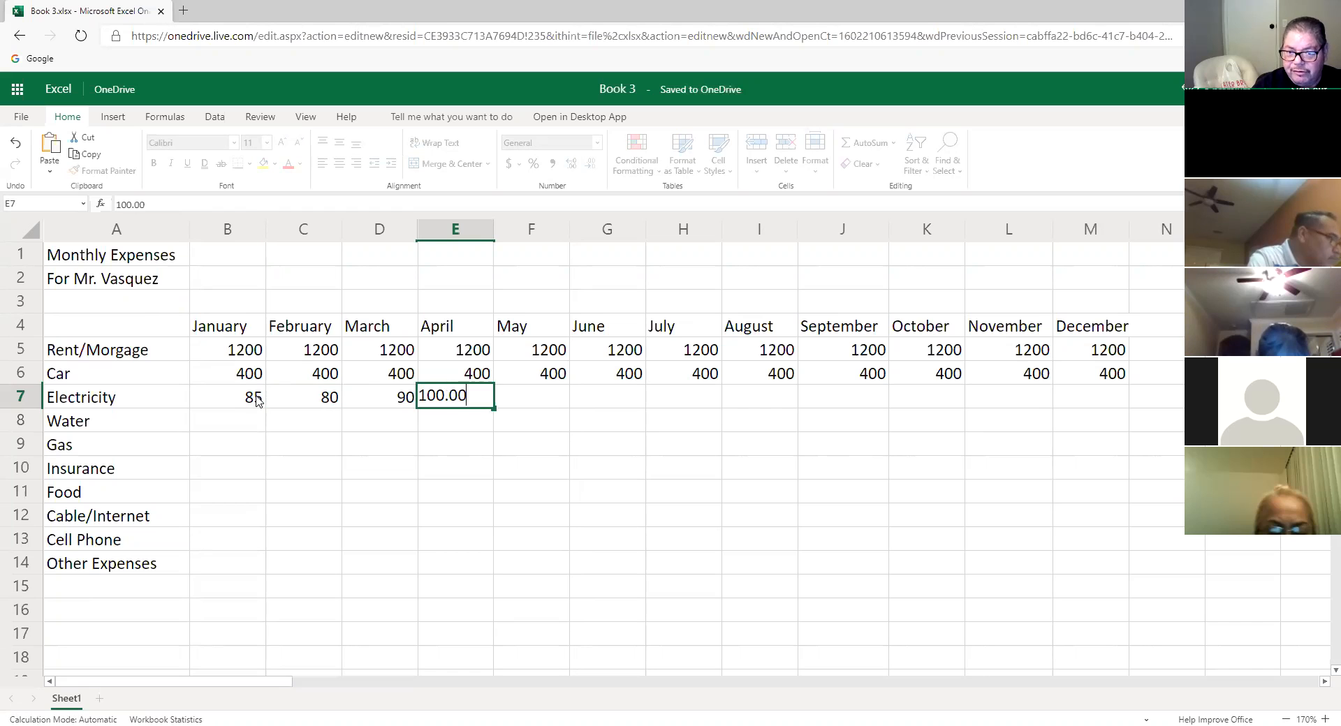
key(Tab)
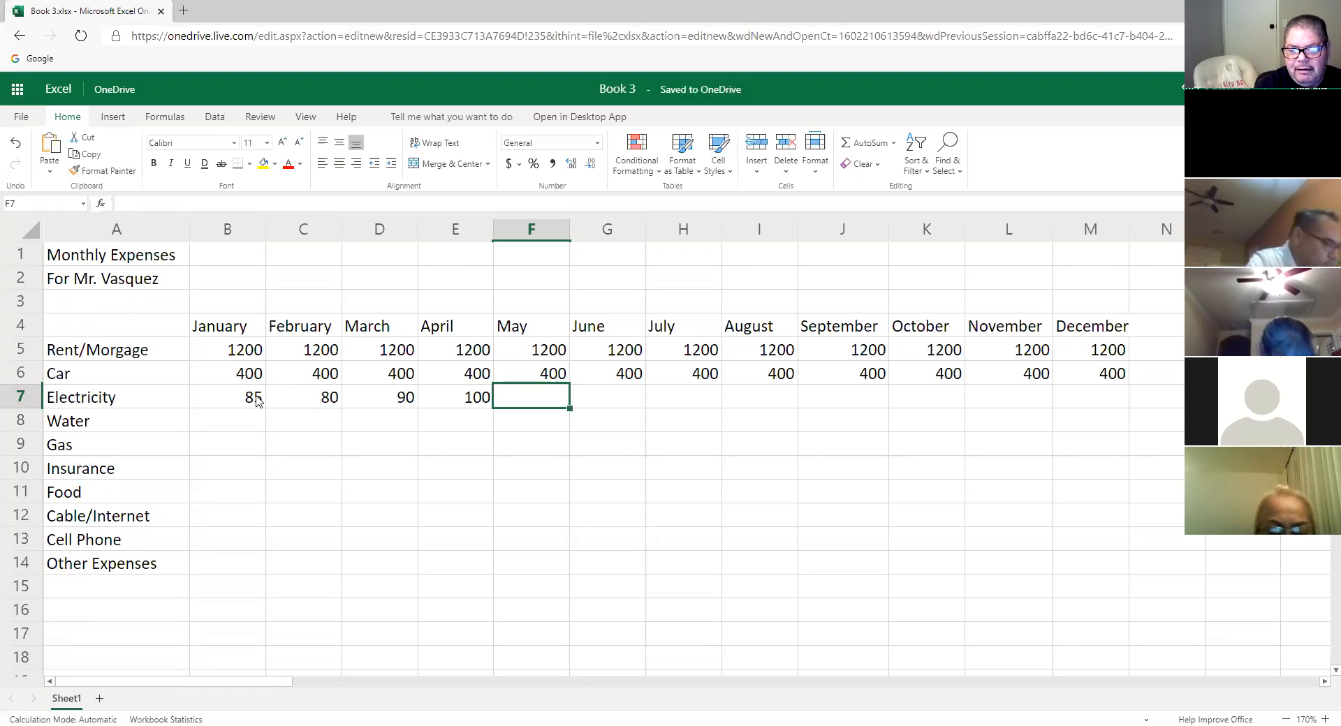
text(12)
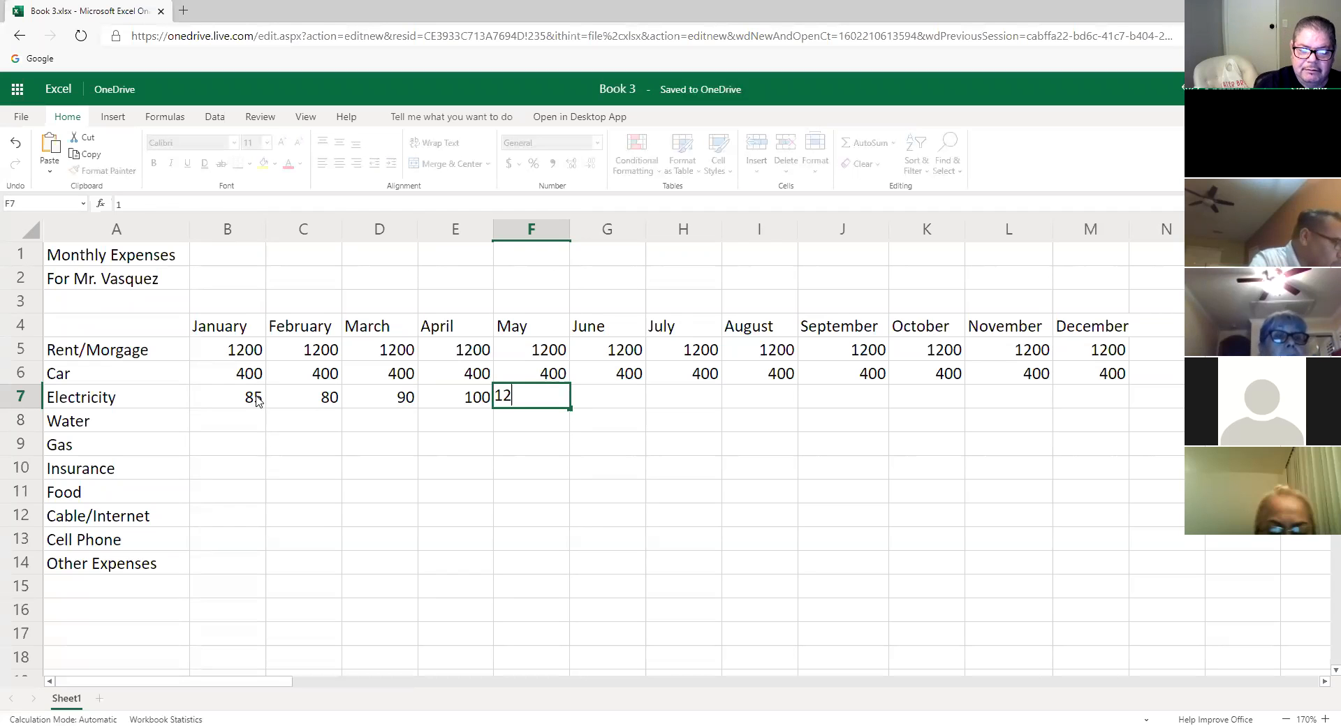
text(0.00)
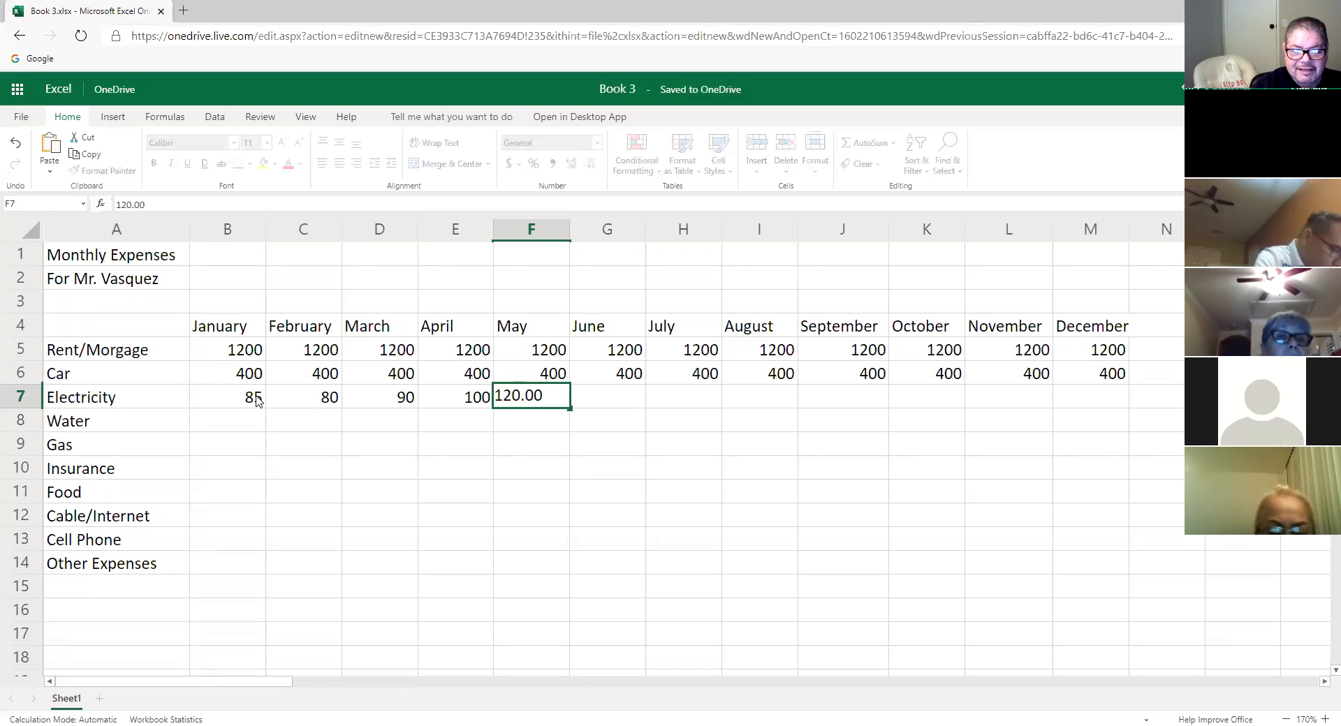
key(Tab)
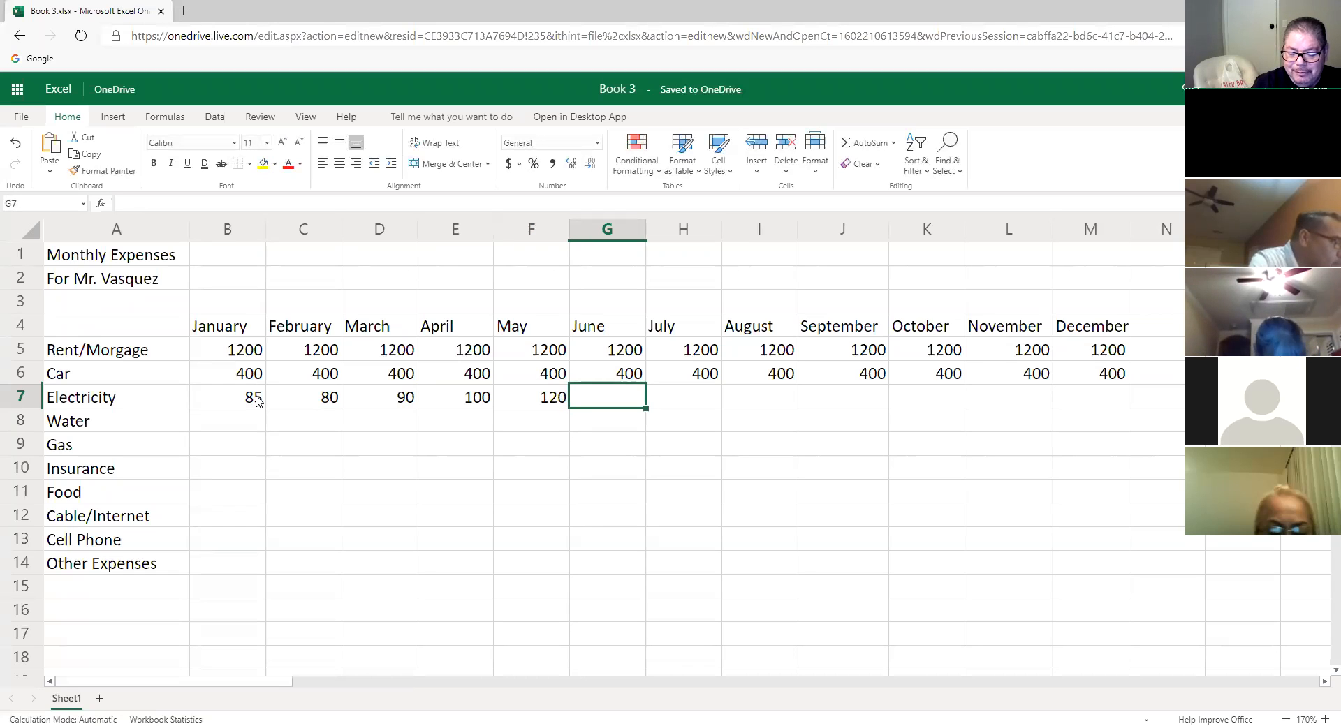
text(180.00)
key(Tab)
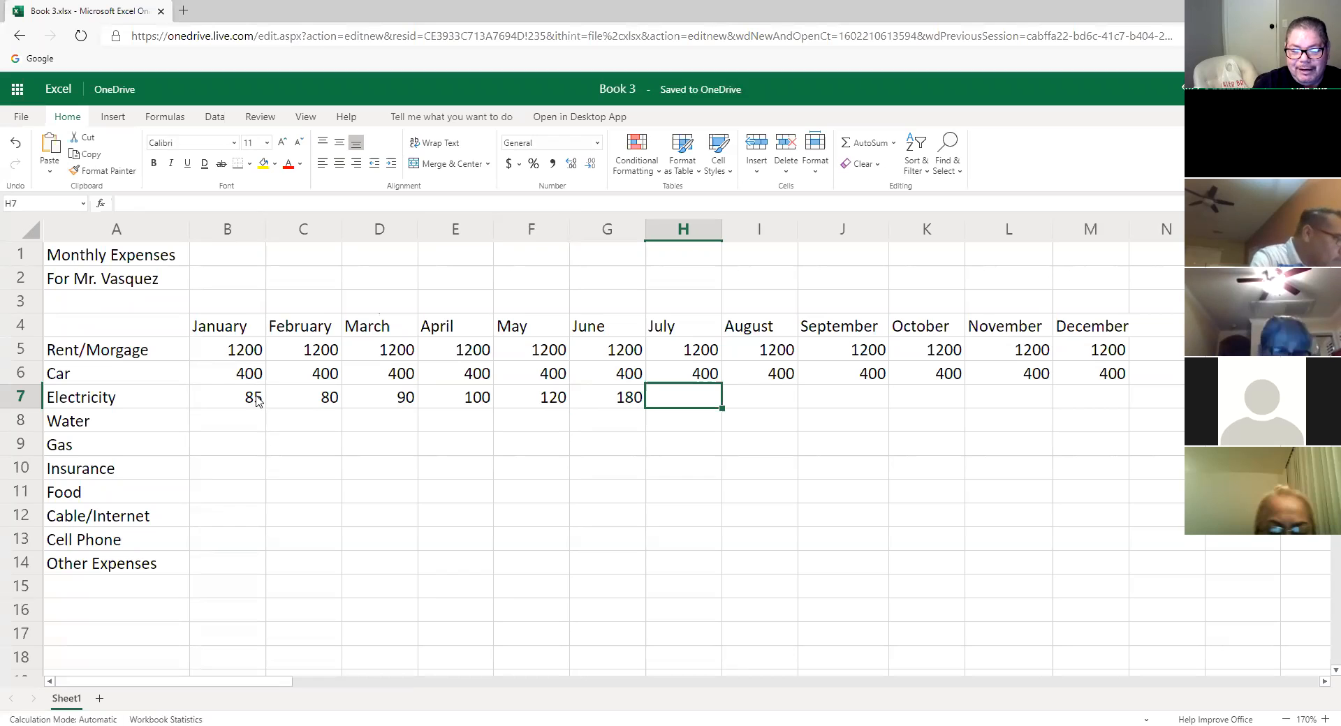
- Enter the Electricity expenses for July through September in row 7: 250.00, 350.00 and 300.00
text(25)
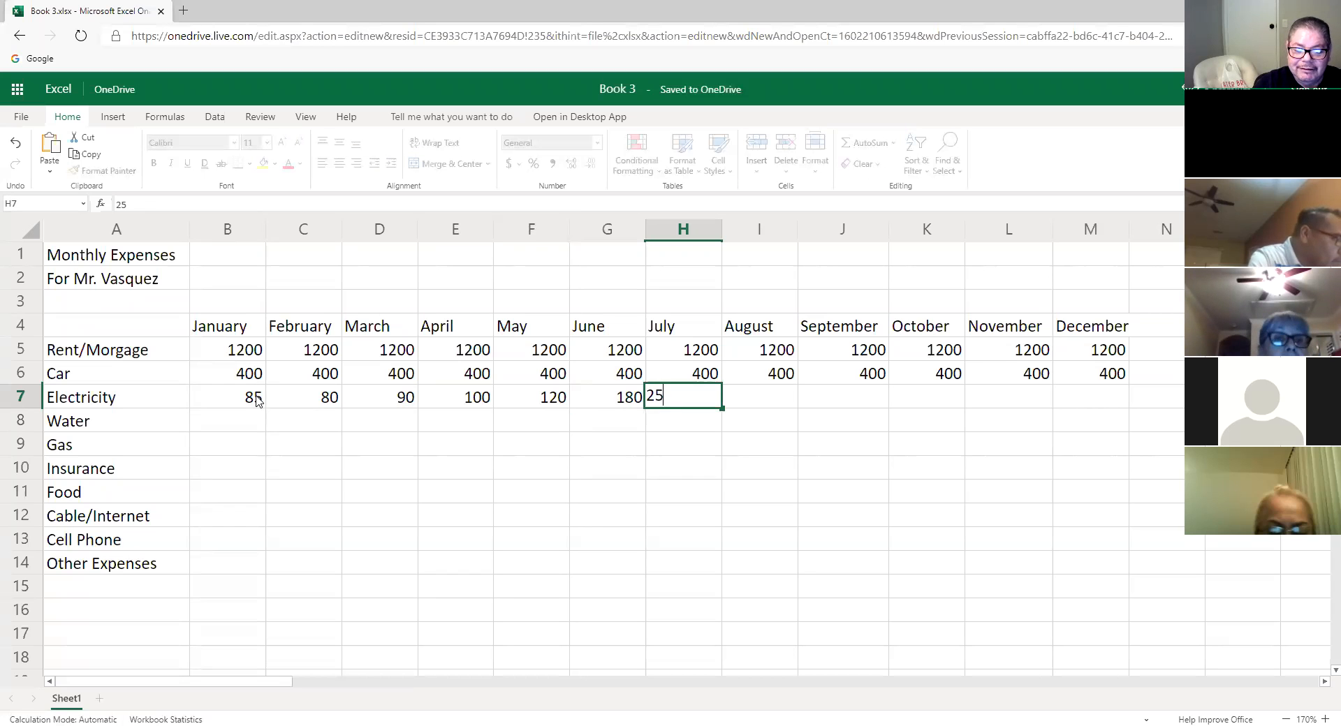
text(0.00)
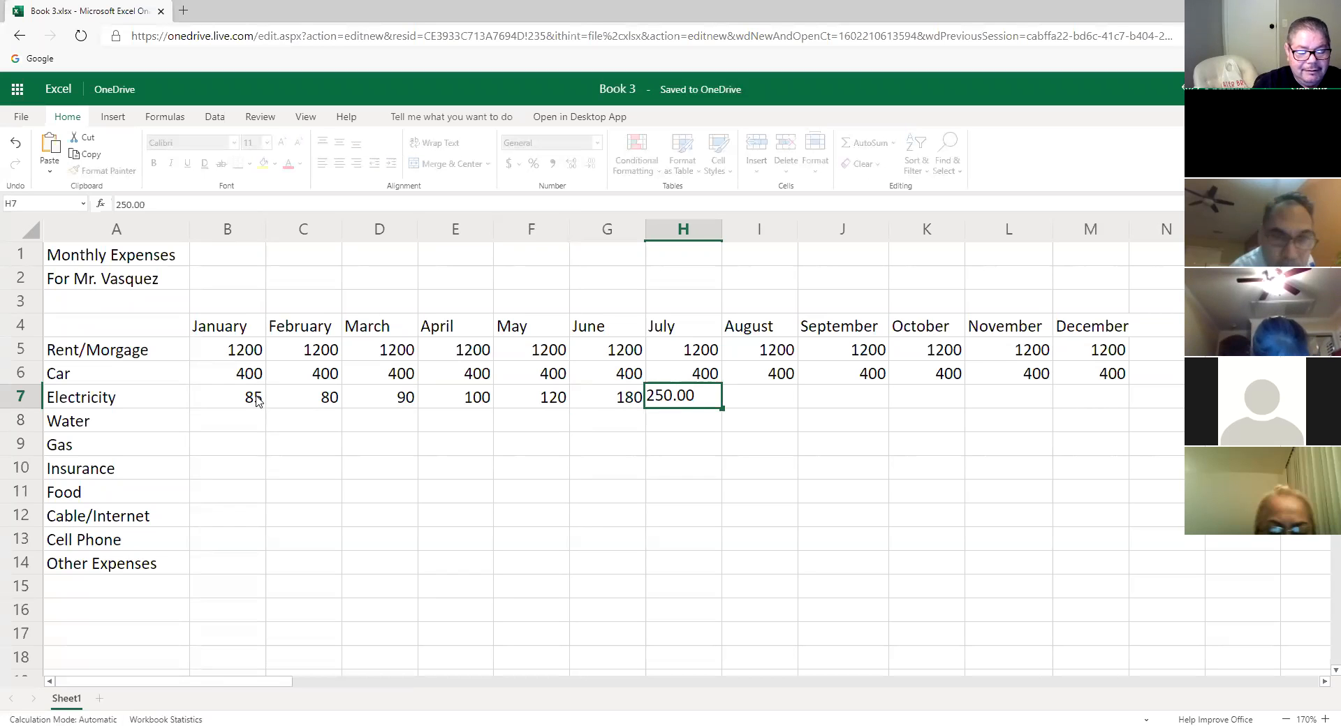
key(Tab)
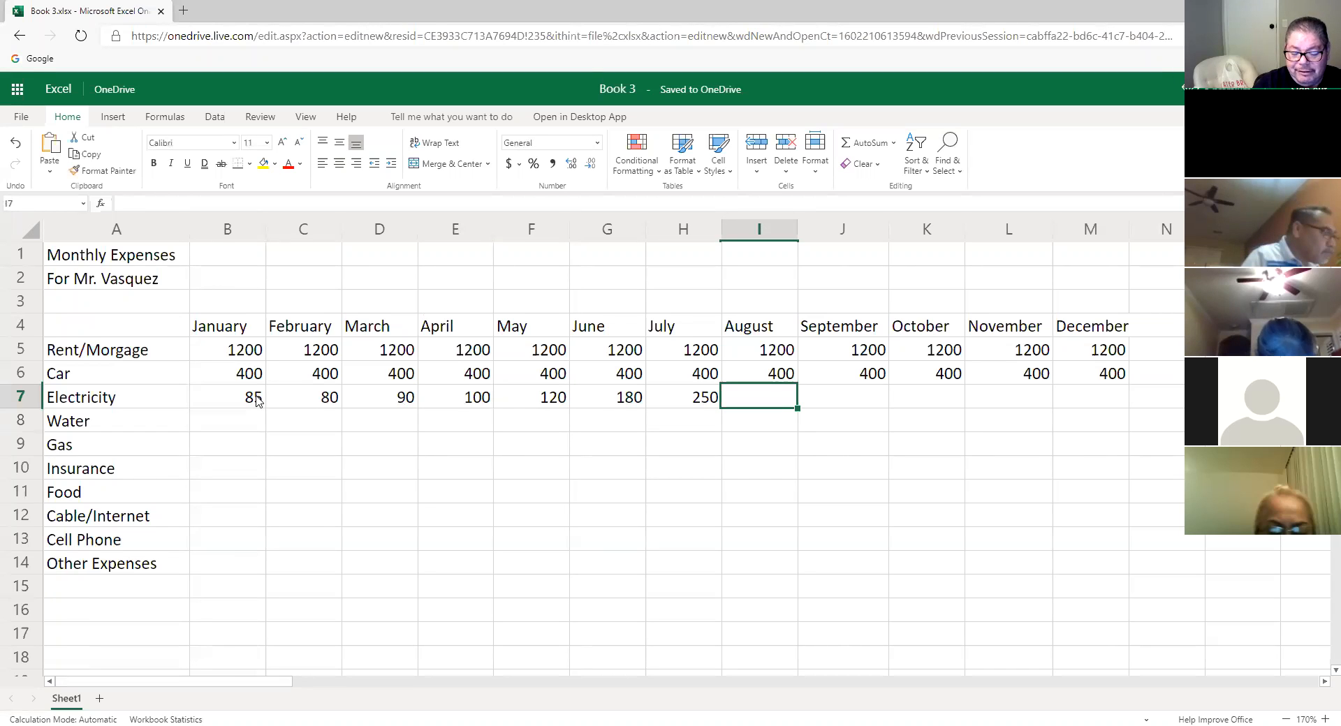
text(350.00)
key(Tab)
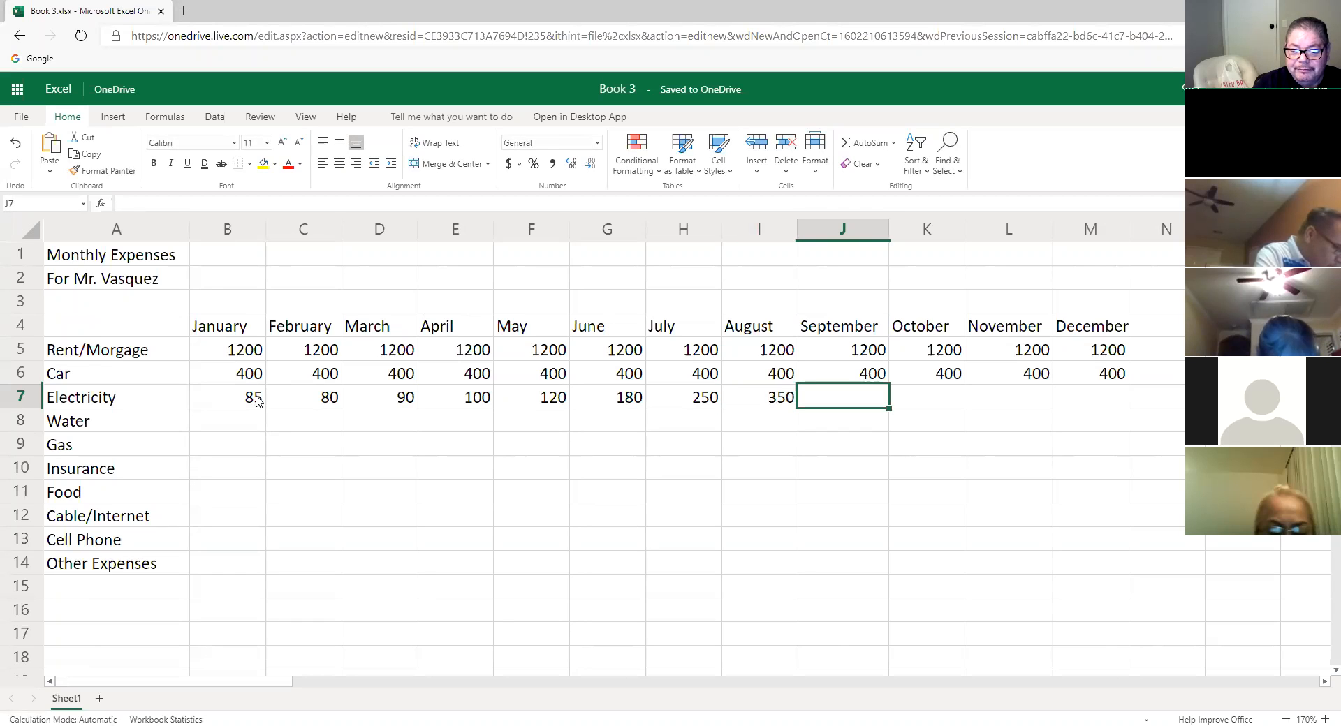
text(300.00)
key(Tab)
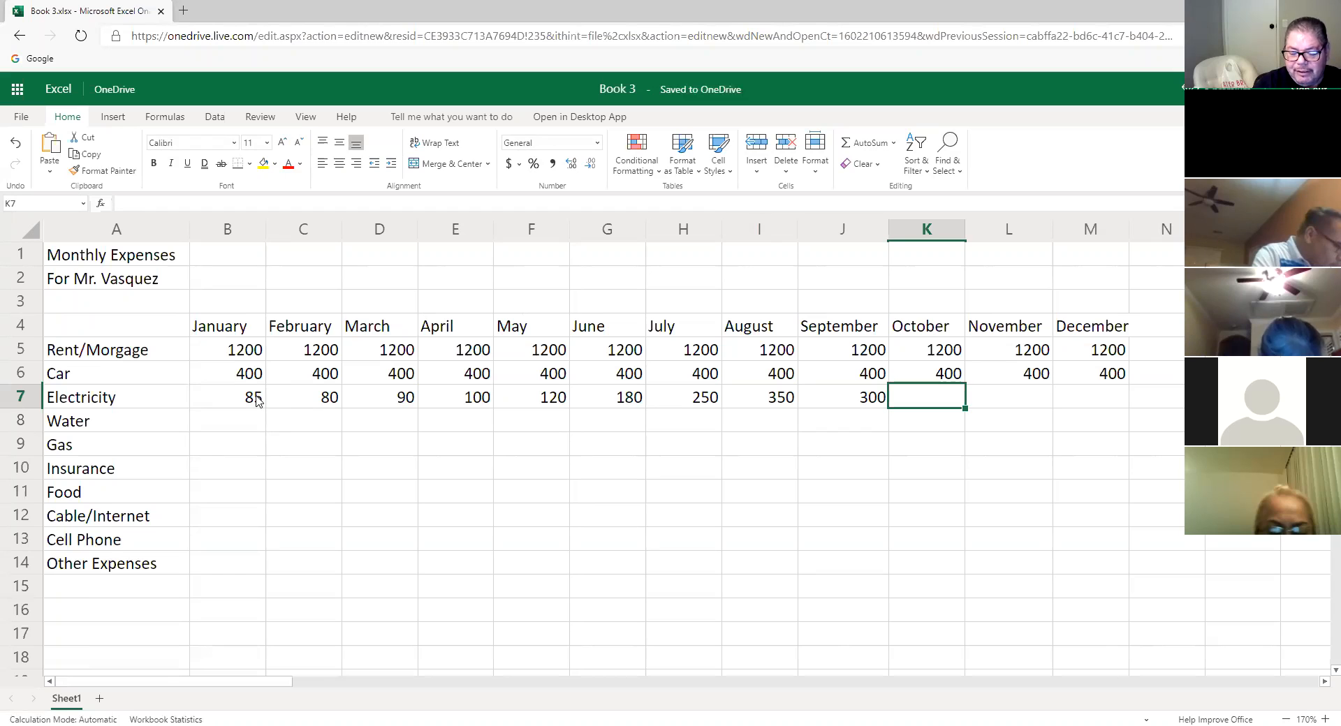
- Enter the Electricity expenses for October through December in row 7: 250.00, 150.00 and 100.00
text(250.00)
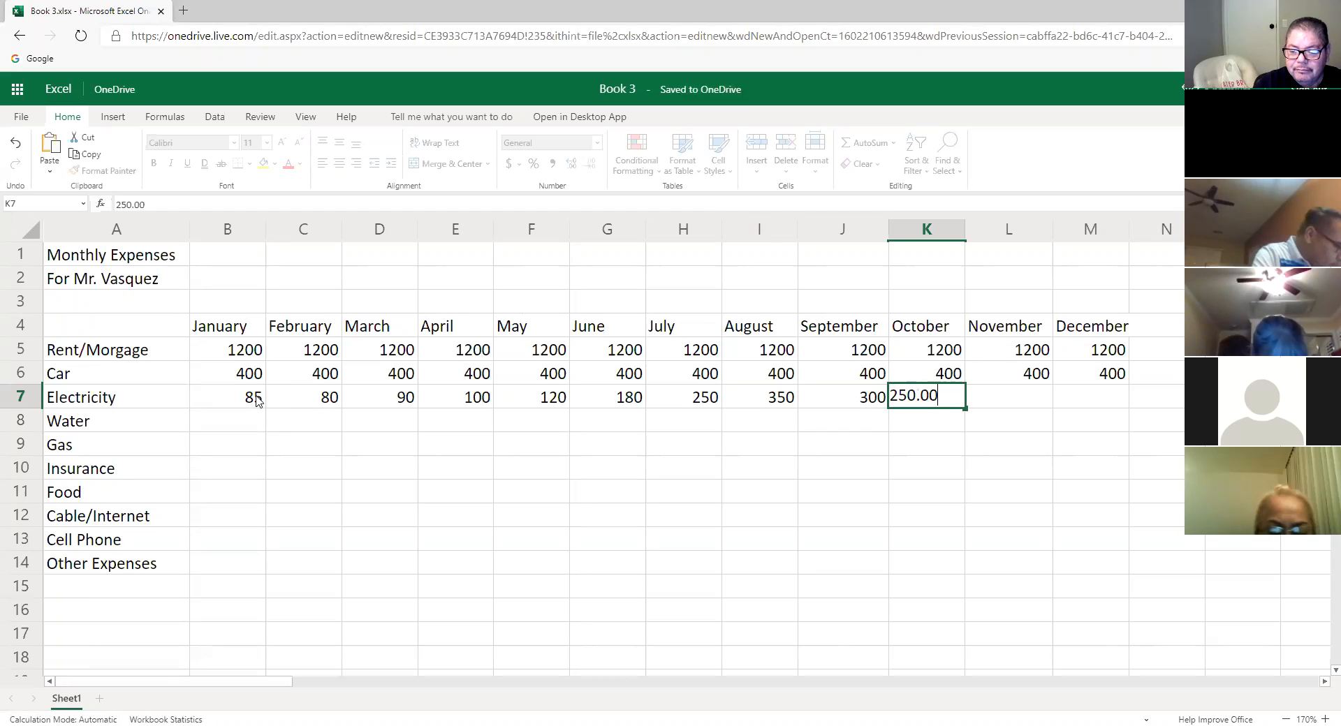
key(Tab)
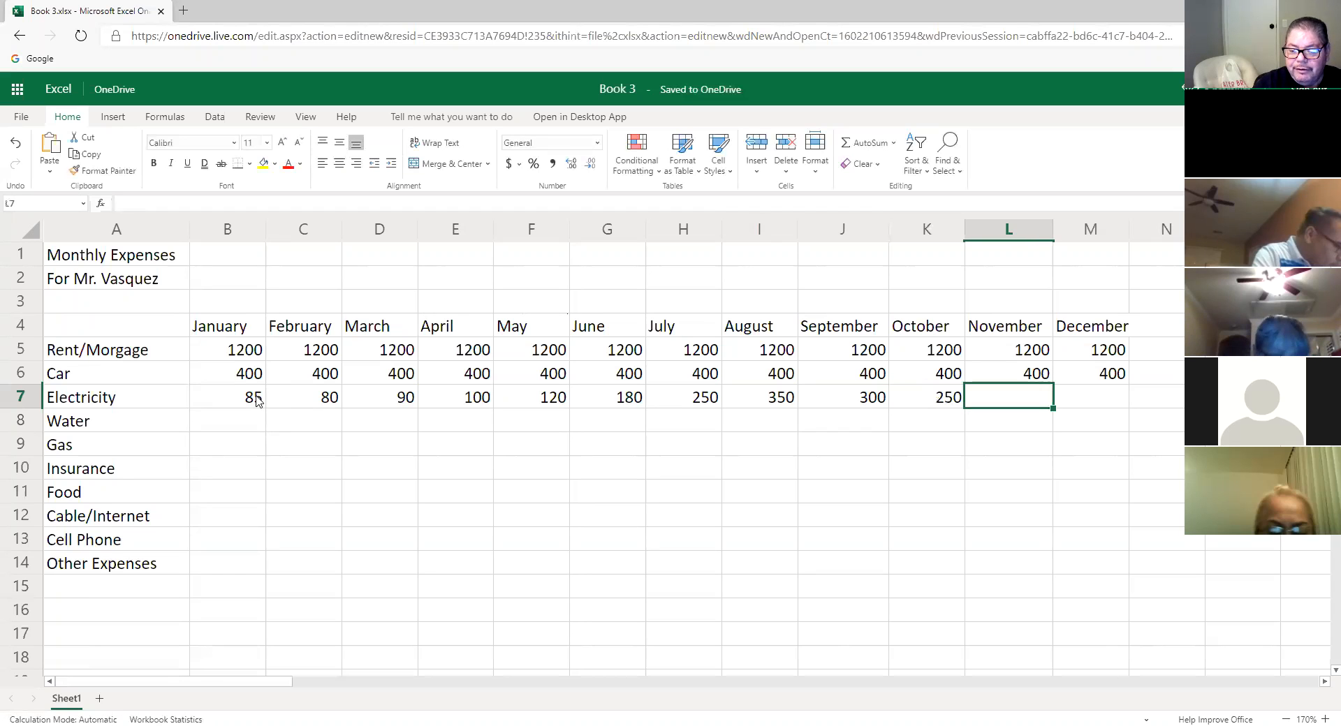
text(150.00)
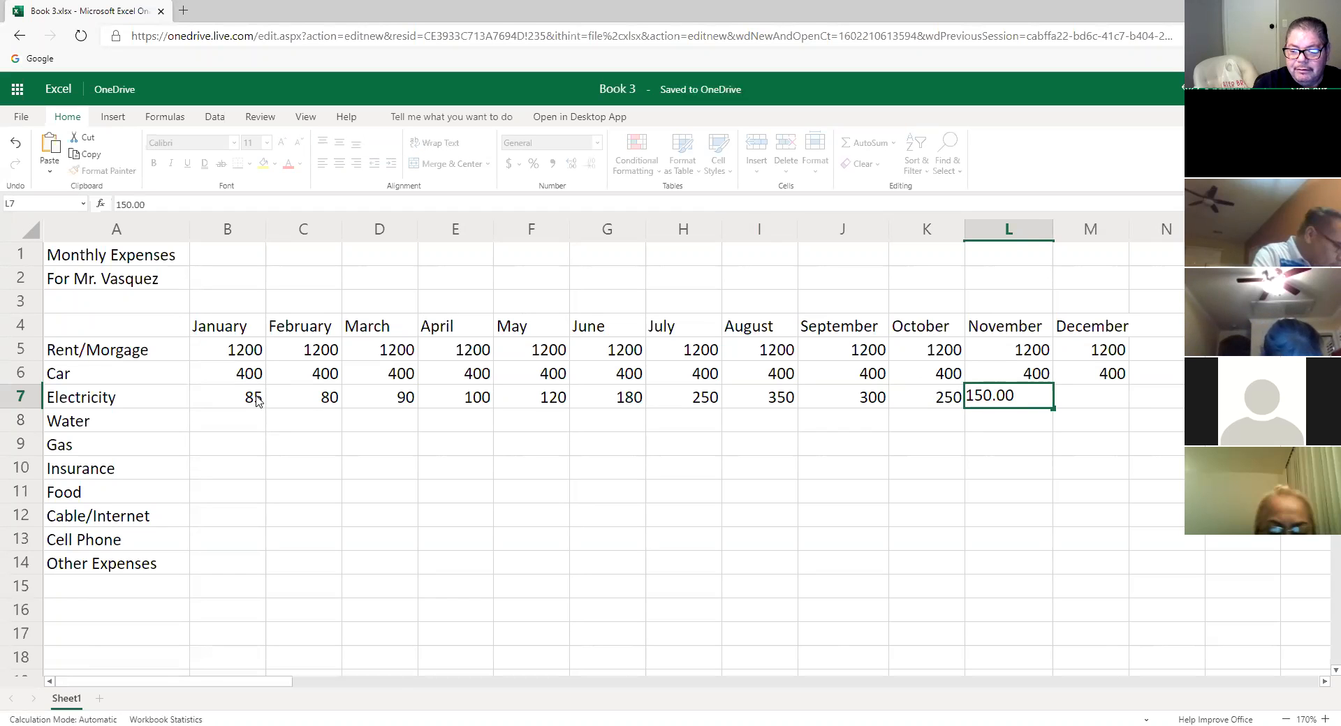
key(Tab)
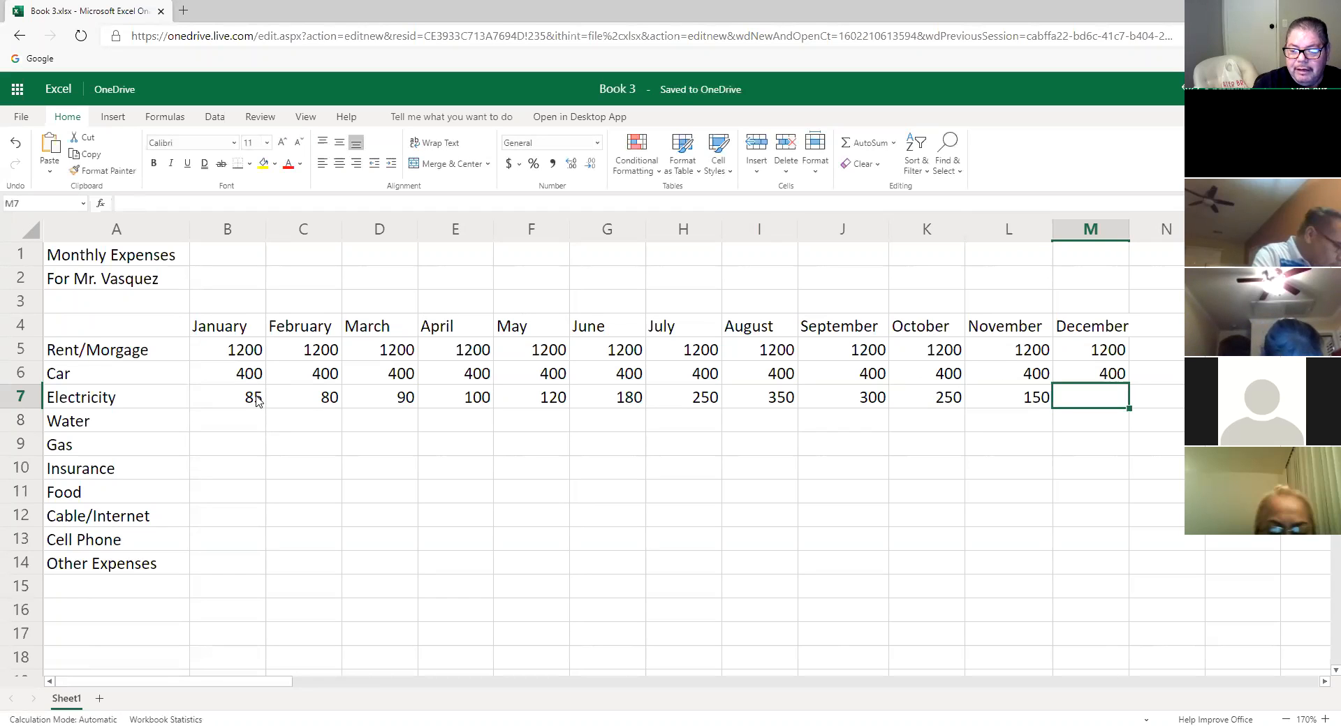
text(1)
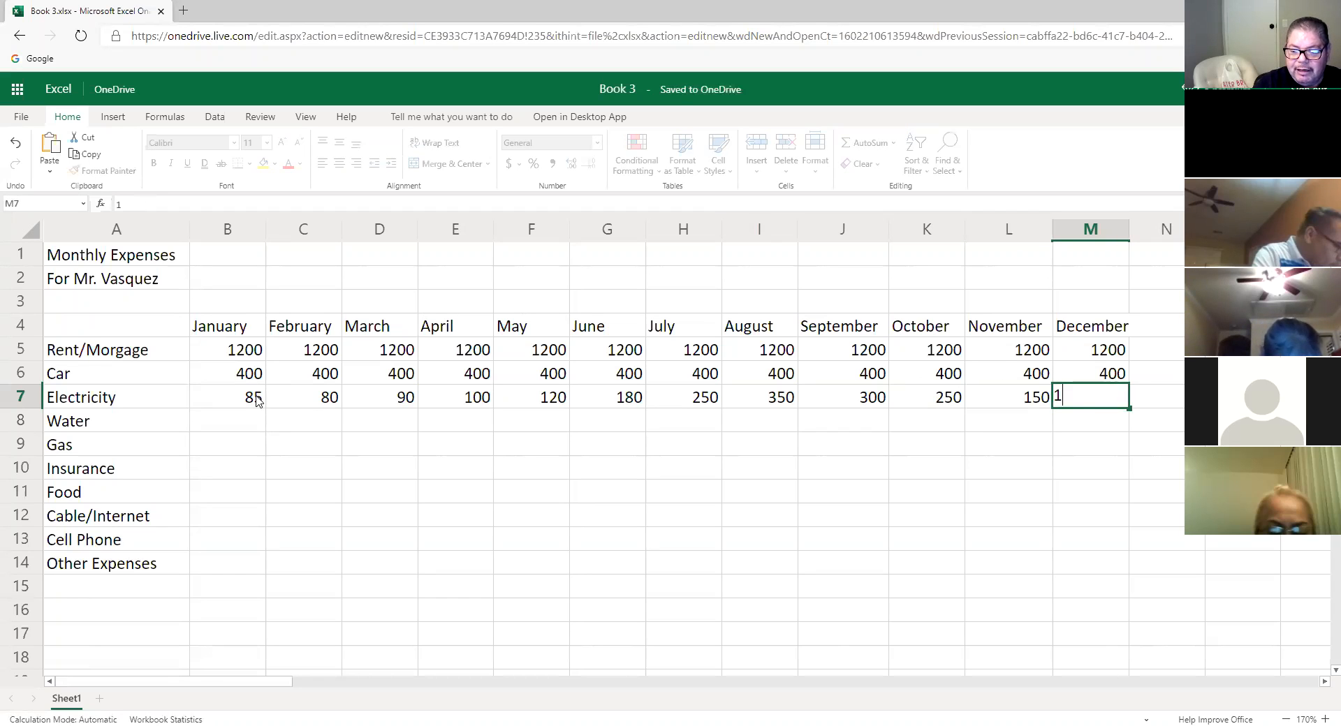
text(00.00)
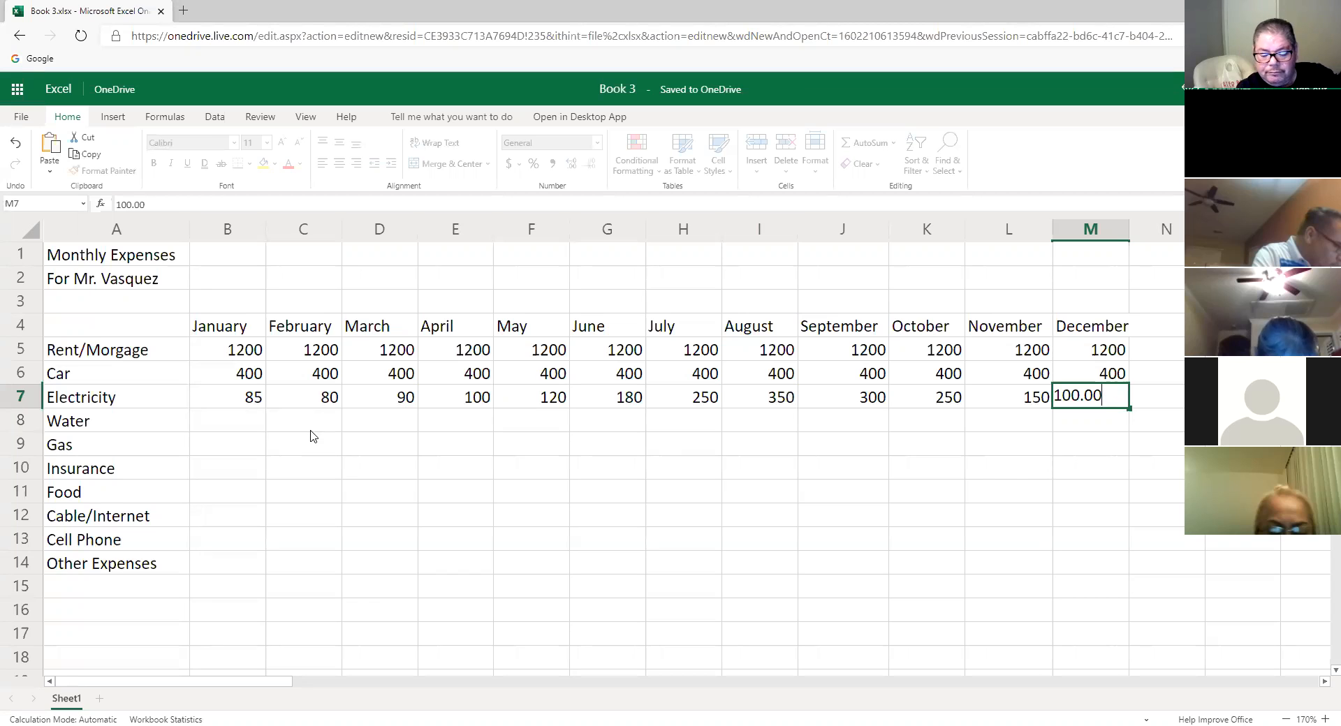
key(Return)
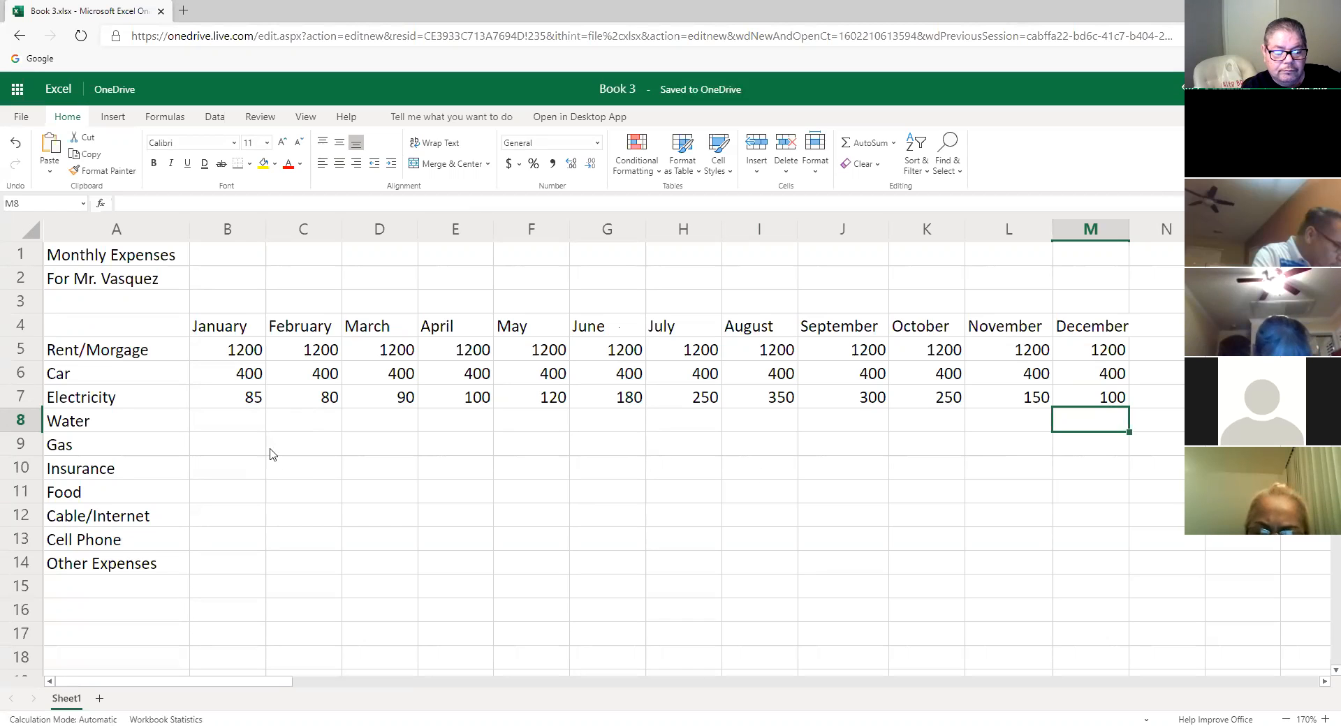
- Enter 100 as the Water expense for January, February and March in cells B8 to D8
click(253, 428)
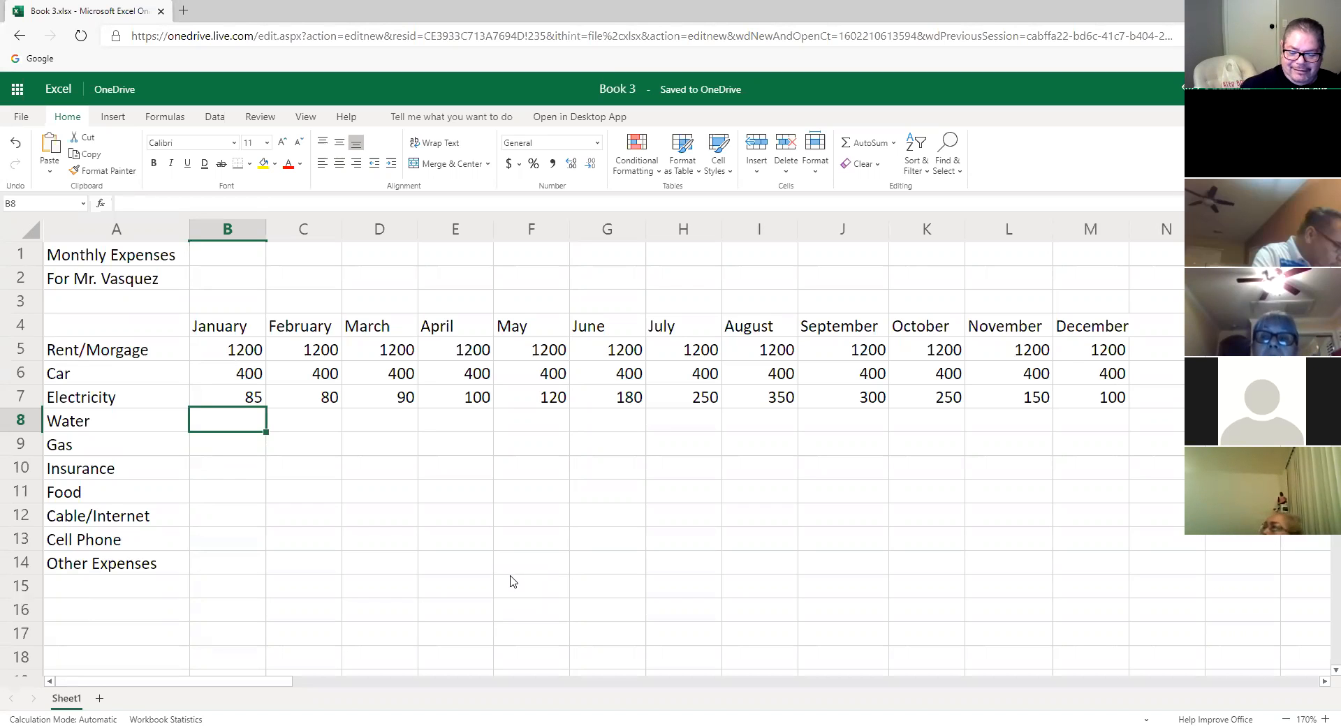
text(100)
key(Tab)
key(Tab)
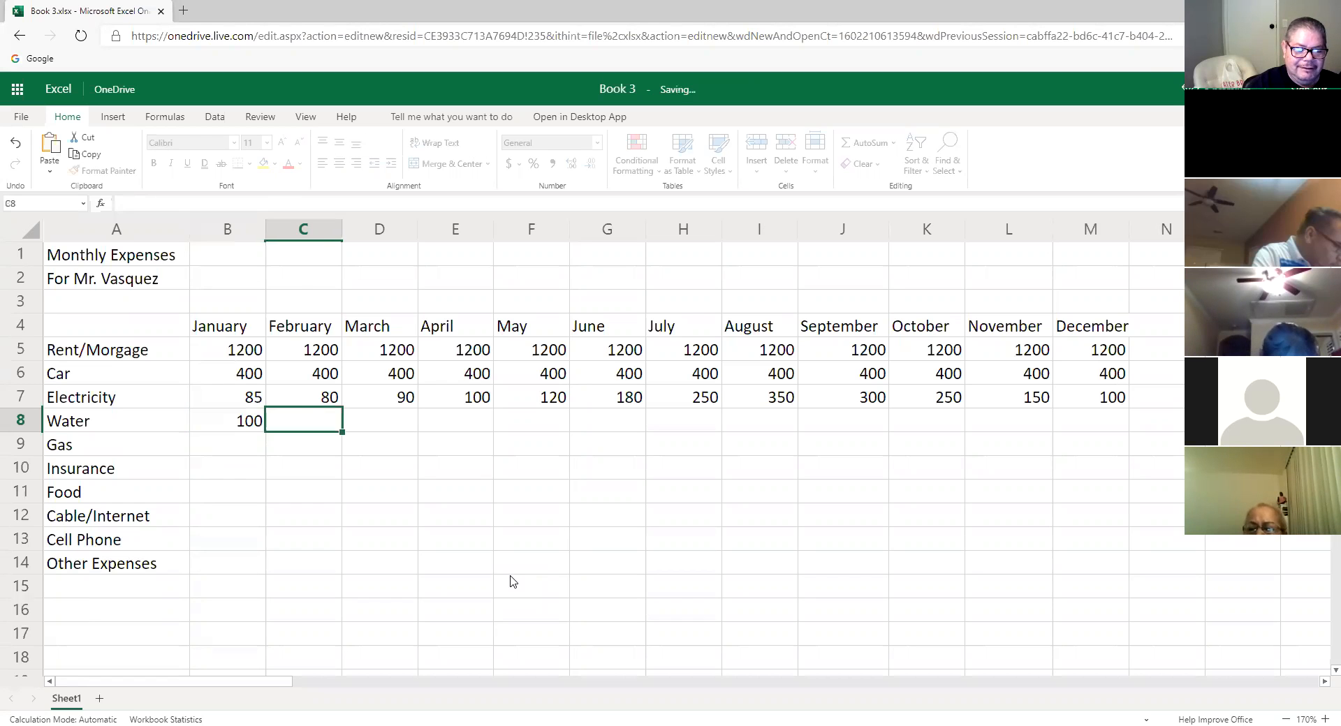
key(shift+Tab)
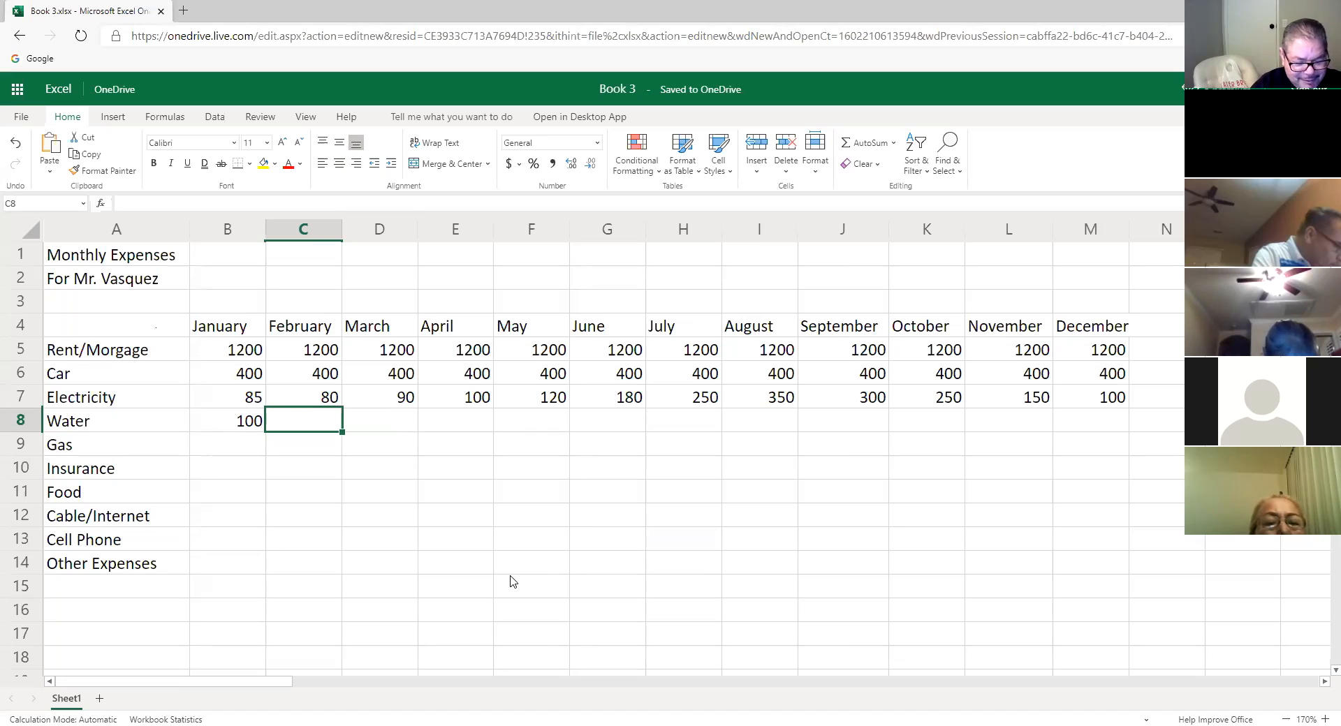
text(100)
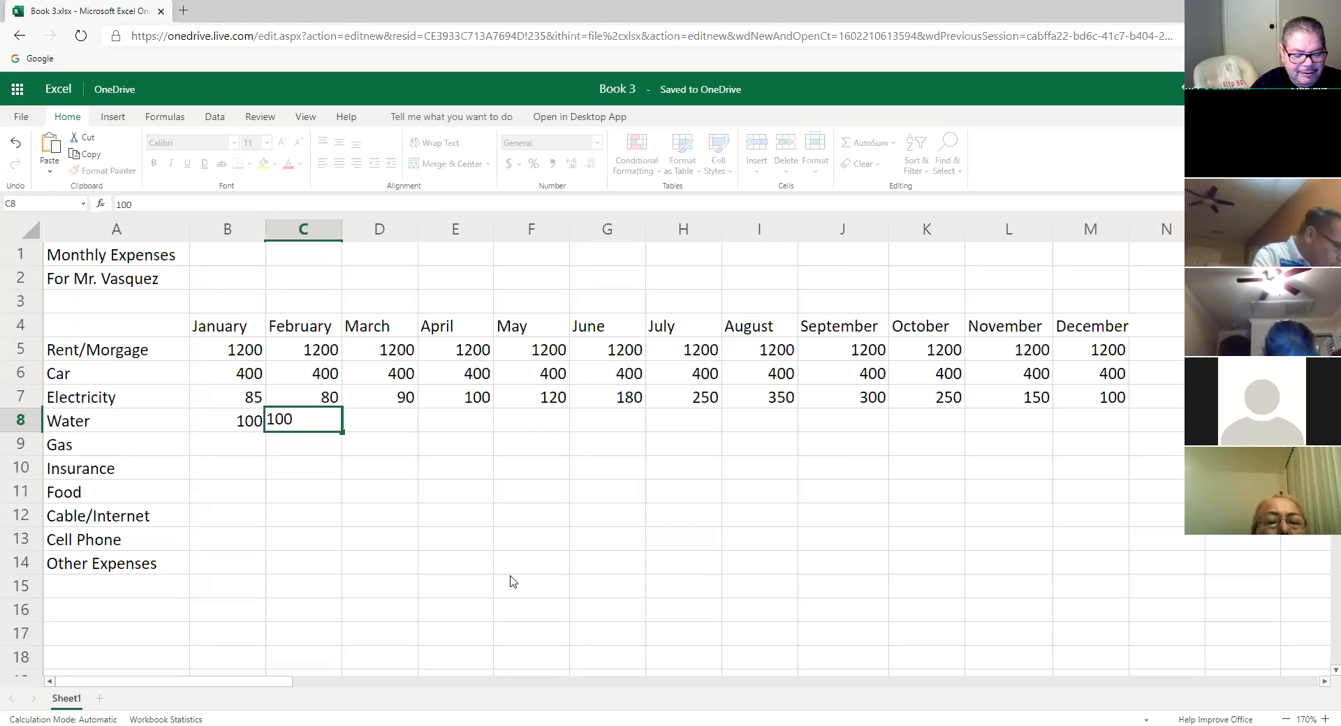
key(Tab)
text(100)
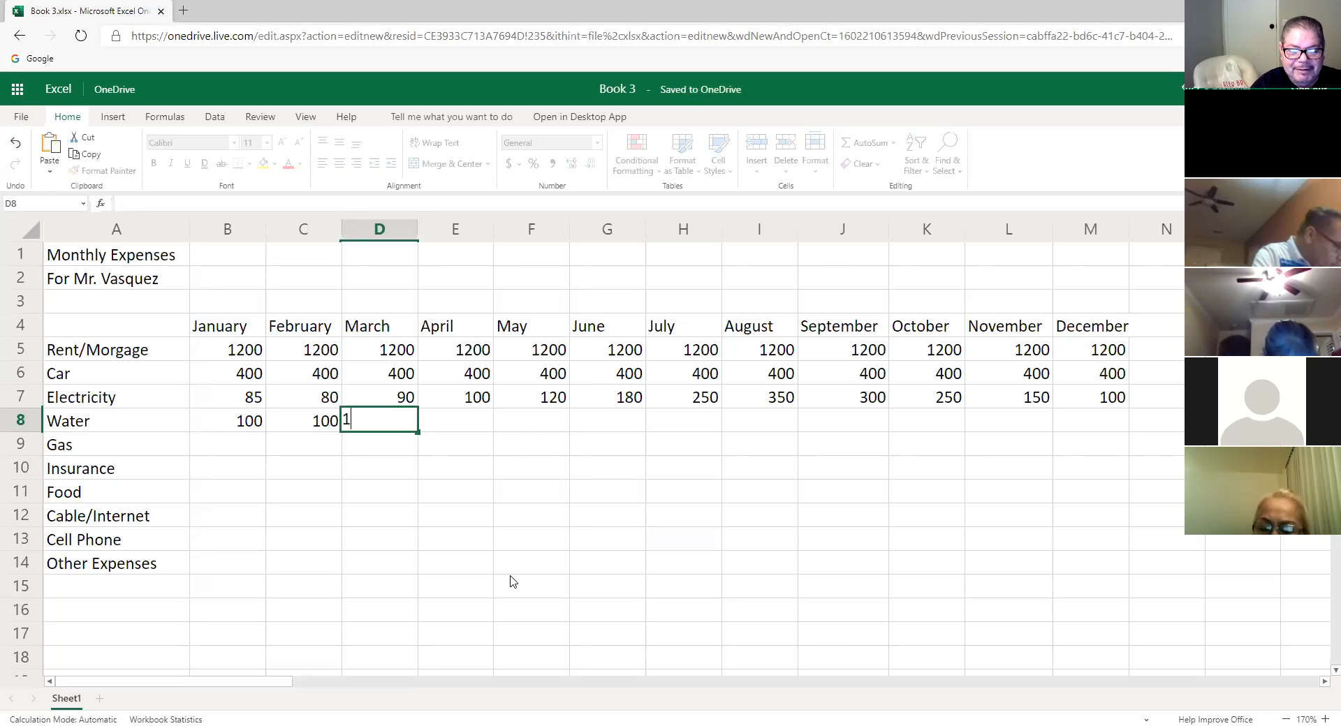
key(Tab)
- Enter 100 as the Water expense for April, May and June in cells E8 to G8
text(100)
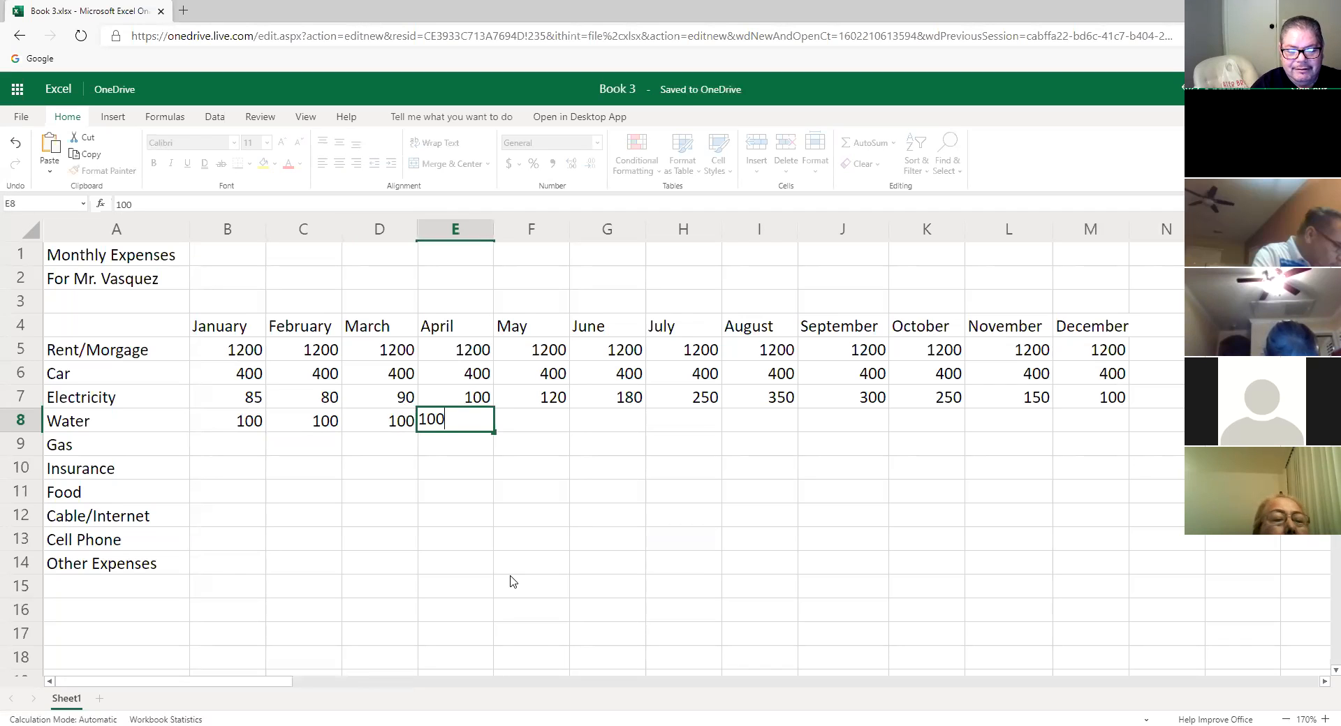
key(Tab)
text(100)
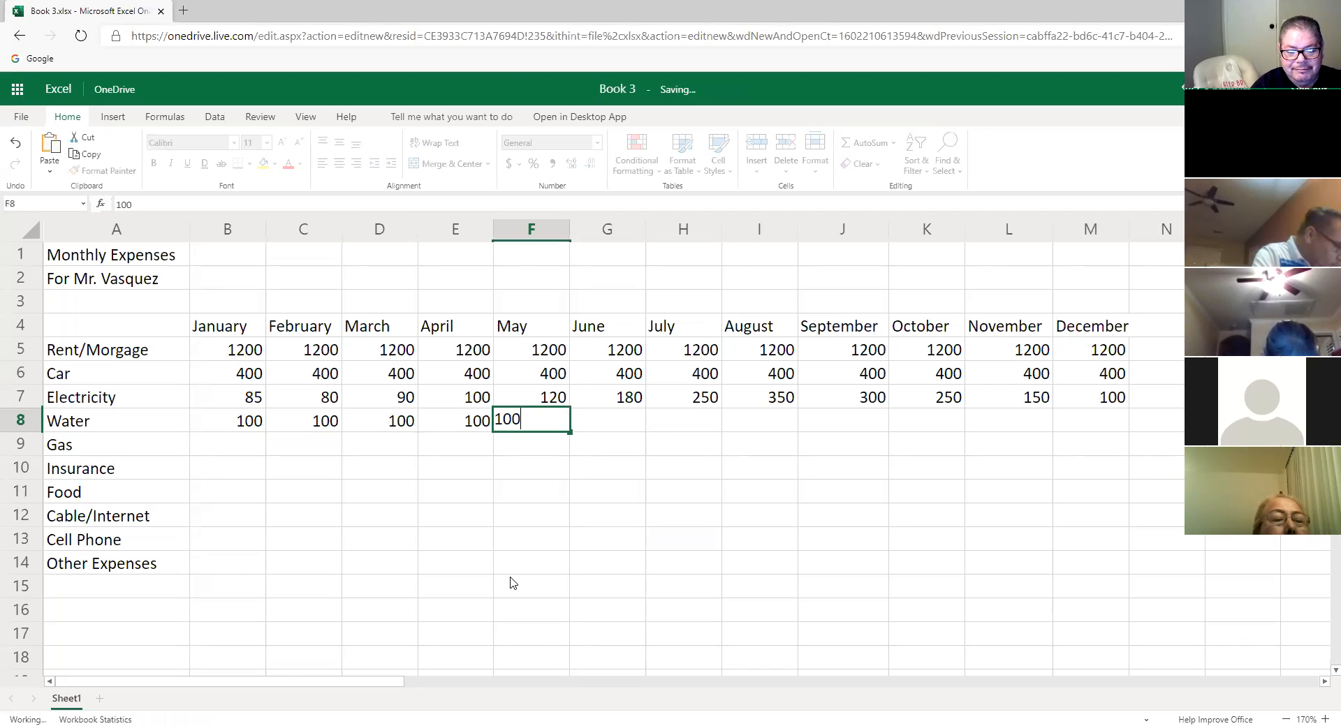
key(Tab)
text(100)
key(Tab)
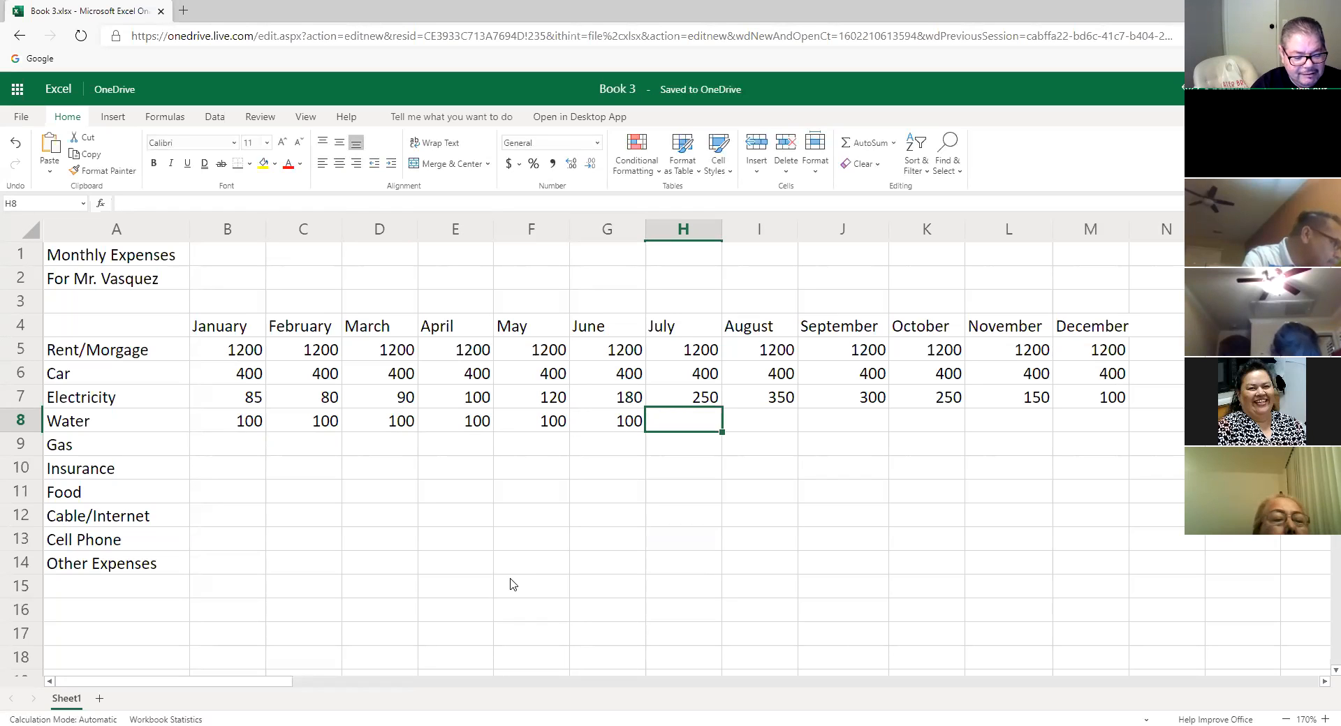
- Return to January in the Water row and change the January, February and March amounts to 60 each
key(Left)
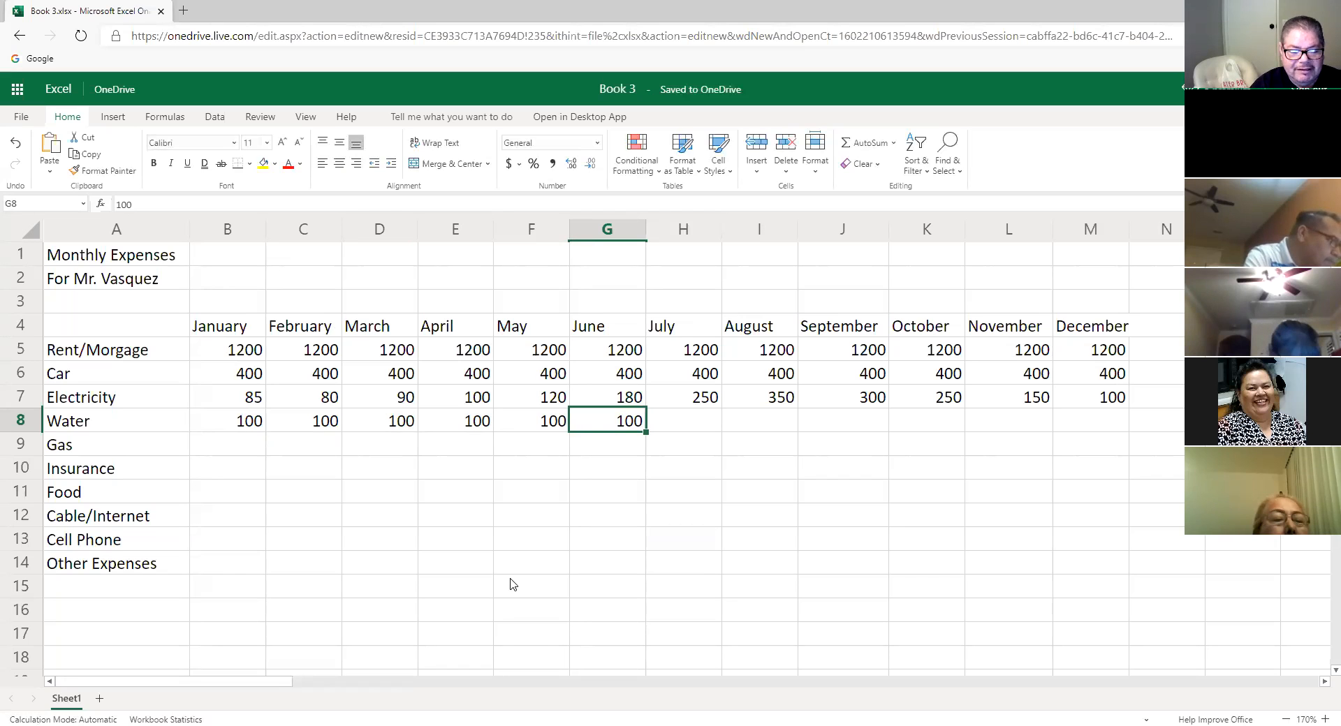
key(Left)
key(Left)
key(Left)
key(Left)
key(Left)
key(Left)
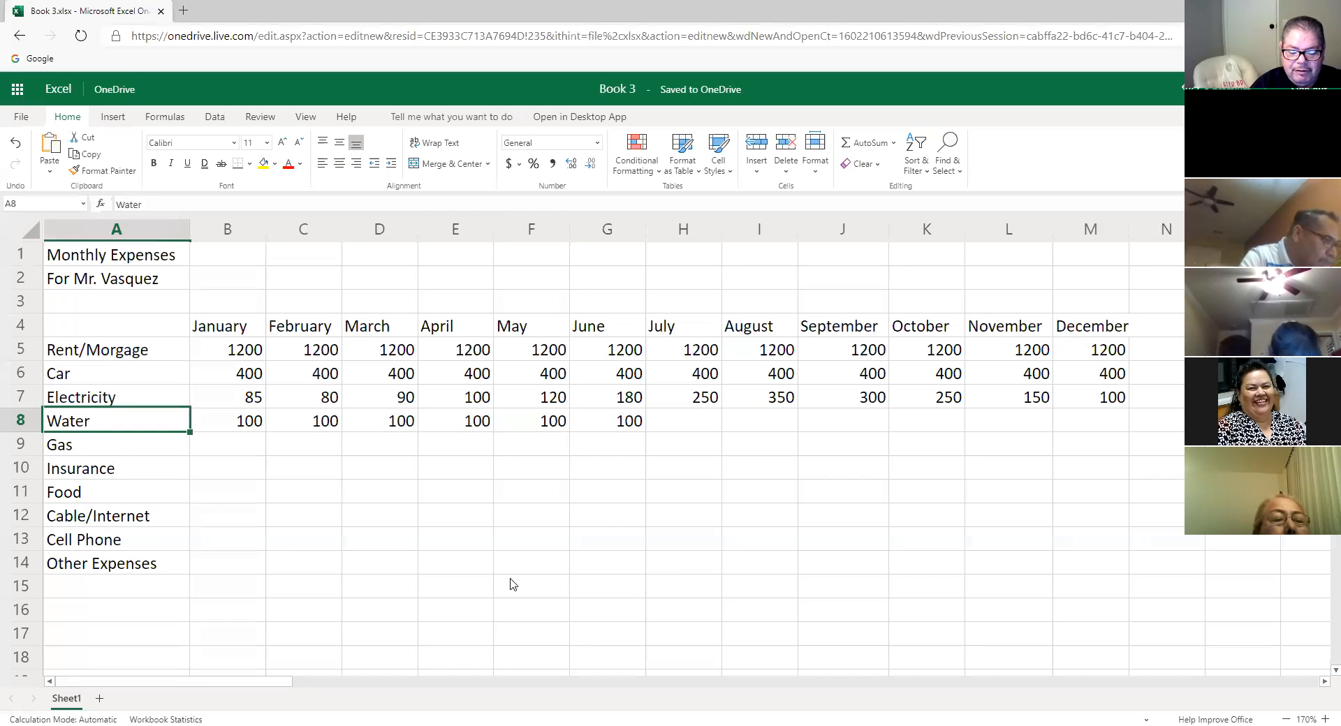
key(Right)
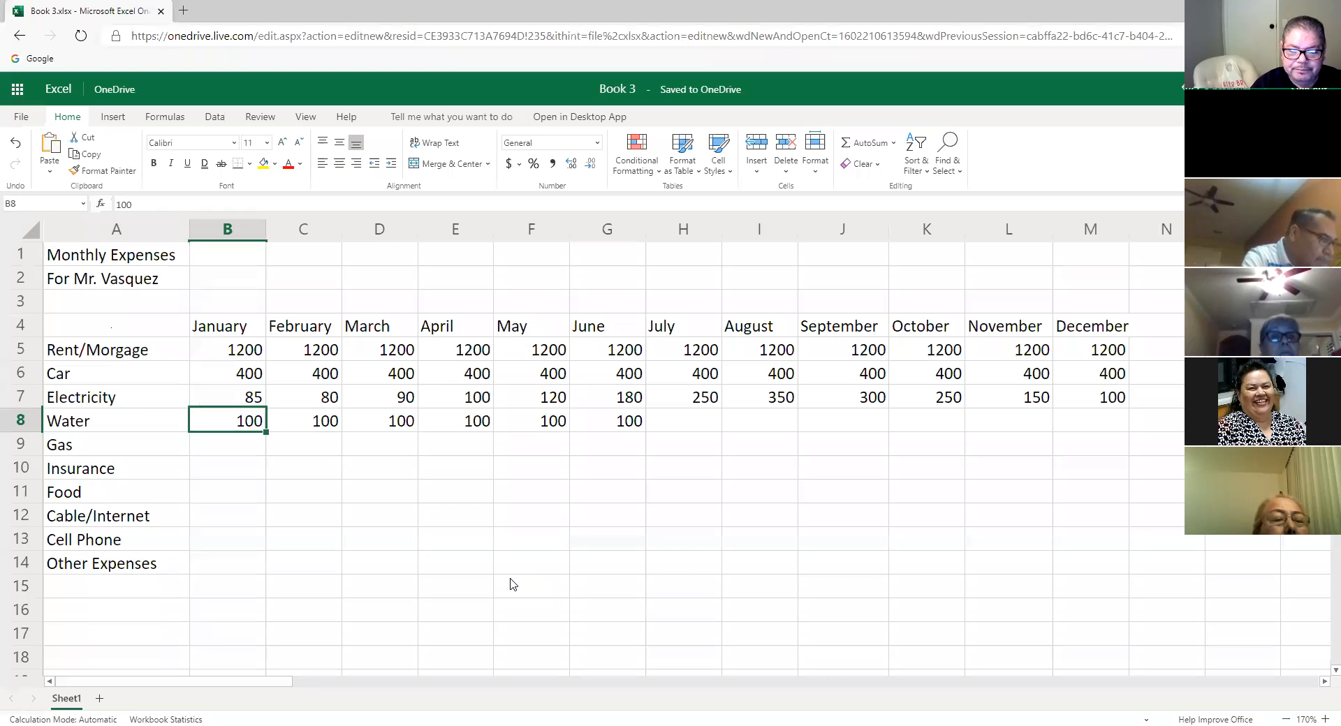
text(60)
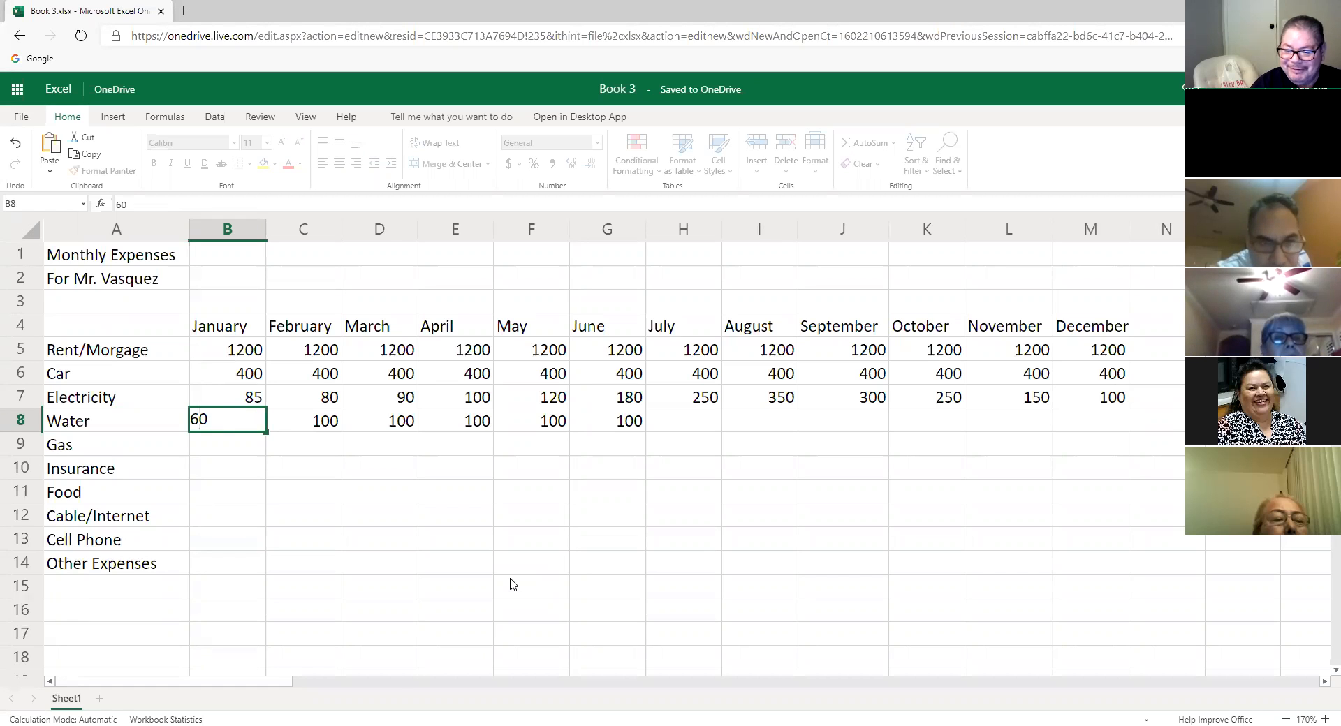
key(Right)
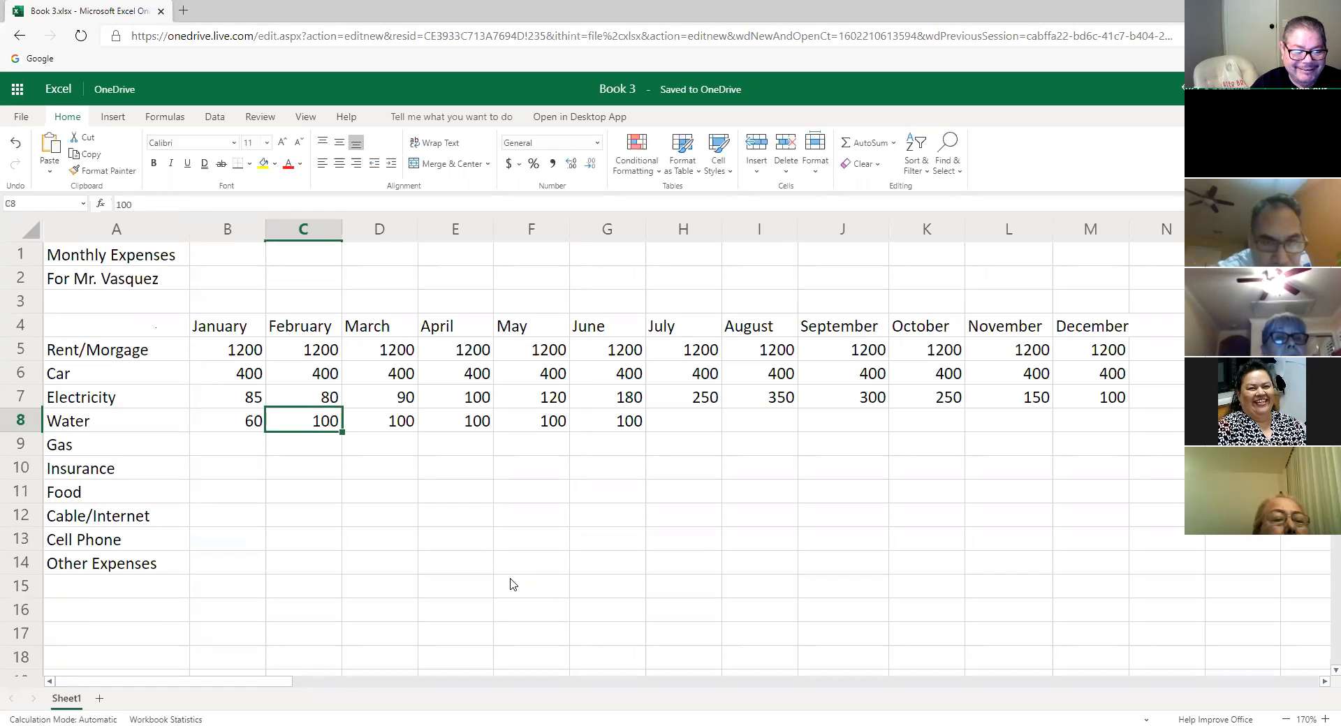
text(60)
key(Right)
text(60)
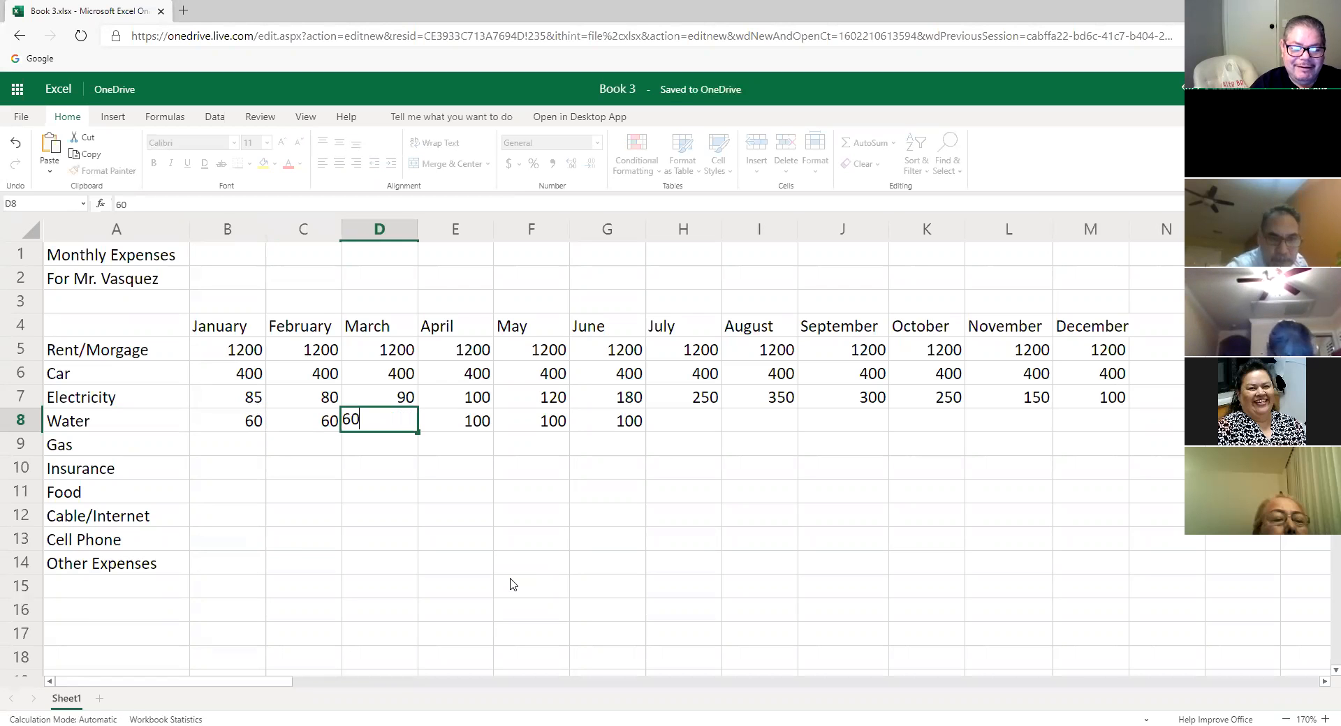
key(Right)
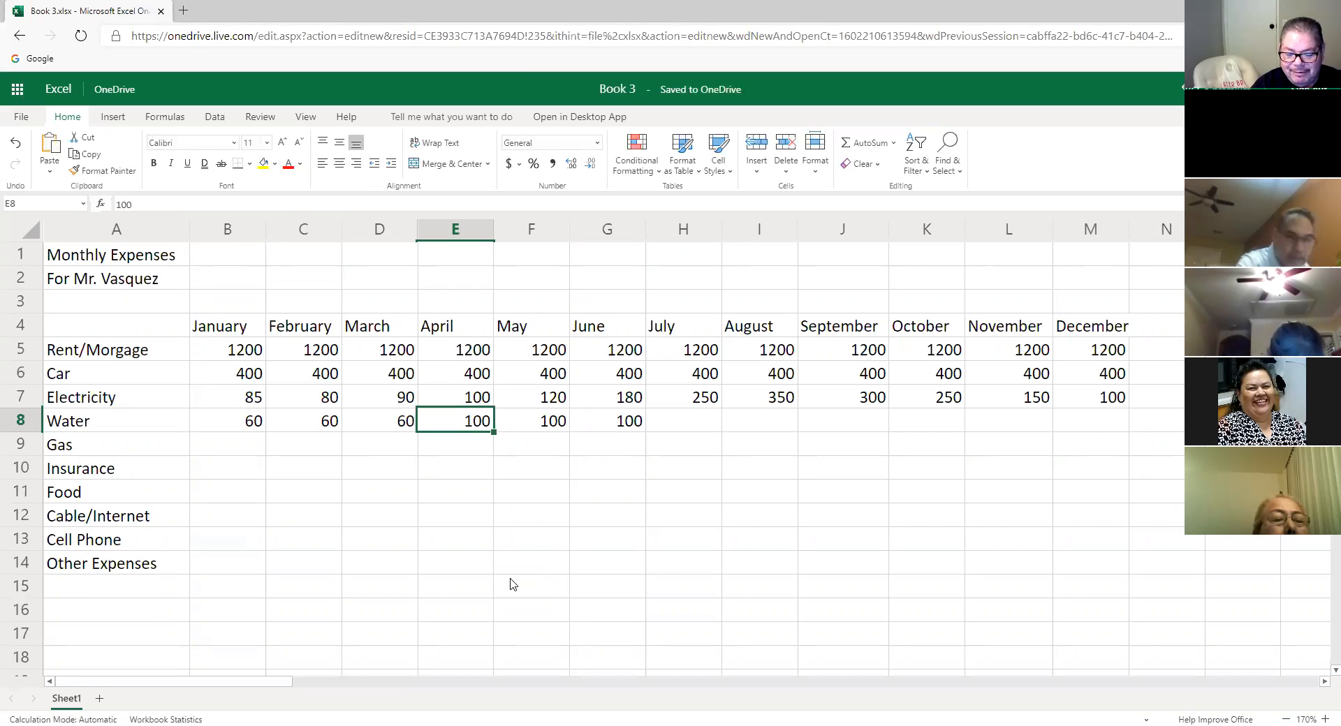
- Change the April and May Water expenses in E8 and F8 to 80 each
text(80)
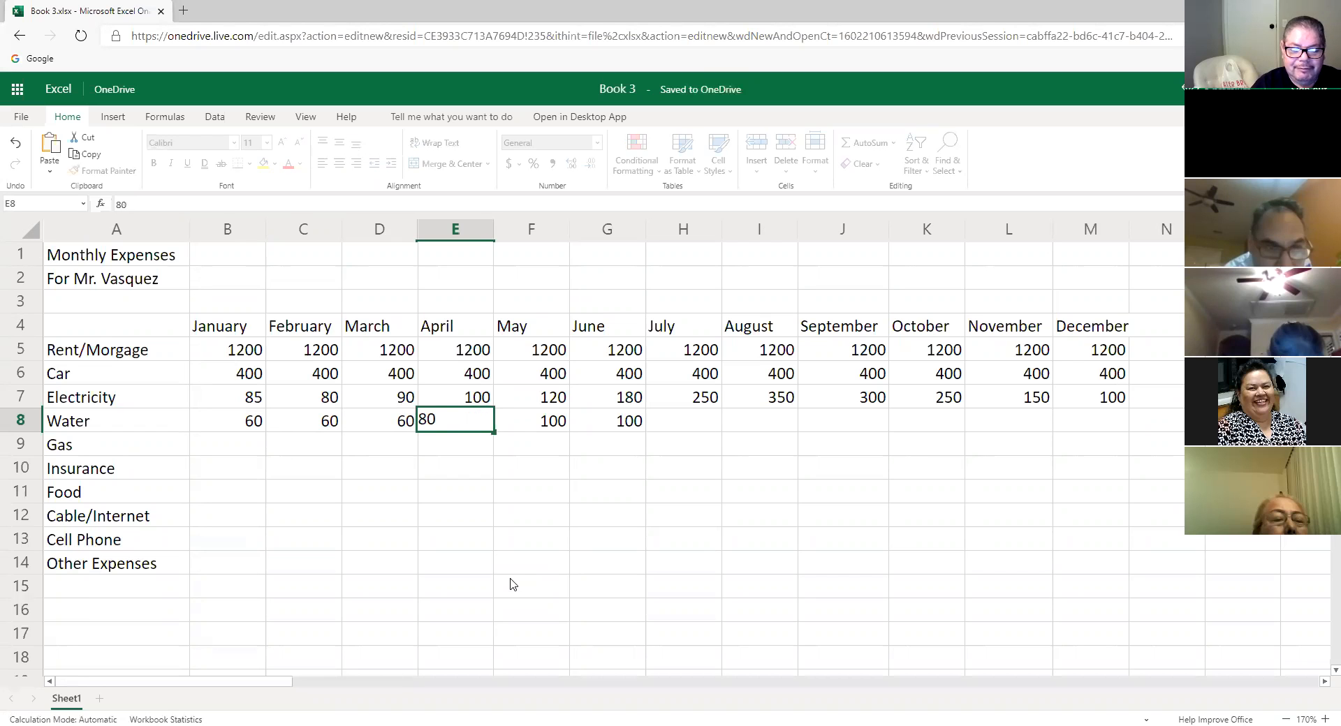
key(Tab)
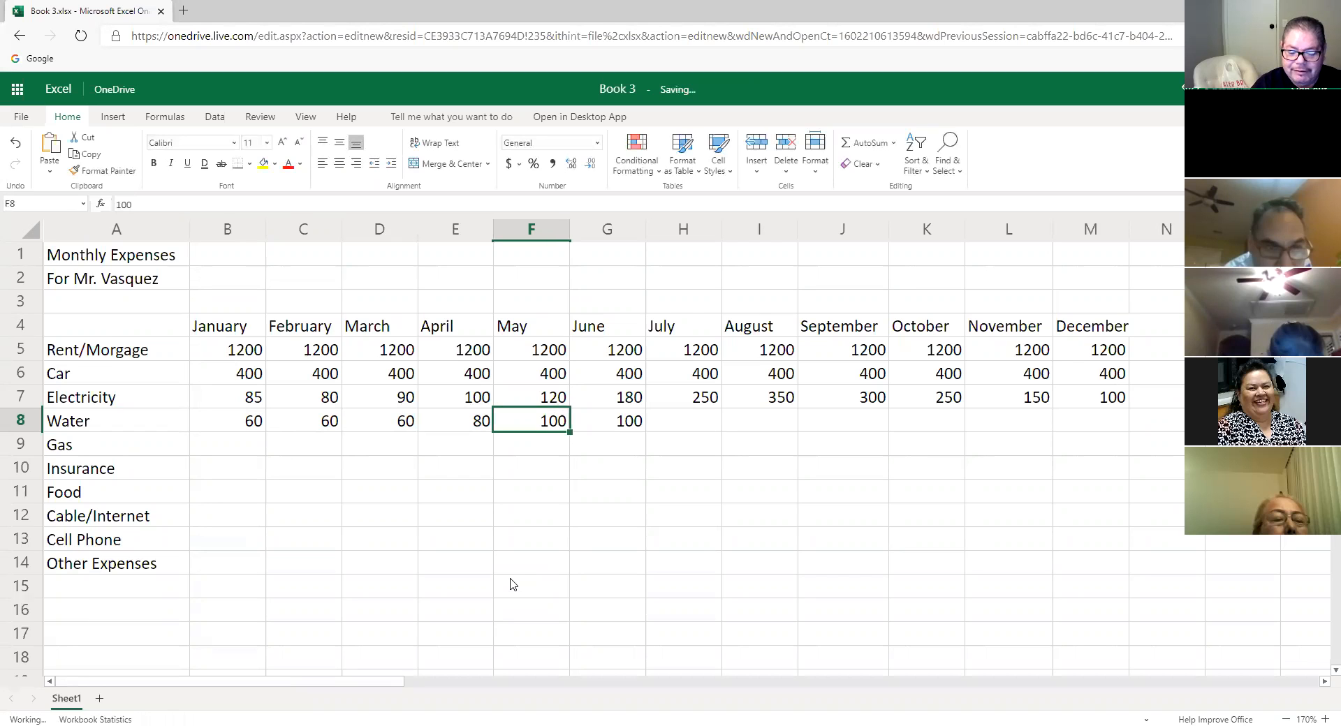
text(80)
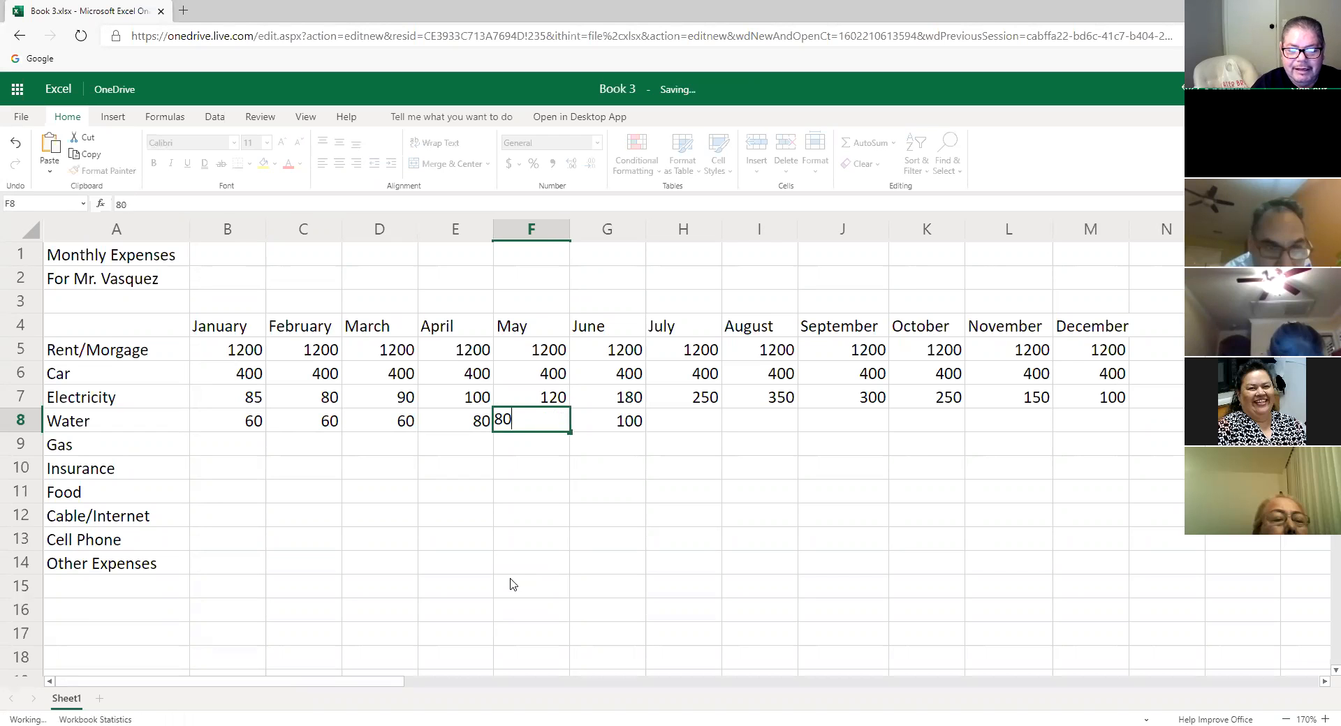
key(Tab)
- Enter 100 as the Water expense for July and August in cells H8 and I8
key(Tab)
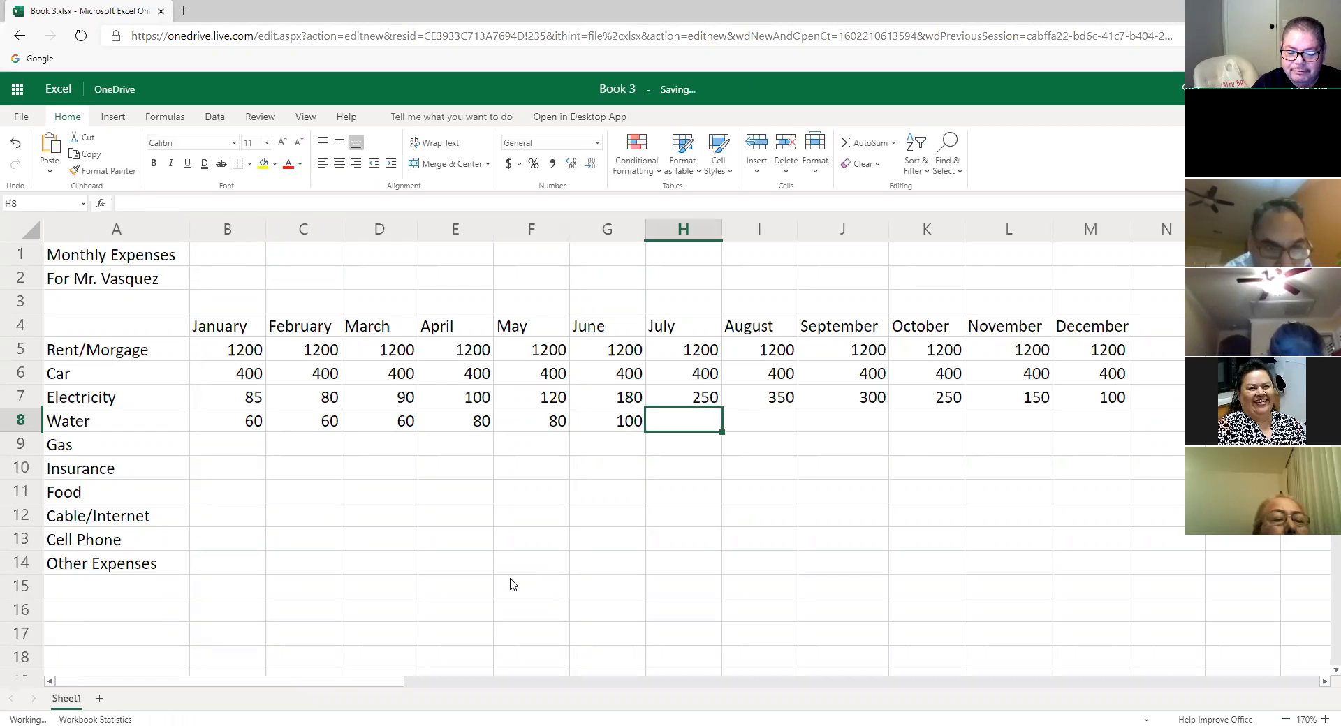
text(100)
key(Tab)
text(1)
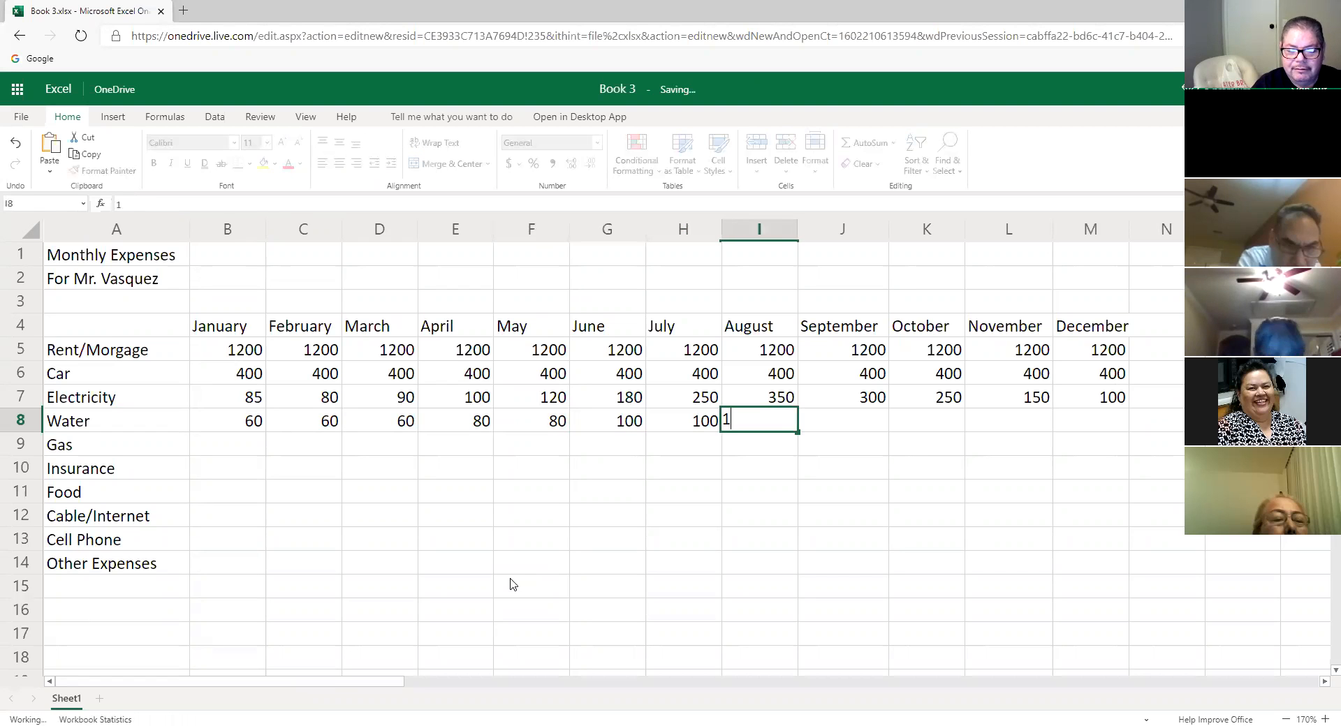
text(00)
key(Tab)
- Enter 80 as the Water expense for September and October in cells J8 and K8
text(1)
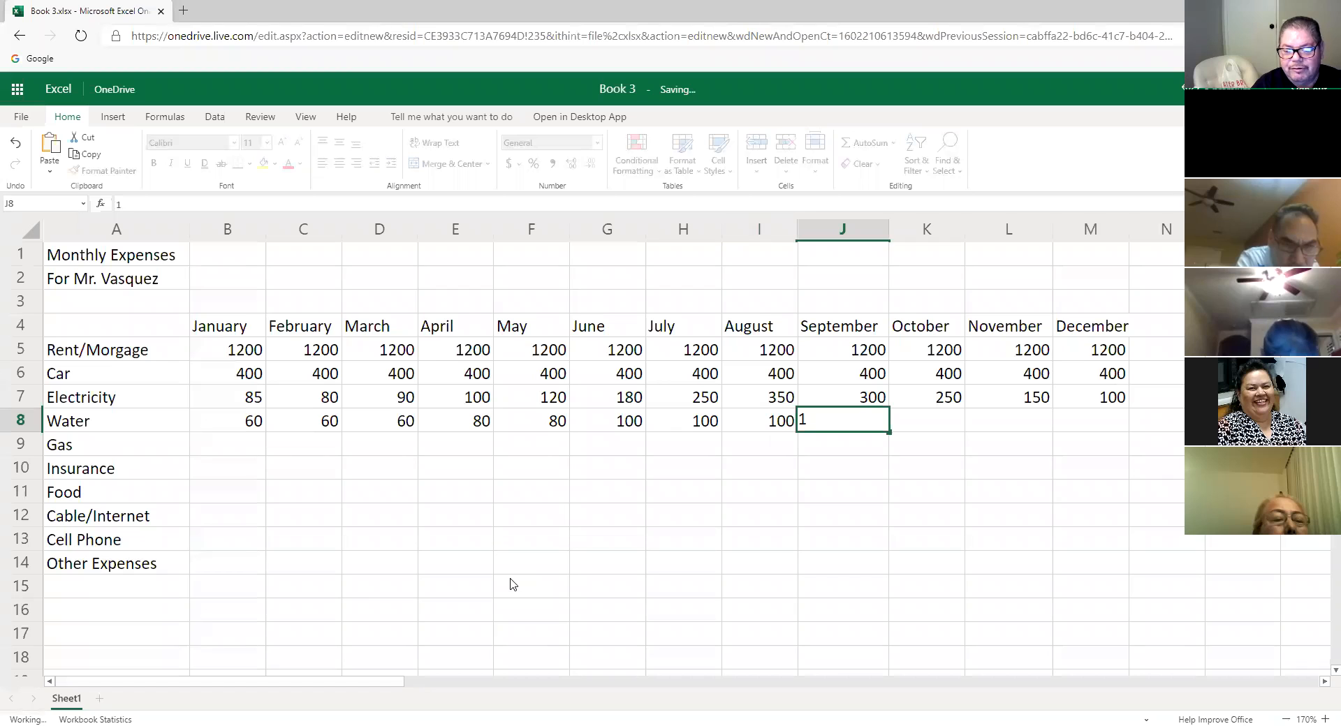
key(BackSpace)
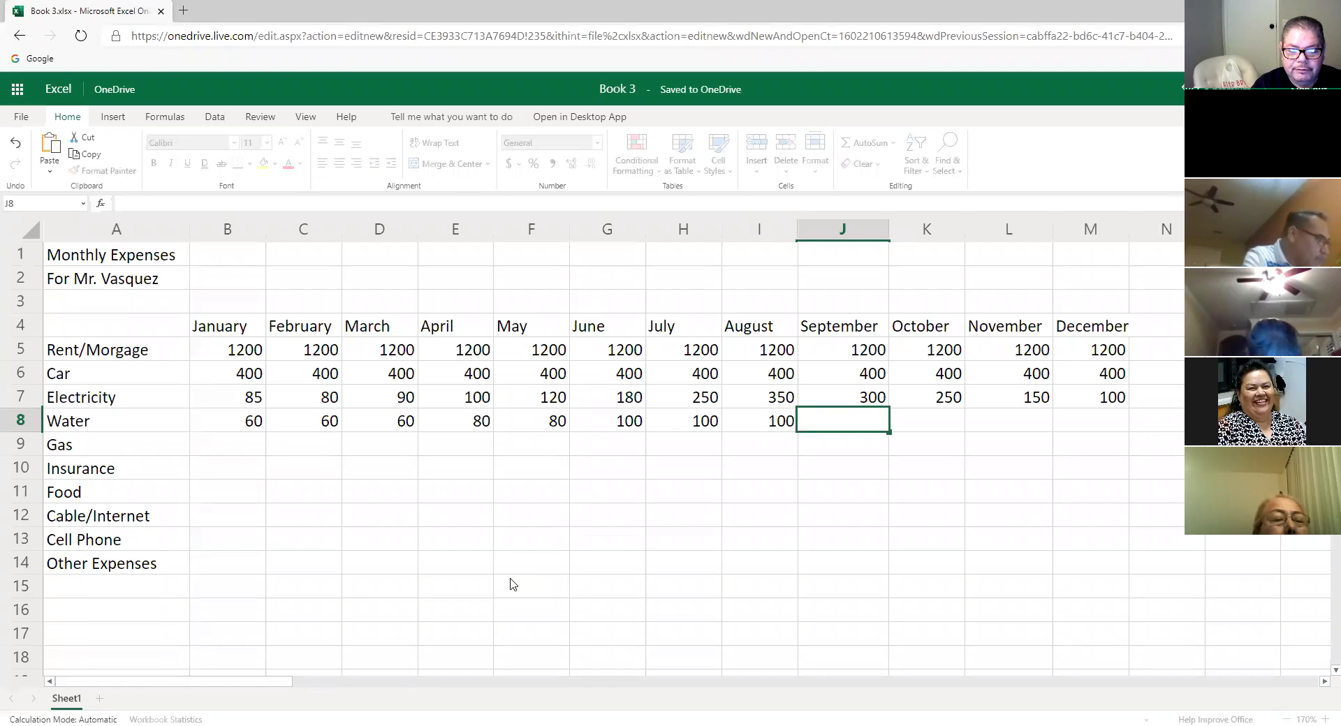
text(80)
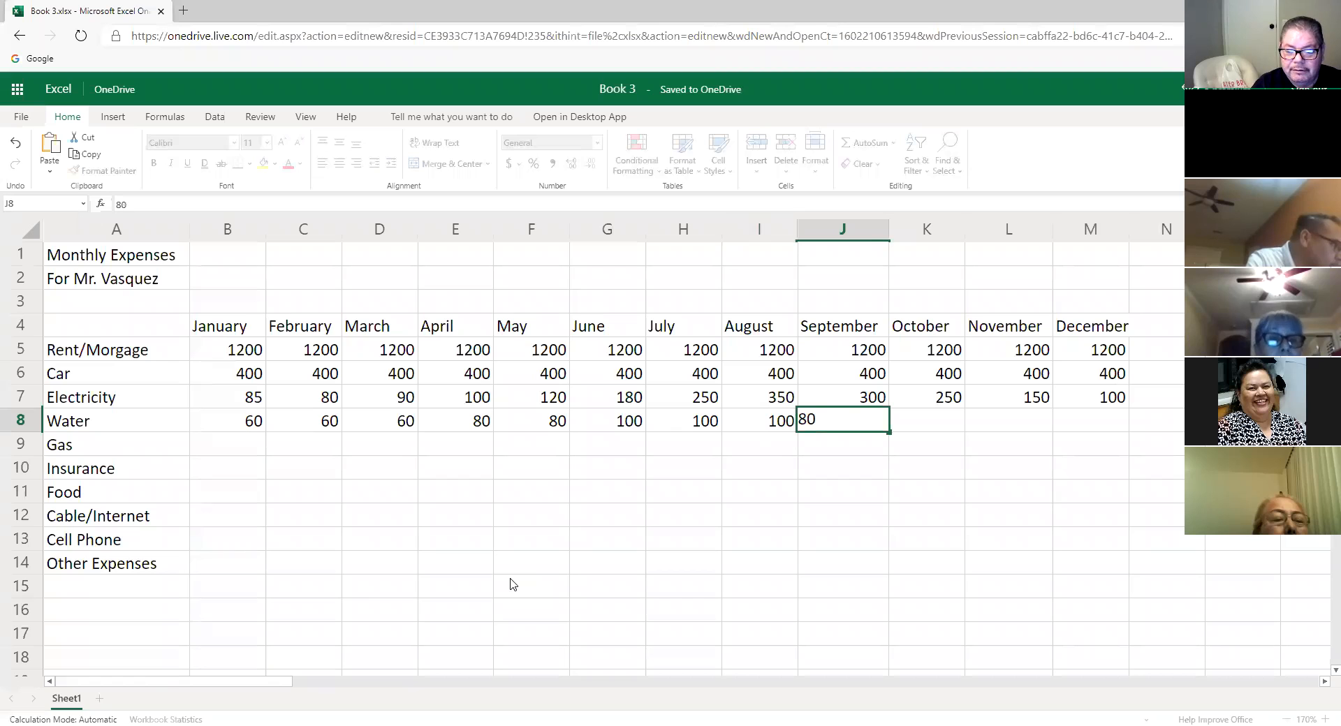
key(Tab)
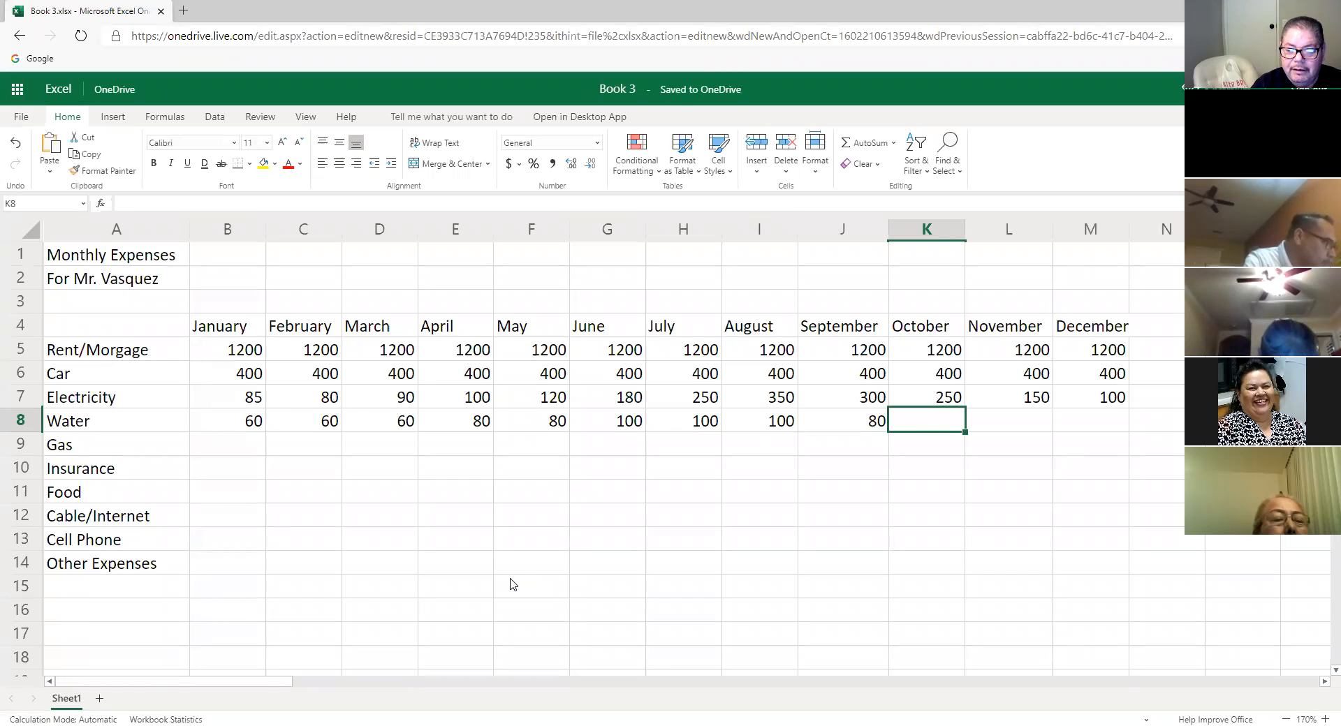
text(80)
key(Tab)
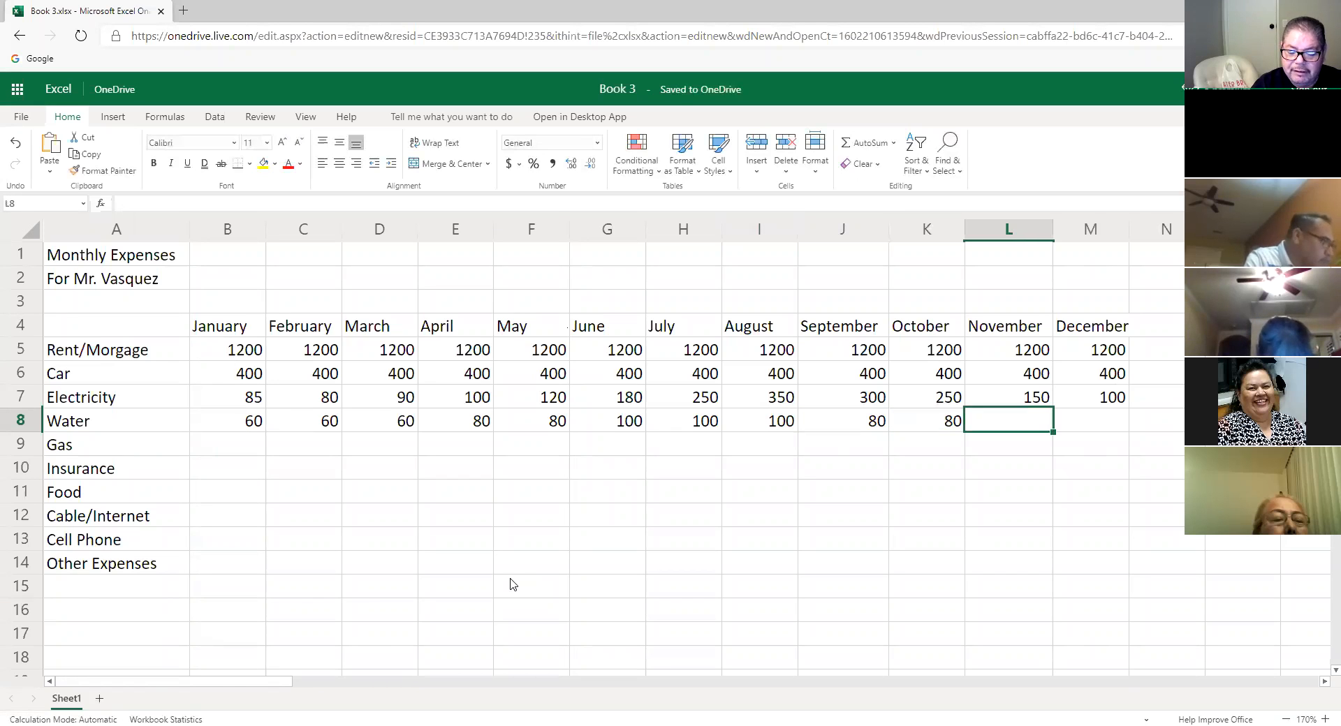
- Enter 60 as the Water expense for November and December in cells L8 and M8
text(60)
key(Tab)
text(60)
key(Tab)
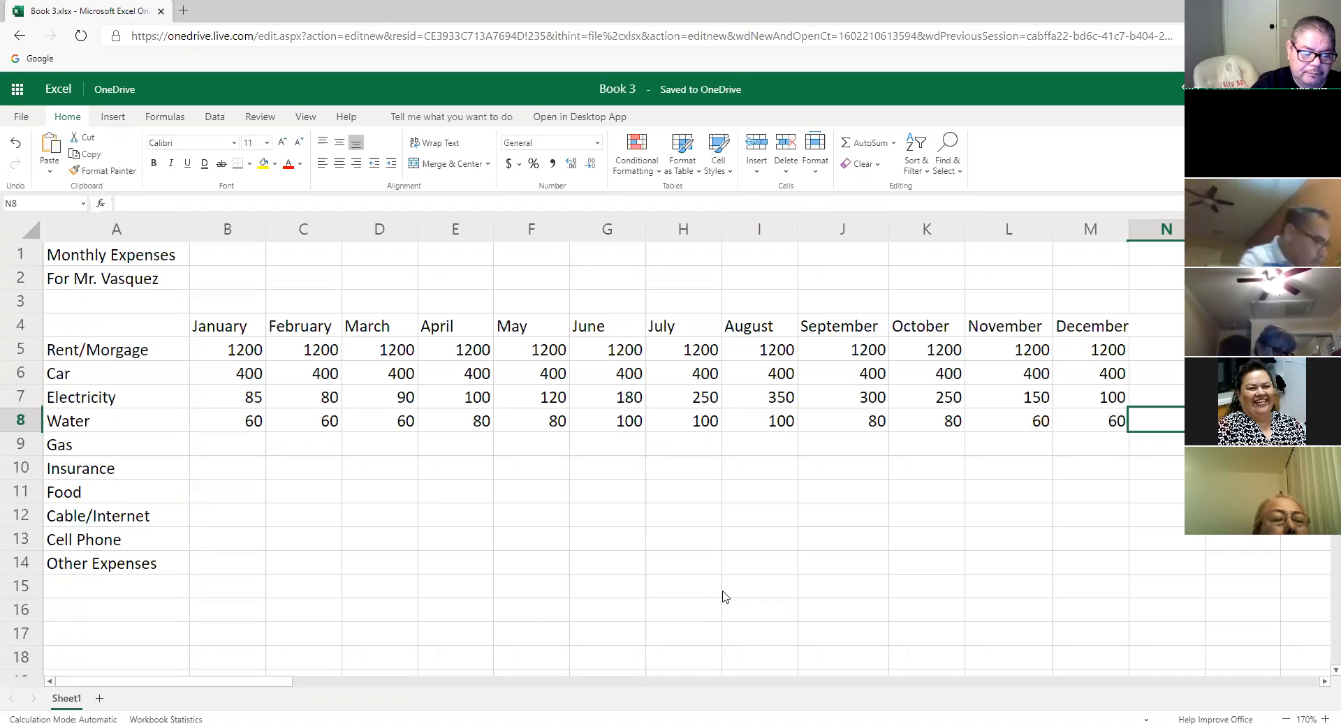
- Enter 30 as the January Gas expense in cell B9
click(253, 449)
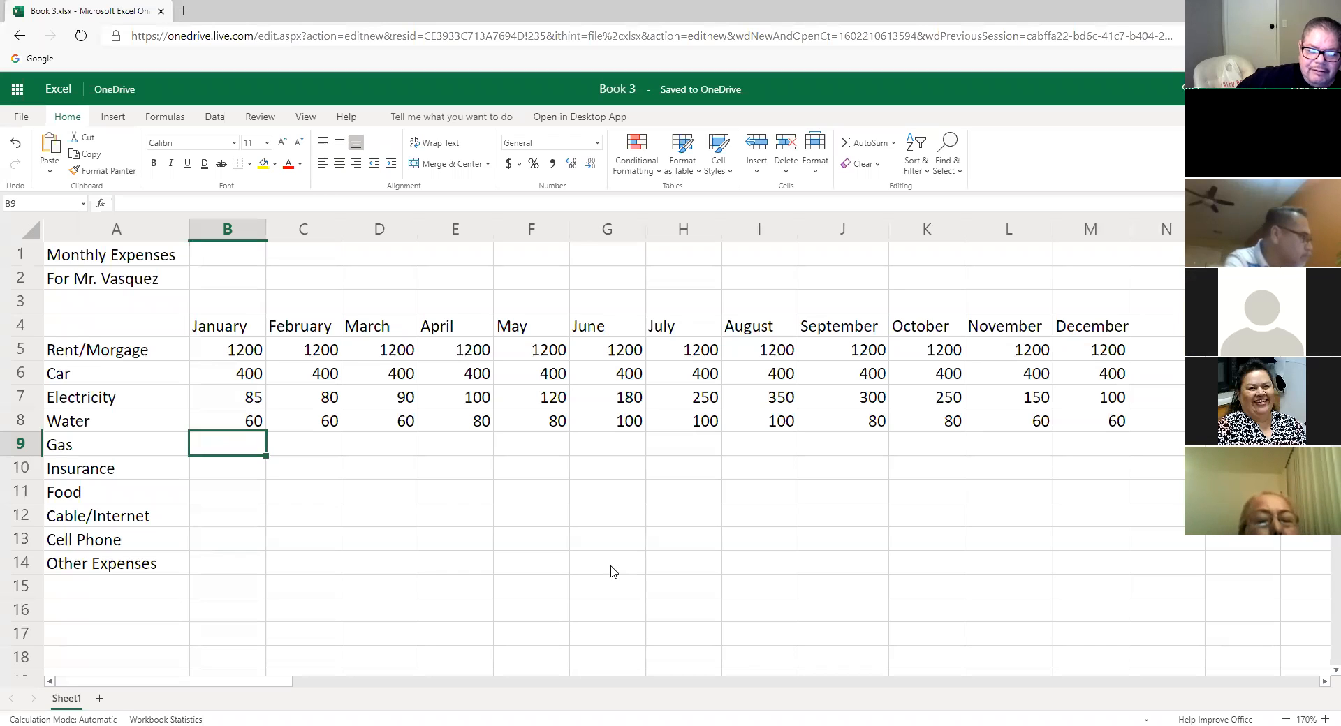
text(30)
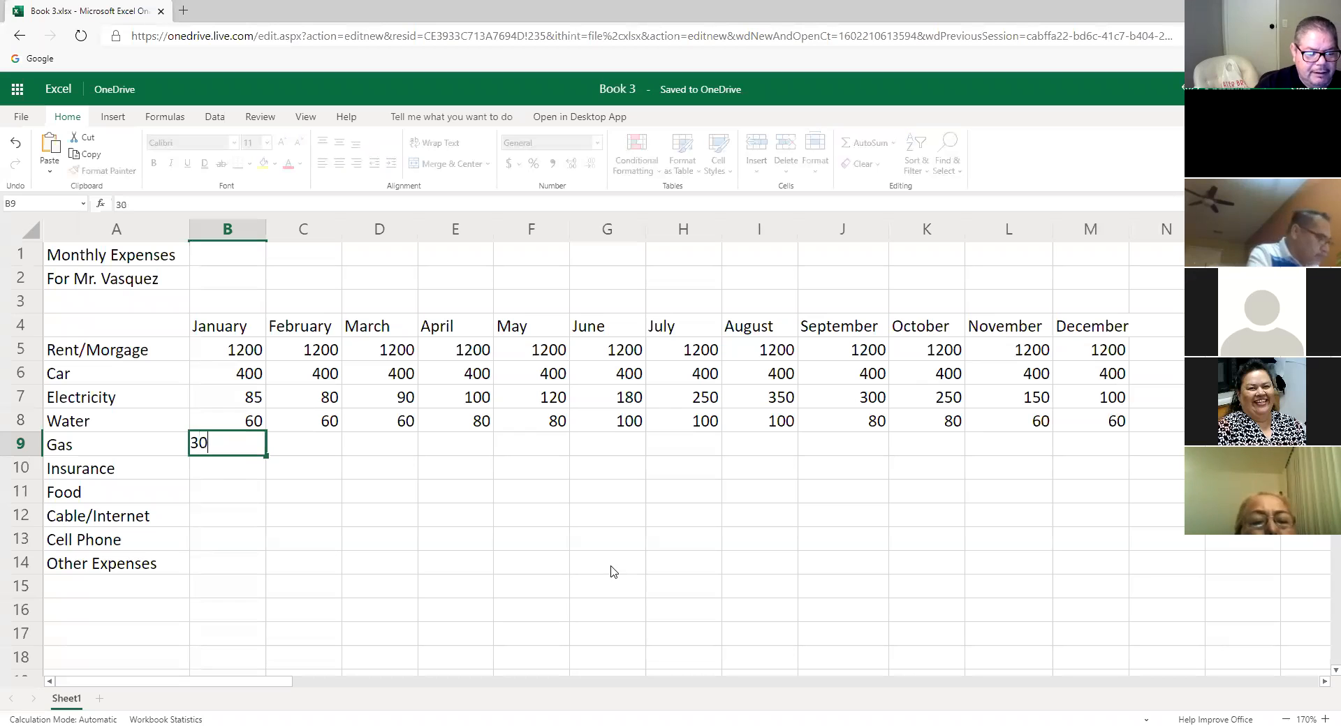
key(Tab)
text(3)
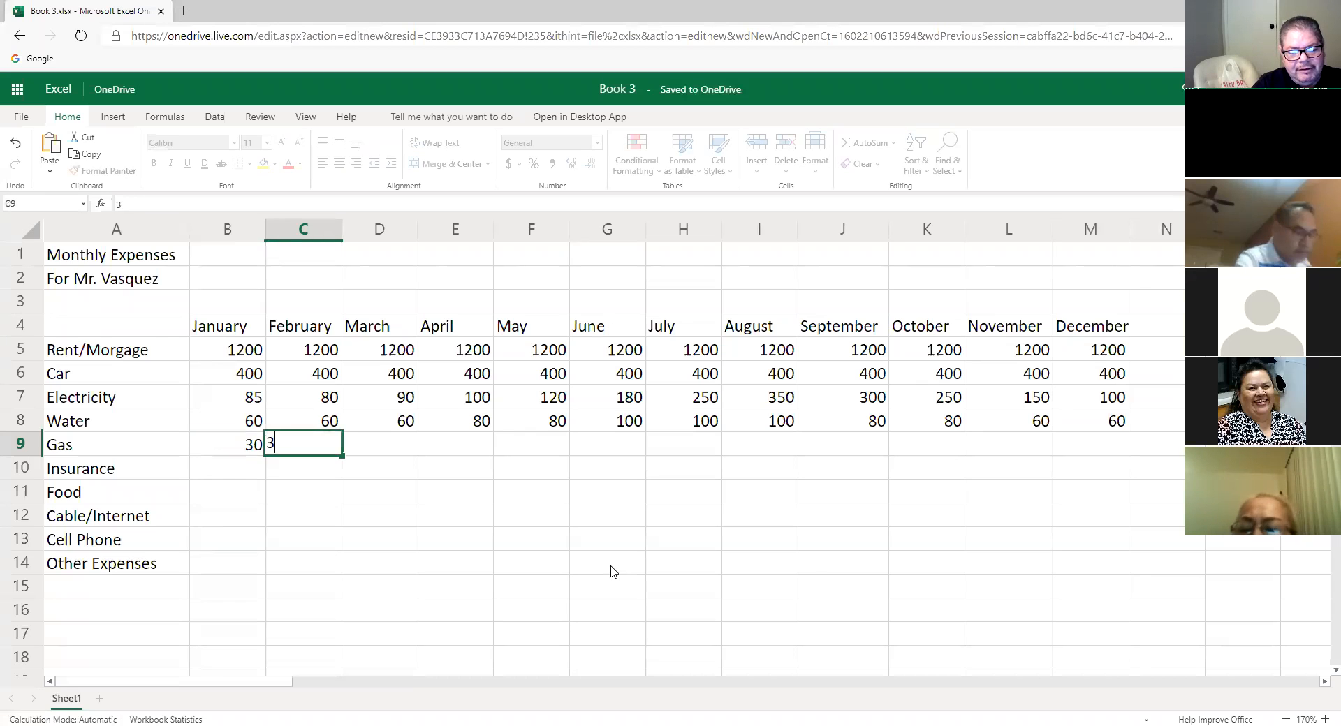
text(0)
key(Tab)
text(30)
key(Tab)
text(30)
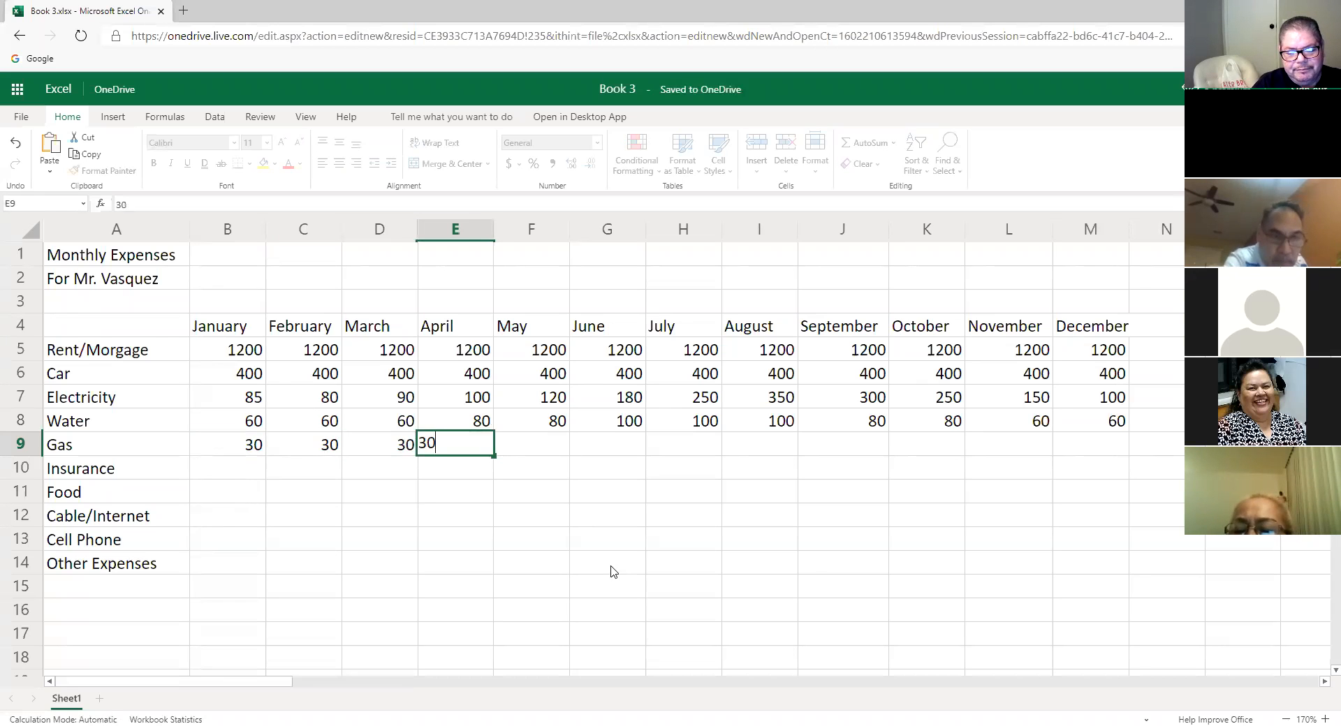
key(Tab)
text(30)
key(Tab)
text(30)
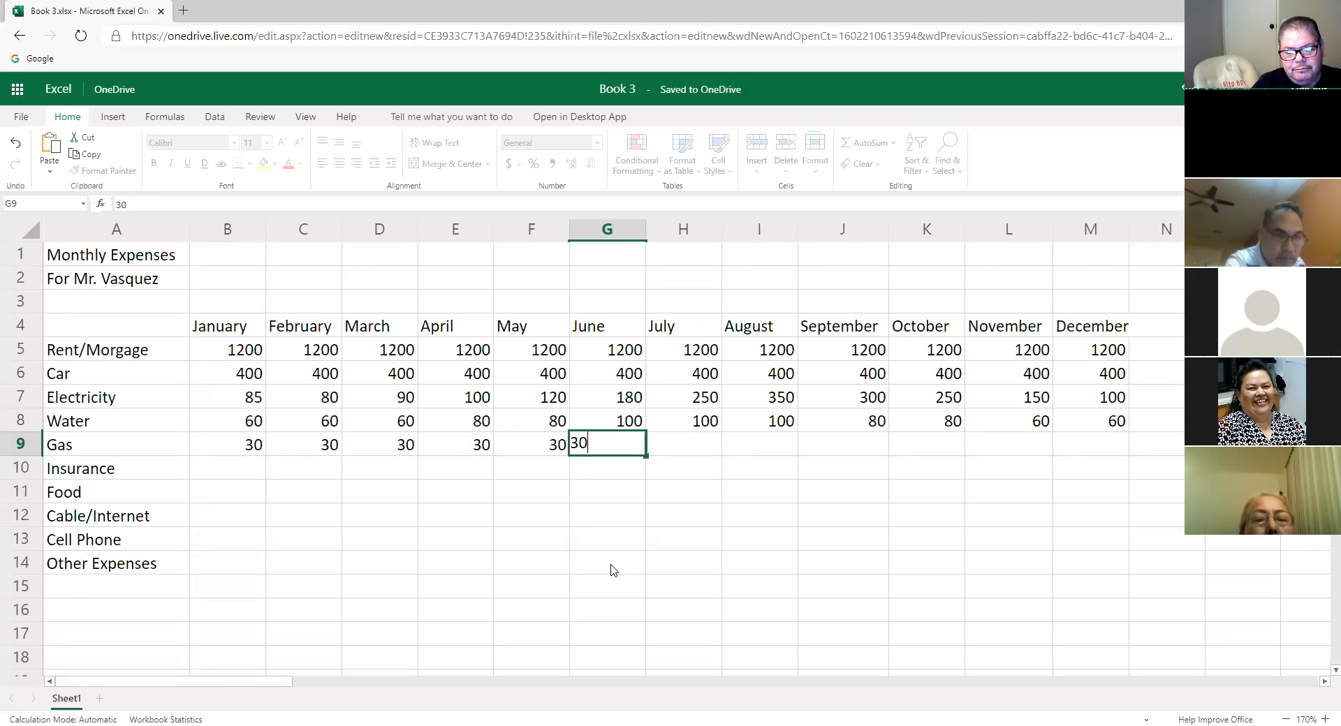
key(Tab)
text(30)
key(Tab)
text(30)
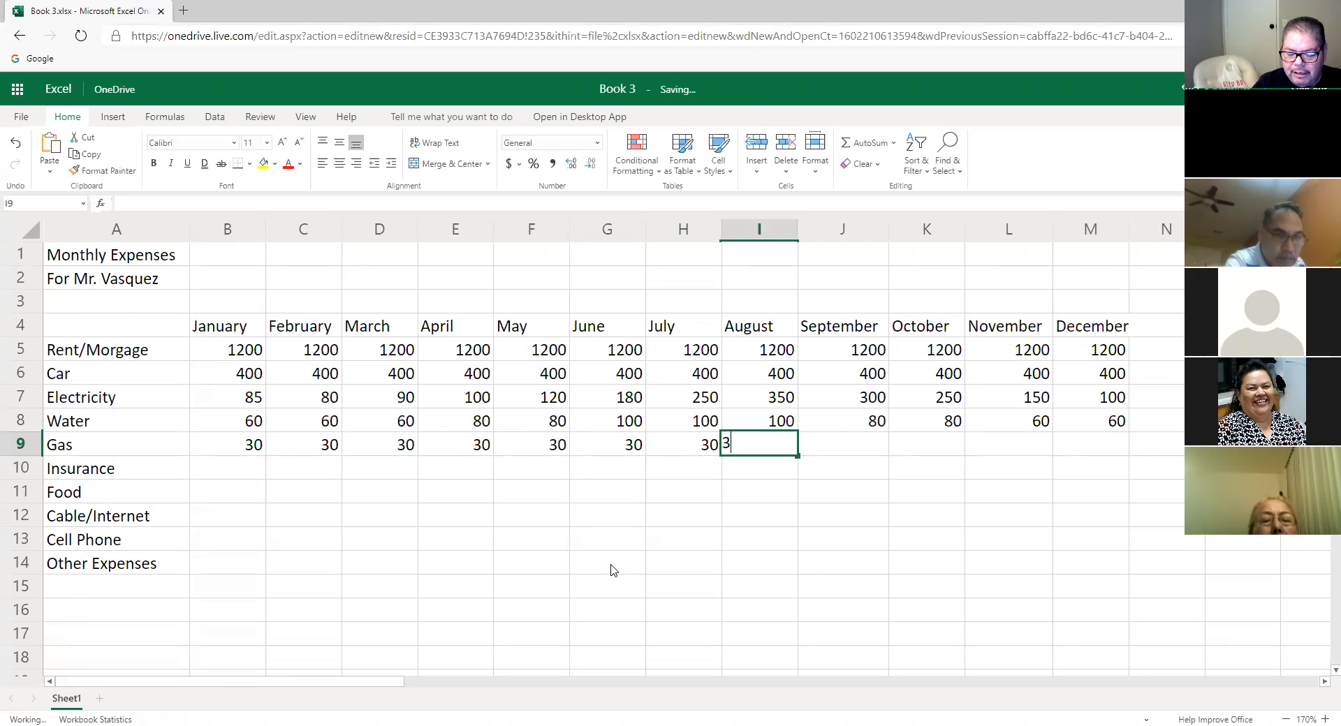
key(Tab)
text(30.)
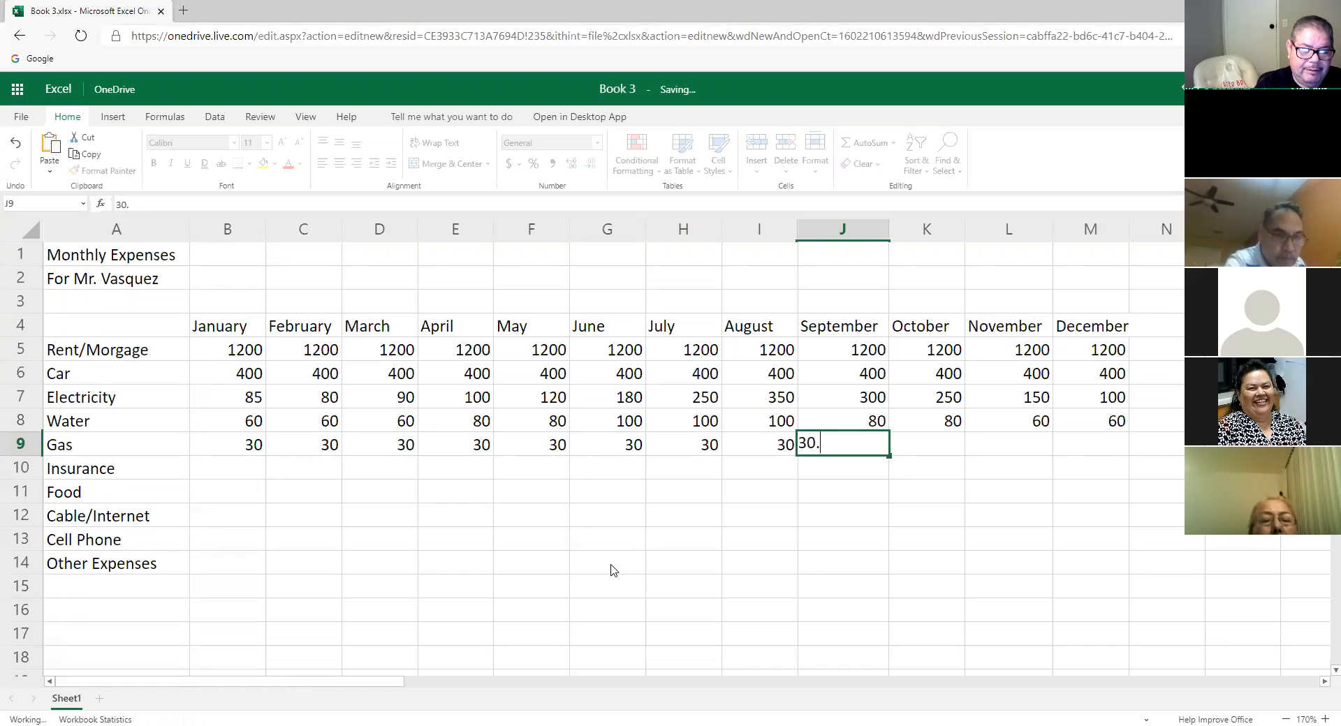
drag(328, 450, 458, 492)
drag(626, 527, 879, 456)
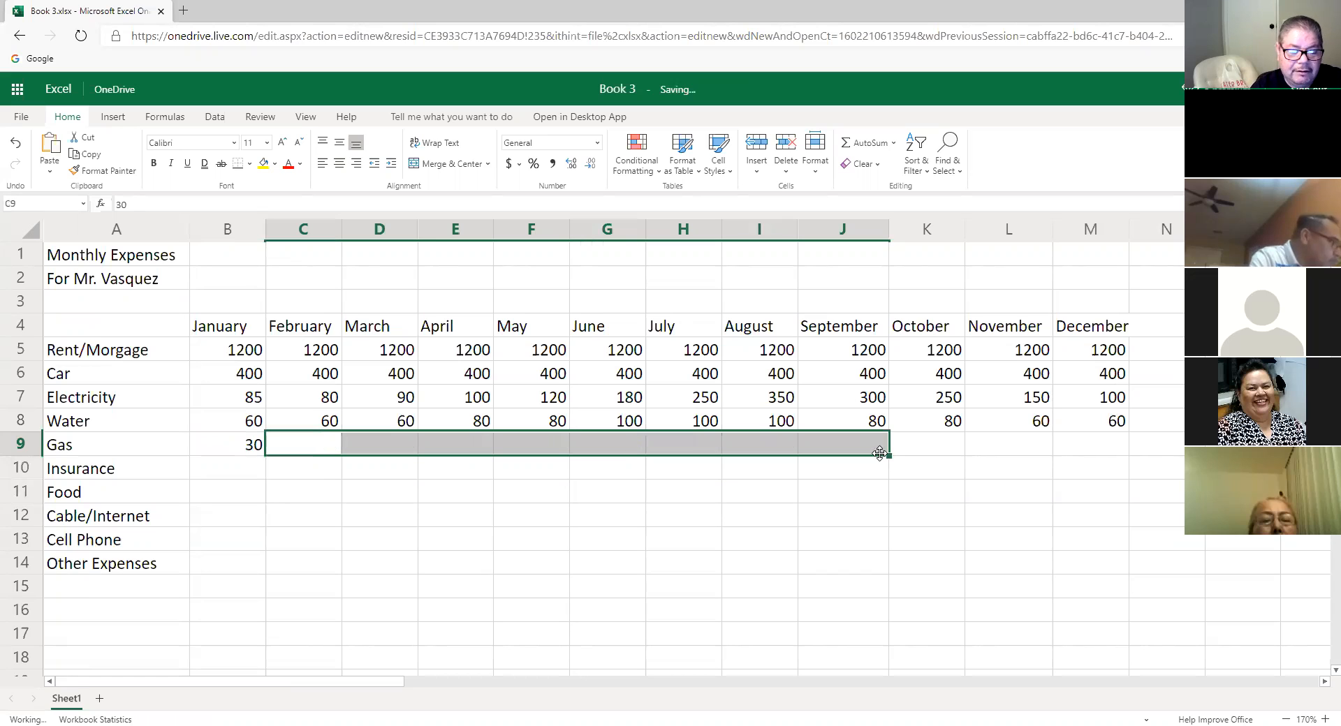
- Auto-fill the January Gas amount from B9 across the row to December in M9
click(247, 444)
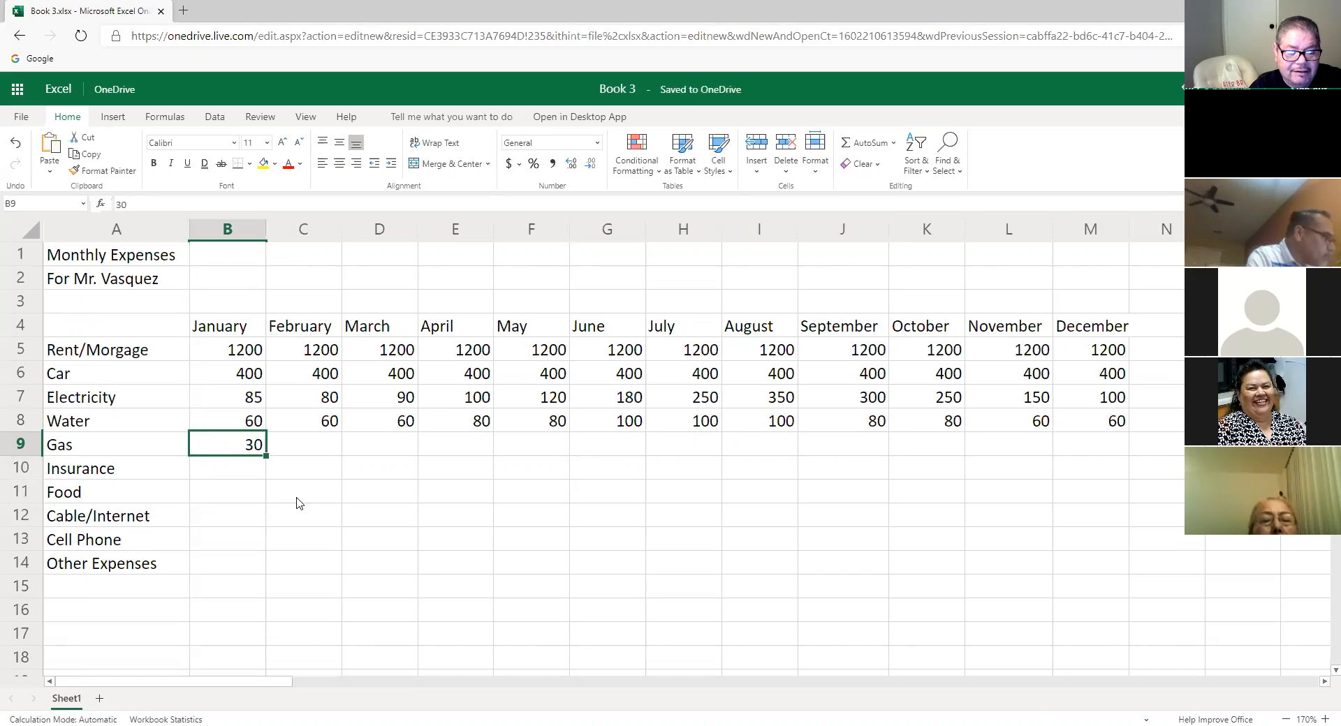
drag(255, 447, 1089, 449)
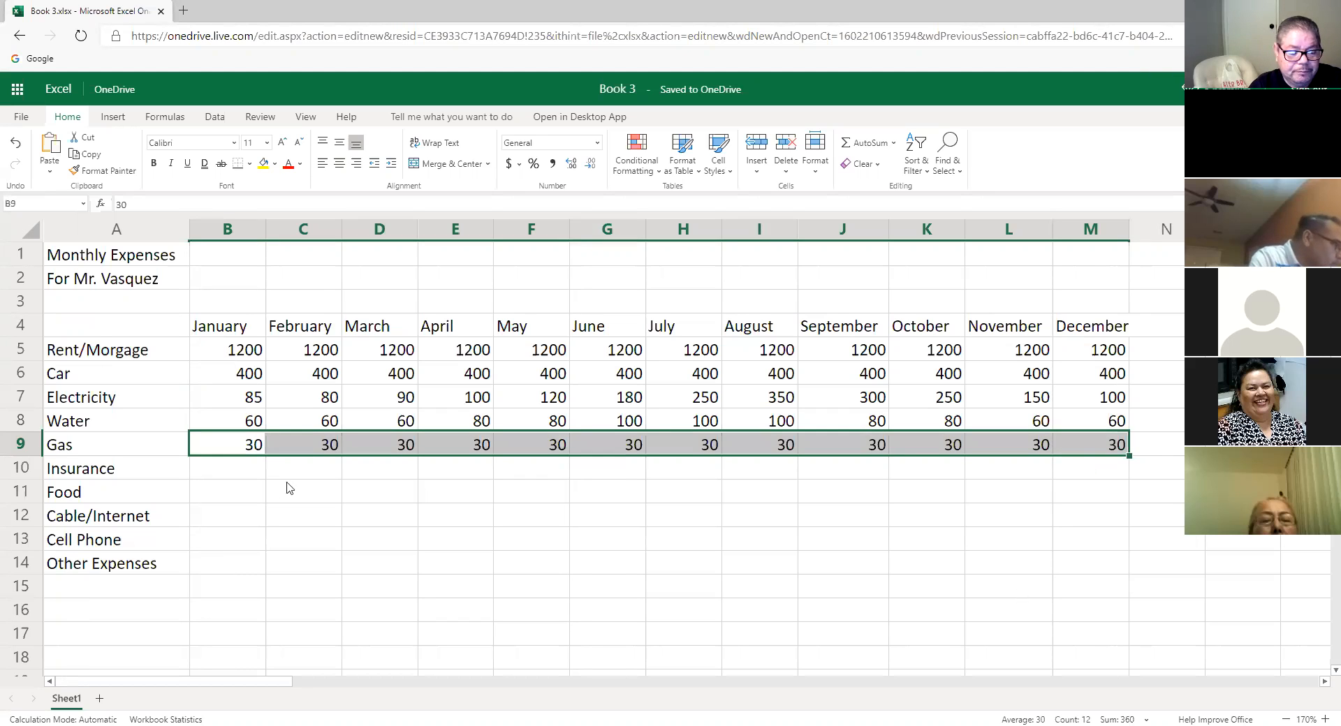
- Enter 190.00 as the January Insurance expense in B10 and auto-fill it across to December in M10
click(248, 473)
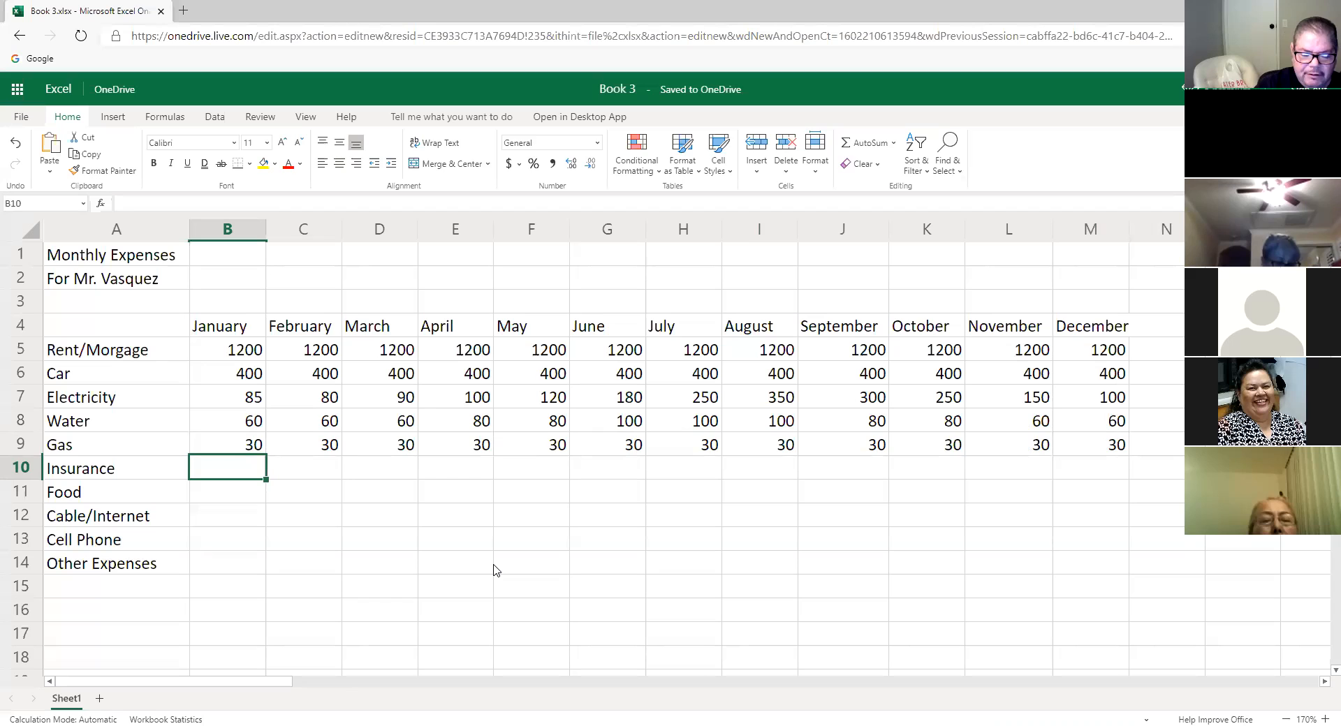
text(190.00)
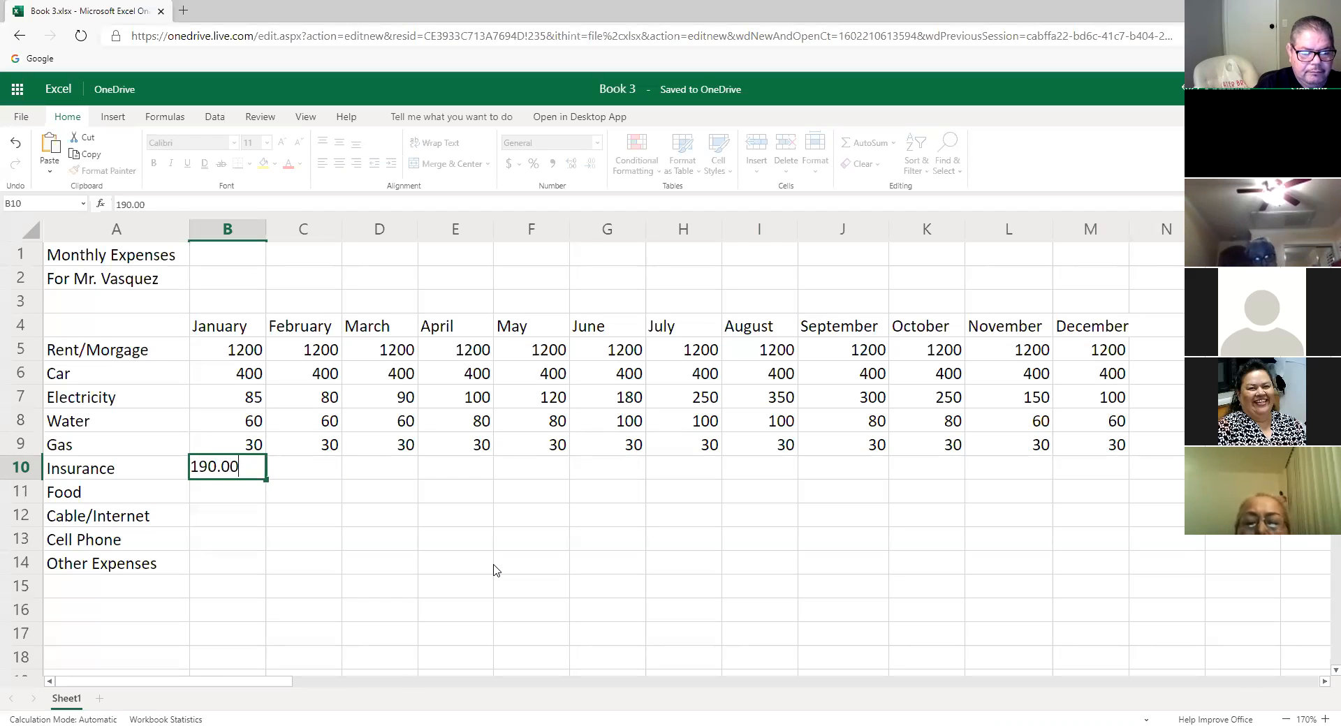
key(Tab)
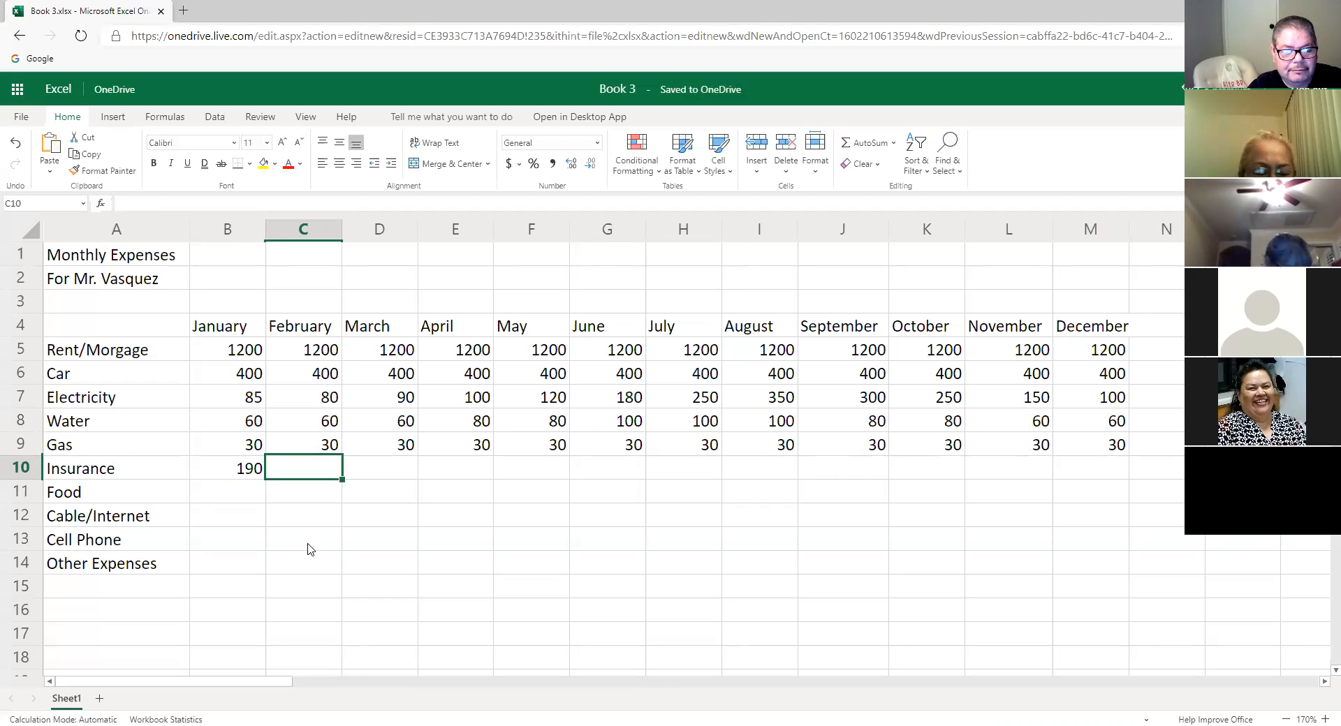
click(257, 479)
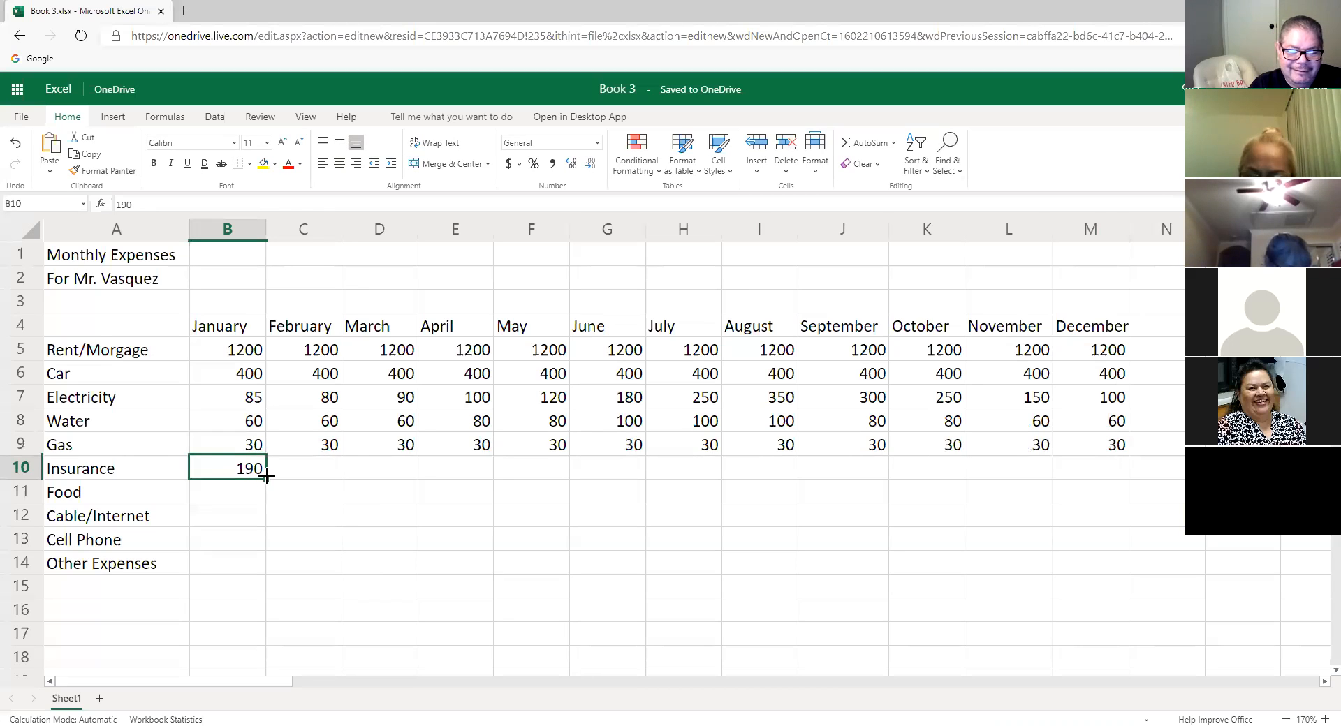
drag(266, 479, 1101, 474)
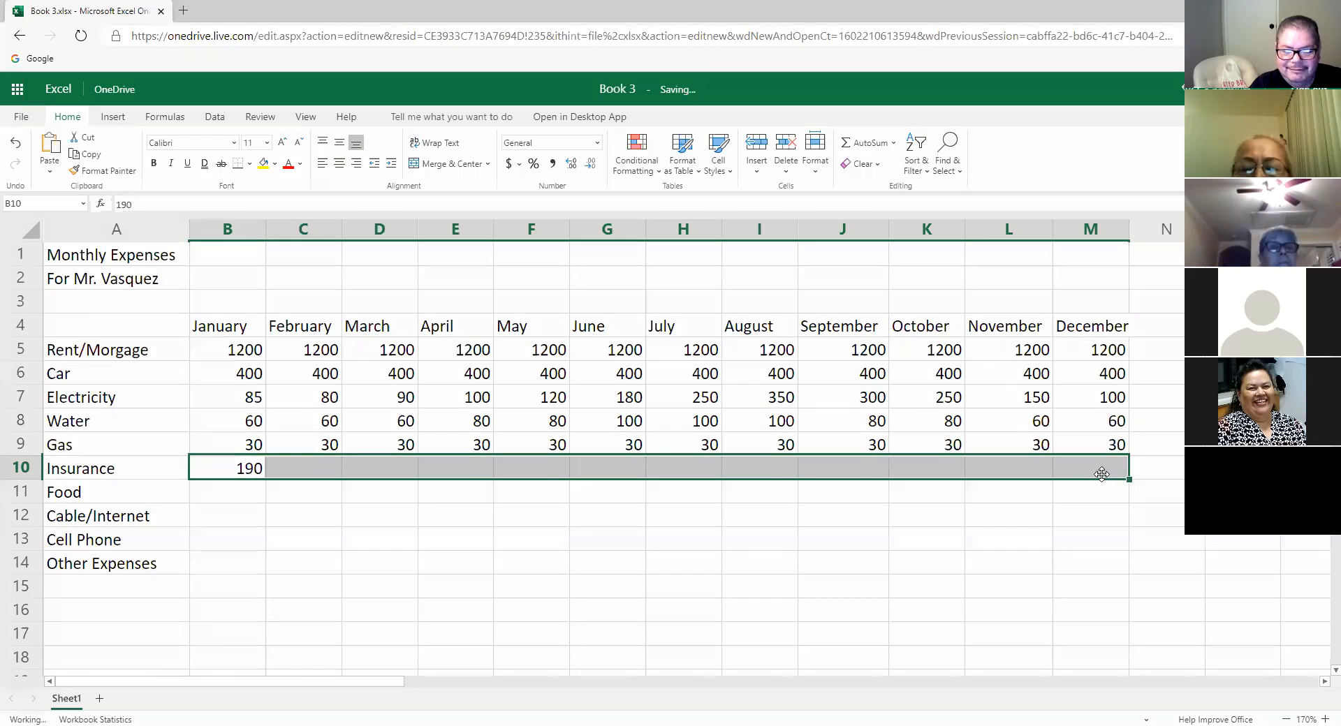
click(477, 515)
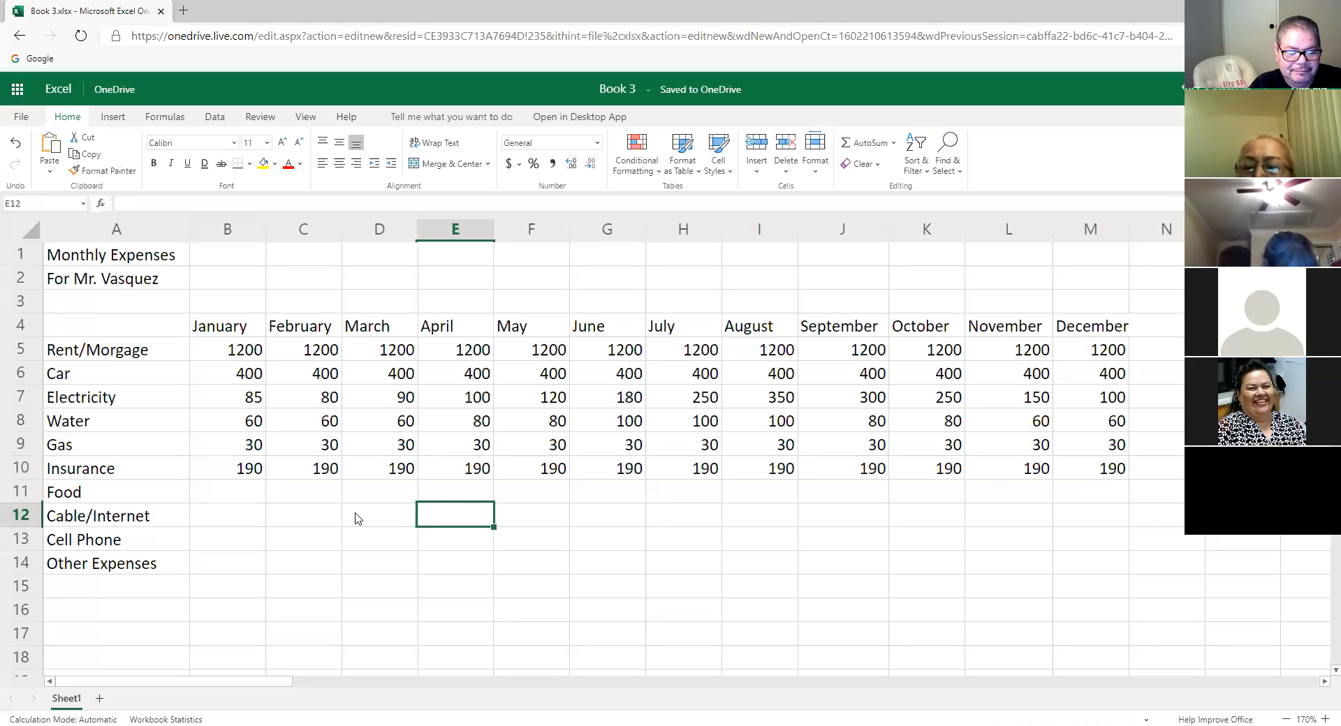
- Enter 700.00 as the January Food expense in cell B11
click(235, 495)
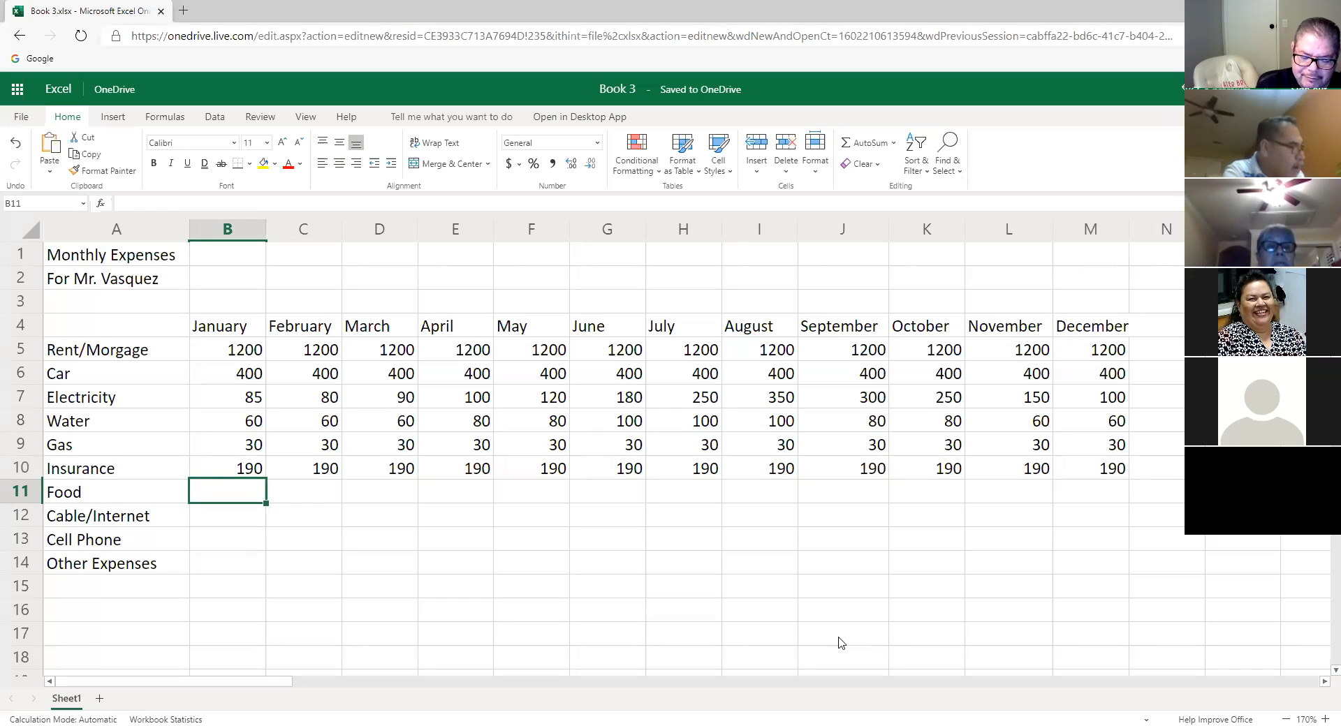
text(700)
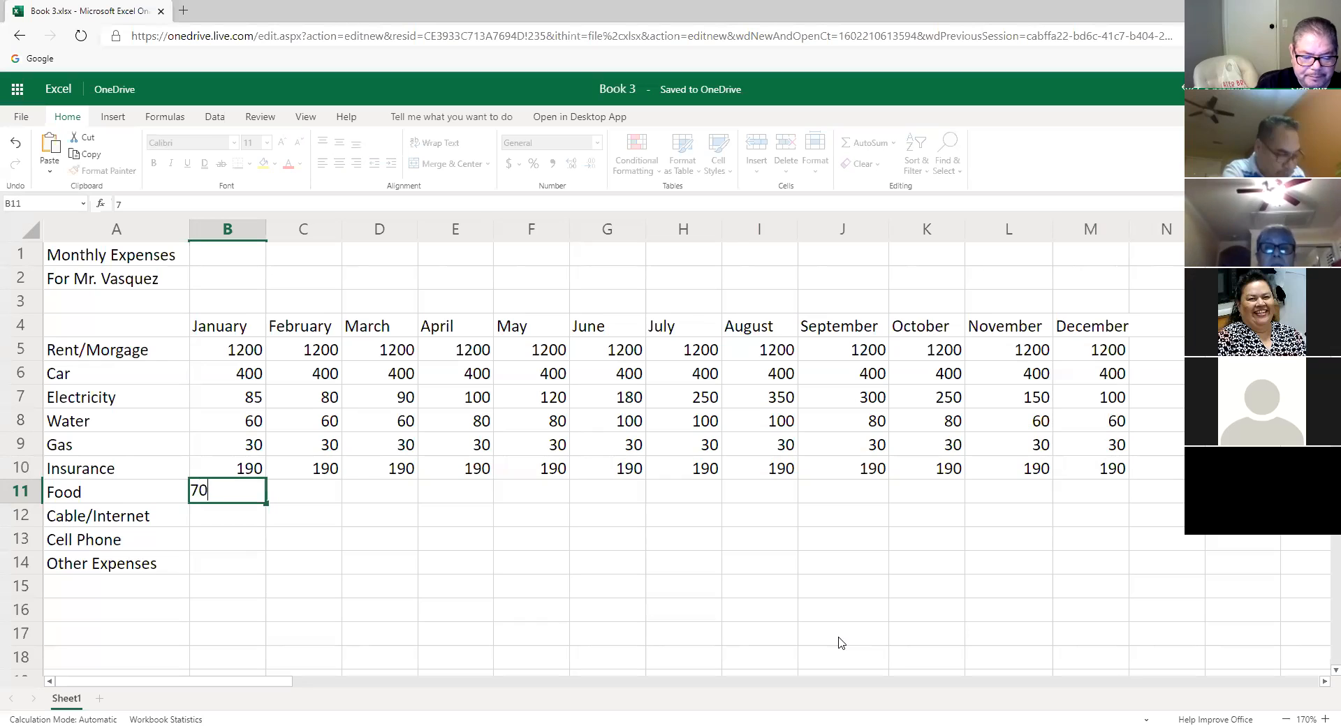
key(Tab)
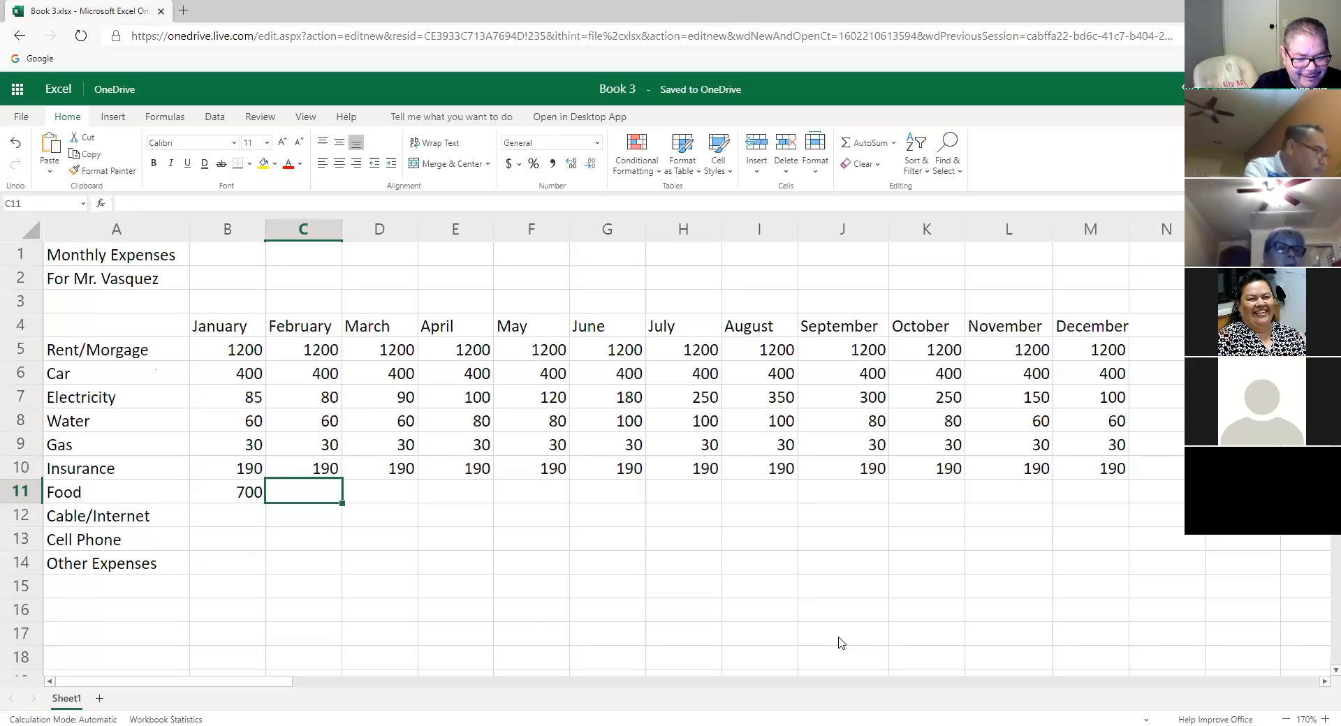
key(Left)
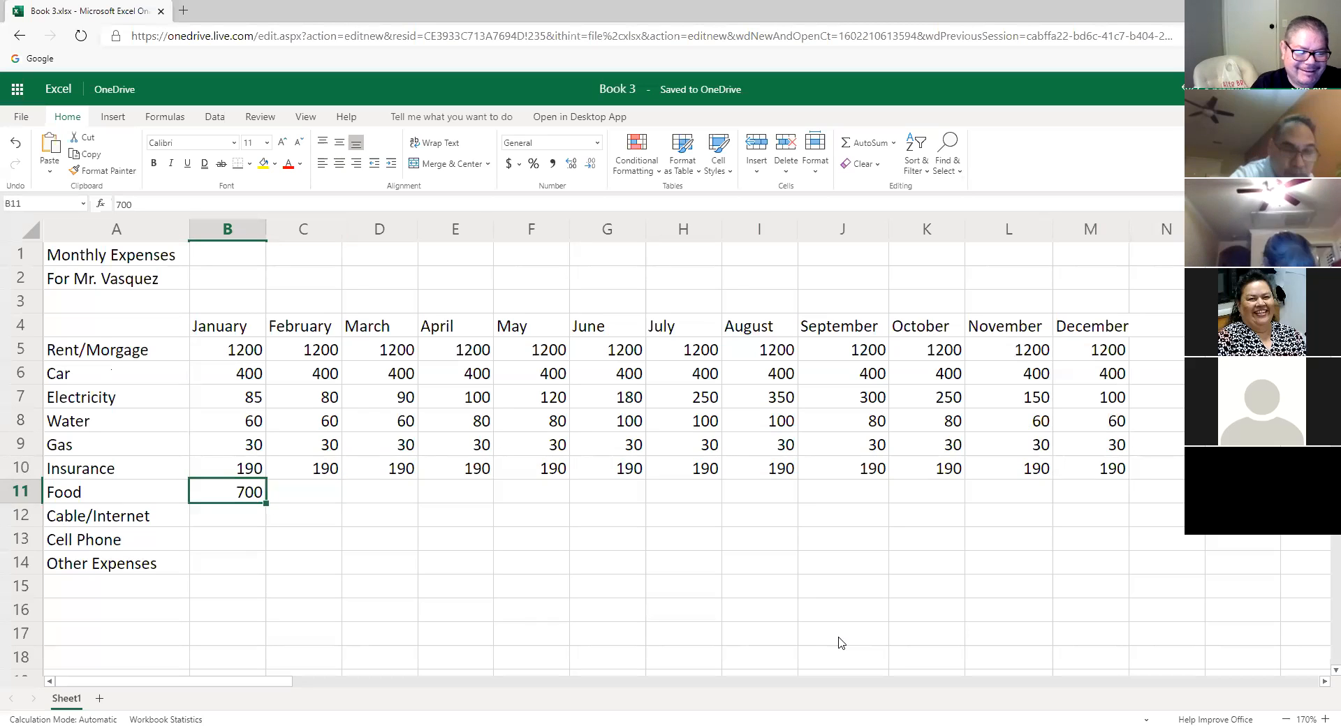
double_click(258, 496)
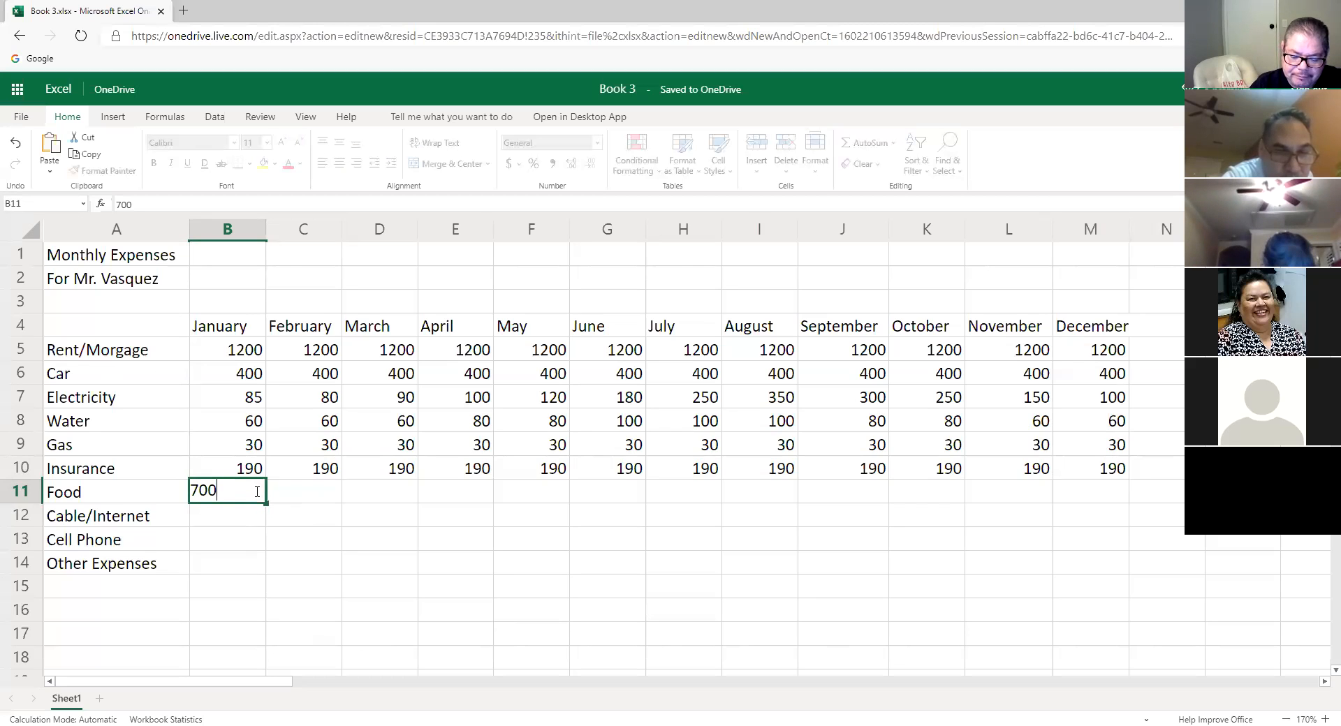
key(BackSpace)
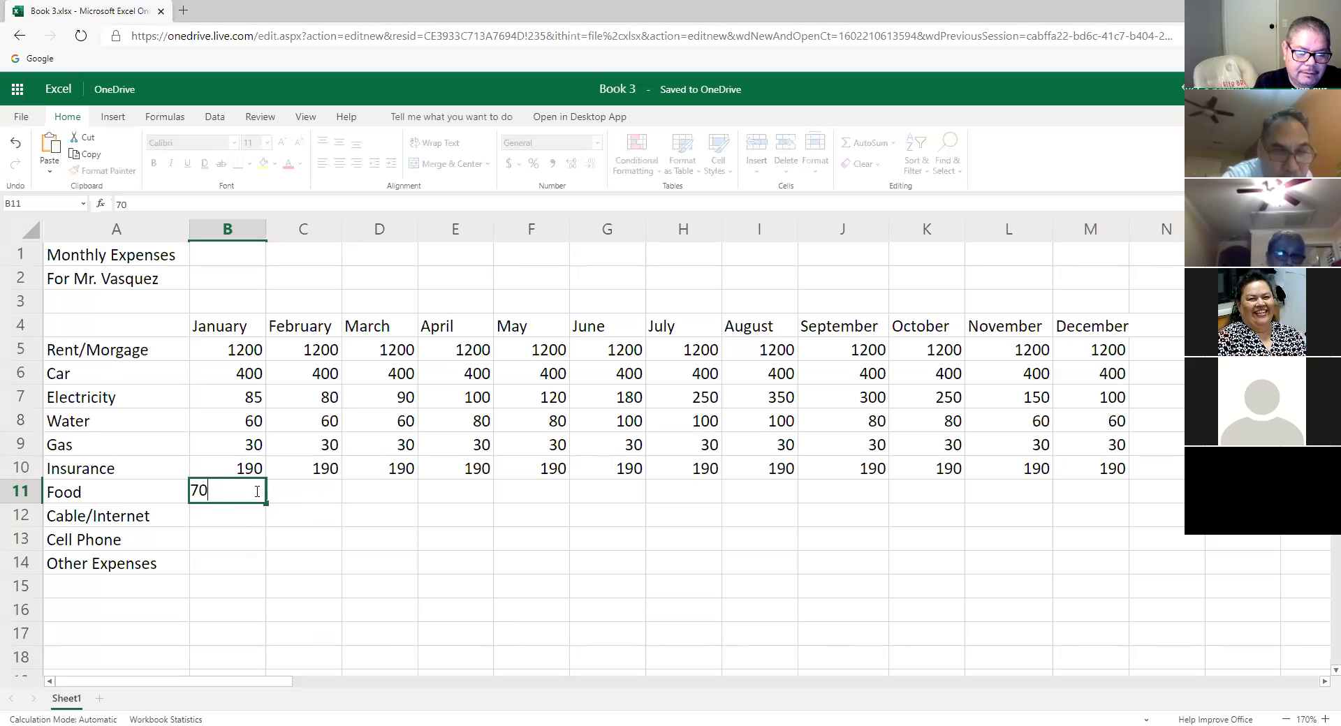
text(0)
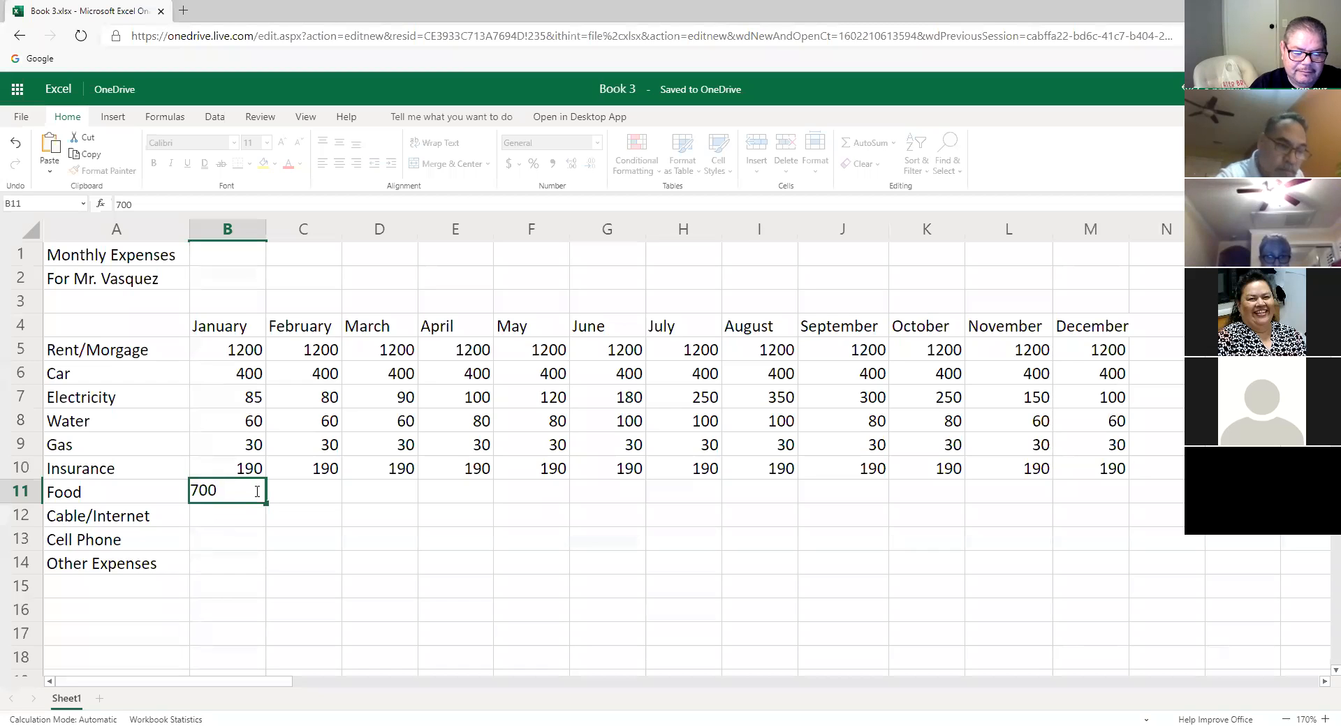
text(.00)
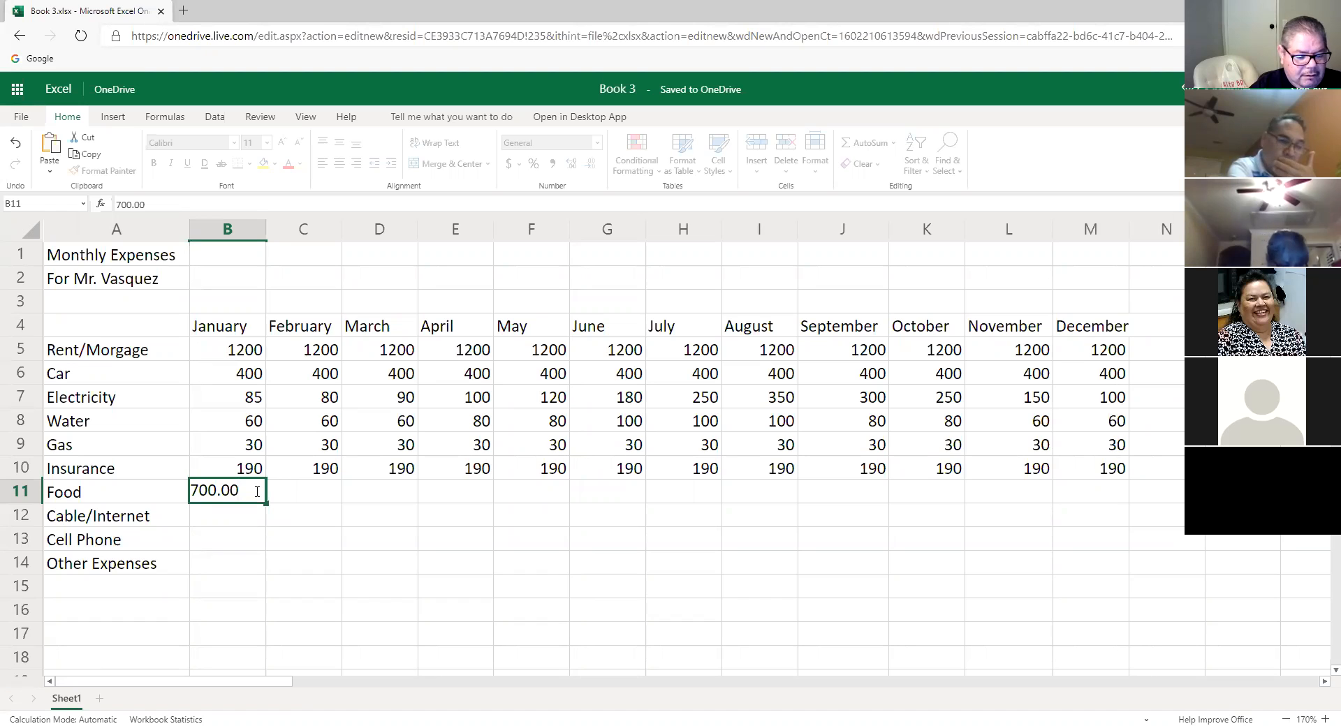
key(Tab)
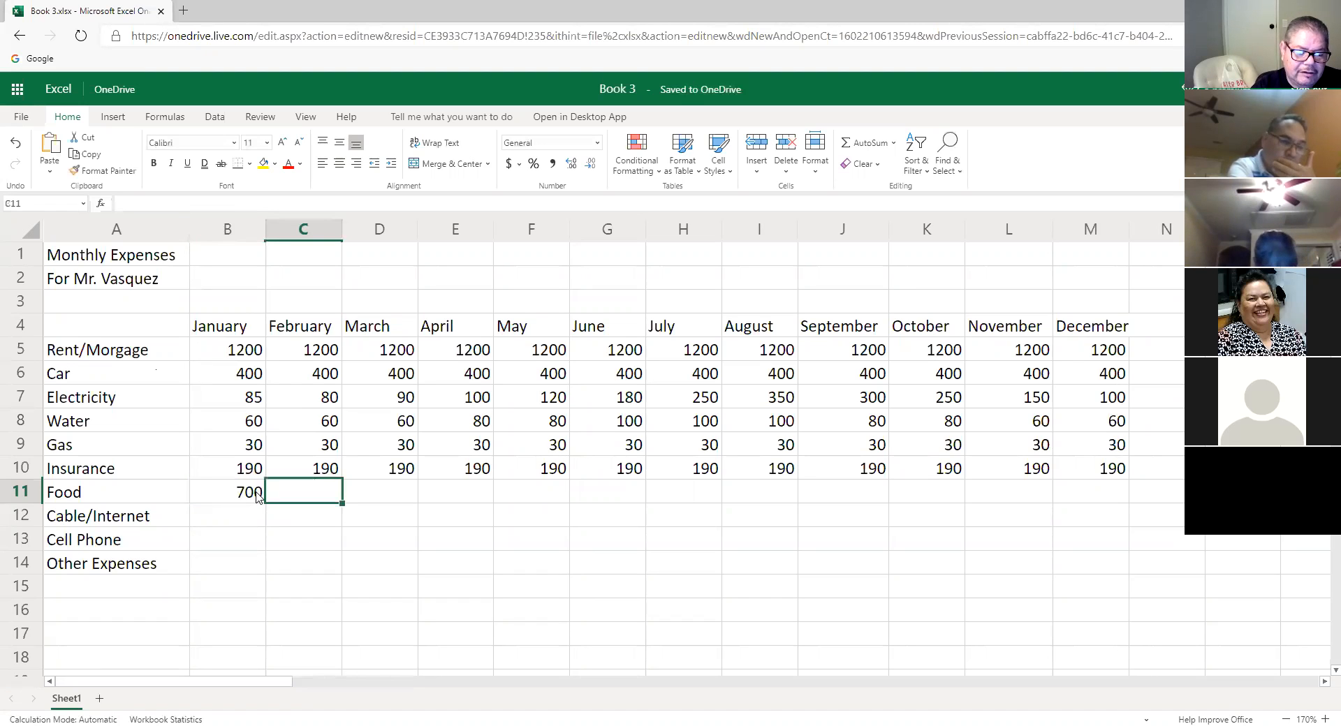
- Auto-fill the January Food amount across to December in M11 and select the January Cable/Internet cell B12
click(257, 494)
mouse_move(266, 503)
mouse_down()
mouse_move(894, 464)
mouse_move(1093, 494)
mouse_up()
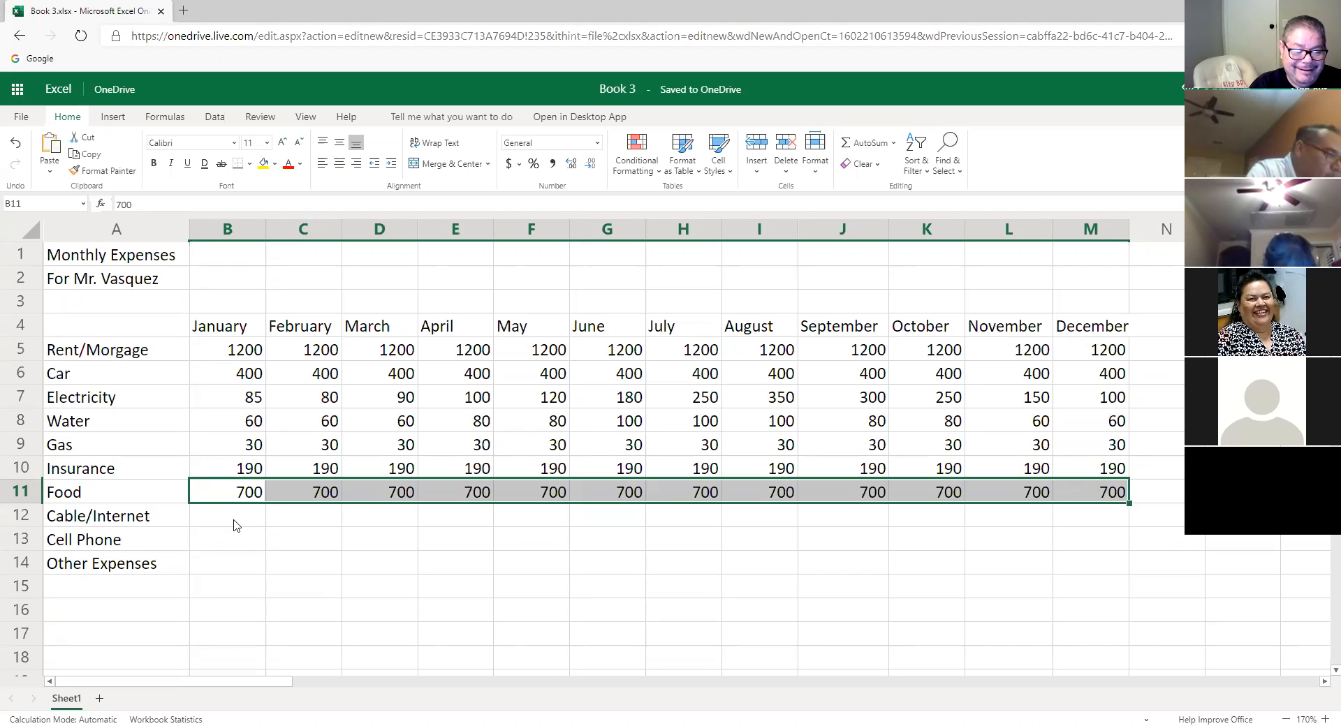
click(235, 525)
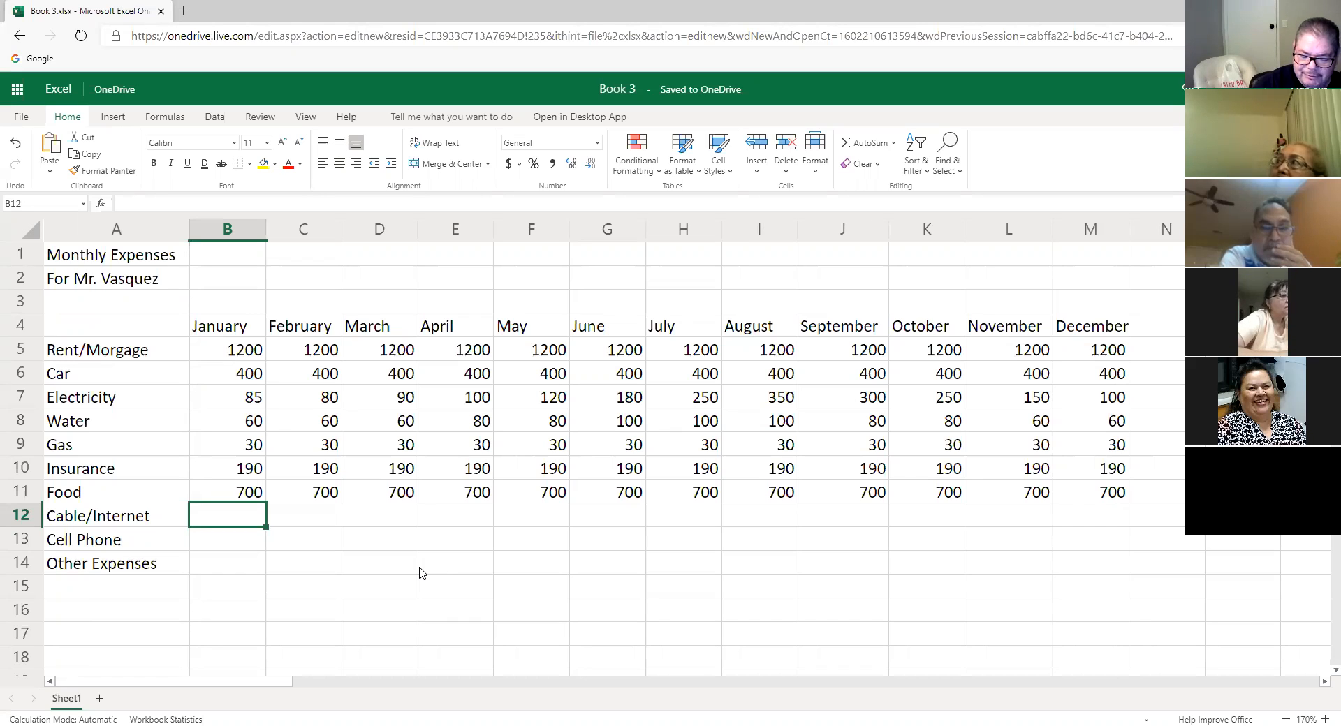
- Enter 120.00 as the January Cable/Internet expense in B12 and auto-fill it across to December in M12
text(120)
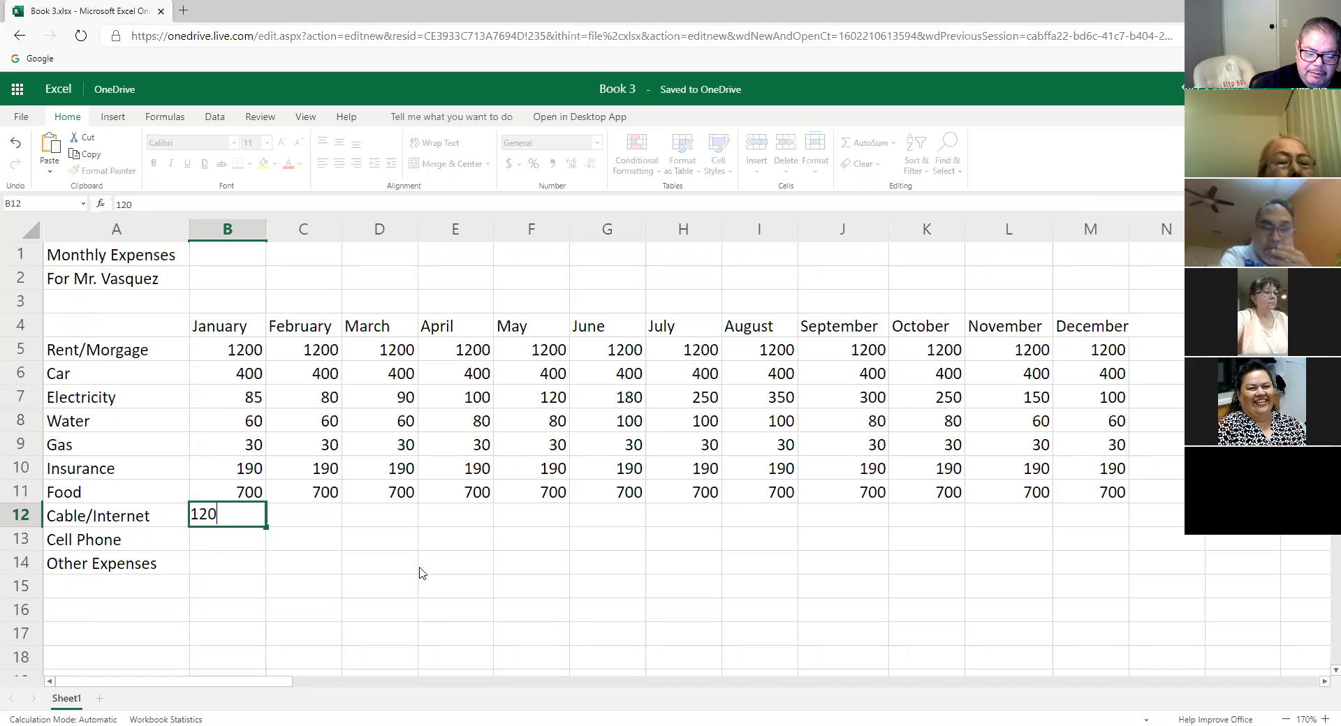
text(.0)
text(0)
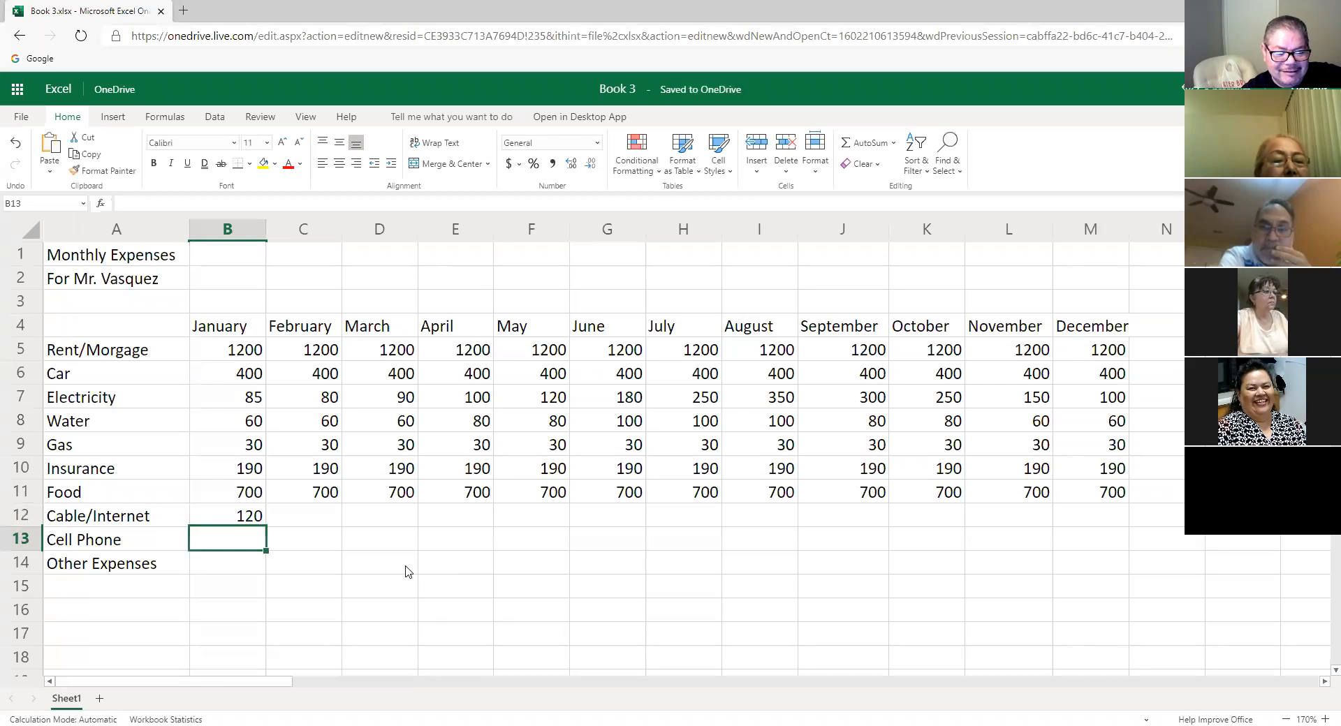
click(250, 520)
drag(266, 527, 1101, 540)
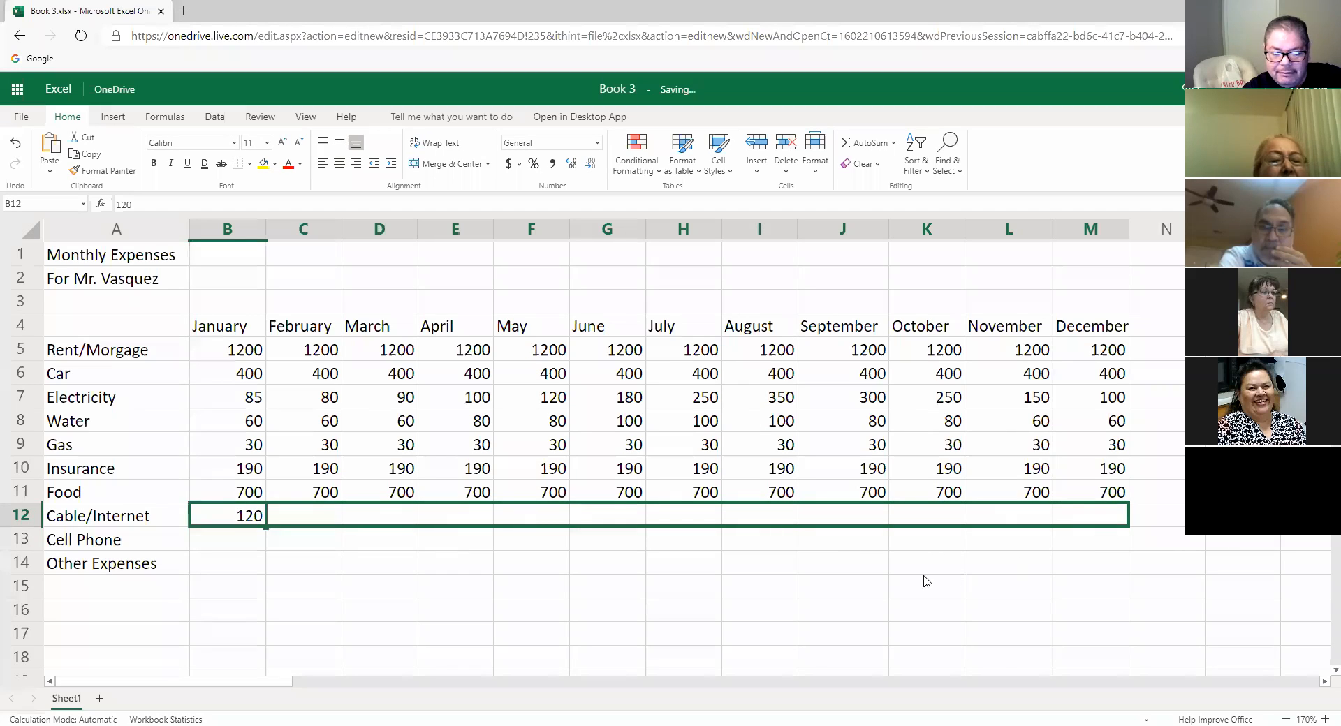
- Enter 90.00 as the January Cell Phone expense in B13 and auto-fill it across to December in M13
click(251, 545)
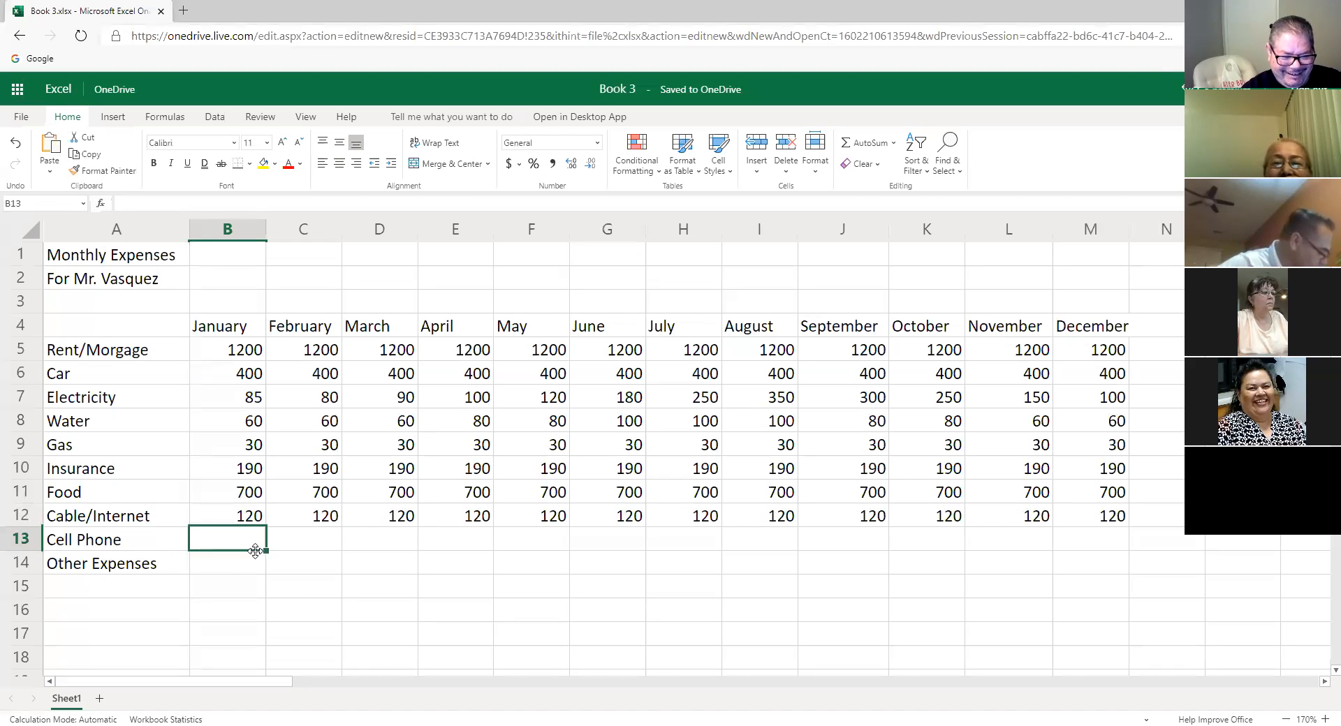
text(90.00)
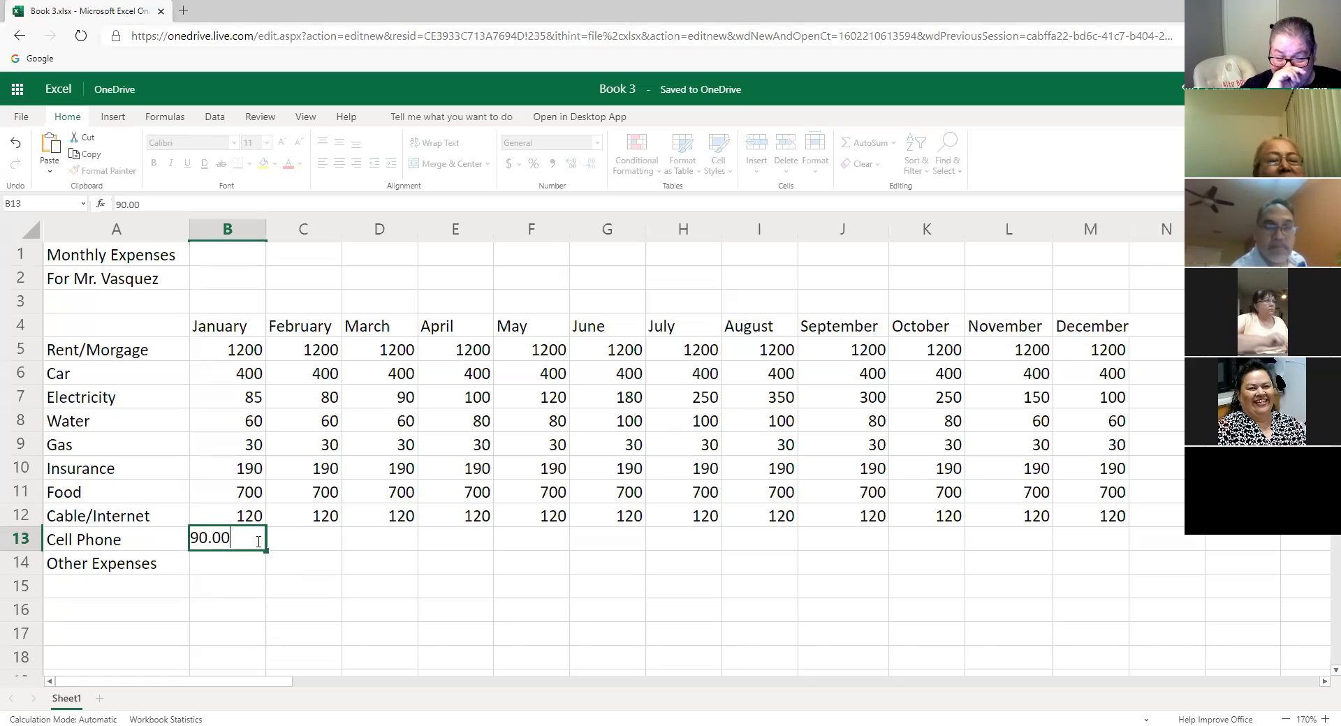
key(Return)
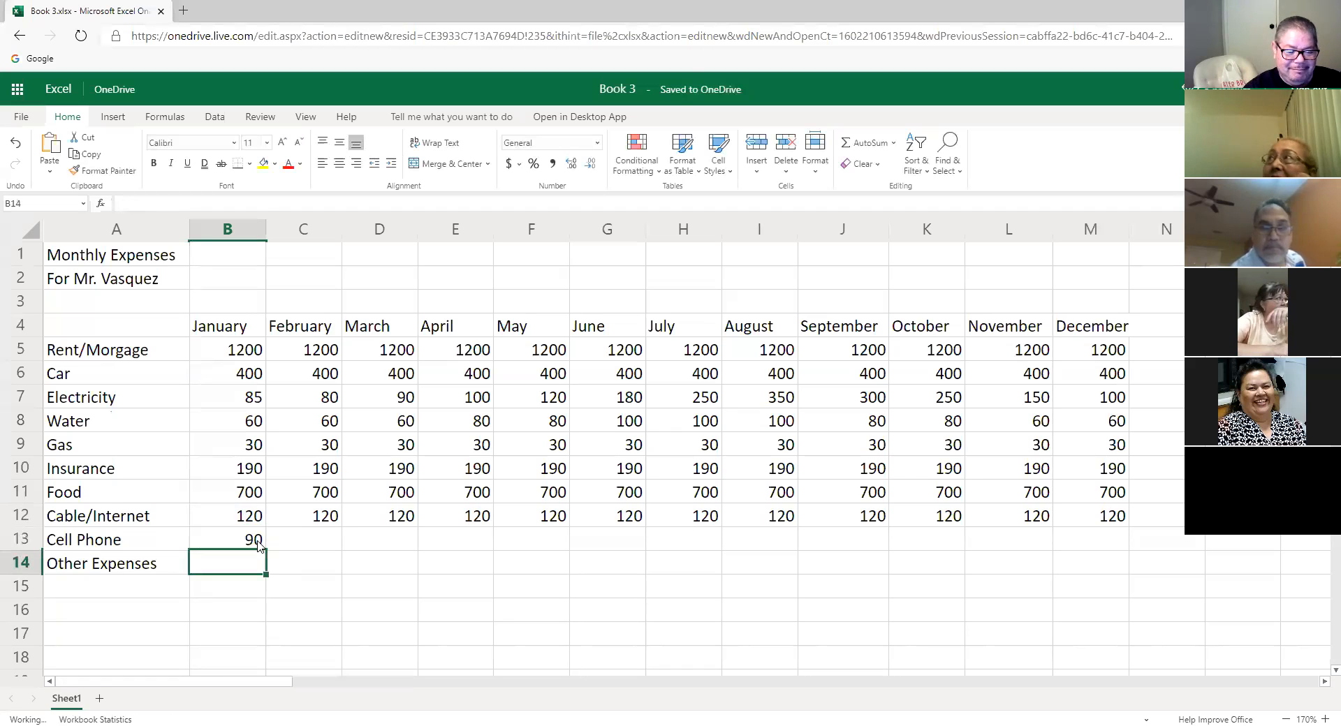
click(257, 545)
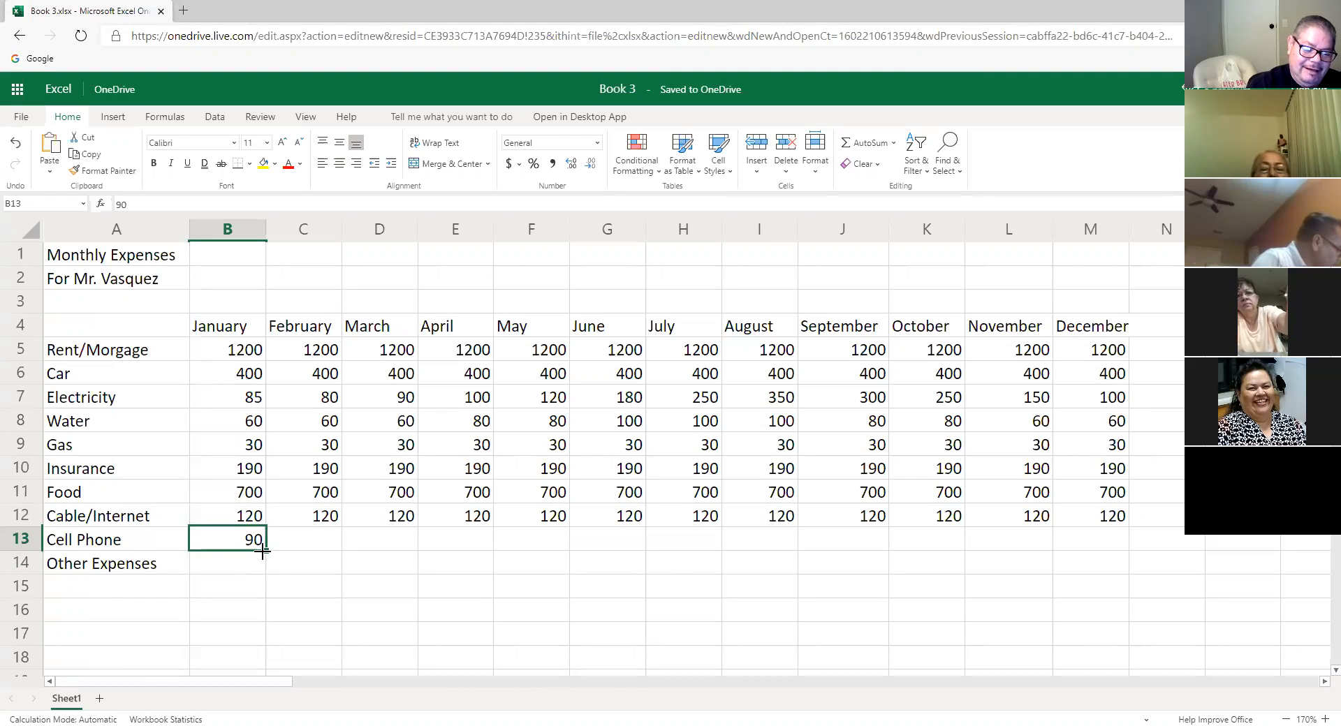
mouse_move(262, 551)
mouse_down()
mouse_move(398, 559)
mouse_move(633, 524)
mouse_move(1110, 550)
mouse_up()
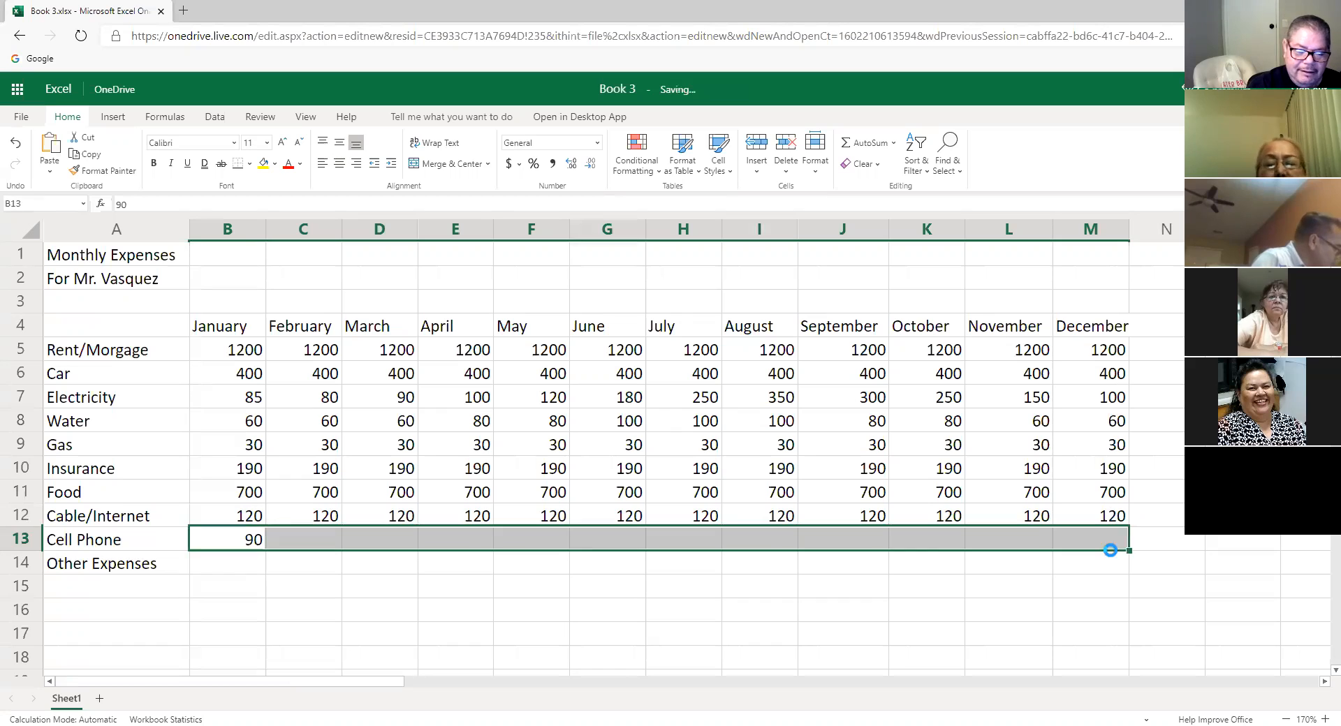
click(841, 606)
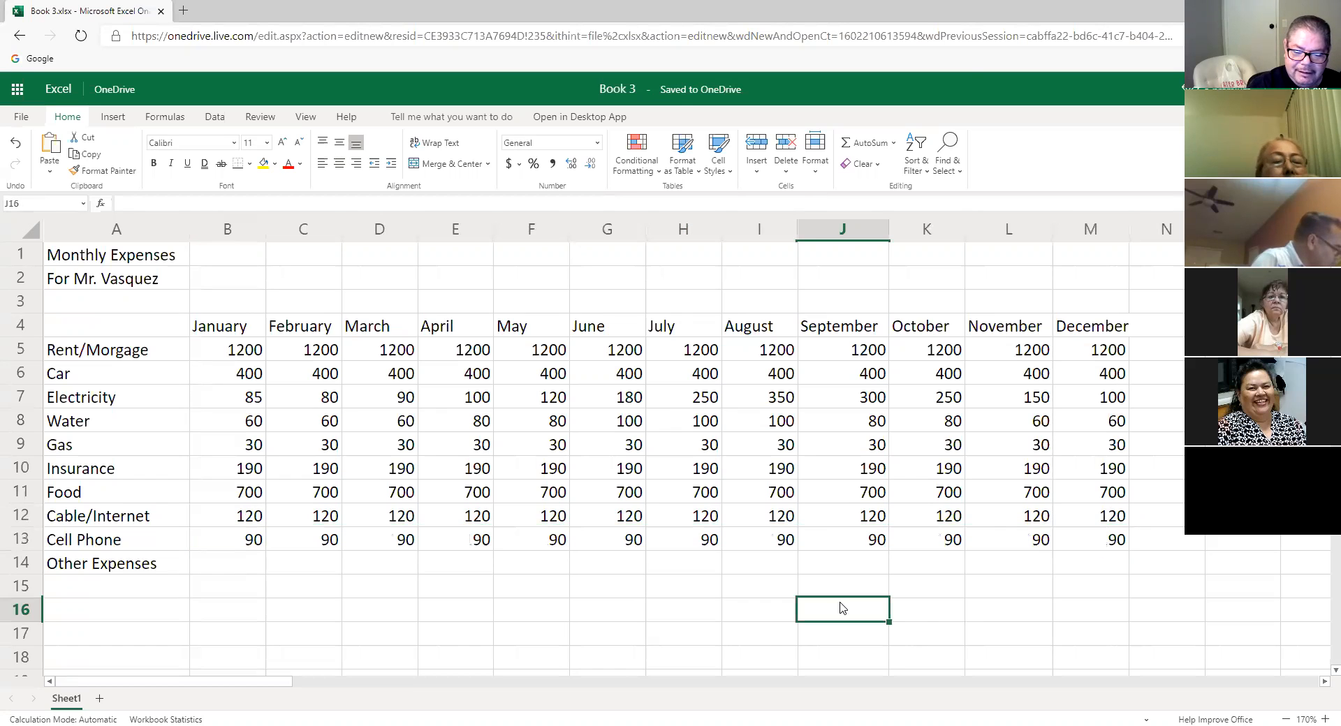
click(246, 568)
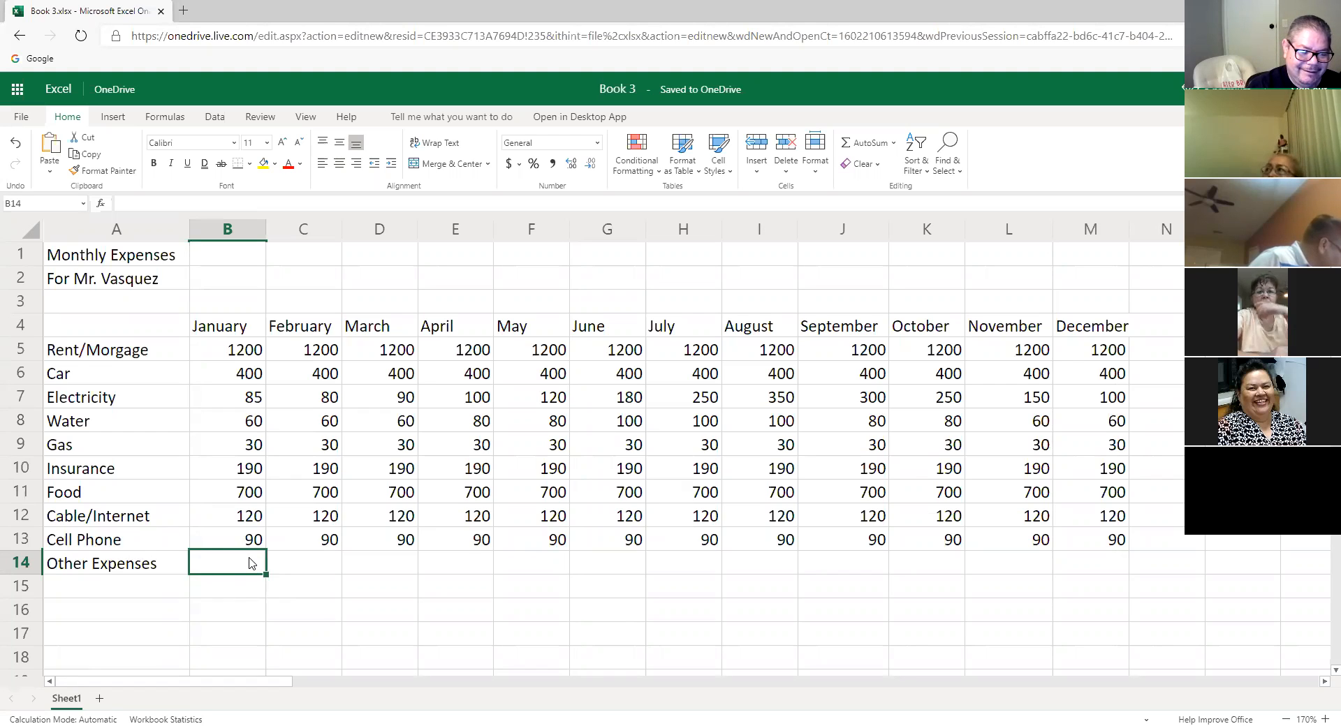
click(282, 567)
click(261, 568)
click(283, 568)
click(352, 569)
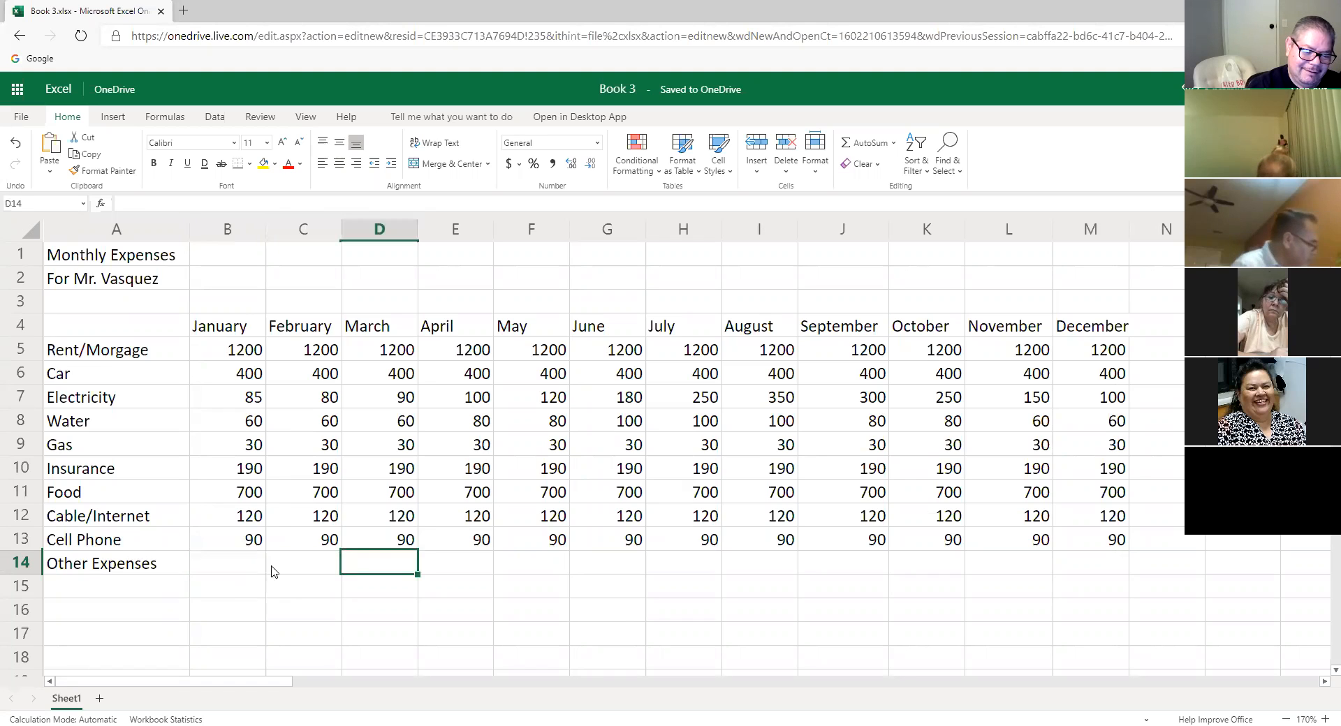
- Enter 300.00 as the January Other Expenses amount in B14 and auto-fill it across to December in M14
click(263, 570)
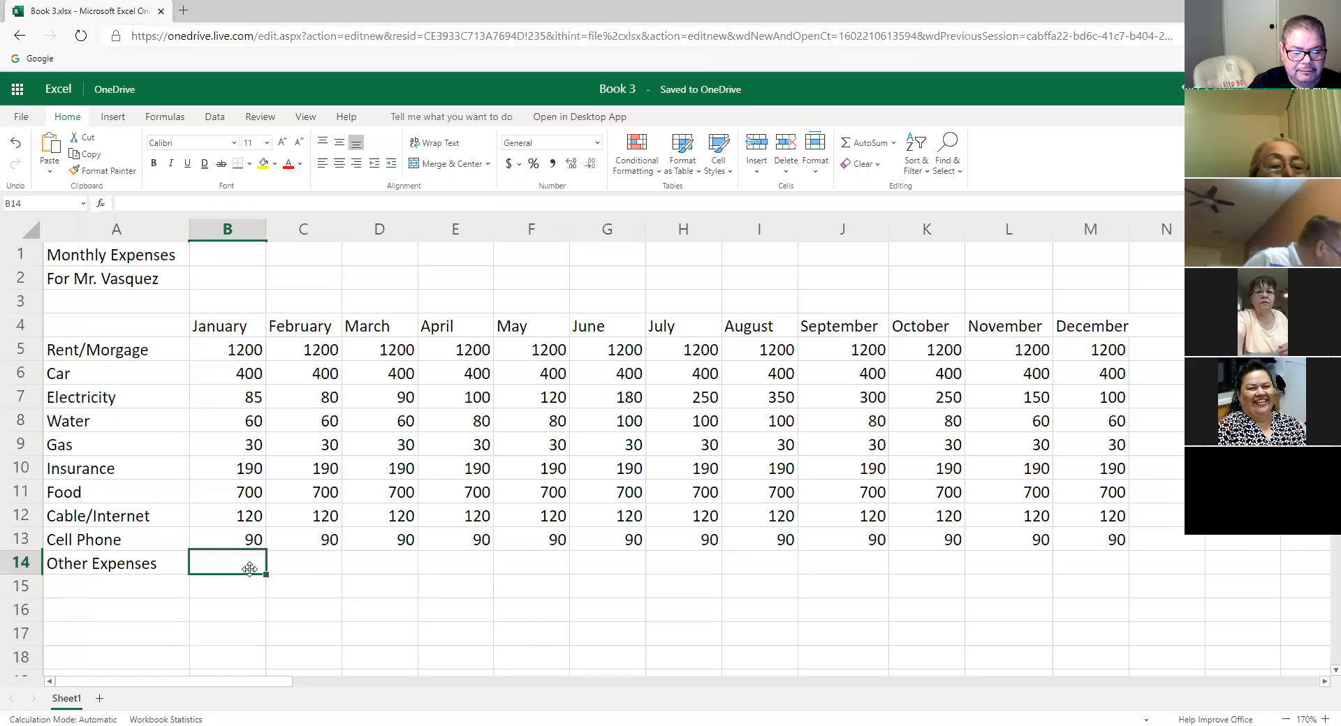
text(300)
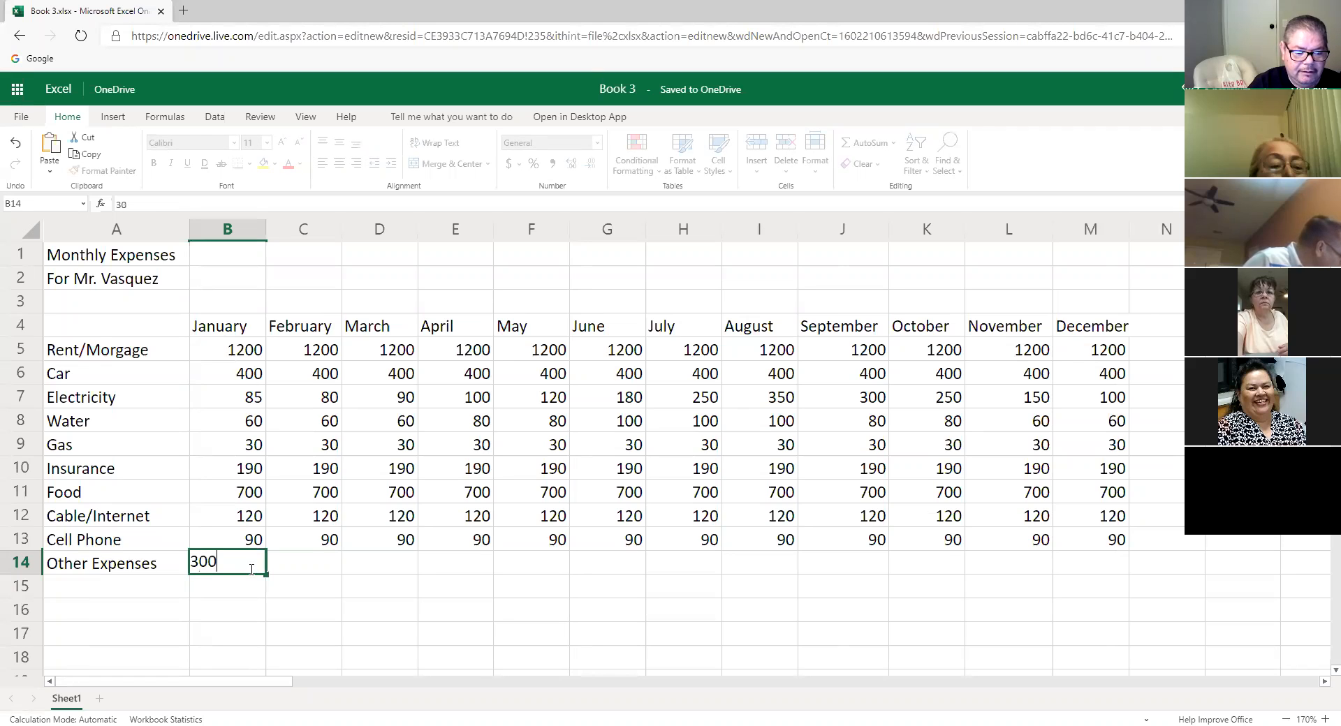
text(.00)
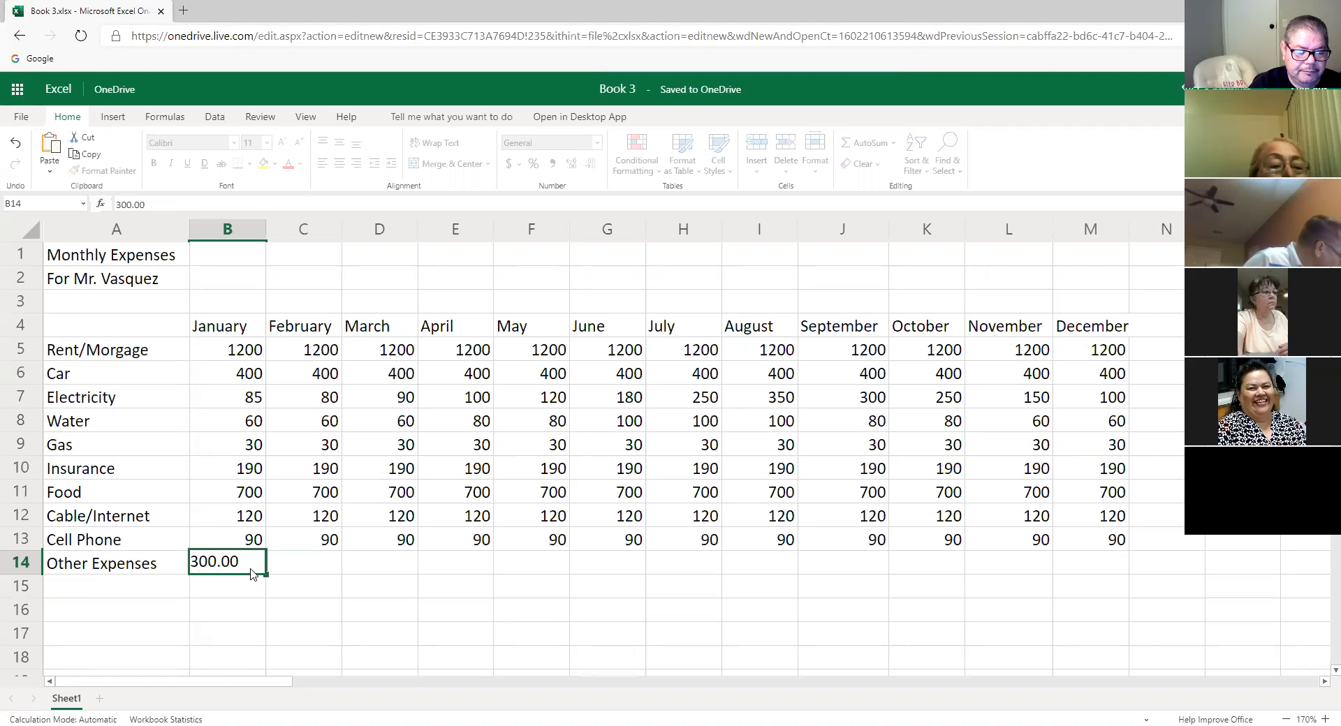
key(Return)
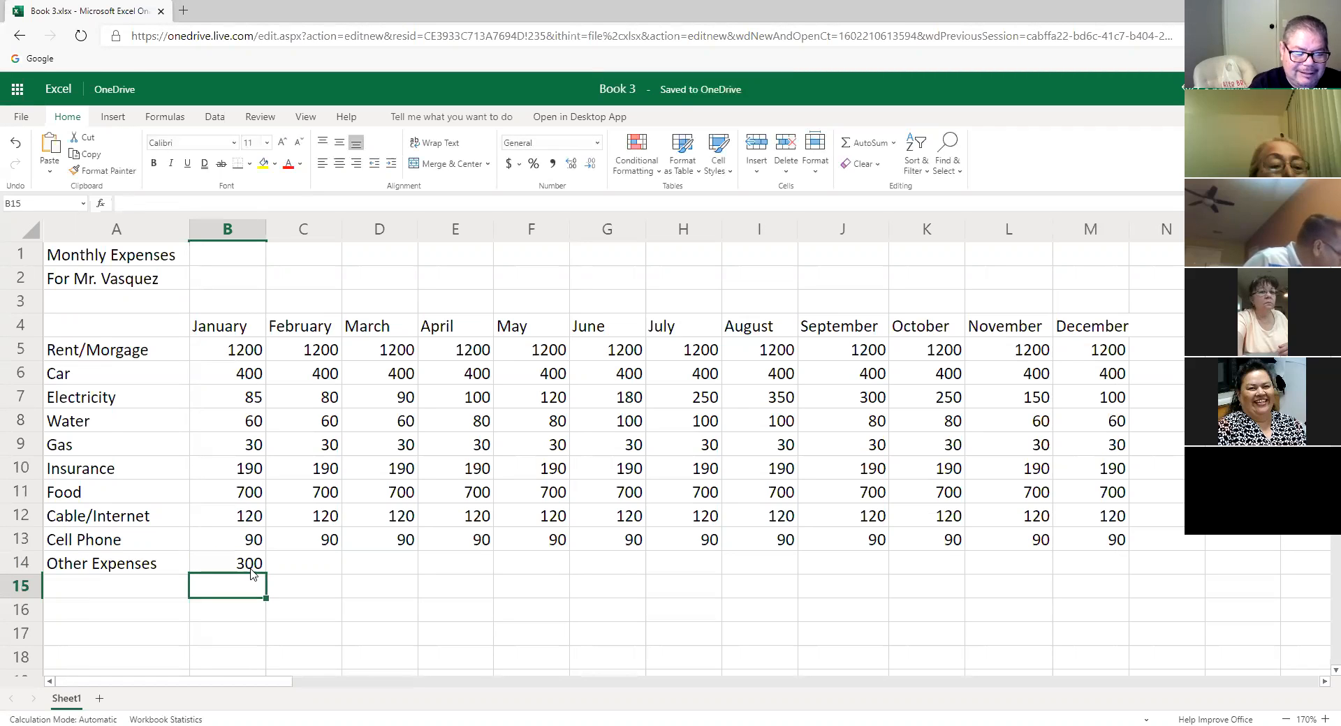
click(251, 569)
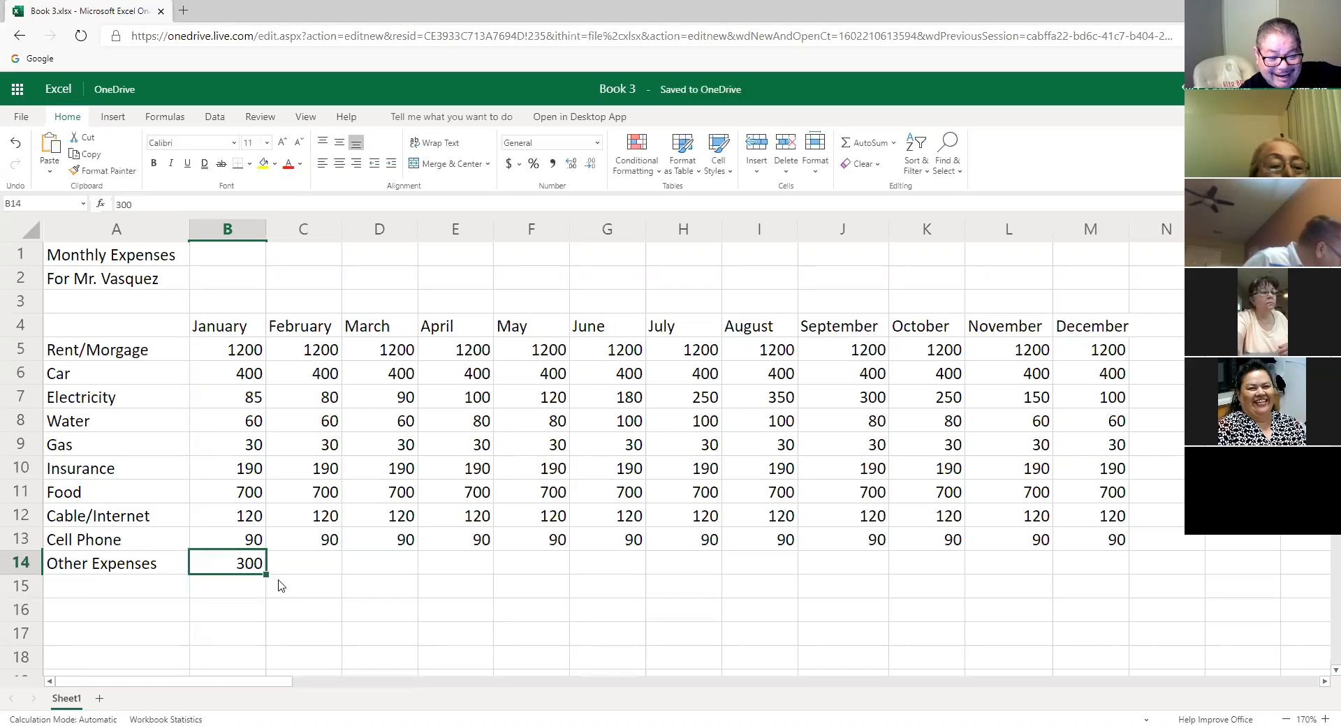
drag(270, 568, 1102, 589)
key(ctrl+r)
click(881, 643)
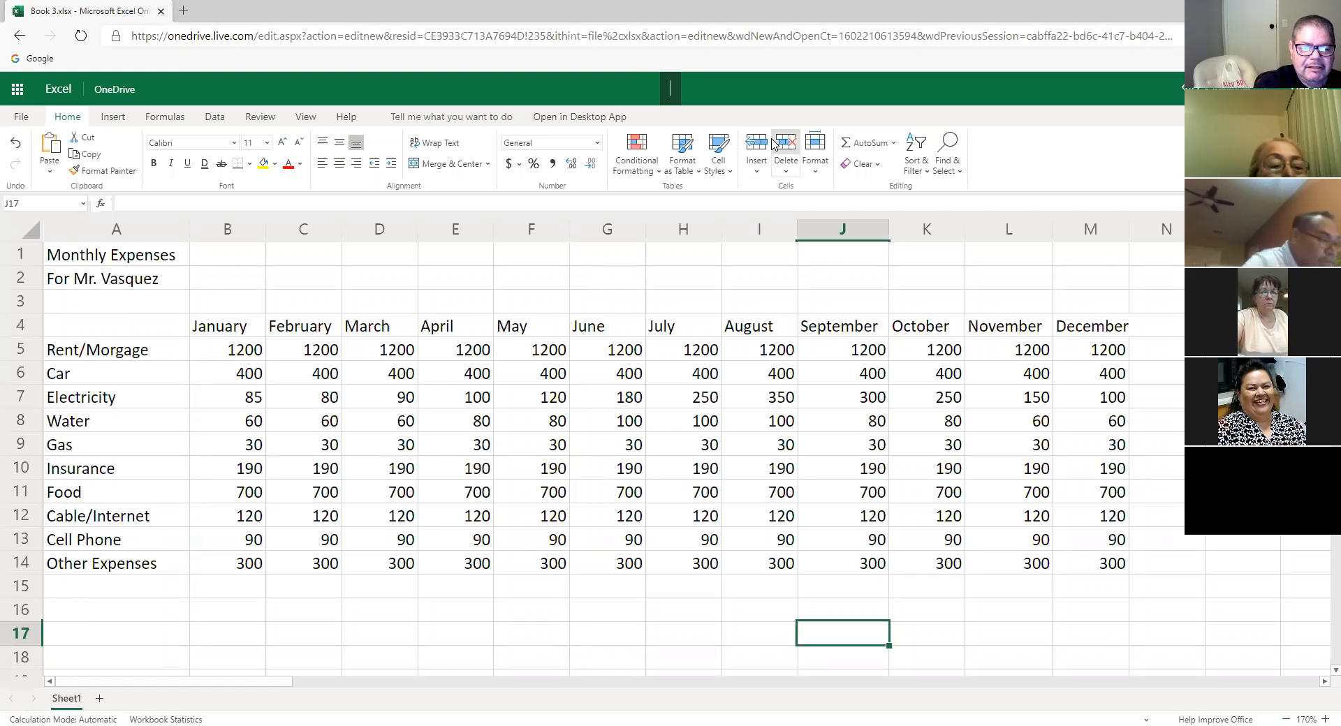
- Rename the workbook to the owner's surname in possessive form followed by "Monthly Expenses"
text(Vas)
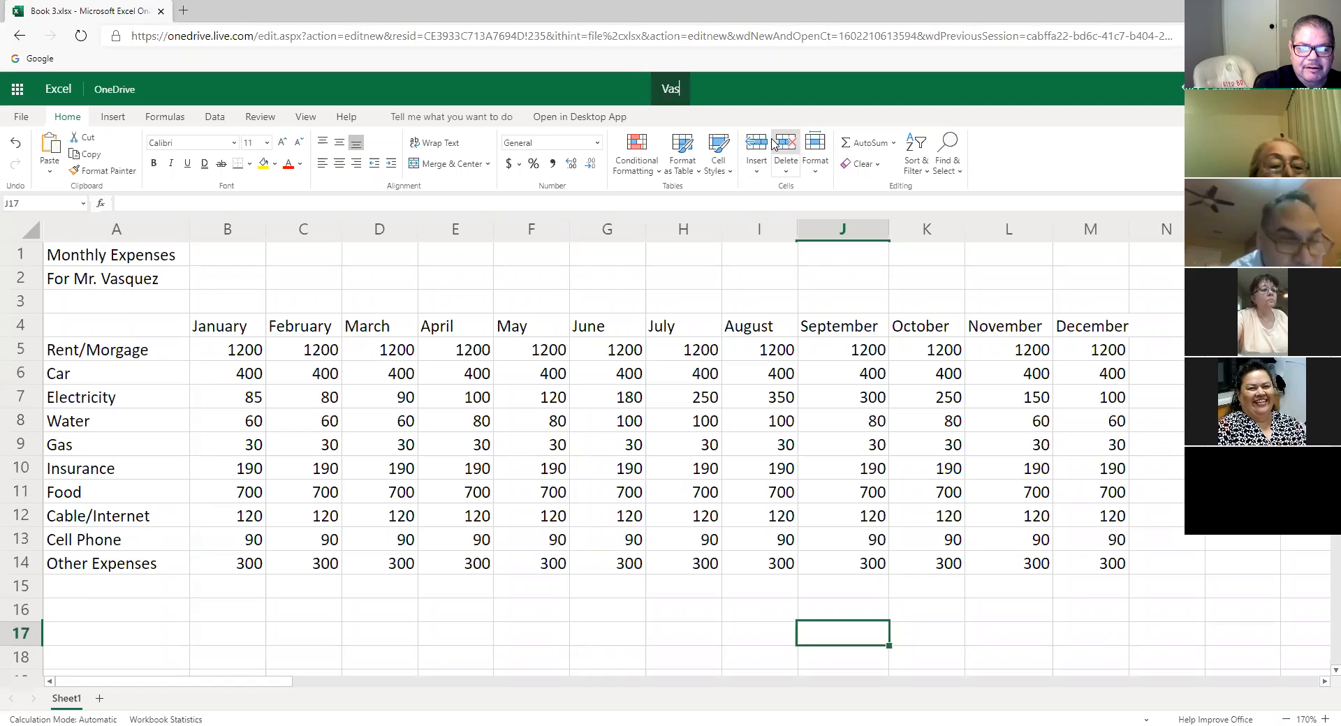
text(quez)
text( Mon)
key(BackSpace)
key(BackSpace)
key(BackSpace)
key(BackSpace)
text('s )
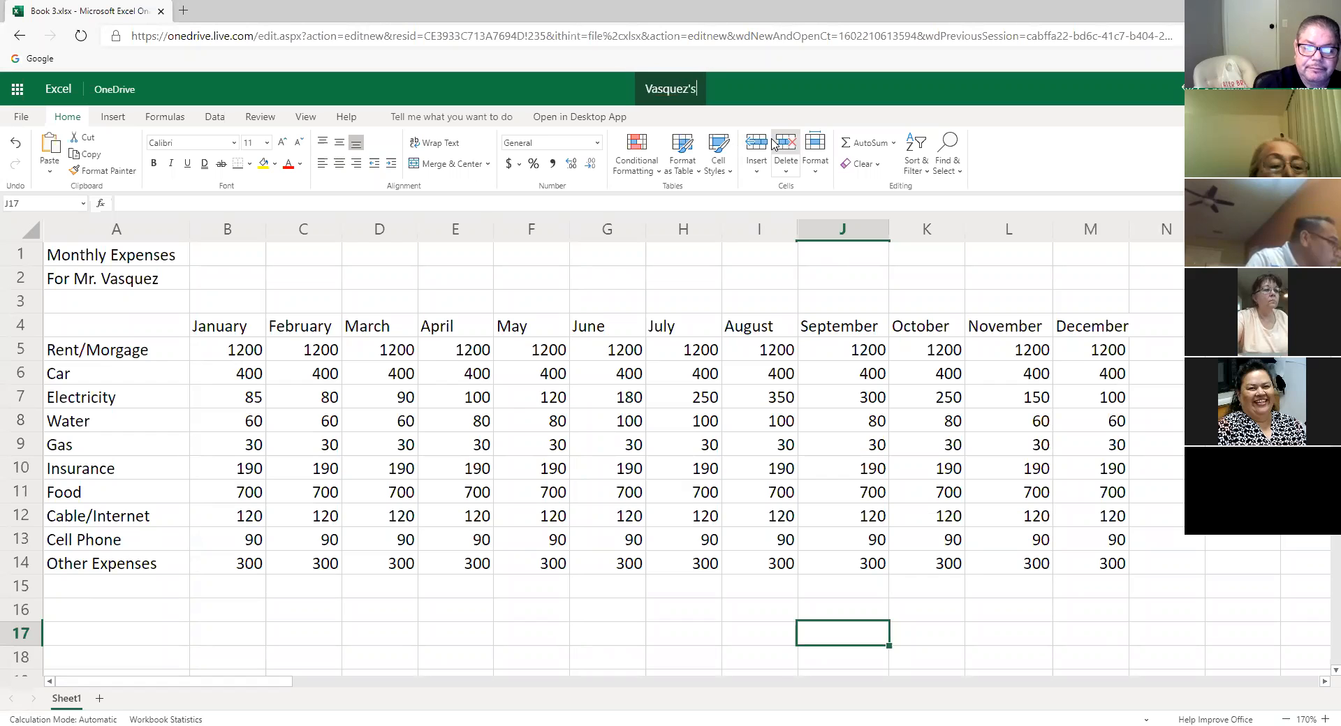
text(Mont)
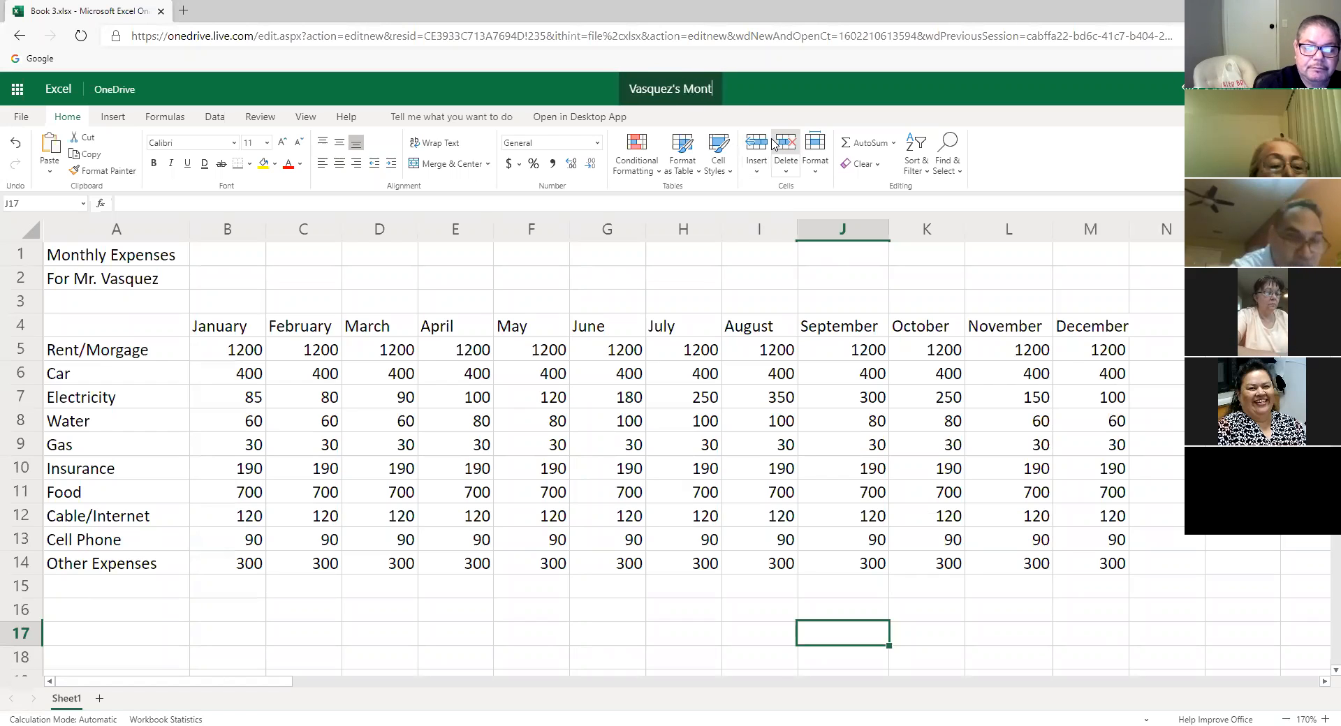
text(hly E)
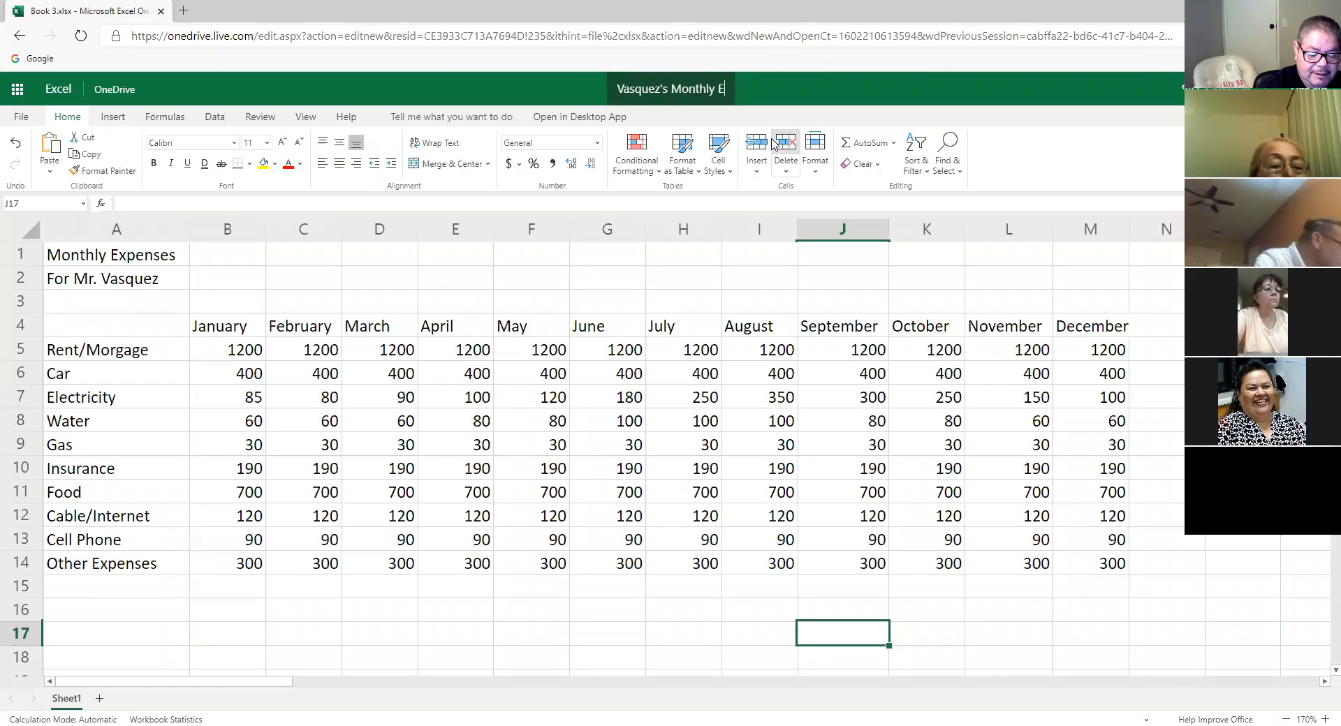
text(xpense)
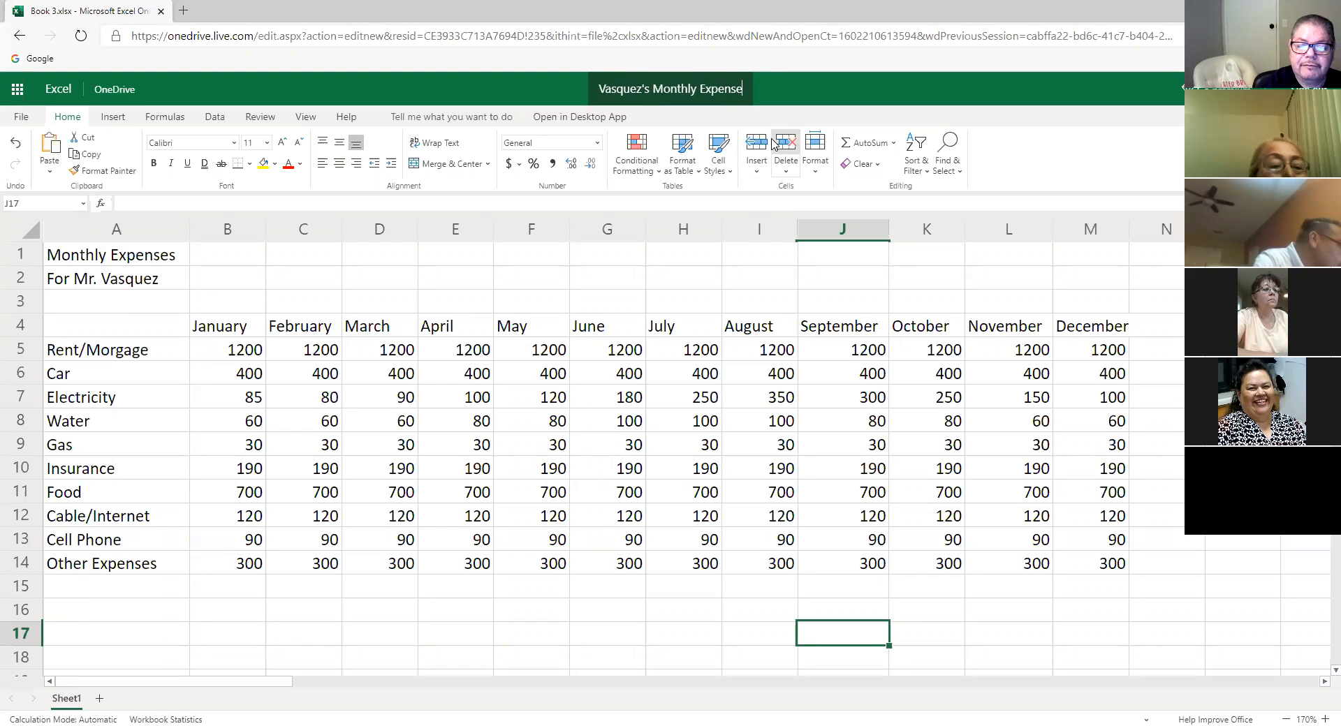
text(s)
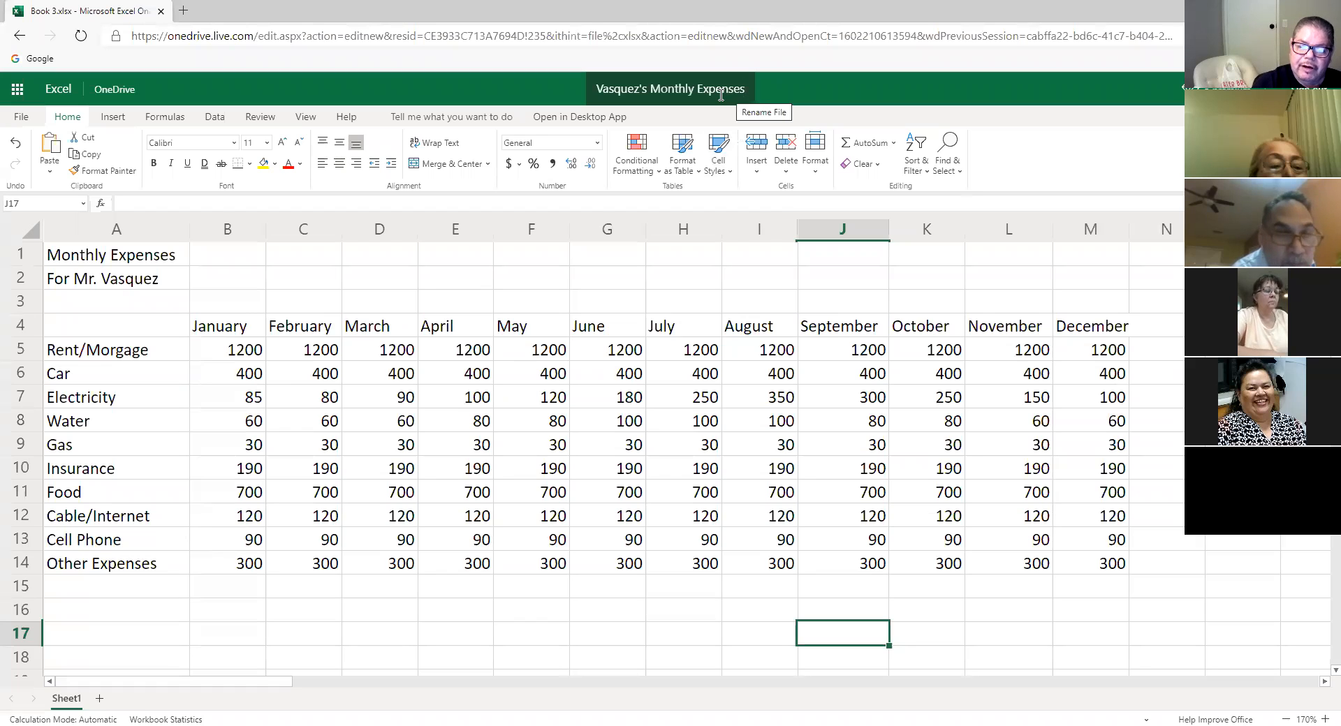
key(Return)
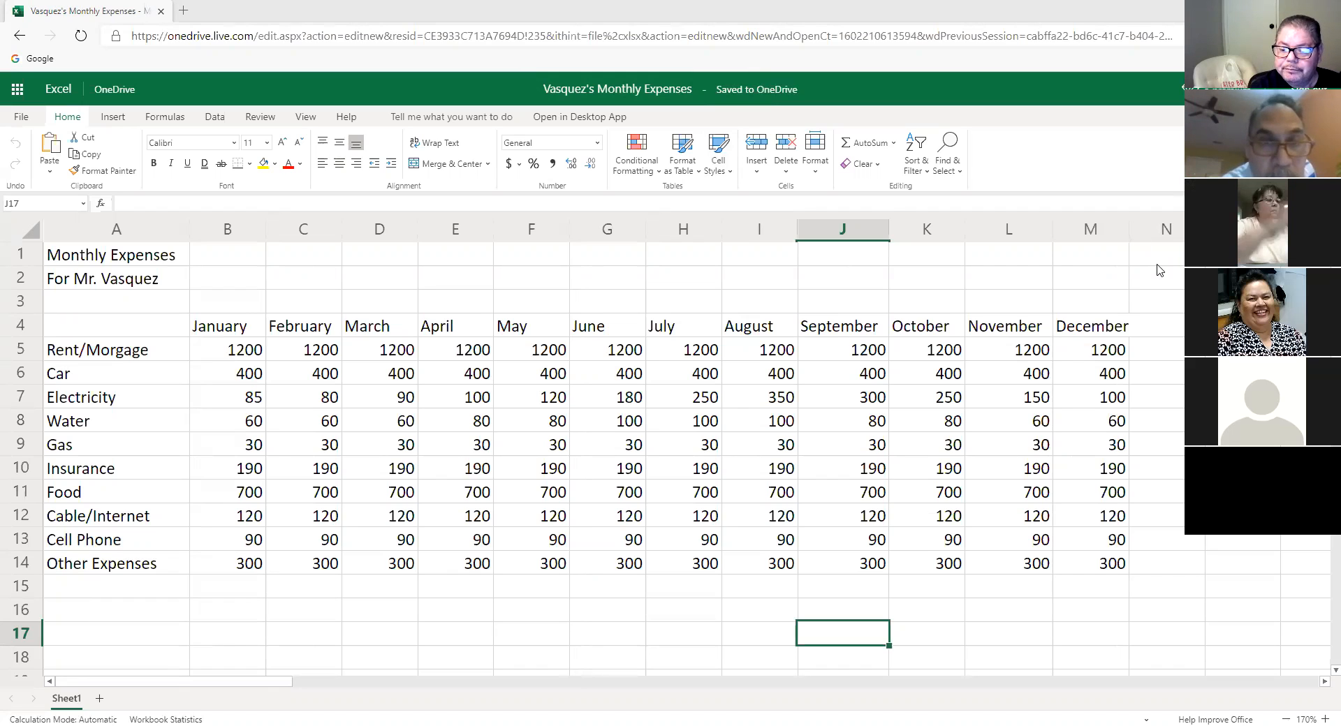
click(1075, 589)
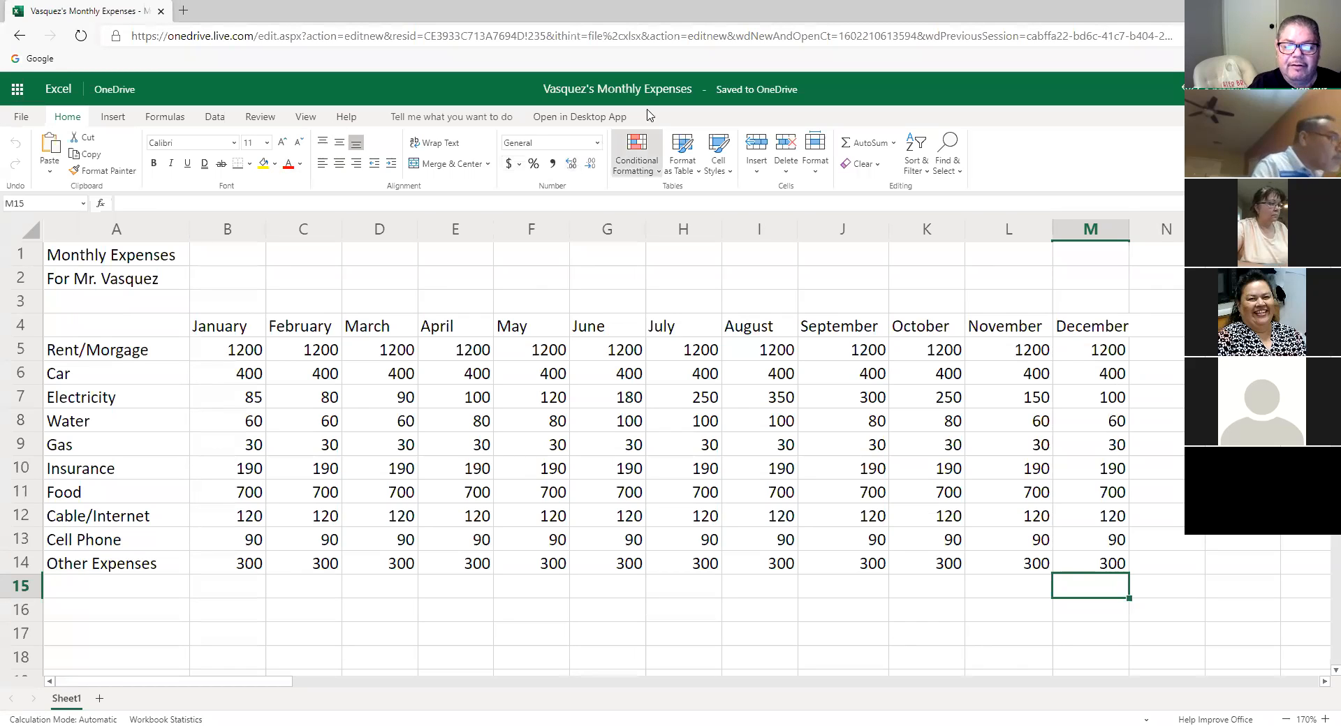
click(691, 91)
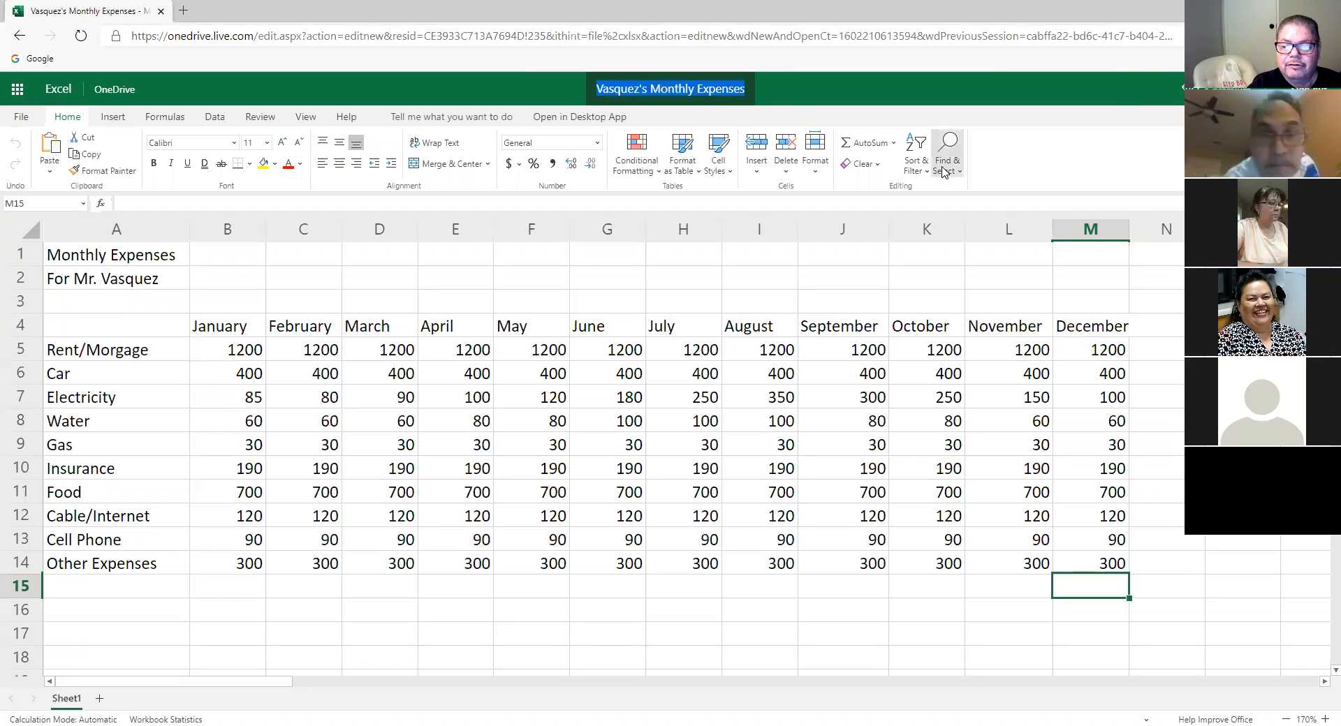
click(1130, 64)
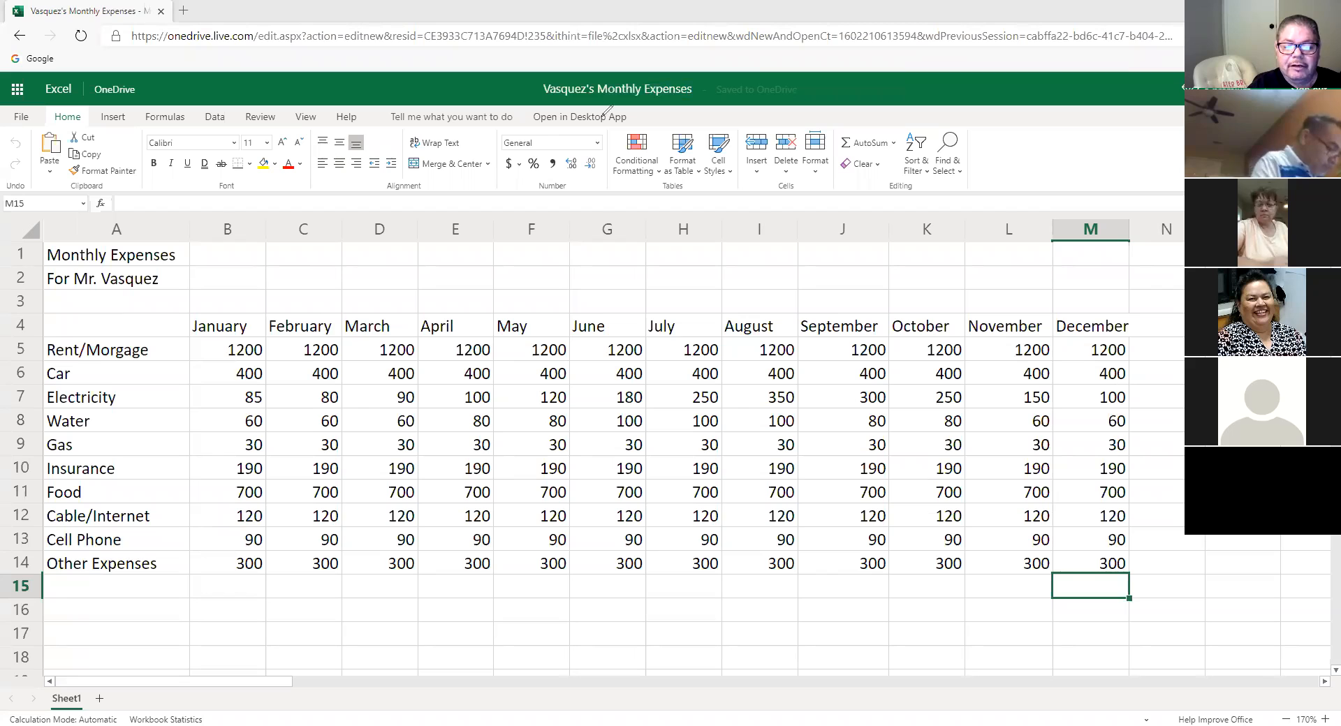
mouse_move(715, 120)
mouse_down()
mouse_move(704, 60)
mouse_move(546, 66)
mouse_move(660, 136)
mouse_move(694, 127)
mouse_up()
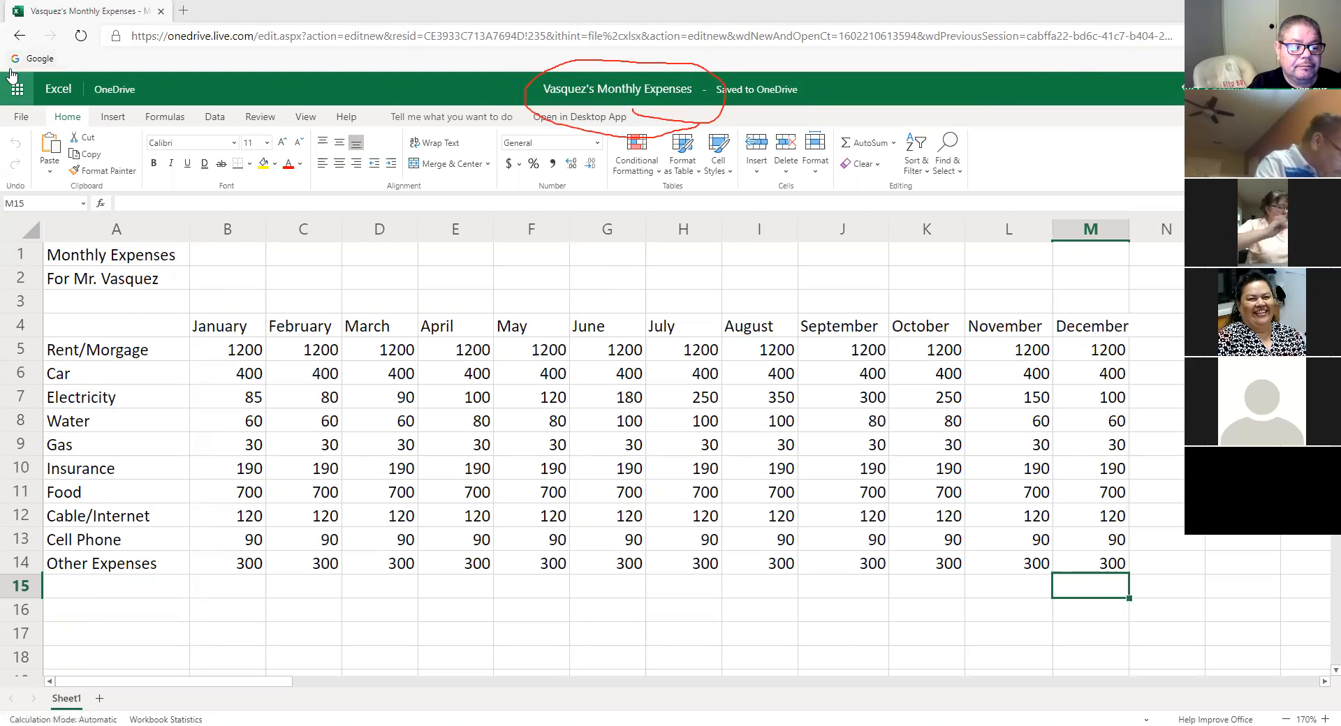
- Save a copy of the workbook under its current name in the OneDrive folder Microsoft Office 2016 > Excel
click(21, 117)
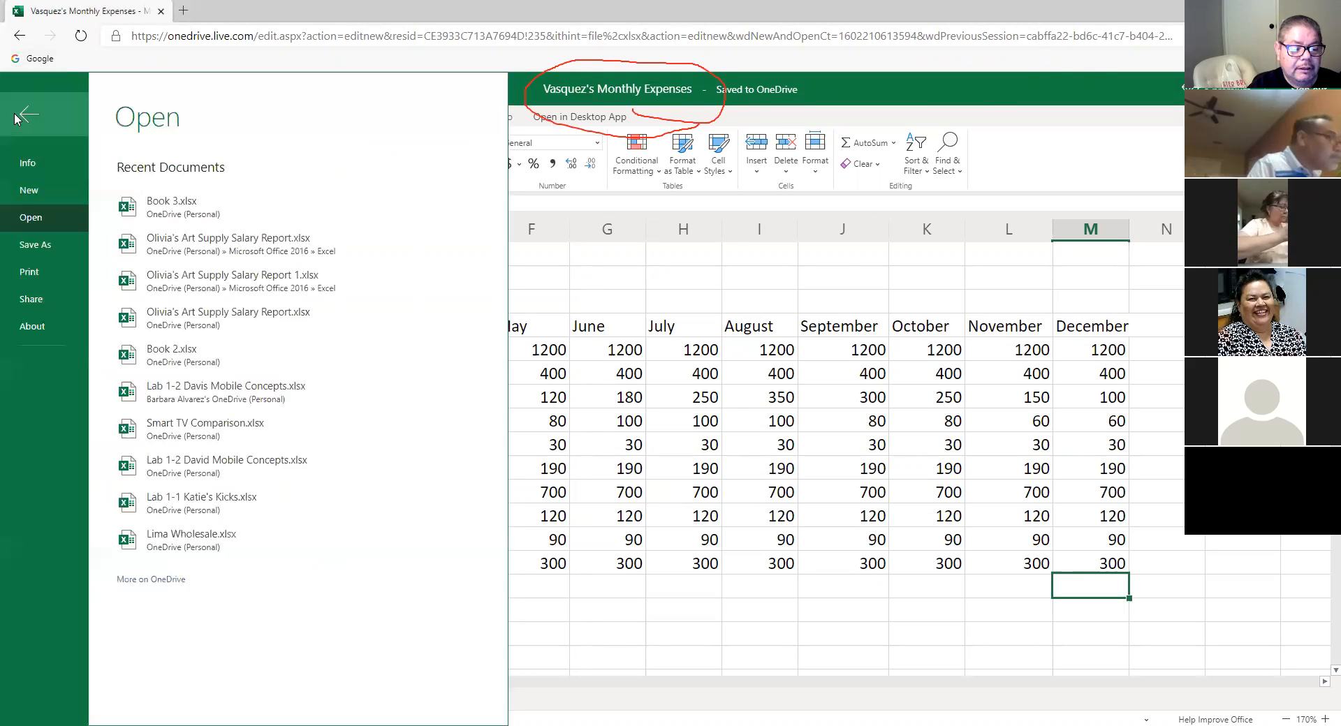
click(37, 245)
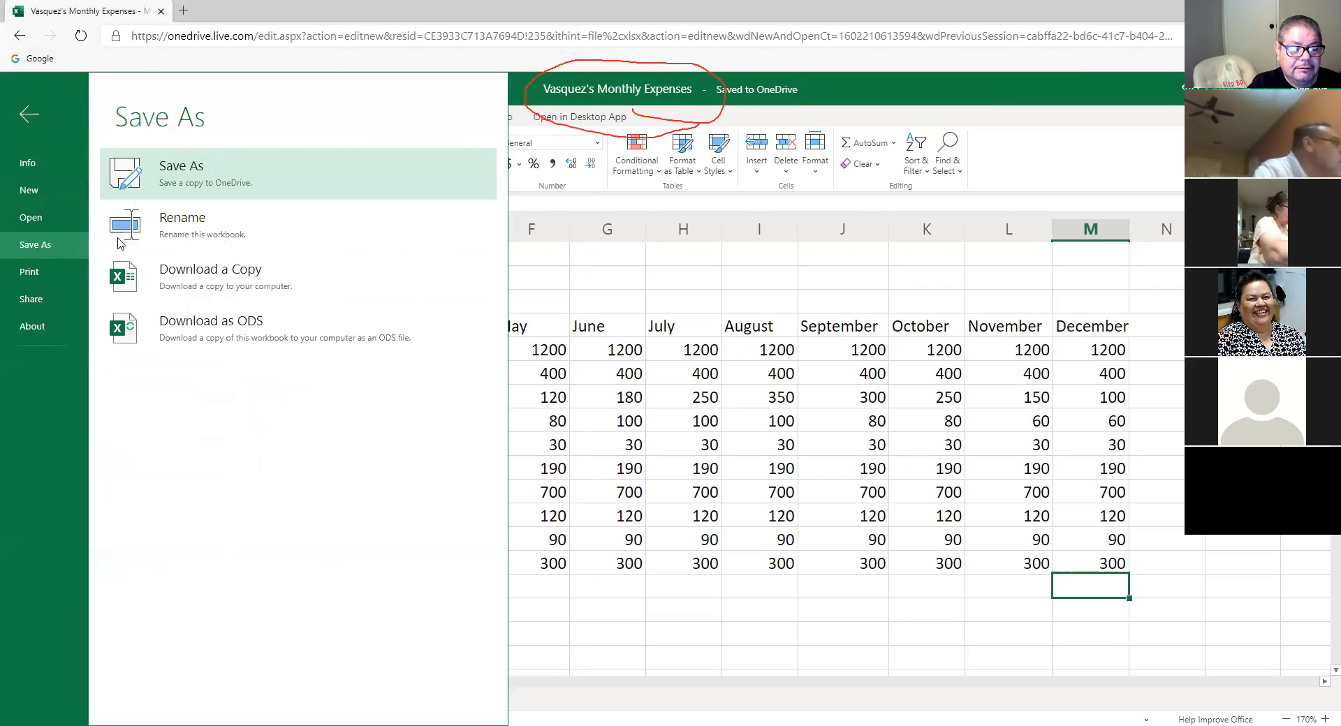
click(203, 170)
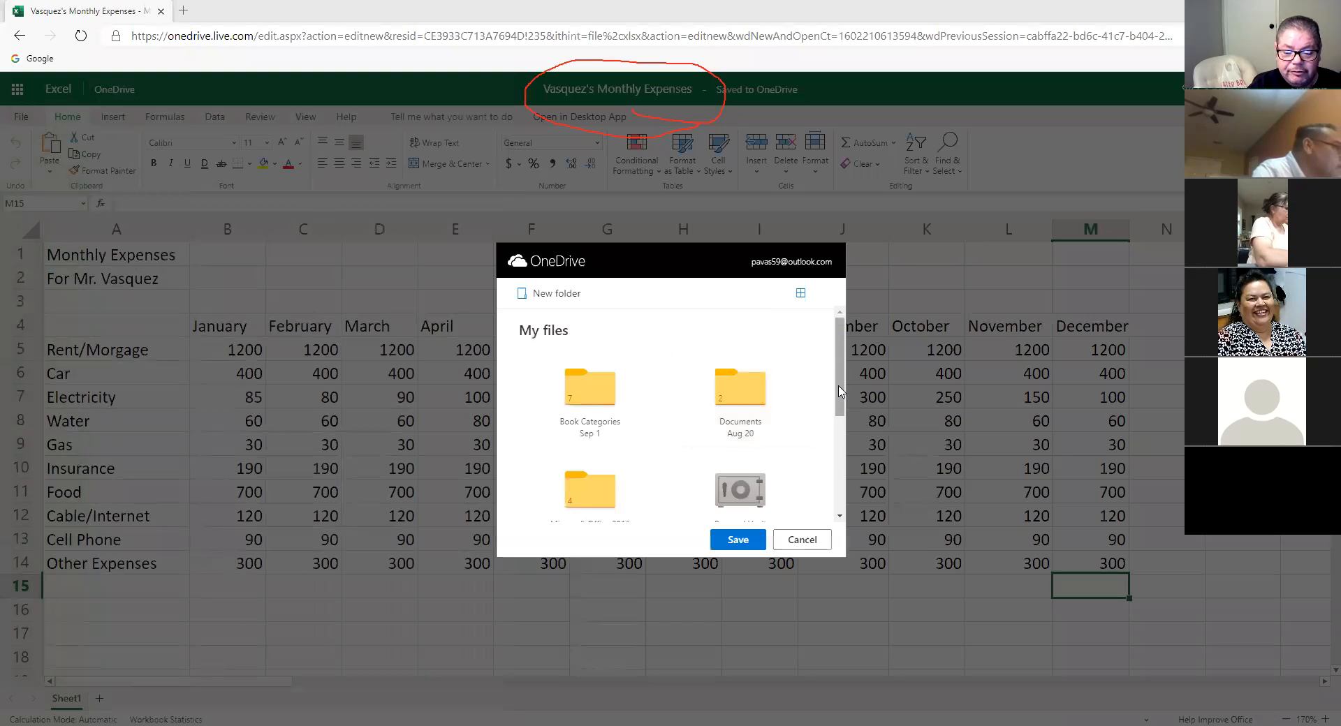
scroll(529, 419, down, 2)
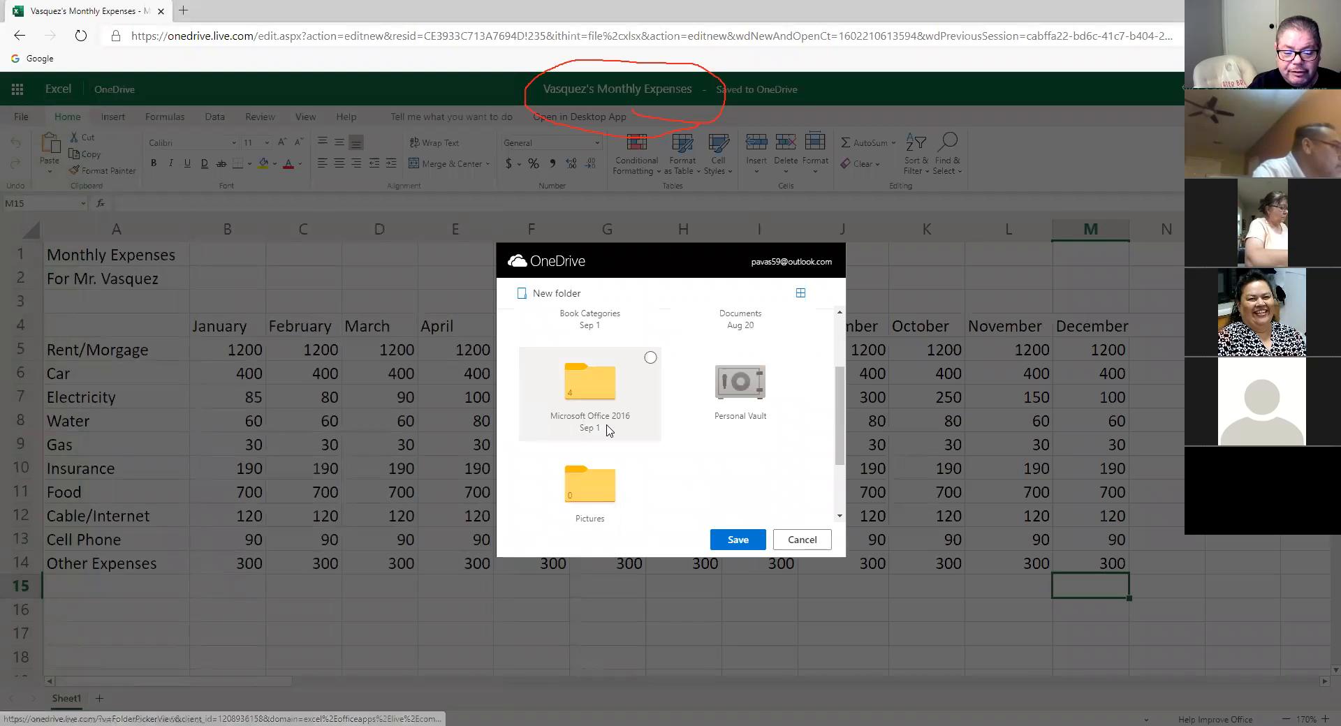
click(599, 400)
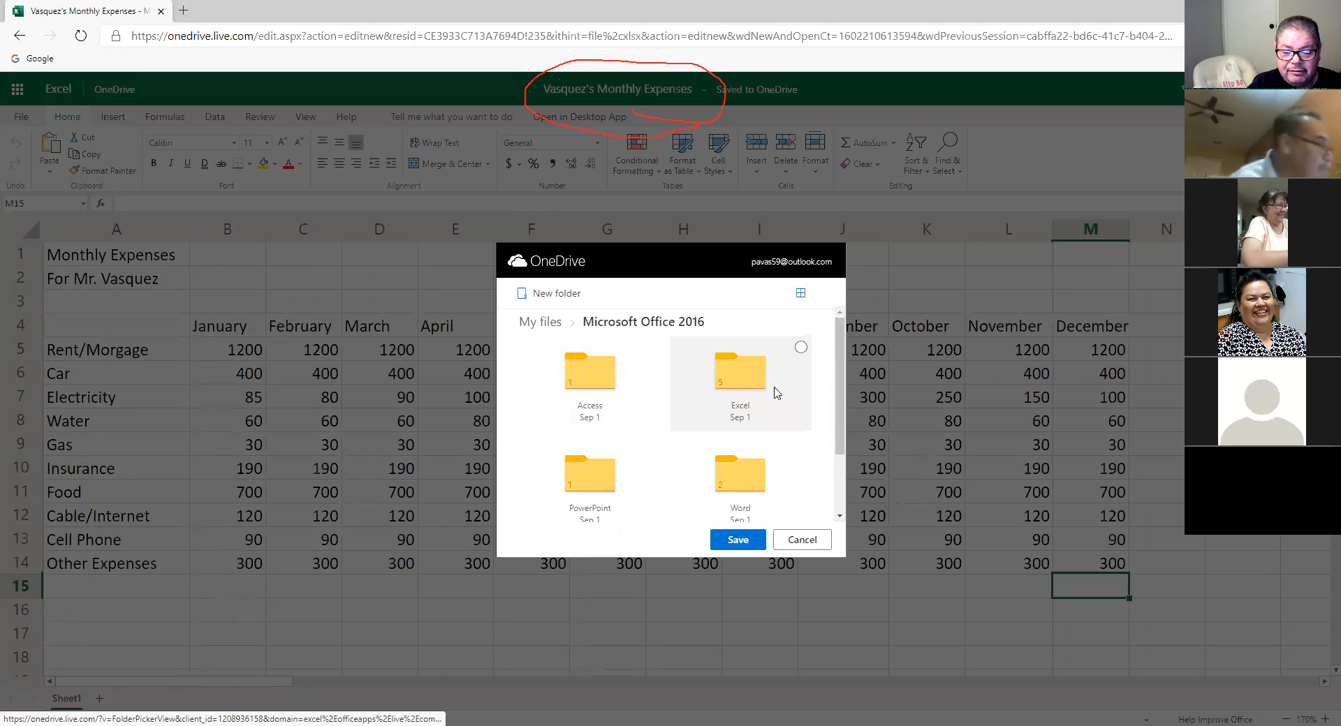
click(750, 389)
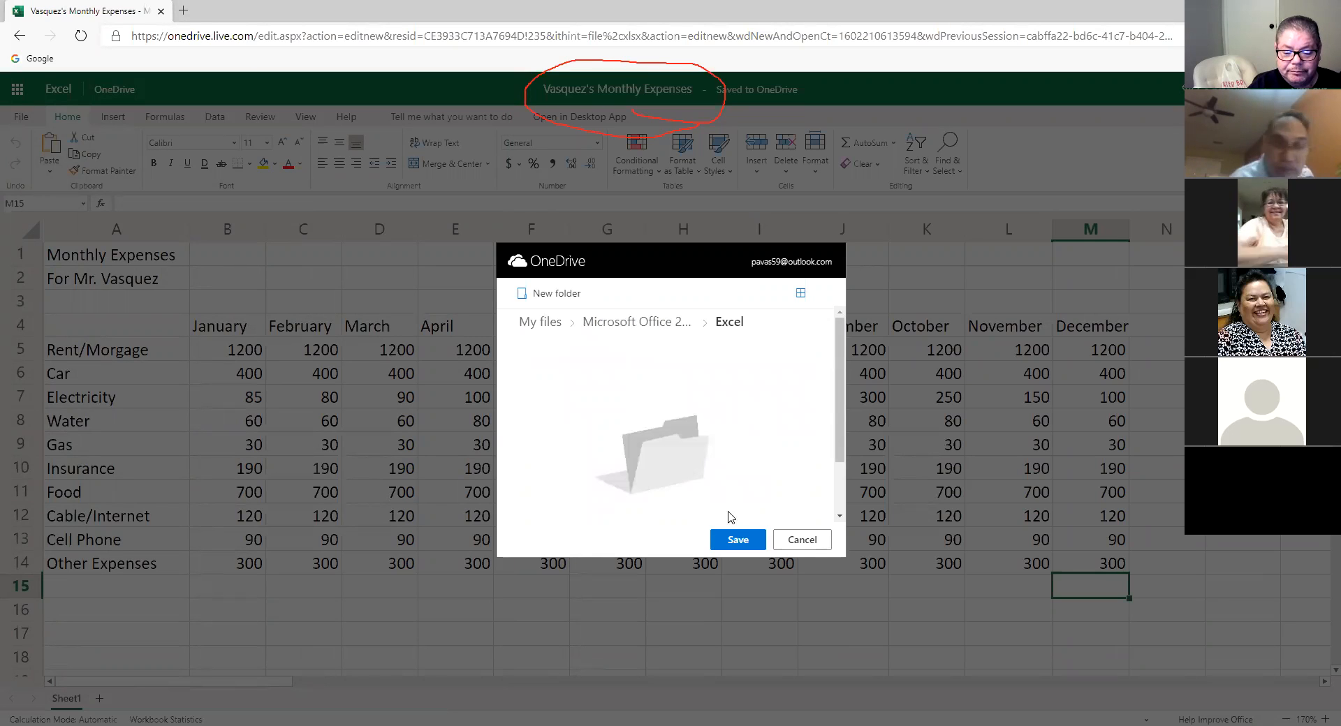
click(738, 540)
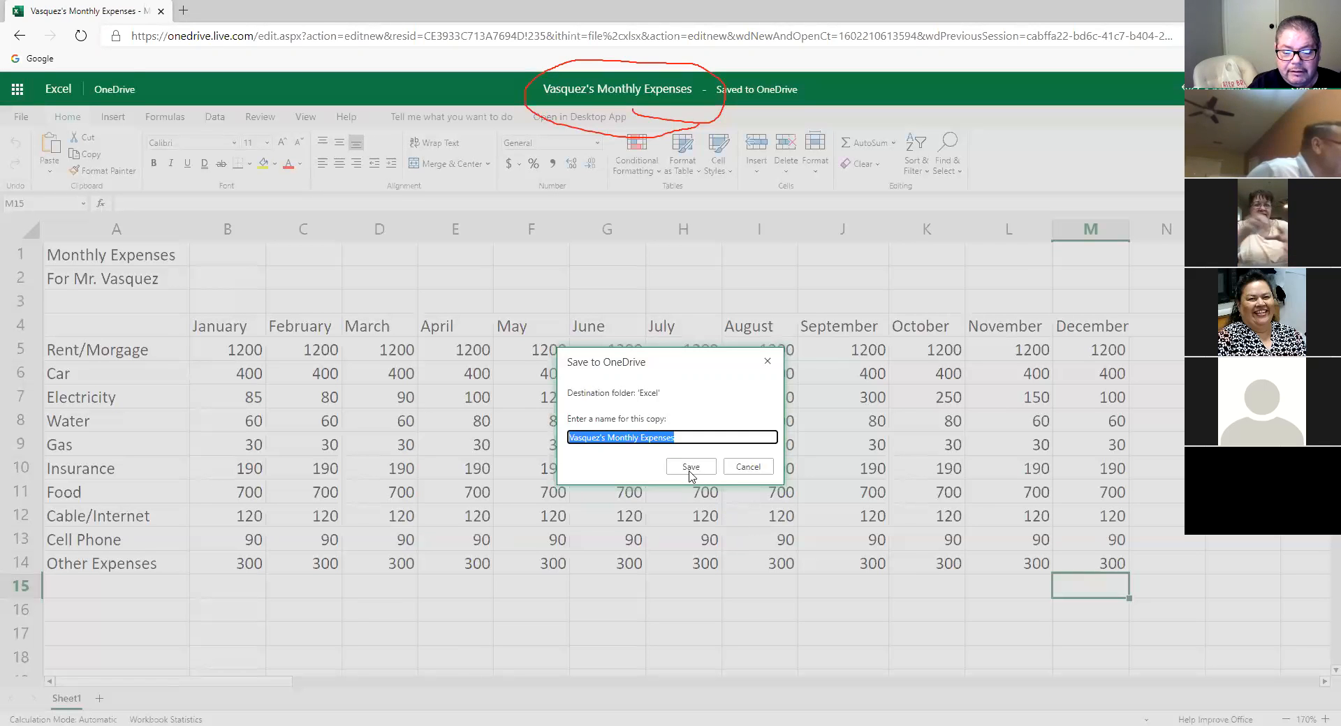
click(692, 436)
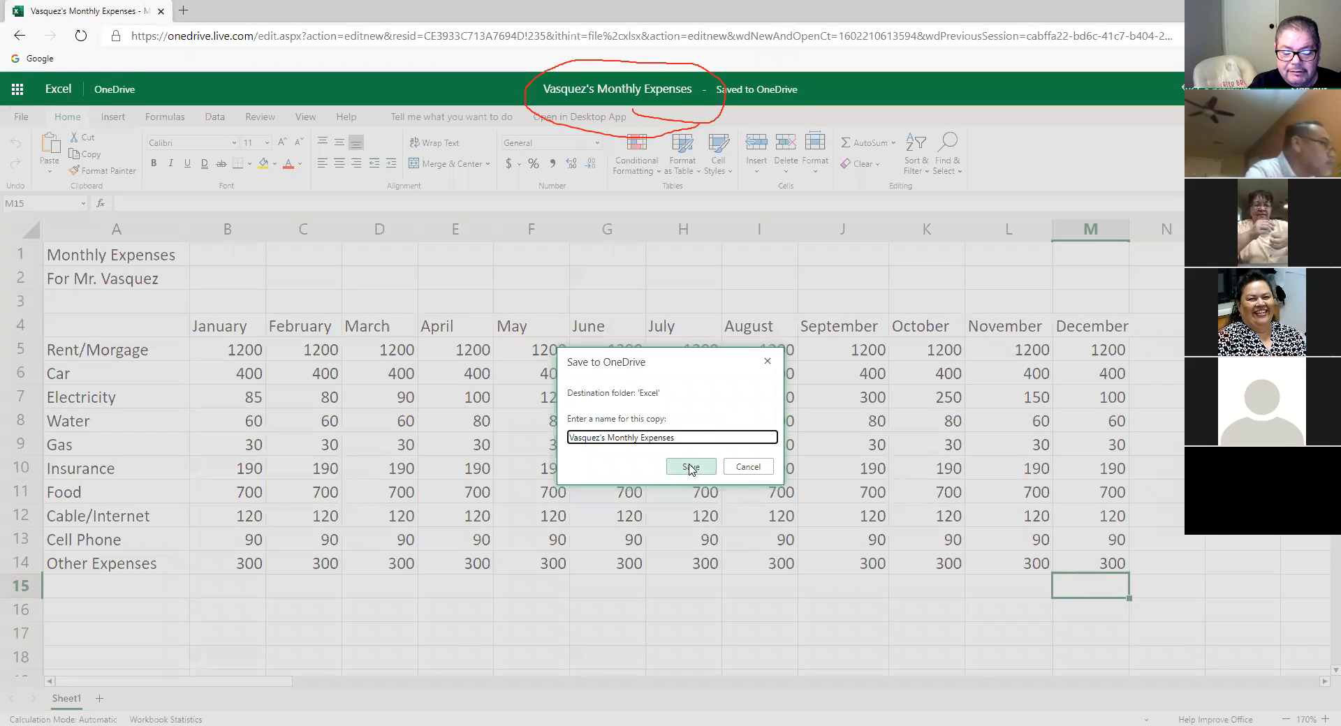
click(689, 467)
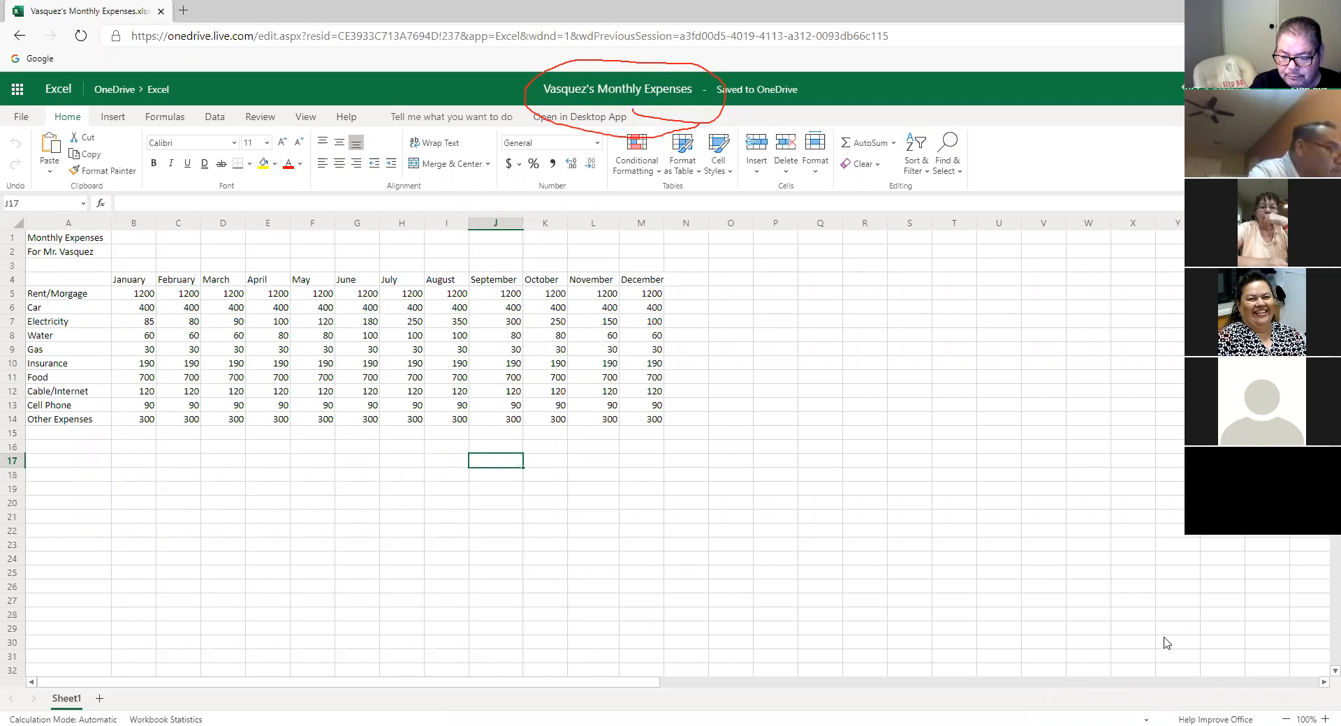
- Zoom the sheet to 120% and show the whole expense table from column A and row 1
click(1324, 719)
click(1324, 719)
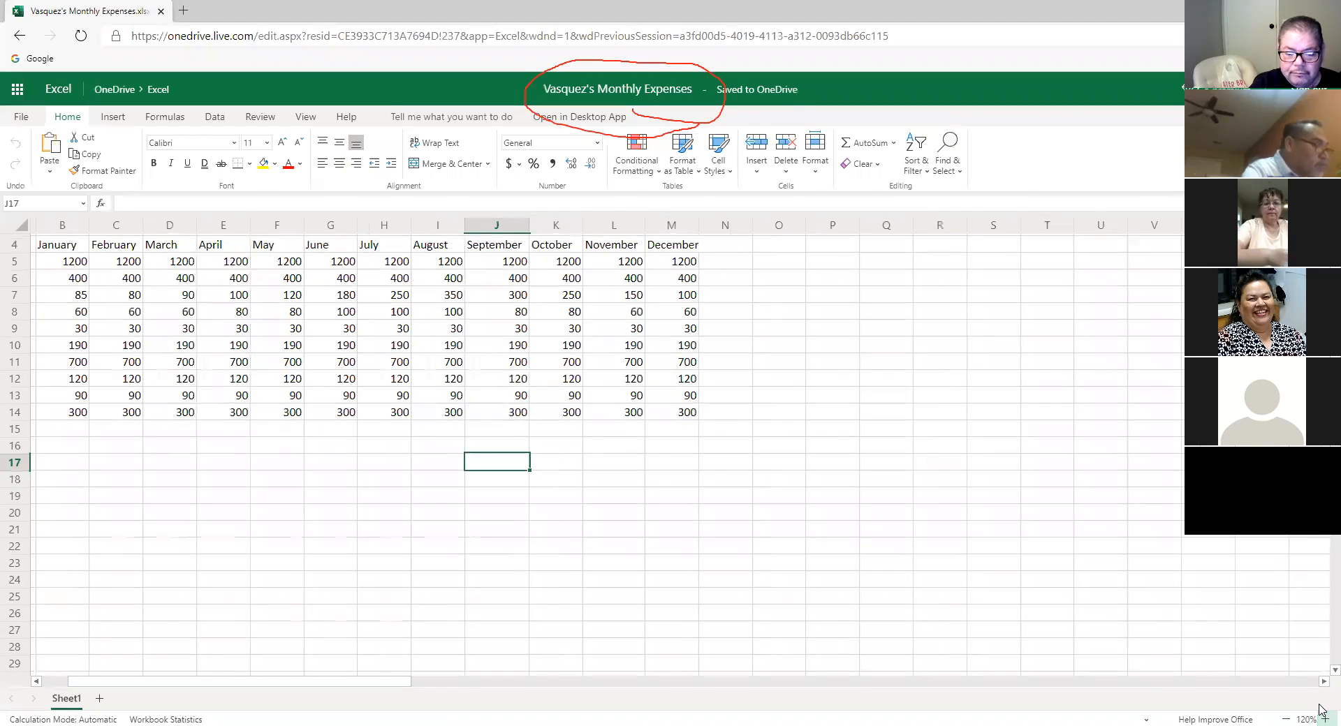
scroll(1007, 522, up, 1)
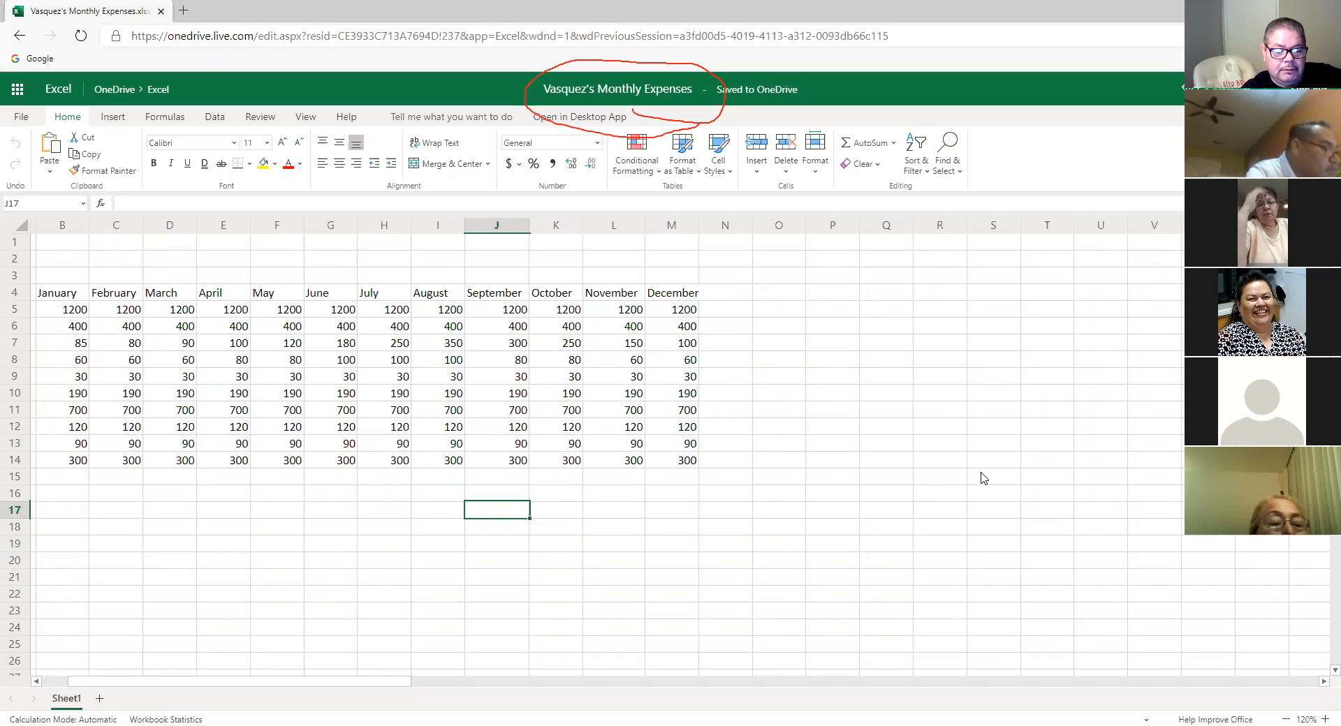
drag(220, 674, 97, 680)
drag(231, 684, 139, 681)
scroll(331, 546, up, 5)
click(402, 509)
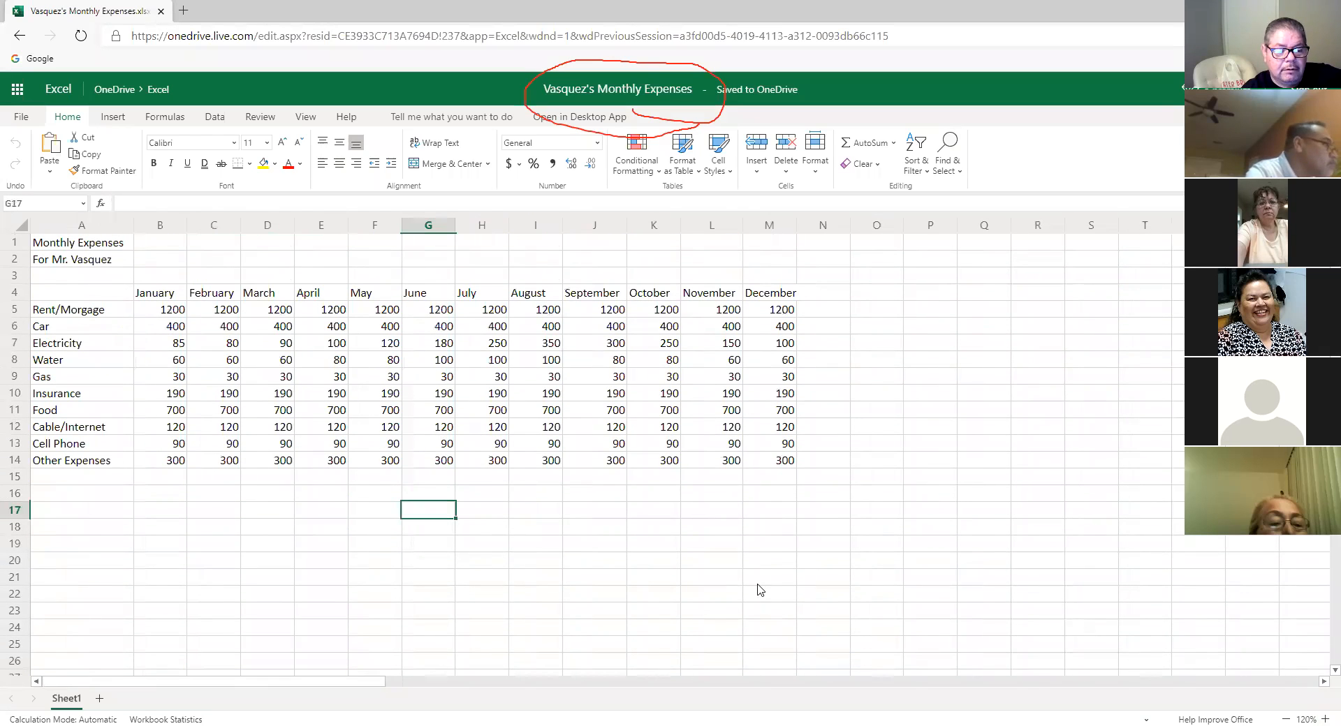